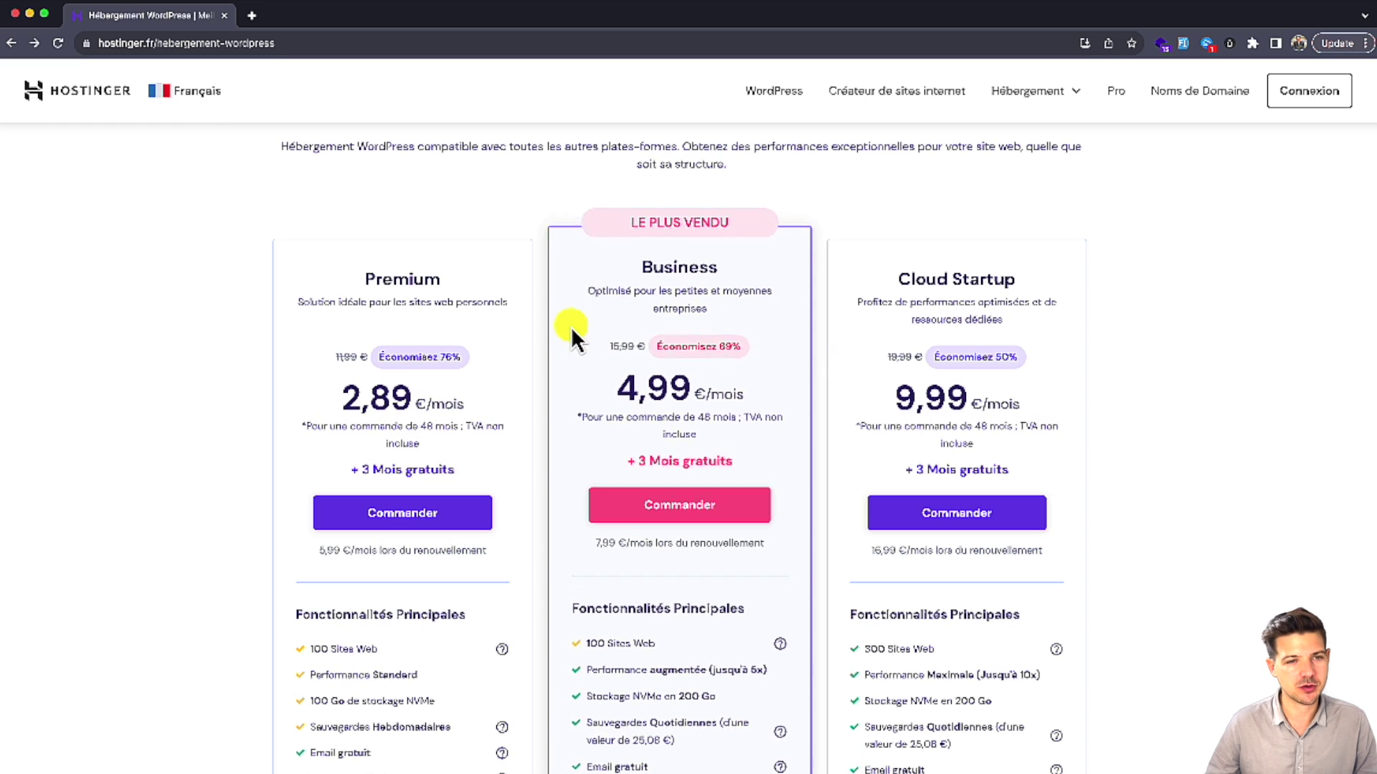
Step: Examine the Premium plan's monthly price and its renewal rate on the WordPress hosting page
scroll(416, 366, "down", 1)
left_click_drag(411, 369, 350, 368)
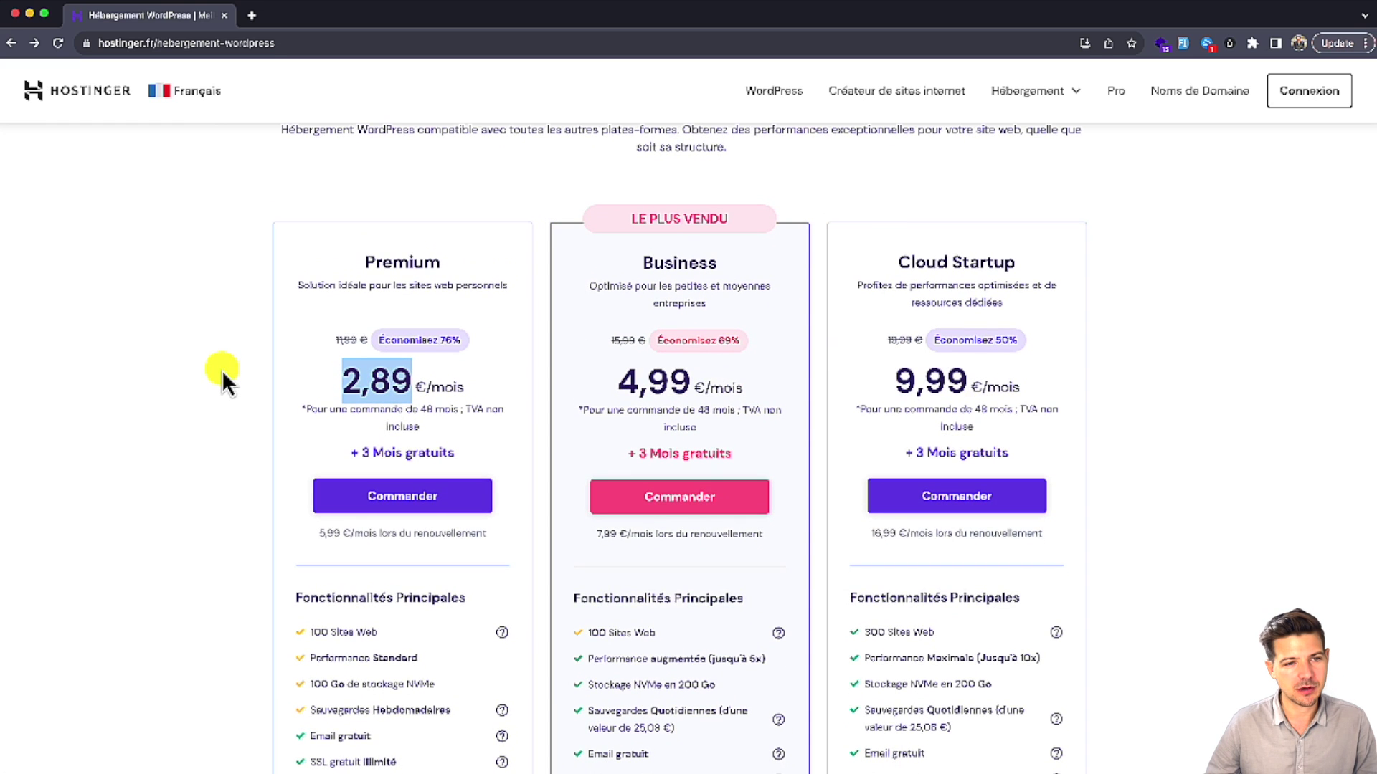
scroll(222, 370, "down", 1)
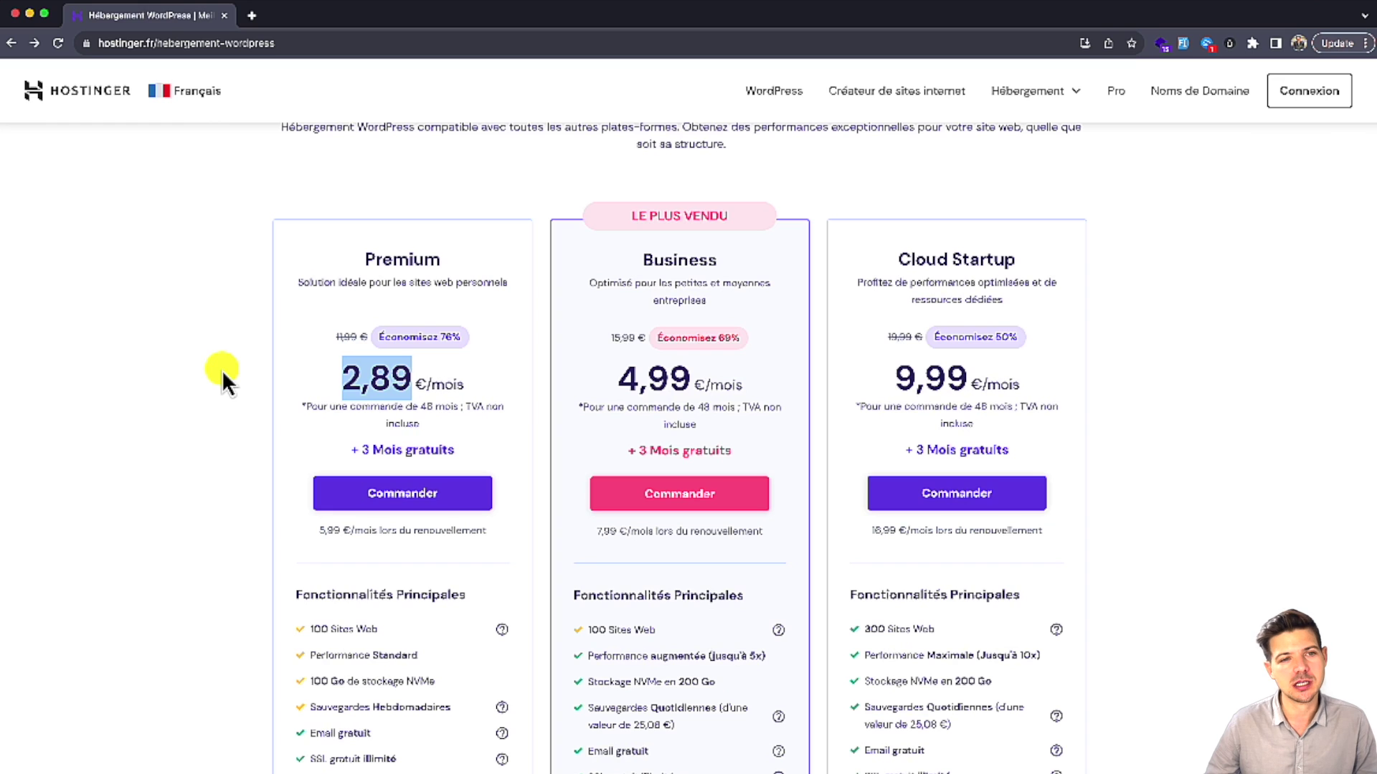
scroll(316, 380, "down", 3)
left_click_drag(318, 381, 337, 381)
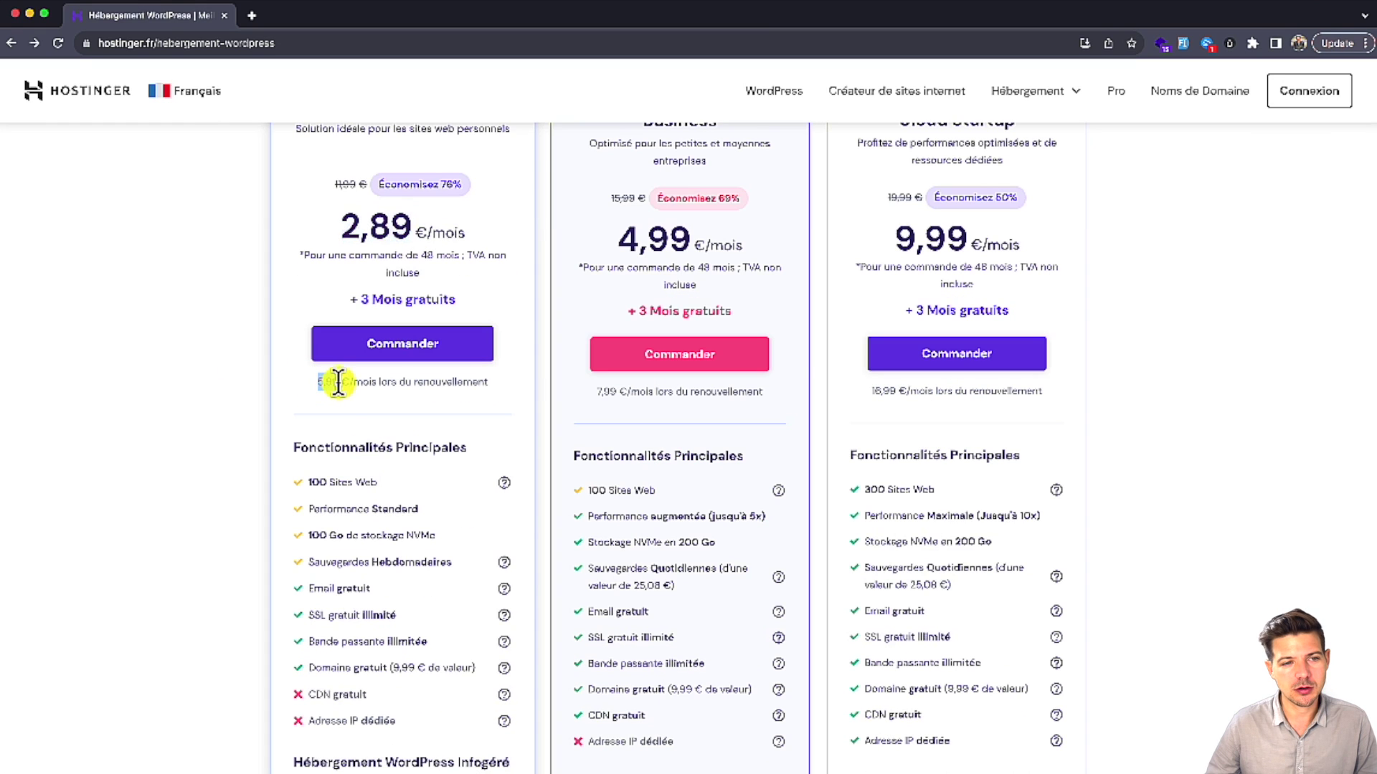
left_click(317, 382)
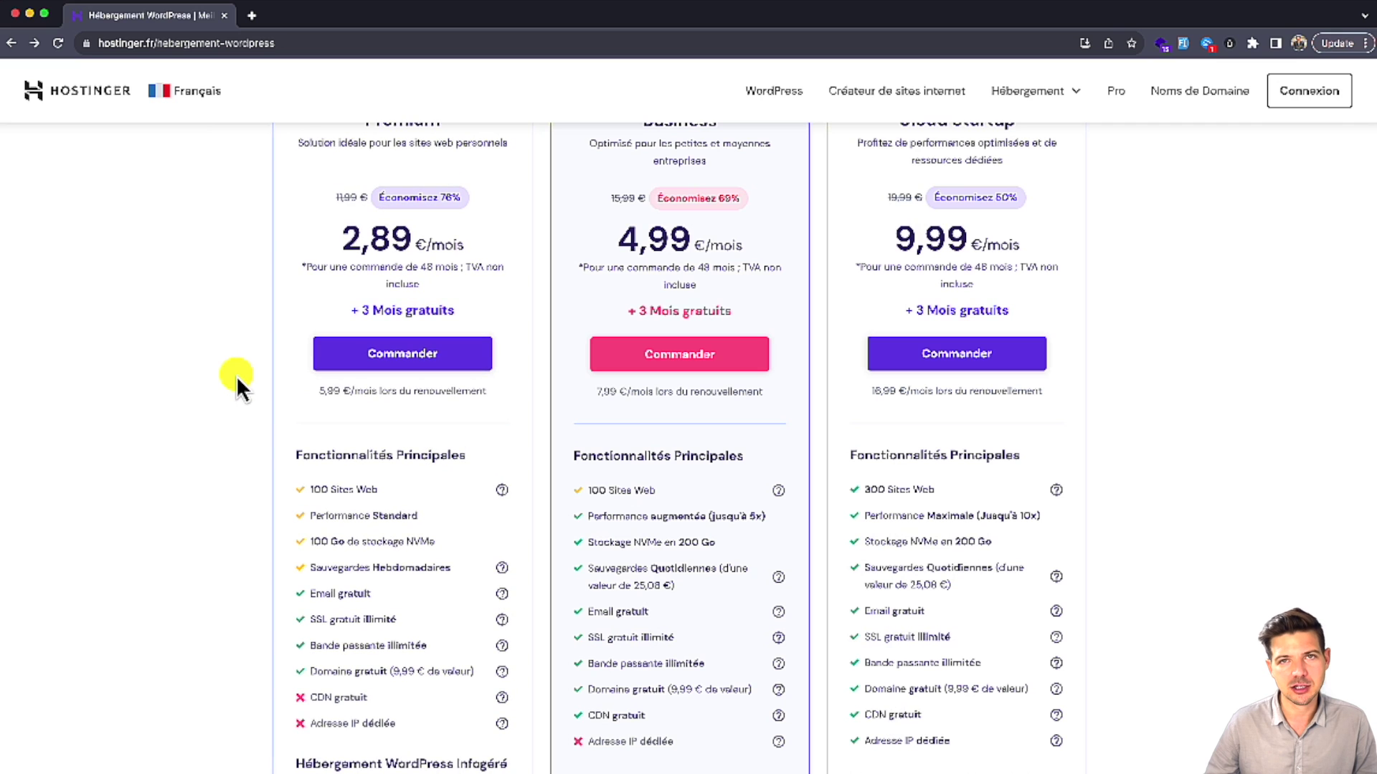
Step: Review the Premium plan's features, including website count, storage, free email details, free domain and managed WordPress options
scroll(236, 377, "down", 3)
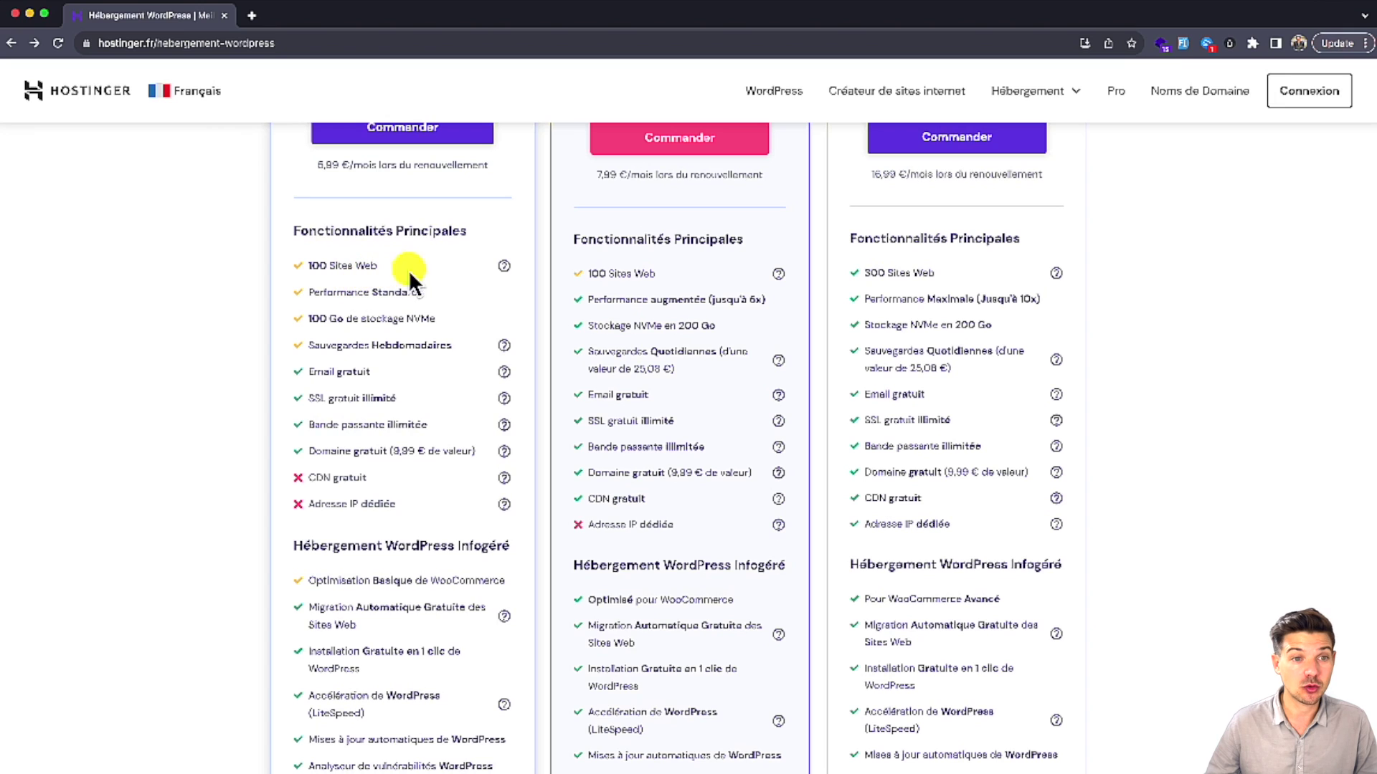
left_click_drag(435, 265, 304, 267)
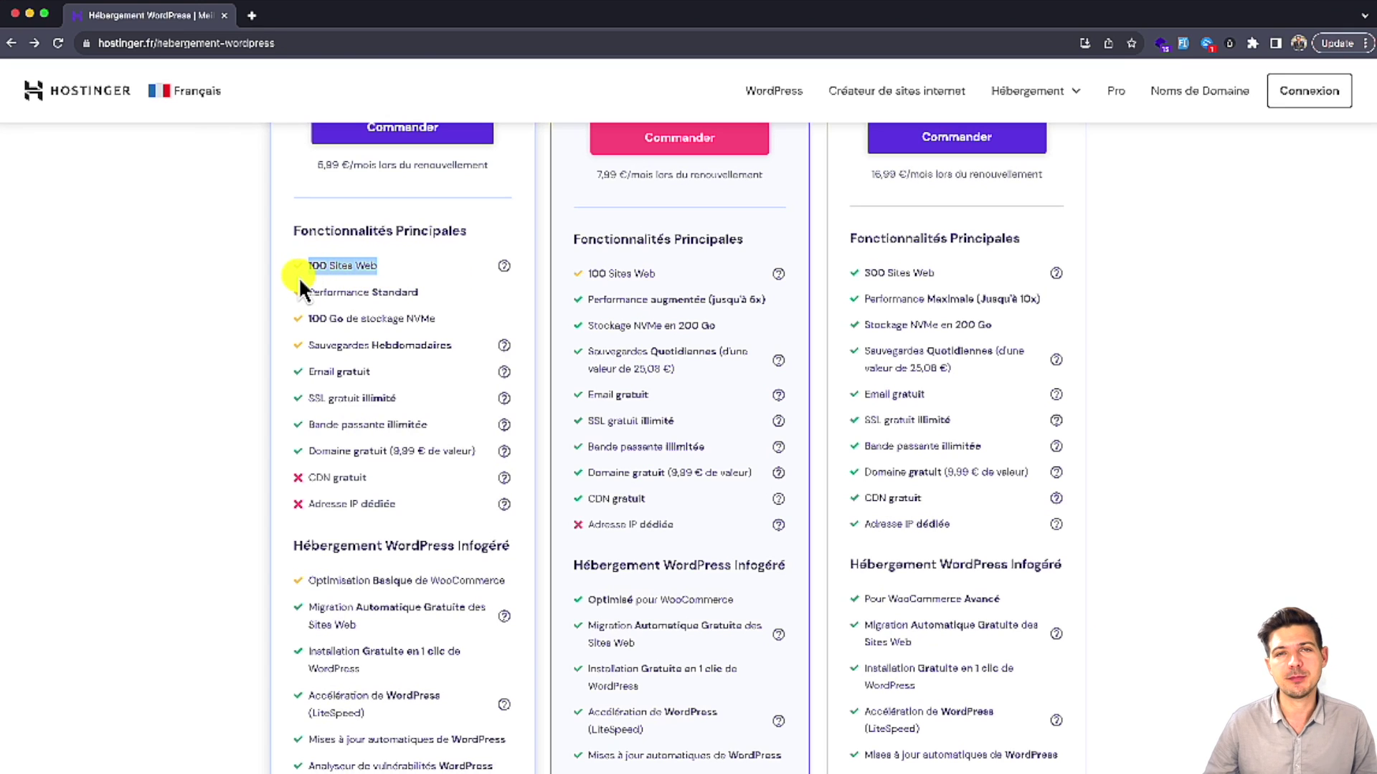
left_click_drag(308, 318, 343, 318)
scroll(337, 323, "down", 1)
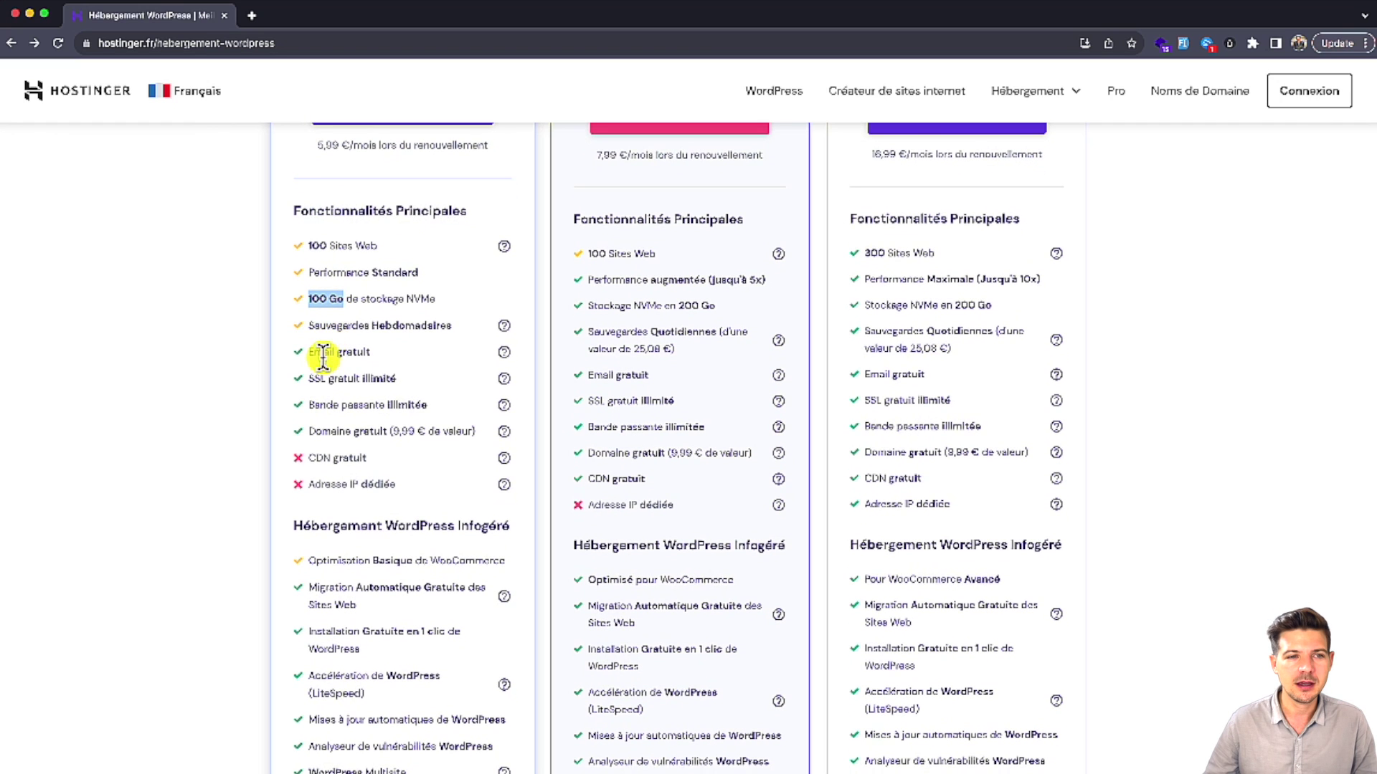
left_click_drag(309, 352, 370, 351)
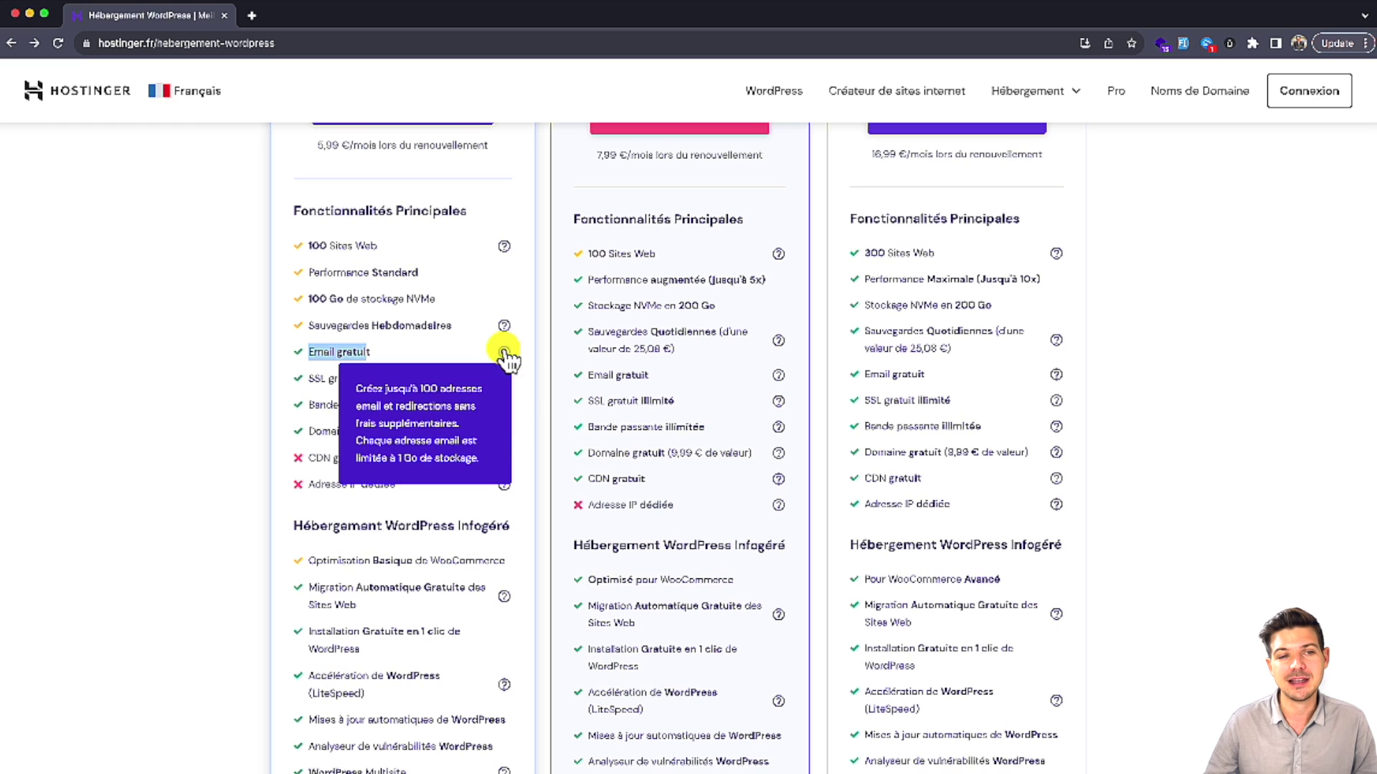
mouse_move(506, 359)
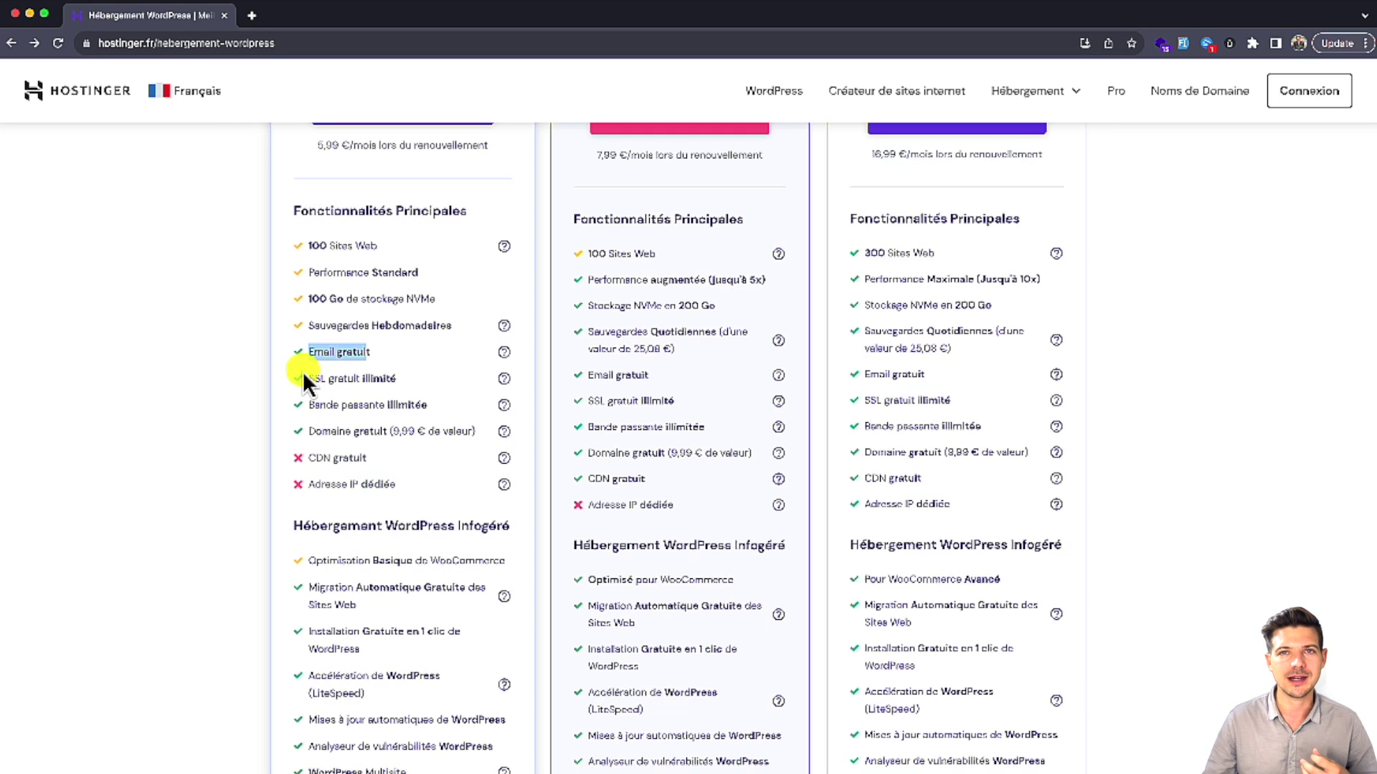
left_click_drag(309, 431, 332, 430)
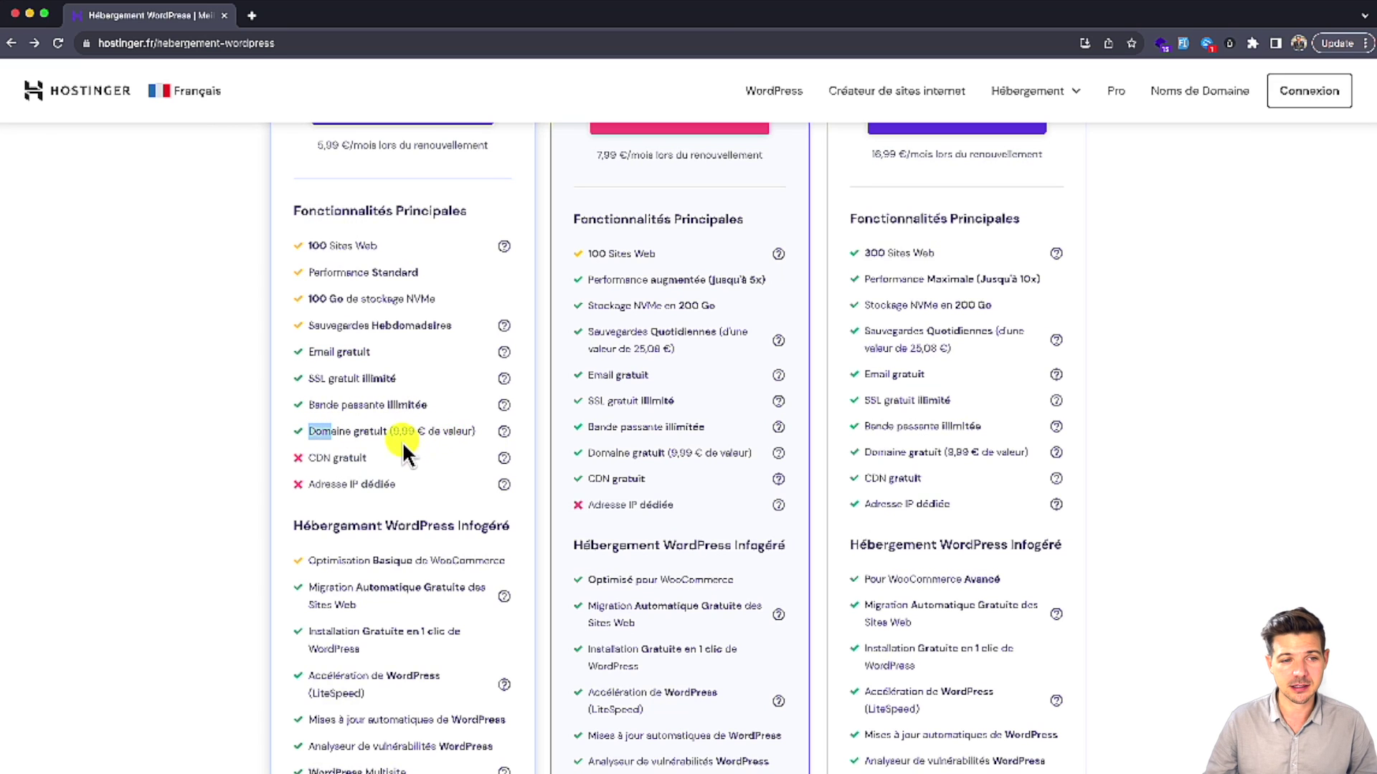
scroll(404, 440, "down", 4)
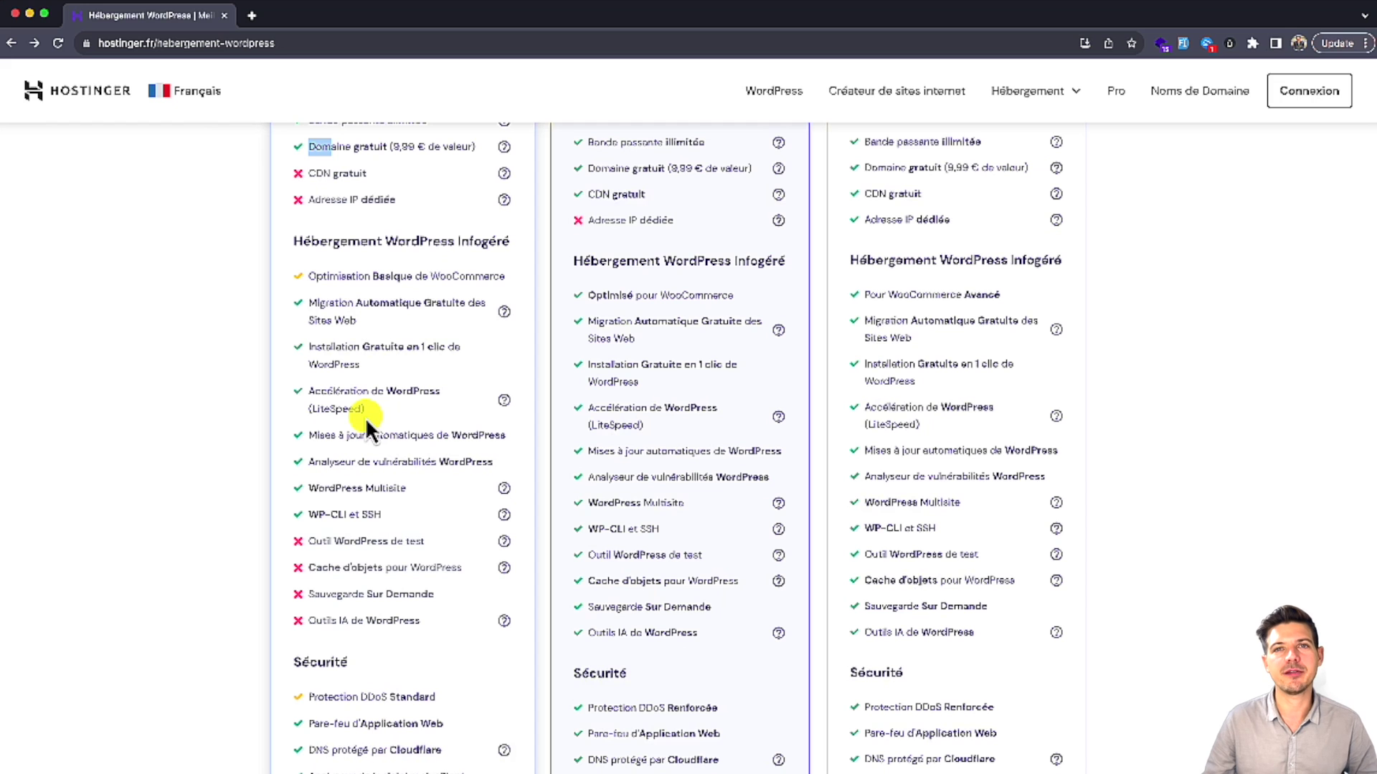
Step: Order the Premium hosting plan and choose the 12-month billing period in the cart
scroll(366, 415, "up", 9)
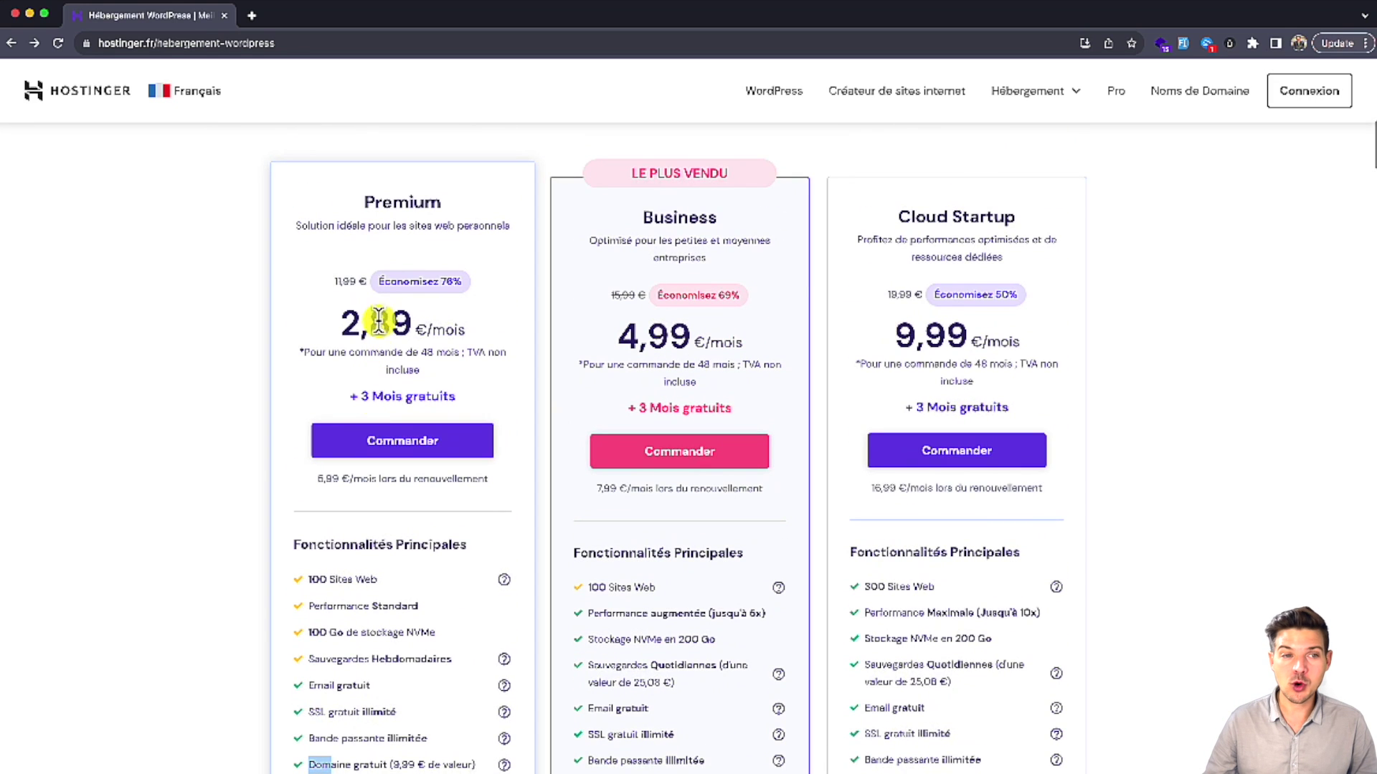
left_click_drag(373, 201, 416, 195)
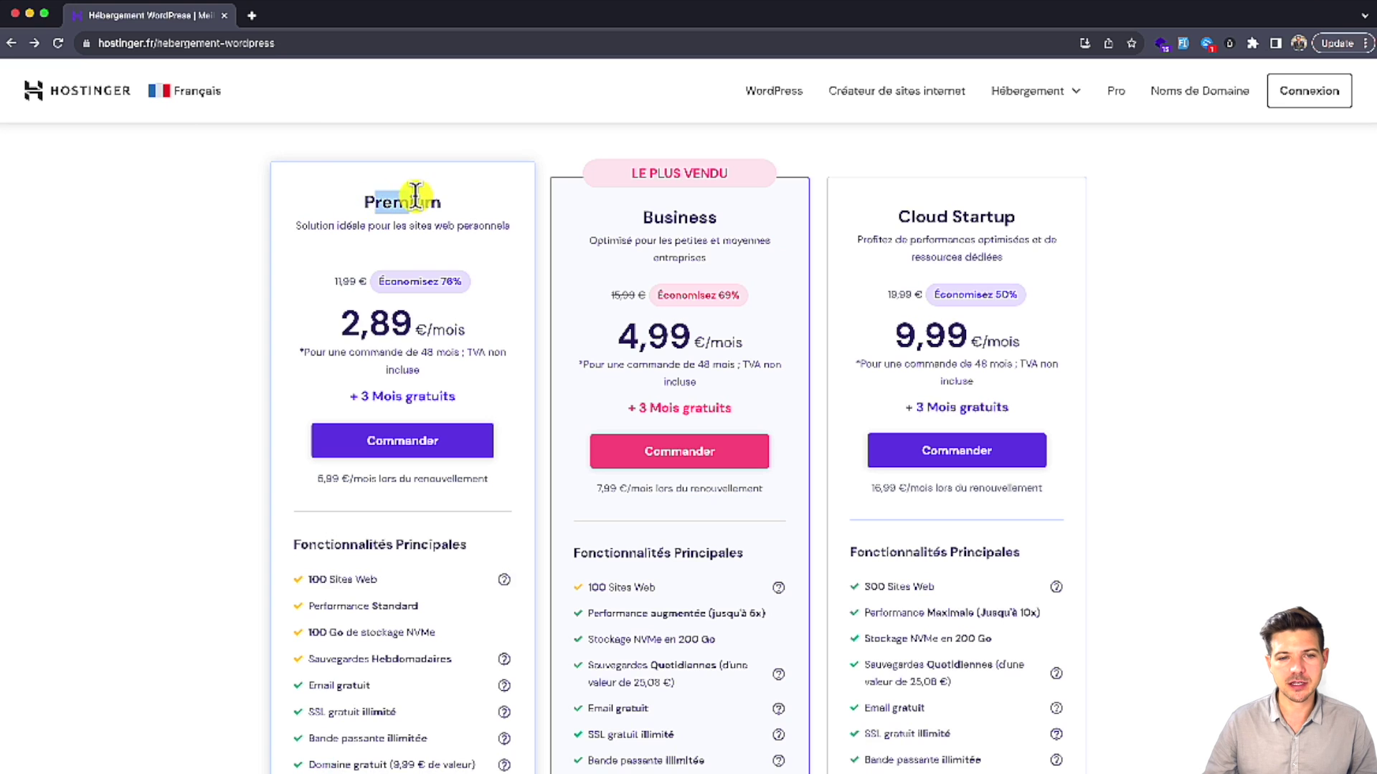
scroll(412, 193, "down", 1)
left_click(428, 424)
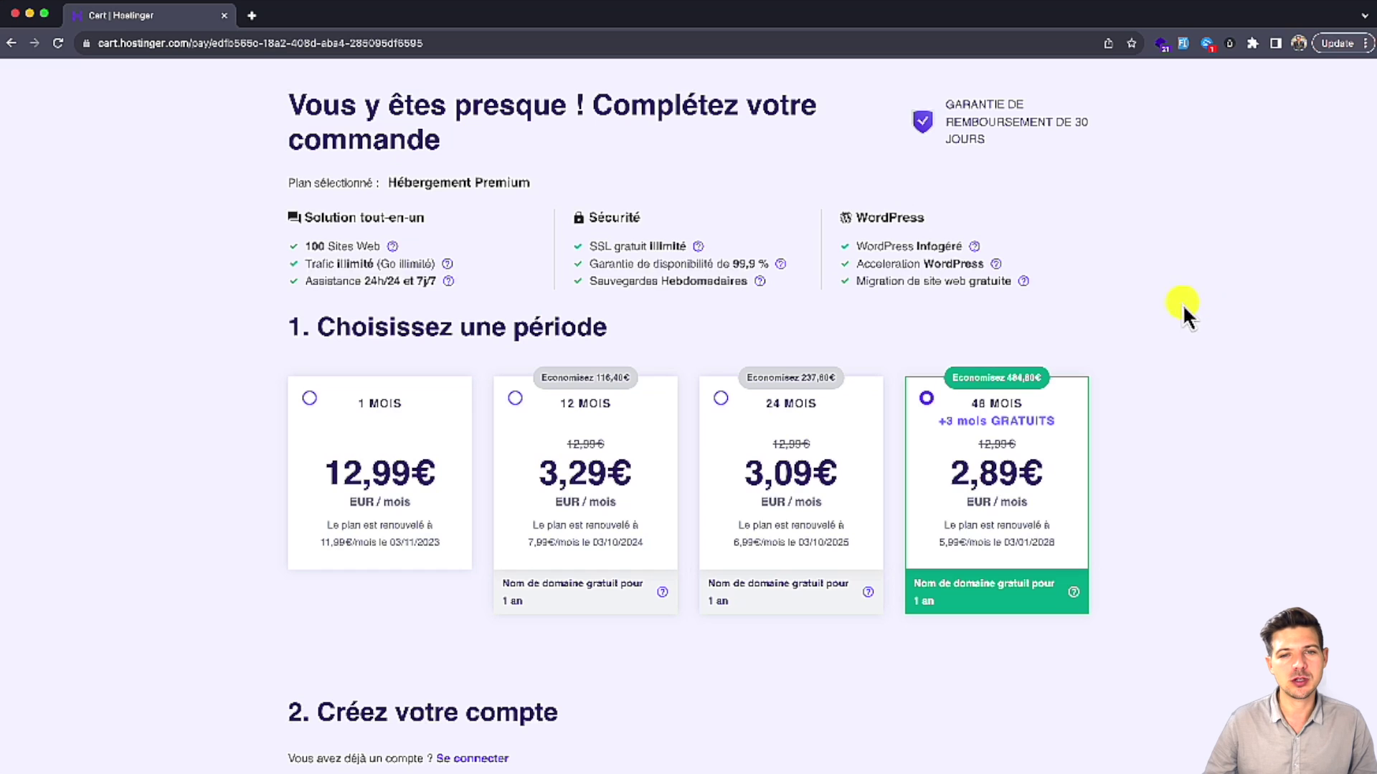
scroll(1176, 304, "down", 1)
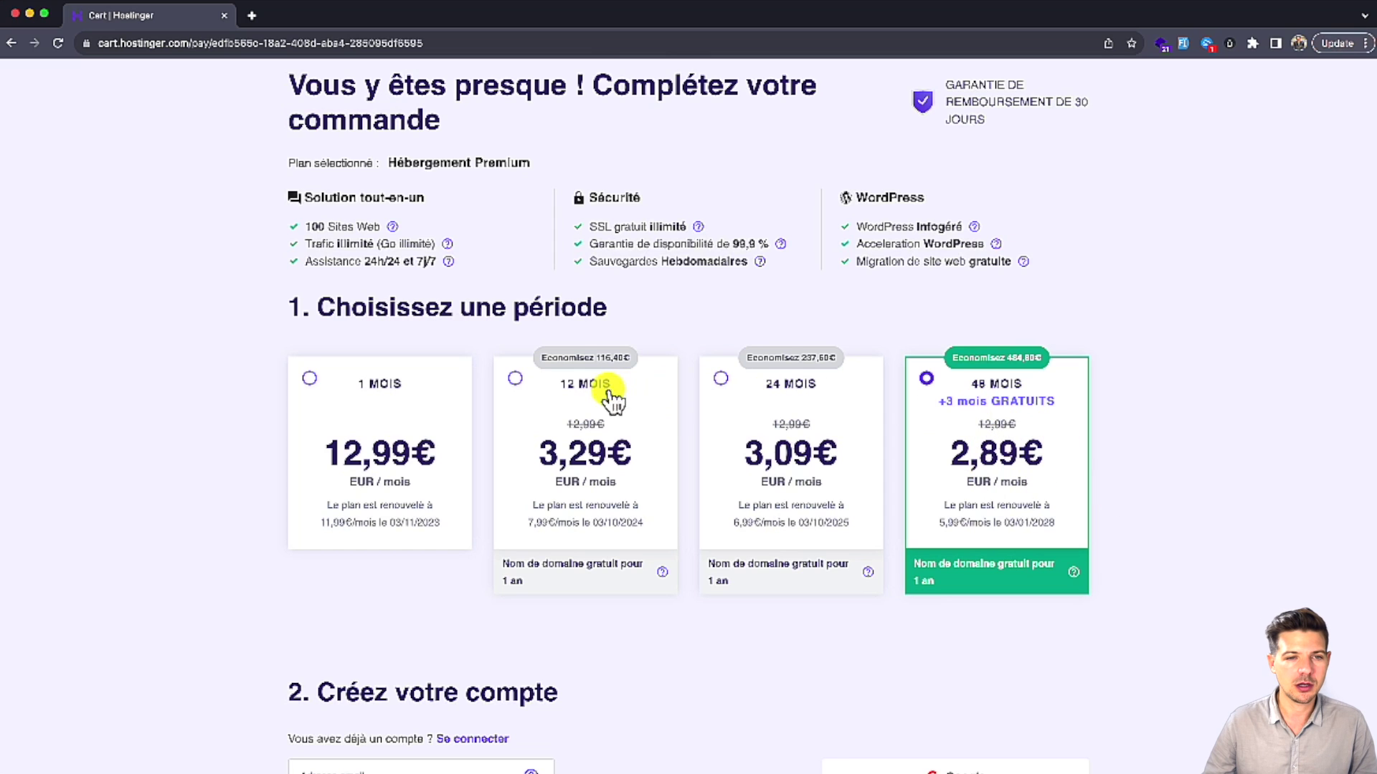
left_click(516, 379)
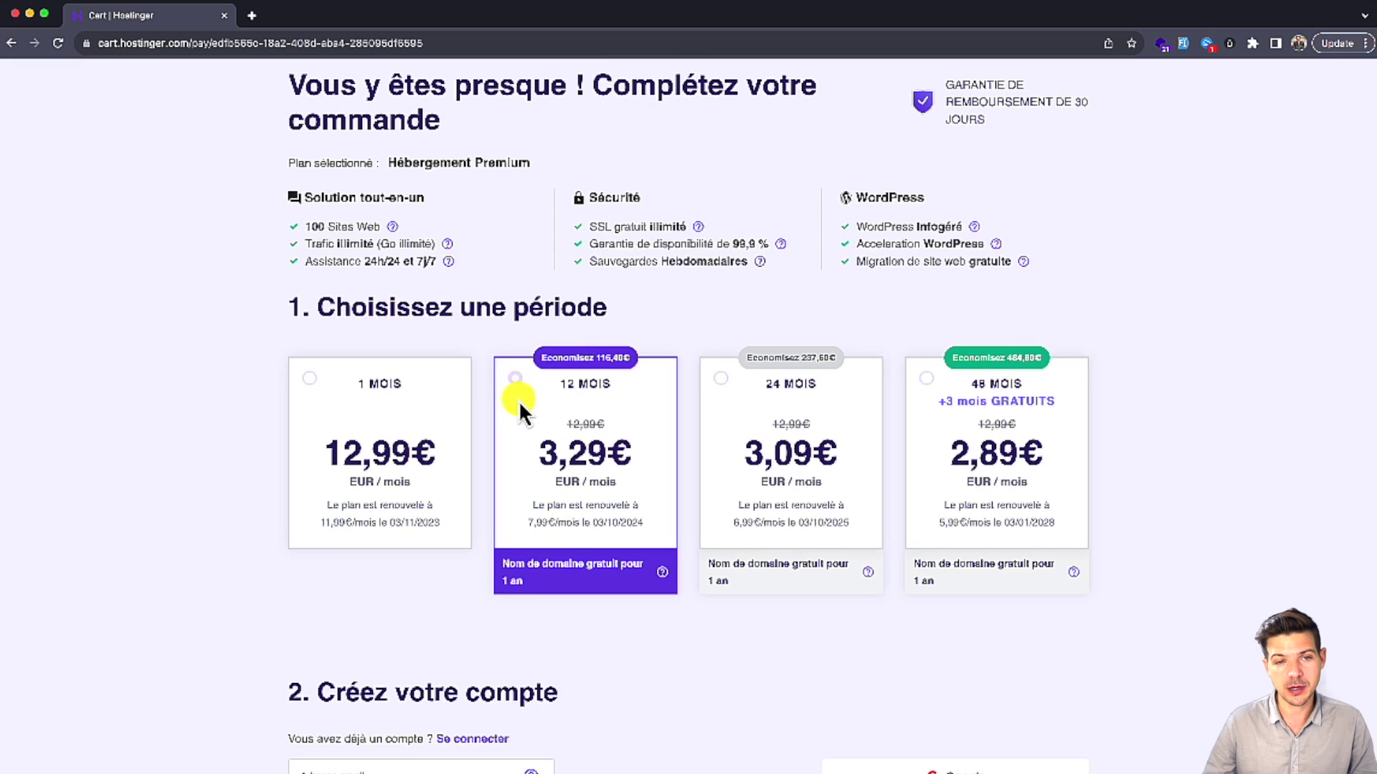
Step: Review the cart's account creation fields, payment methods, free domain name line, billing details and order total
scroll(523, 378, "down", 6)
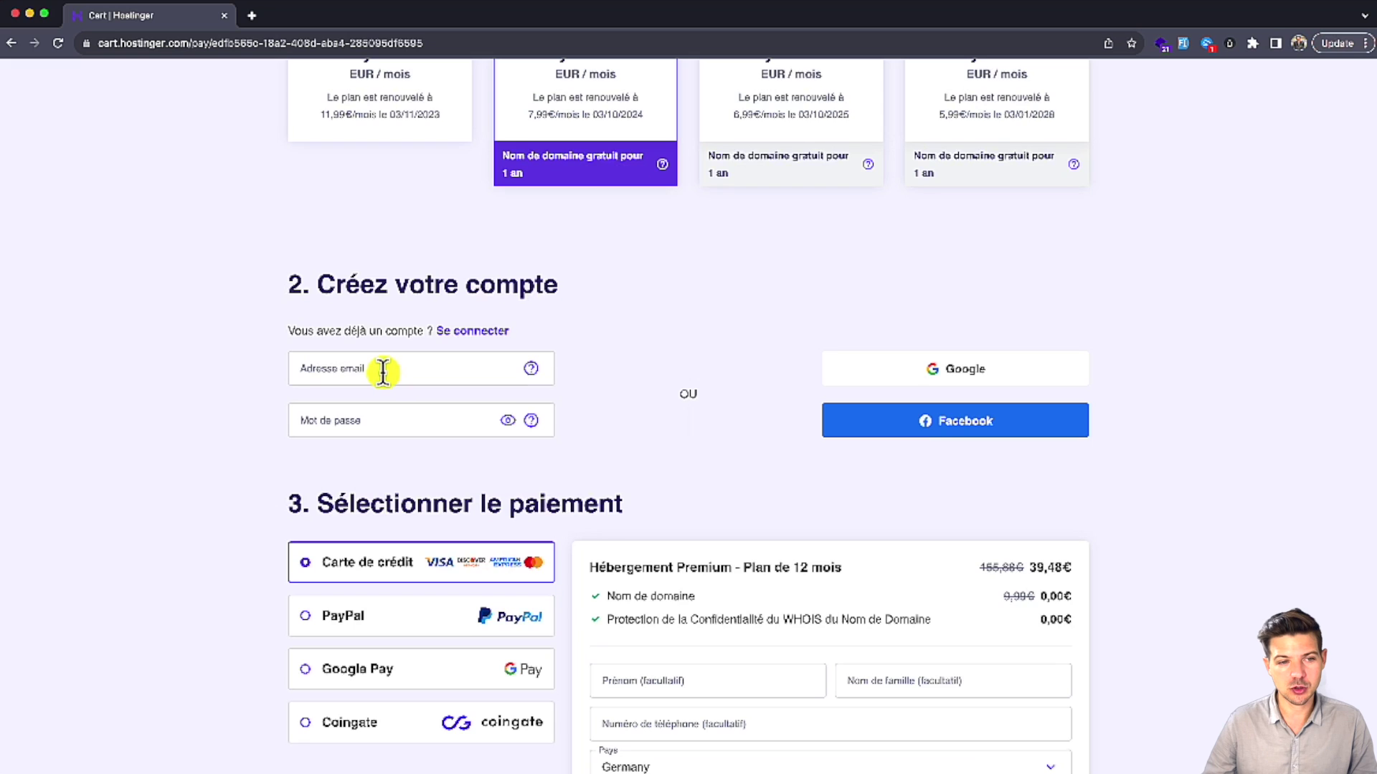
scroll(383, 371, "down", 1)
scroll(332, 338, "down", 1)
left_click(349, 376)
scroll(522, 414, "down", 5)
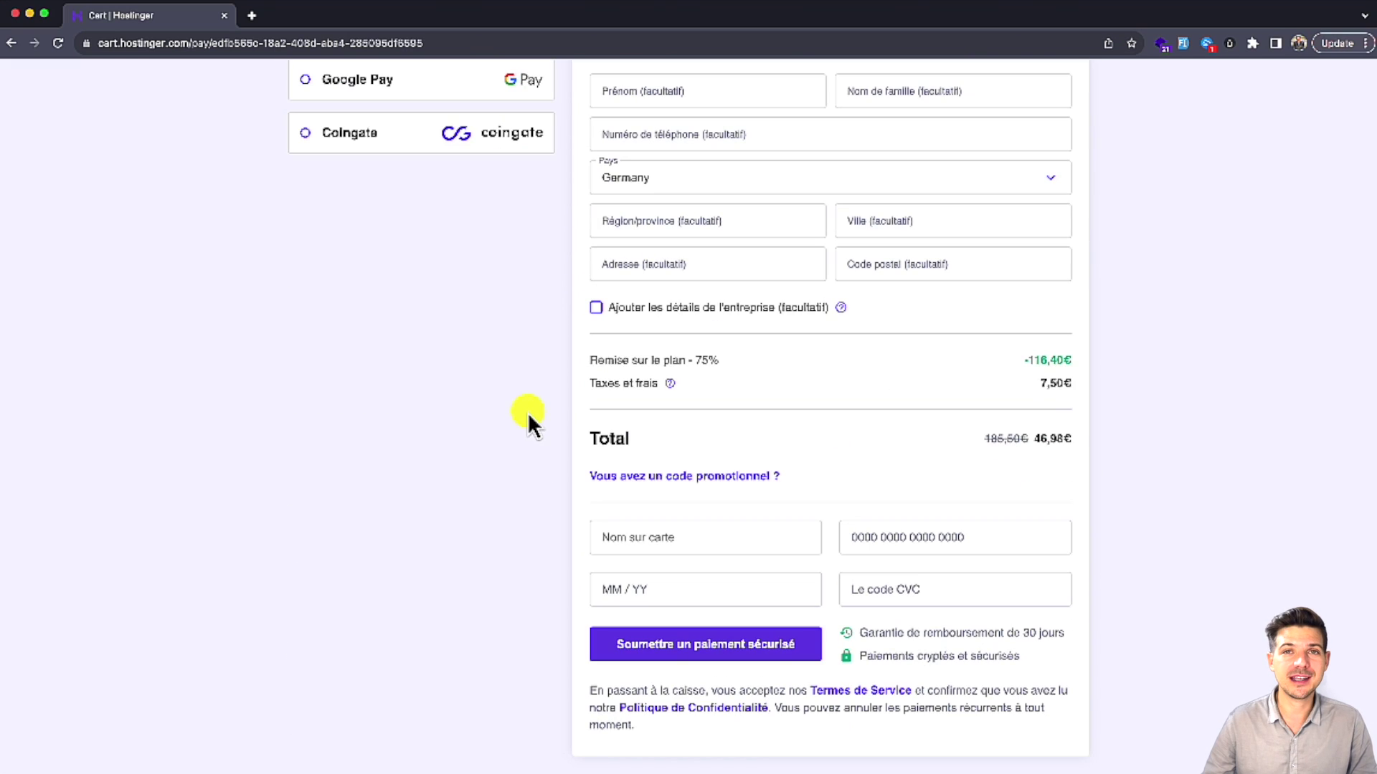
scroll(528, 412, "down", 2)
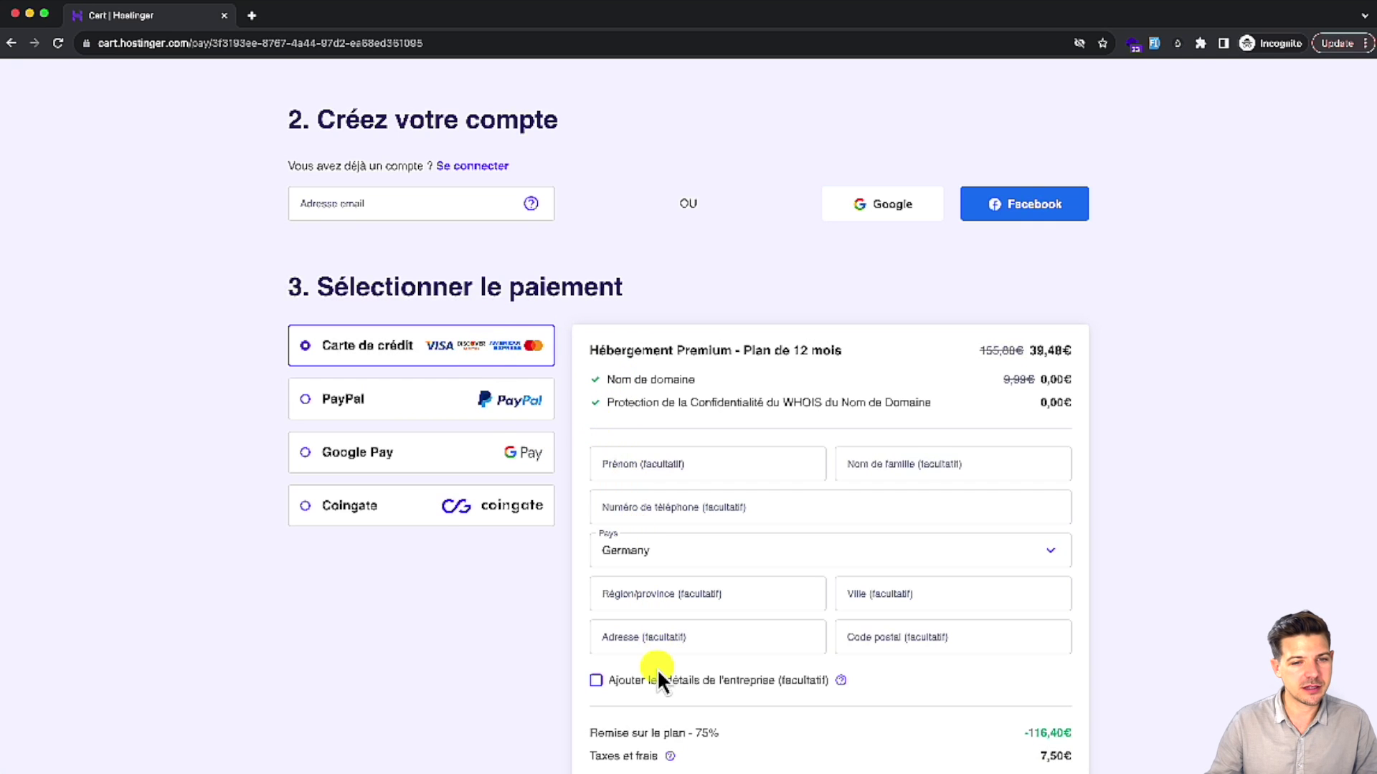
scroll(661, 680, "down", 1)
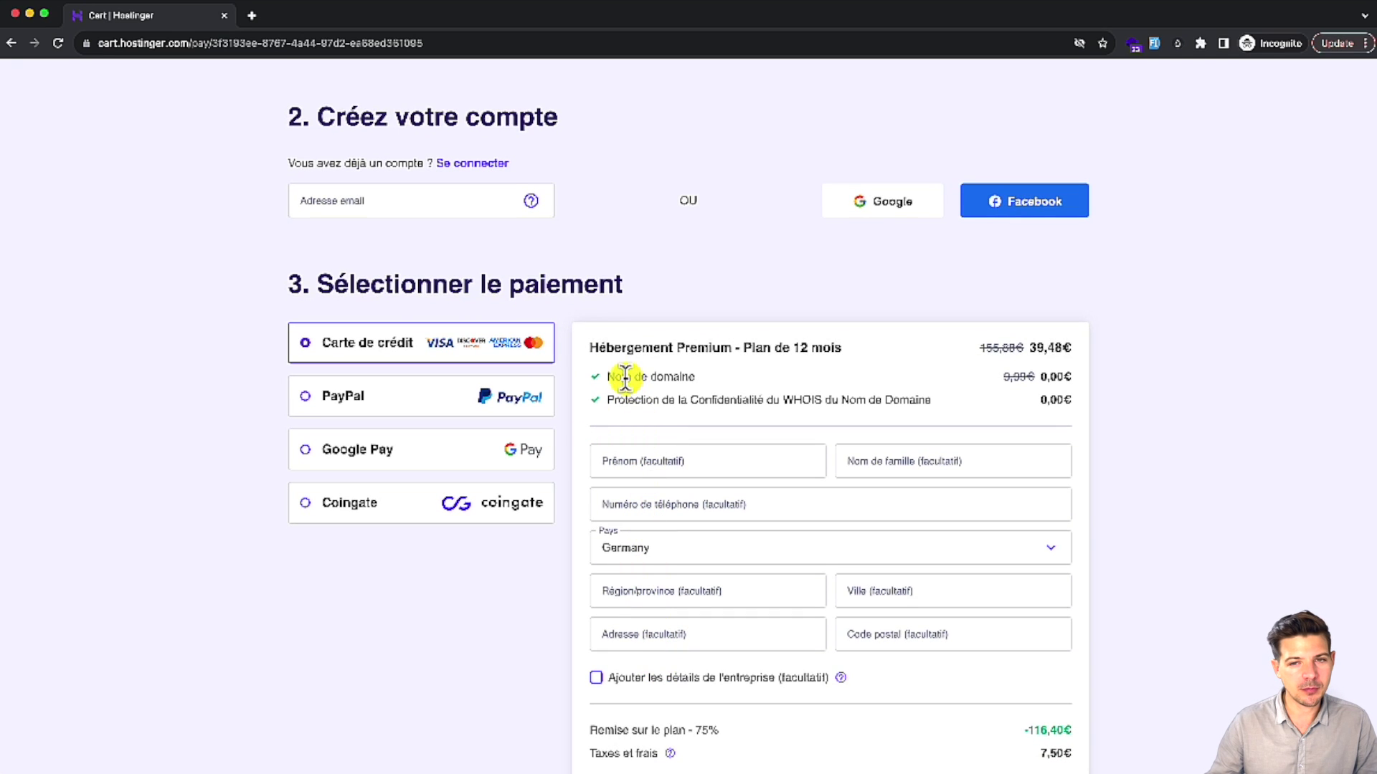
left_click_drag(692, 377, 606, 376)
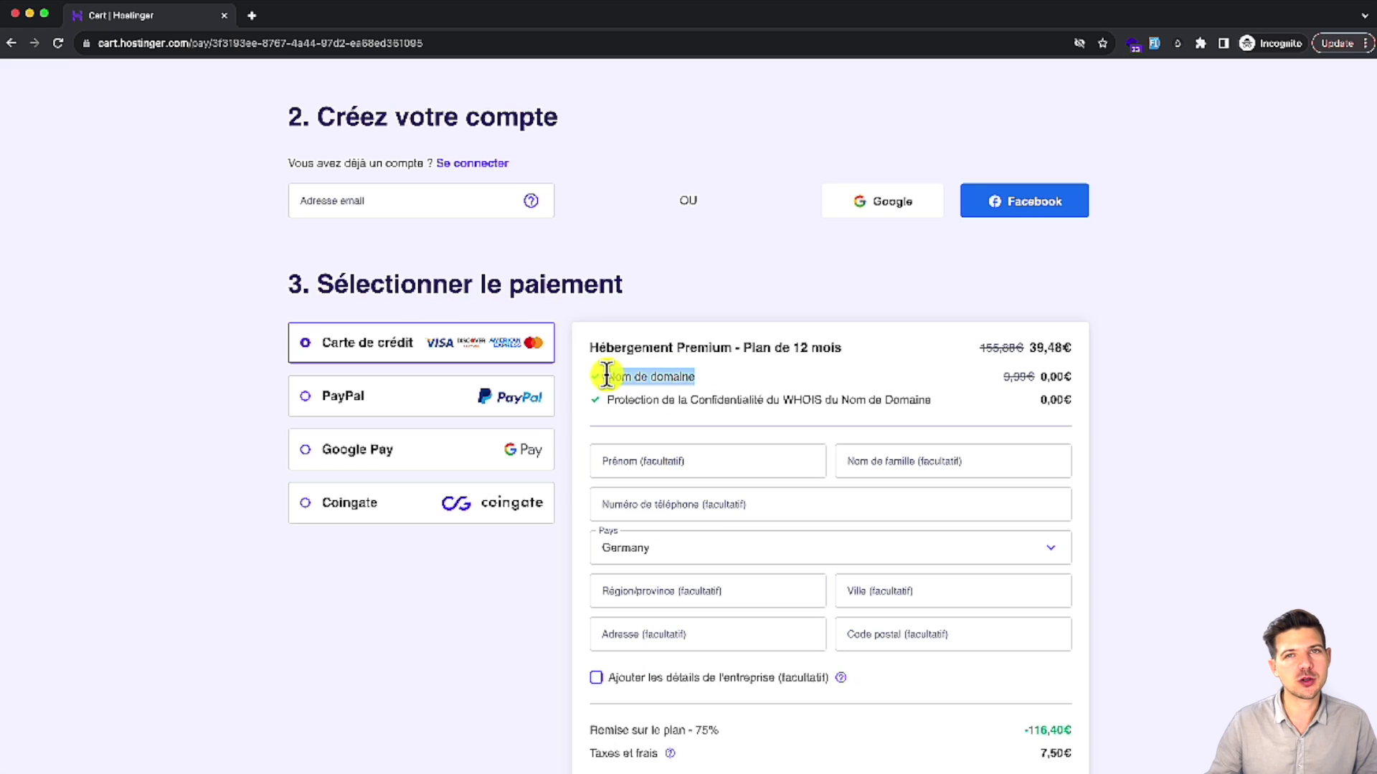
left_click_drag(1076, 379, 1042, 381)
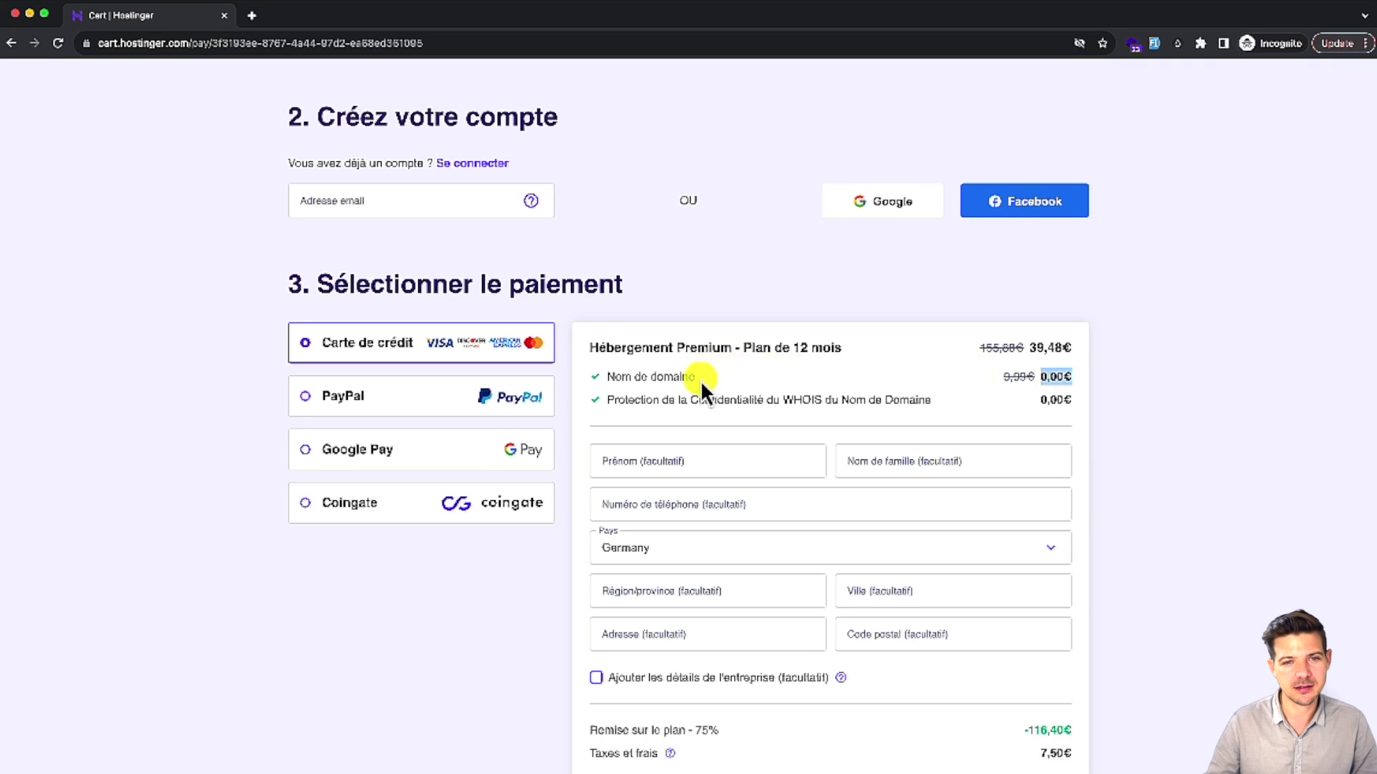
scroll(697, 385, "down", 7)
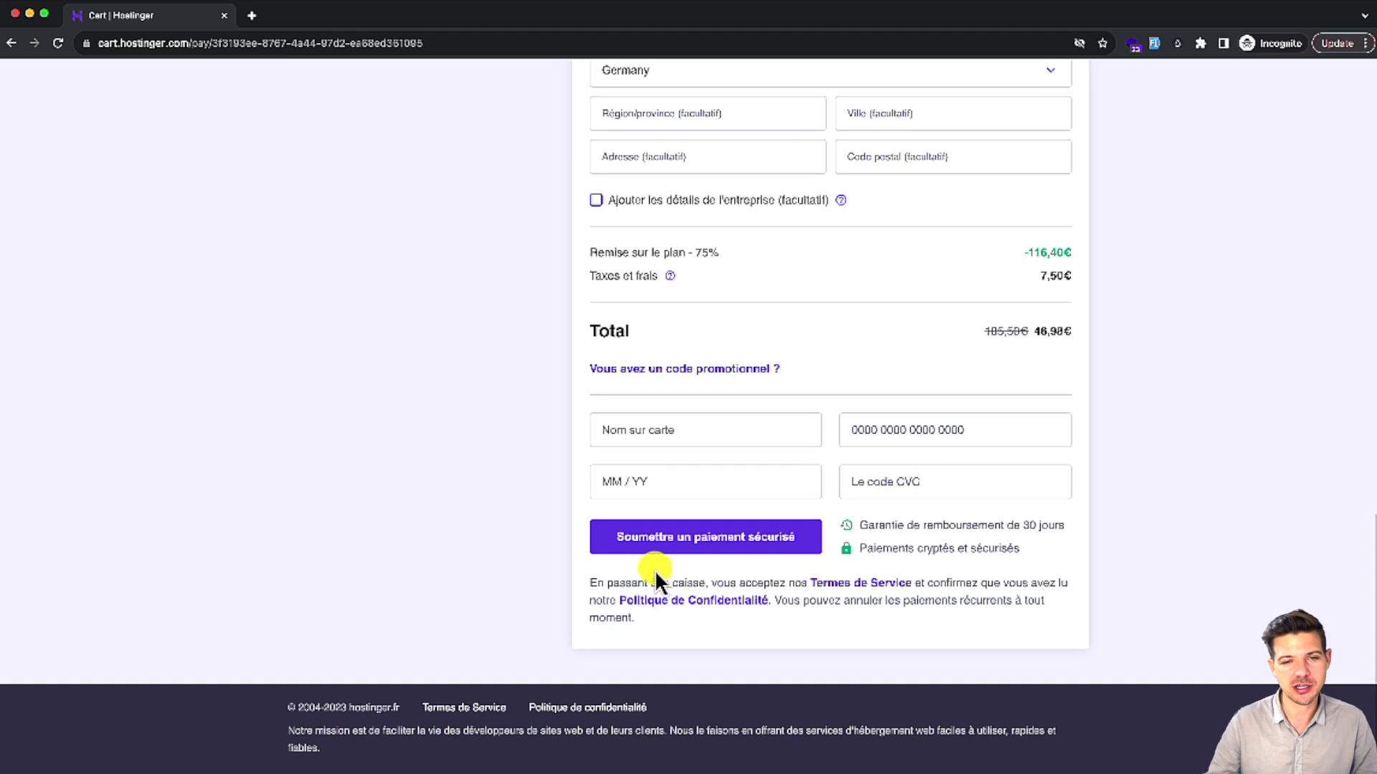
scroll(655, 569, "up", 6)
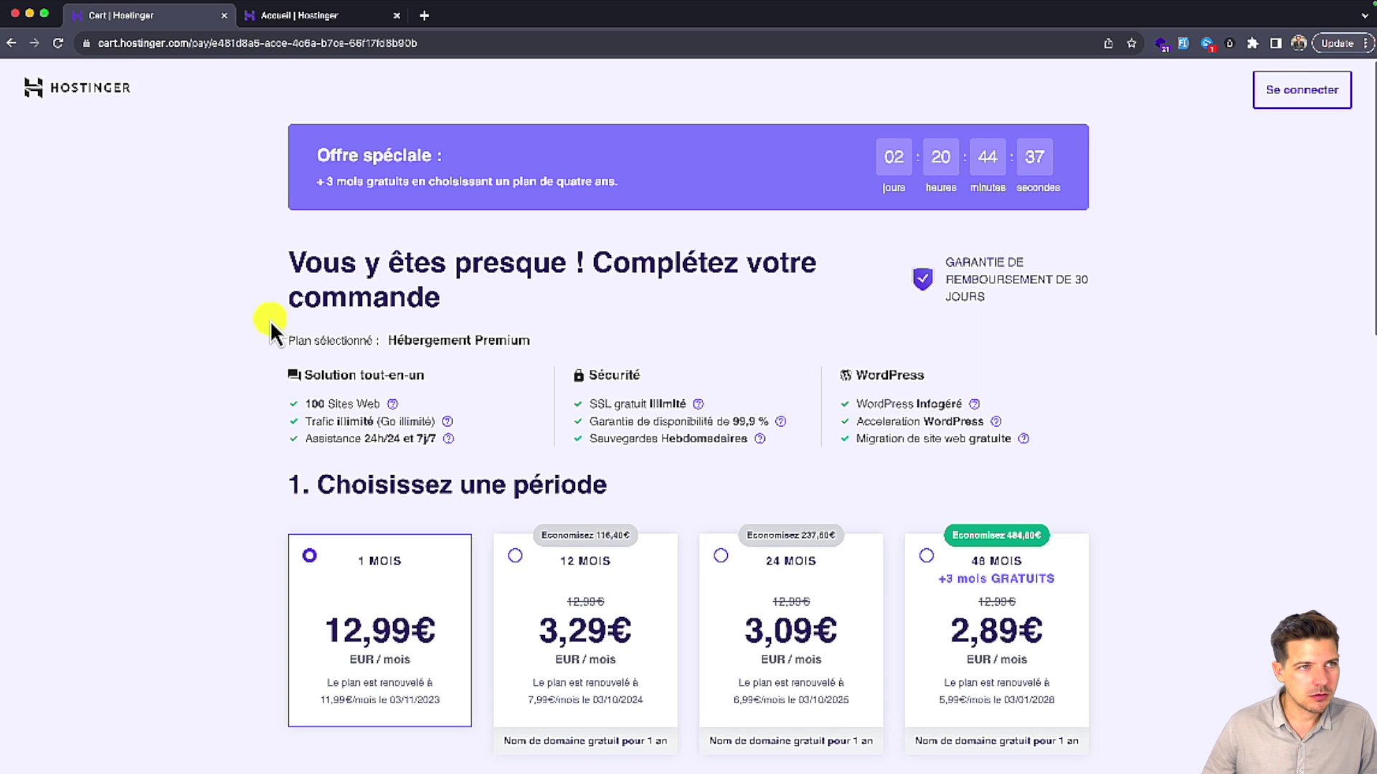
Step: Switch the Premium plan from 1 month to the 12-month period and check the domain name's pricing in the order summary
scroll(270, 320, "down", 2)
scroll(455, 369, "down", 4)
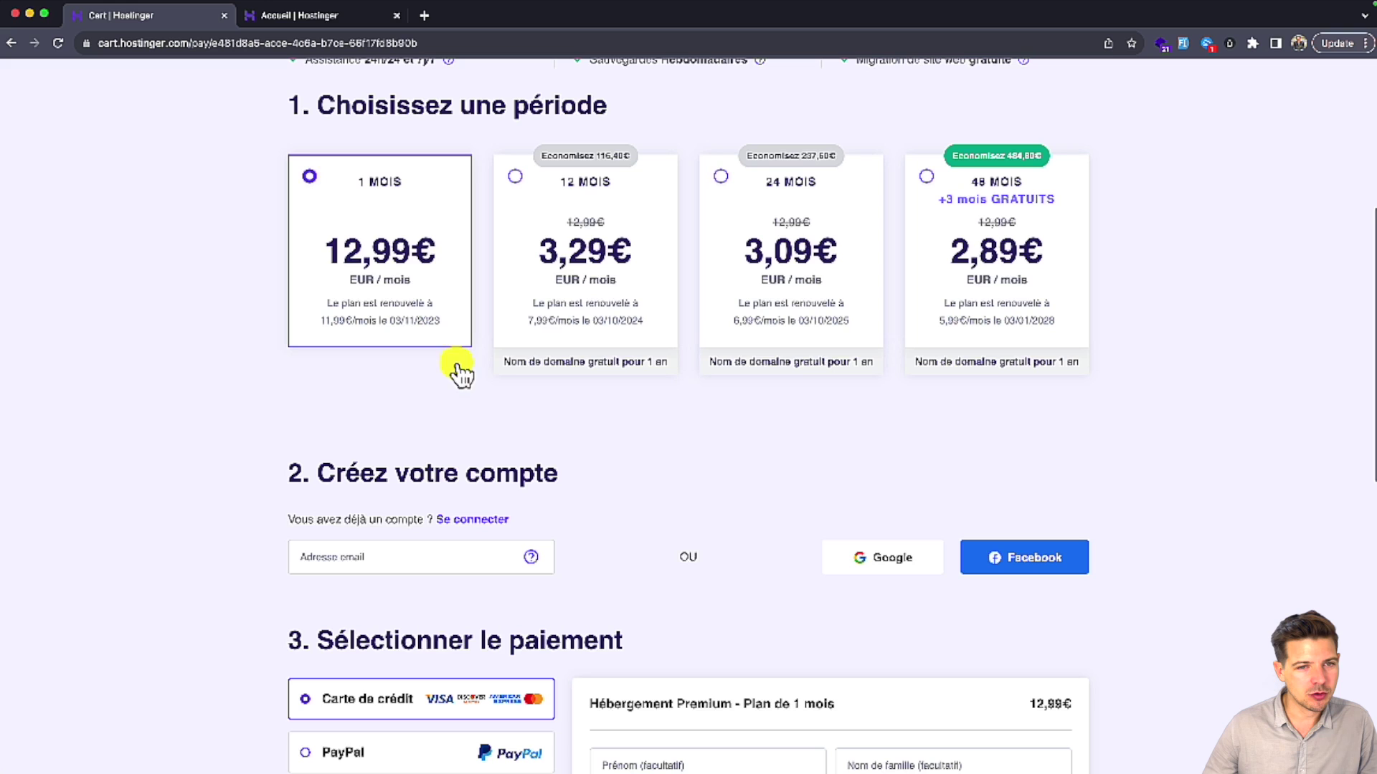
left_click(548, 202)
scroll(538, 266, "down", 4)
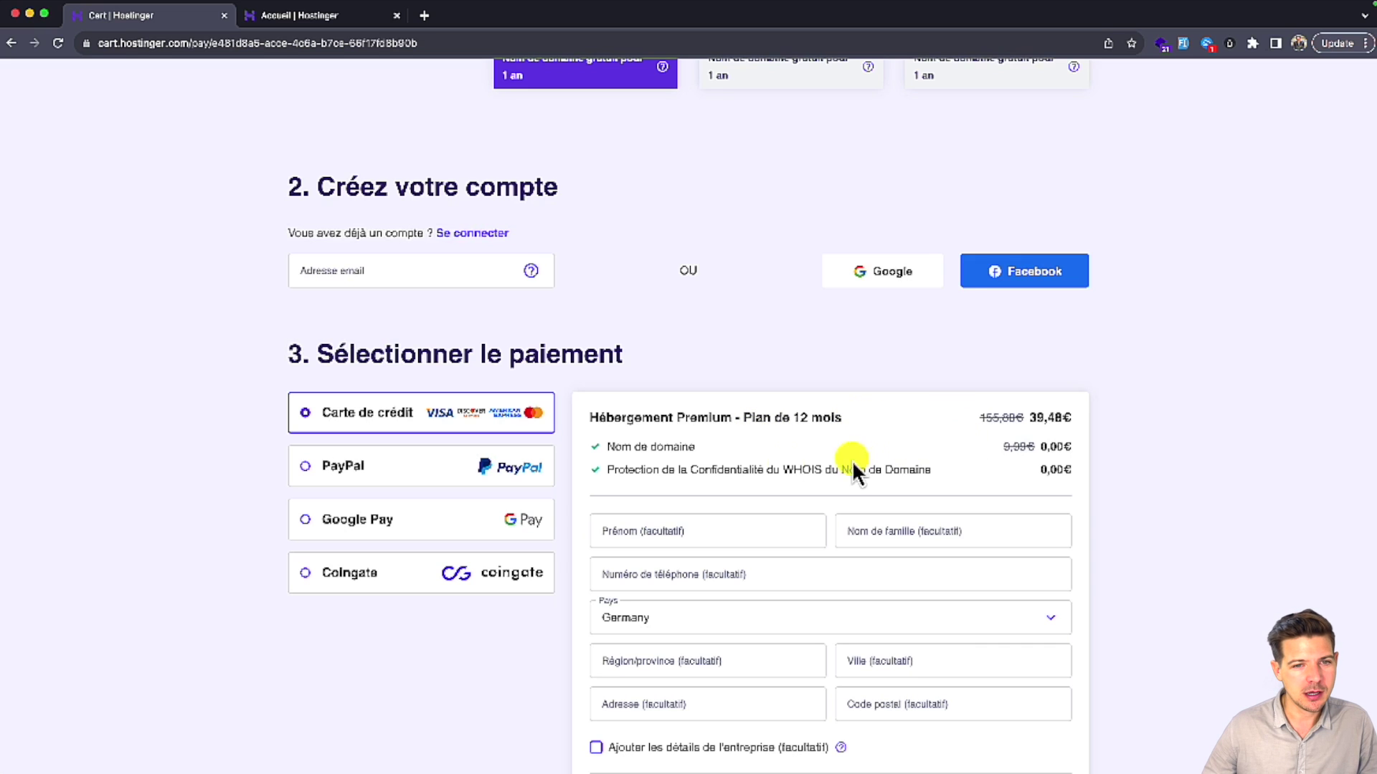
left_click_drag(608, 448, 697, 455)
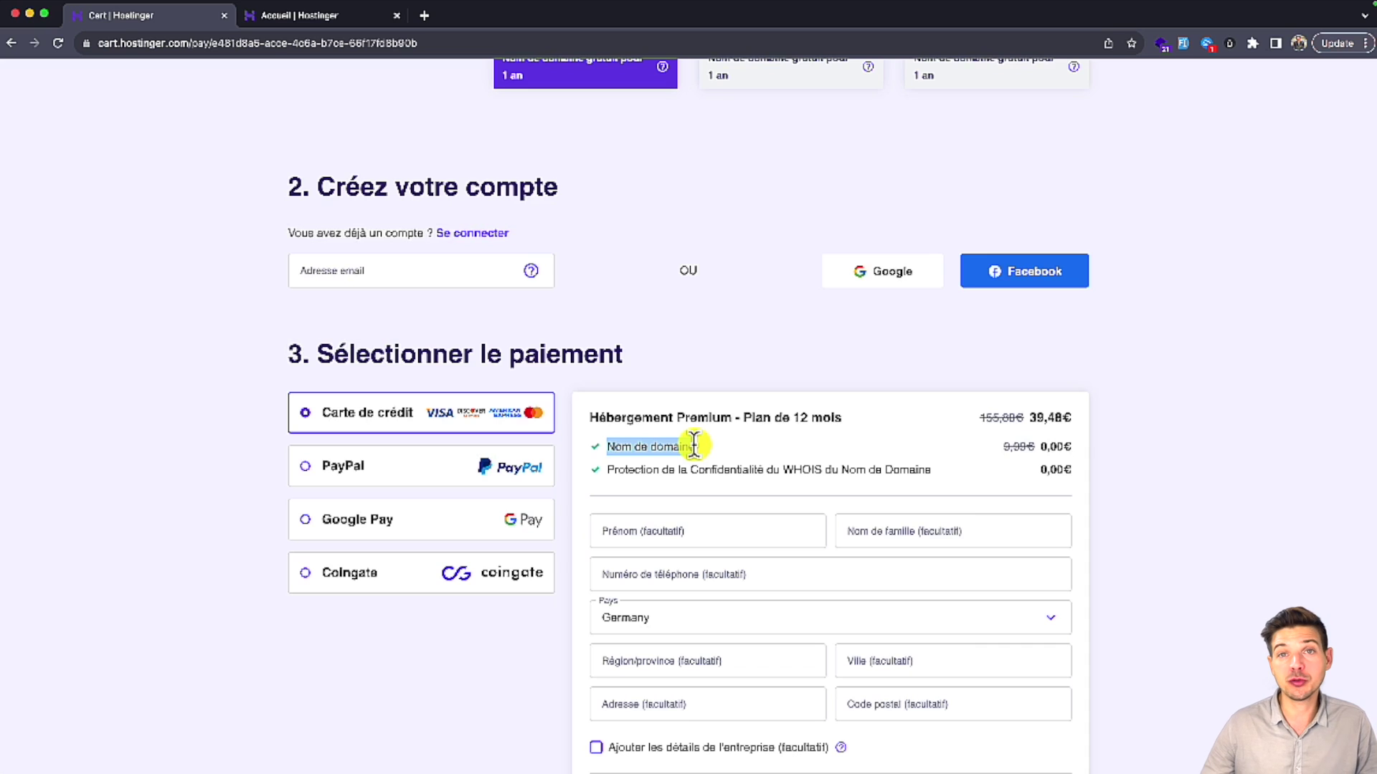
left_click_drag(1039, 447, 1072, 451)
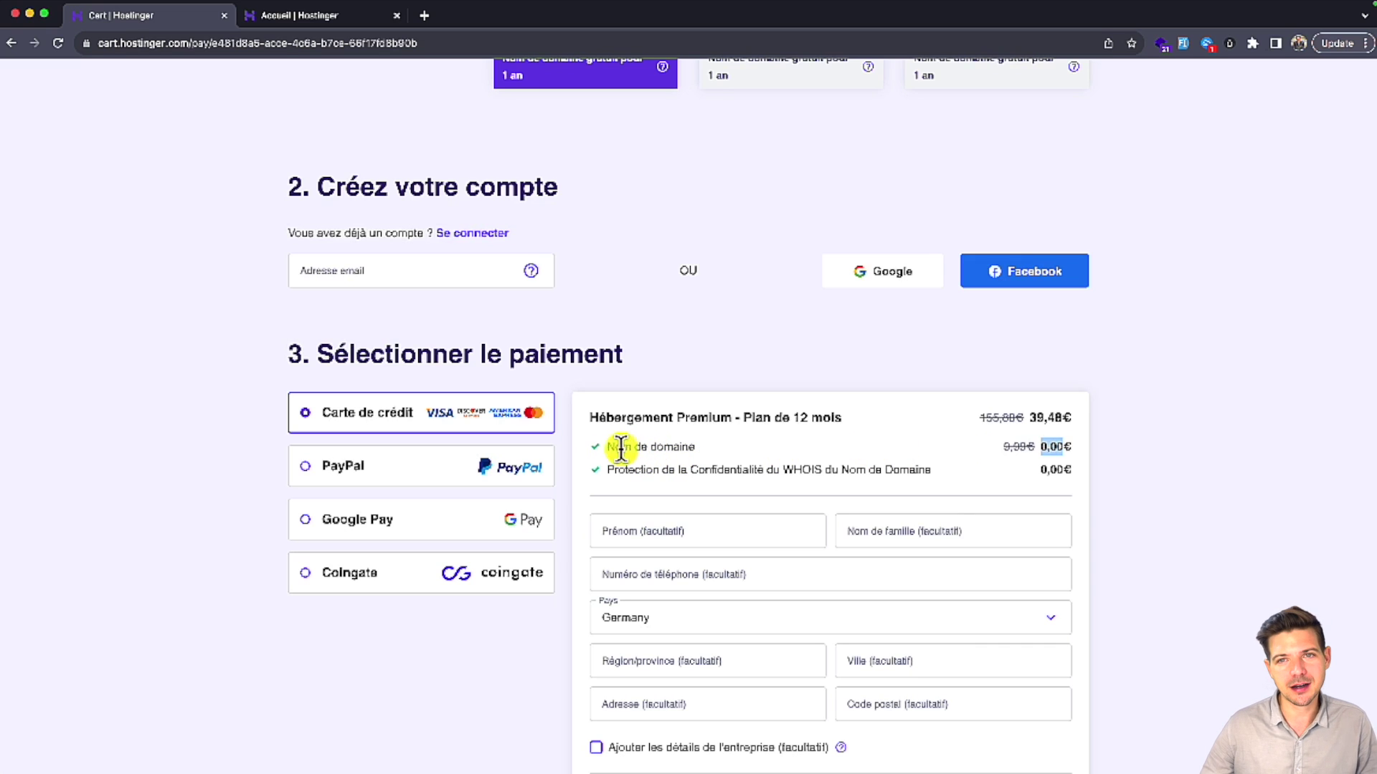
left_click_drag(1004, 448, 1027, 449)
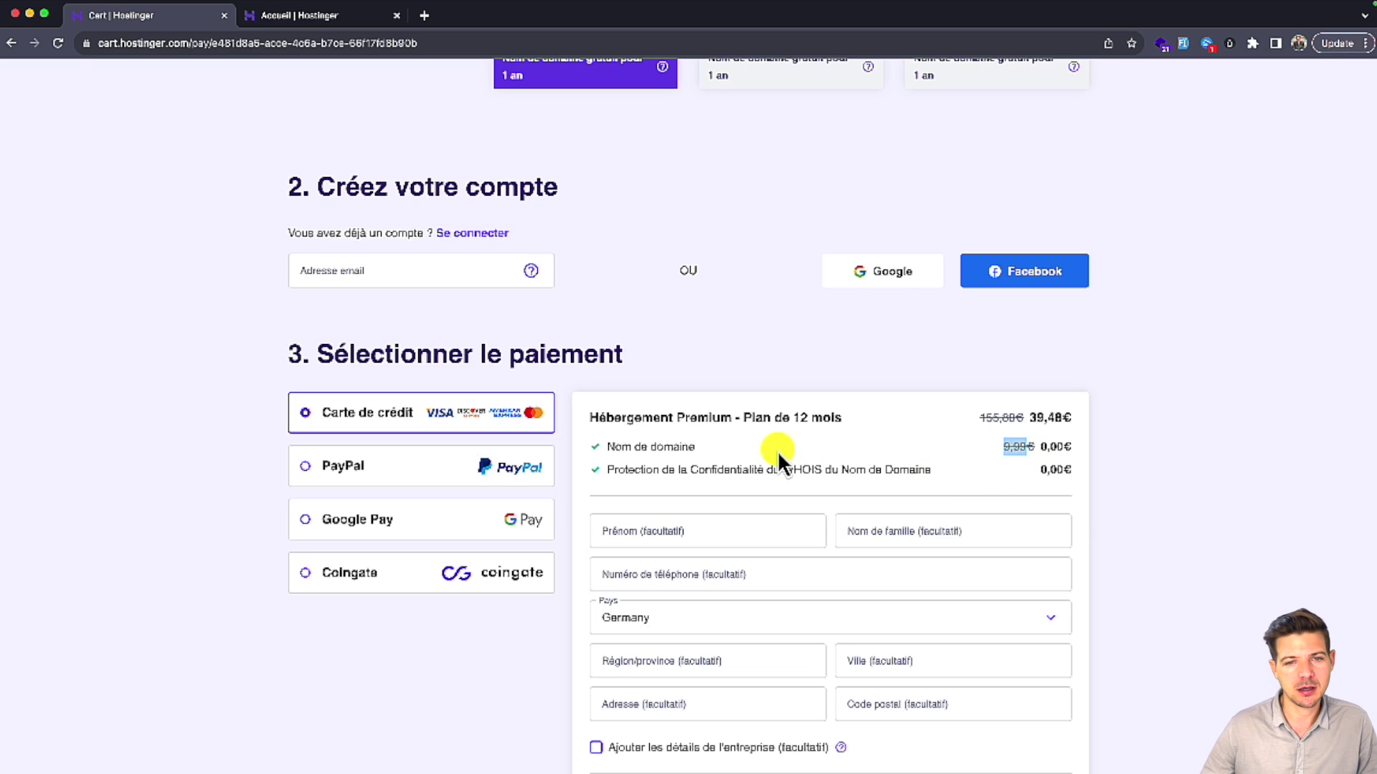
scroll(768, 458, "down", 3)
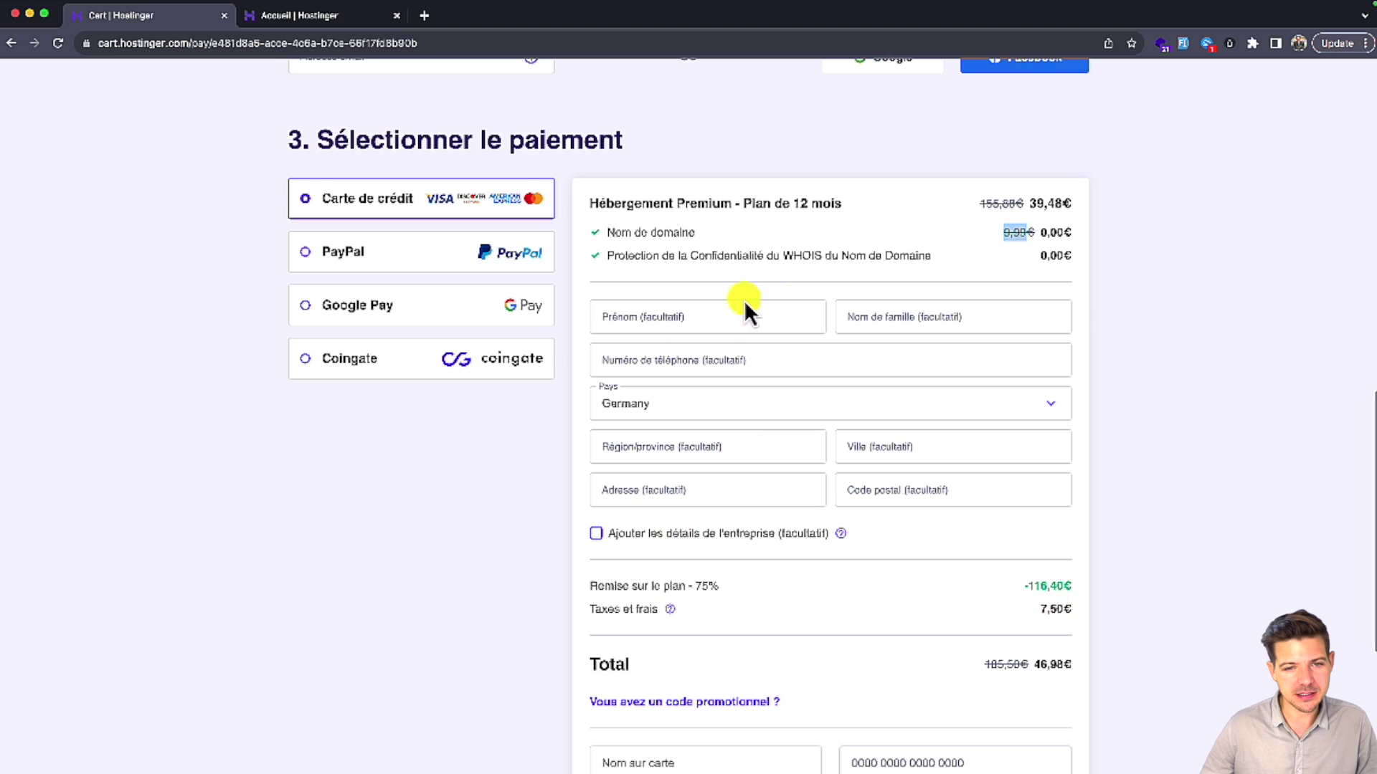
scroll(826, 475, "up", 5)
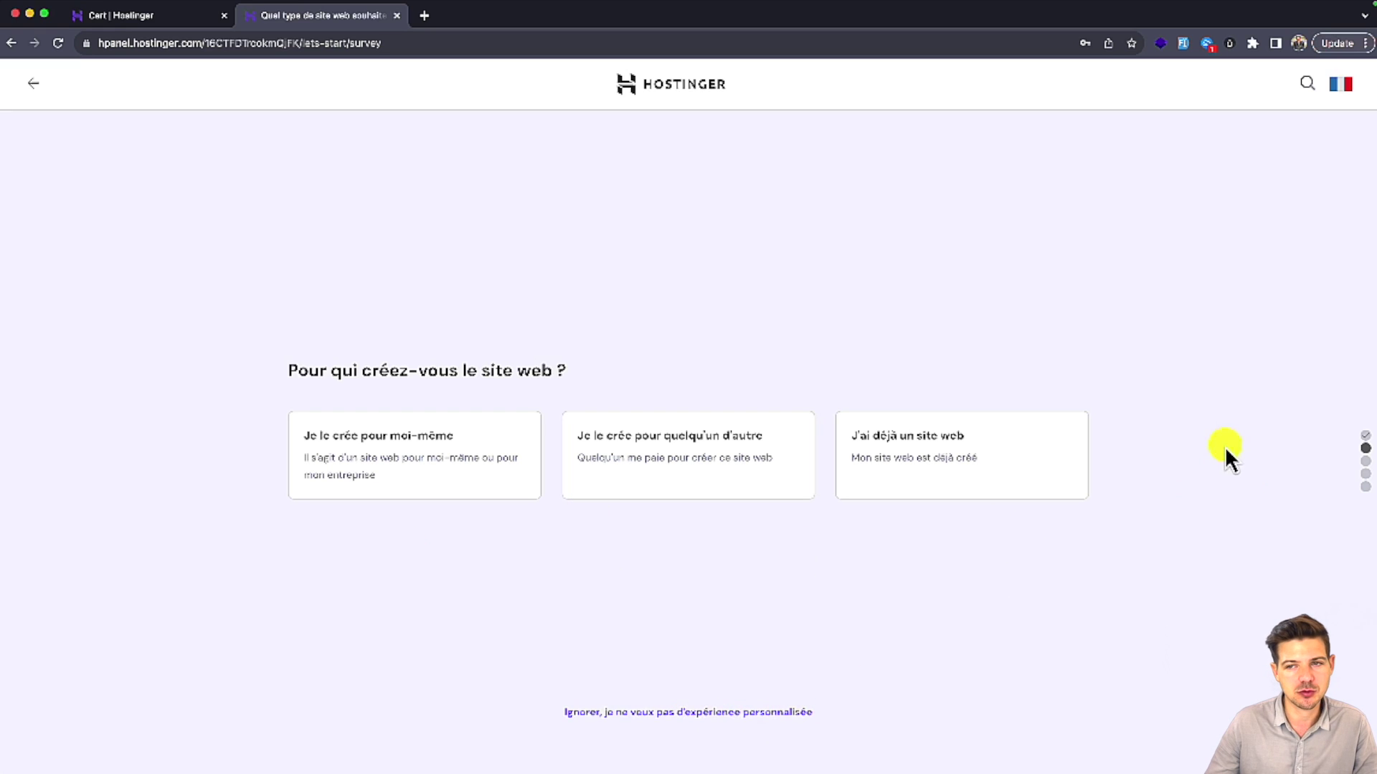
Step: Answer the setup survey: site created for myself, built by myself, website type Business, and no help needed
left_click(439, 462)
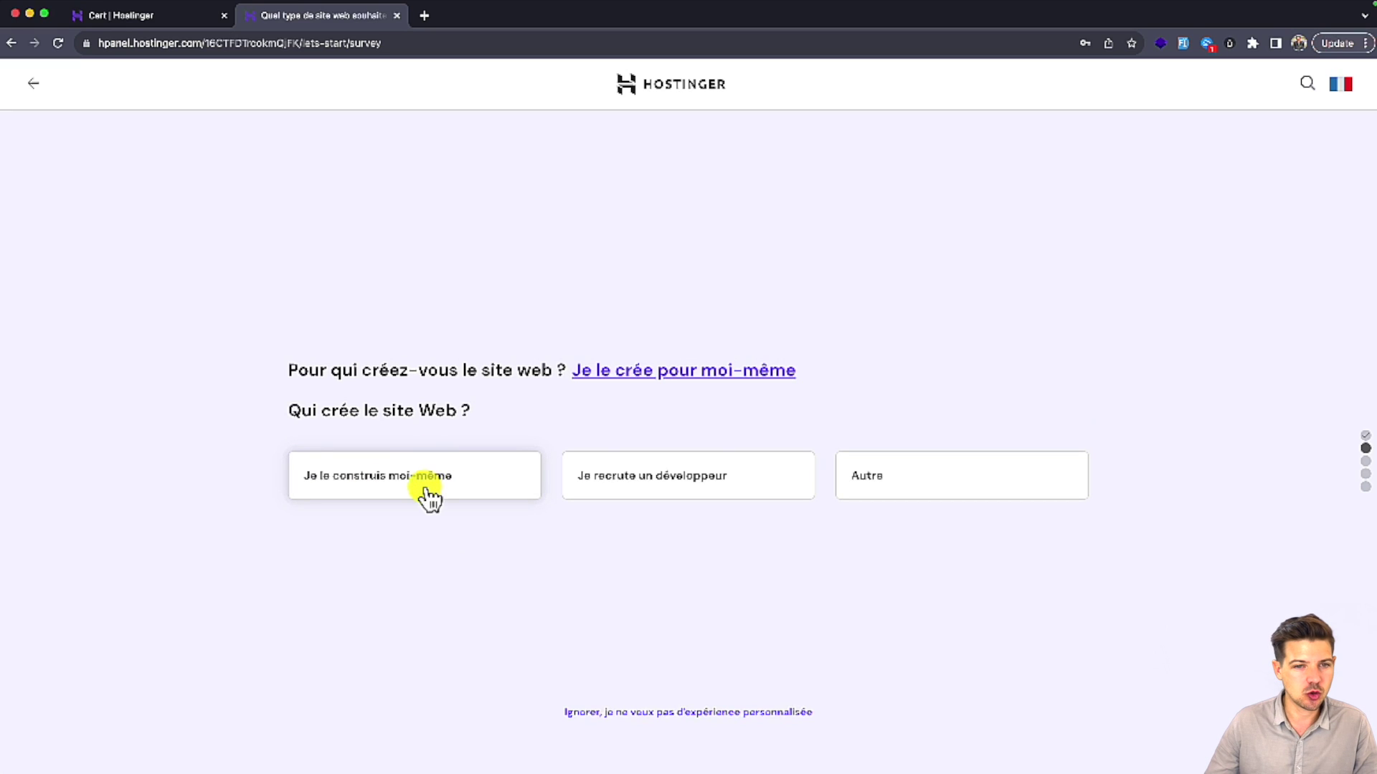
left_click(429, 494)
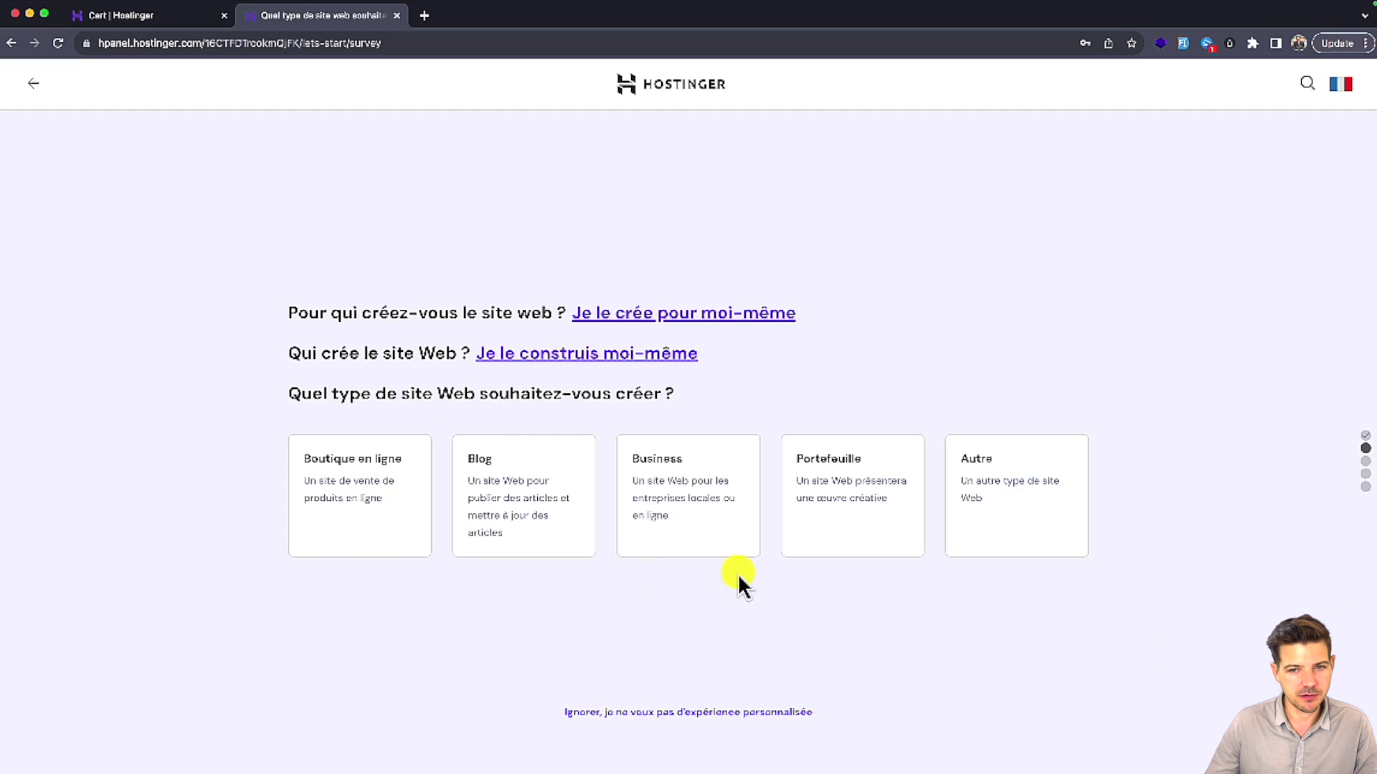
left_click(1000, 531)
left_click(716, 469)
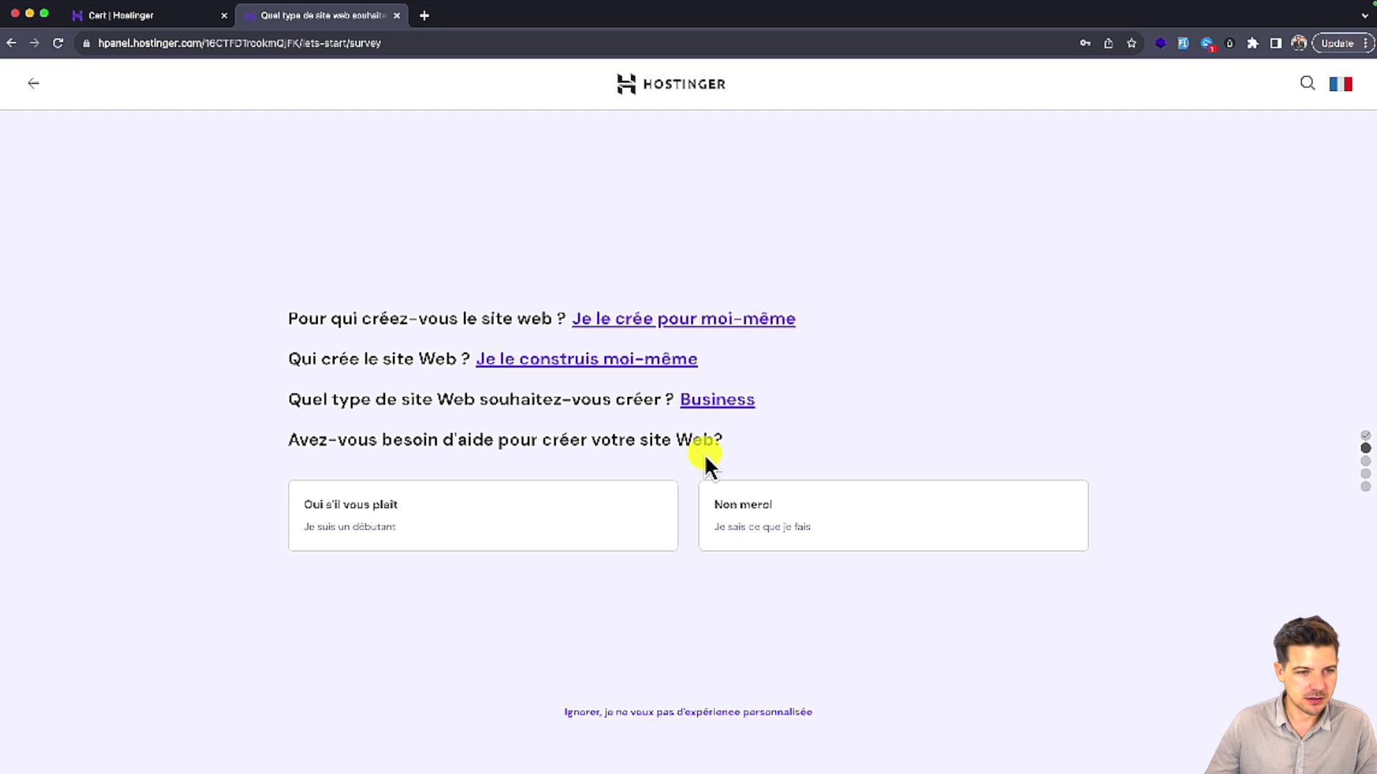
left_click(771, 539)
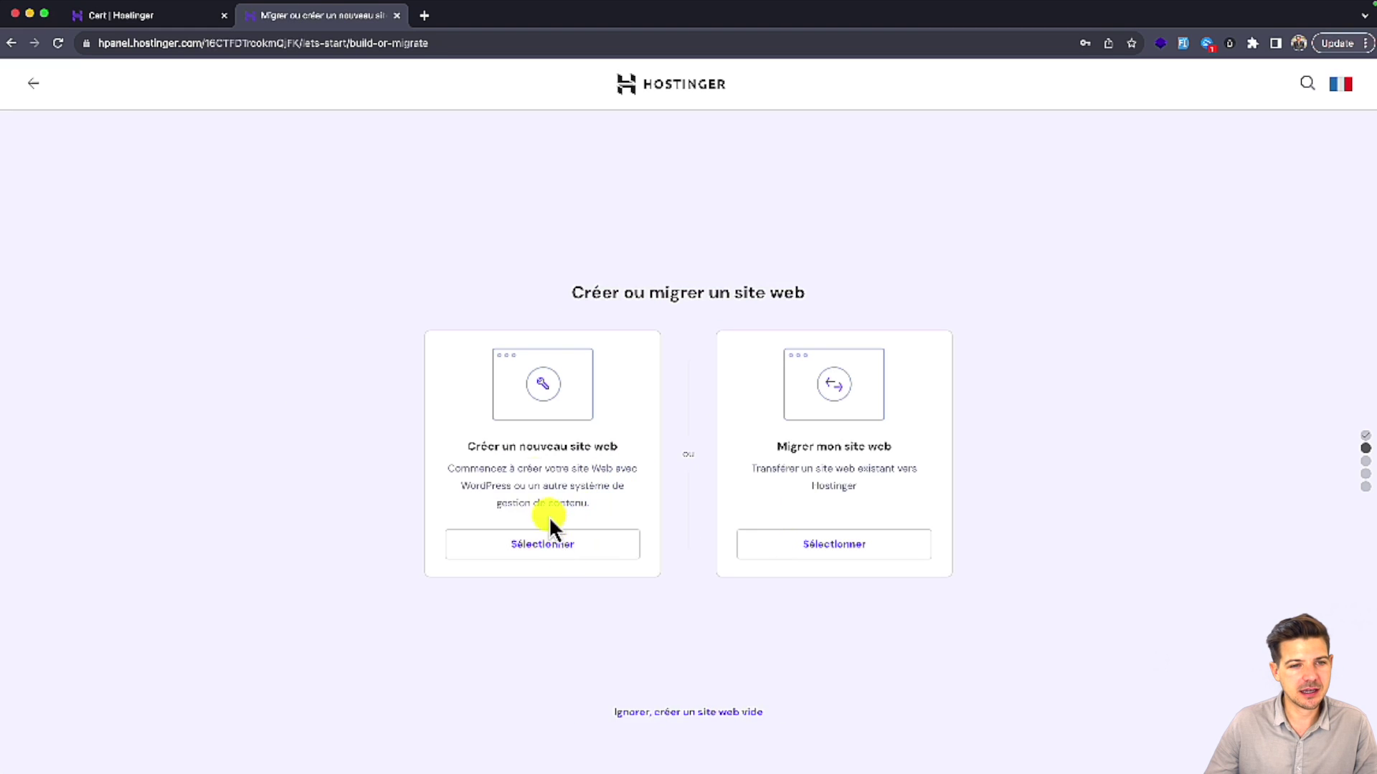
Step: Create a new WordPress site and enter the administrator password for its French login credentials
left_click(515, 546)
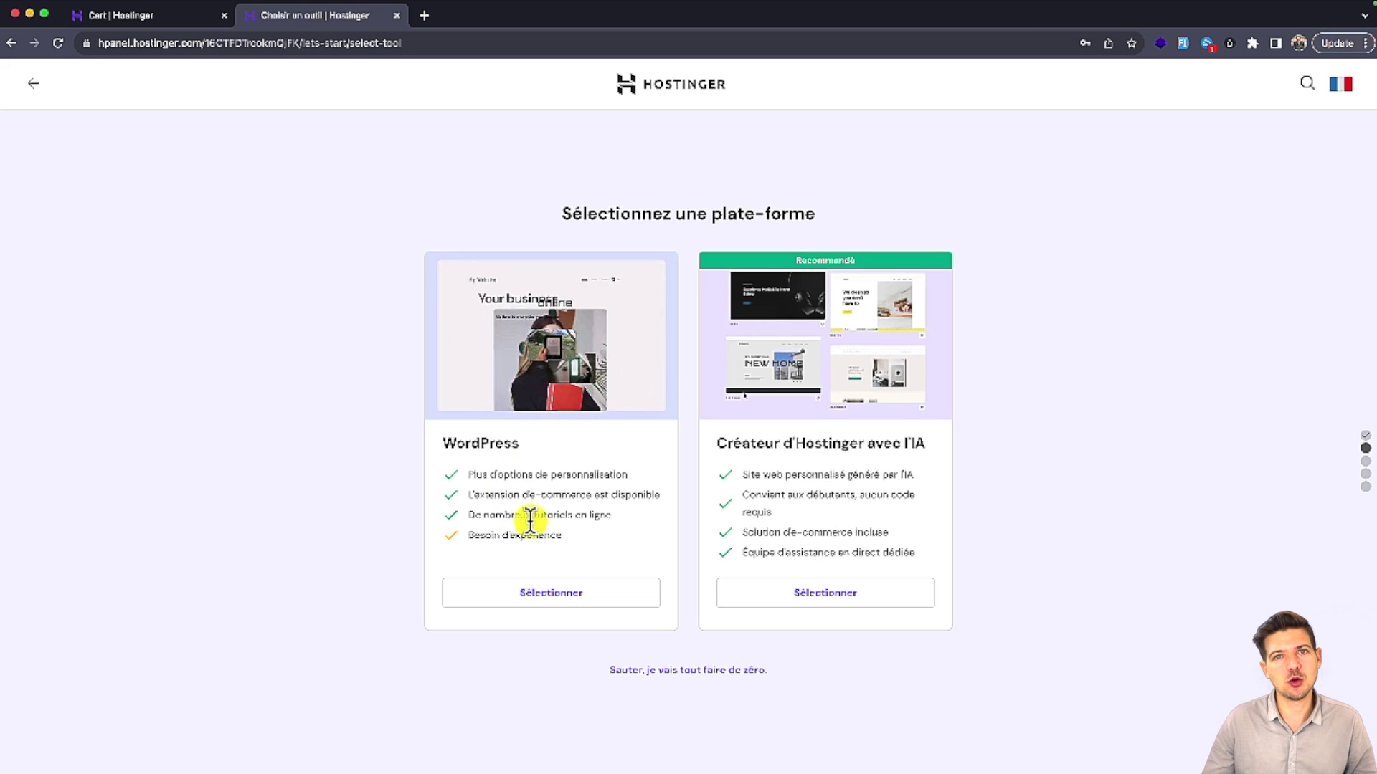
left_click(559, 612)
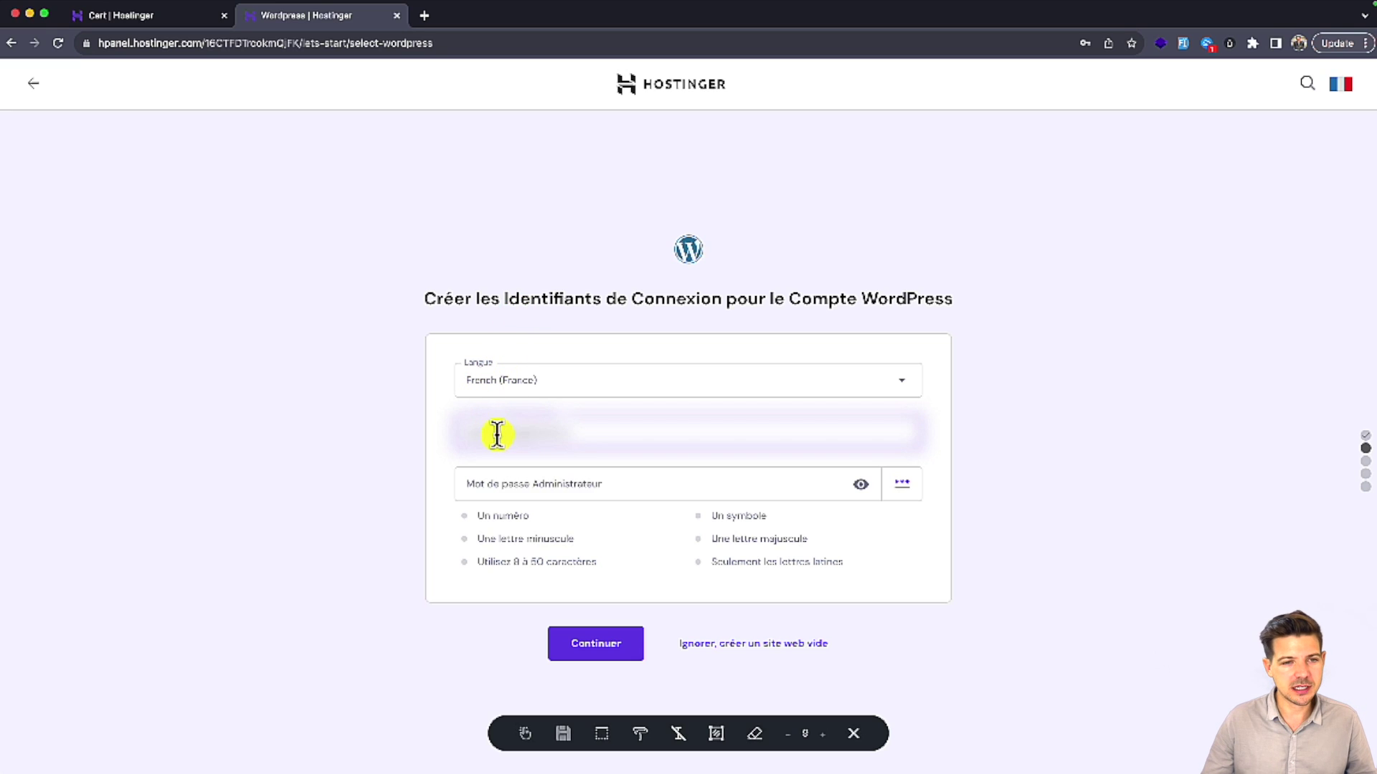
left_click_drag(587, 433, 499, 435)
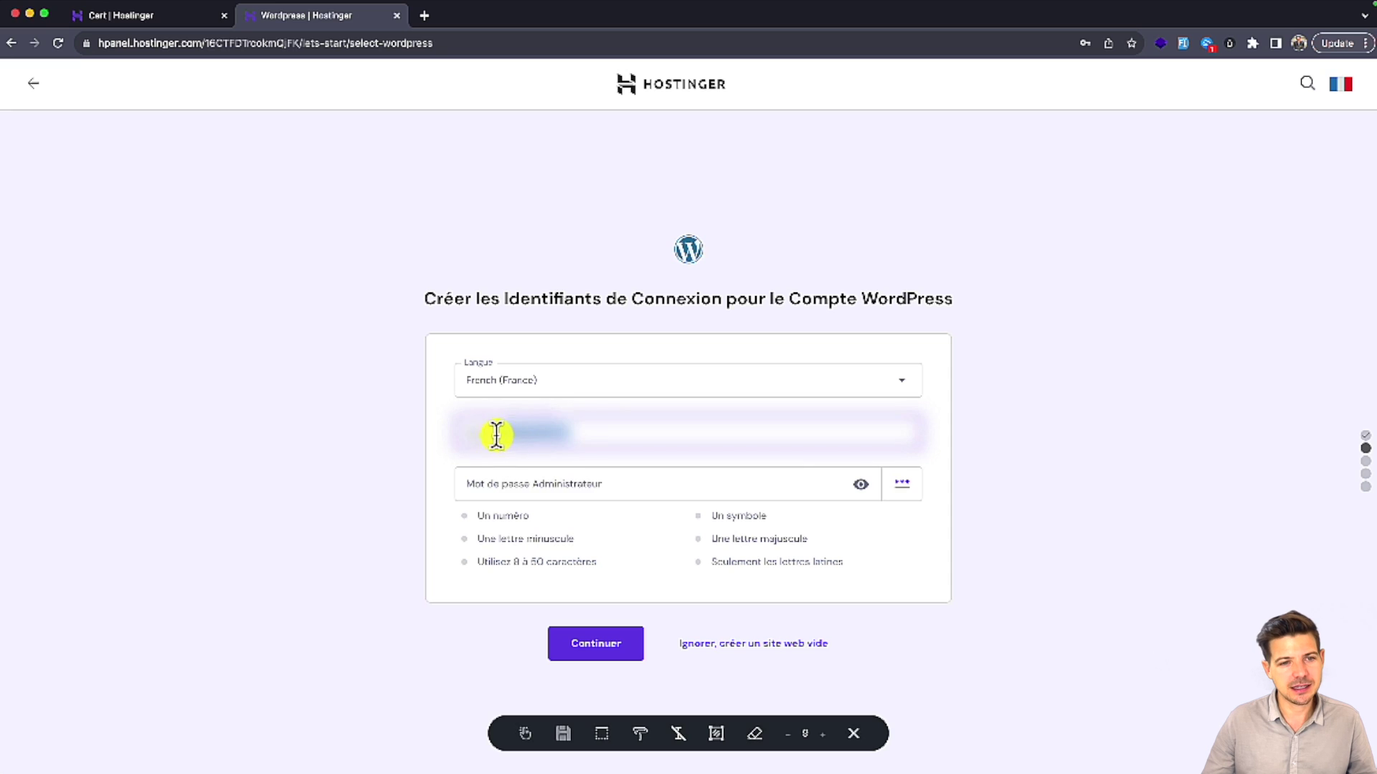
left_click(437, 431)
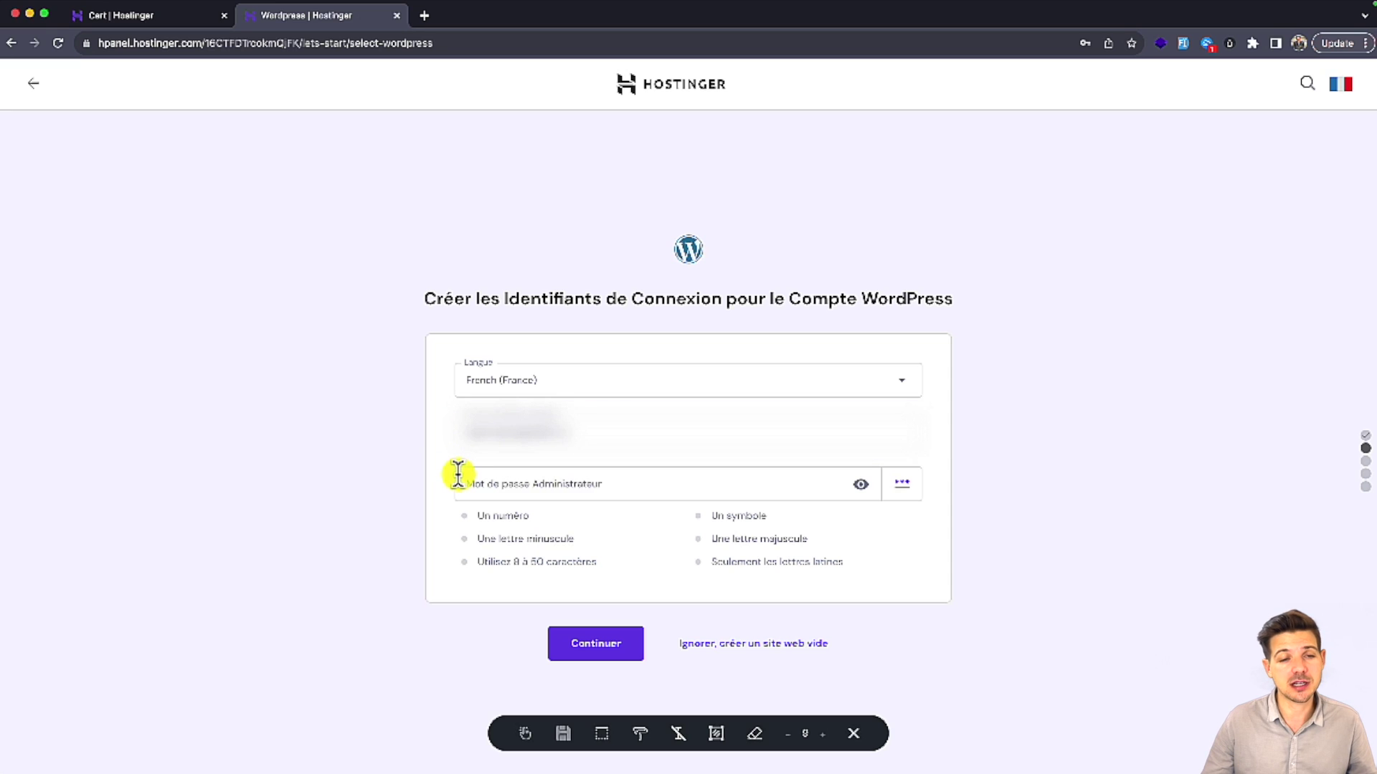
left_click(493, 488)
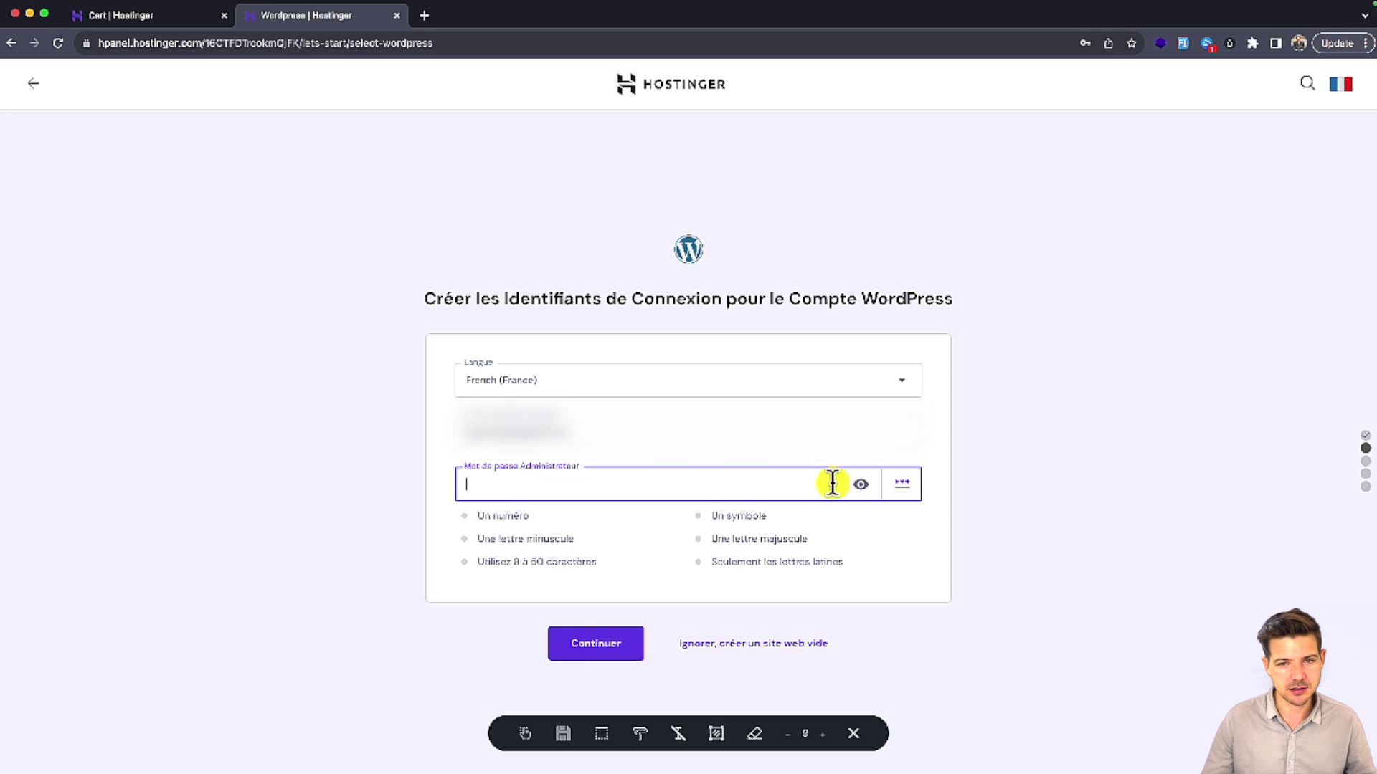
key("ctrl+v")
left_click(584, 641)
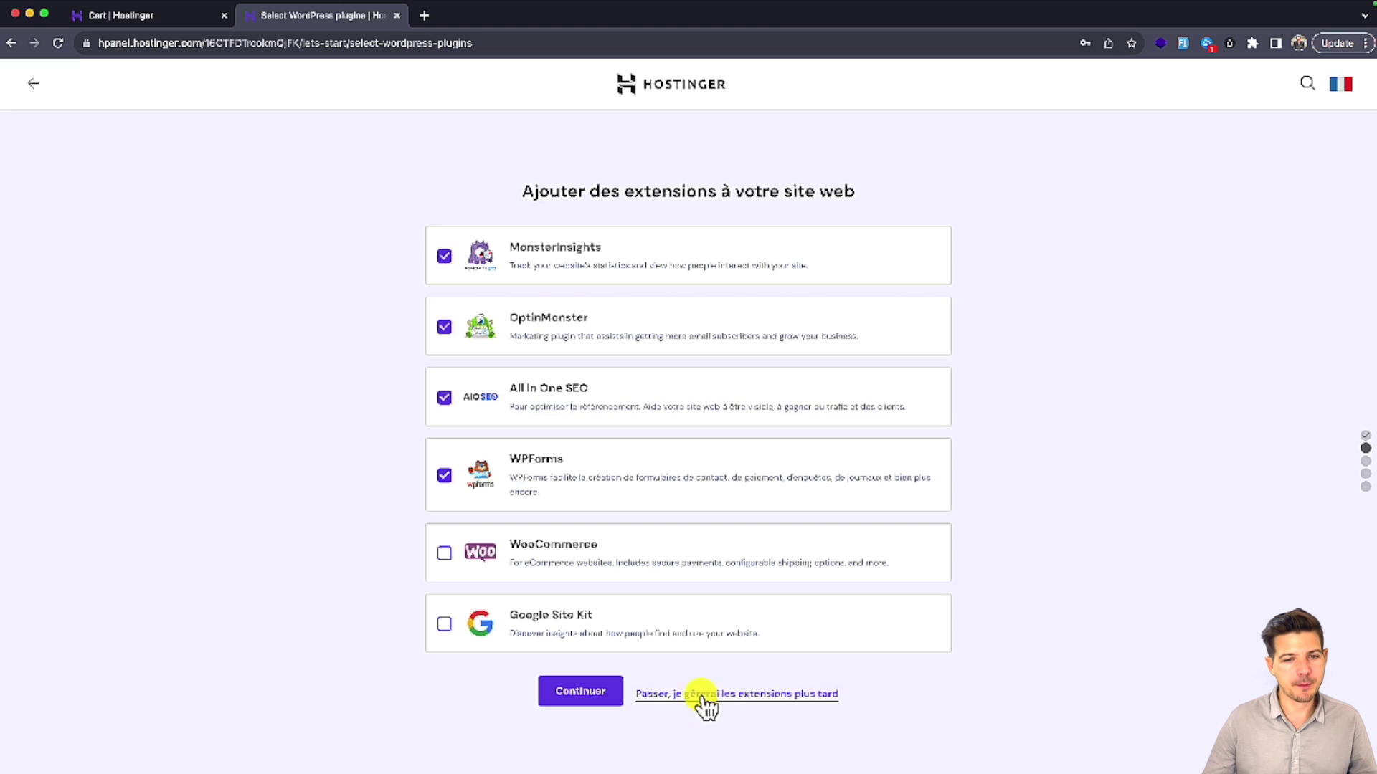
Step: Skip adding the suggested extensions and choosing a website template
left_click(702, 696)
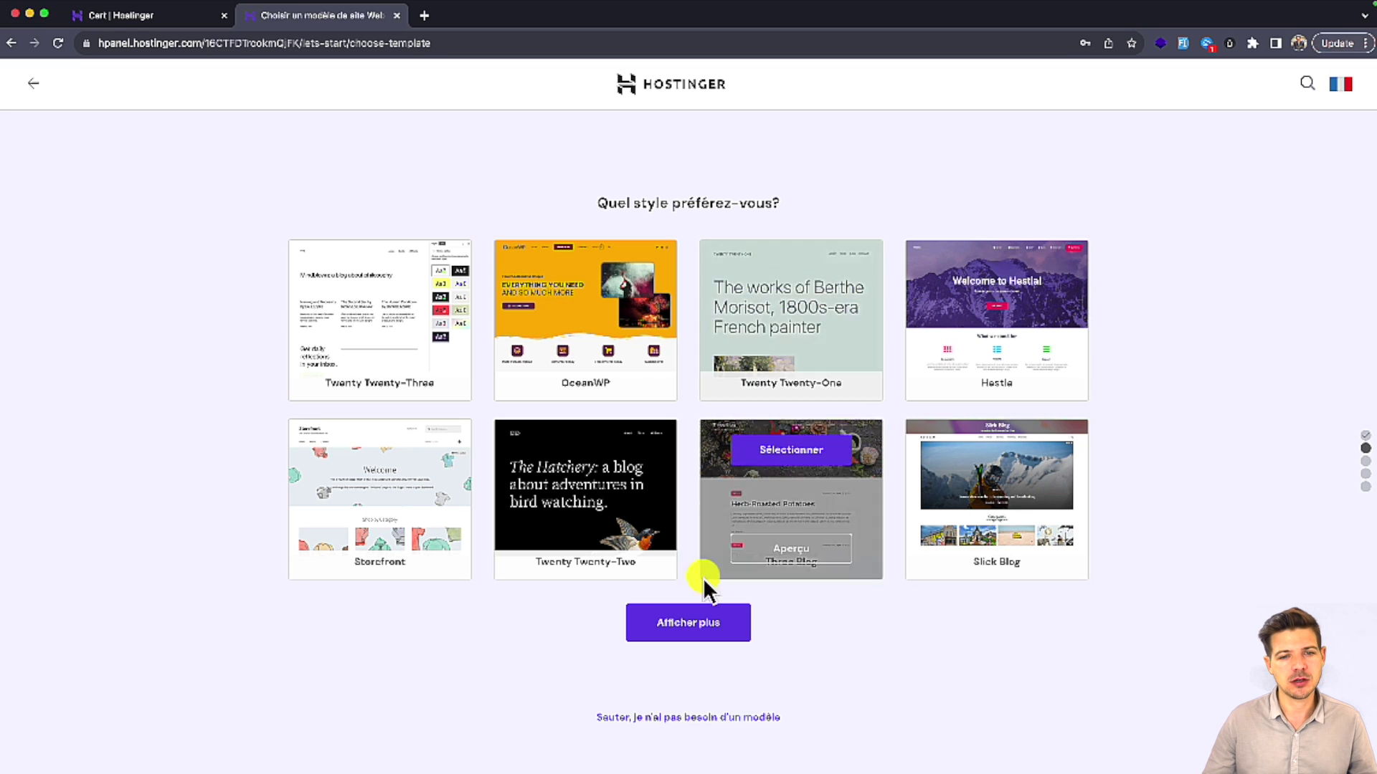
left_click(737, 721)
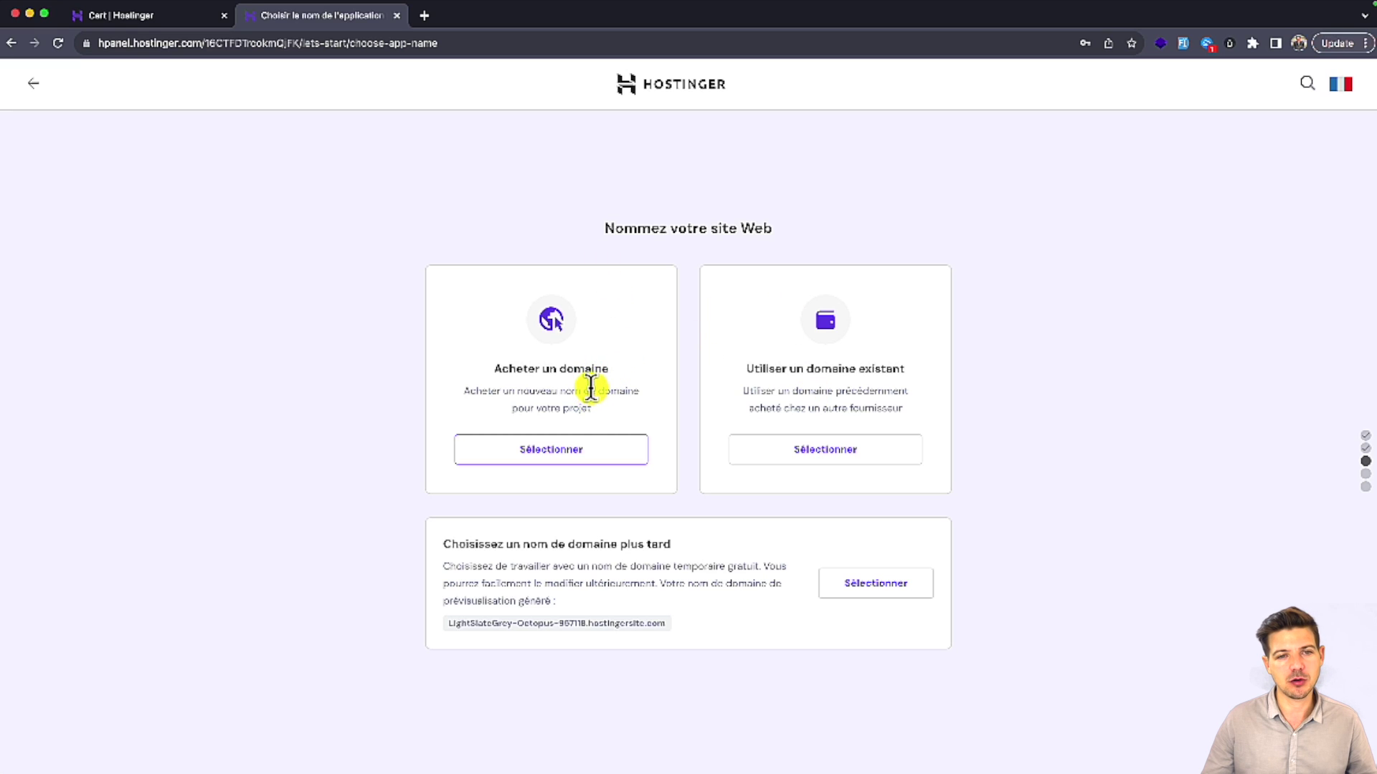
left_click(522, 449)
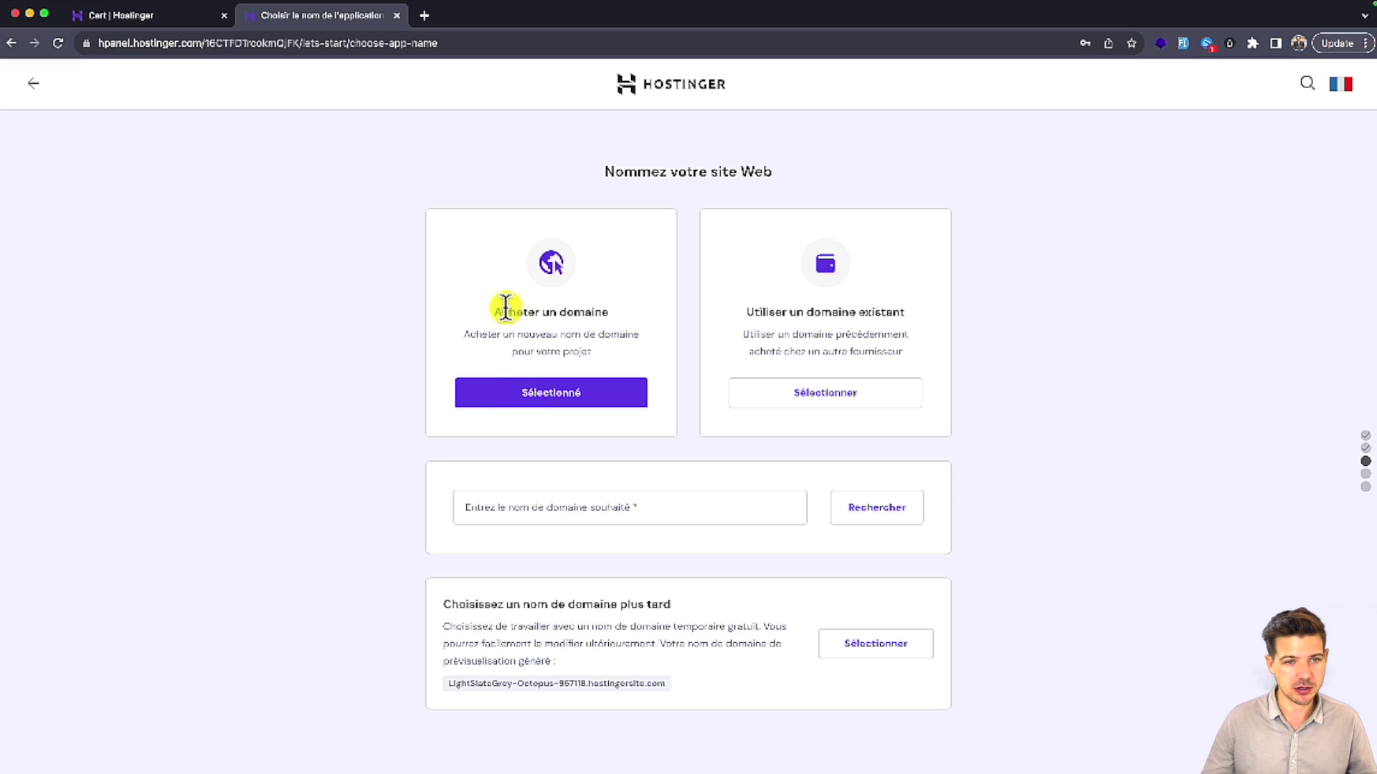
left_click(527, 507)
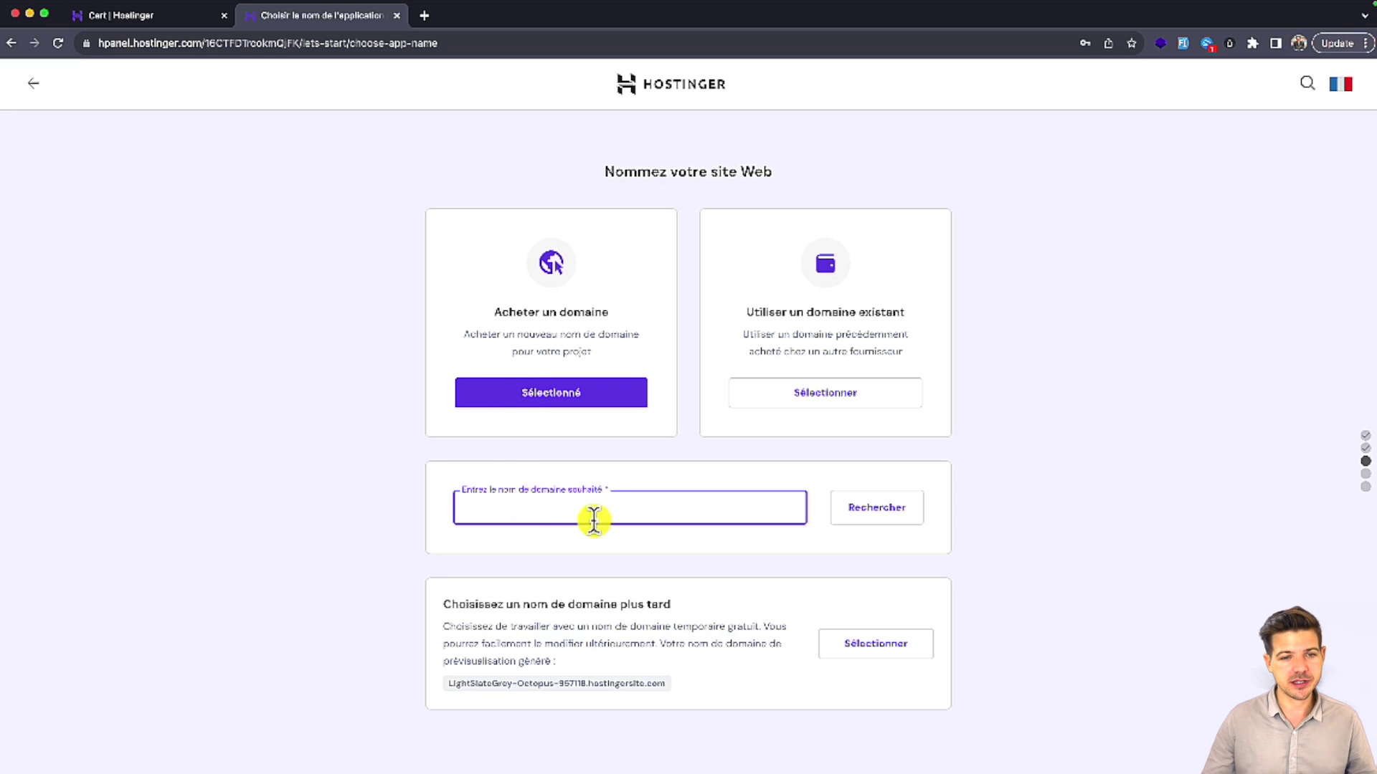
type("www.")
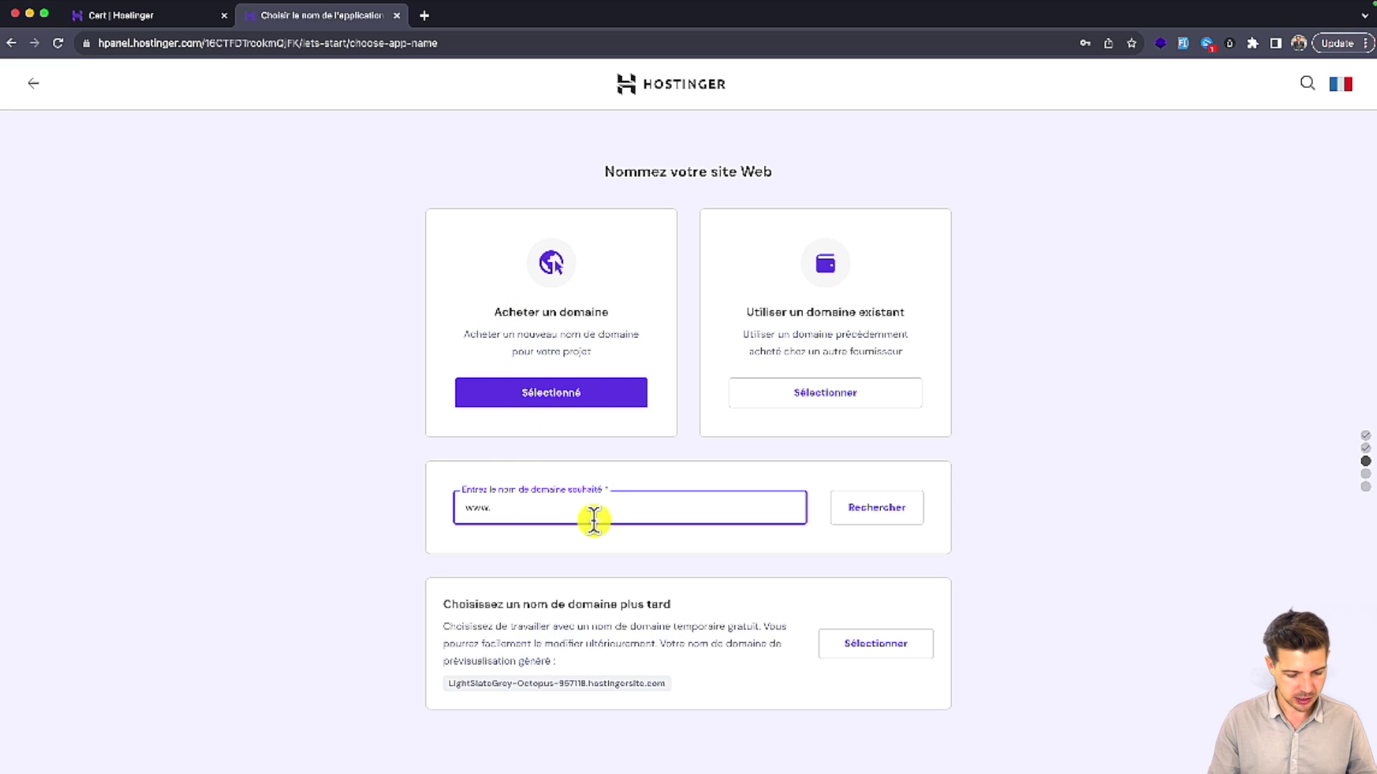
type("mon")
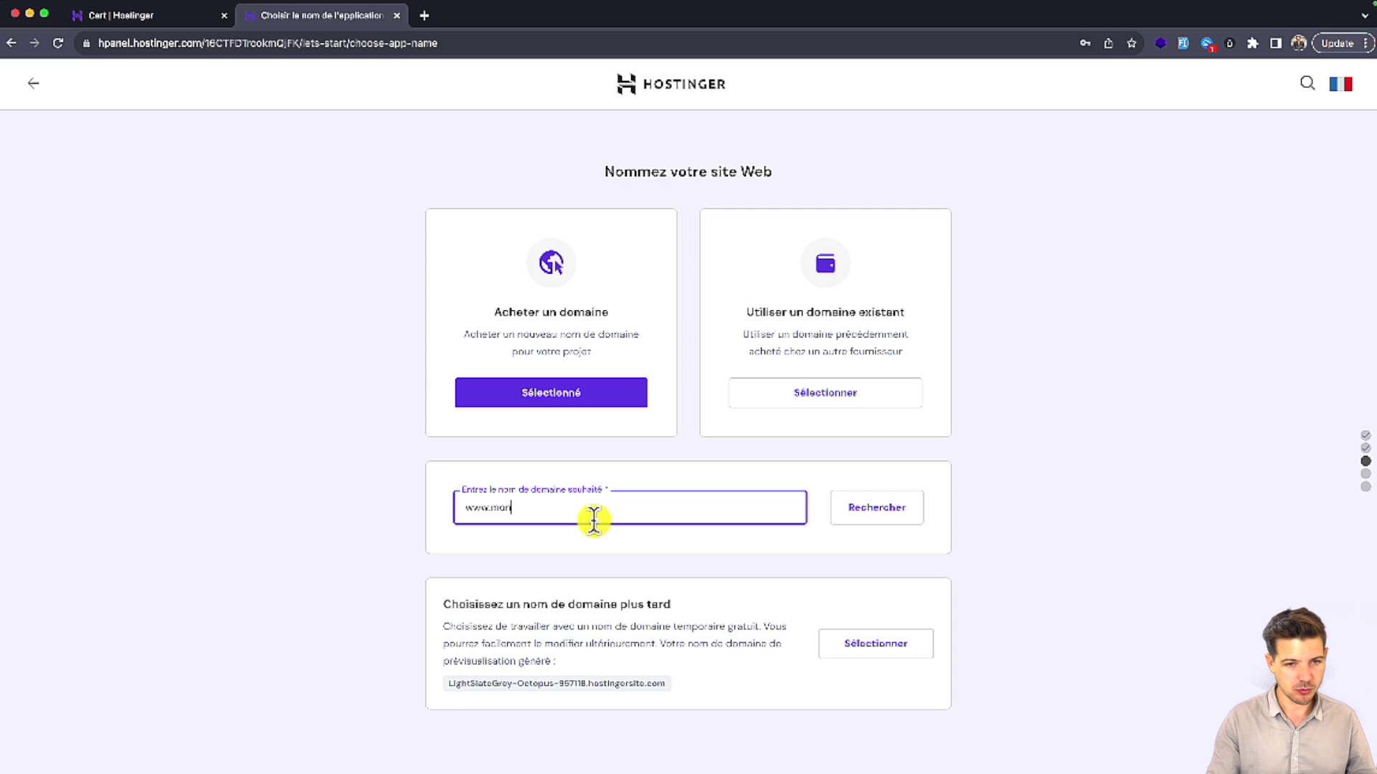
type("jolisite.fr")
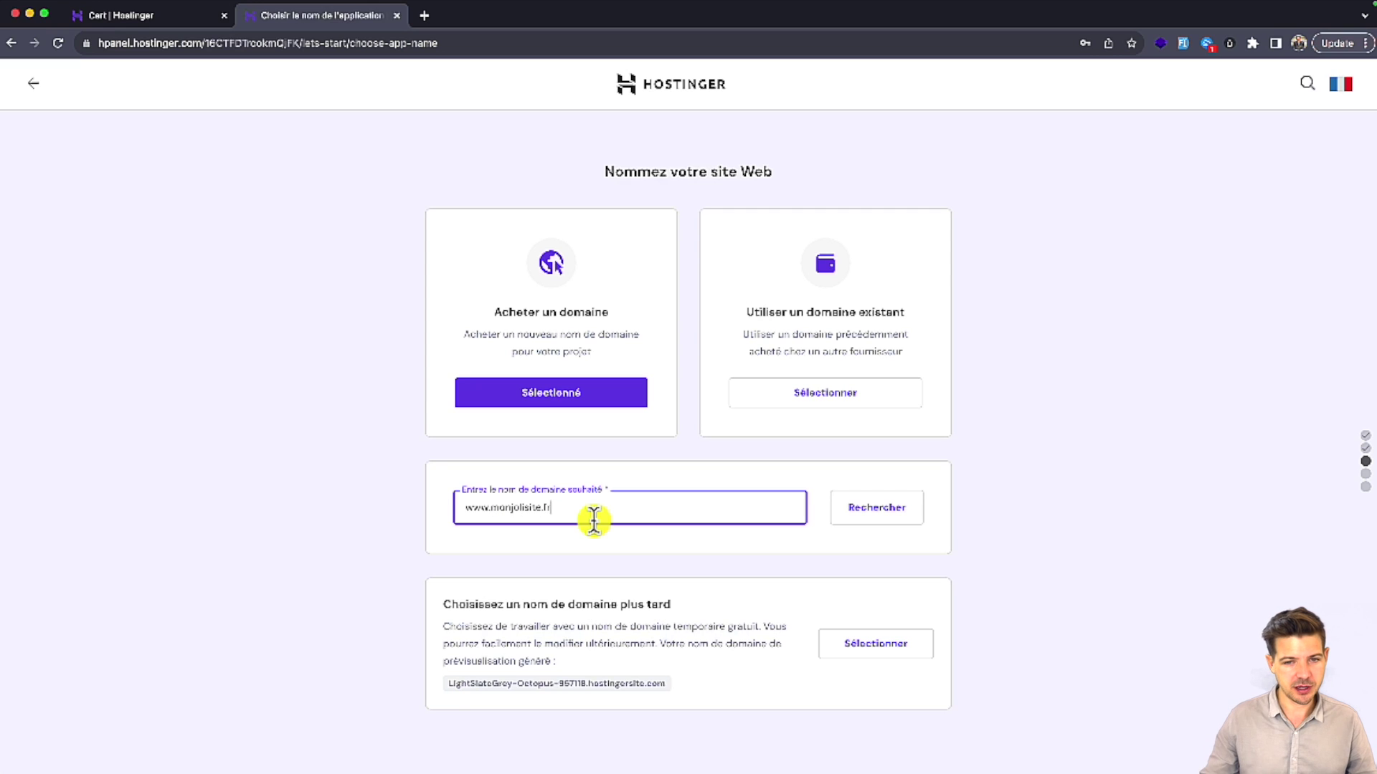
left_click(905, 515)
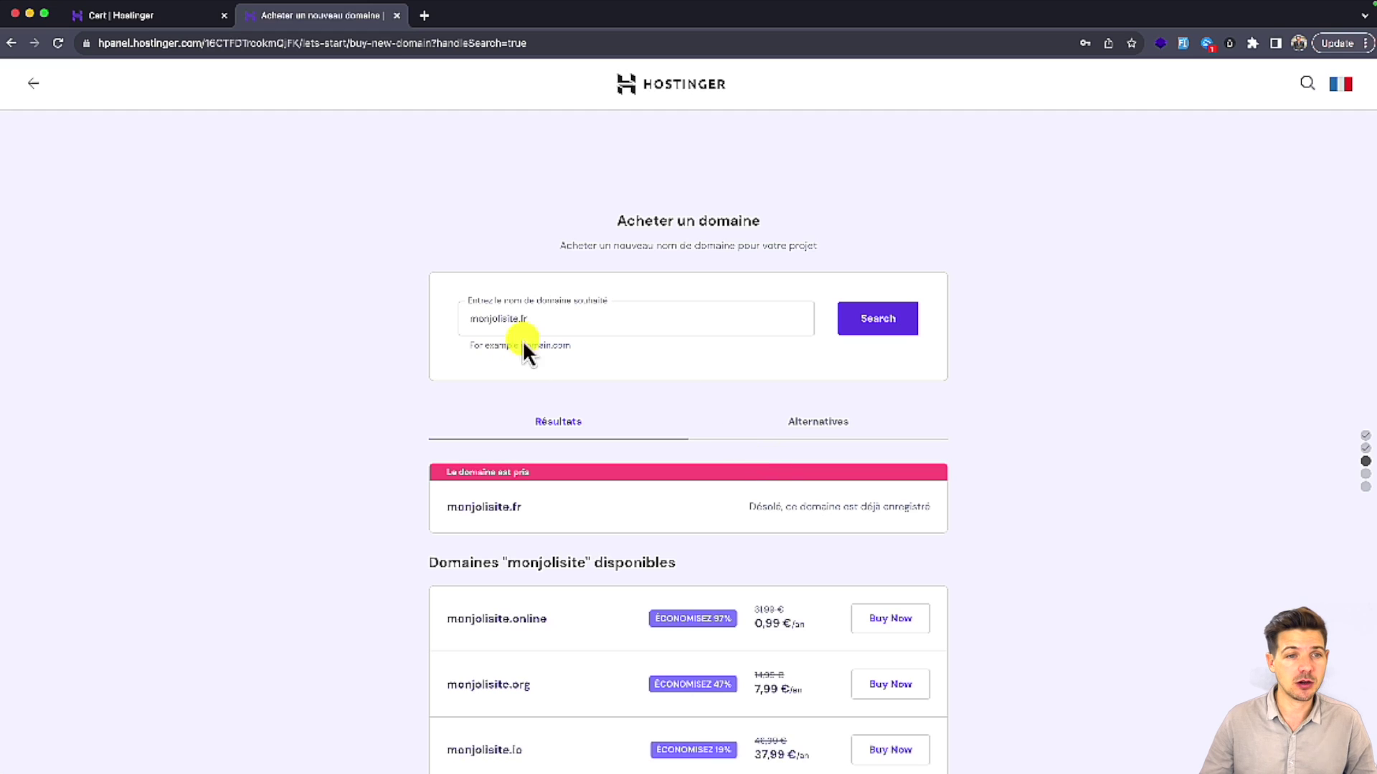
Step: Search for monbeausite.fr as an alternative domain name
left_click(553, 320)
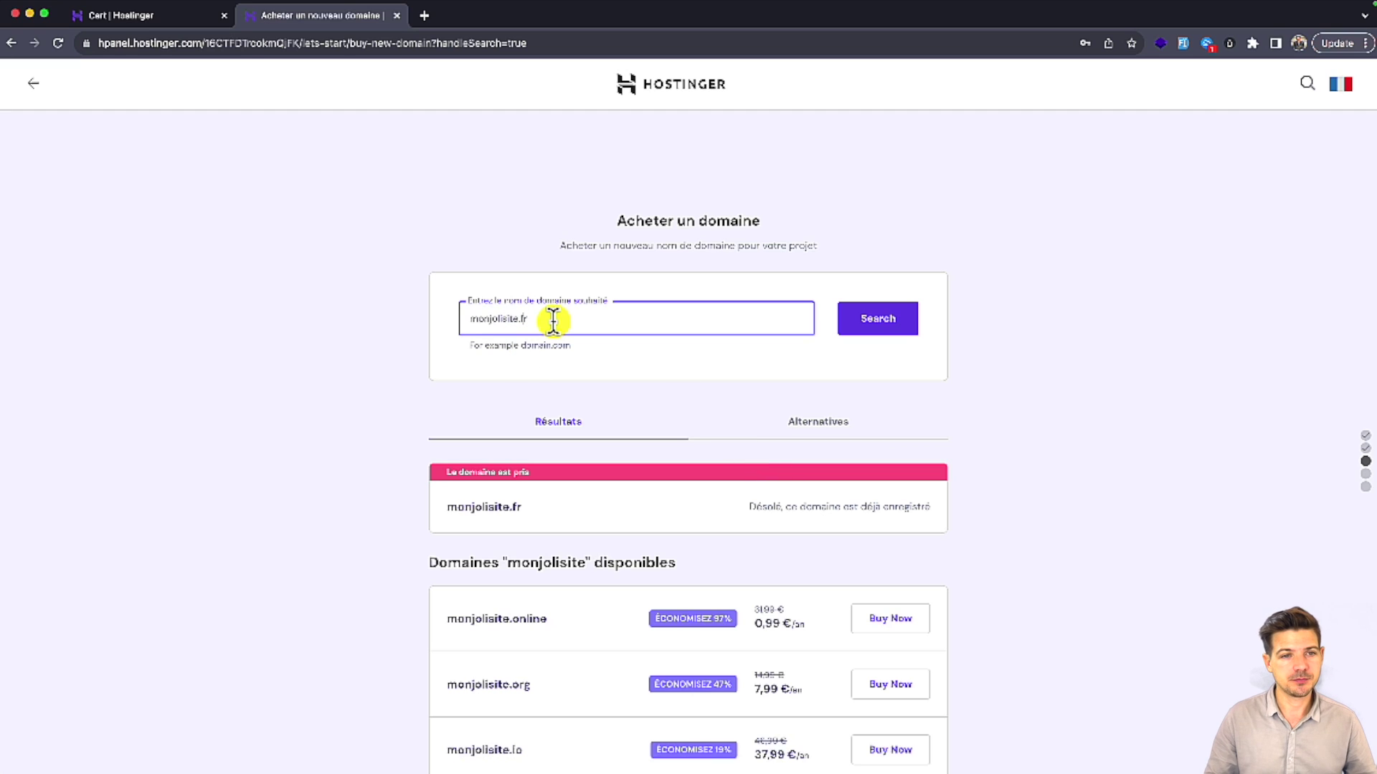
key("alt+shift+Right")
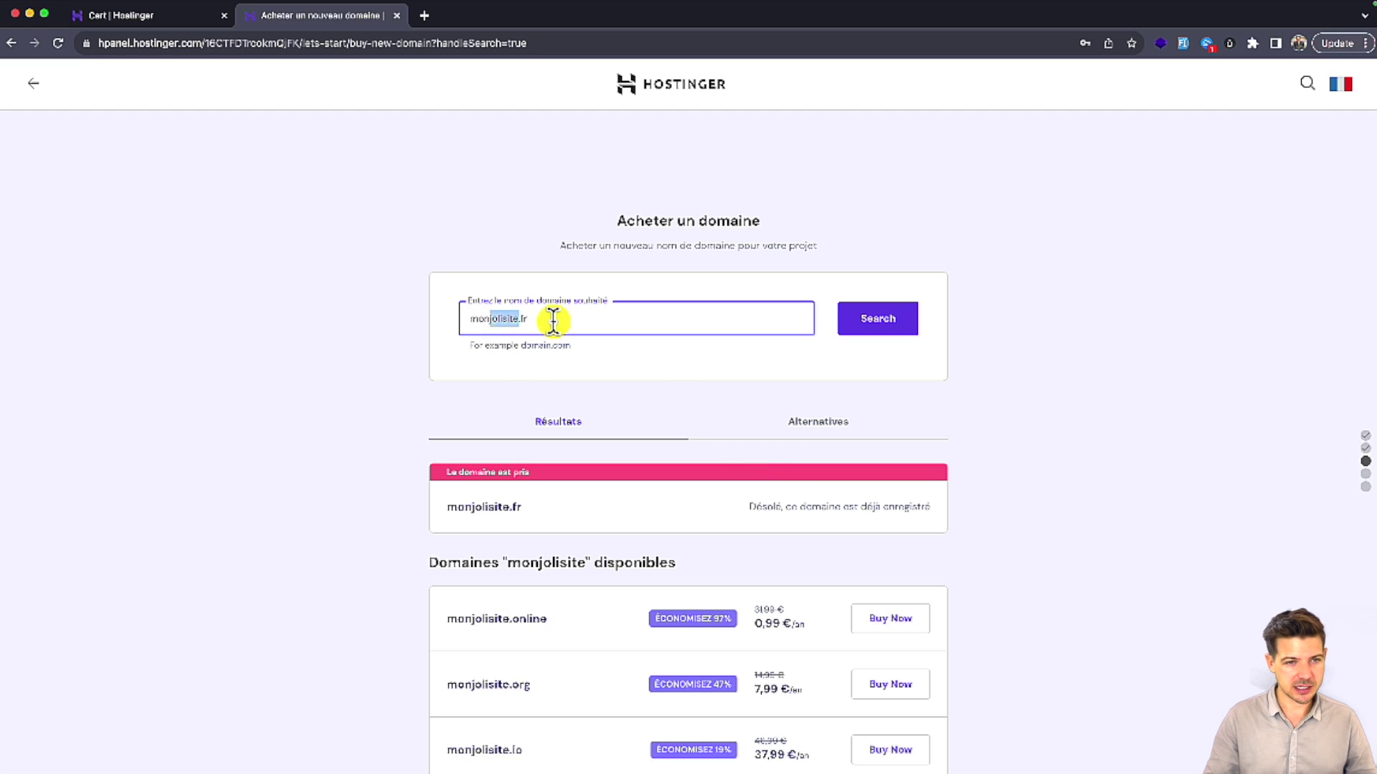
type("beausite")
left_click(911, 321)
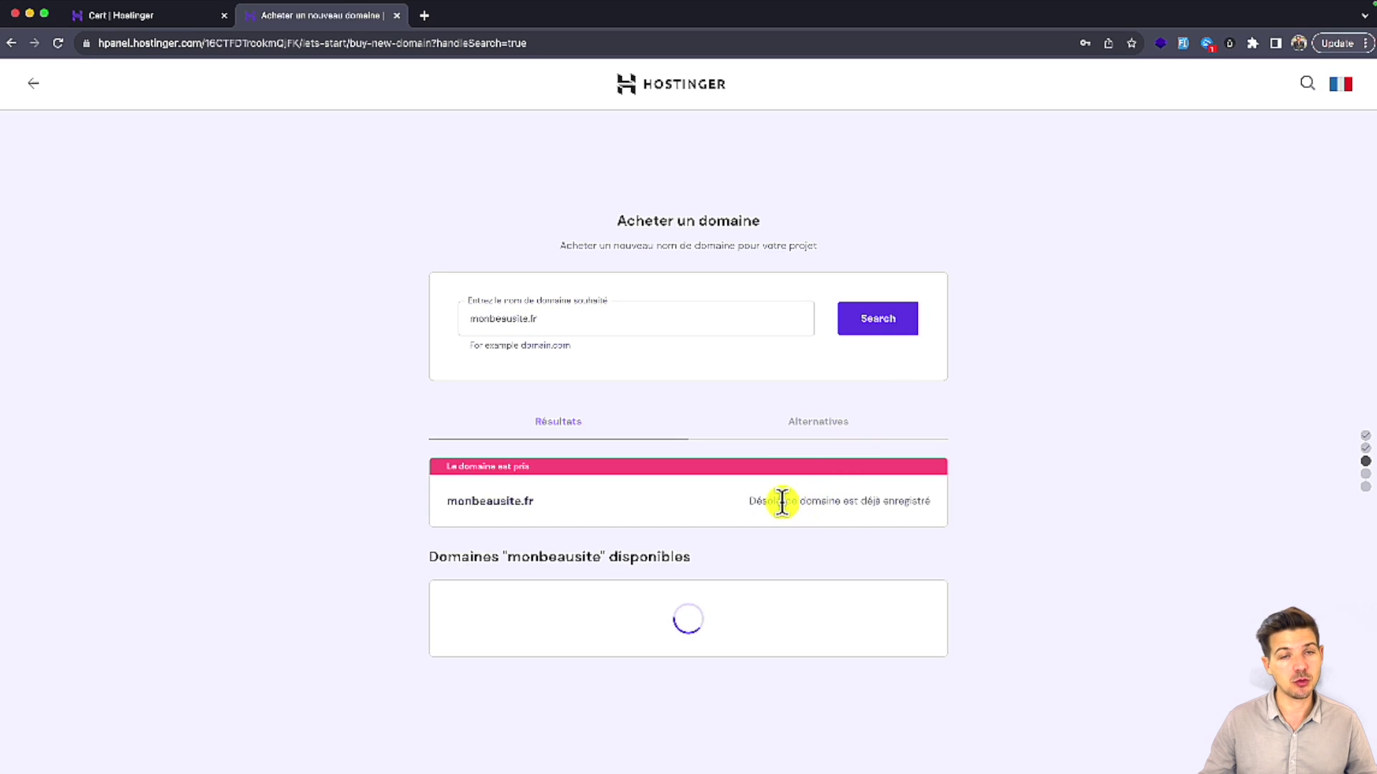
Step: Replace the domain name with monmagnifiquesite.fr and search for its availability
left_click(588, 320)
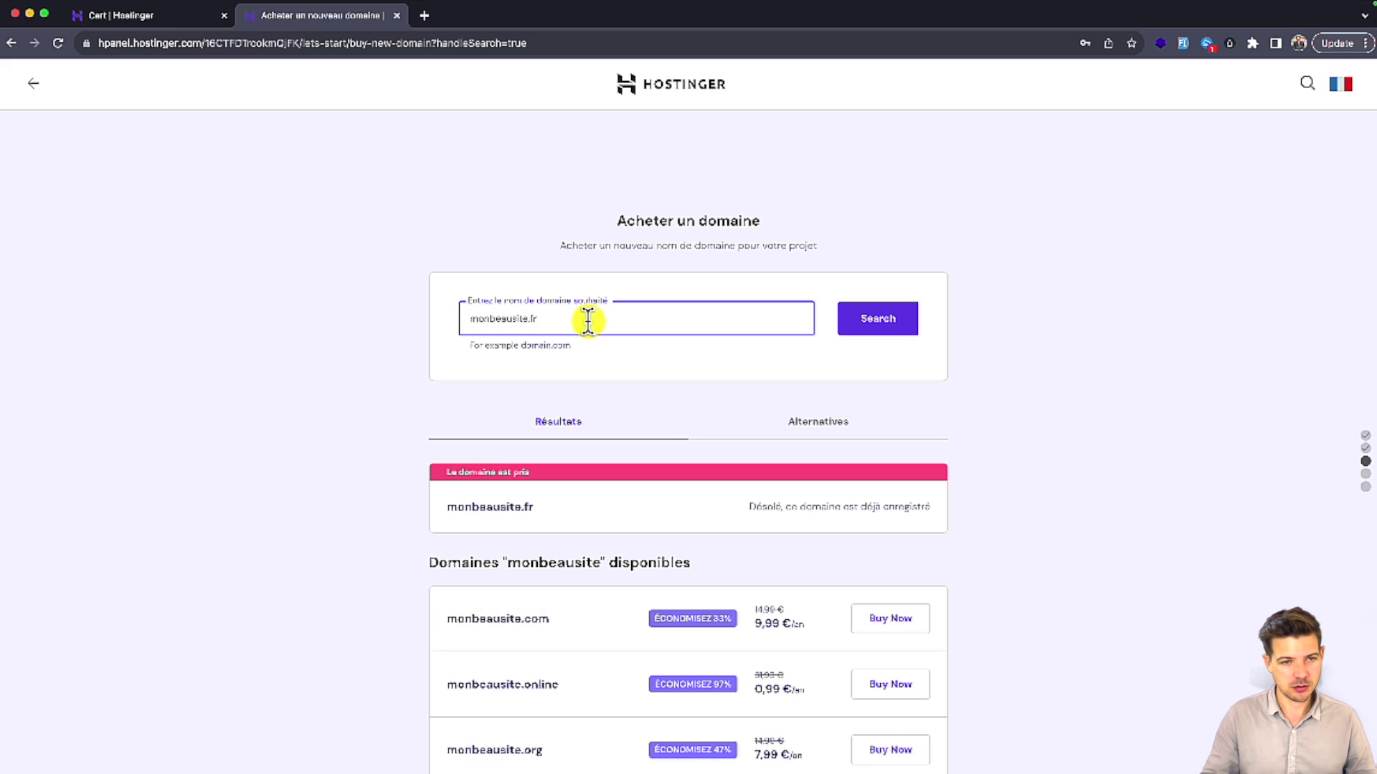
key("alt+shift+Left")
key("BackSpace")
type("monmagnifiquesite")
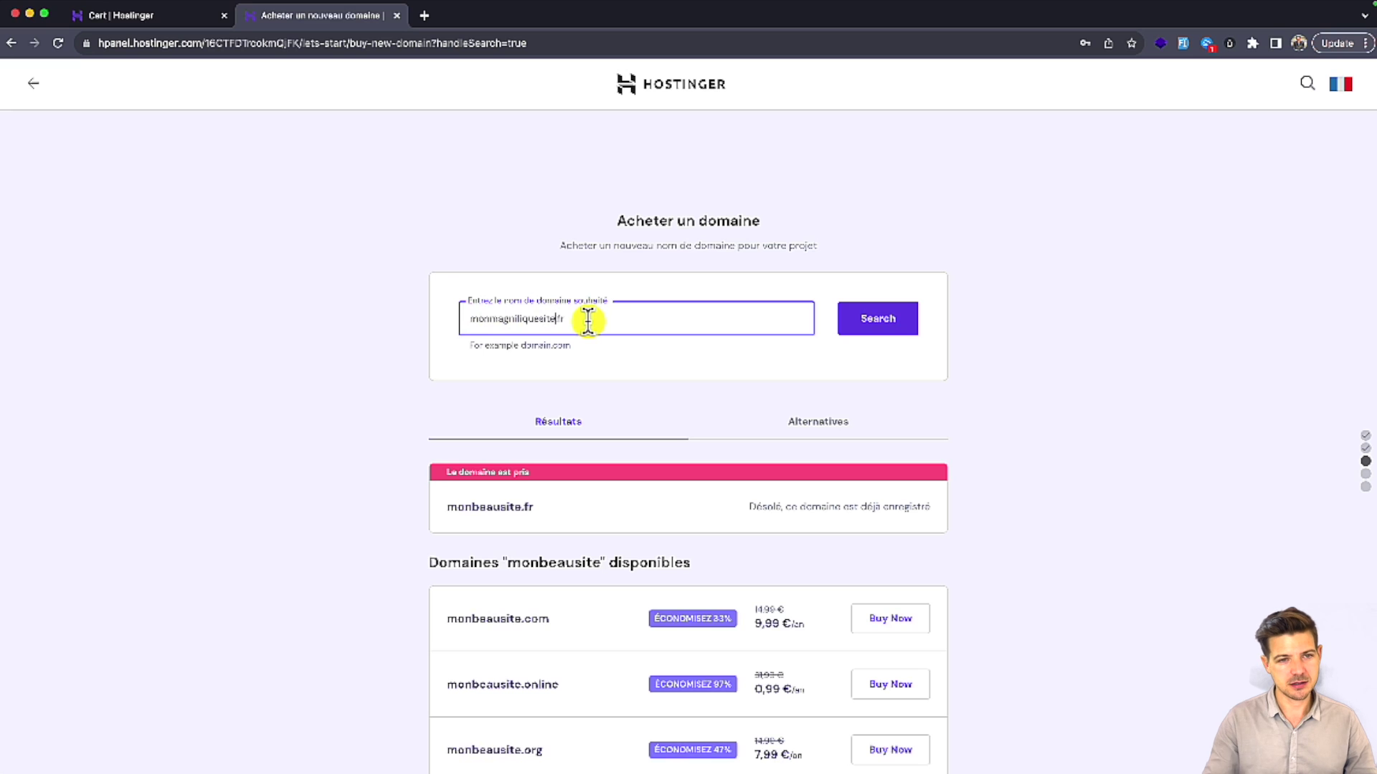
left_click(892, 320)
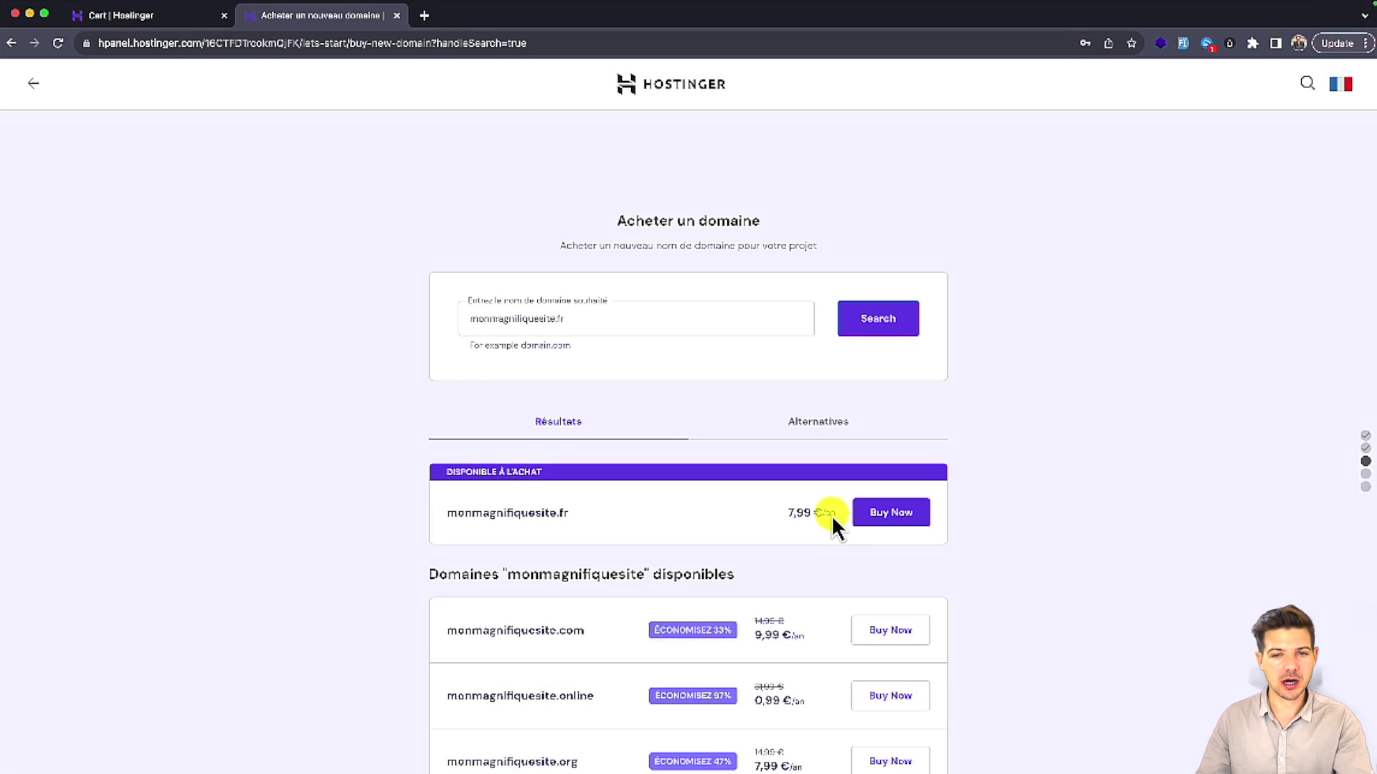
Step: Buy the monmagnifiquesite.fr domain for 1 year and complete its registration with the existing domain profile
scroll(836, 533, "down", 1)
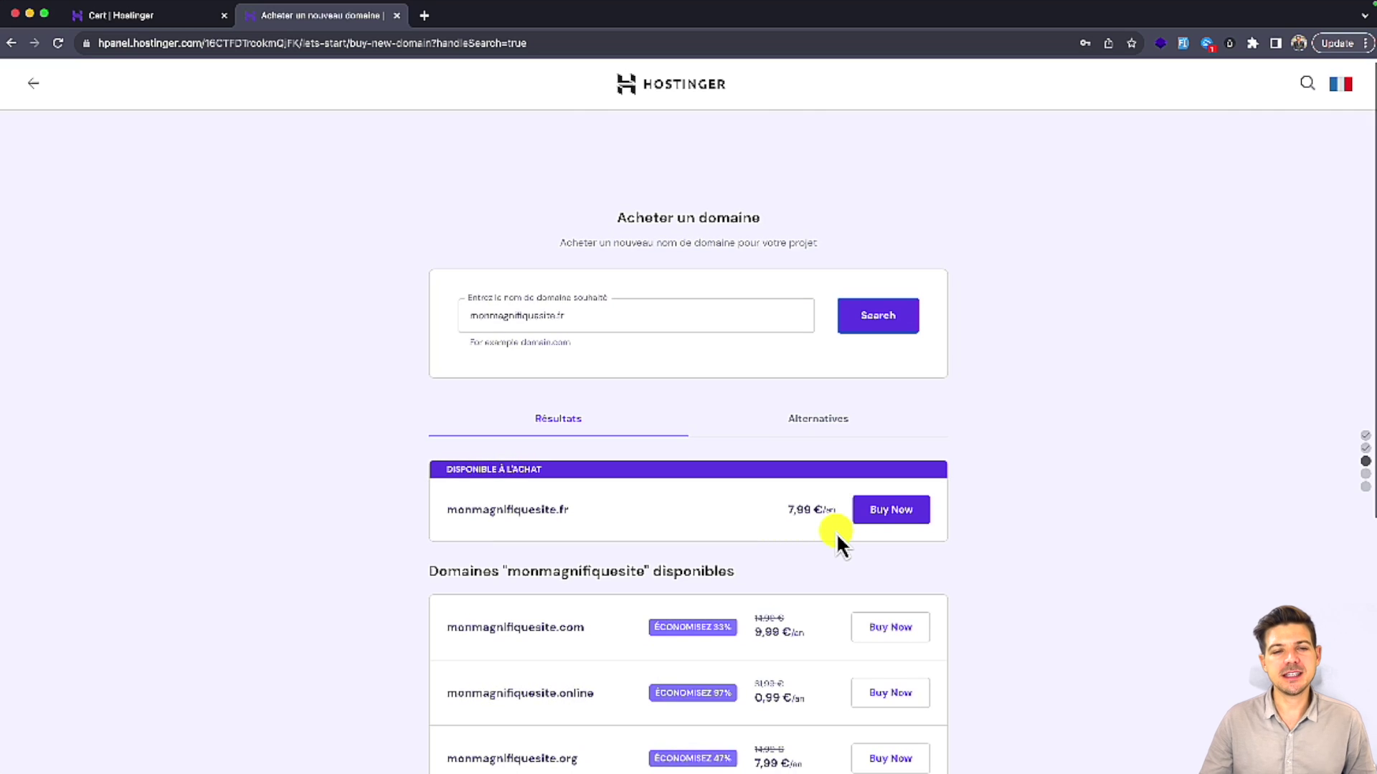
left_click_drag(557, 508, 571, 516)
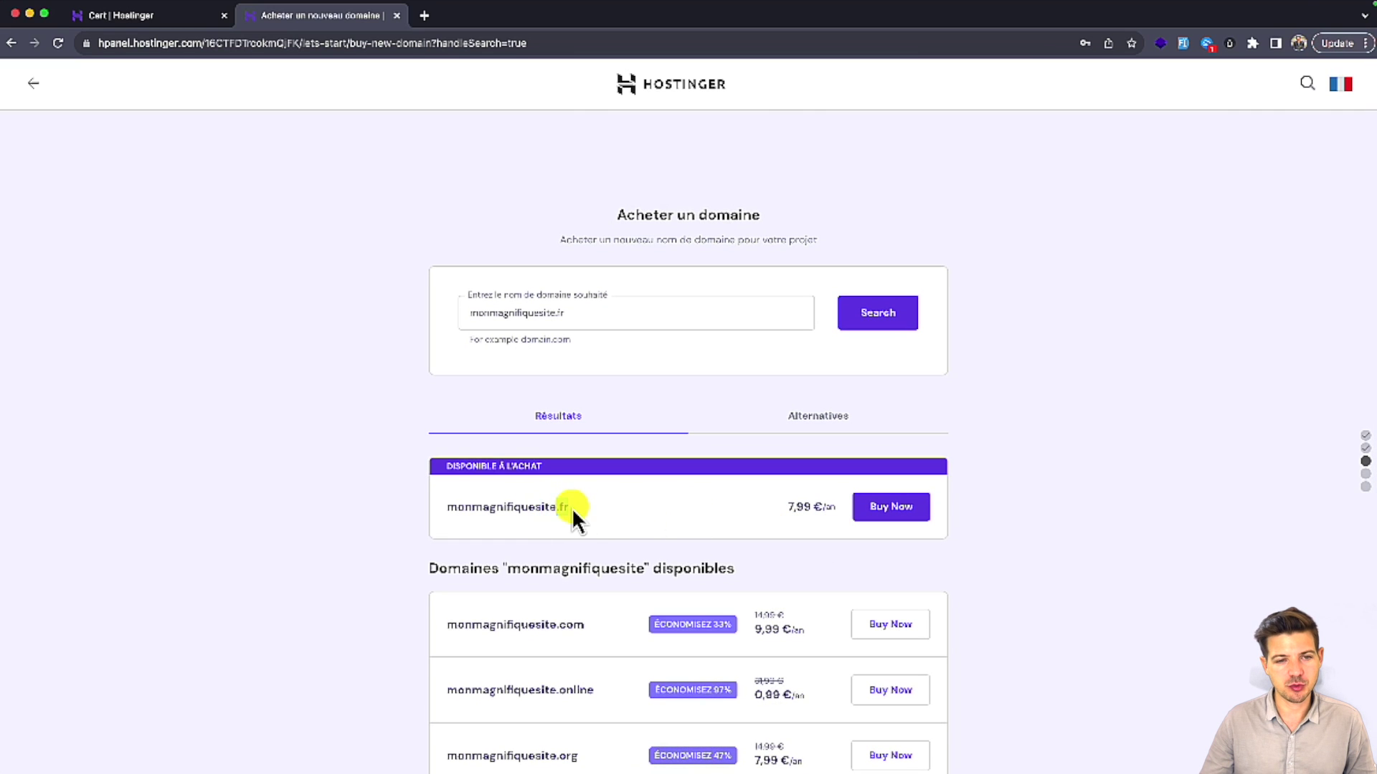
scroll(572, 516, "down", 3)
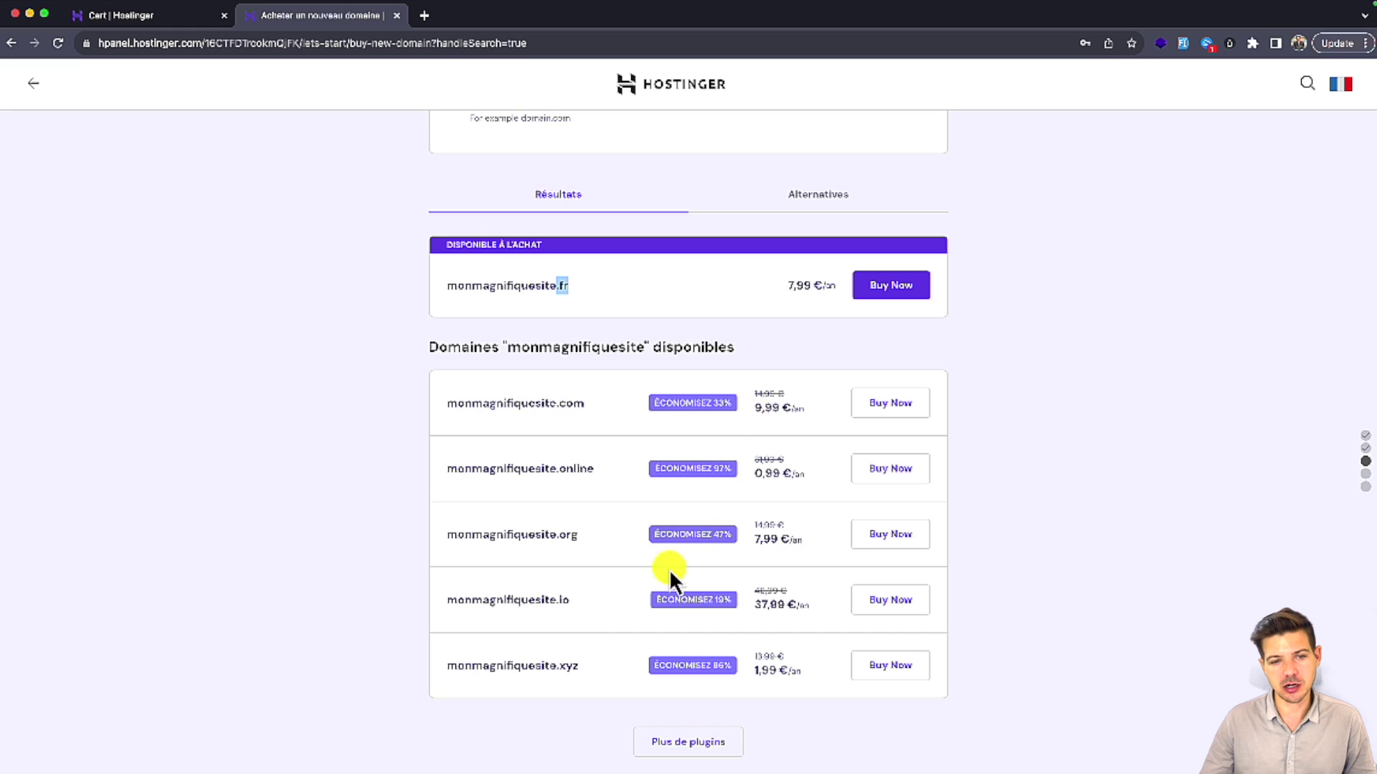
left_click_drag(559, 603, 585, 608)
scroll(734, 574, "up", 3)
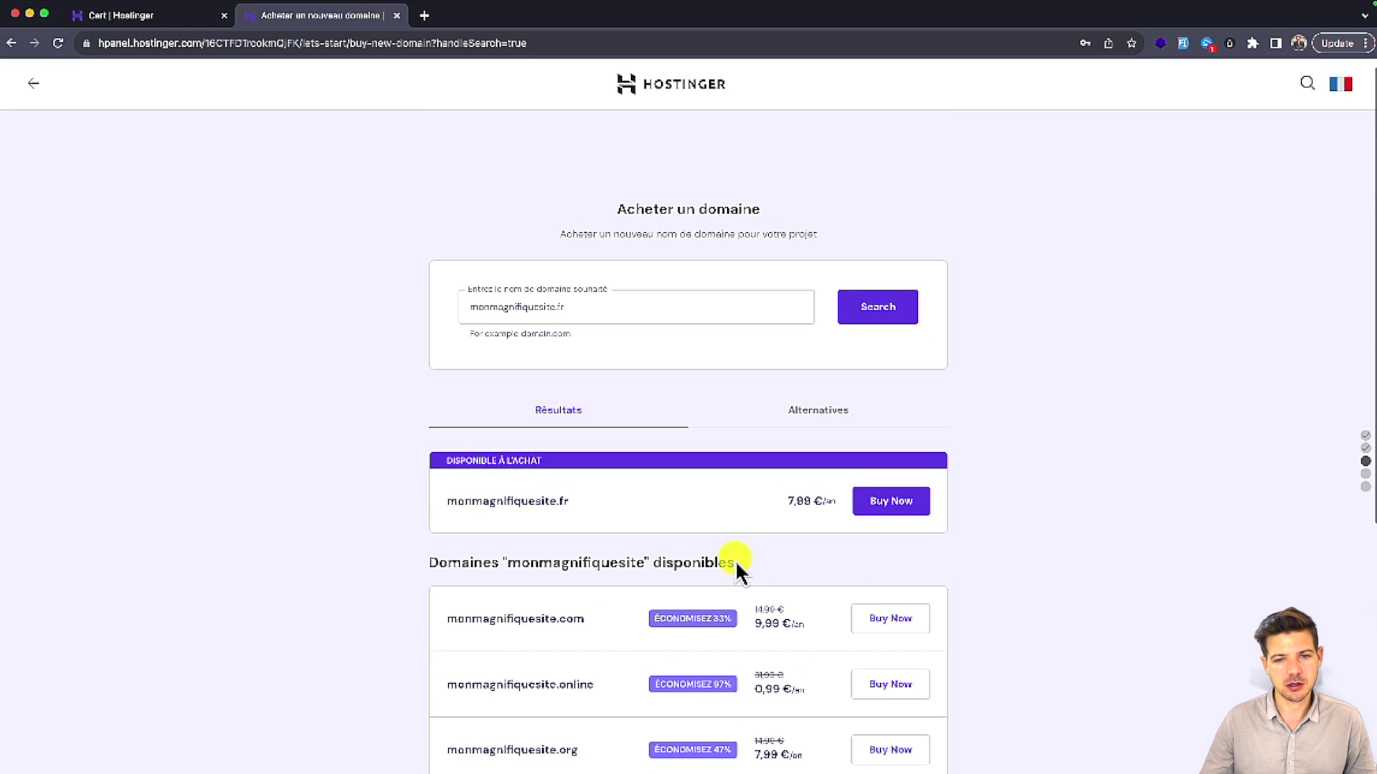
left_click(902, 512)
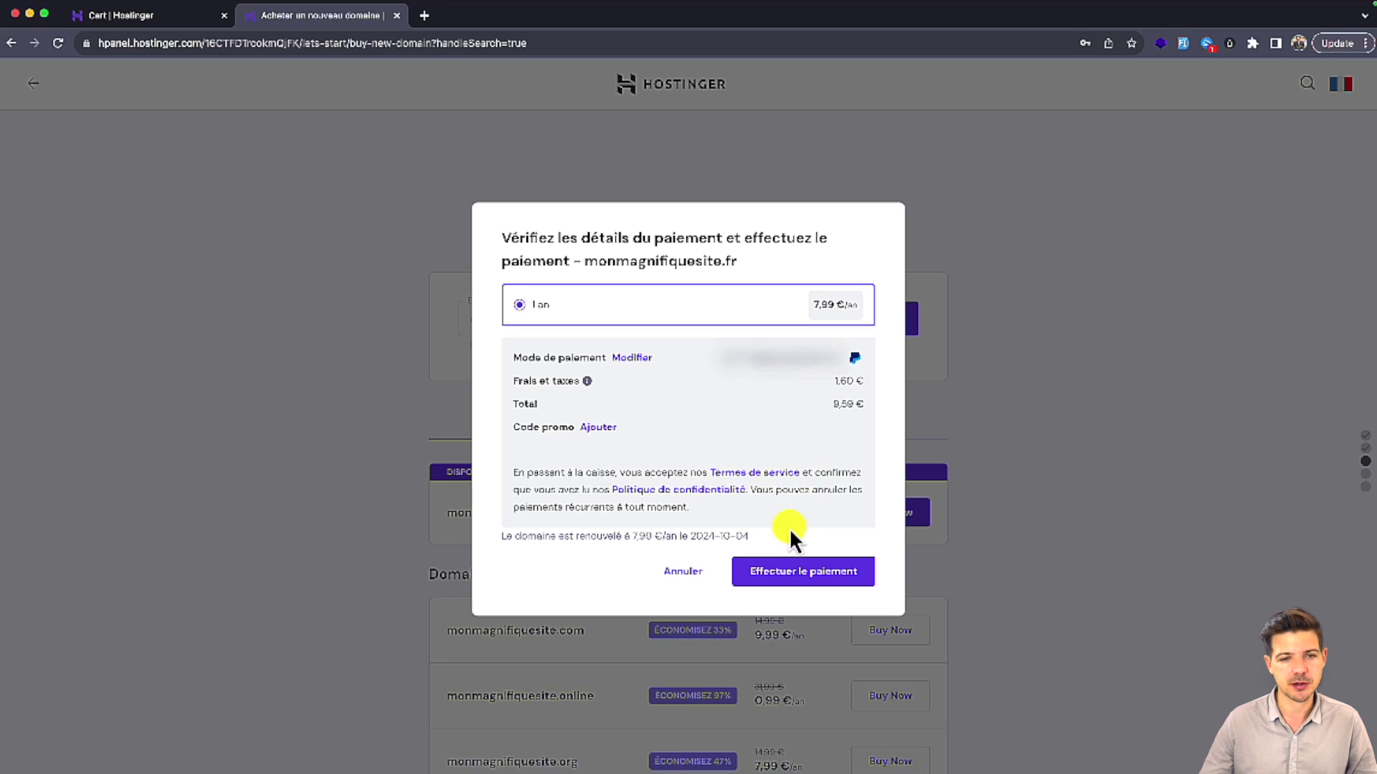
left_click(793, 572)
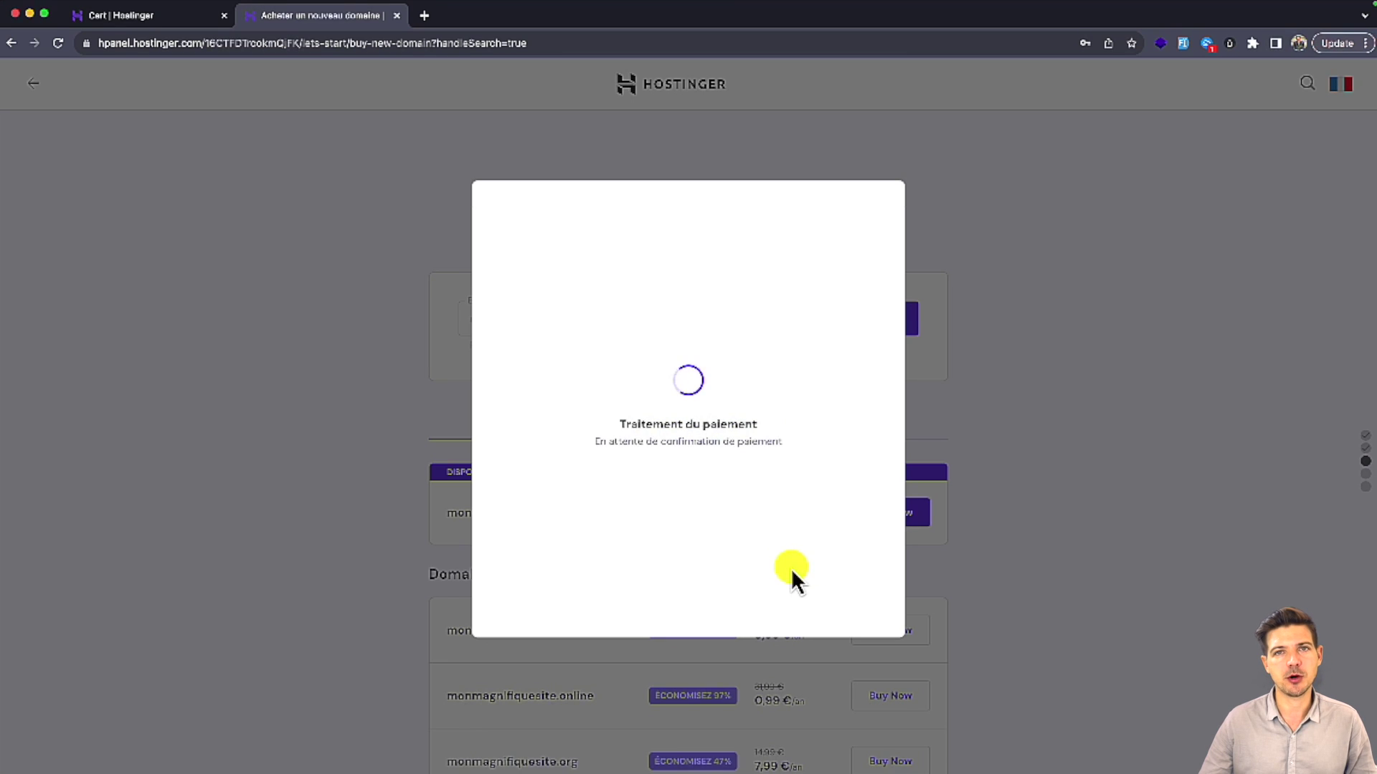
left_click(706, 487)
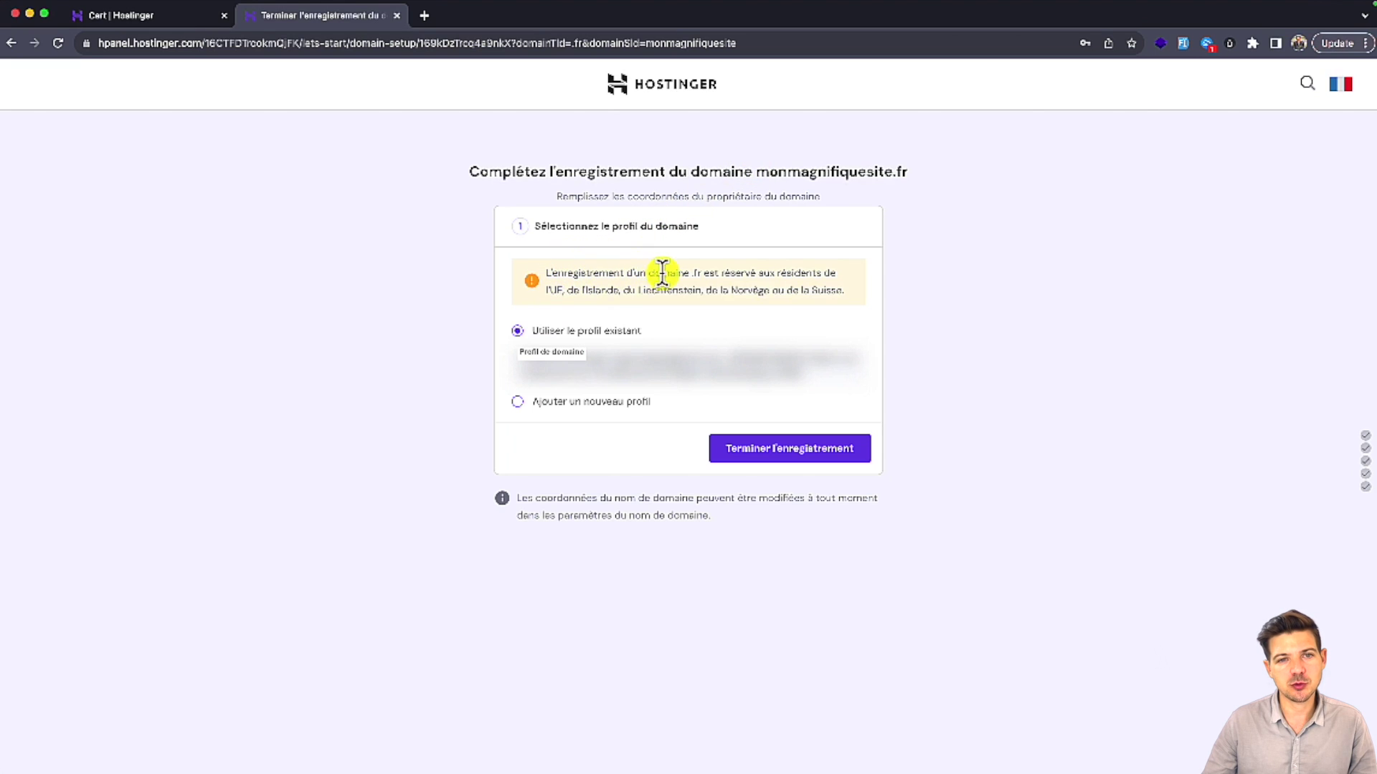
left_click_drag(660, 273, 710, 274)
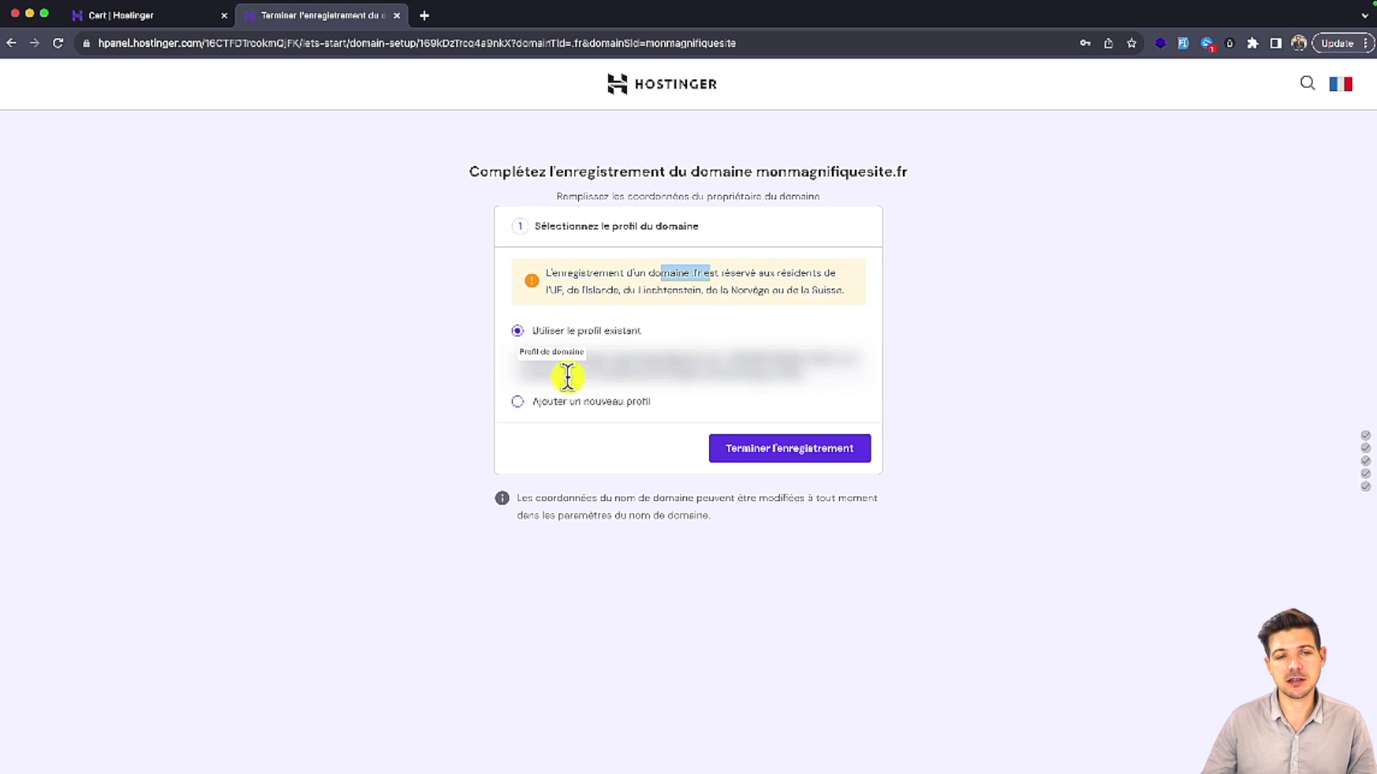
left_click(747, 456)
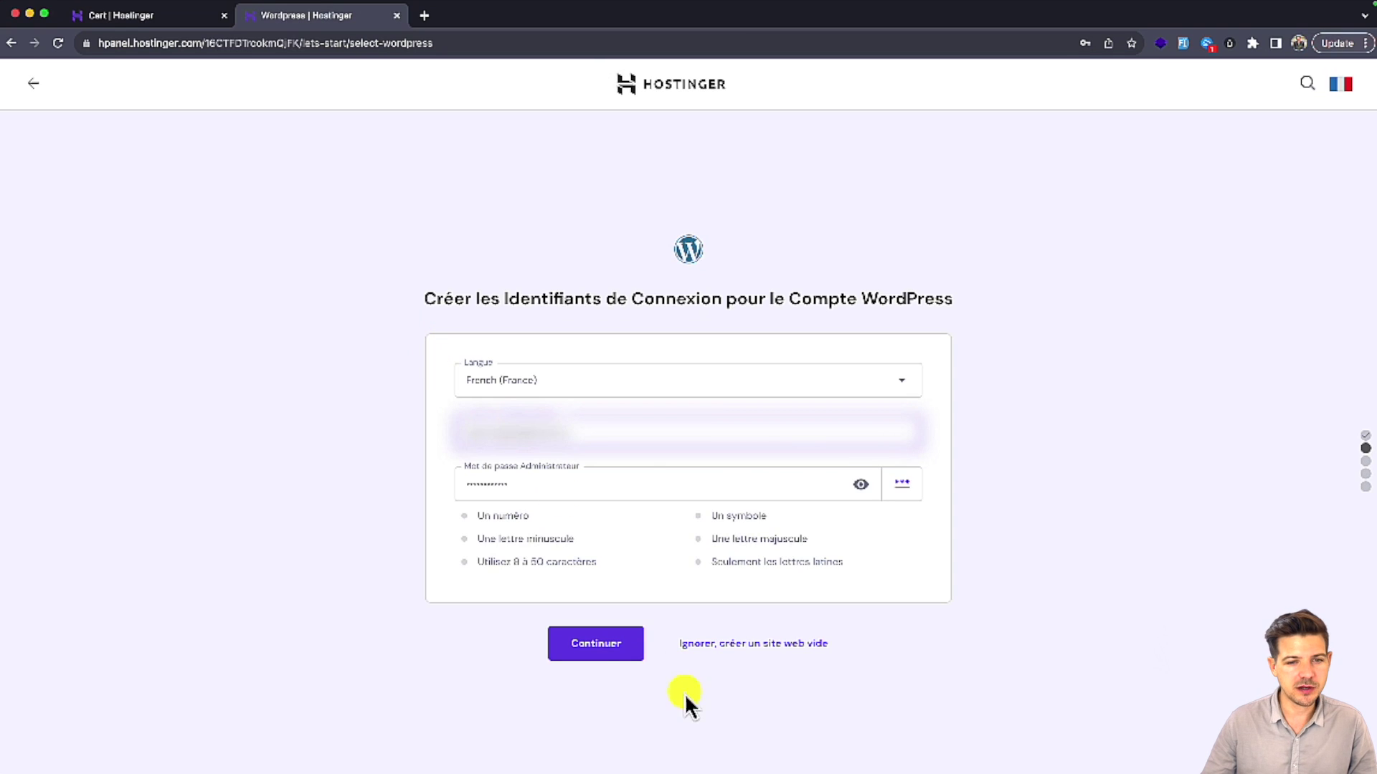
Step: Continue with the prefilled WordPress credentials and proposed extensions, skipping the website template
left_click(605, 657)
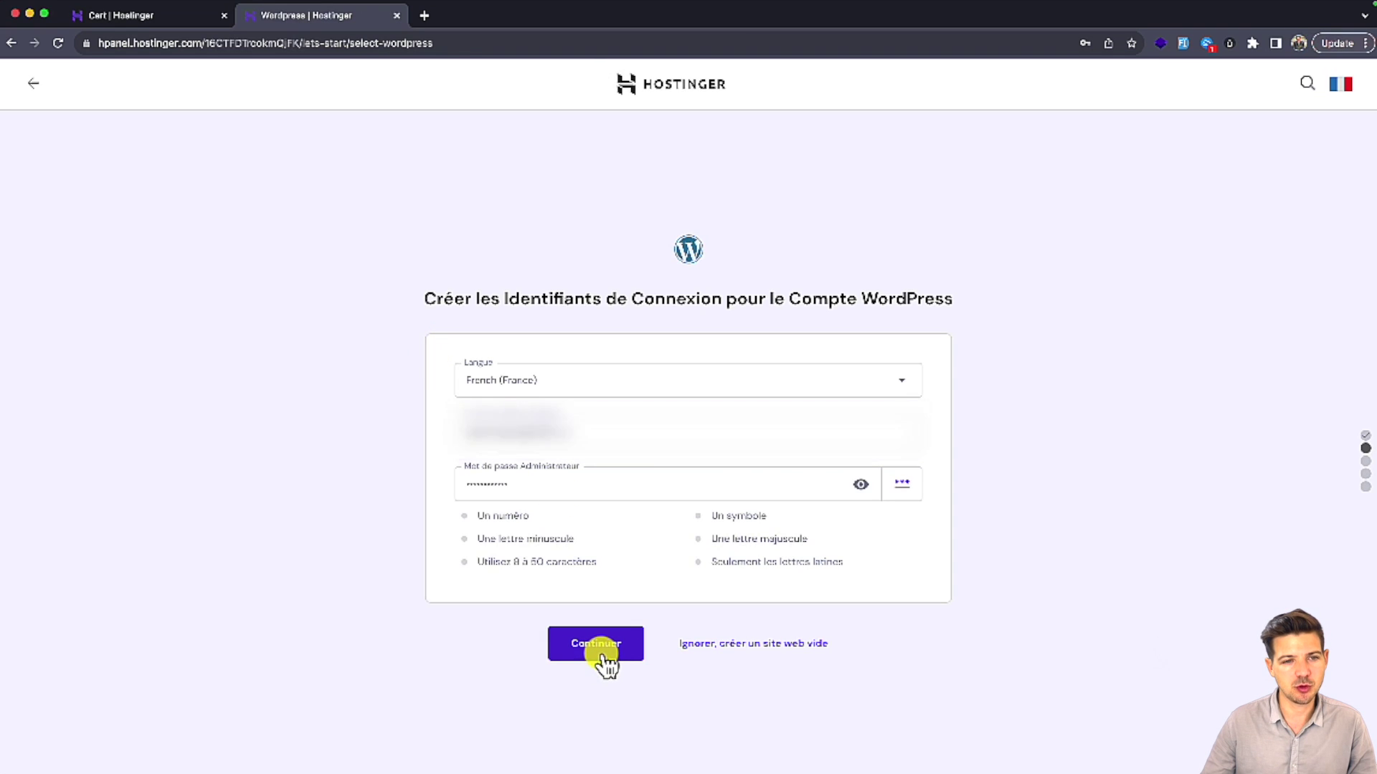
left_click(604, 693)
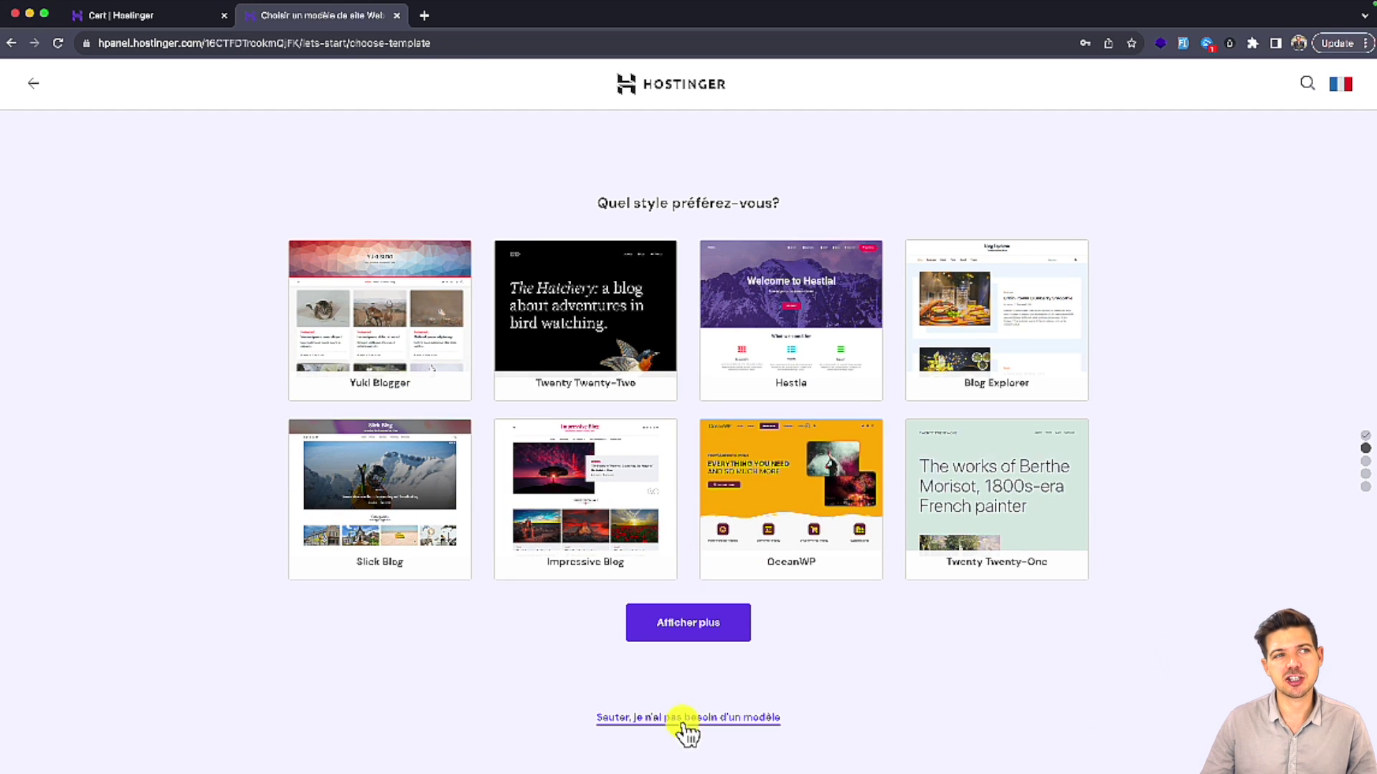
left_click(682, 720)
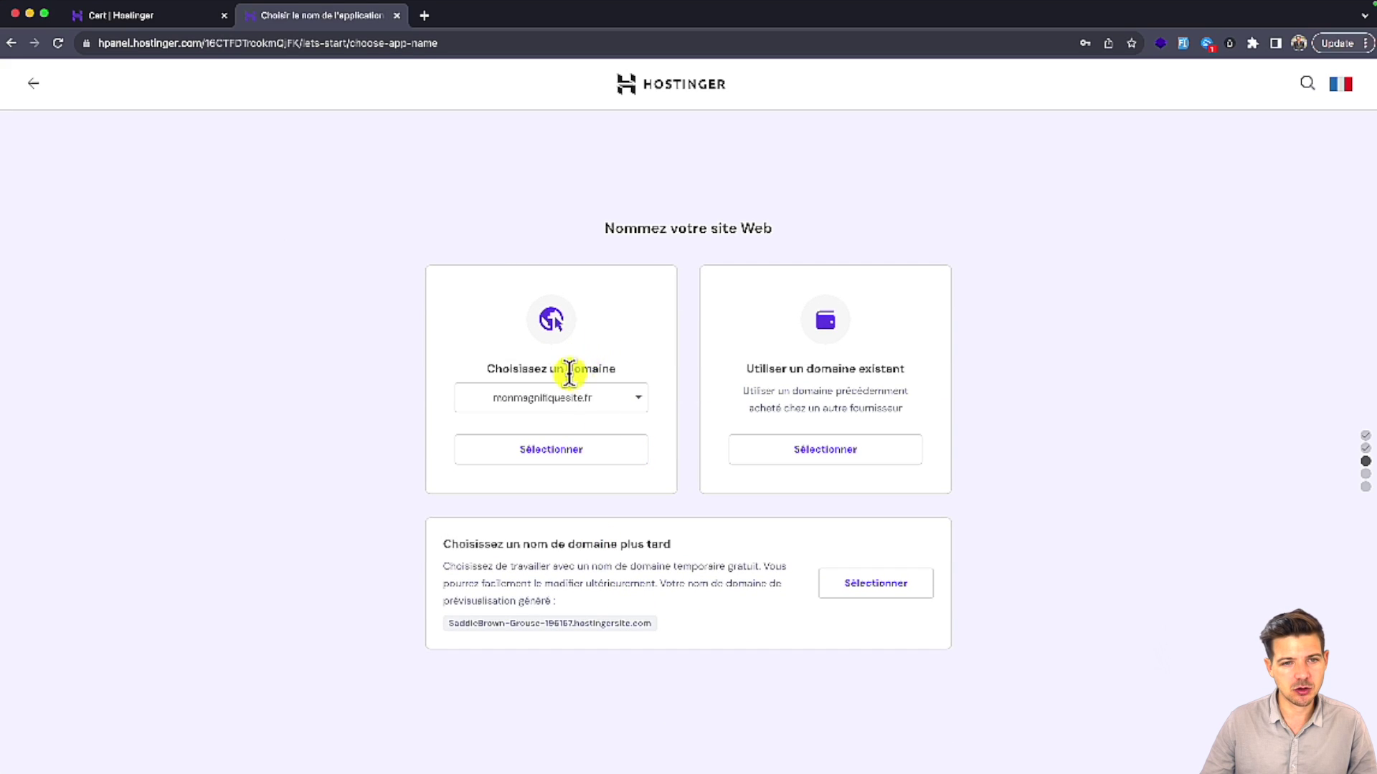
Step: Assign the purchased domain monmagnifiquesite.fr to the new website
left_click_drag(477, 372, 574, 365)
left_click(581, 396)
left_click(553, 392)
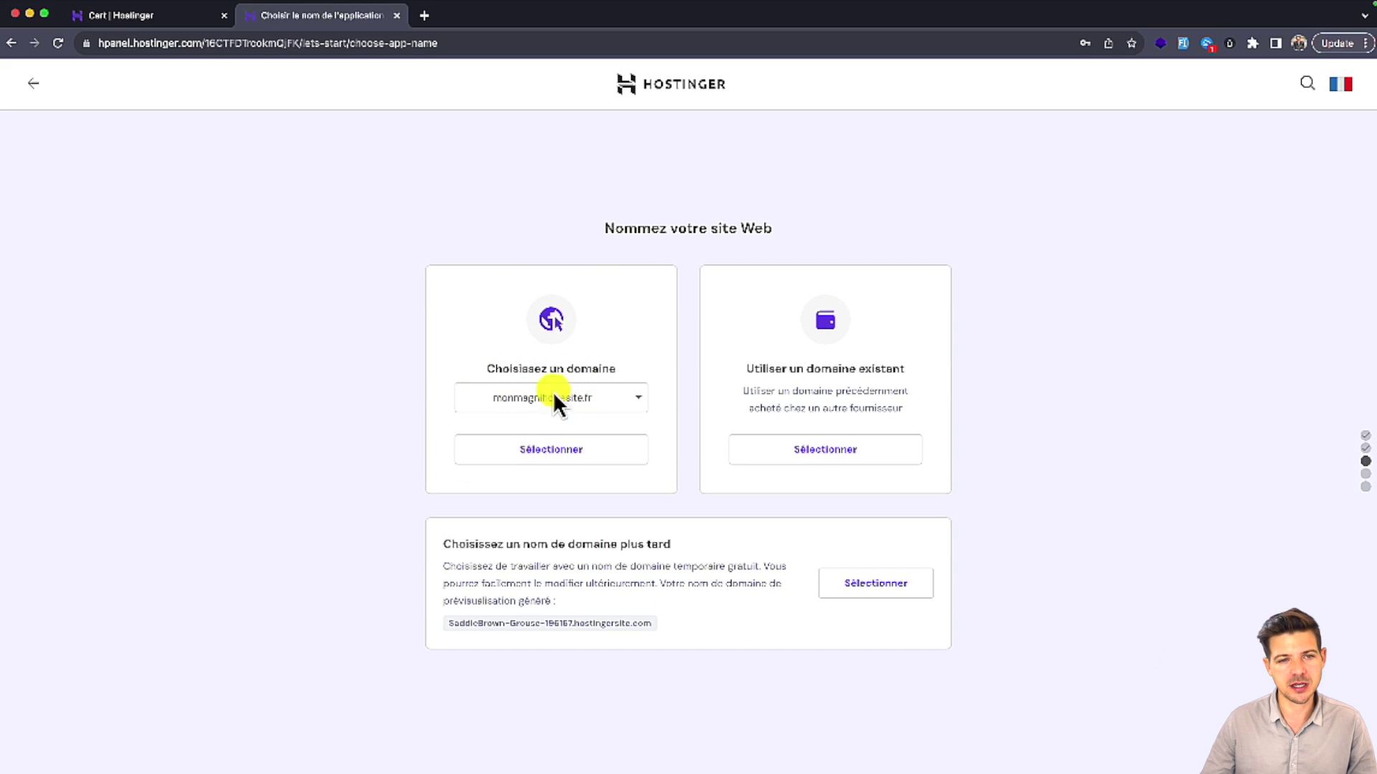
left_click(577, 465)
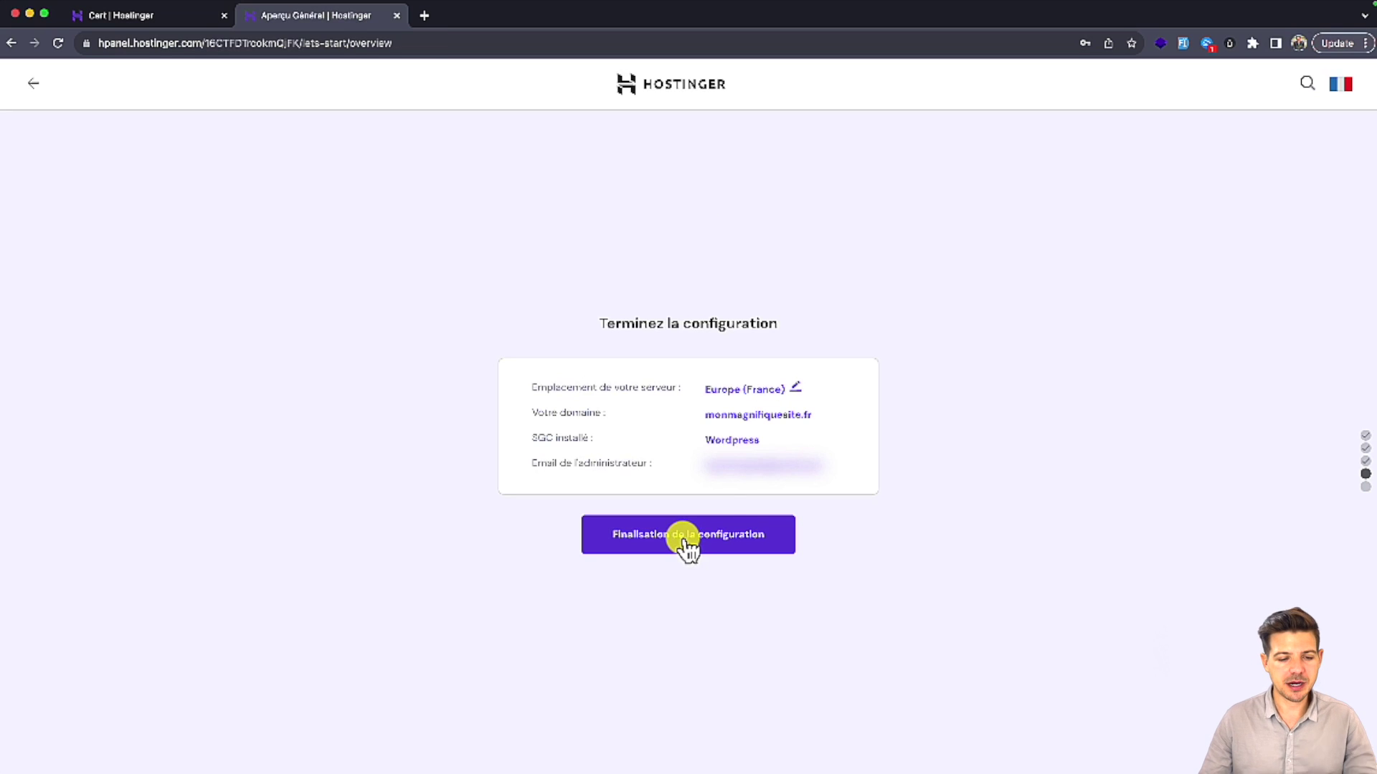
mouse_move(714, 498)
left_mouse_down()
mouse_move(664, 501)
mouse_move(605, 595)
mouse_move(750, 532)
left_mouse_up()
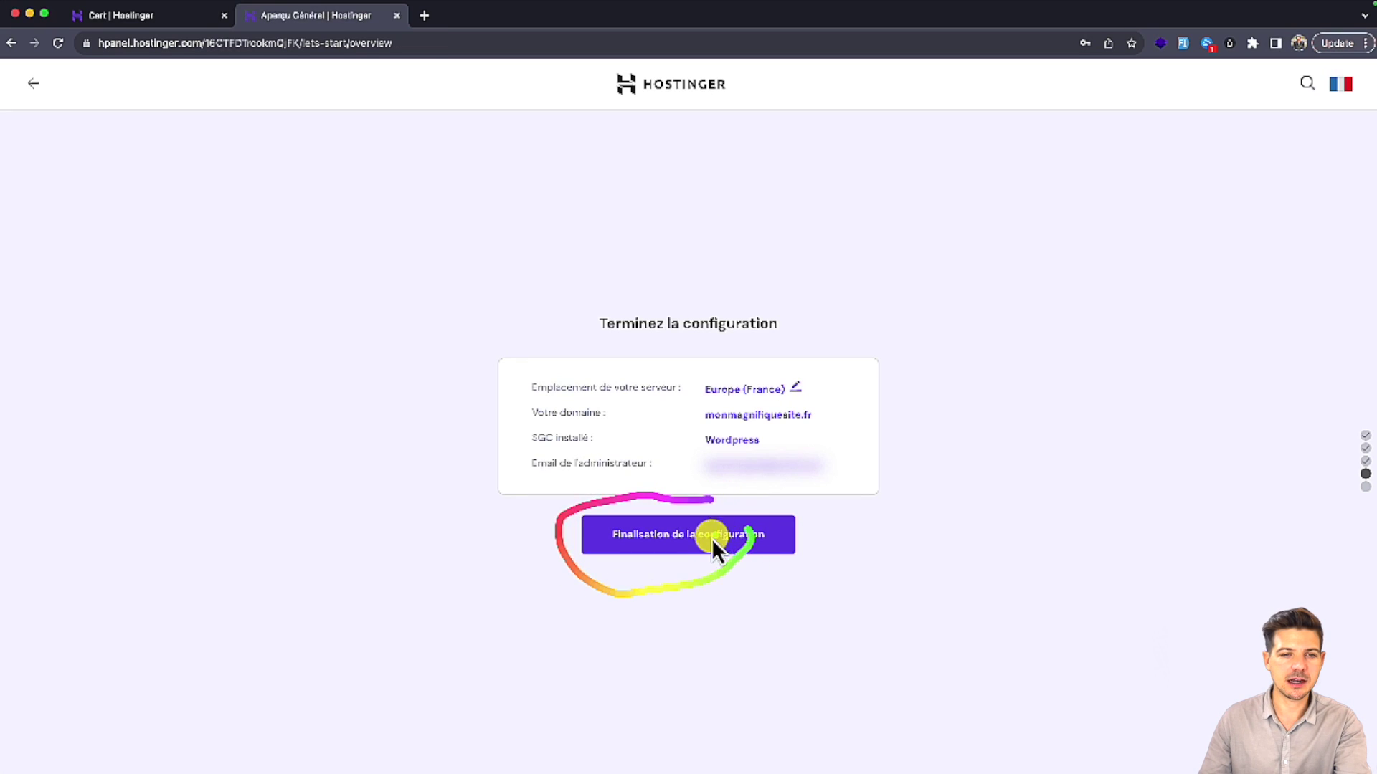
Step: Finalize the configuration of the new website and open its WordPress admin panel
left_click(652, 538)
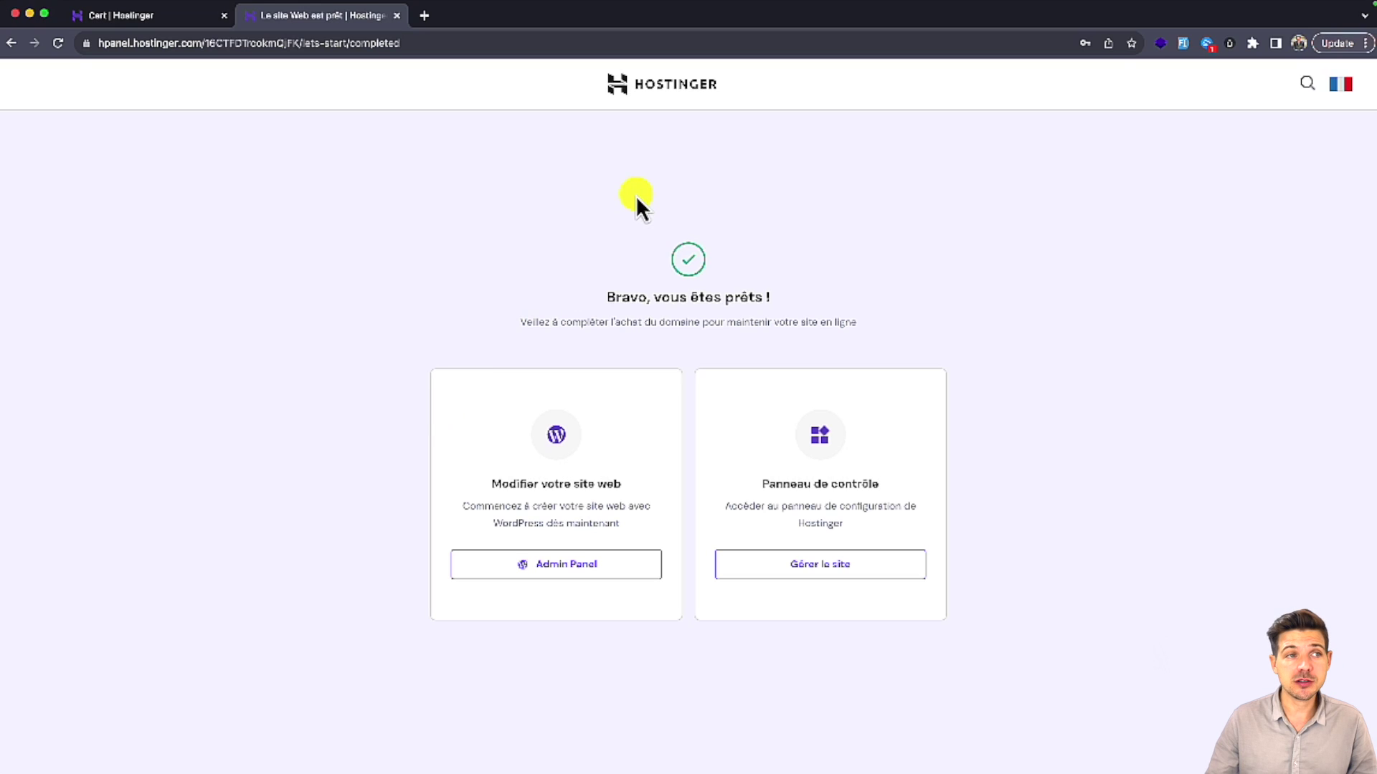
left_click(551, 571)
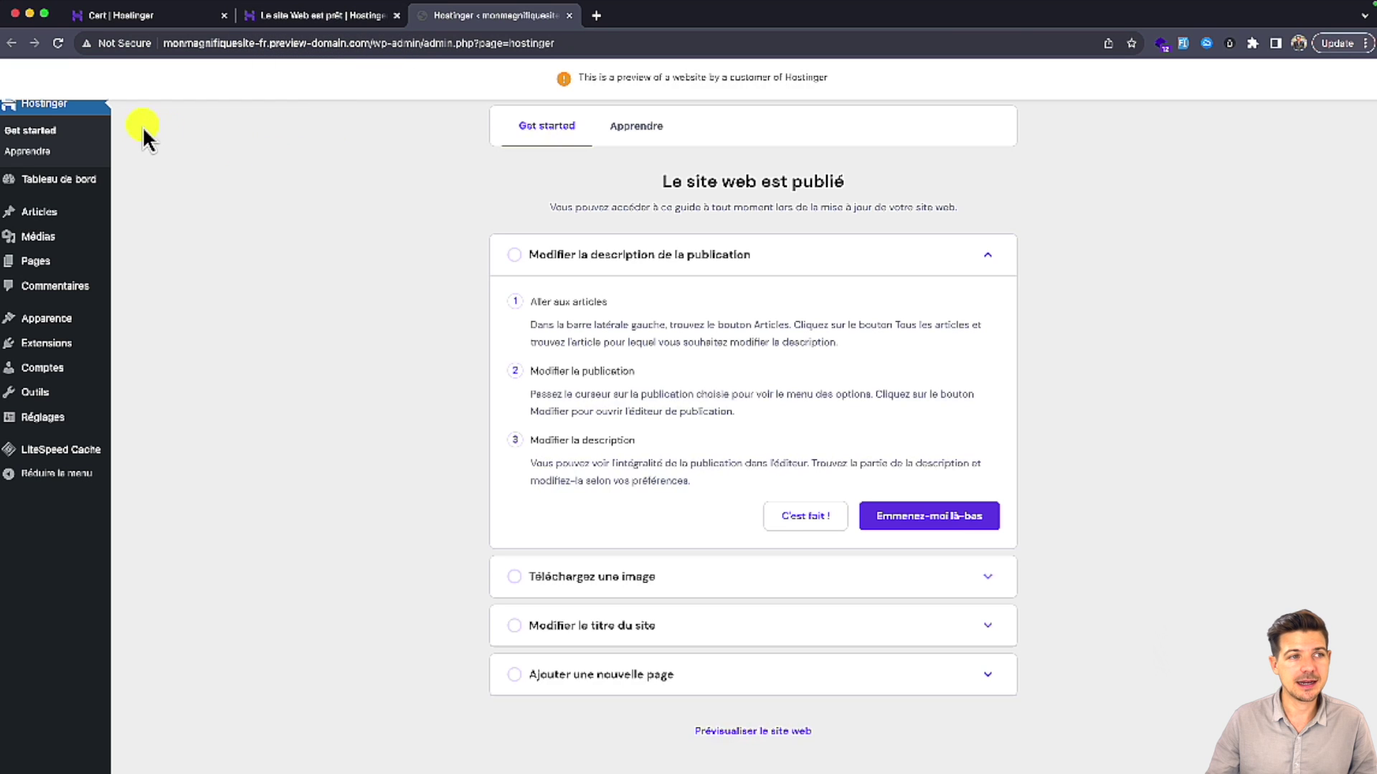
Step: Open the Hostinger management dashboard for monmagnifiquesite.fr and check the domain's connection status
left_click(303, 19)
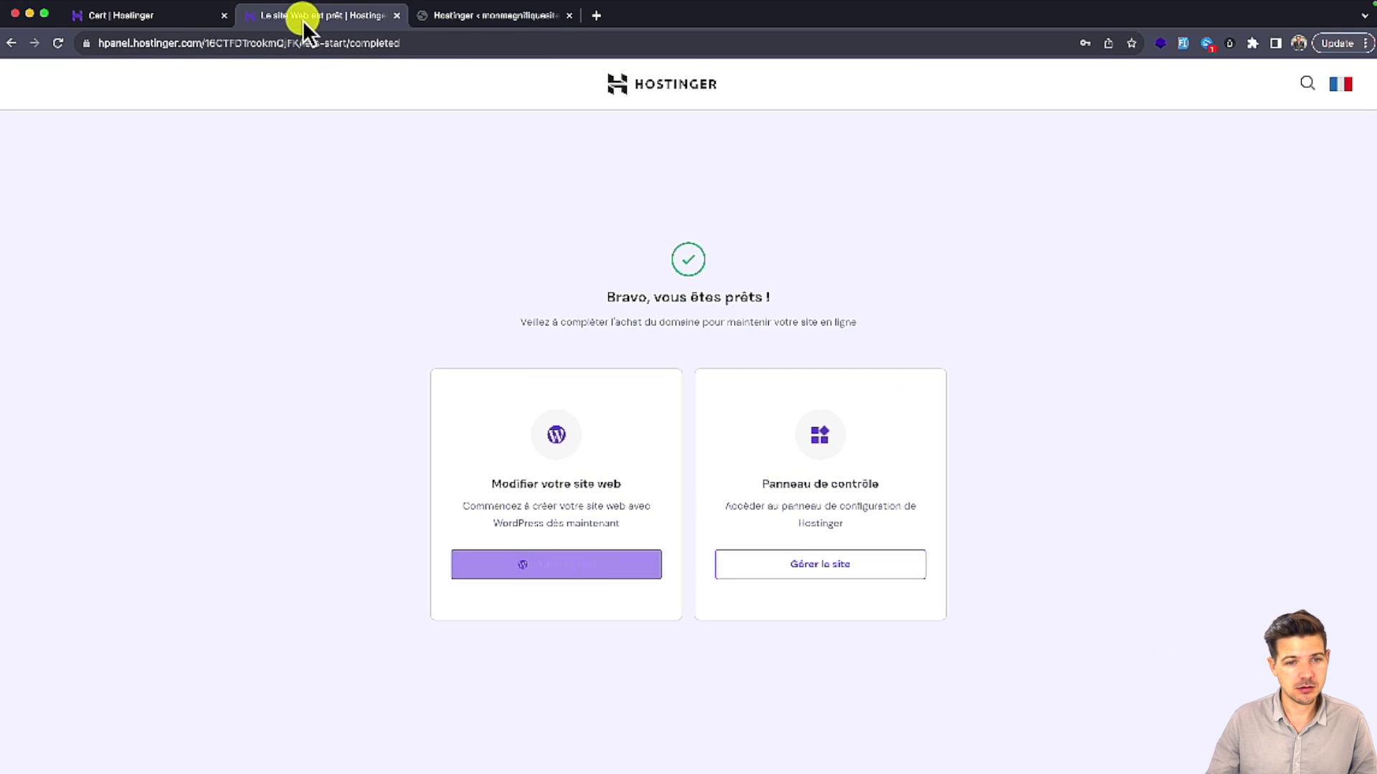
left_click(811, 567)
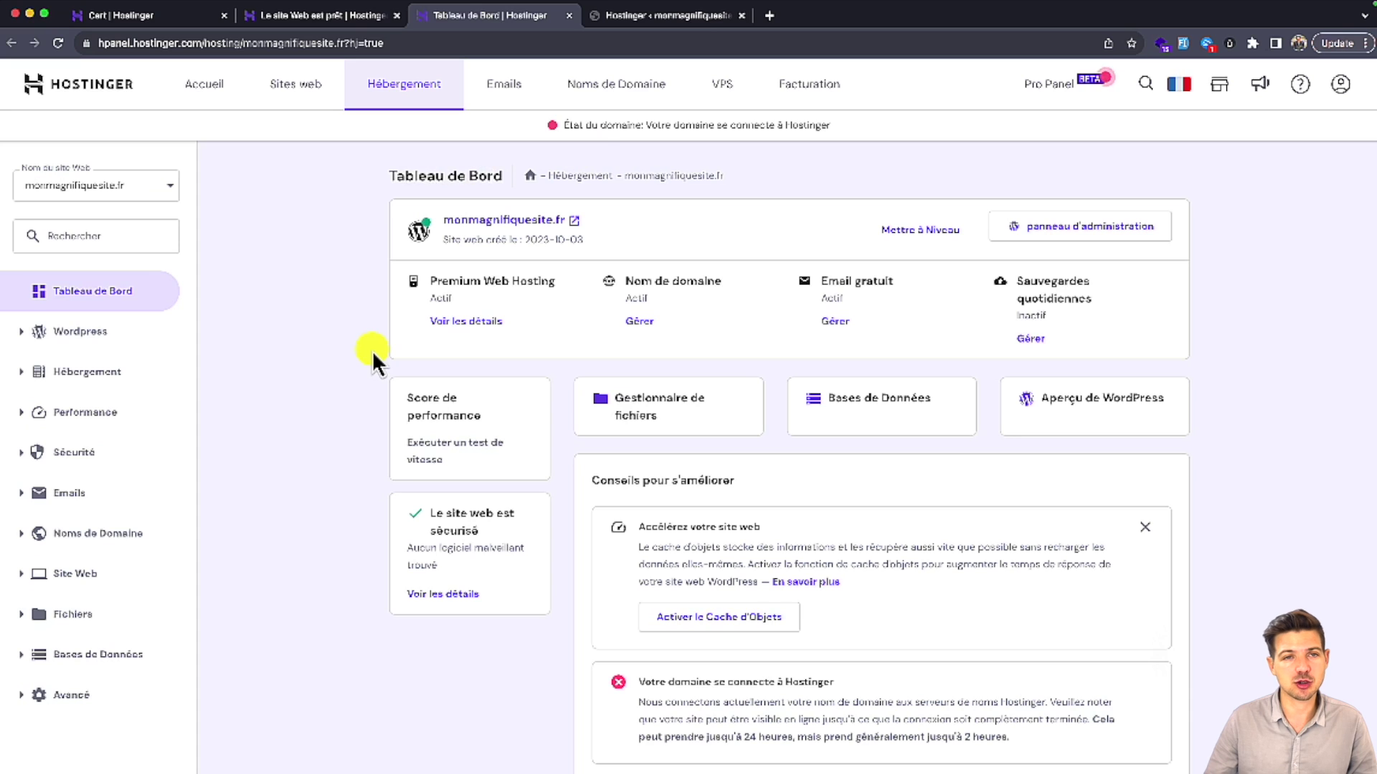
left_click(476, 221)
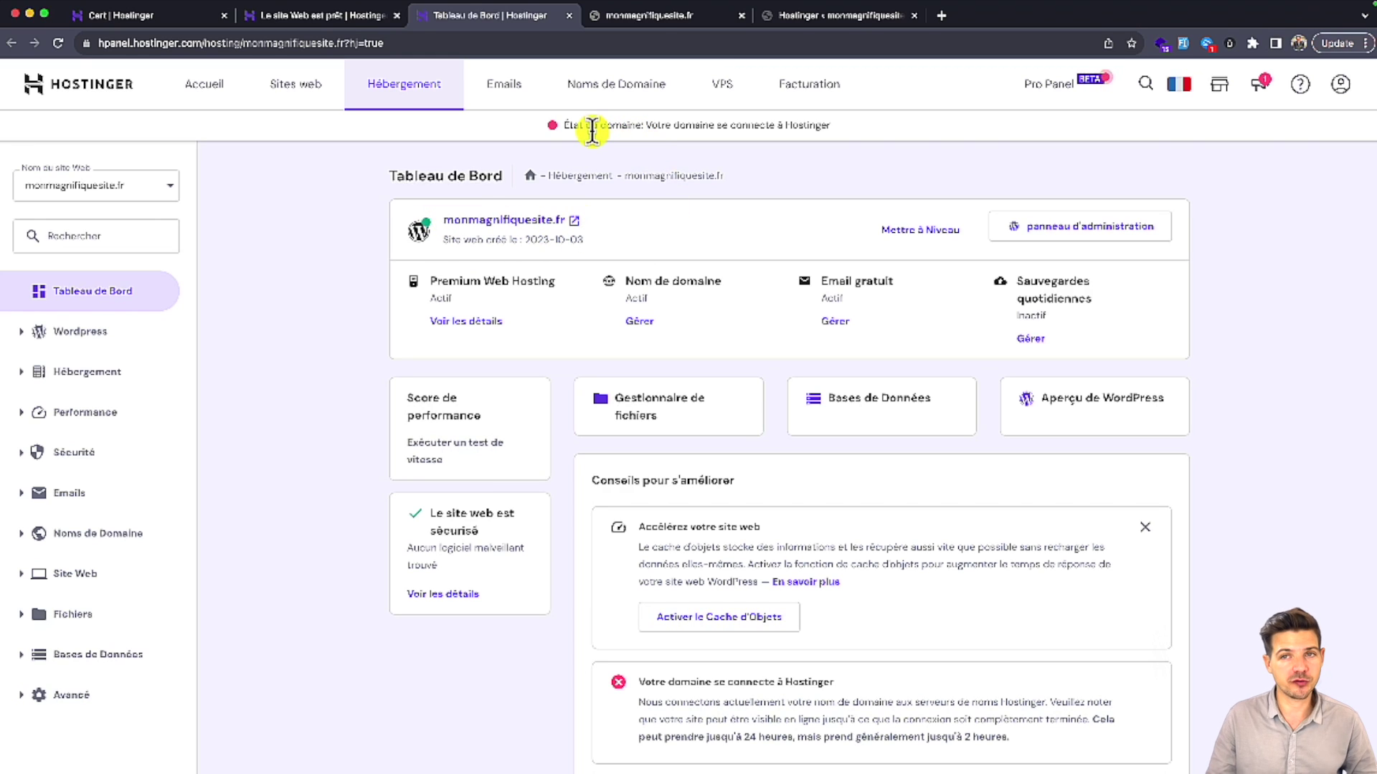
left_click_drag(833, 129, 573, 126)
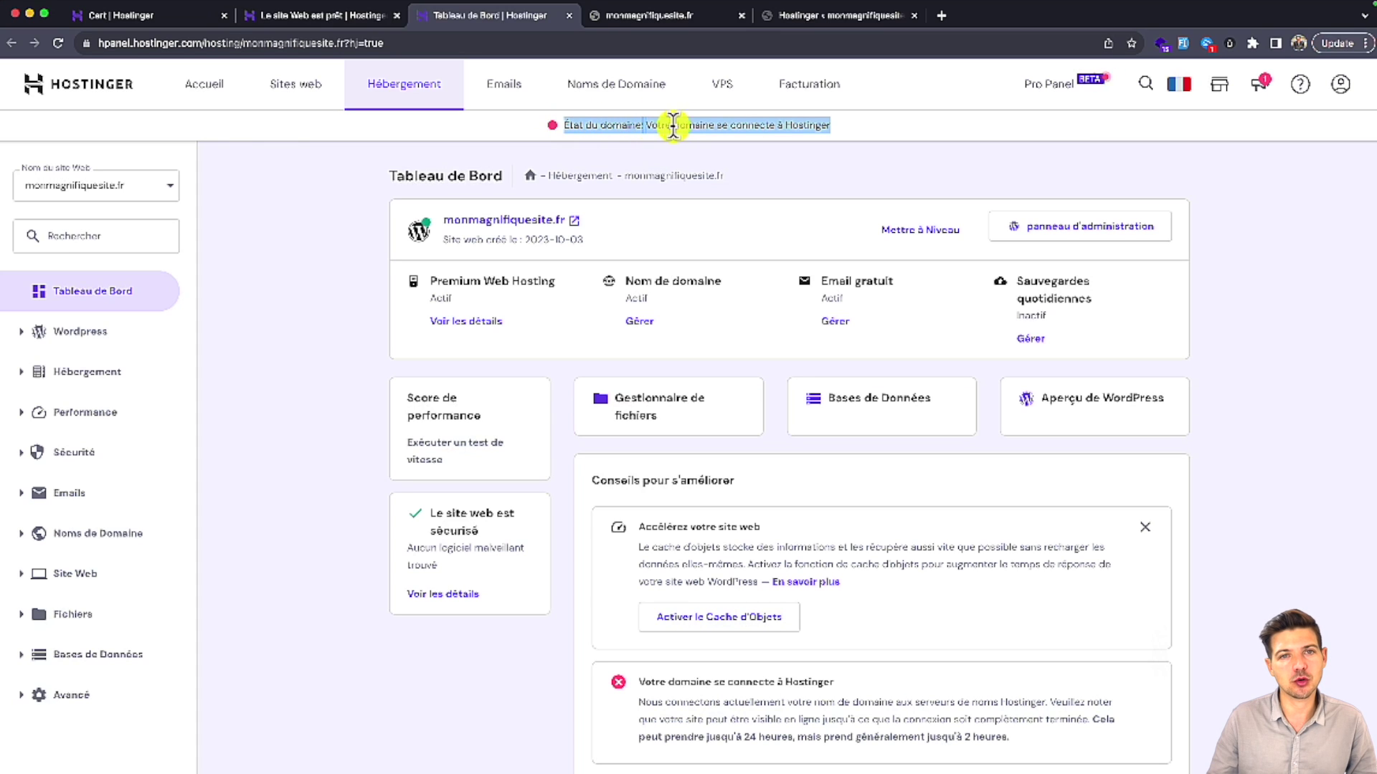
left_click(849, 130)
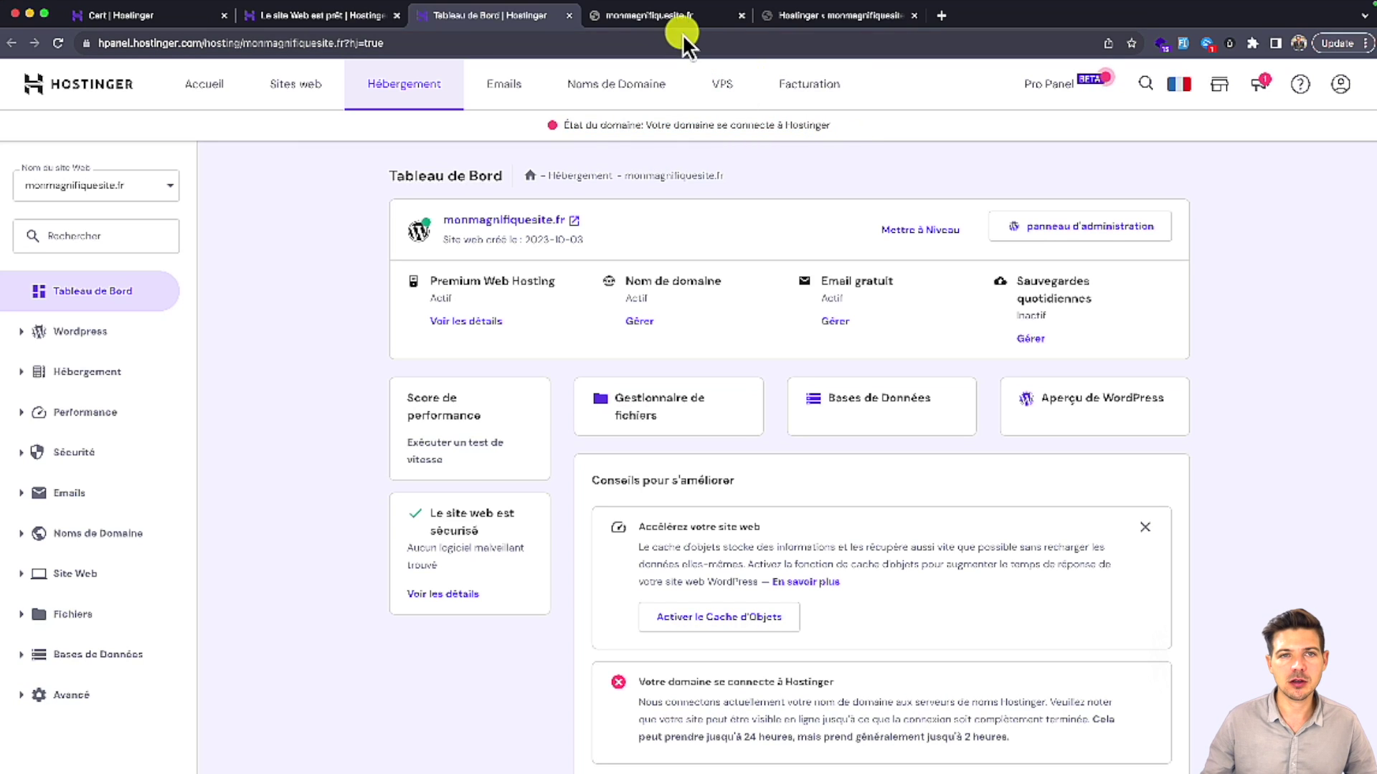
Step: Reload the monmagnifiquesite.fr address to view the live website
left_click(639, 21)
left_click_drag(248, 42, 119, 43)
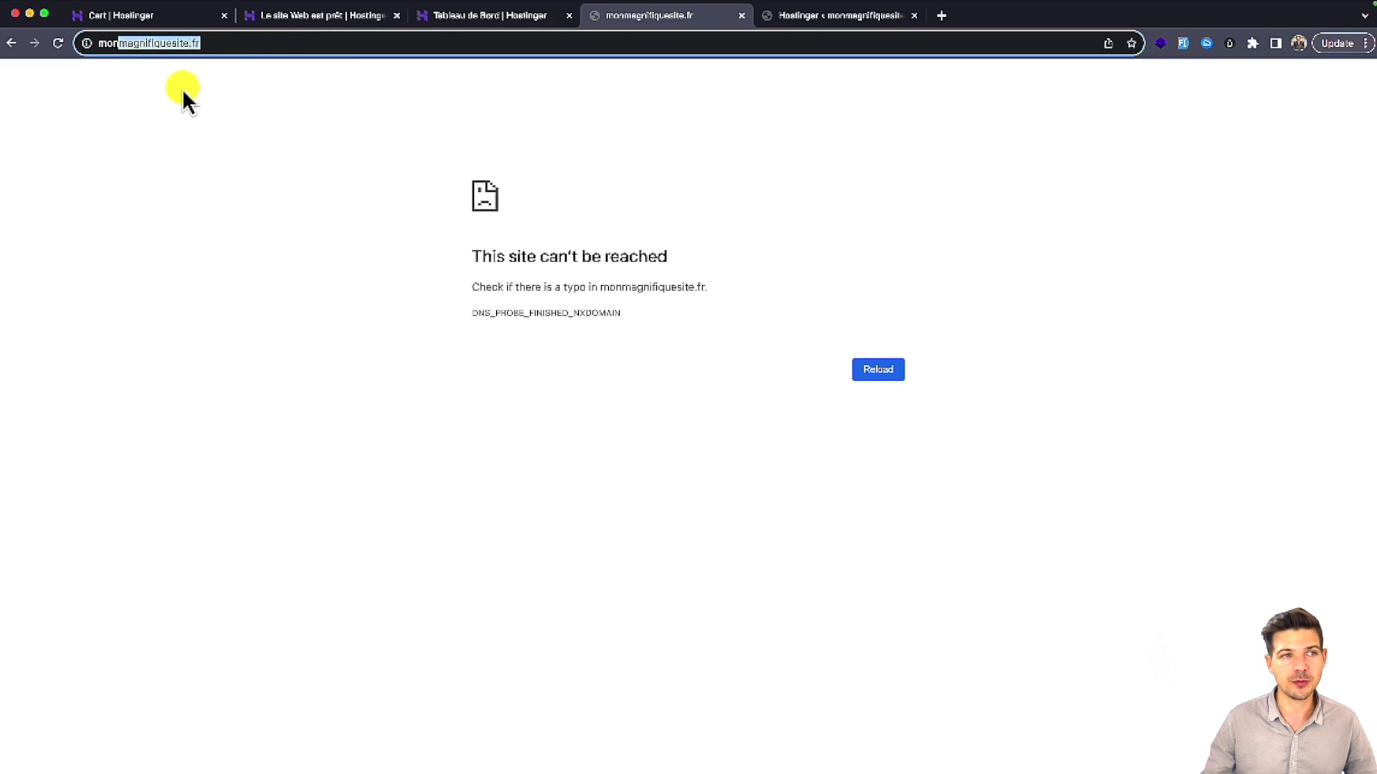
left_click(278, 42)
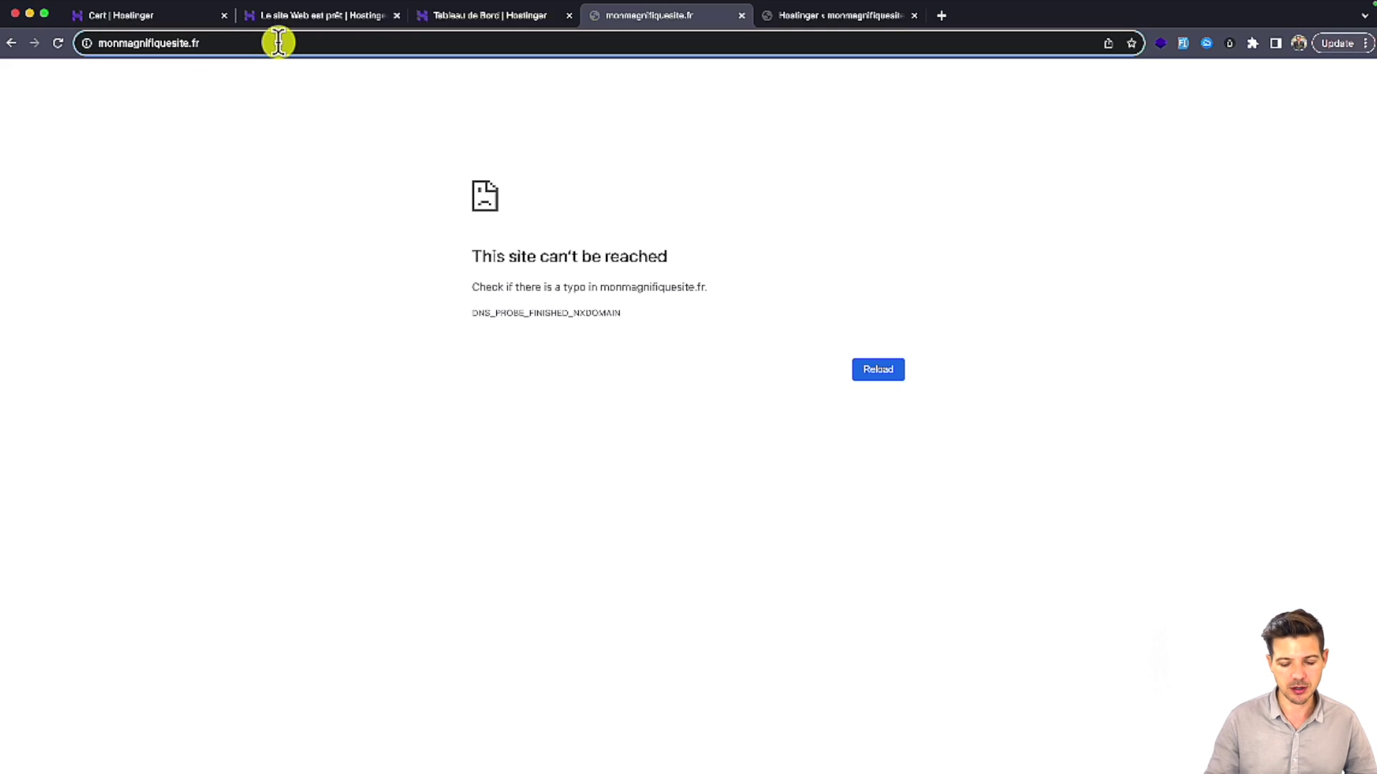
key("Return")
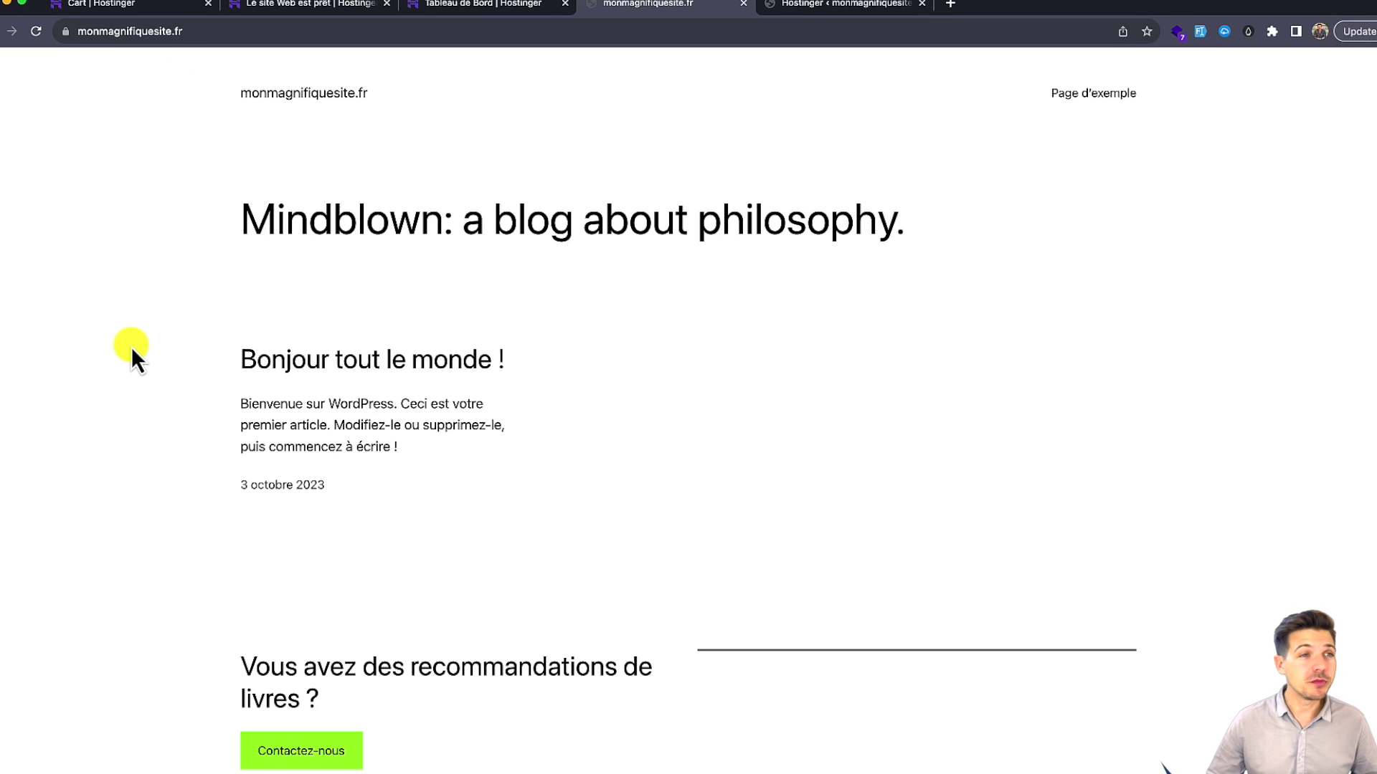
left_click(210, 35)
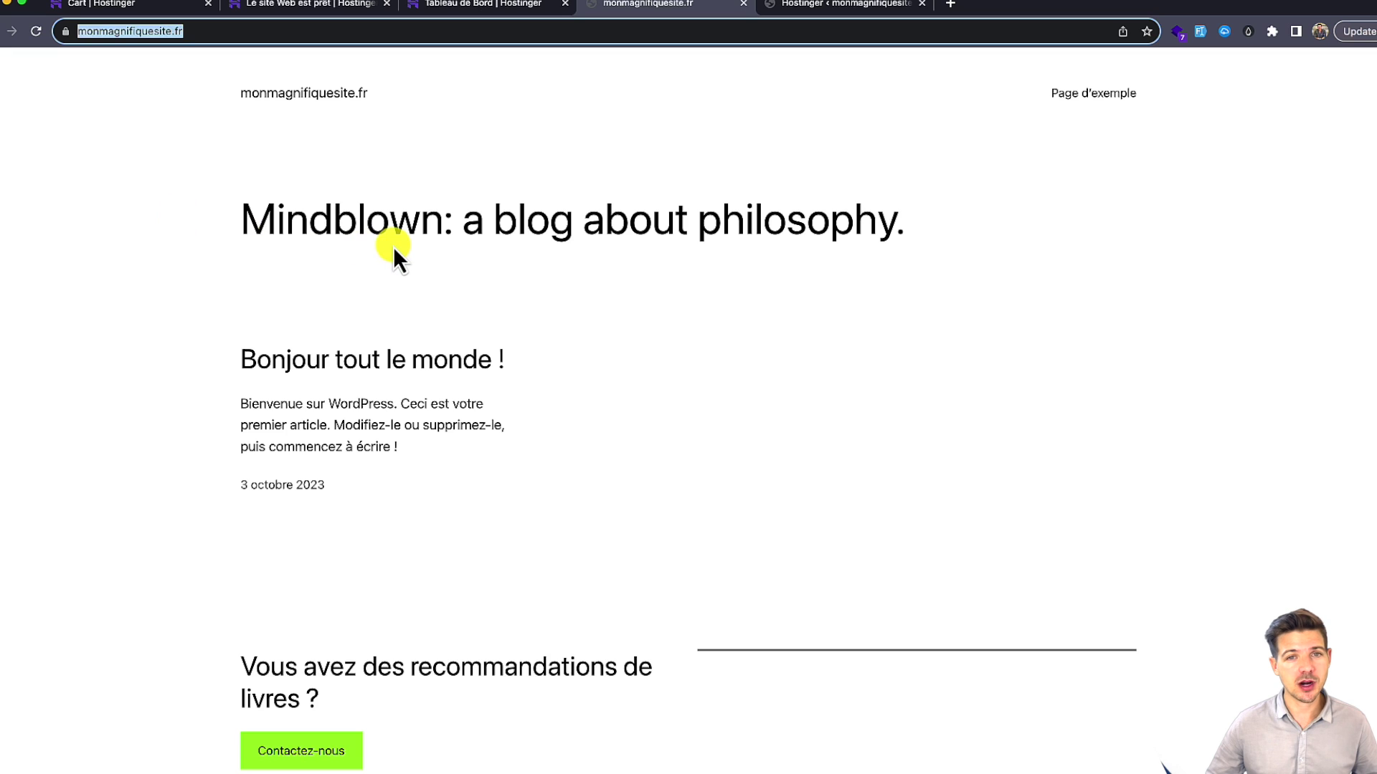
key("Right")
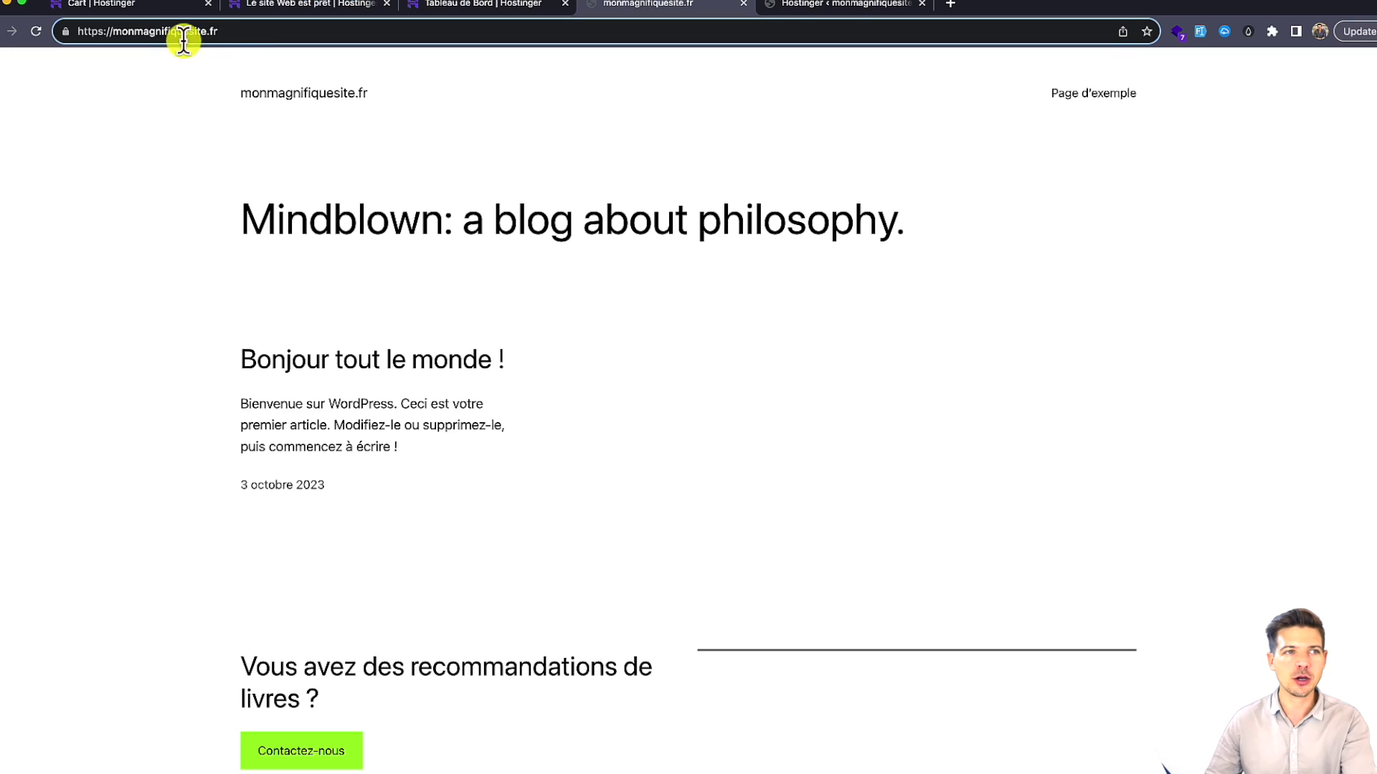
left_click(240, 32)
type("/wp-admin")
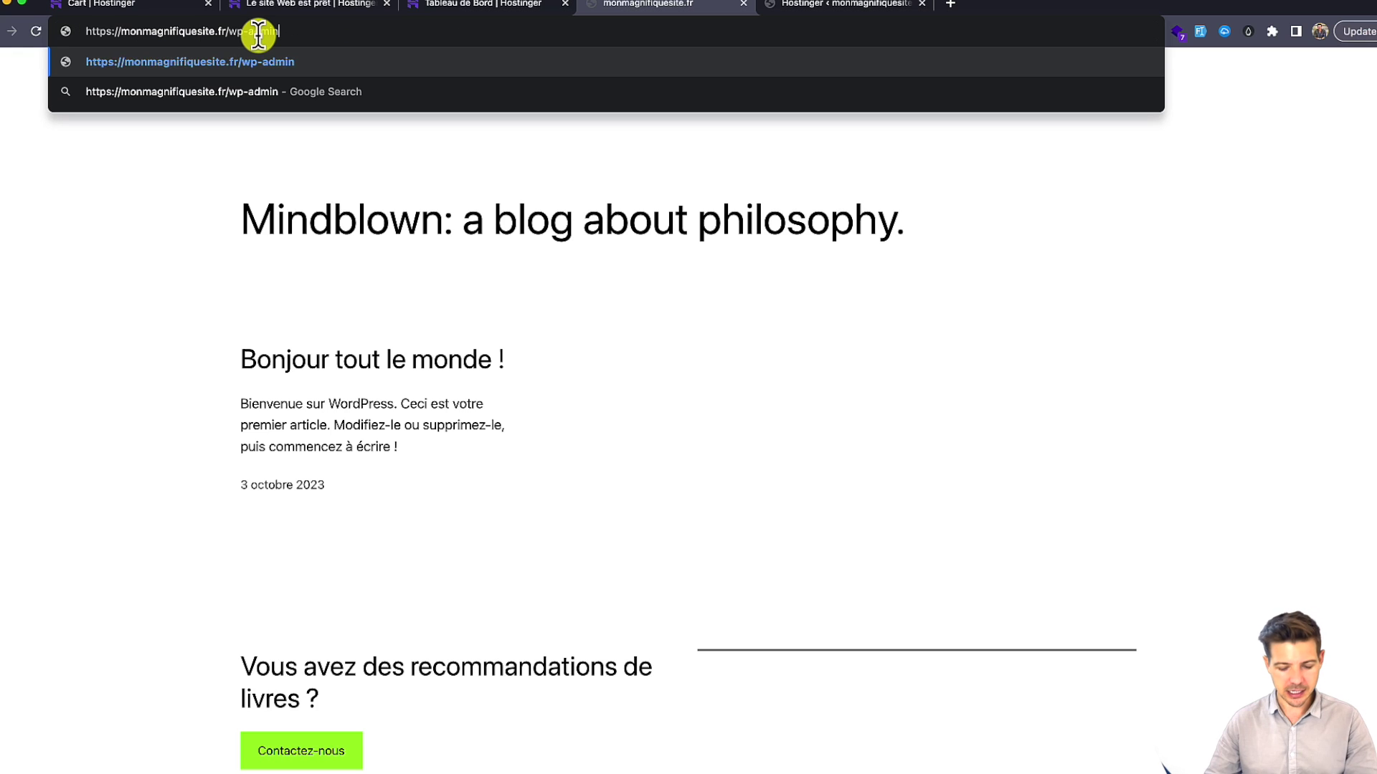
key("Return")
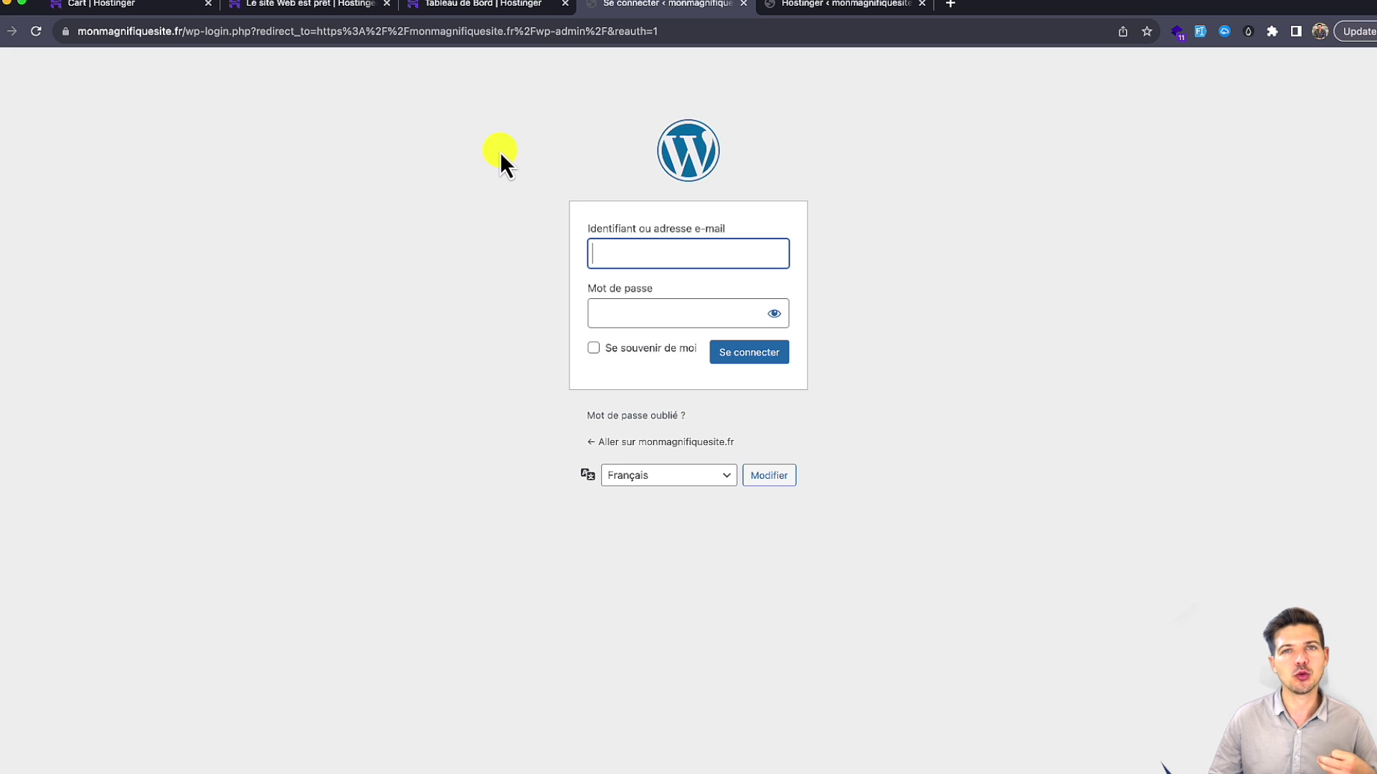
Step: Log in to WordPress with the administrator's e-mail address and the account password
left_click(674, 259)
type("...")
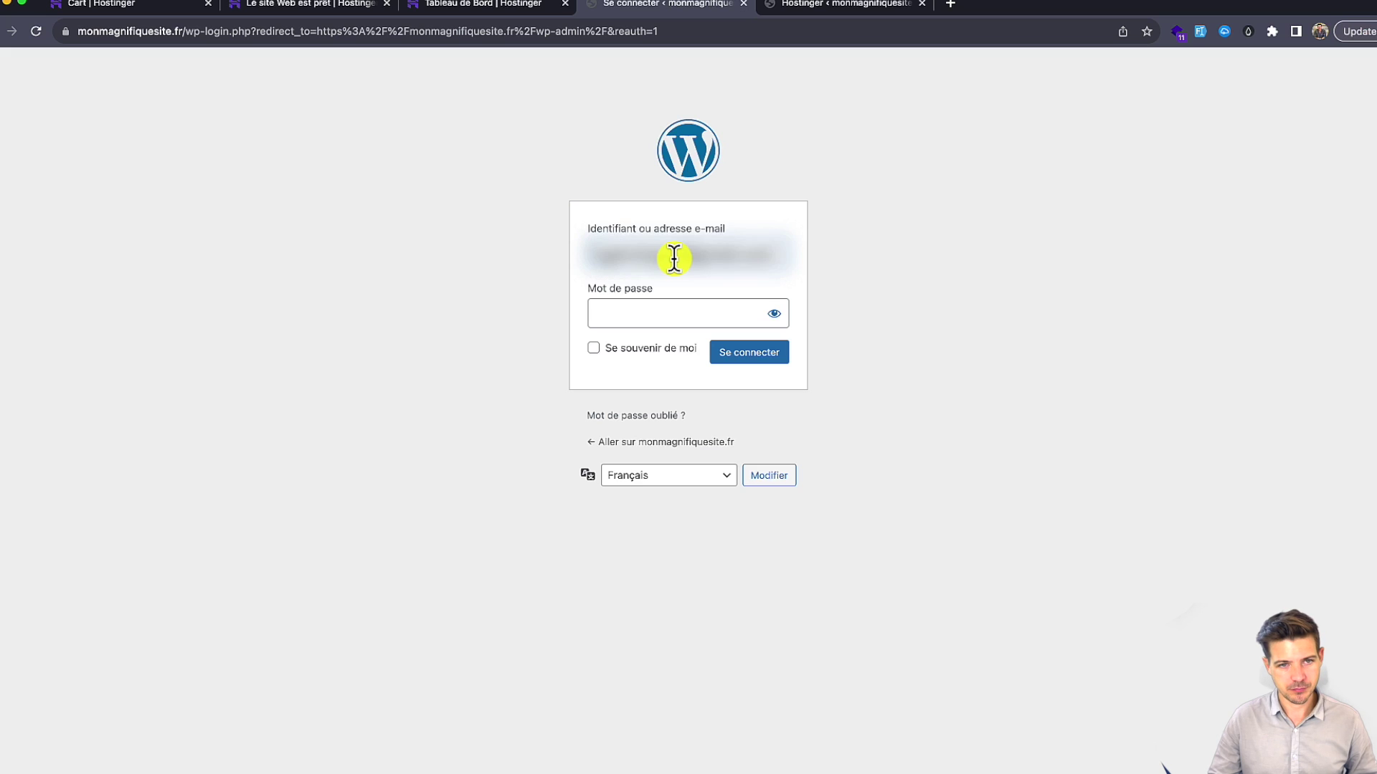
left_click(660, 316)
key("super+v")
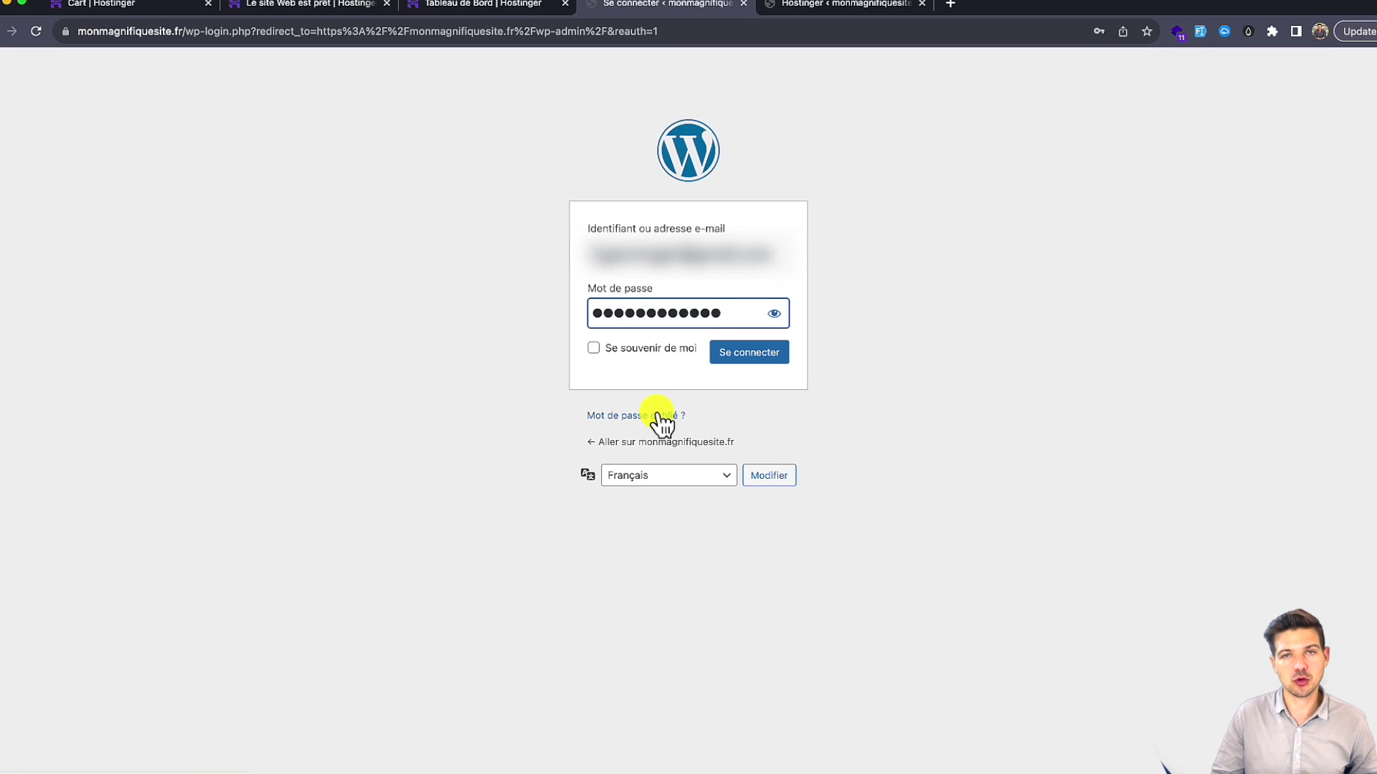
left_click(744, 360)
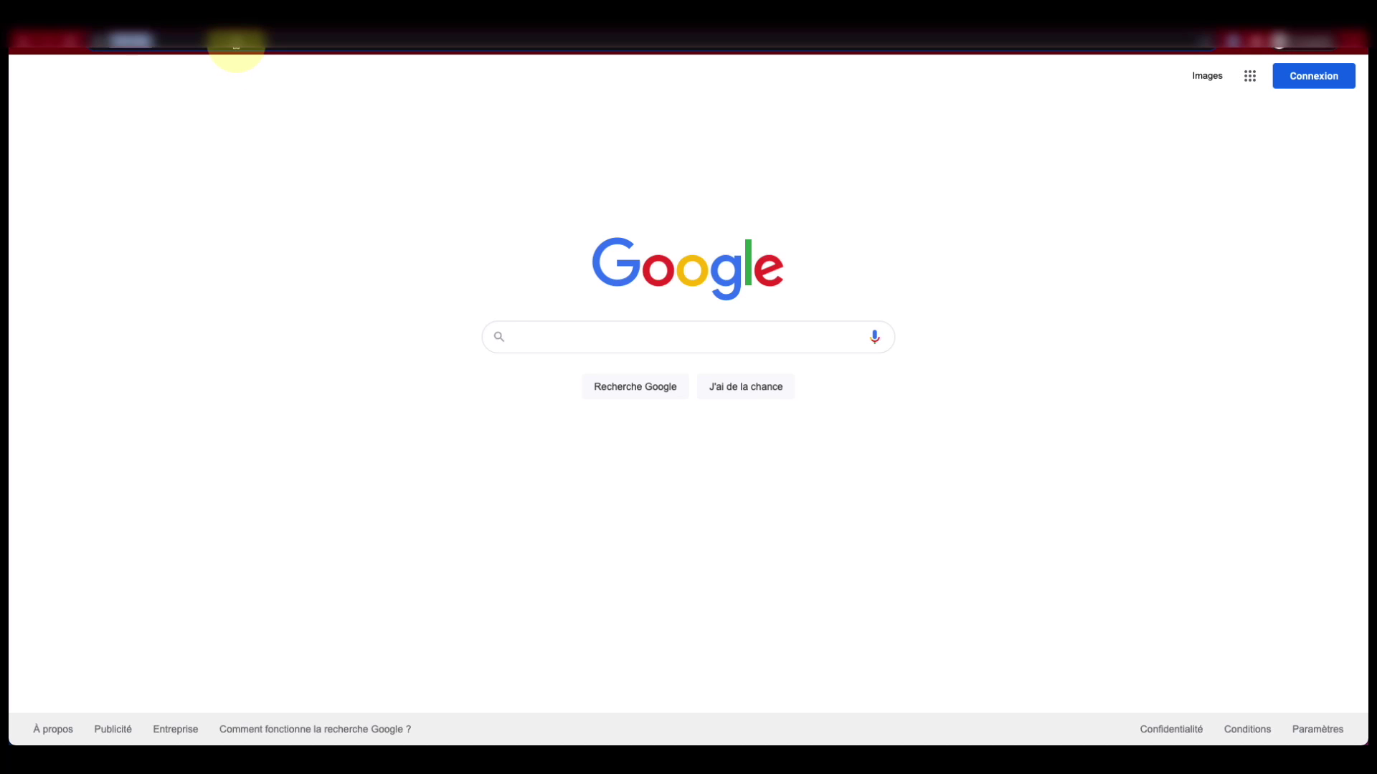
left_click(236, 47)
type("www.")
type("mesde")
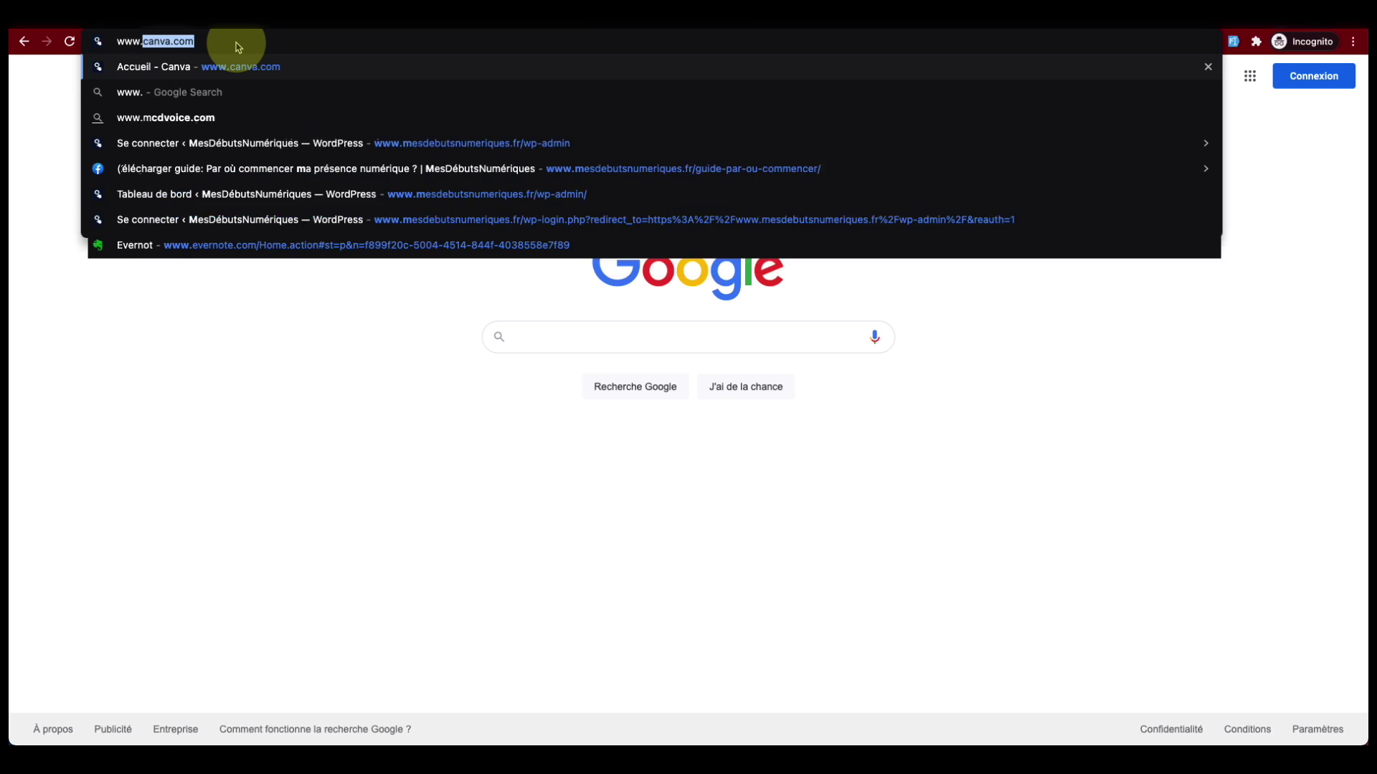
type("butsnumeriques.fr/")
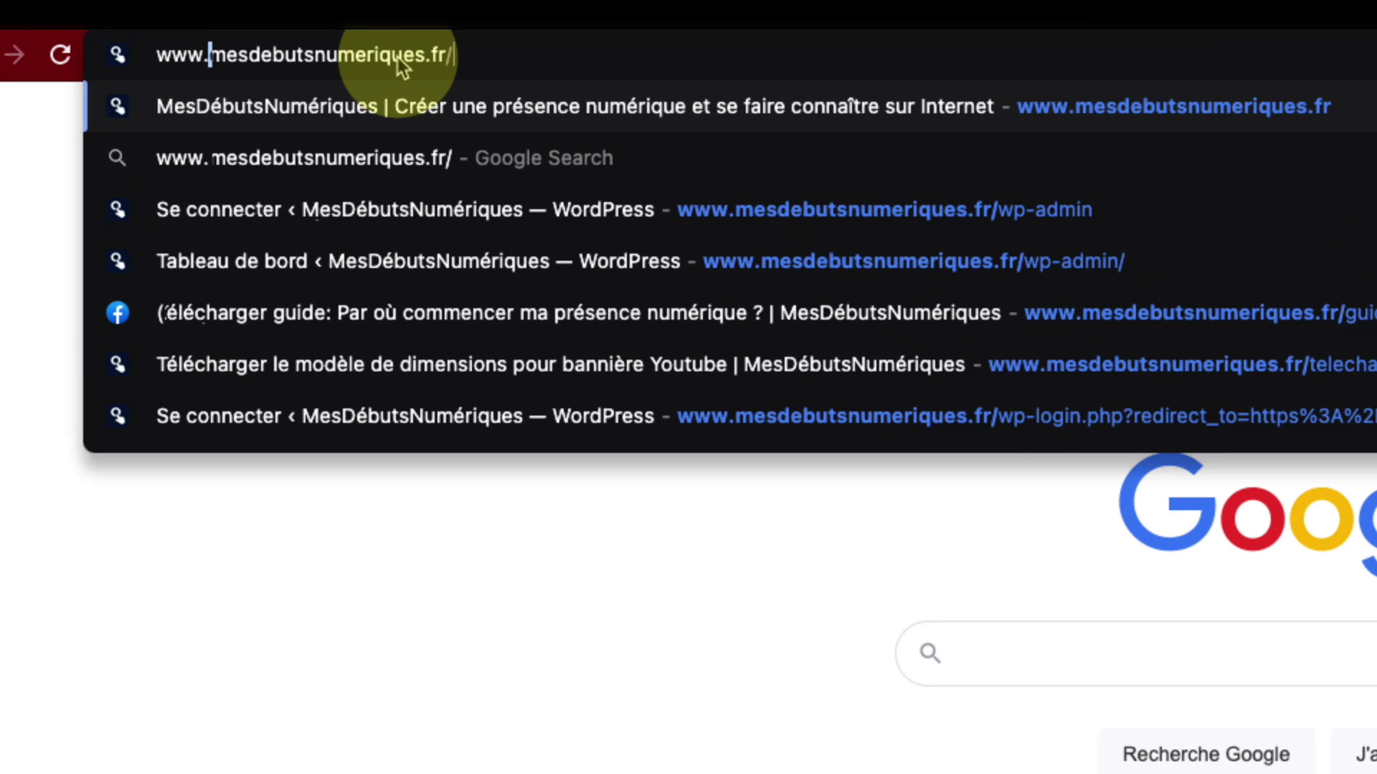
type("inscript")
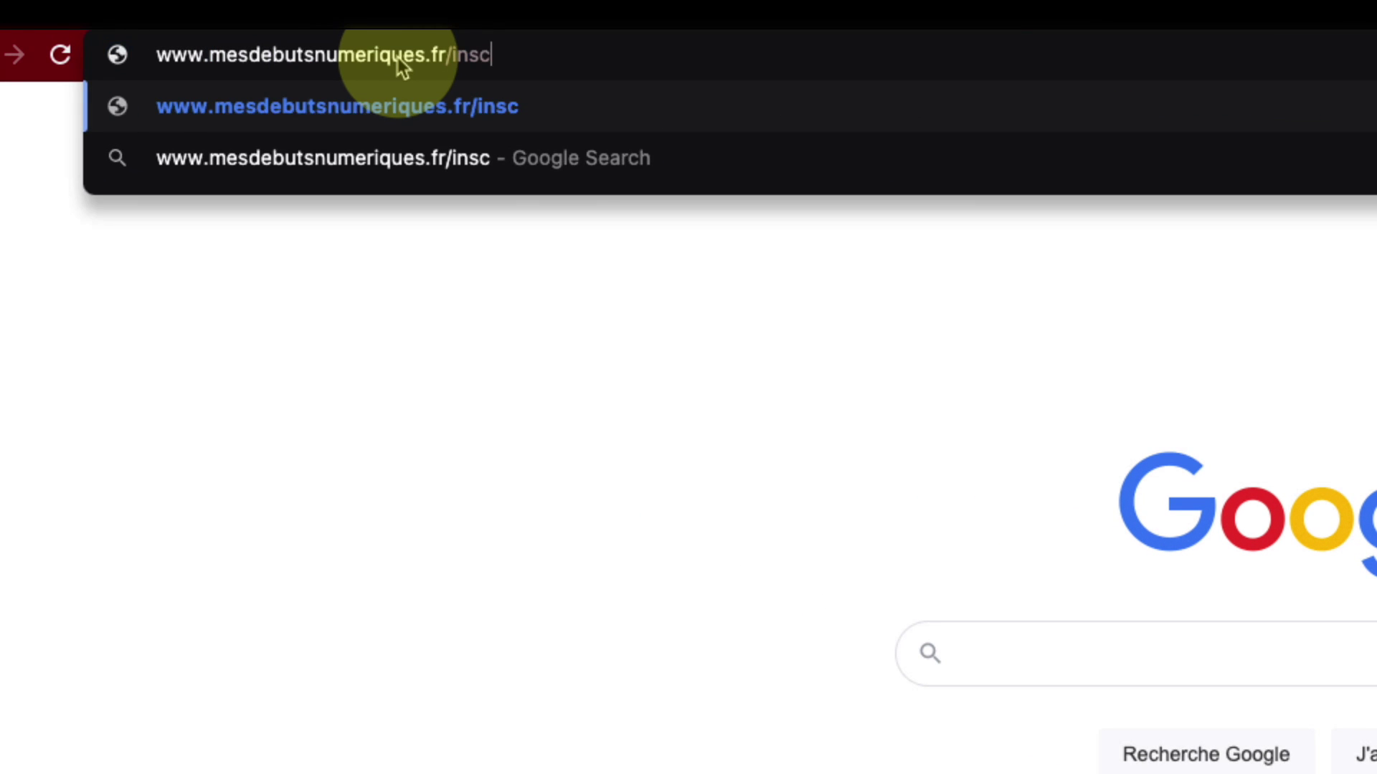
type("ion-divi")
key("Return")
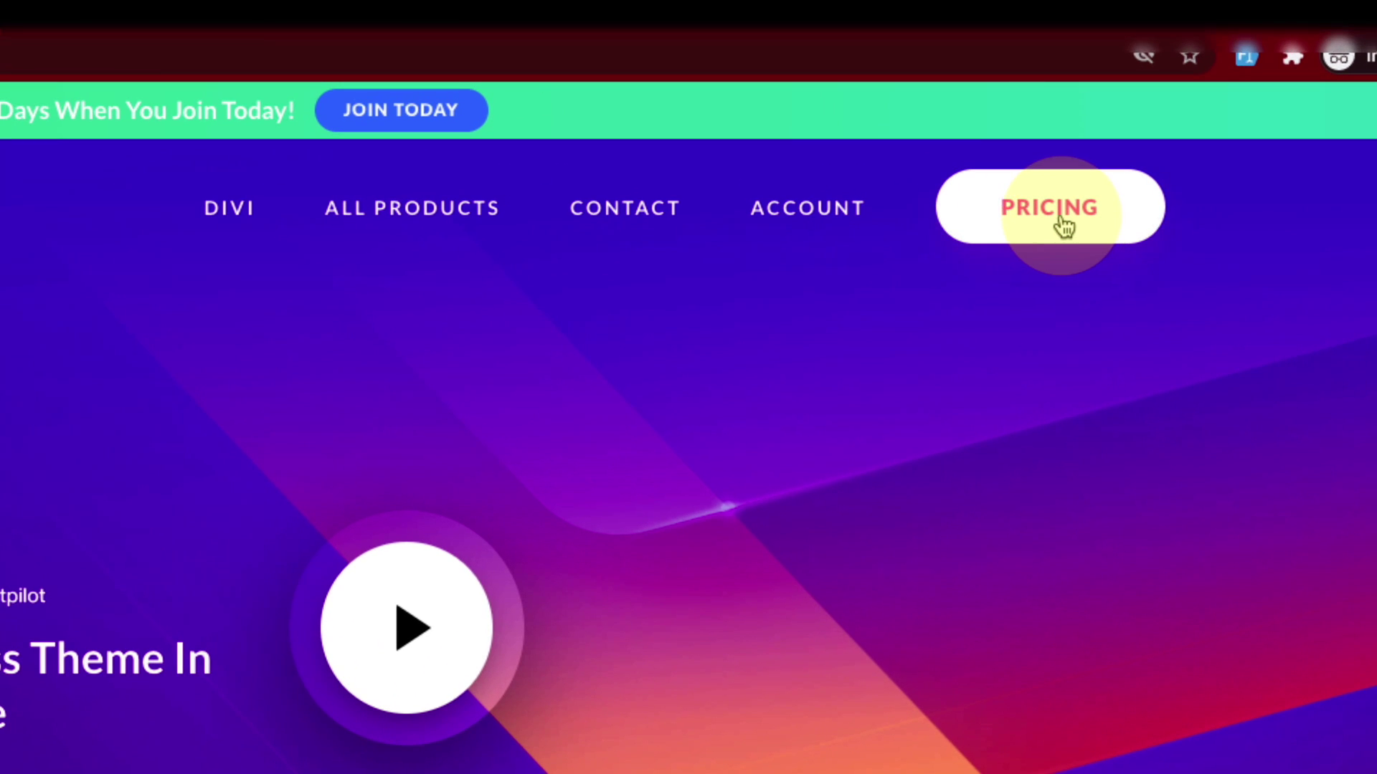
Step: Open the Elegant Themes pricing page and compare the Yearly Access and Lifetime Access plans
left_click(1064, 227)
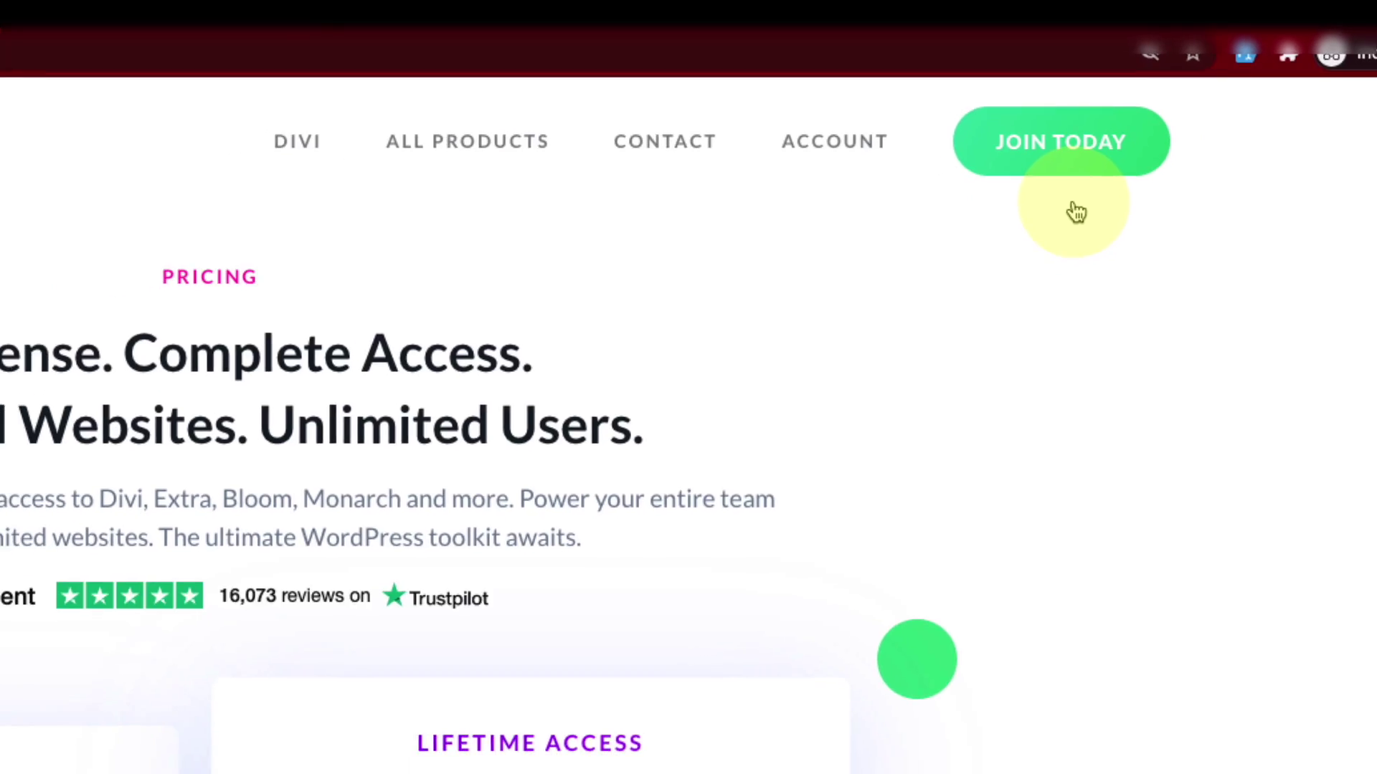
scroll(552, 446, "down", 1)
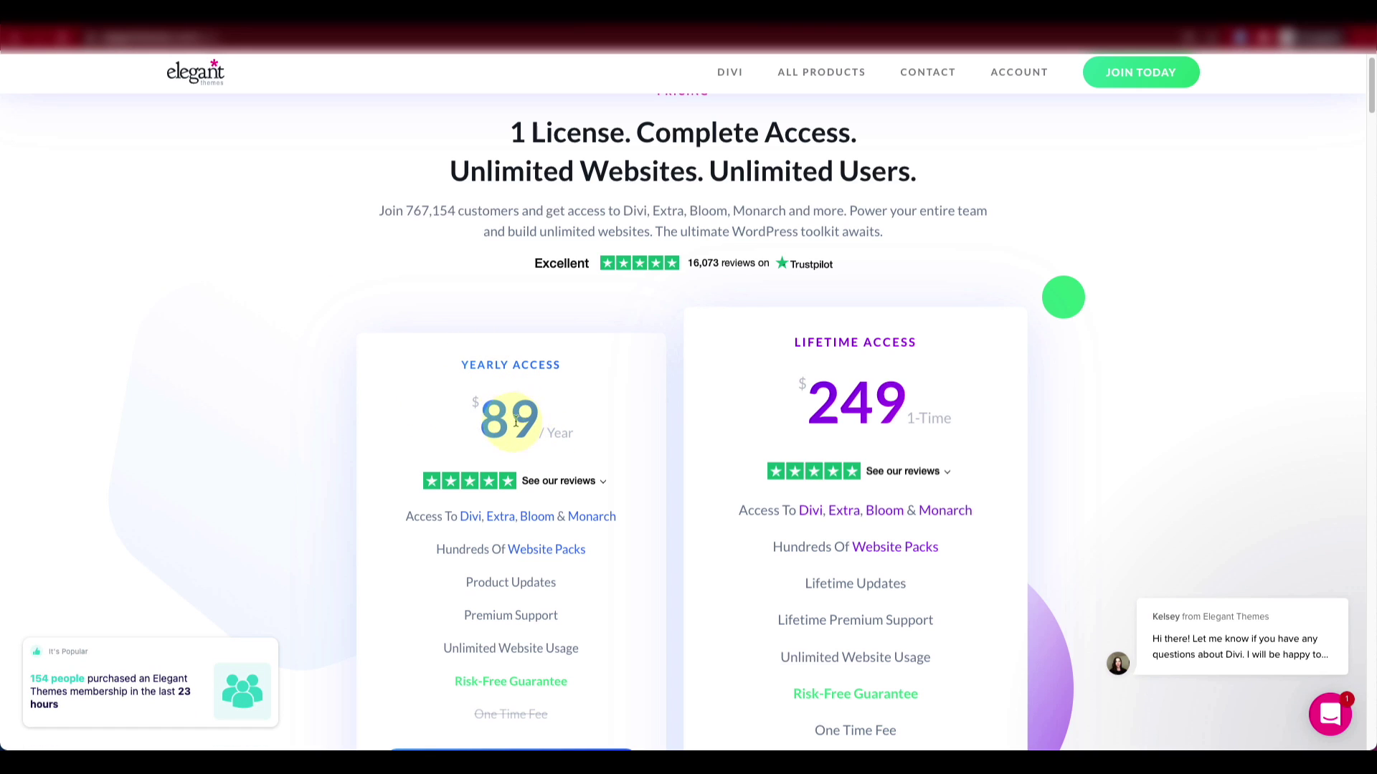
scroll(476, 400, "down", 2)
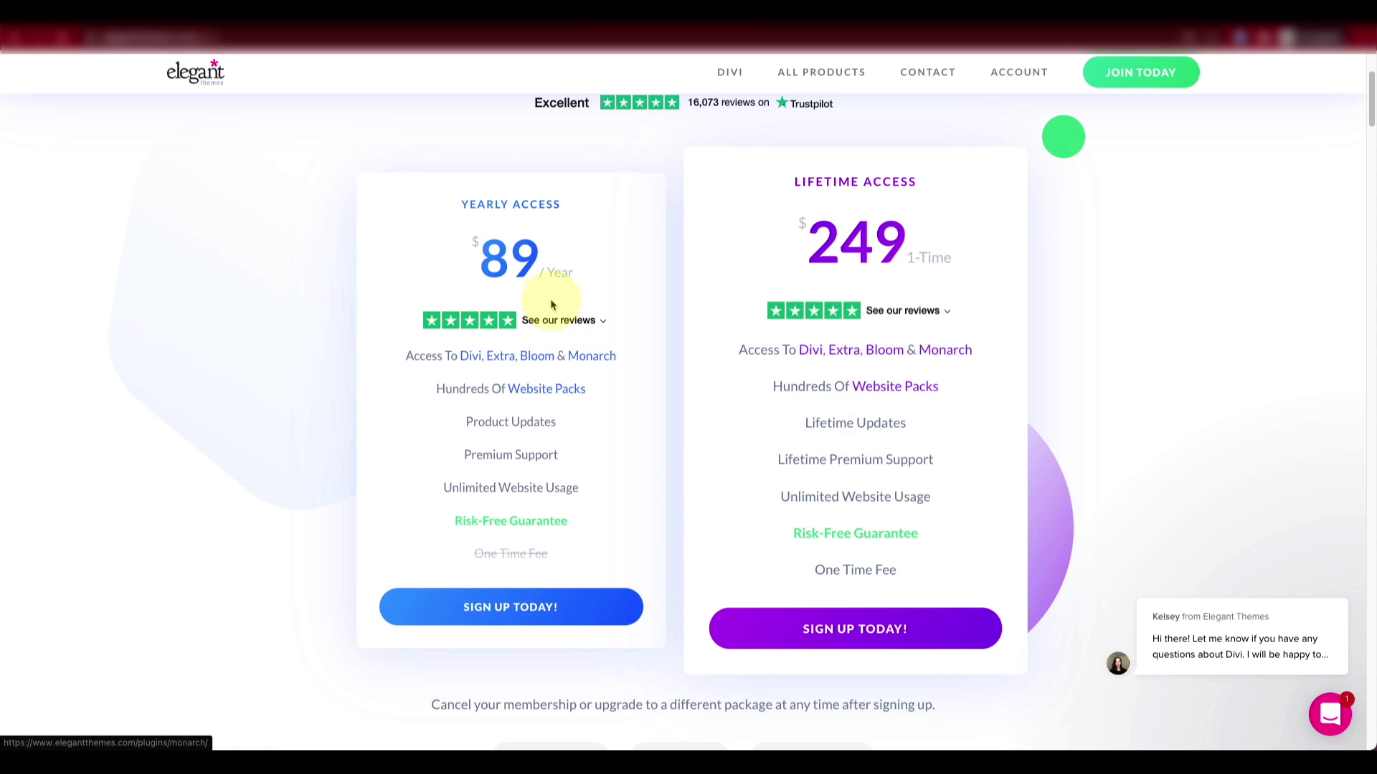
left_click_drag(527, 268, 489, 266)
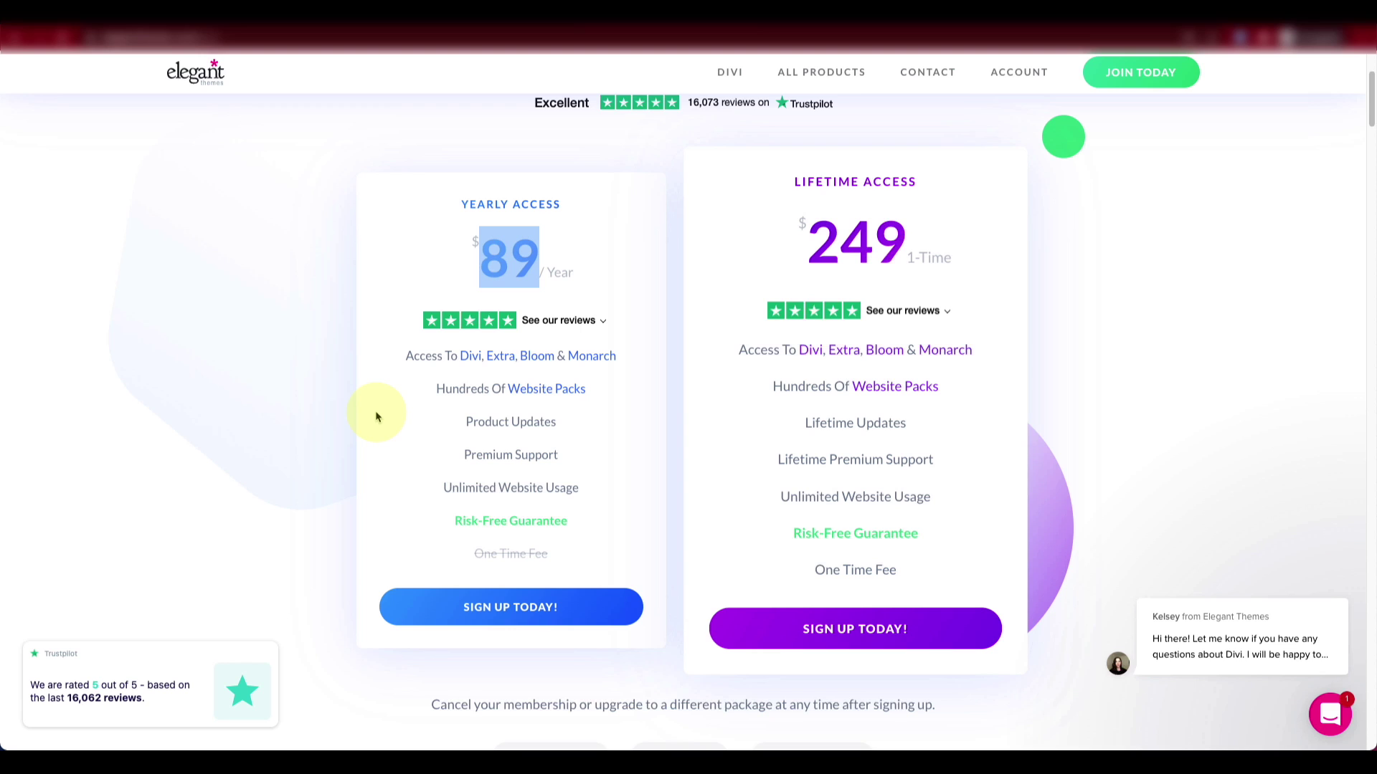
left_click_drag(905, 233, 822, 249)
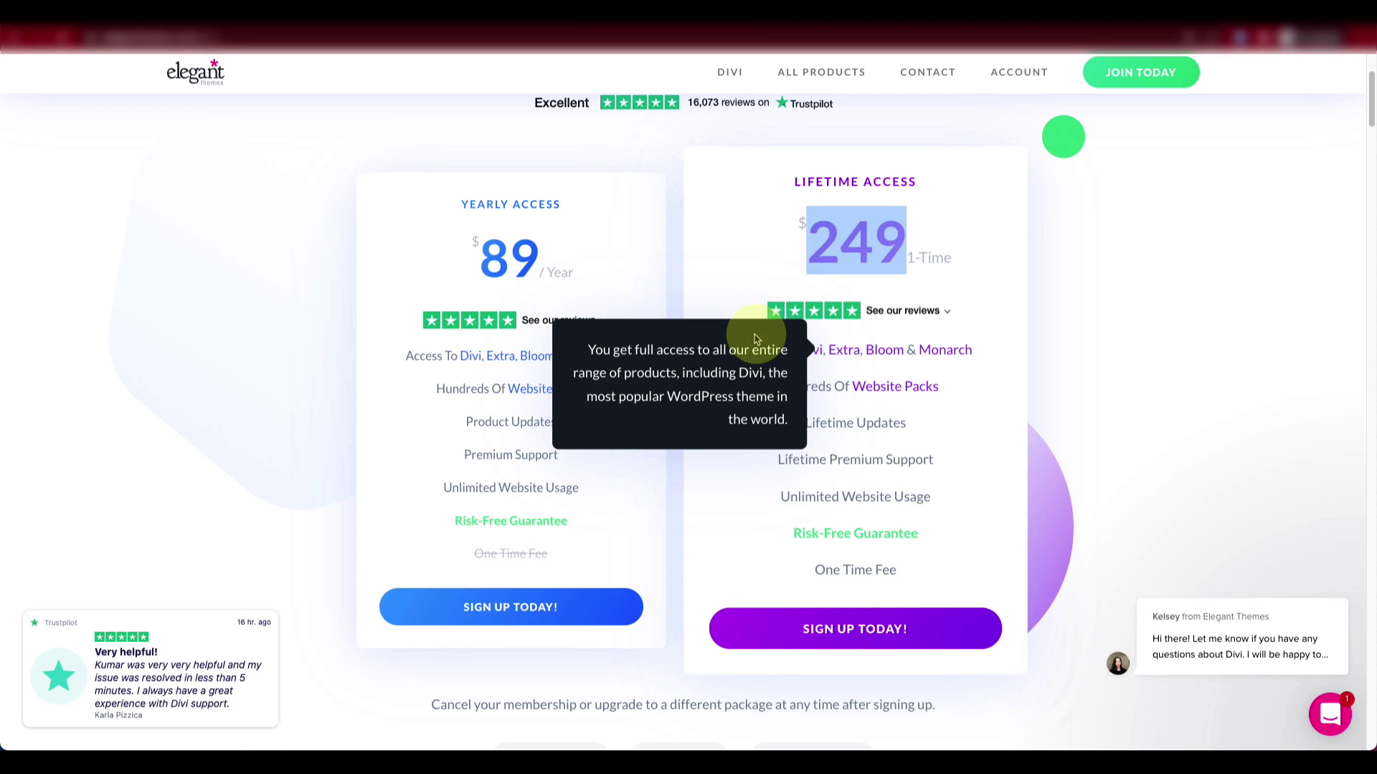
left_click(495, 253)
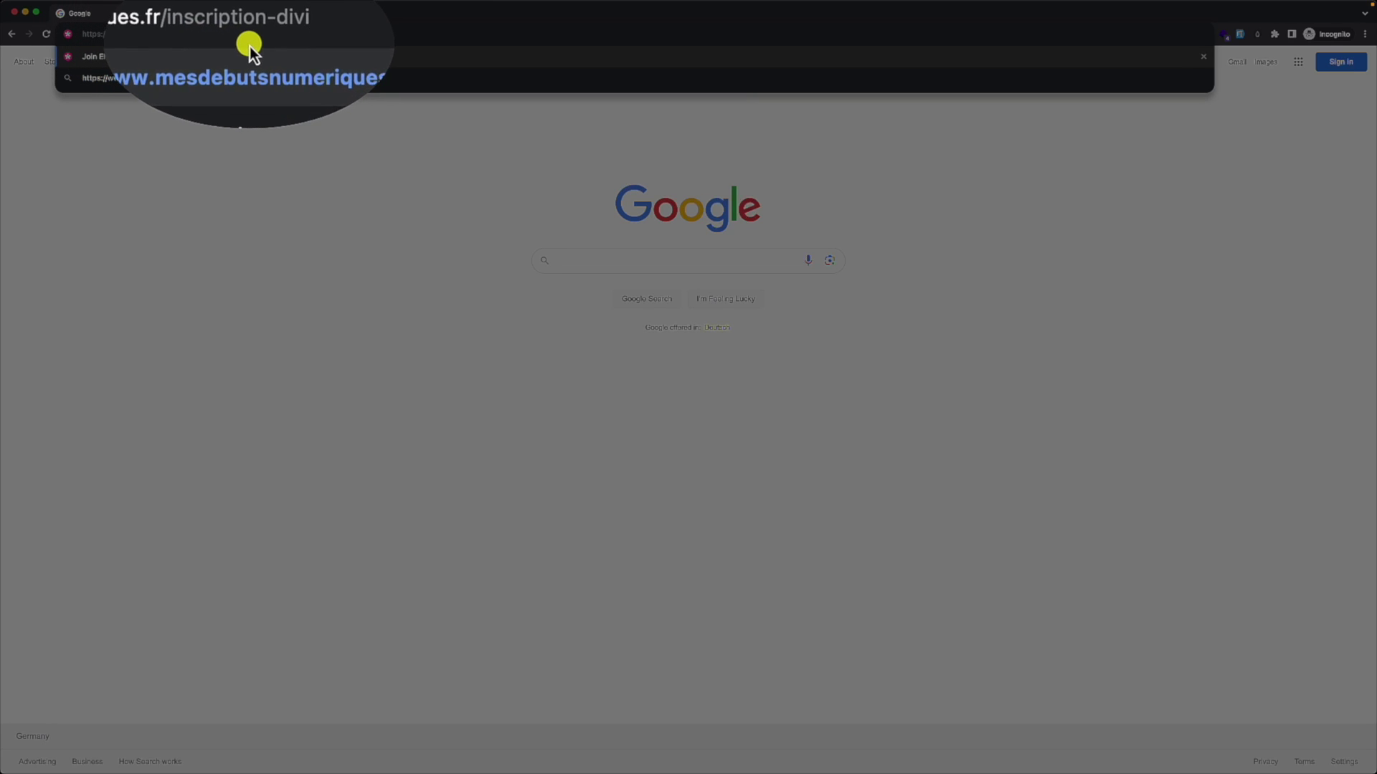
Step: Start the sign-up for the Yearly Access plan and dismiss the risk-free registration pop-up
key("Return")
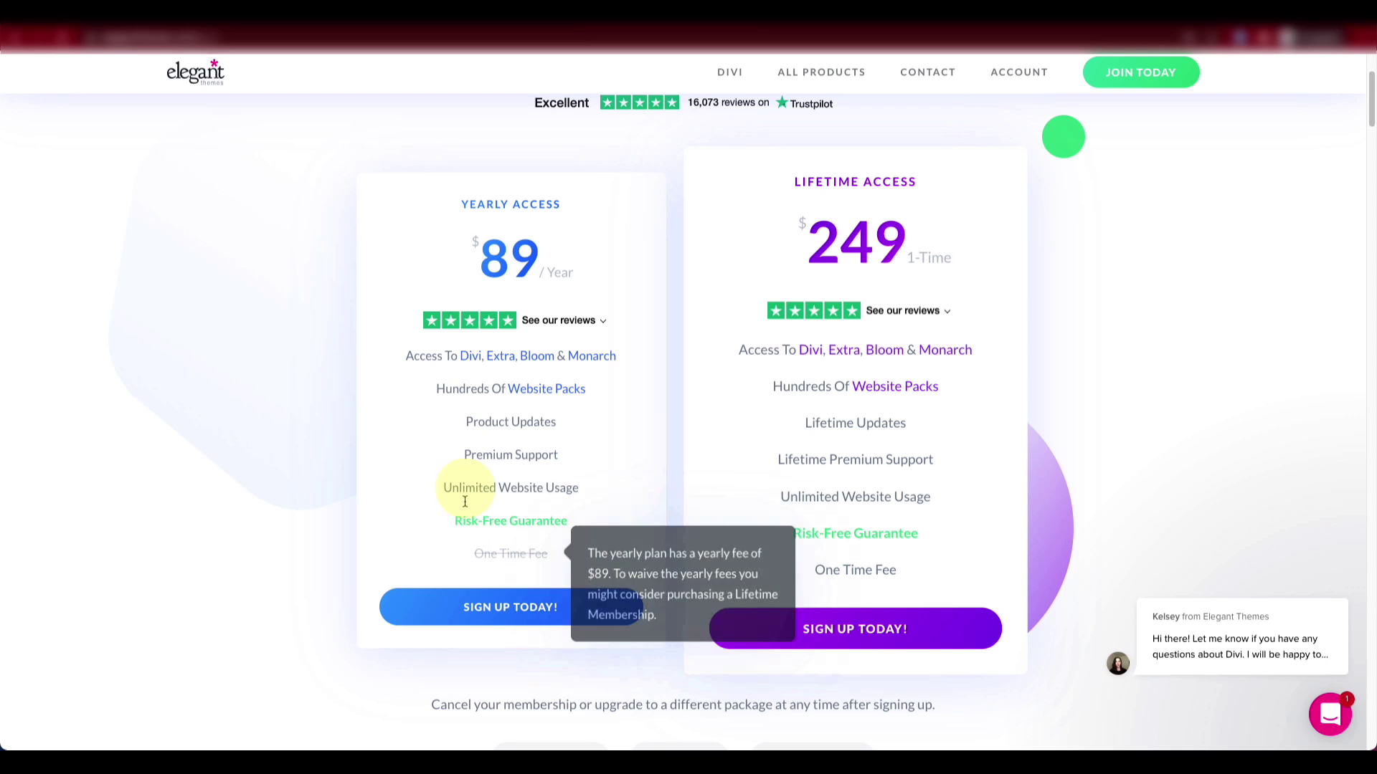
left_click(506, 609)
left_click(806, 195)
left_click(808, 194)
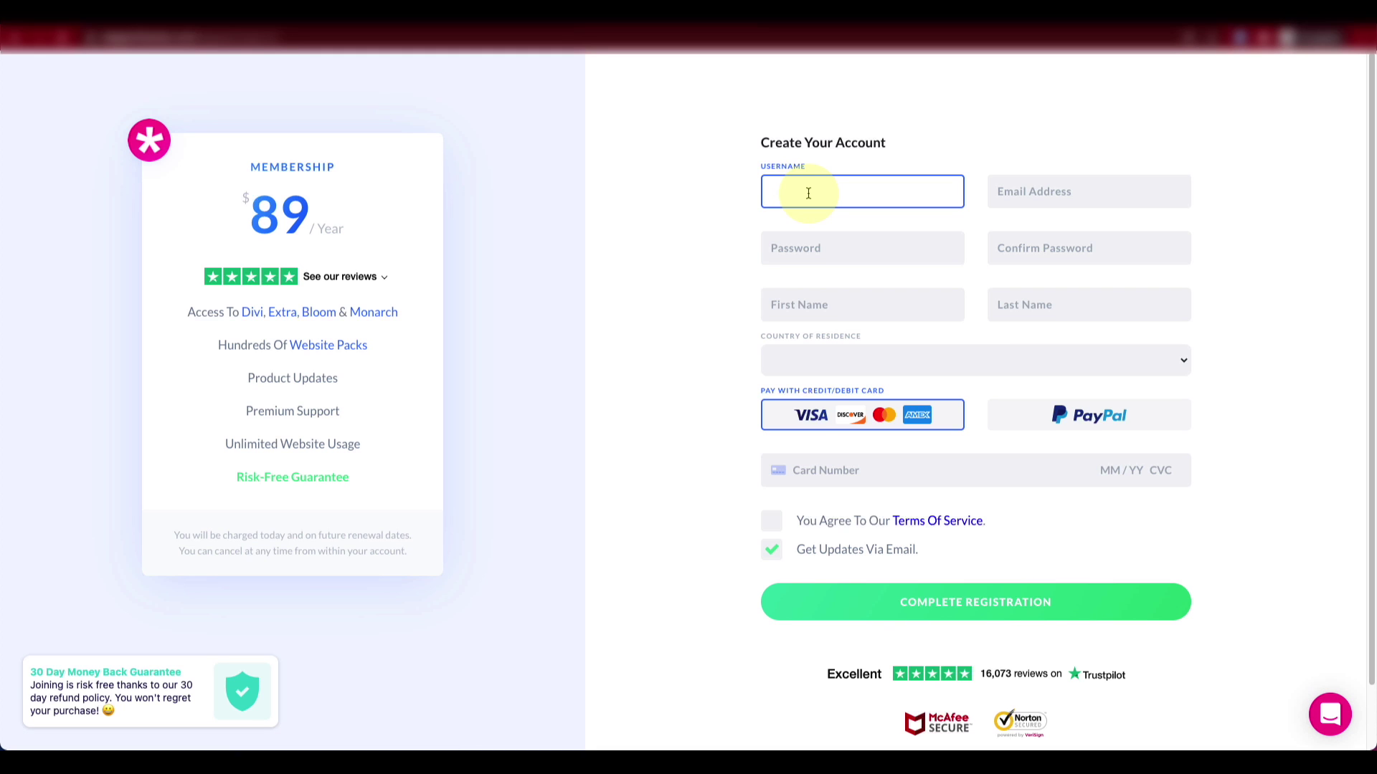
mouse_move(175, 52)
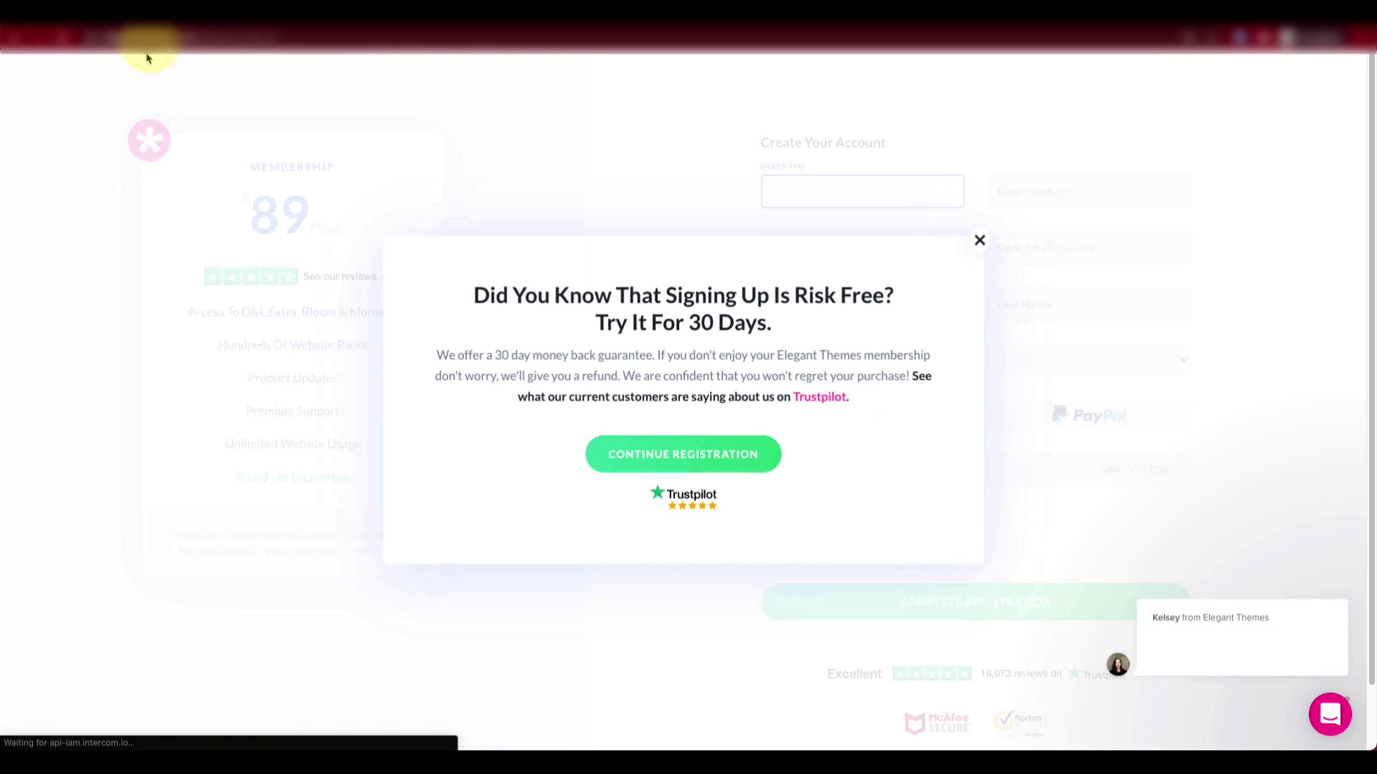
left_click(979, 240)
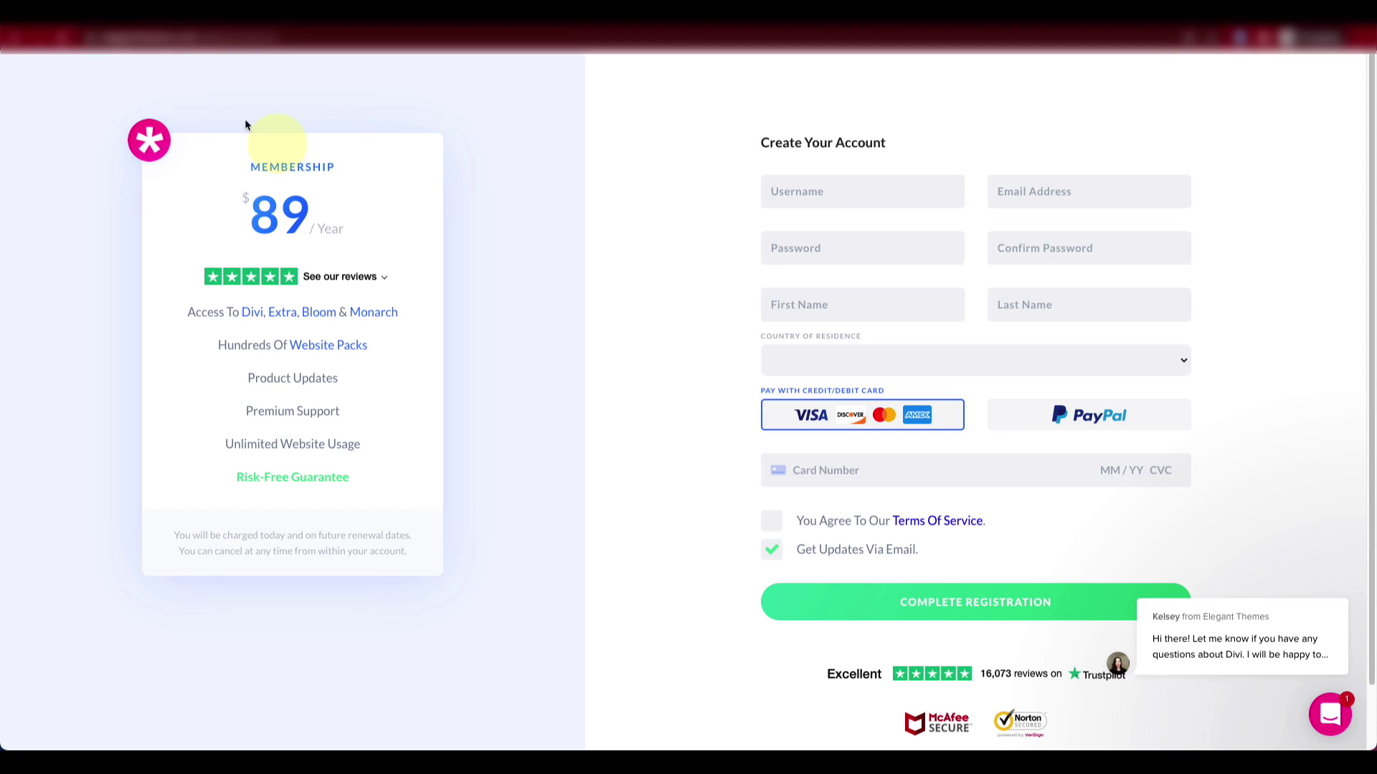
Step: Review the account creation form, covering e-mail, password, name, country of residence, payment card and terms of service
left_click(1020, 191)
left_click(864, 243)
left_click(911, 301)
left_click(887, 354)
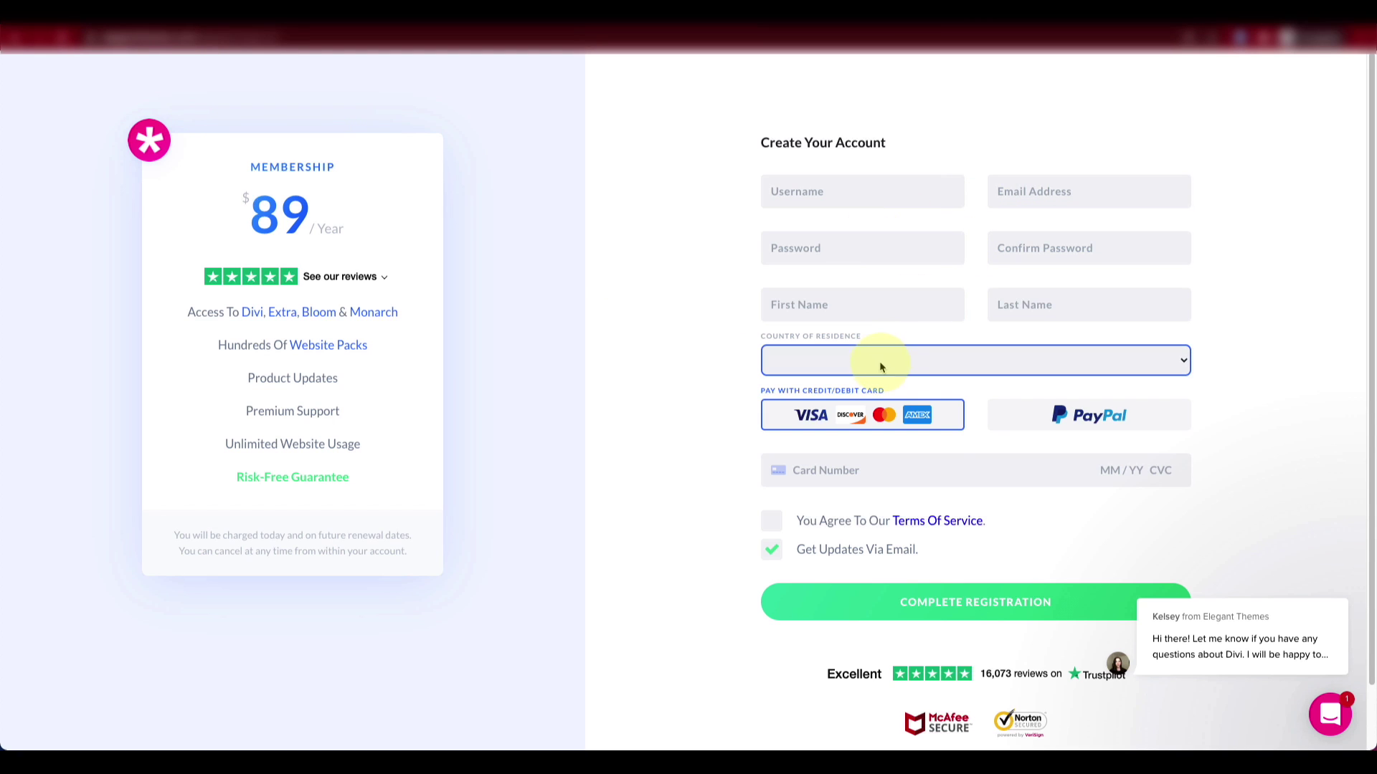
left_click(913, 464)
scroll(918, 463, "down", 1)
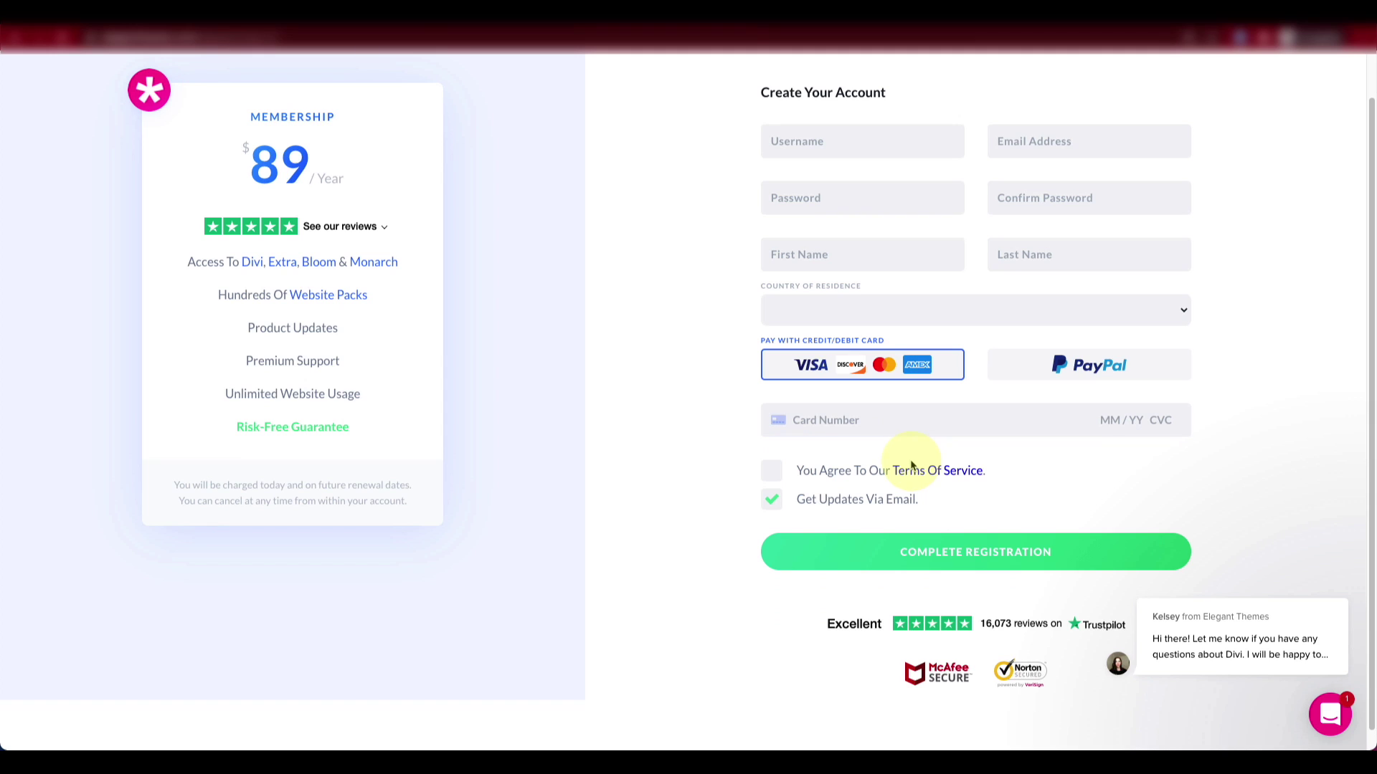
scroll(912, 466, "up", 1)
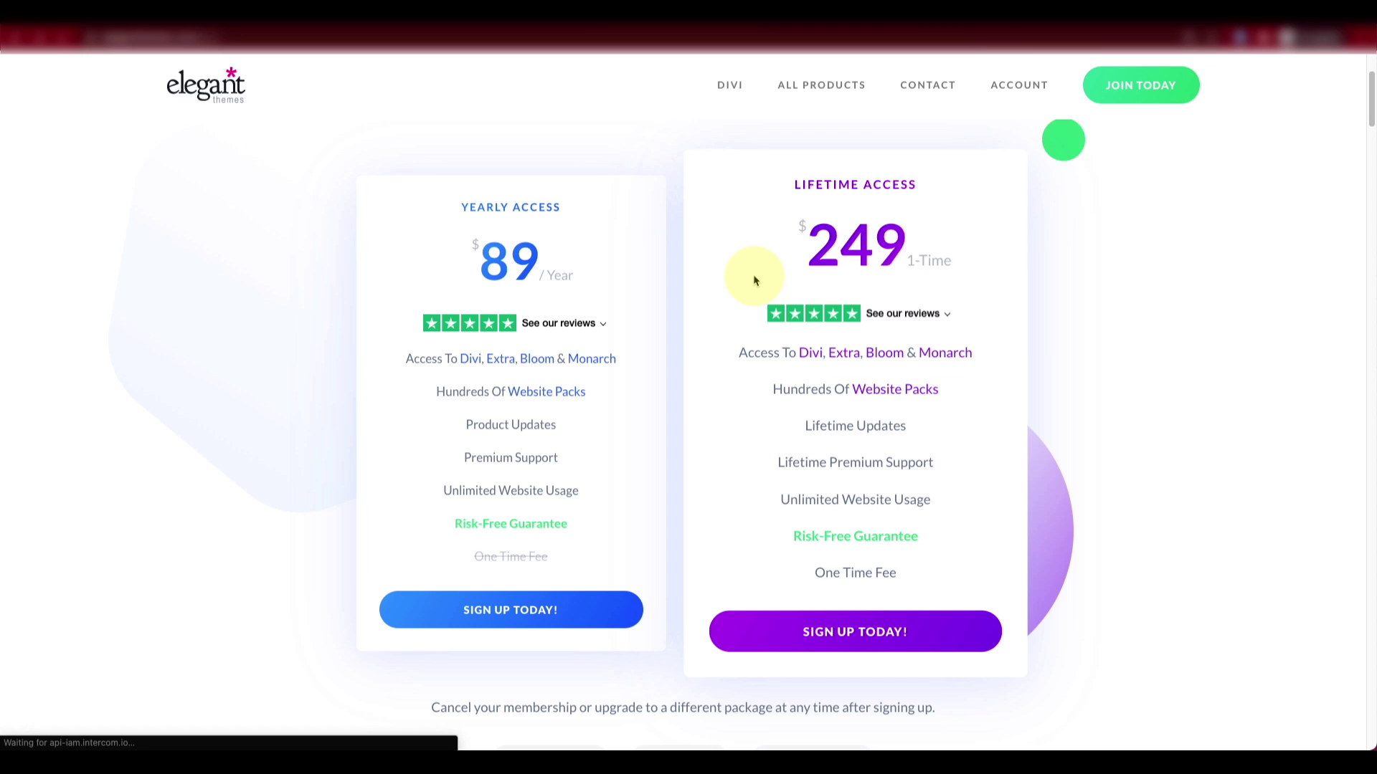
Step: Log in to the Elegant Themes member account with the username and account password
mouse_move(1014, 72)
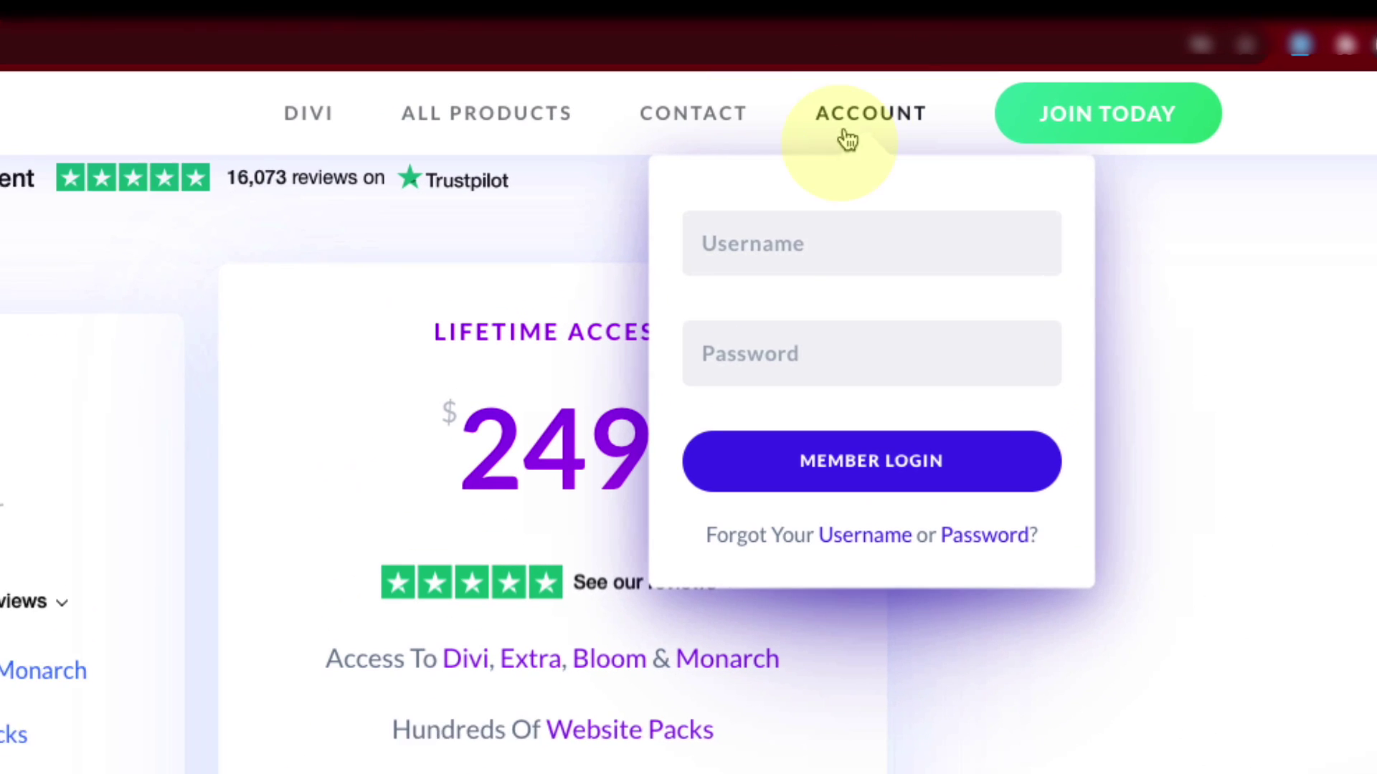
left_click(791, 242)
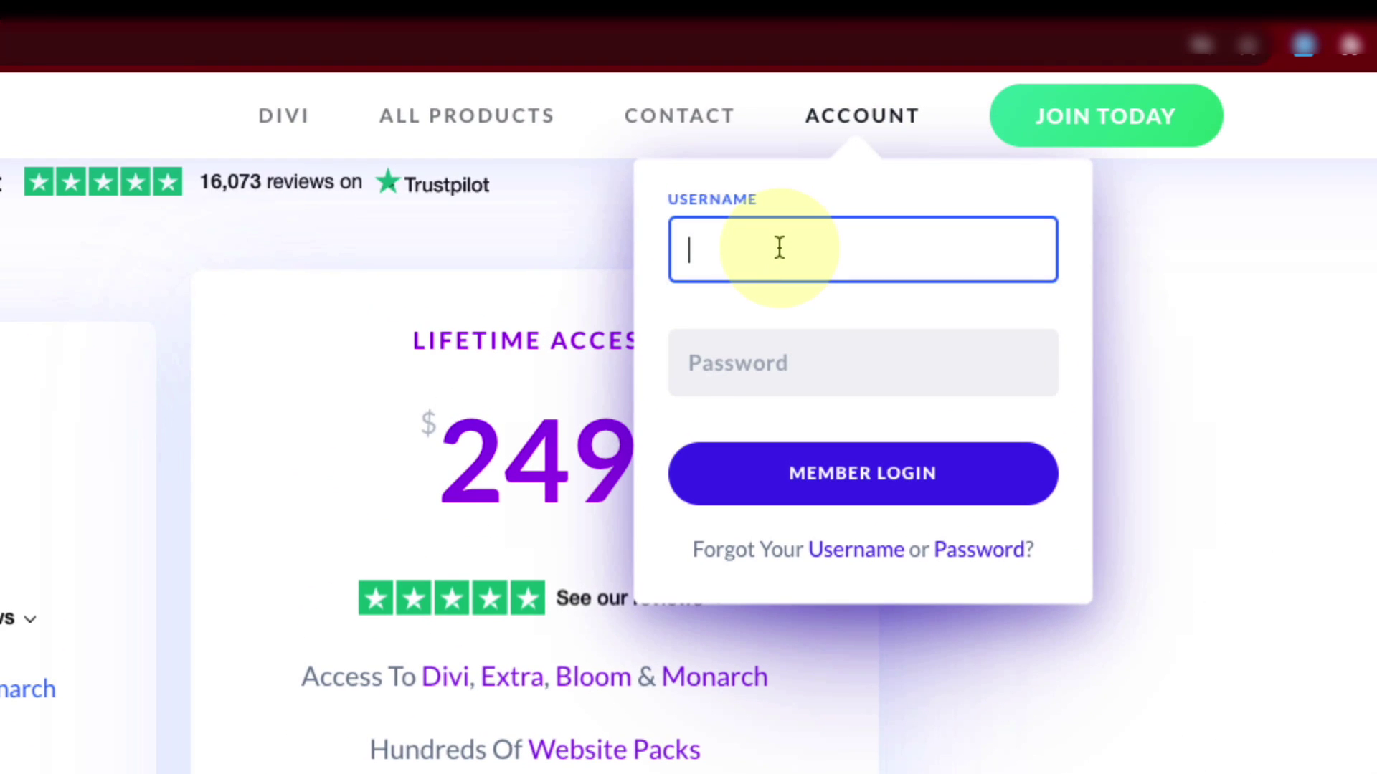
type("nashvey")
key("Tab")
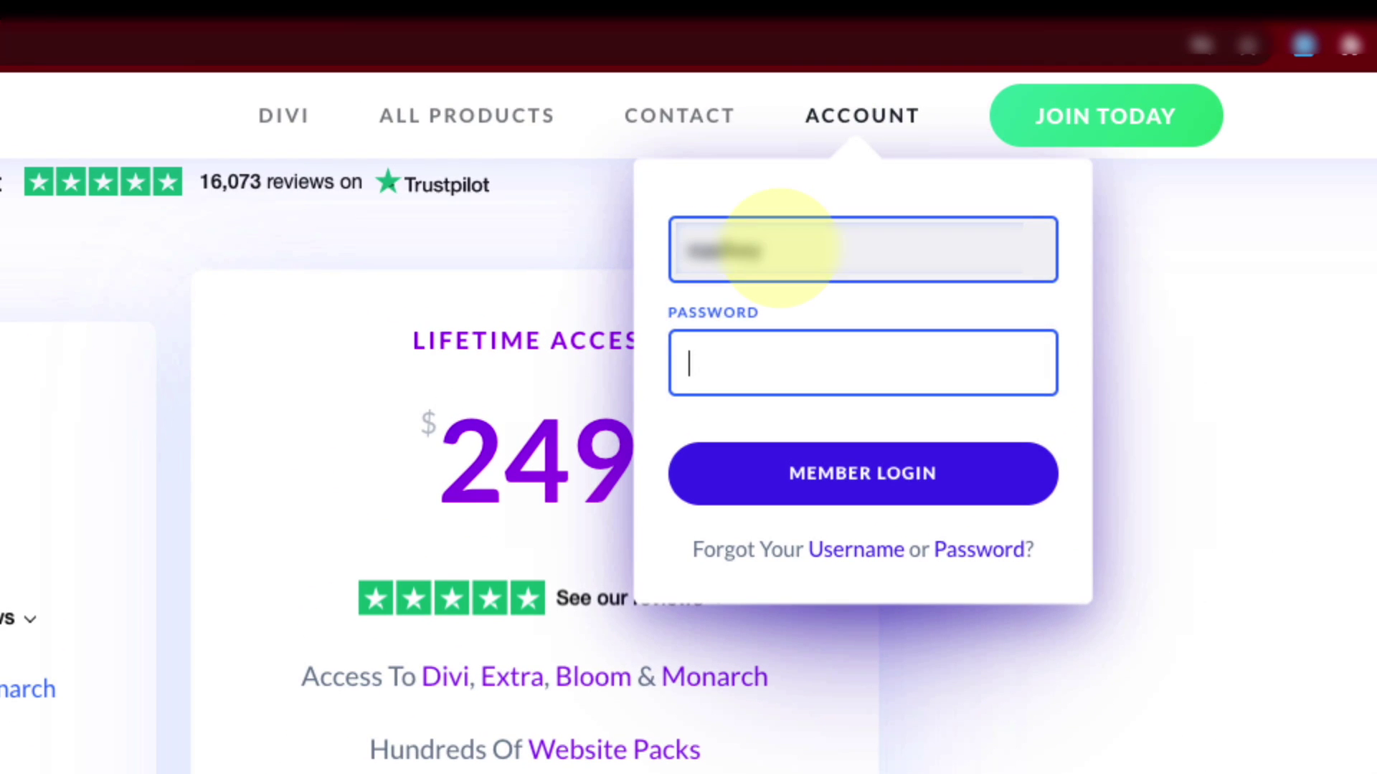
type("••••••••••••")
key("Return")
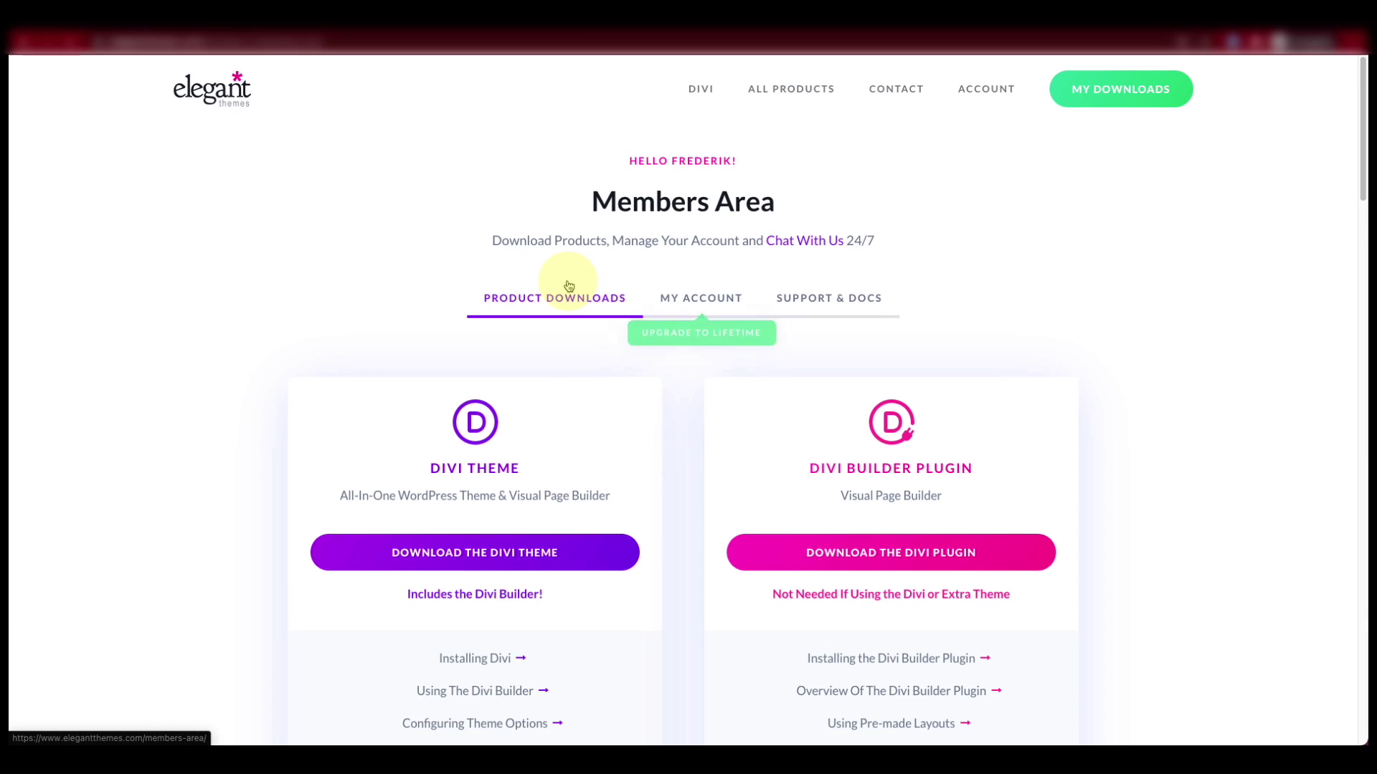
Step: Dismiss the free Divi UI Kit pop-up and download the Divi theme as the zip archive Divi into Downloads
scroll(562, 394, "down", 3)
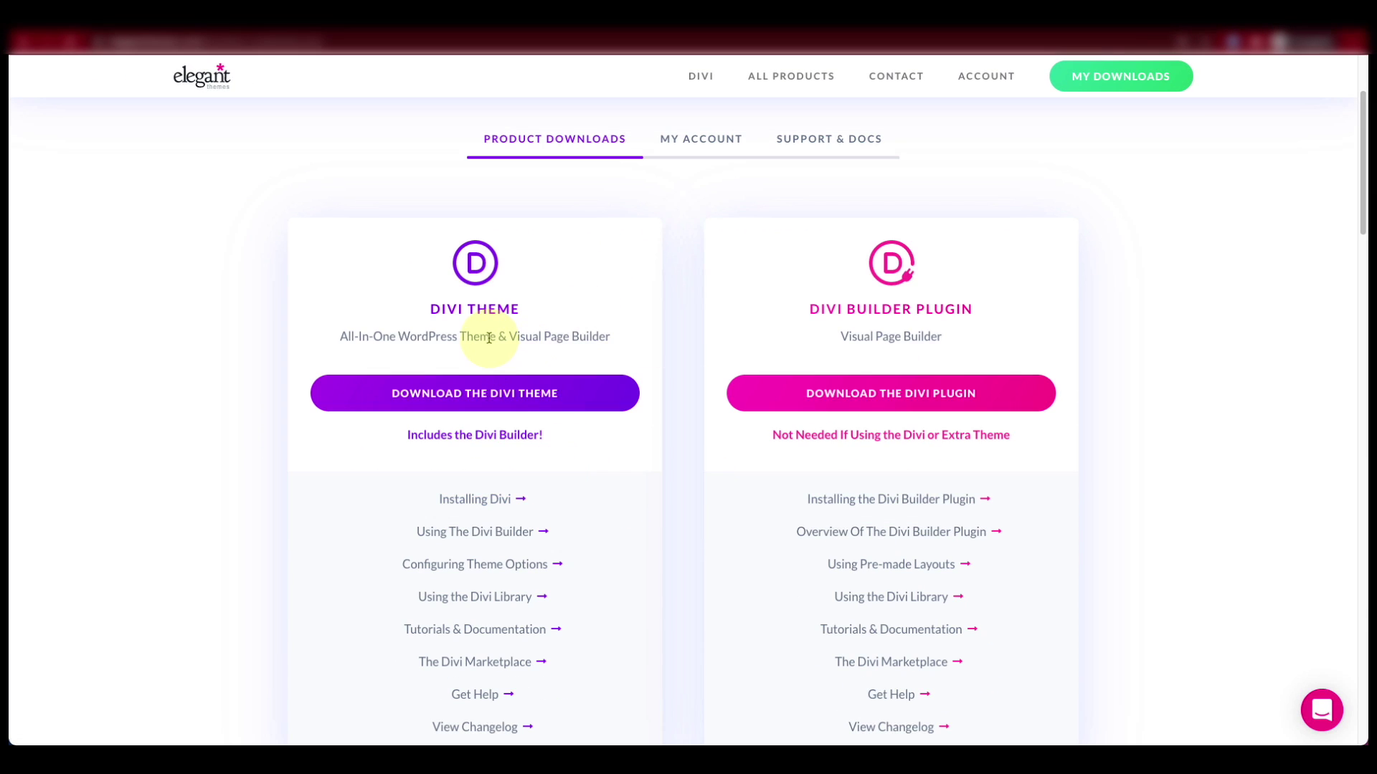
left_click_drag(809, 308, 961, 304)
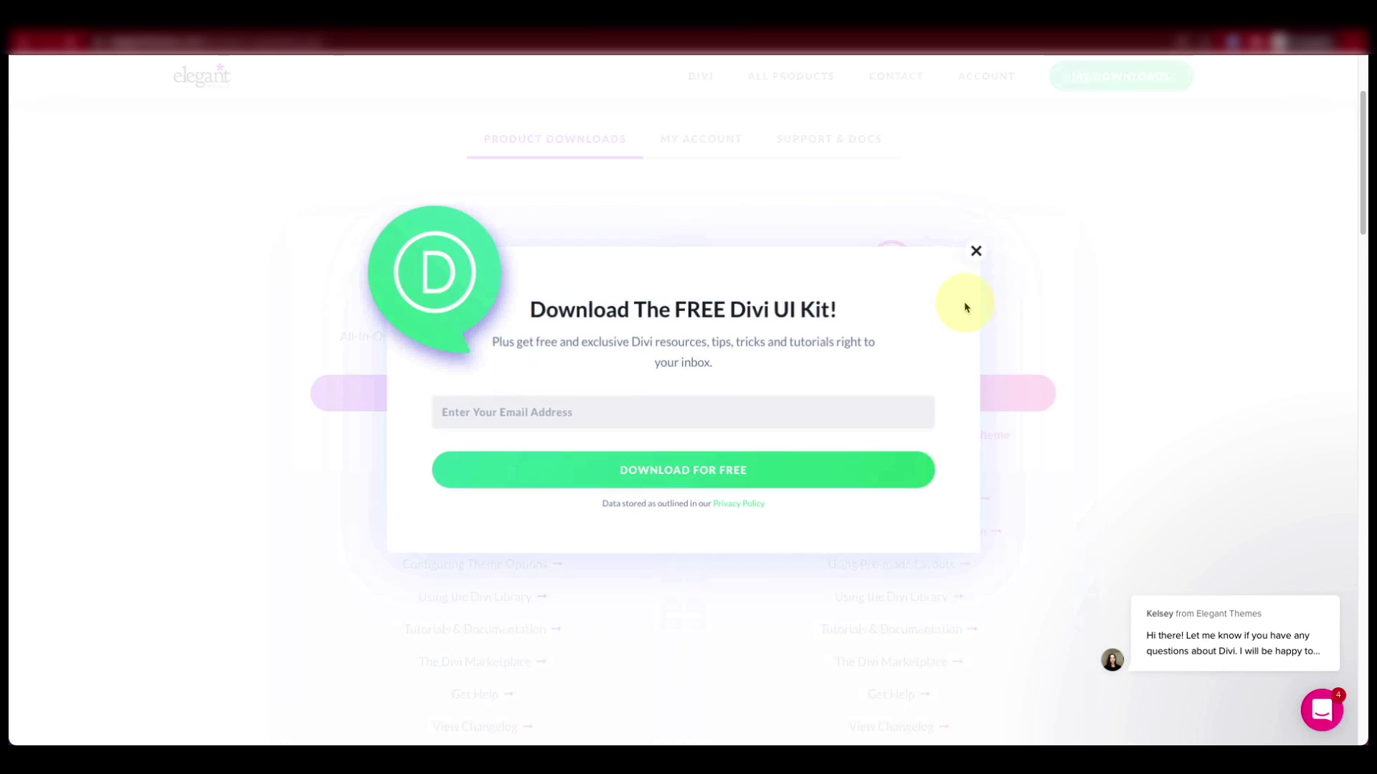
left_click(975, 251)
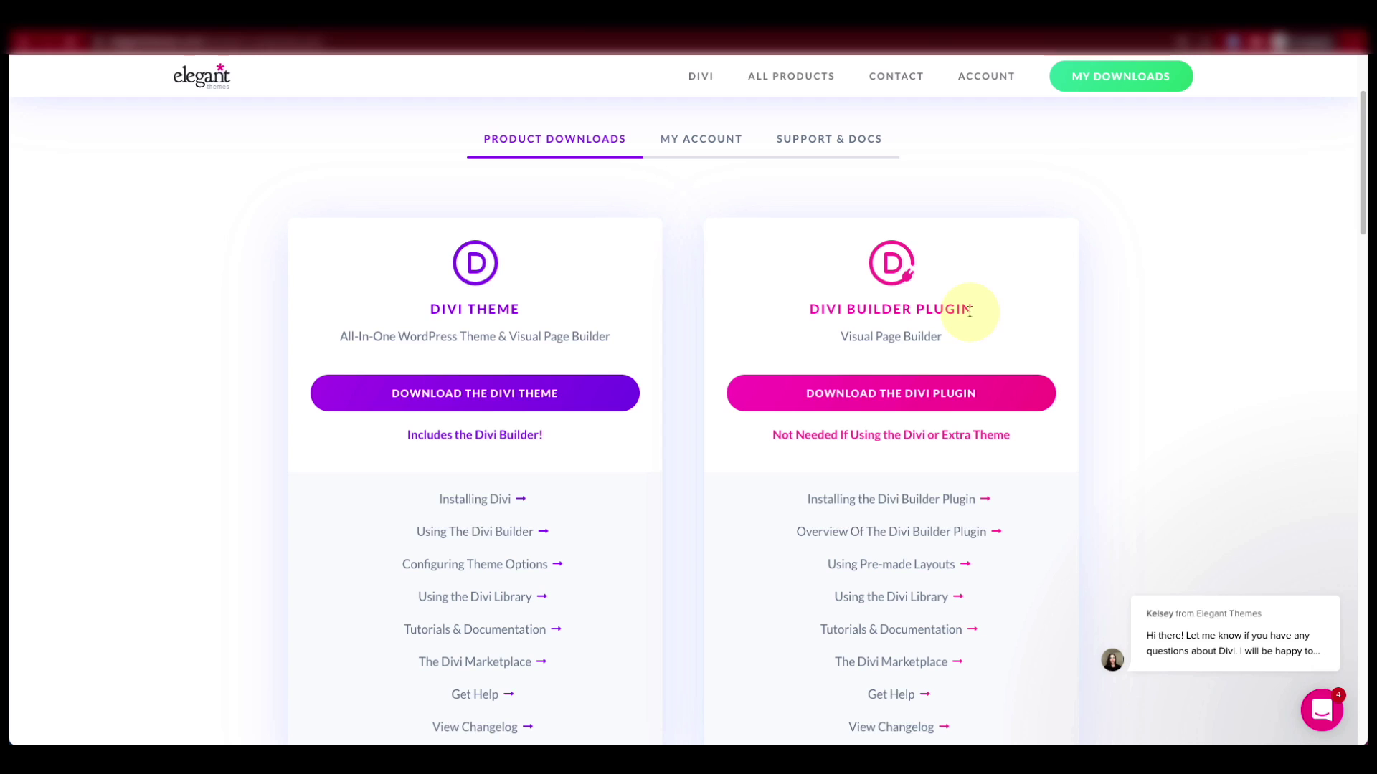
left_click_drag(429, 309, 494, 314)
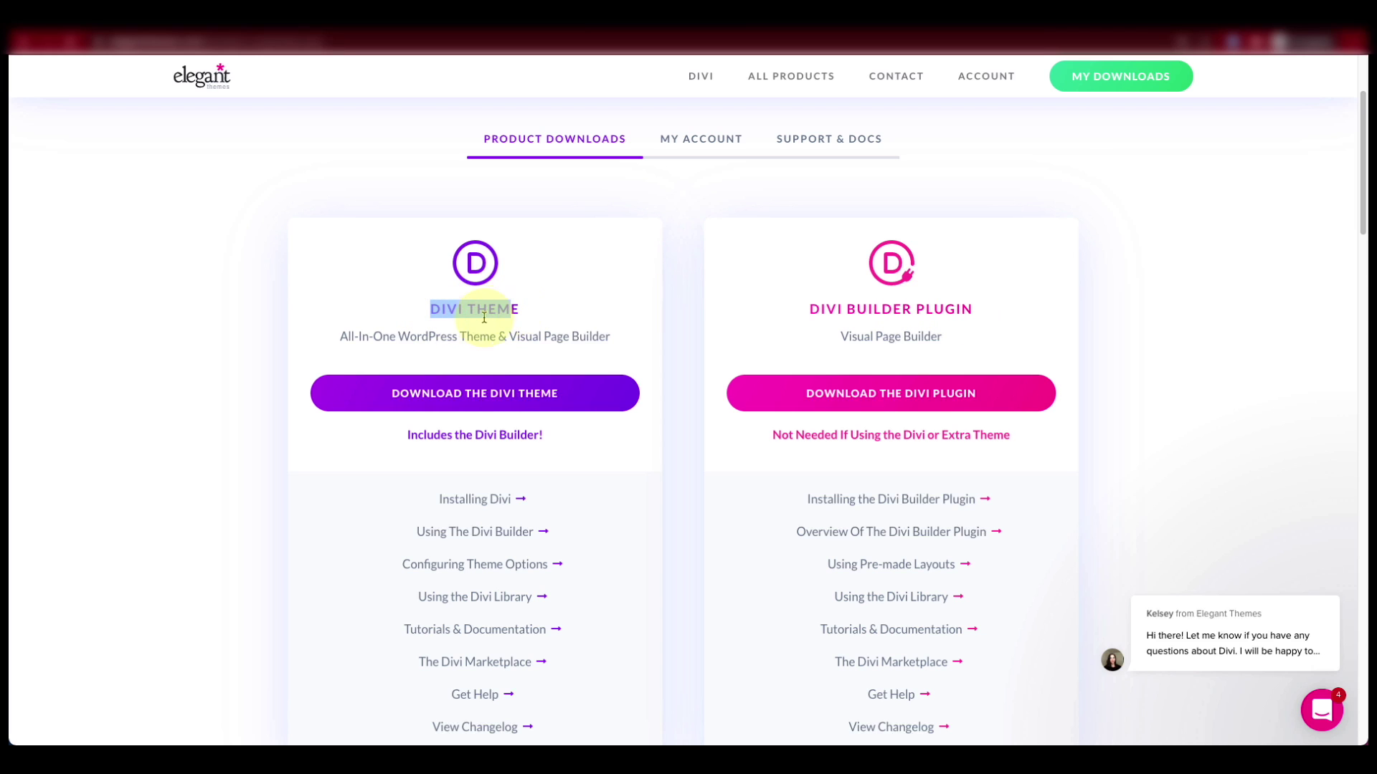
left_click(464, 328)
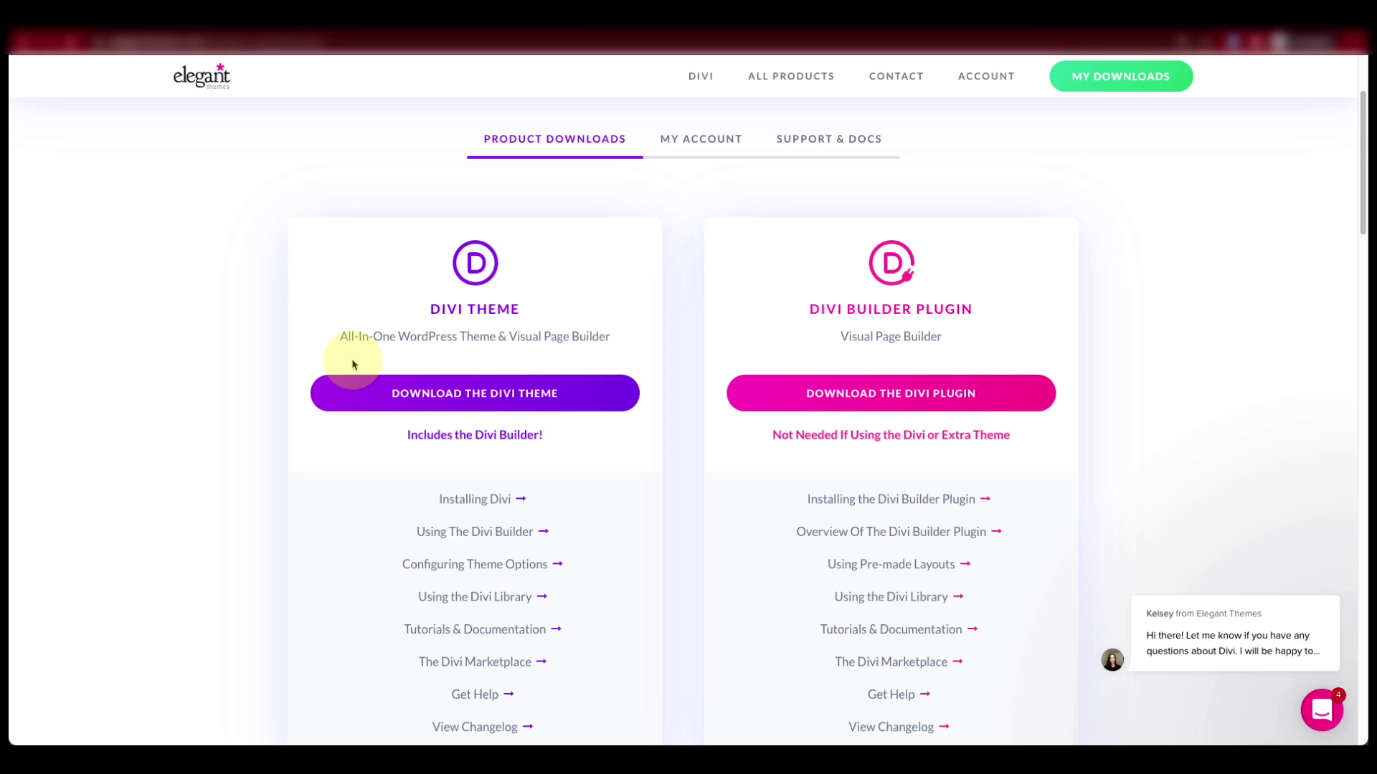
left_click(477, 401)
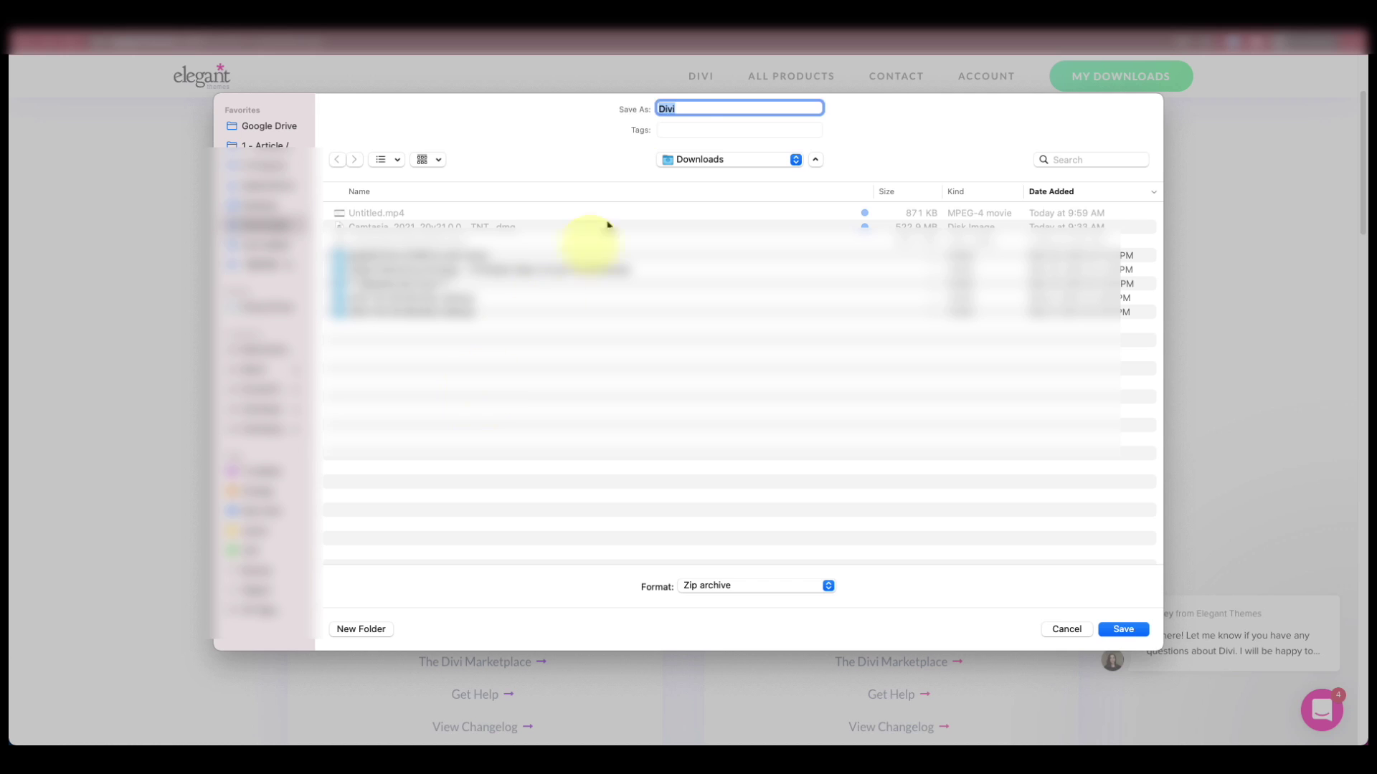
left_click(1119, 629)
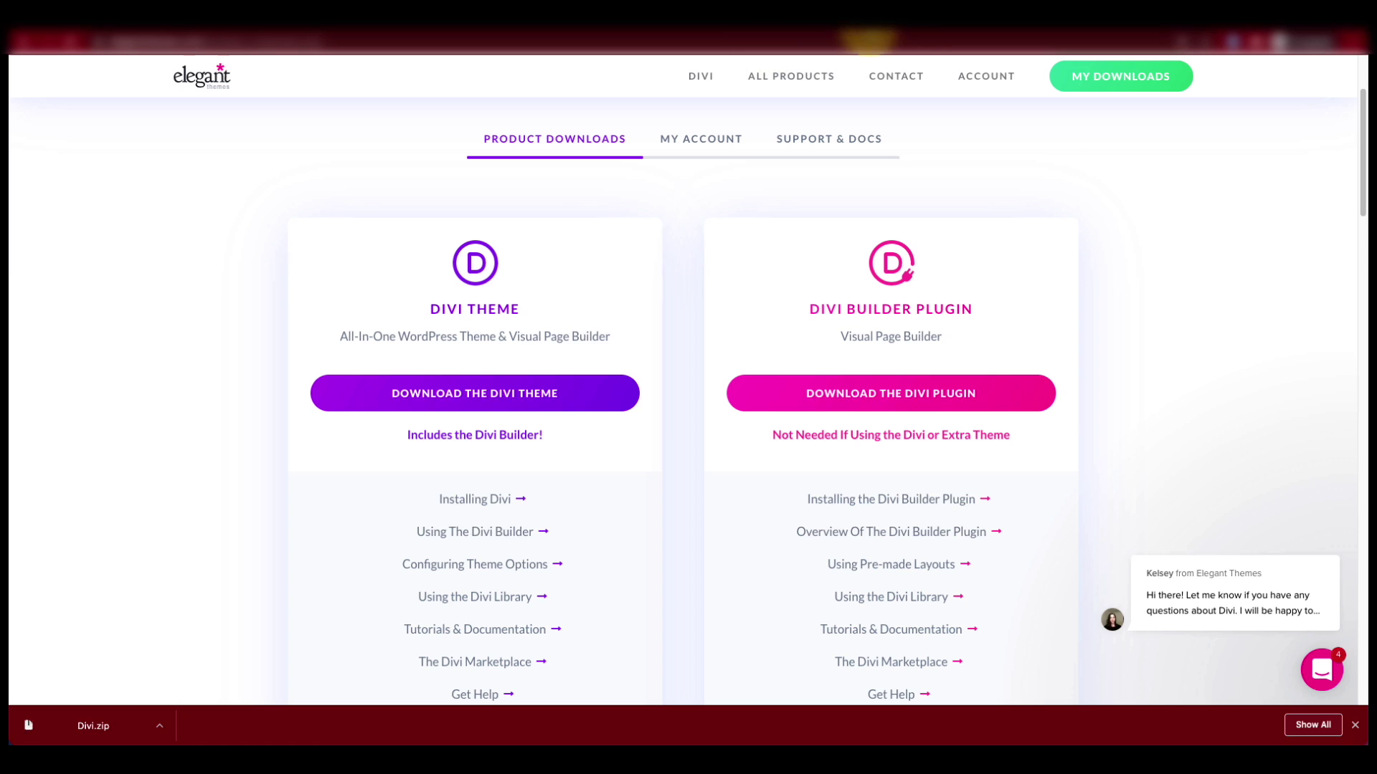
Step: Switch to the WordPress admin of Mon Nouveau Site and open the upload form for adding a theme
left_click(847, 40)
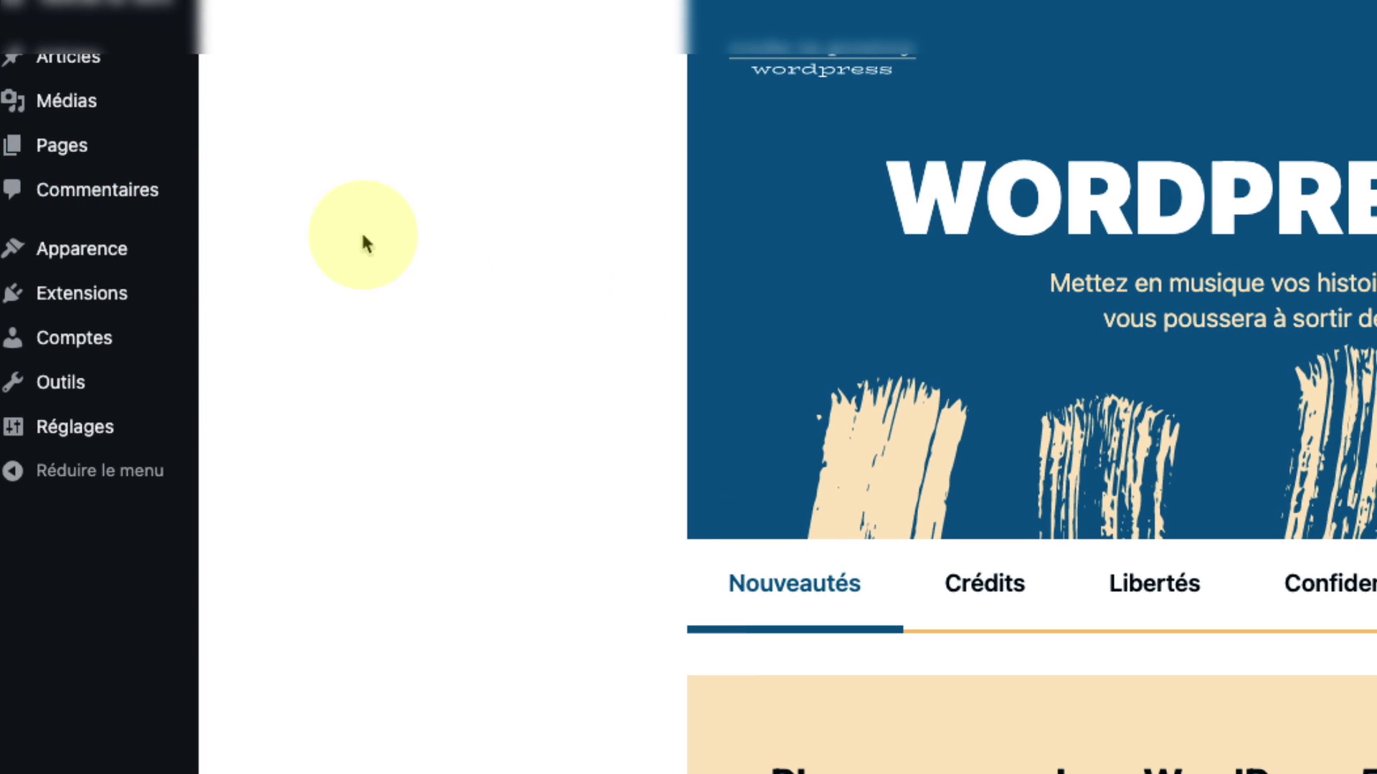
mouse_move(82, 239)
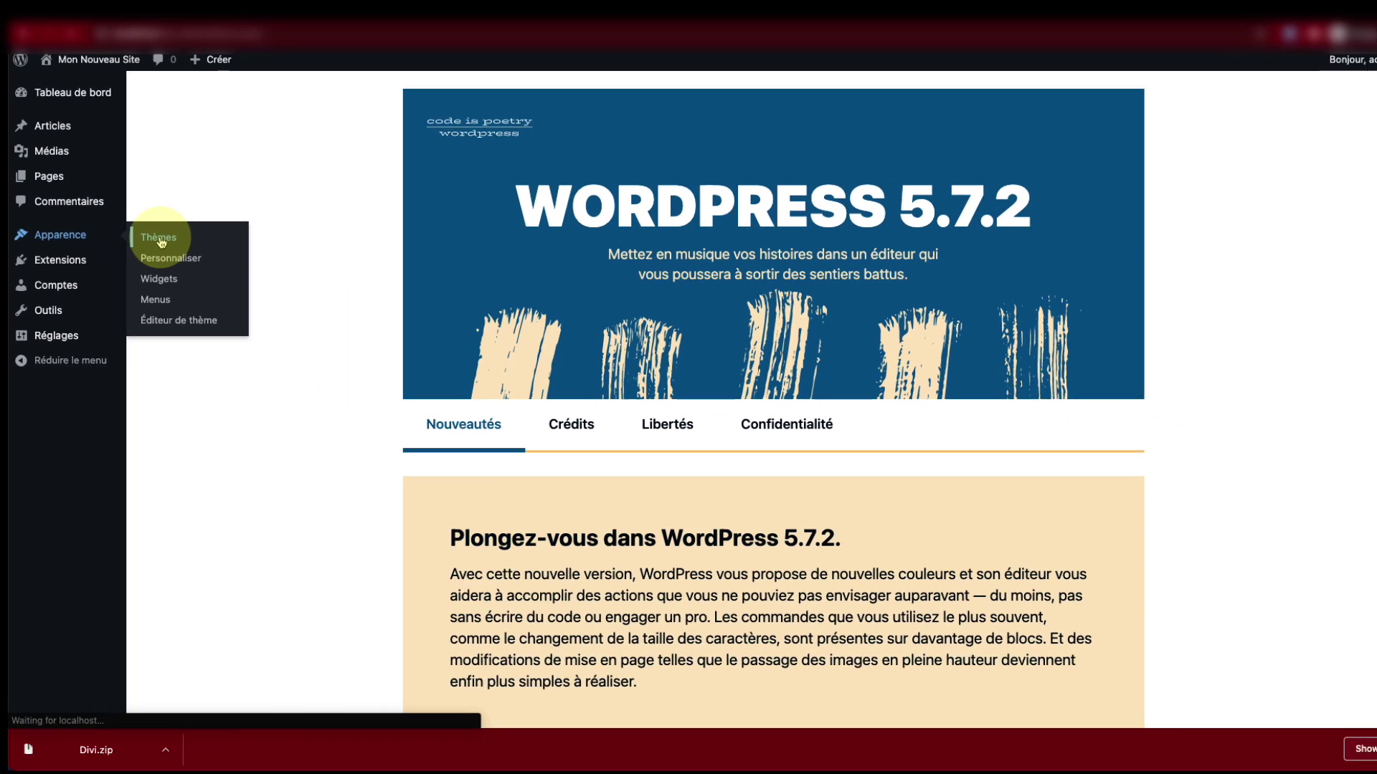
left_click(258, 257)
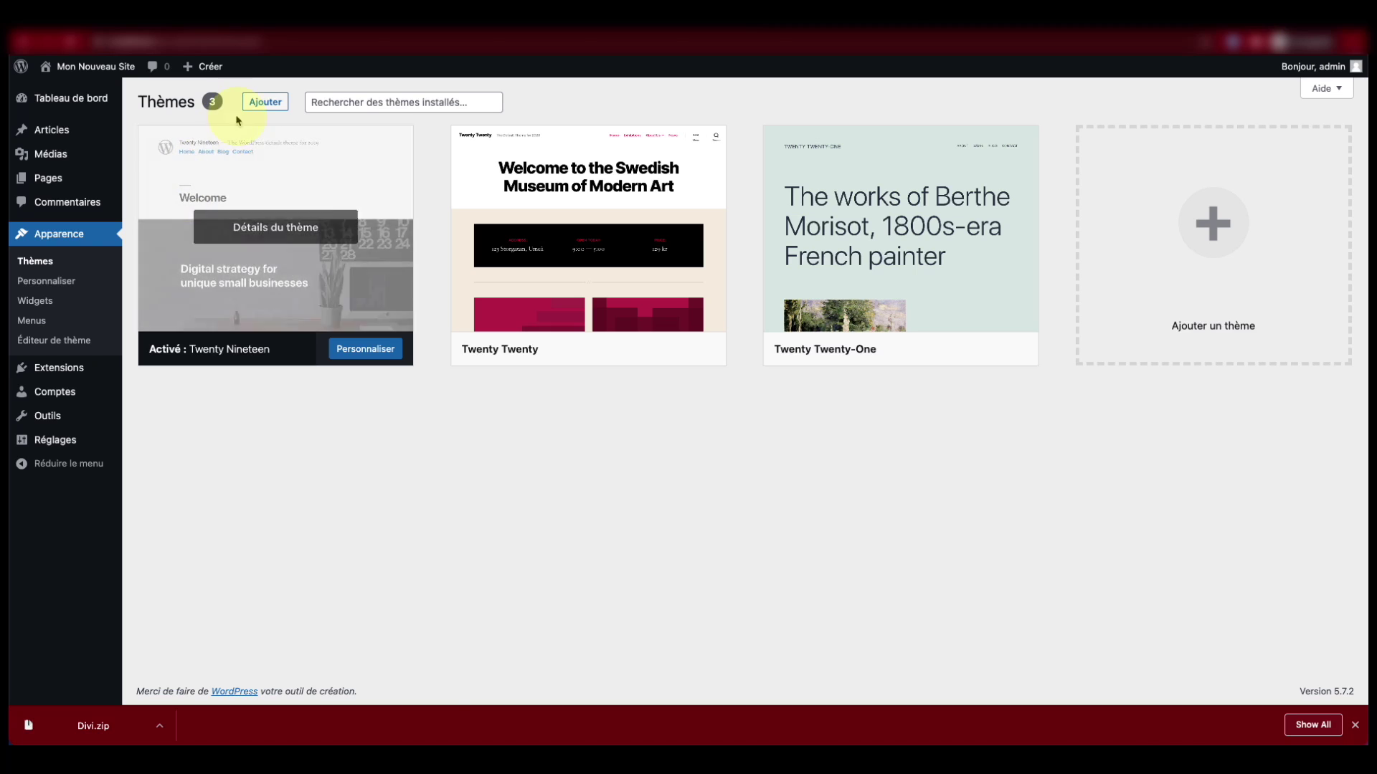
left_click(264, 103)
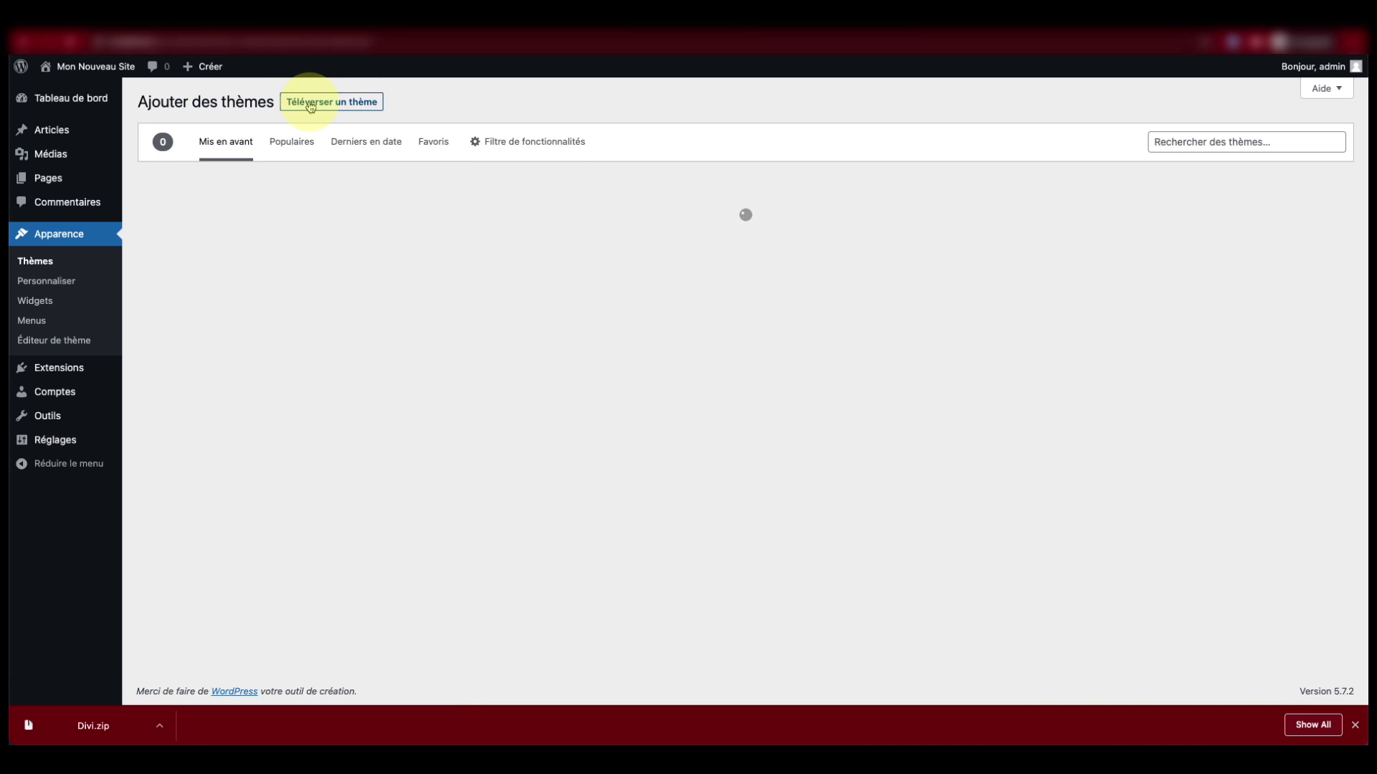
left_click(311, 104)
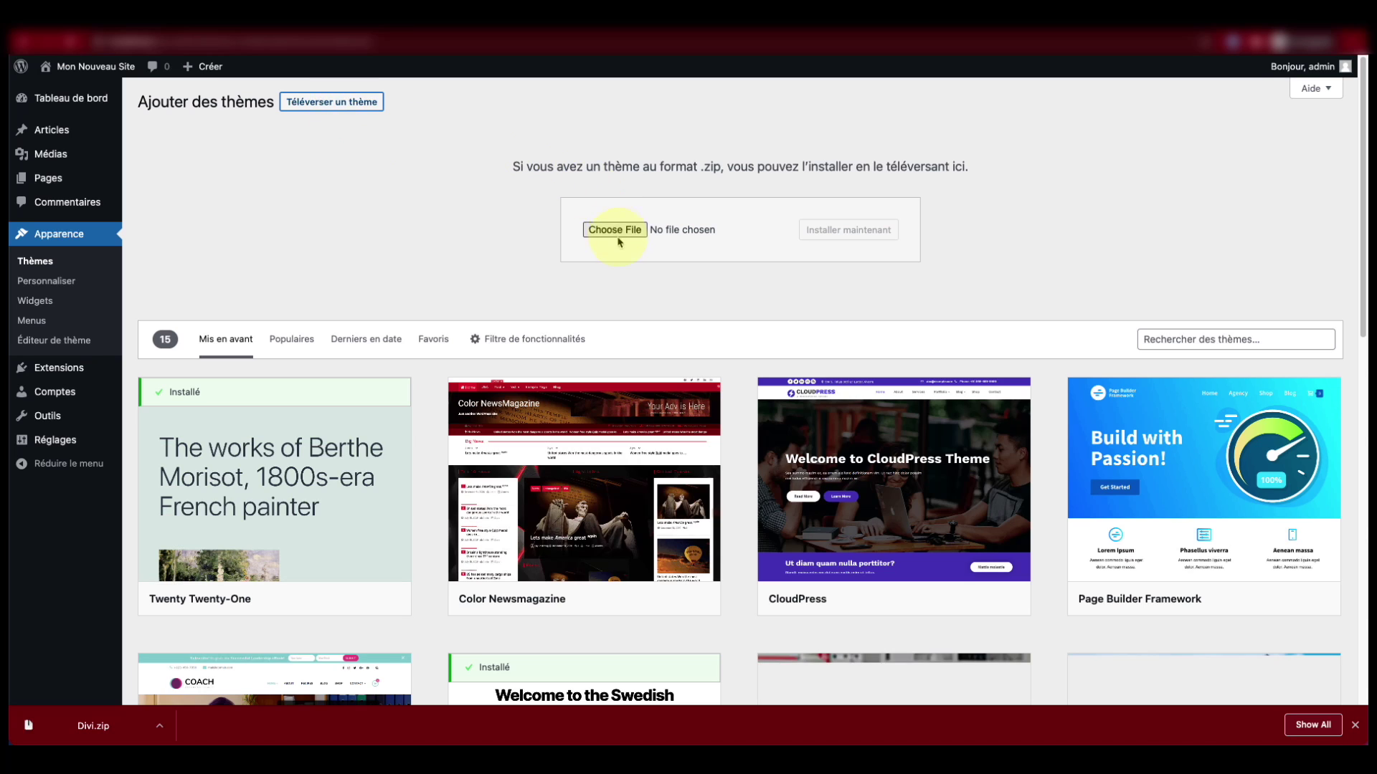
Step: Upload Divi.zip from the Downloads folder, then install and activate the Divi theme
left_click(616, 231)
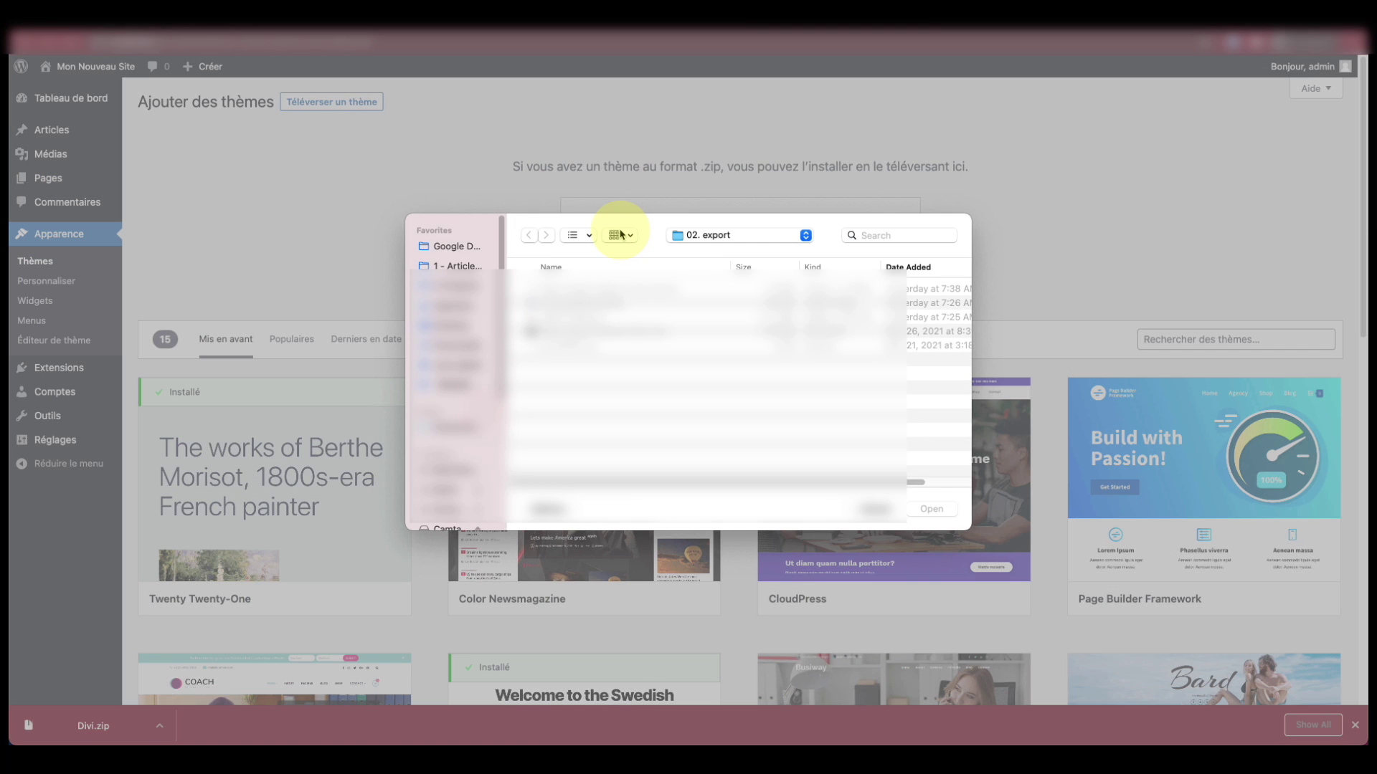
left_click(452, 345)
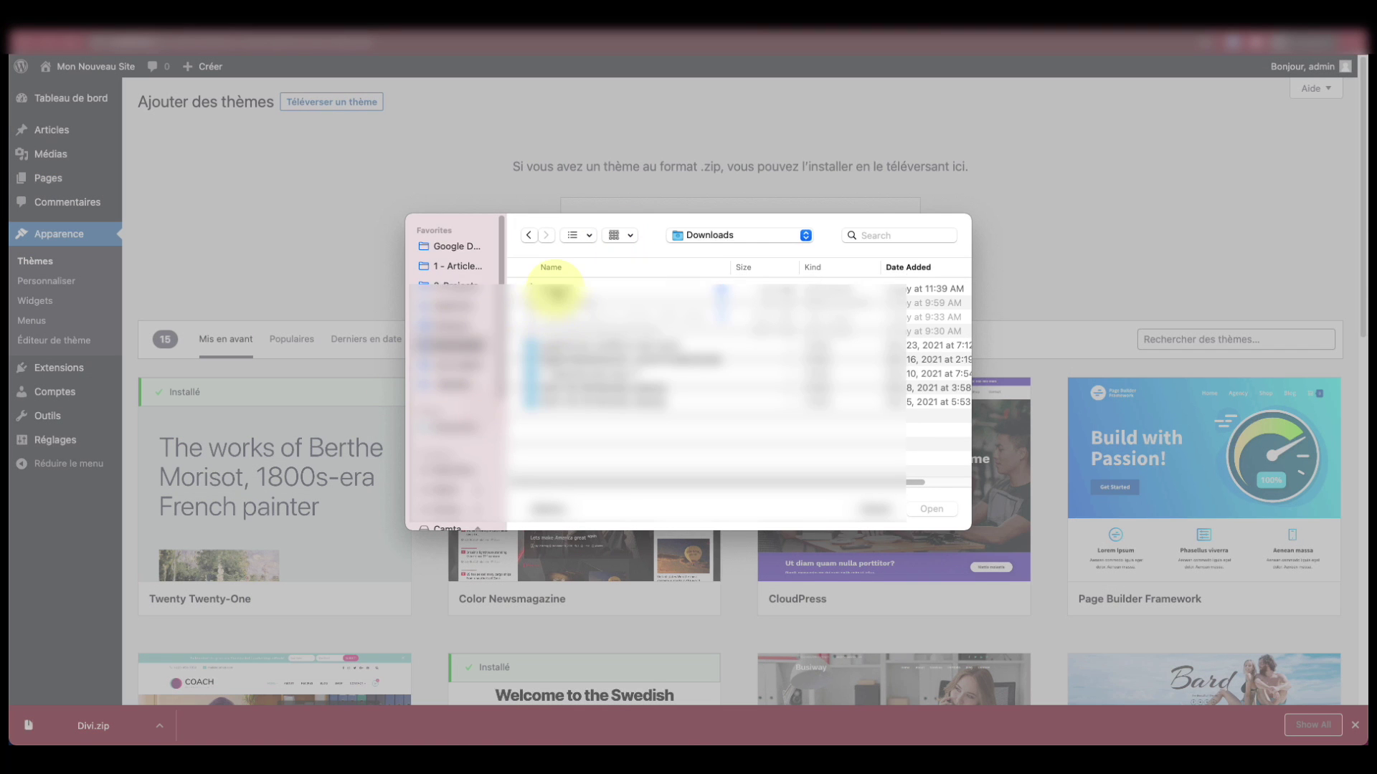
left_click(556, 289)
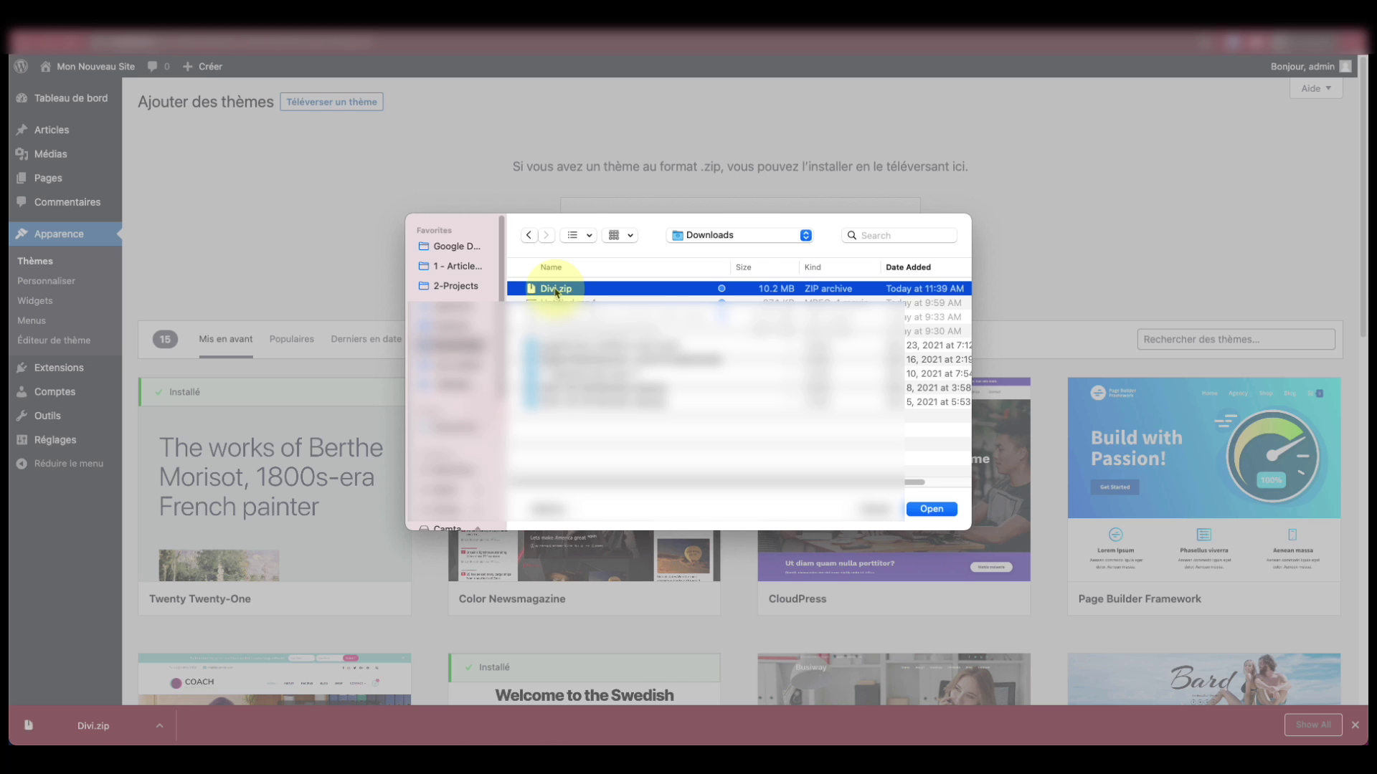
left_click(930, 509)
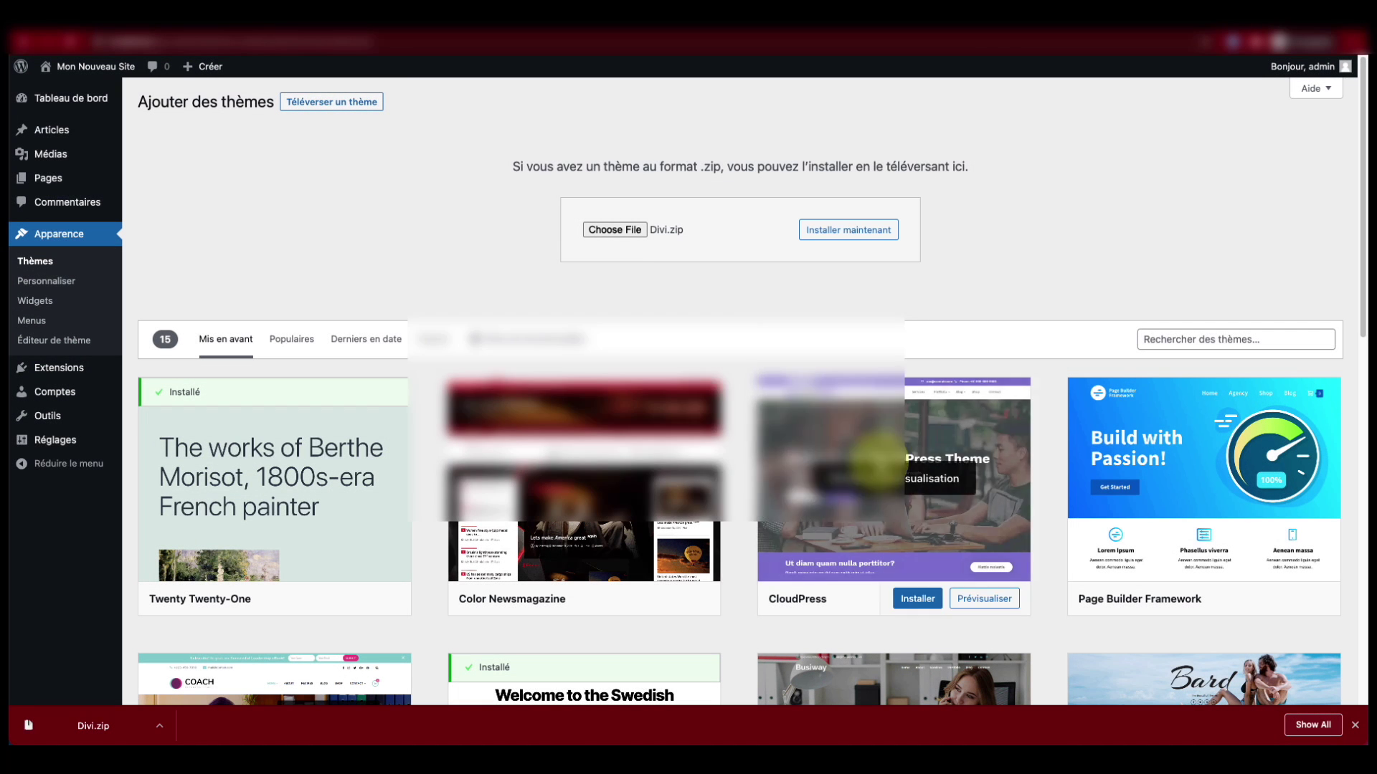
left_click(811, 228)
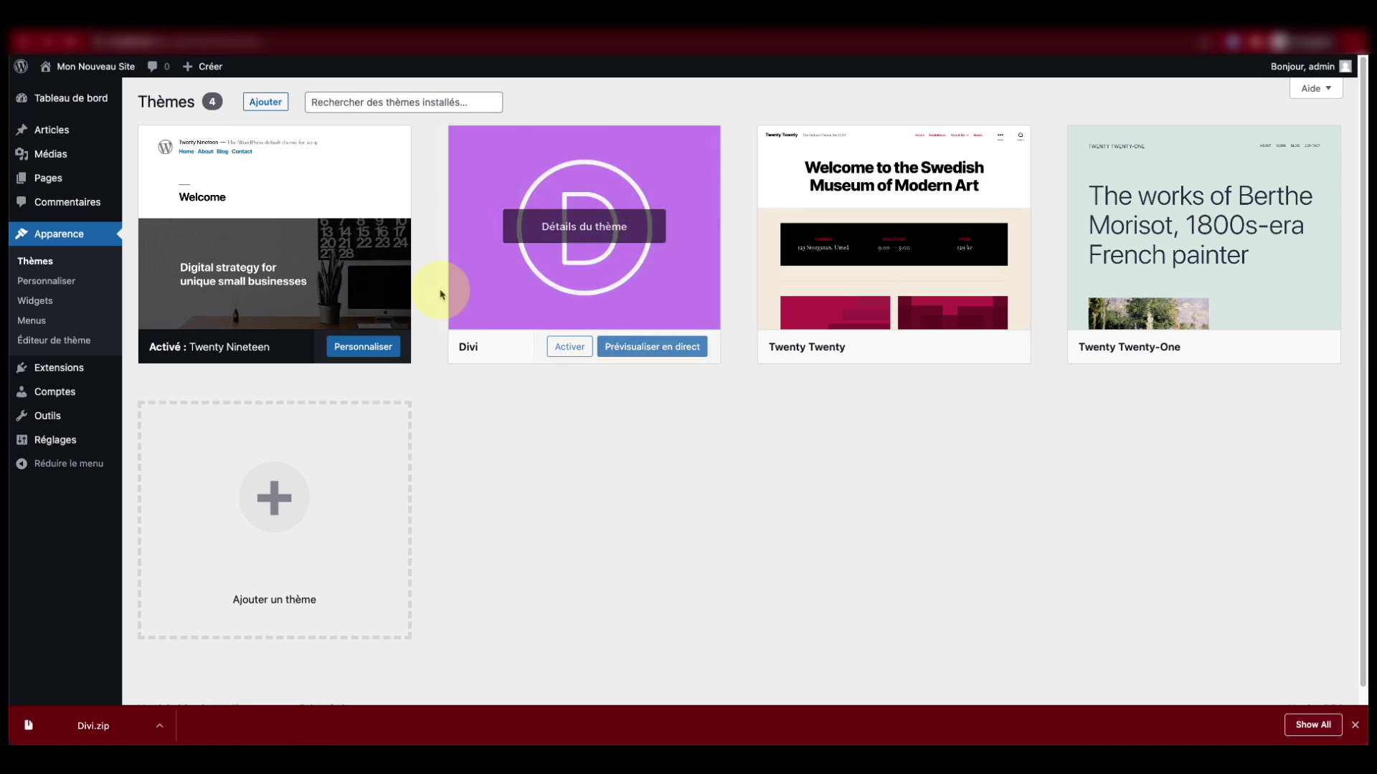
left_click(571, 349)
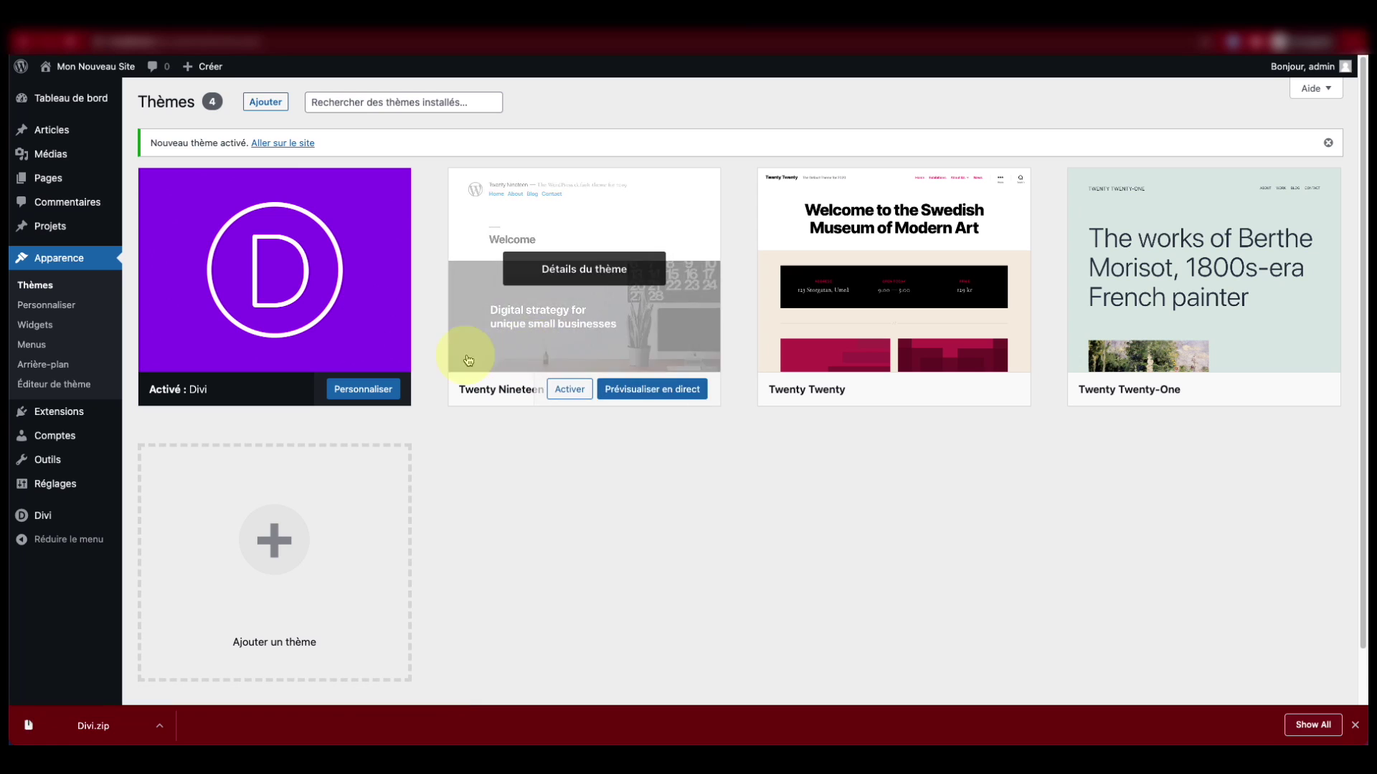
Step: Open the Divi theme options and review the general settings, including social icons, profile URLs, article counts and date format
mouse_move(43, 520)
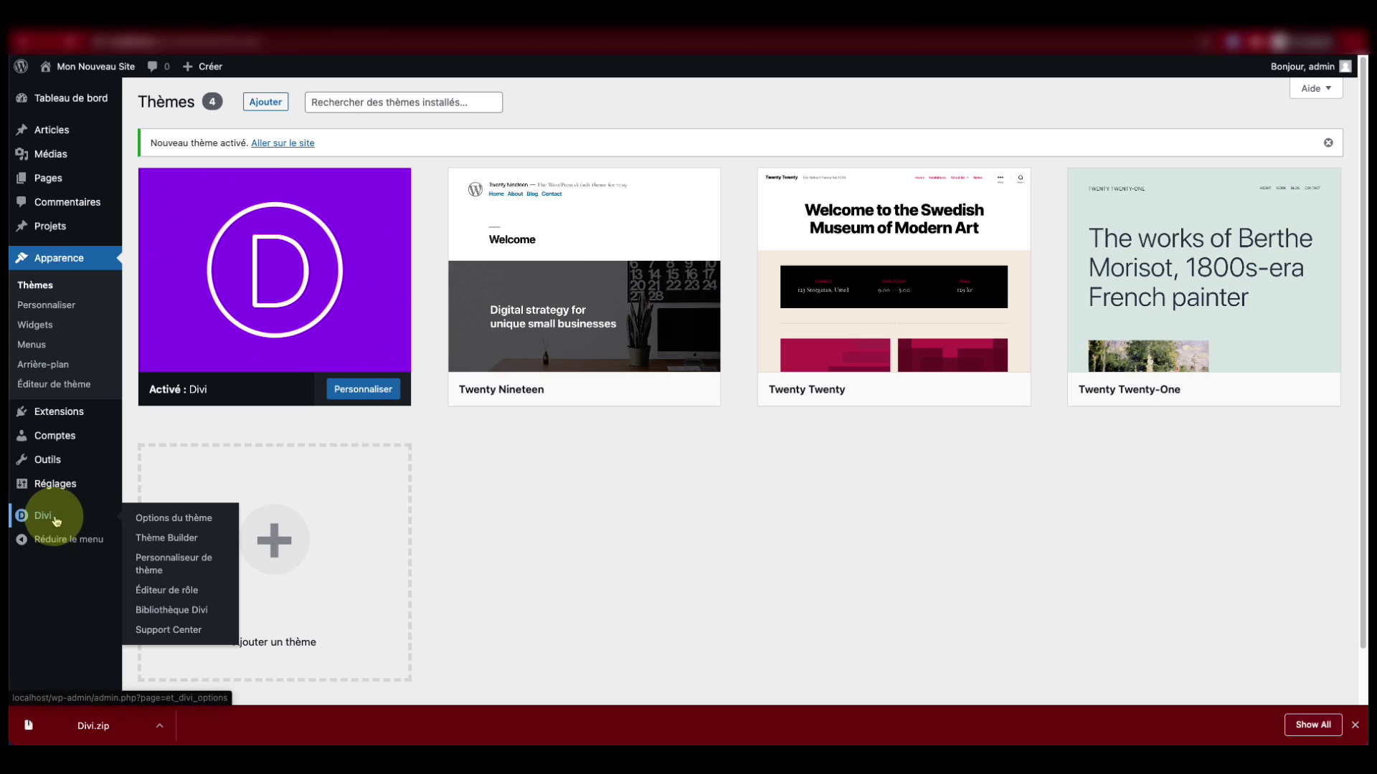
left_click(161, 522)
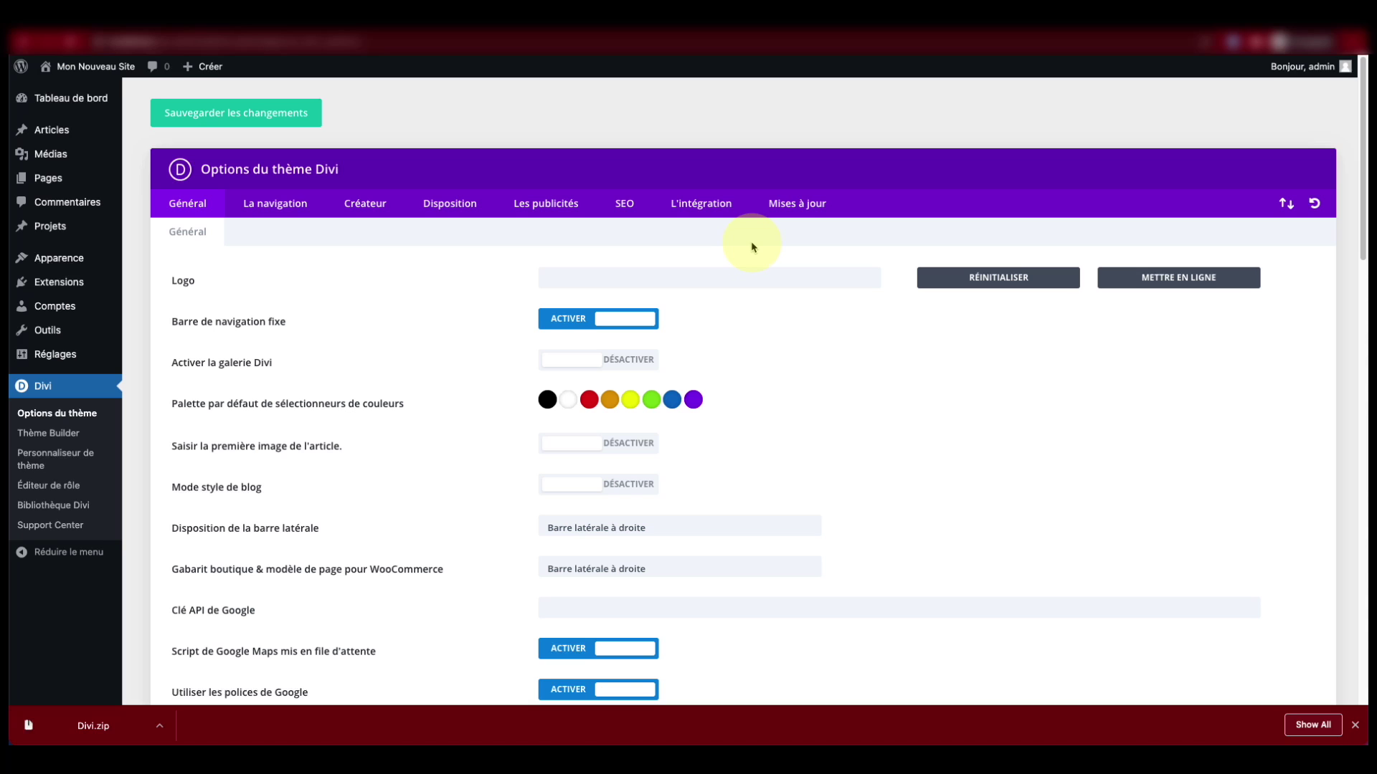
scroll(493, 495, "down", 8)
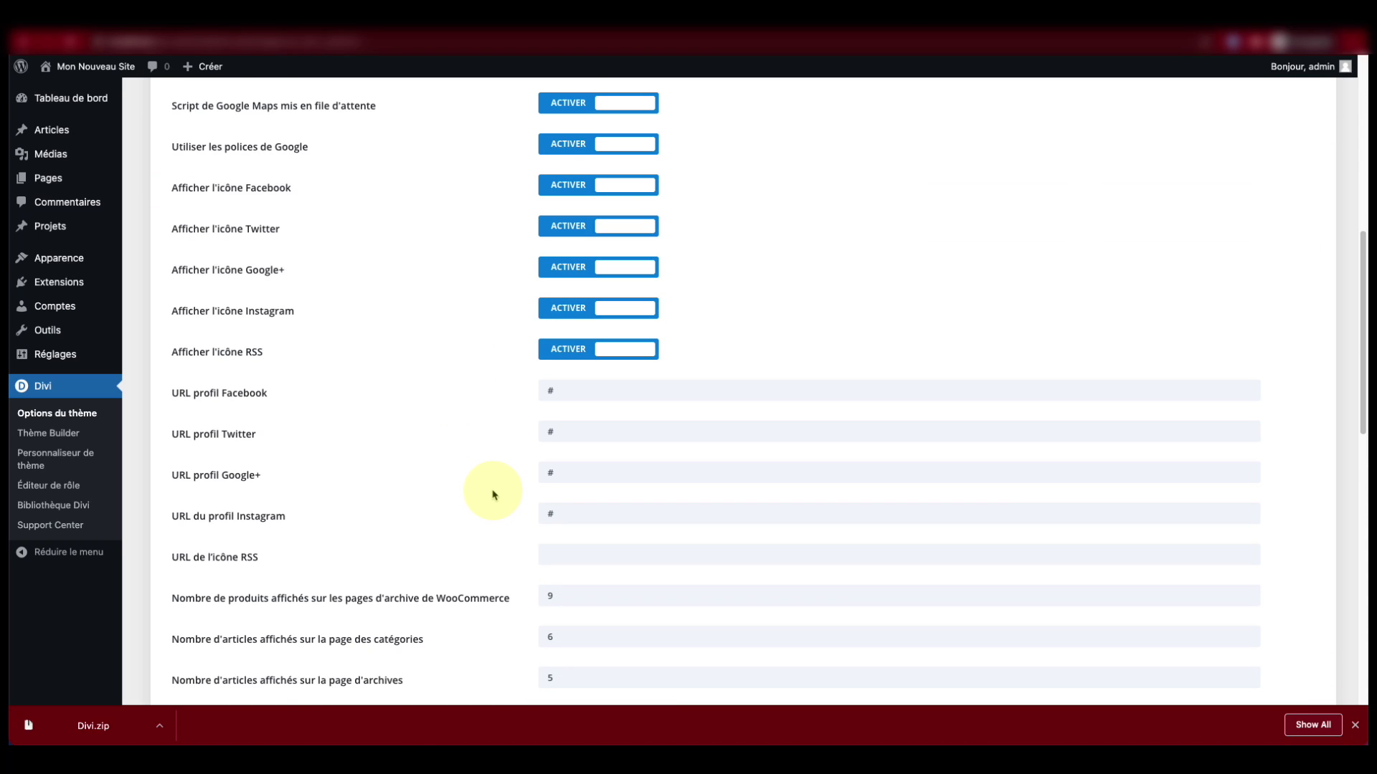
scroll(493, 495, "down", 5)
scroll(444, 459, "up", 3)
left_click_drag(191, 212, 267, 212)
left_click(222, 273)
scroll(359, 476, "down", 2)
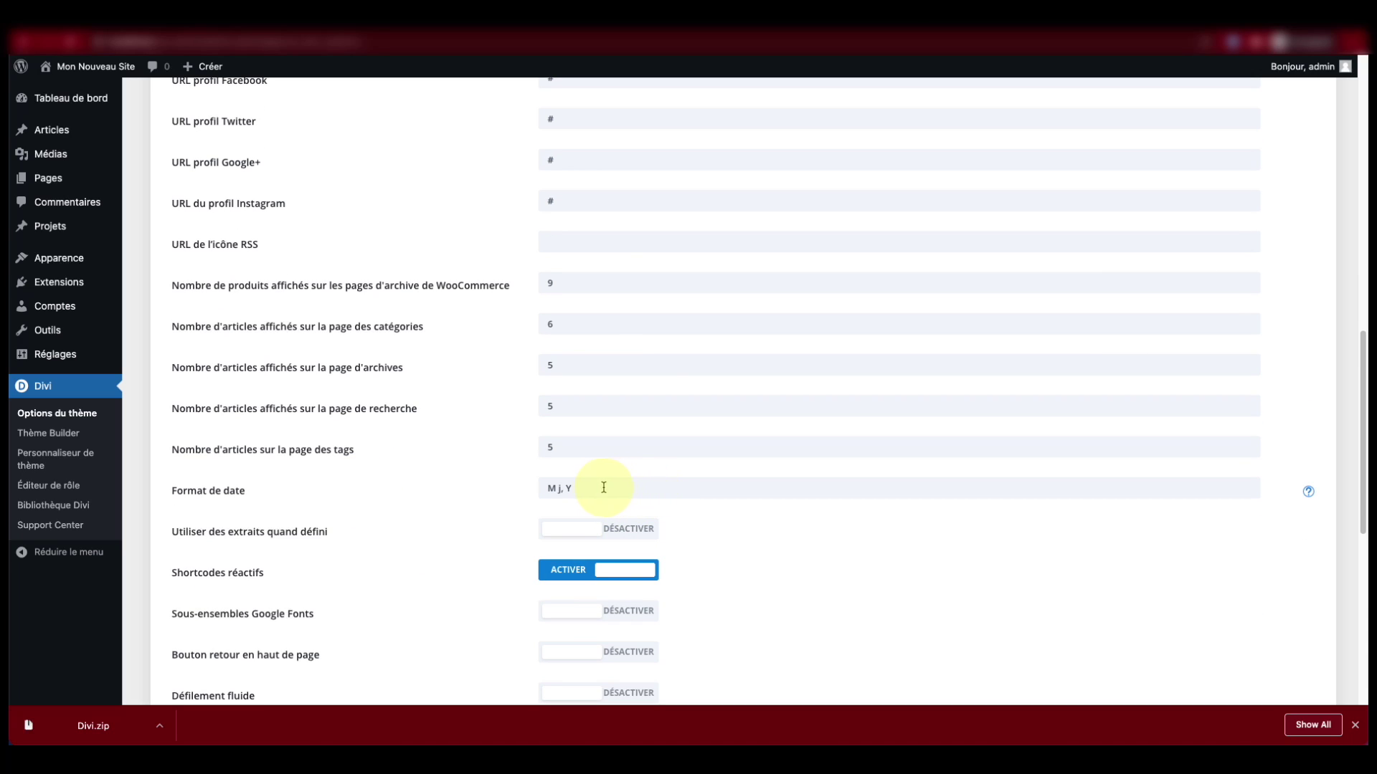
scroll(592, 484, "up", 12)
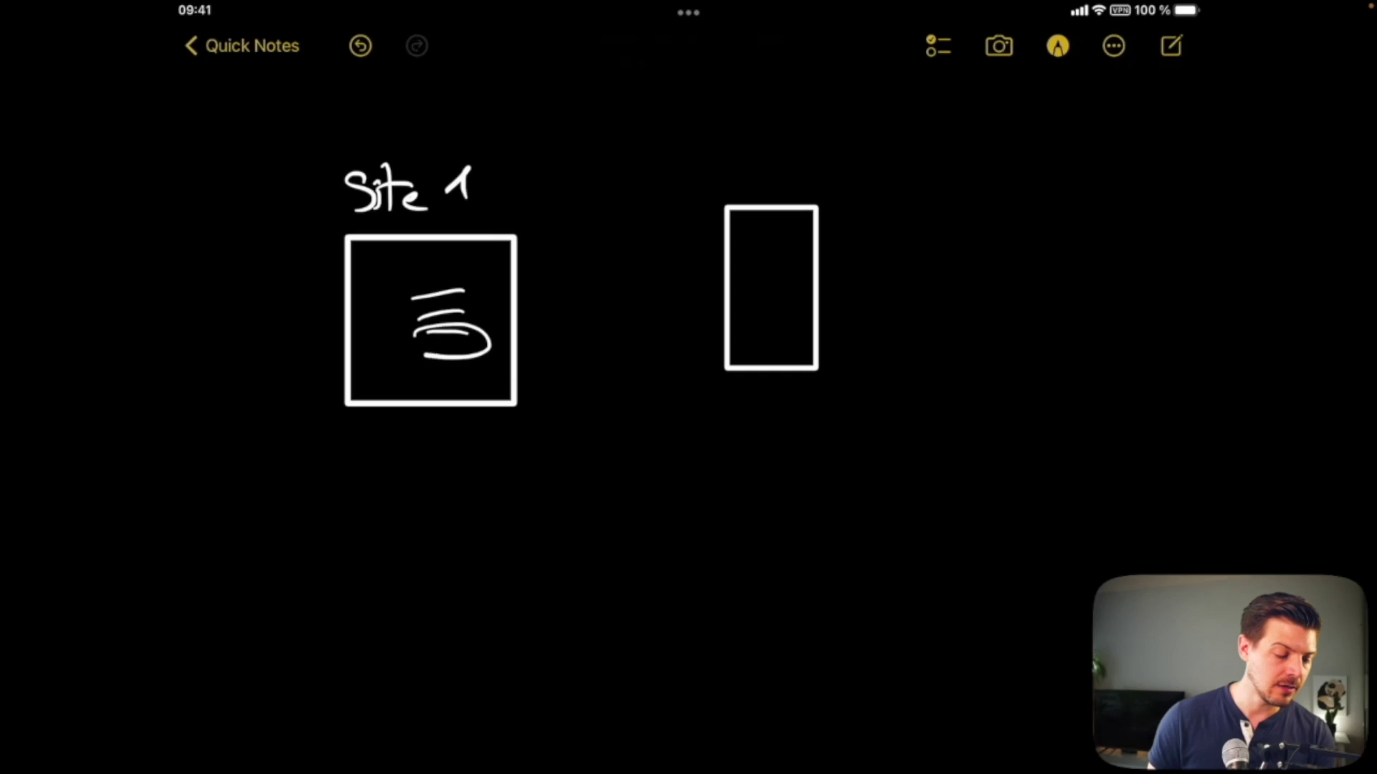
mouse_move(491, 330)
left_mouse_down()
mouse_move(553, 282)
mouse_move(691, 258)
mouse_move(680, 277)
left_mouse_up()
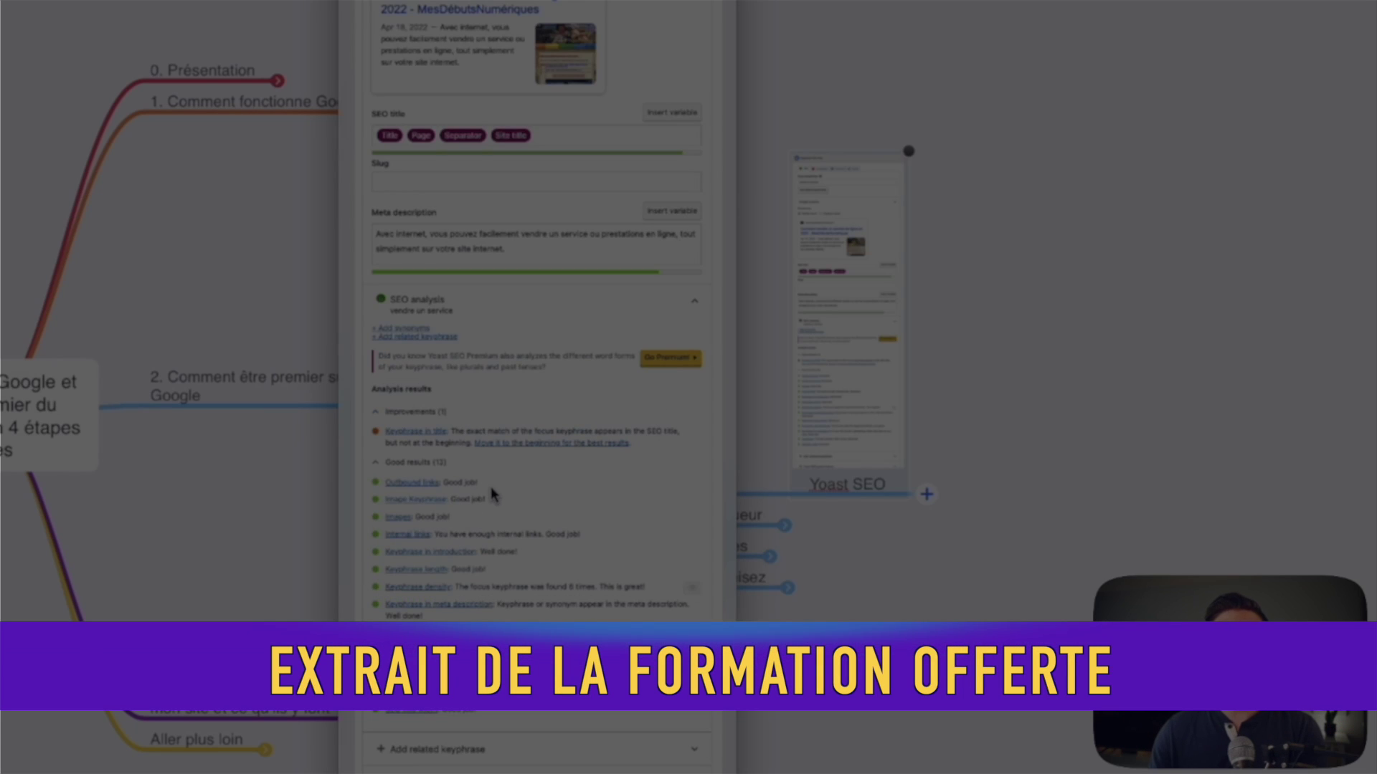
left_click(493, 495)
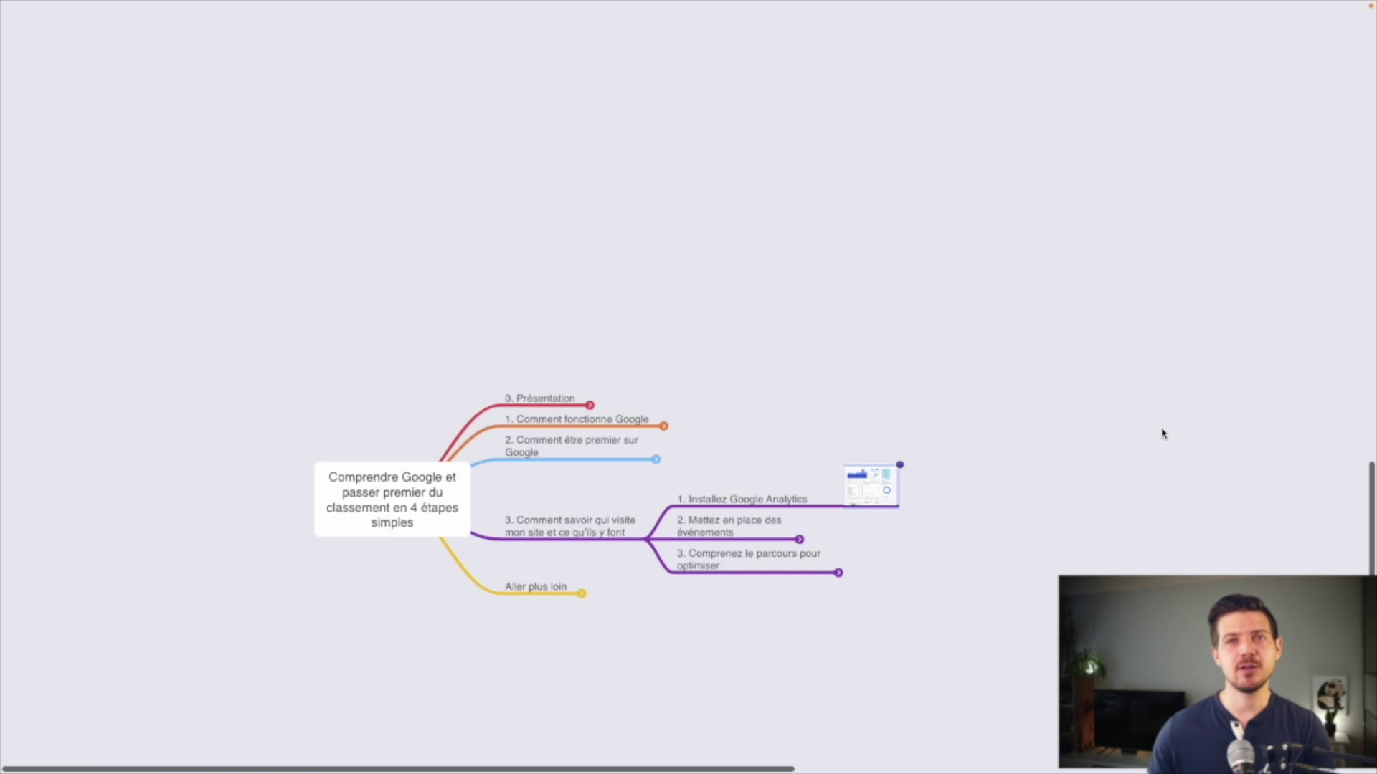
left_click(870, 485)
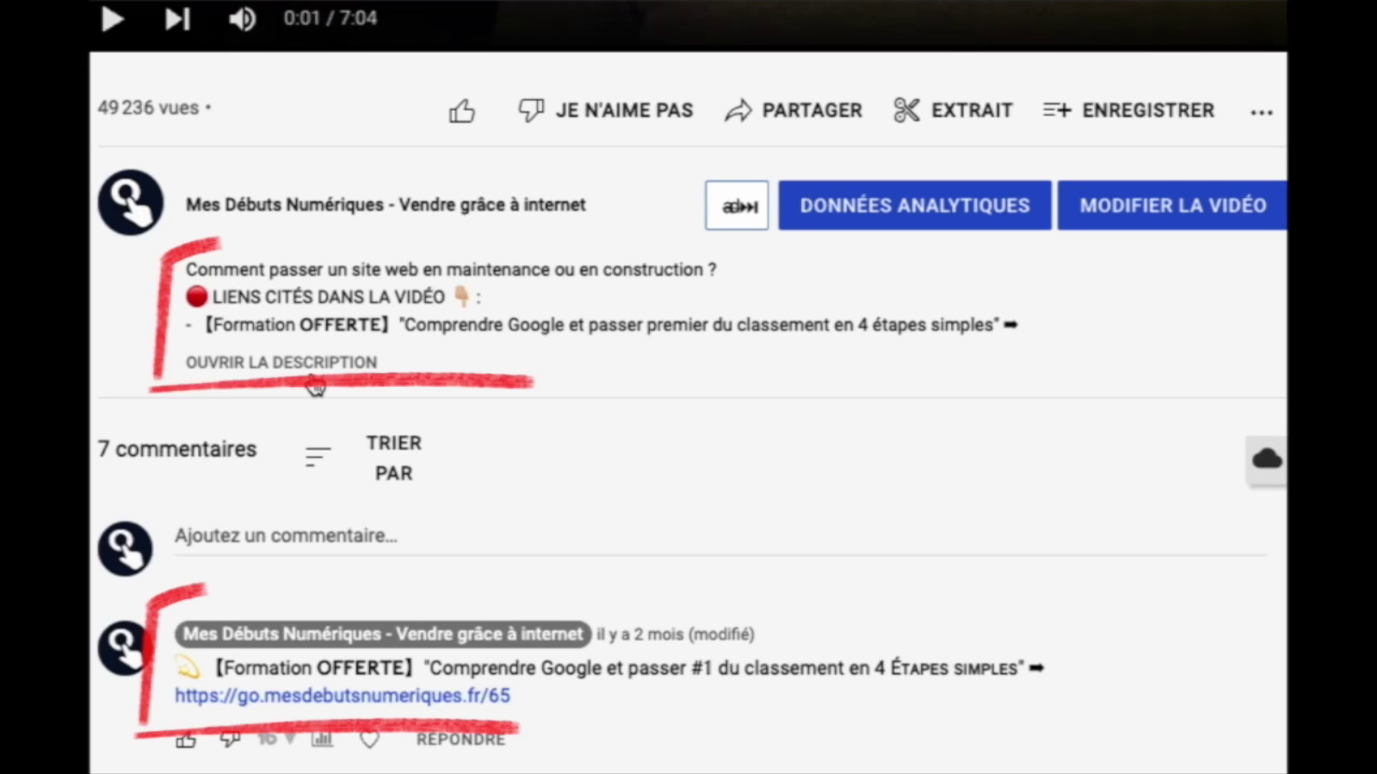
left_click(313, 379)
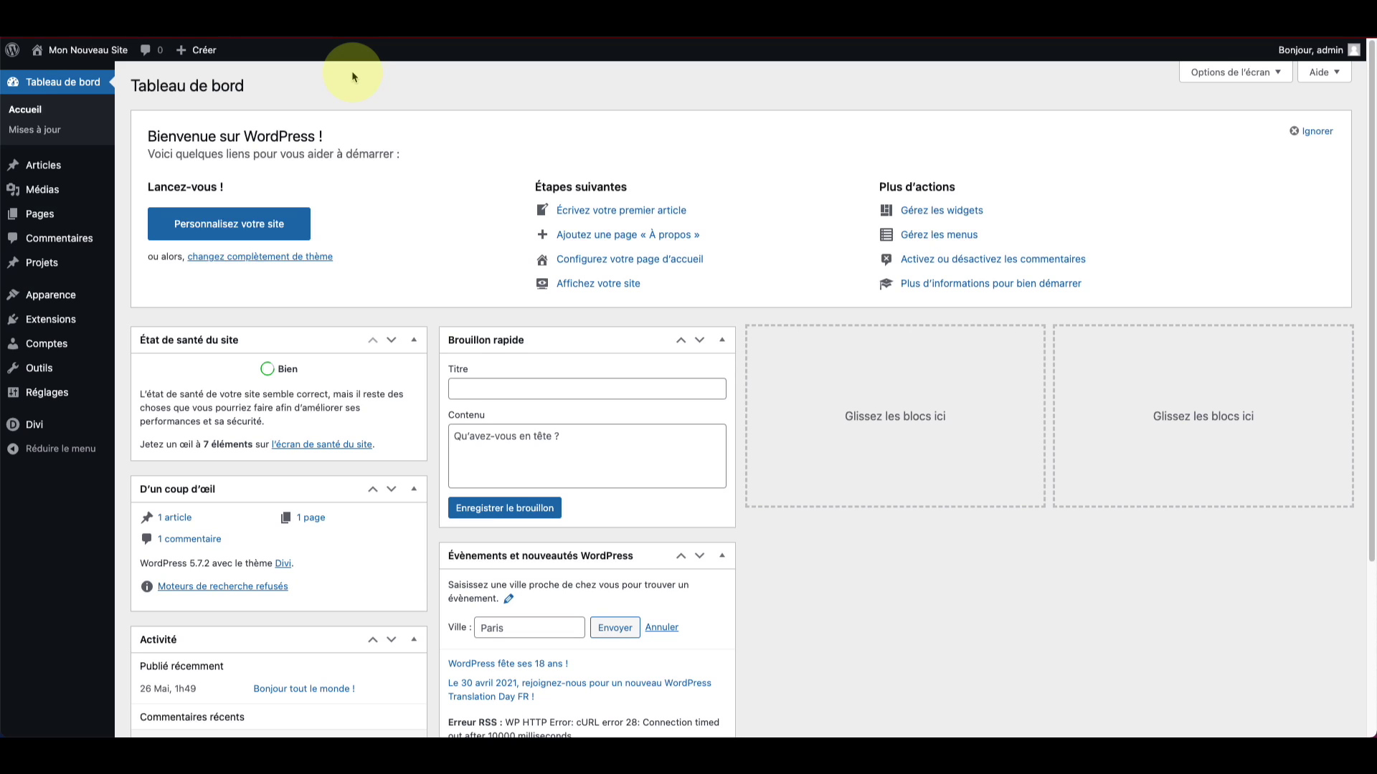
Step: Add a new page, open it in the Divi Builder and start building from the welcome dialog
mouse_move(52, 216)
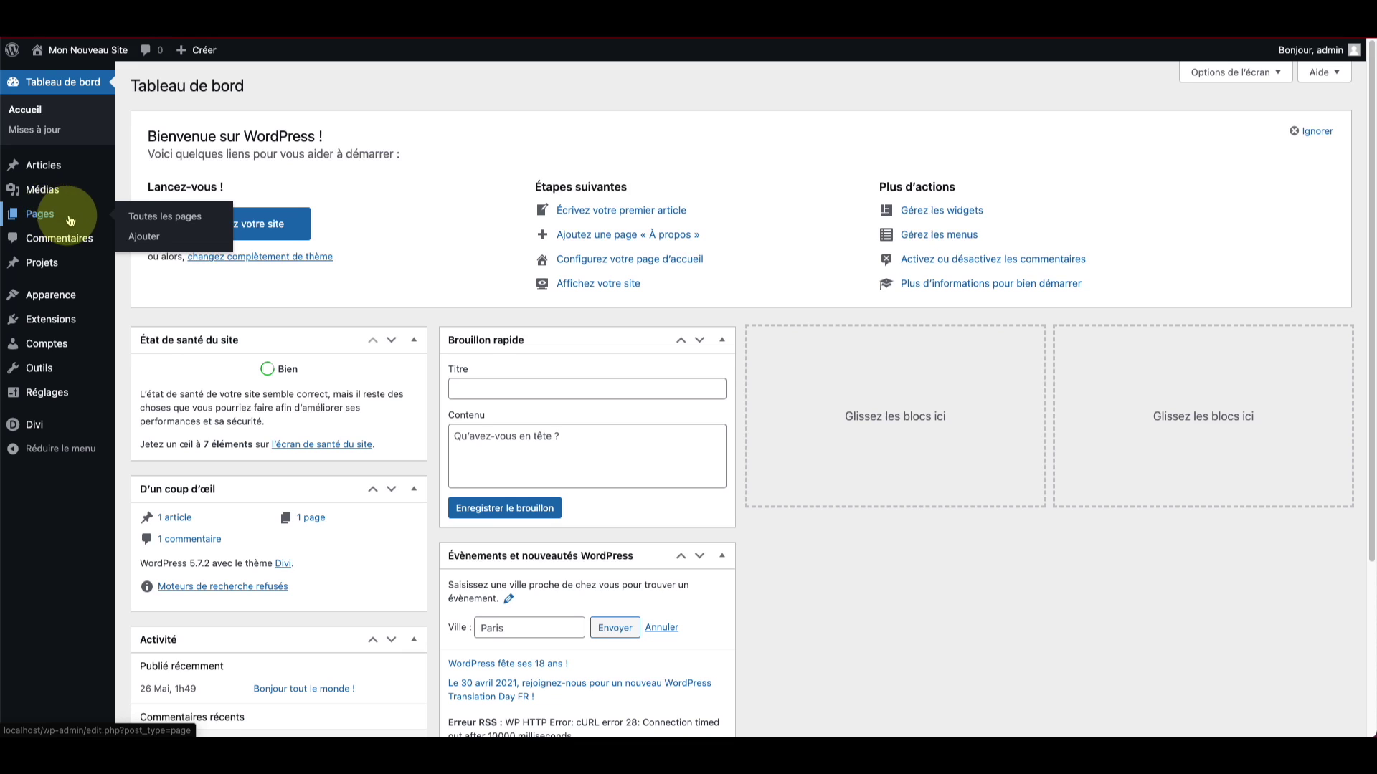
left_click(141, 241)
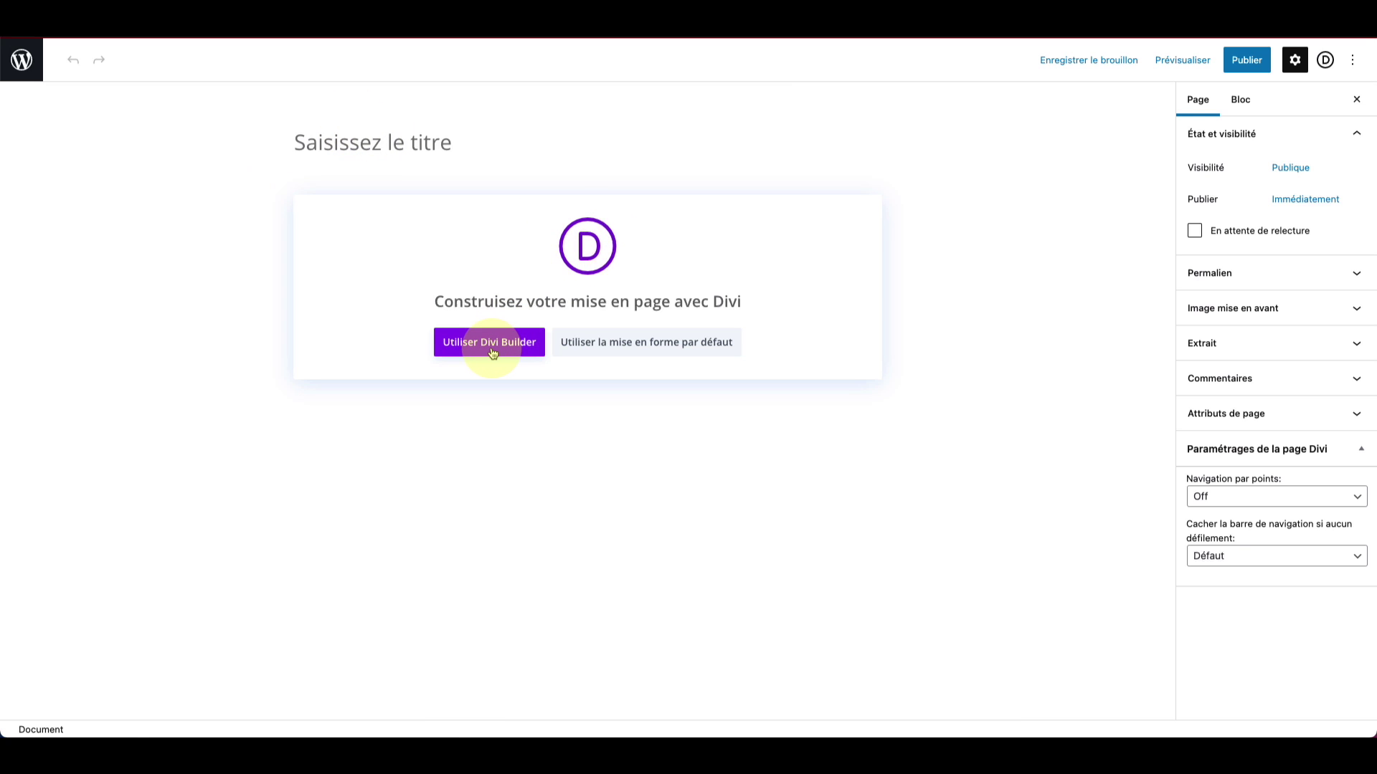
left_click(493, 352)
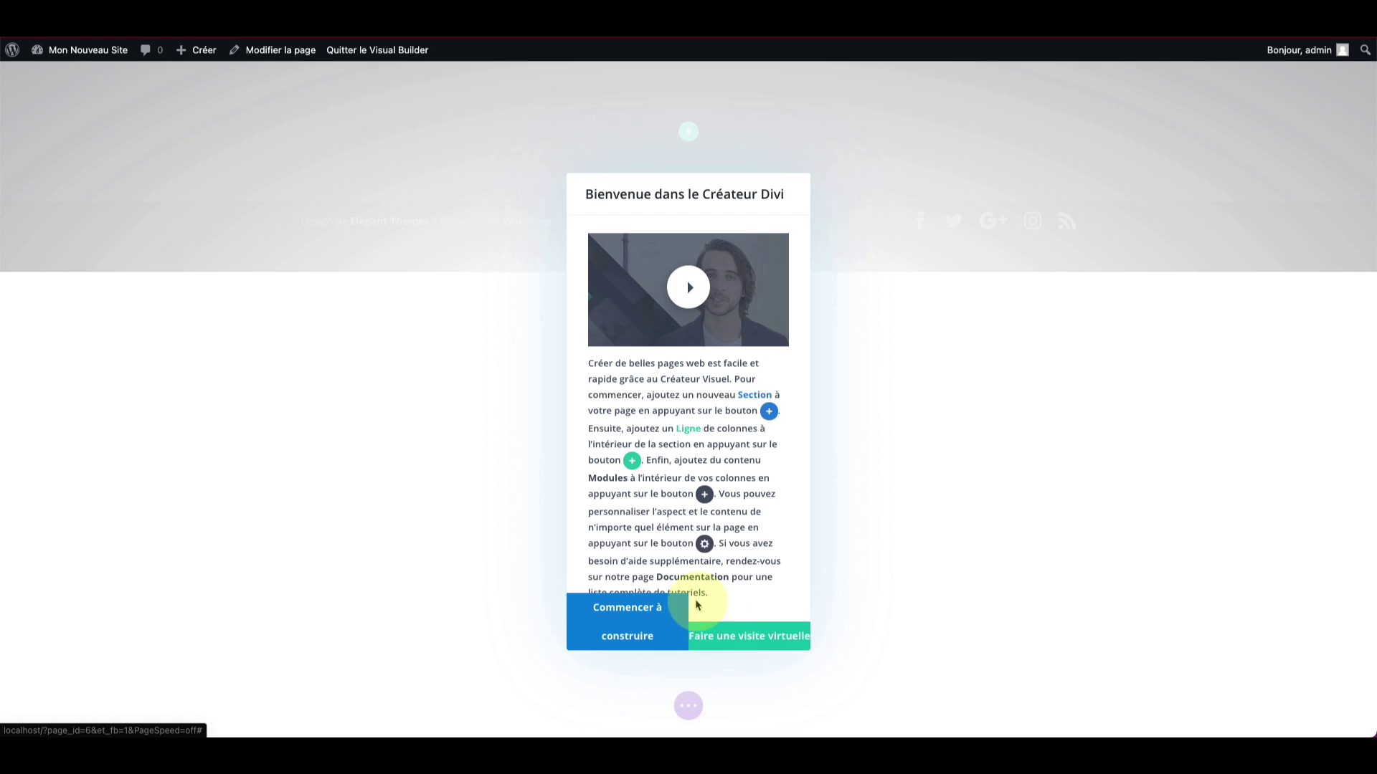
left_click(622, 626)
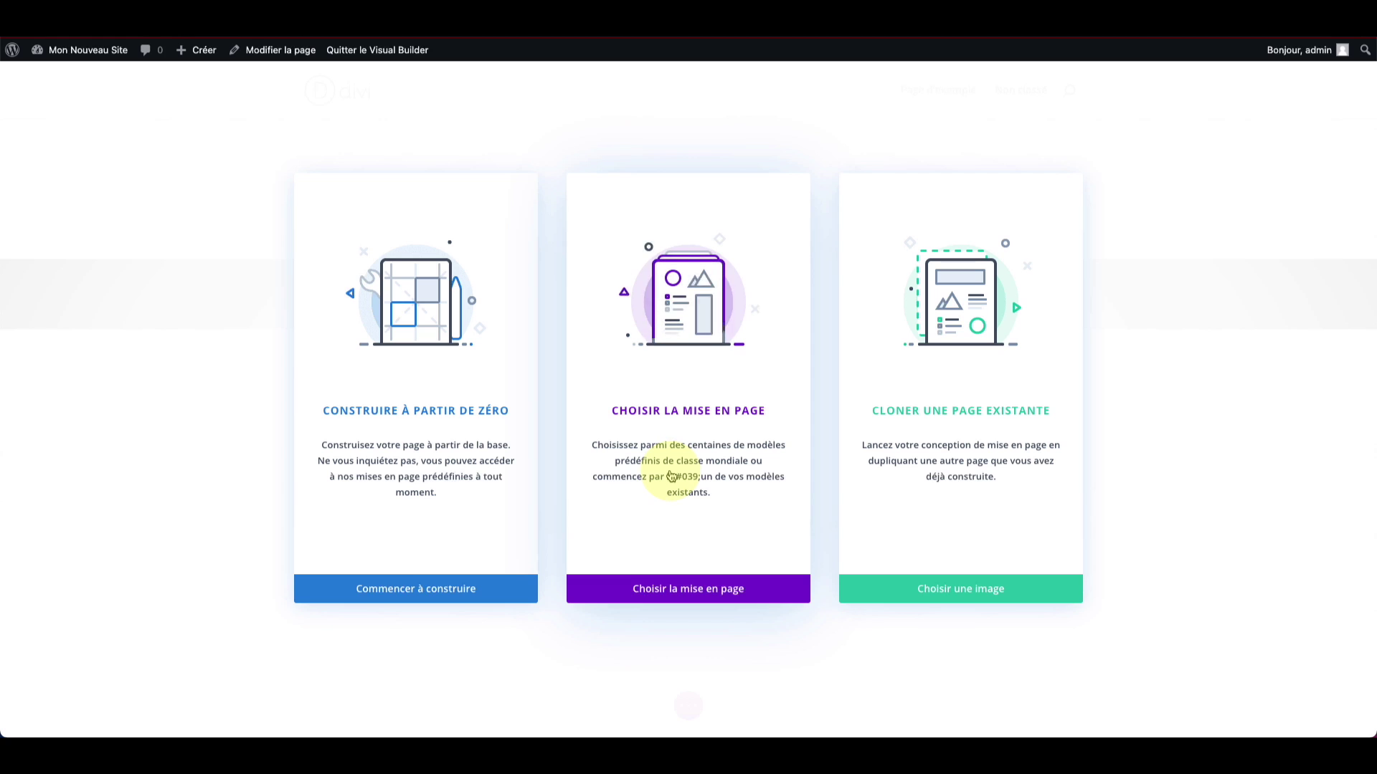
Step: Open the premade layout library and preview the About and Blog layouts of the Restaurant pack
left_click(667, 589)
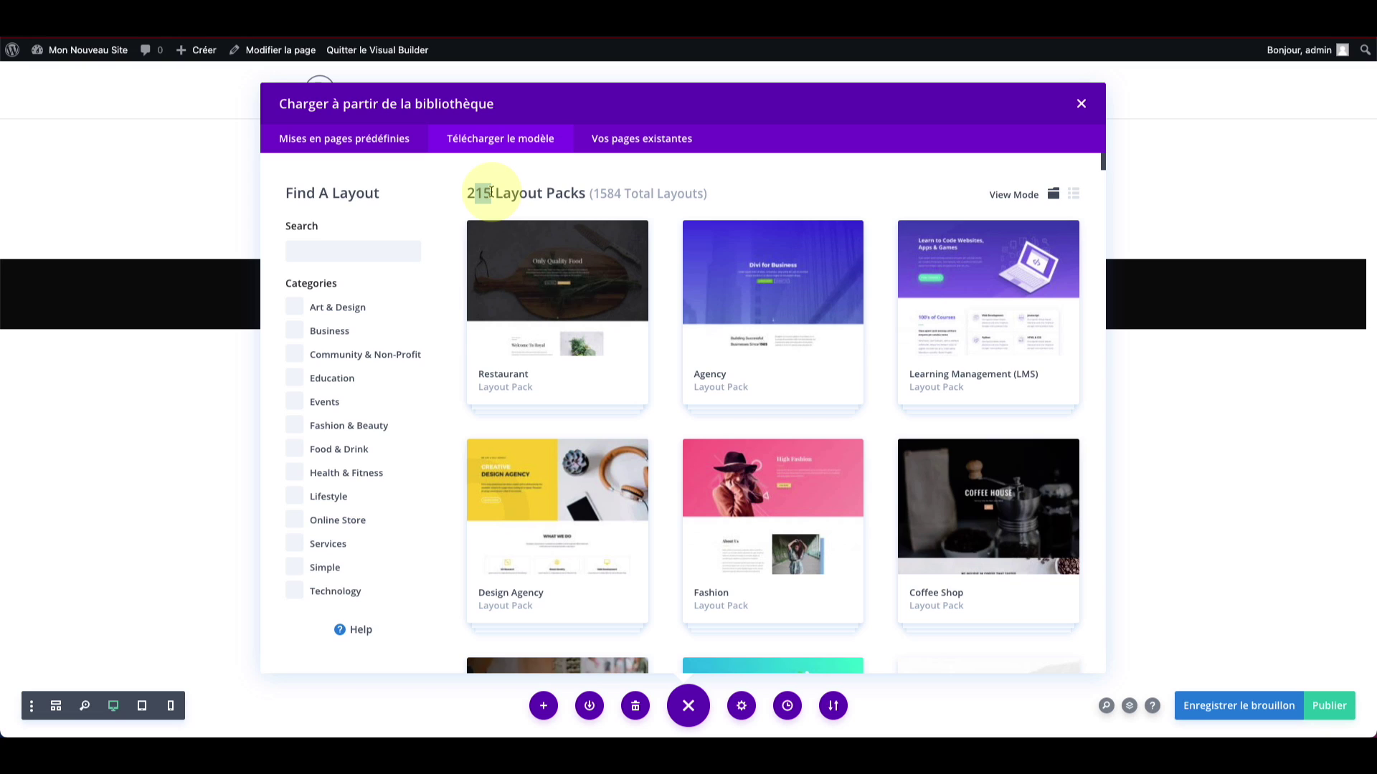
double_click(600, 191)
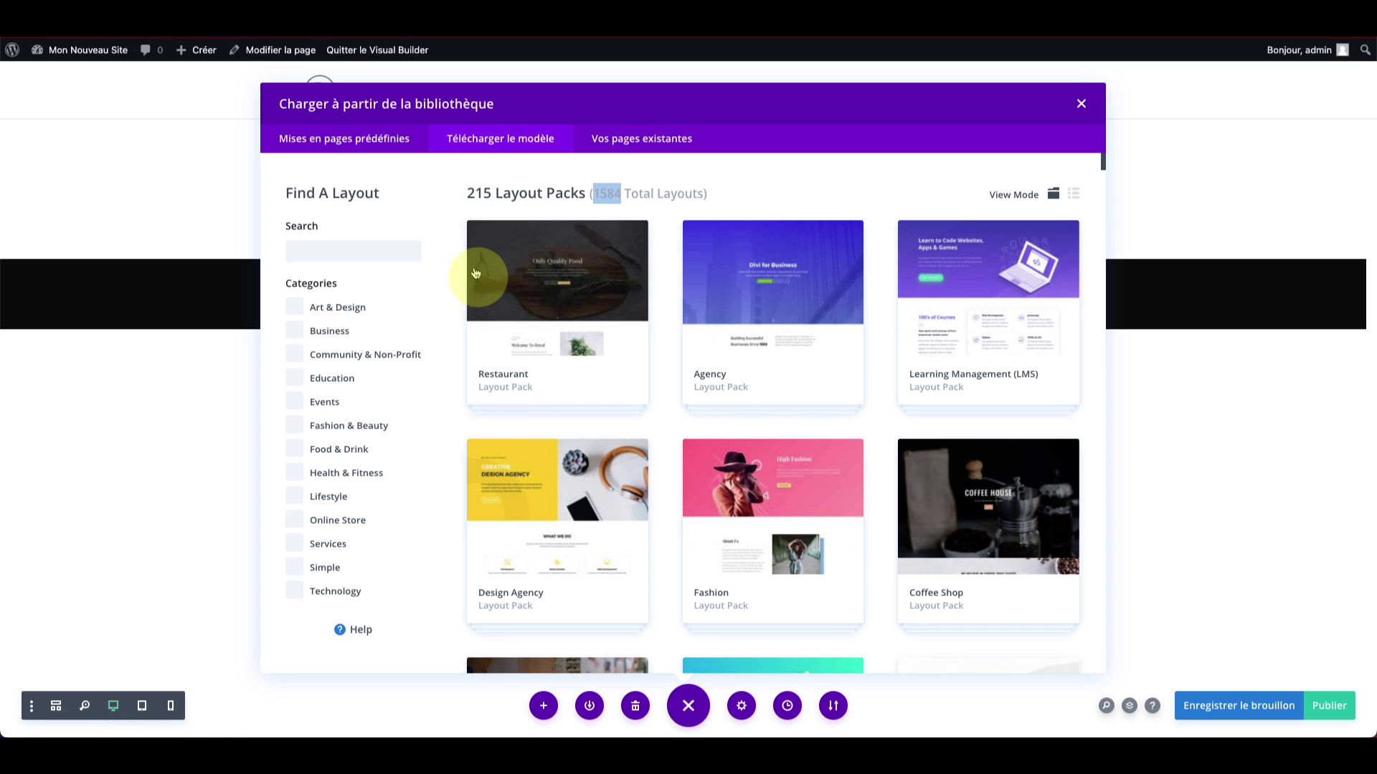
left_click(532, 306)
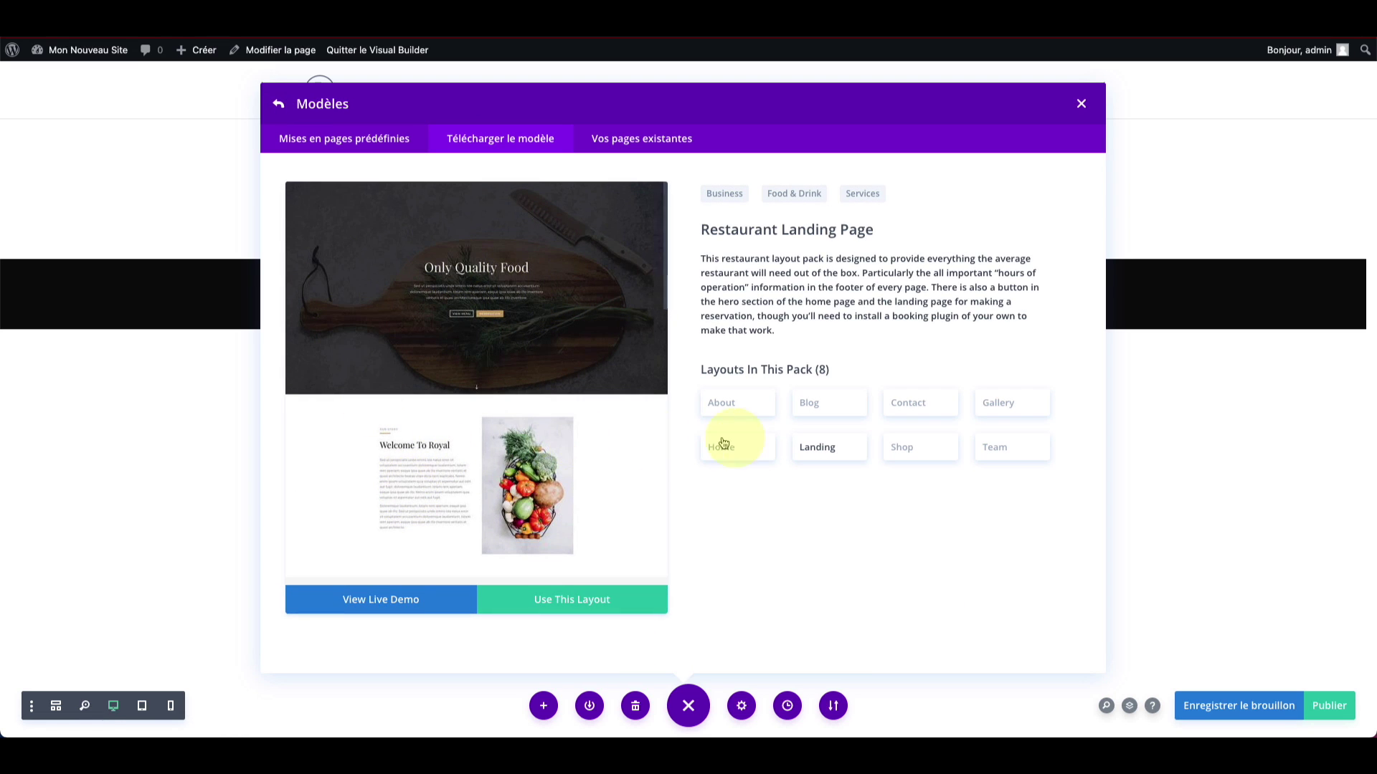
left_click(772, 430)
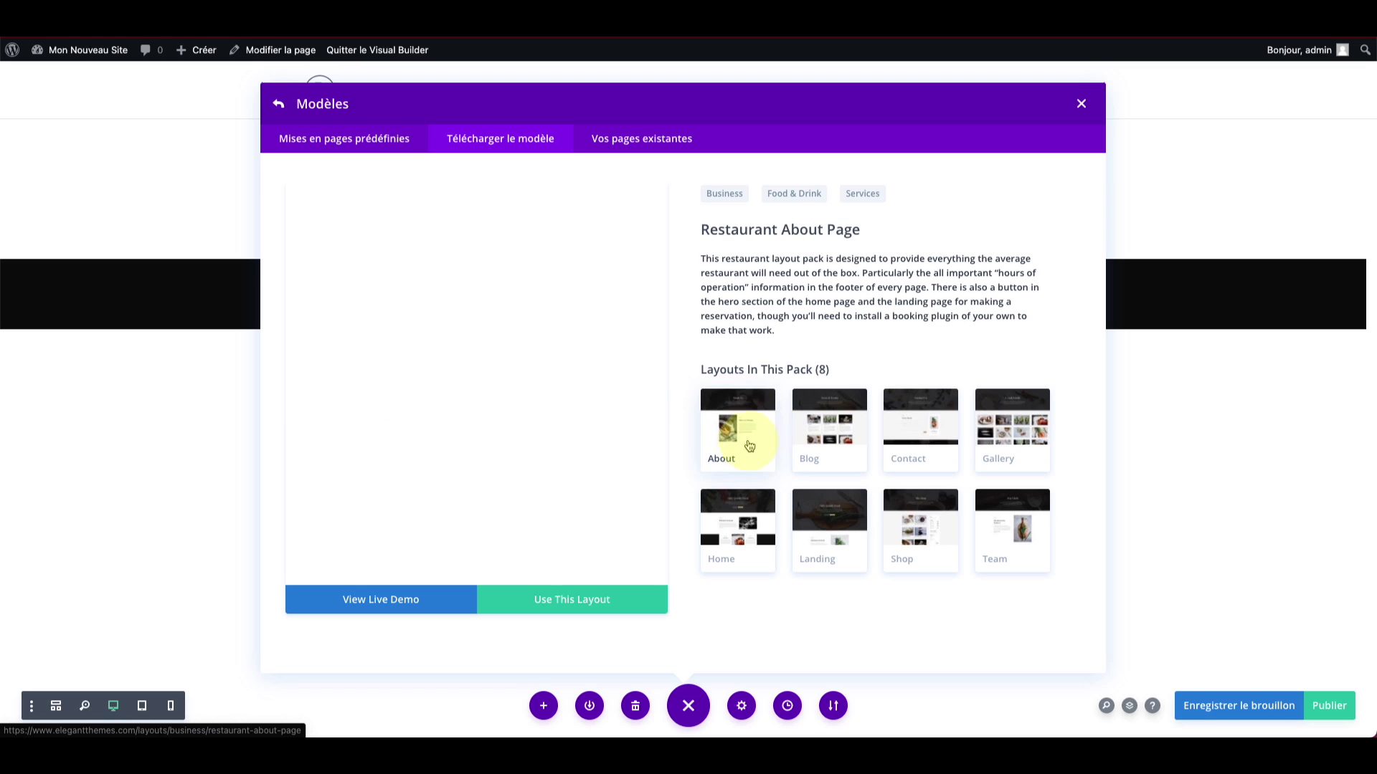
left_click(811, 422)
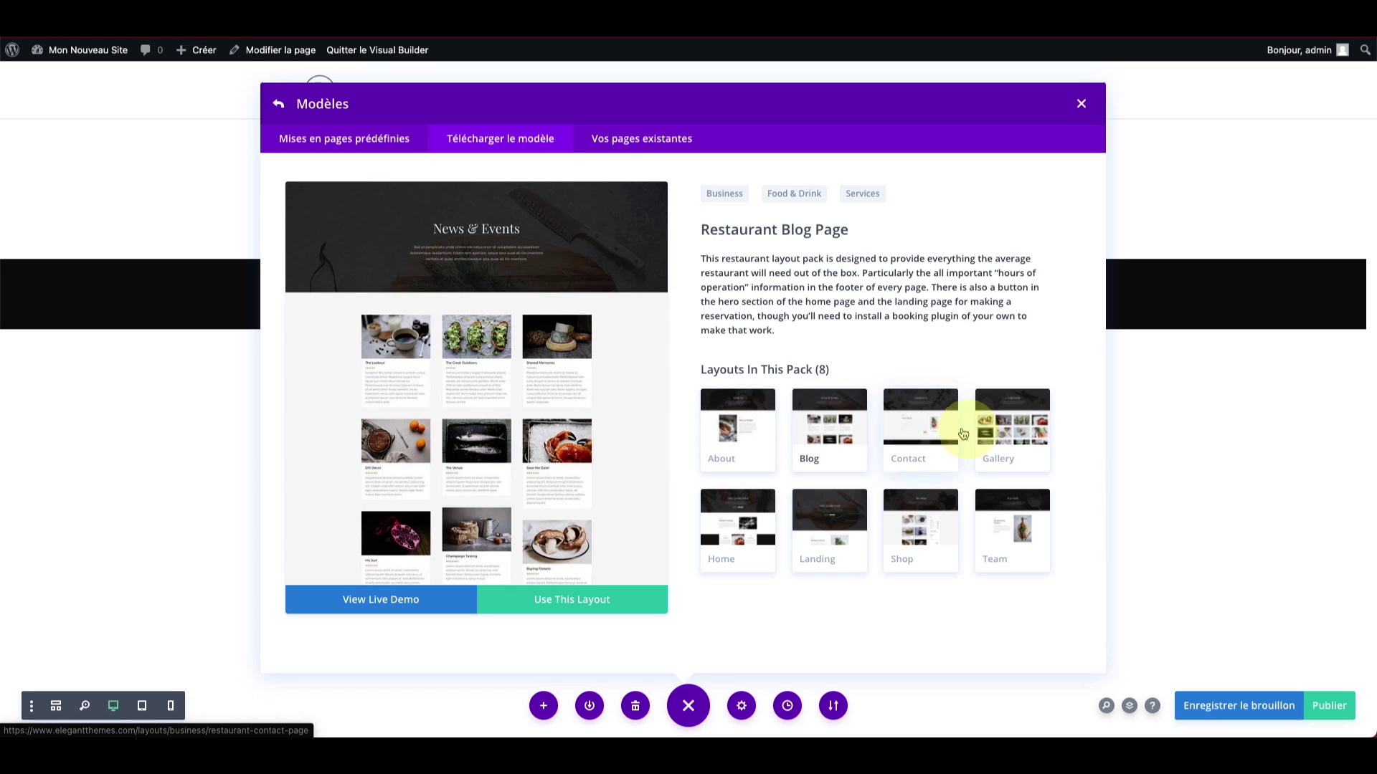
left_click(279, 106)
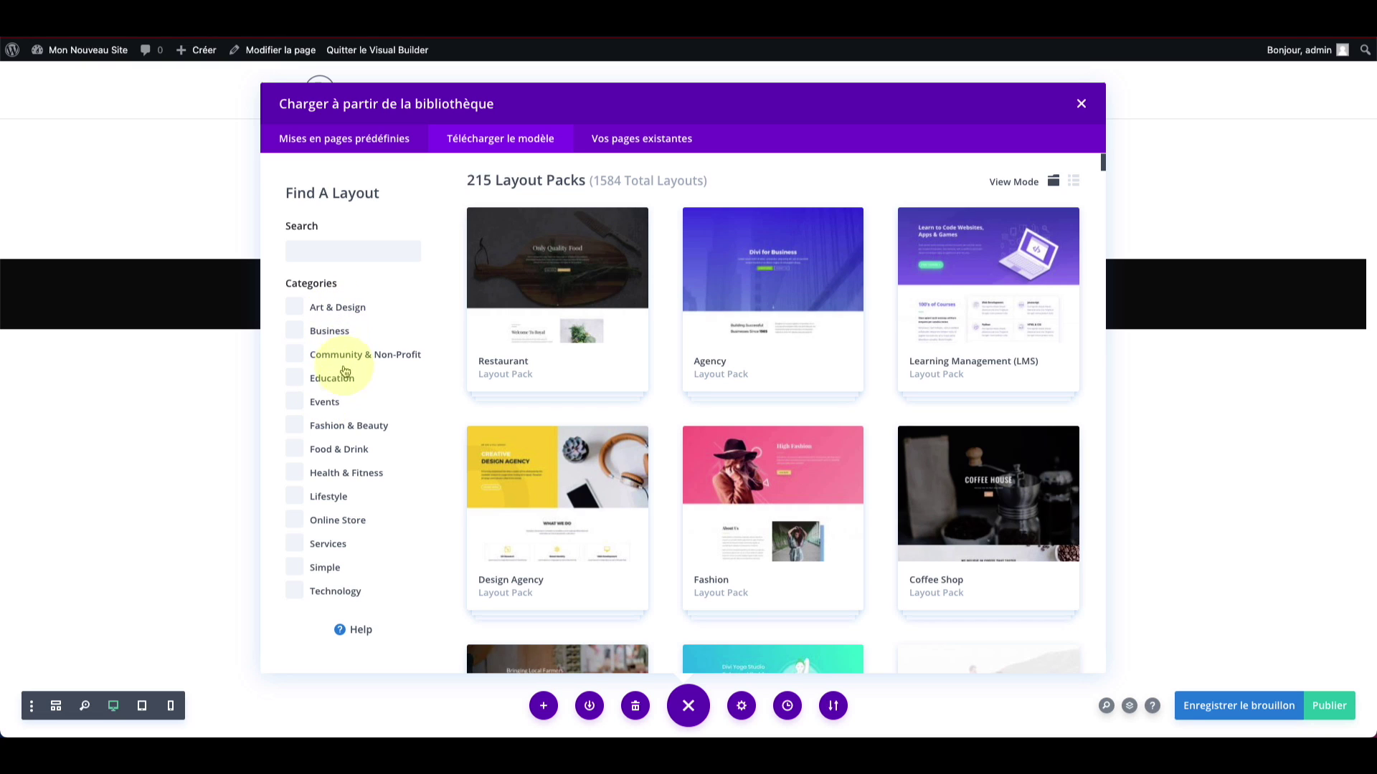
Step: Filter the layout packs by Services, Simple and Community & Non-Profit and open the SaaS Company pack
left_click(318, 542)
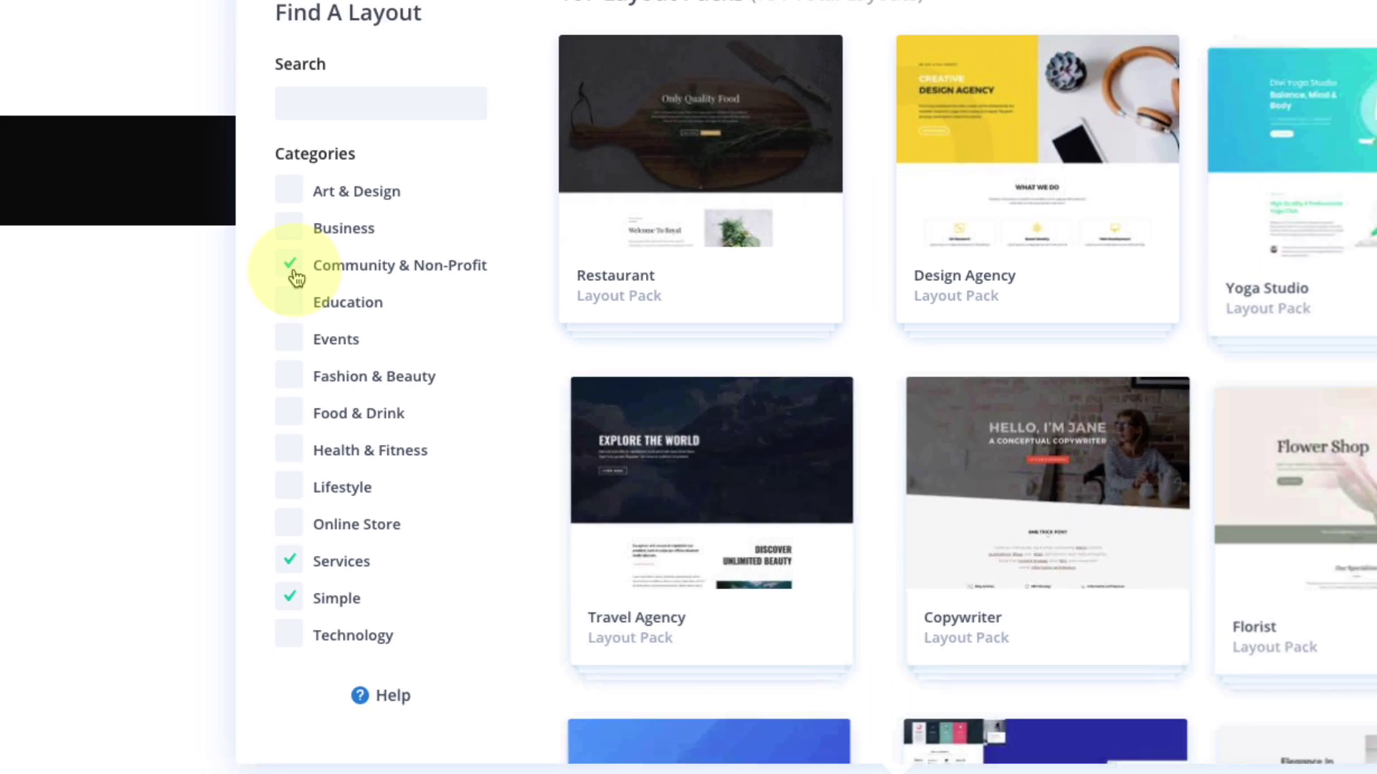
left_click(287, 197)
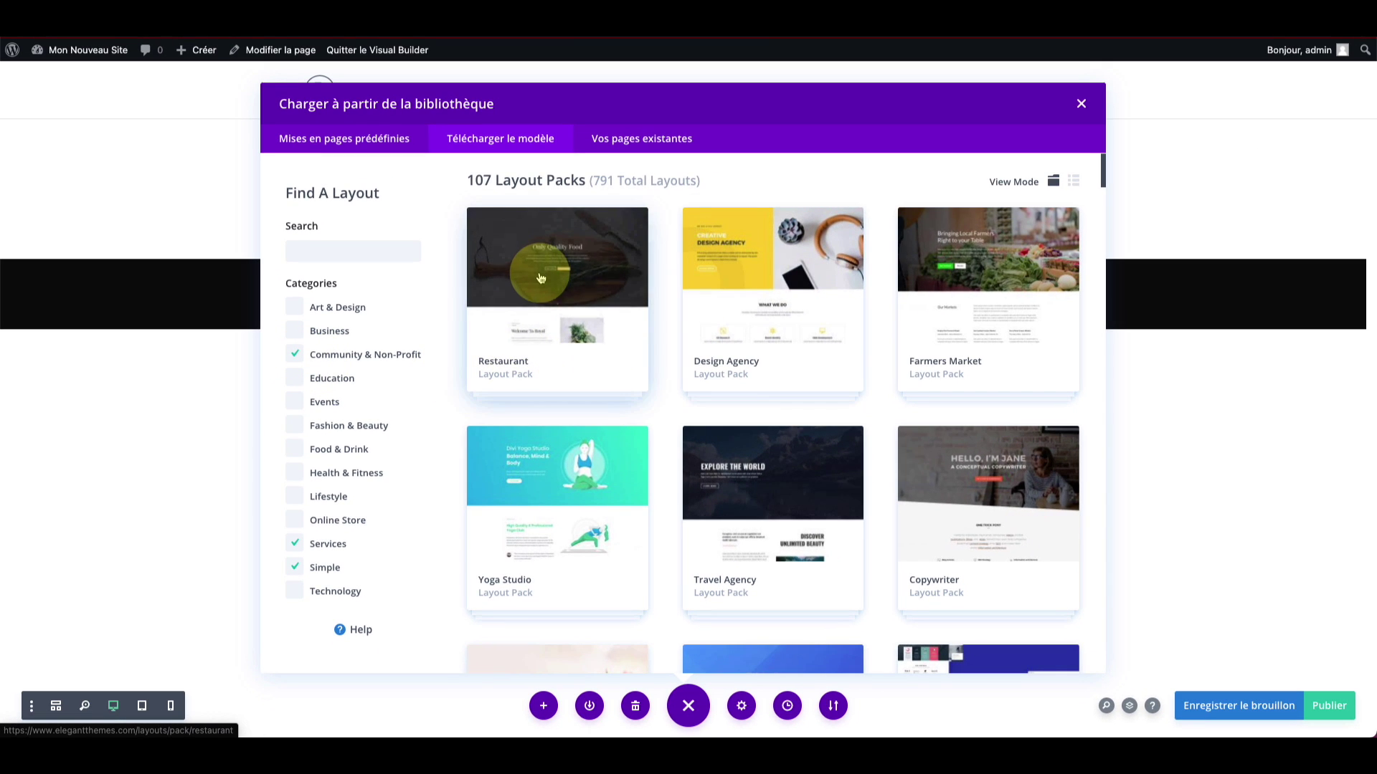
scroll(788, 315, "down", 1)
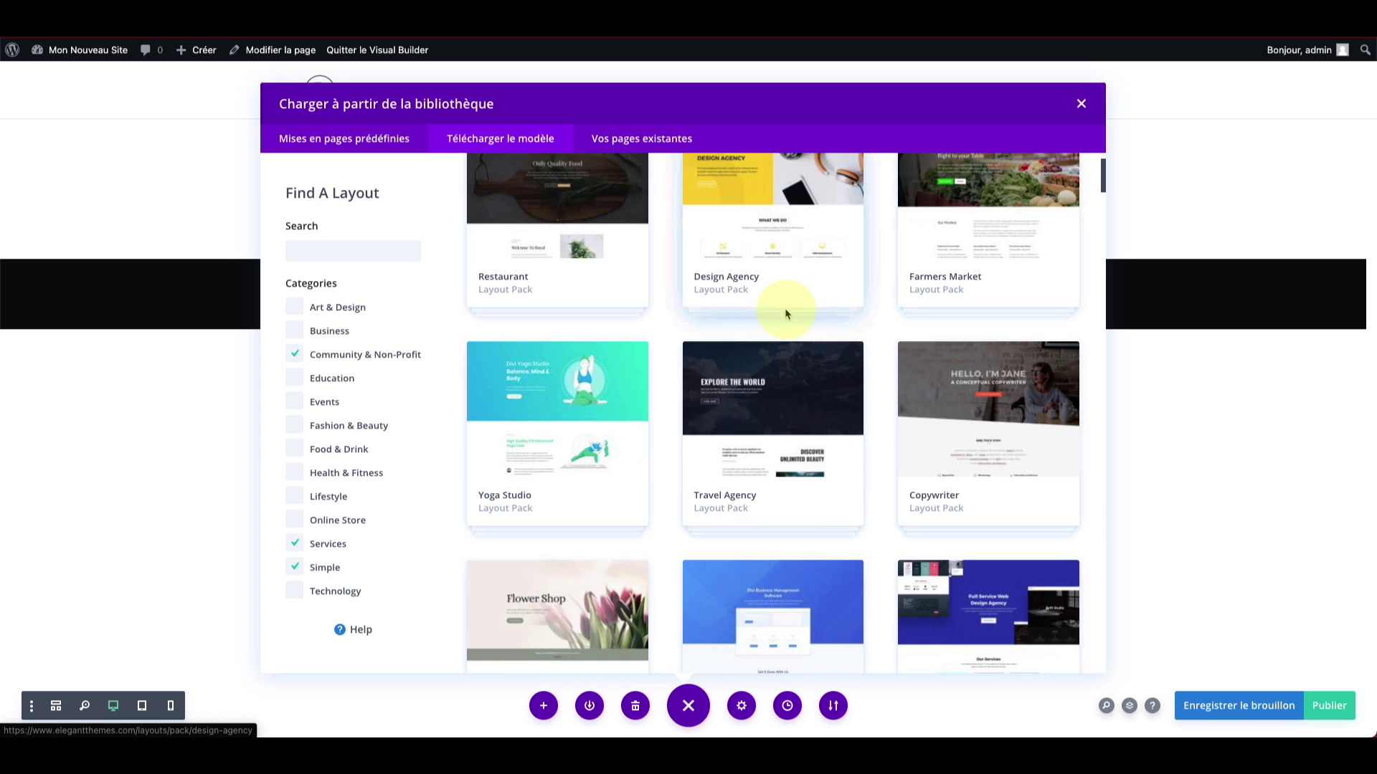
scroll(667, 423, "down", 1)
scroll(717, 315, "down", 1)
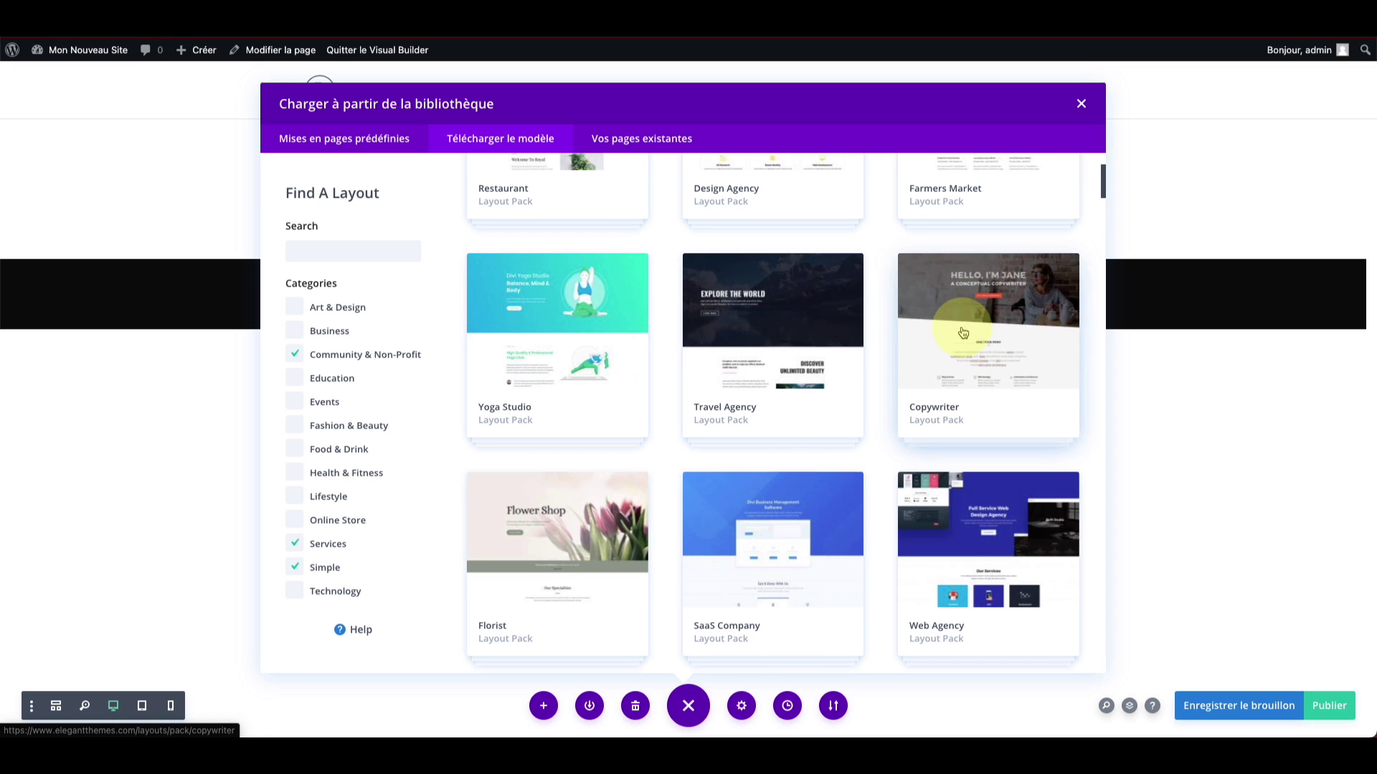
scroll(963, 333, "down", 3)
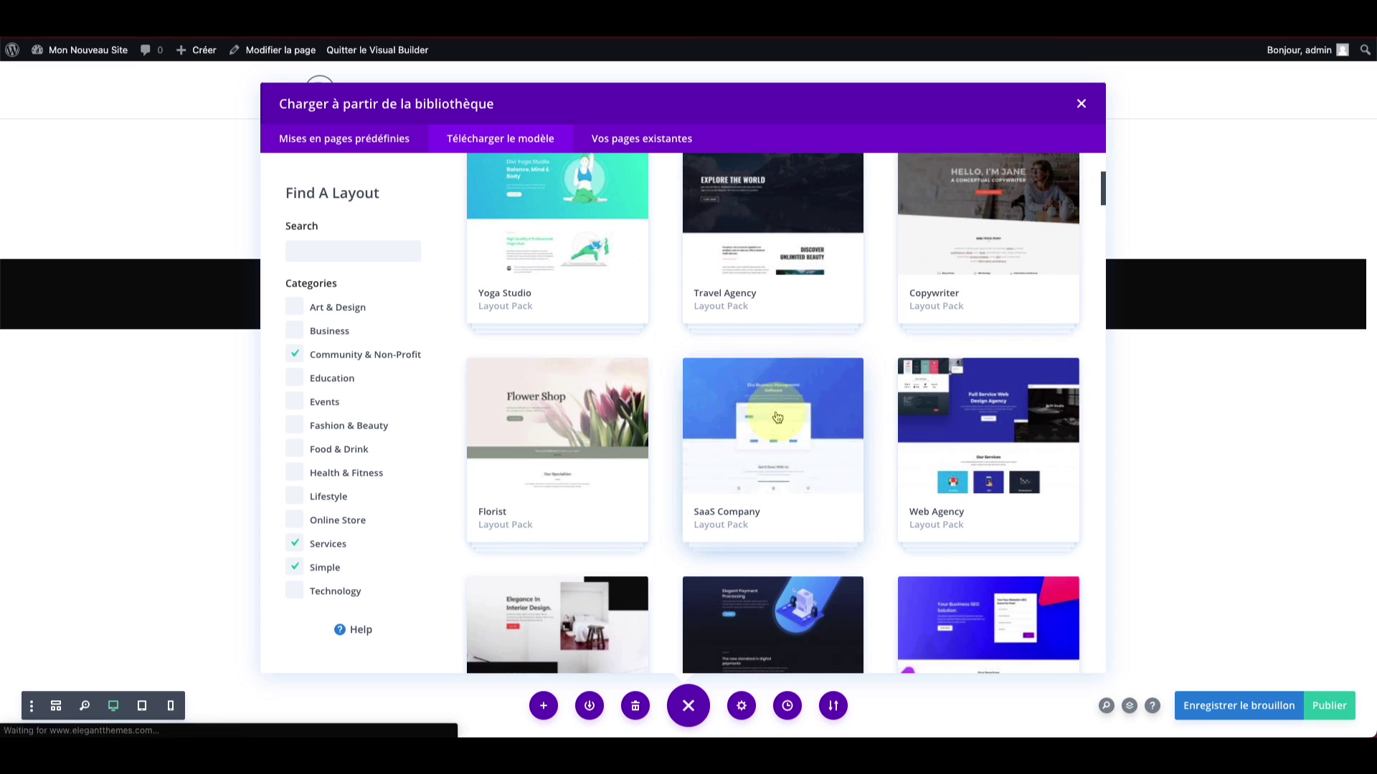
left_click(778, 418)
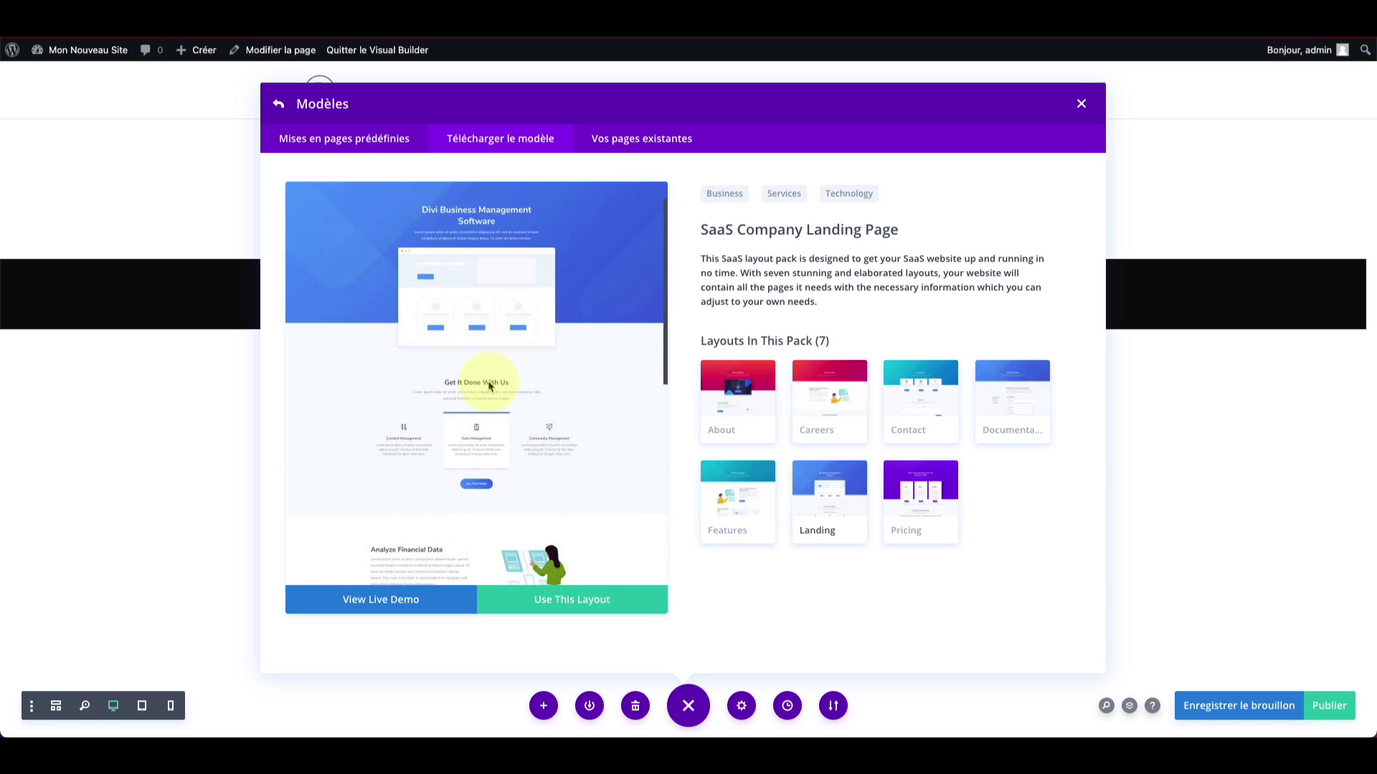
Step: Preview the SaaS Company pack's Contact, Documentation, Pricing, Careers, Landing and Features layouts, and return to the layout library
left_click(906, 393)
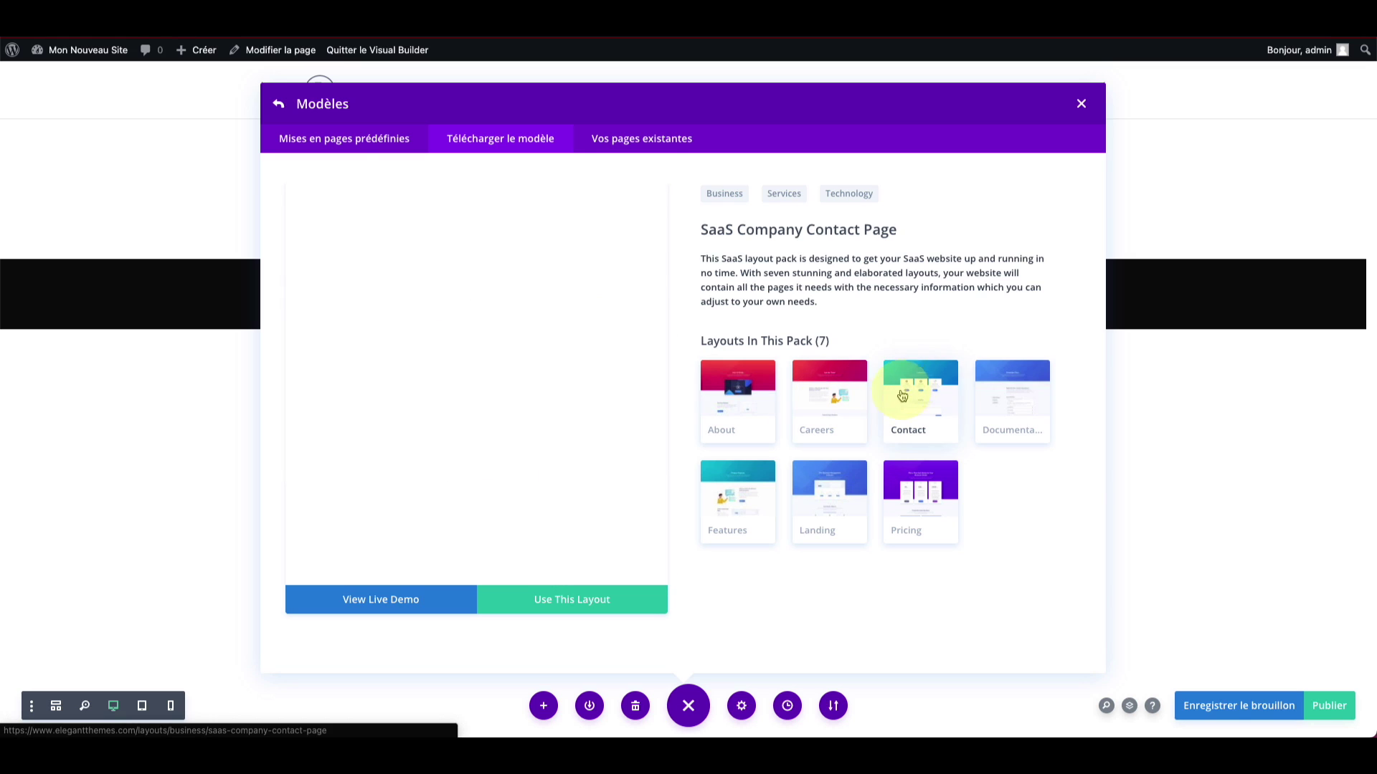
left_click(1012, 391)
left_click(921, 495)
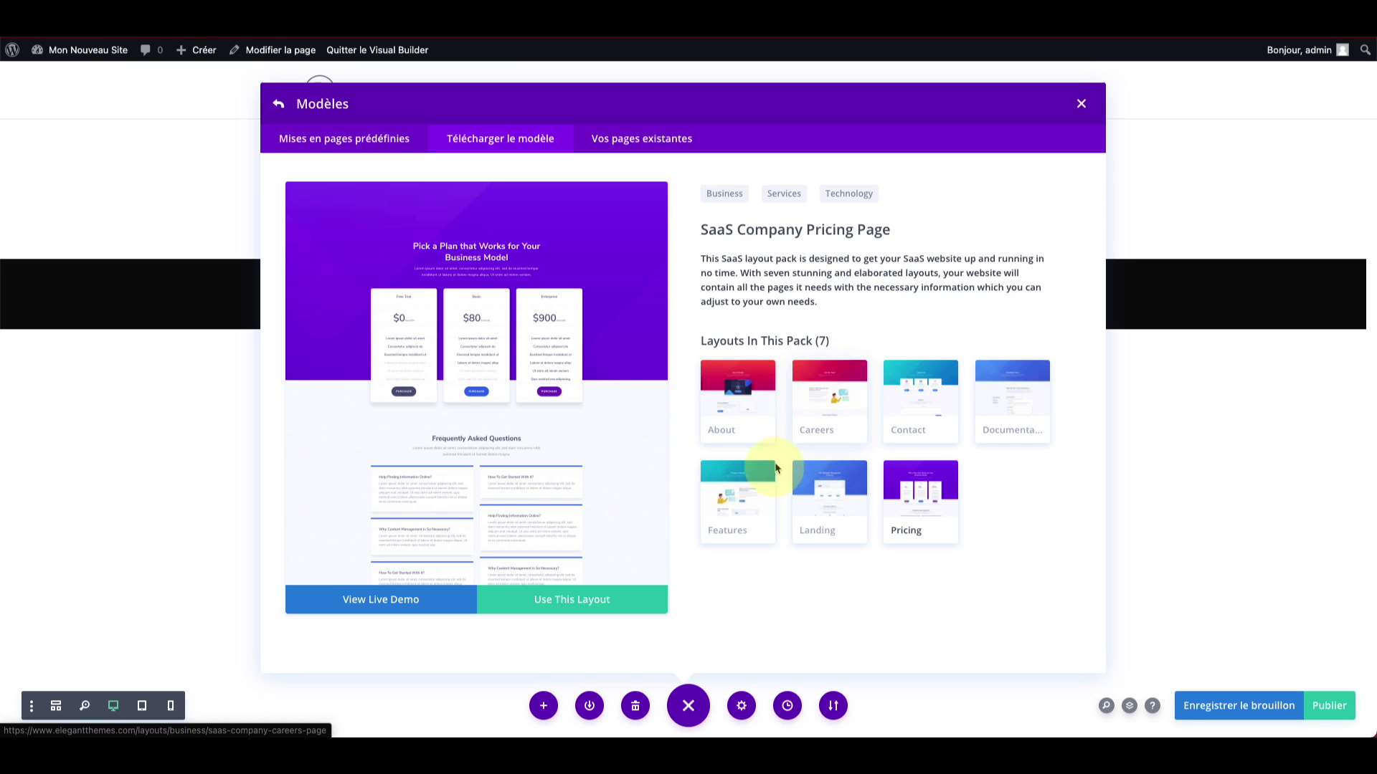
left_click(977, 410)
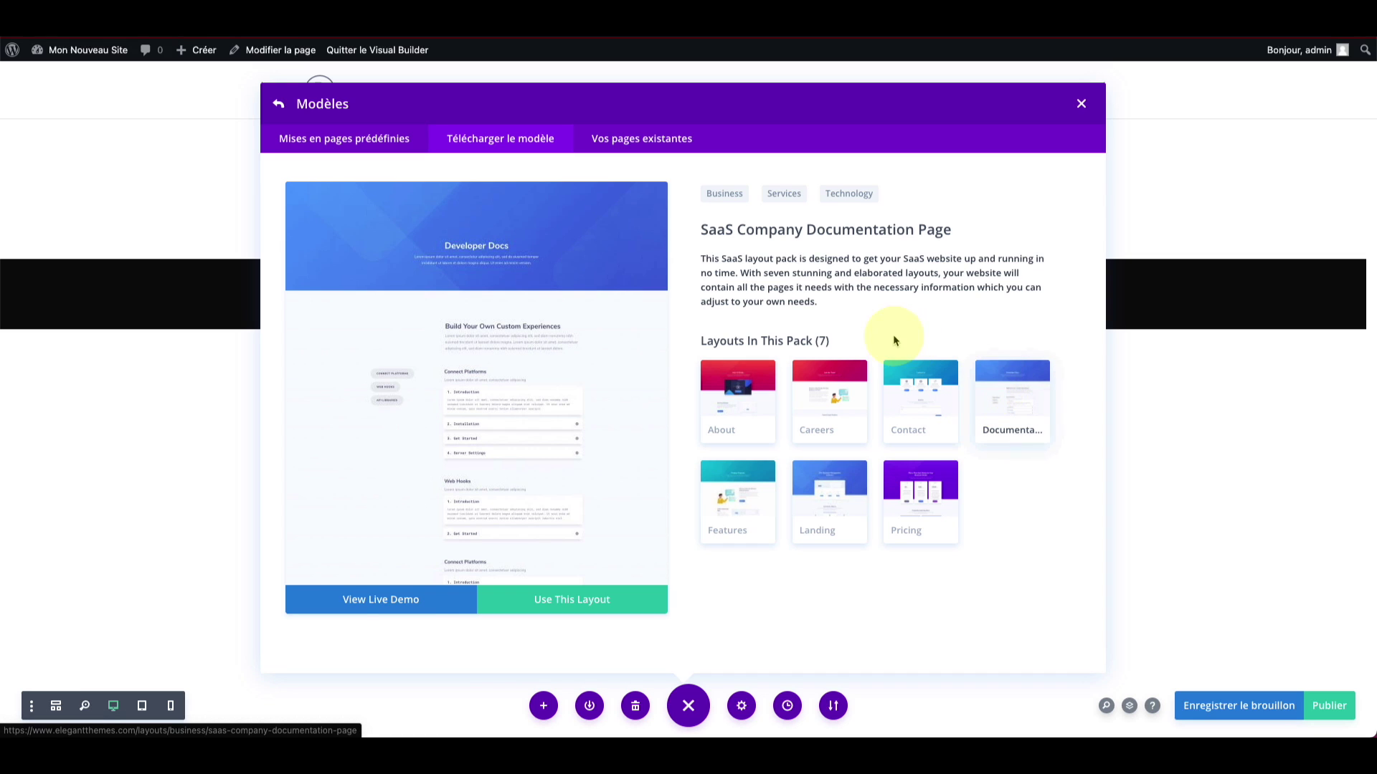
left_click(808, 387)
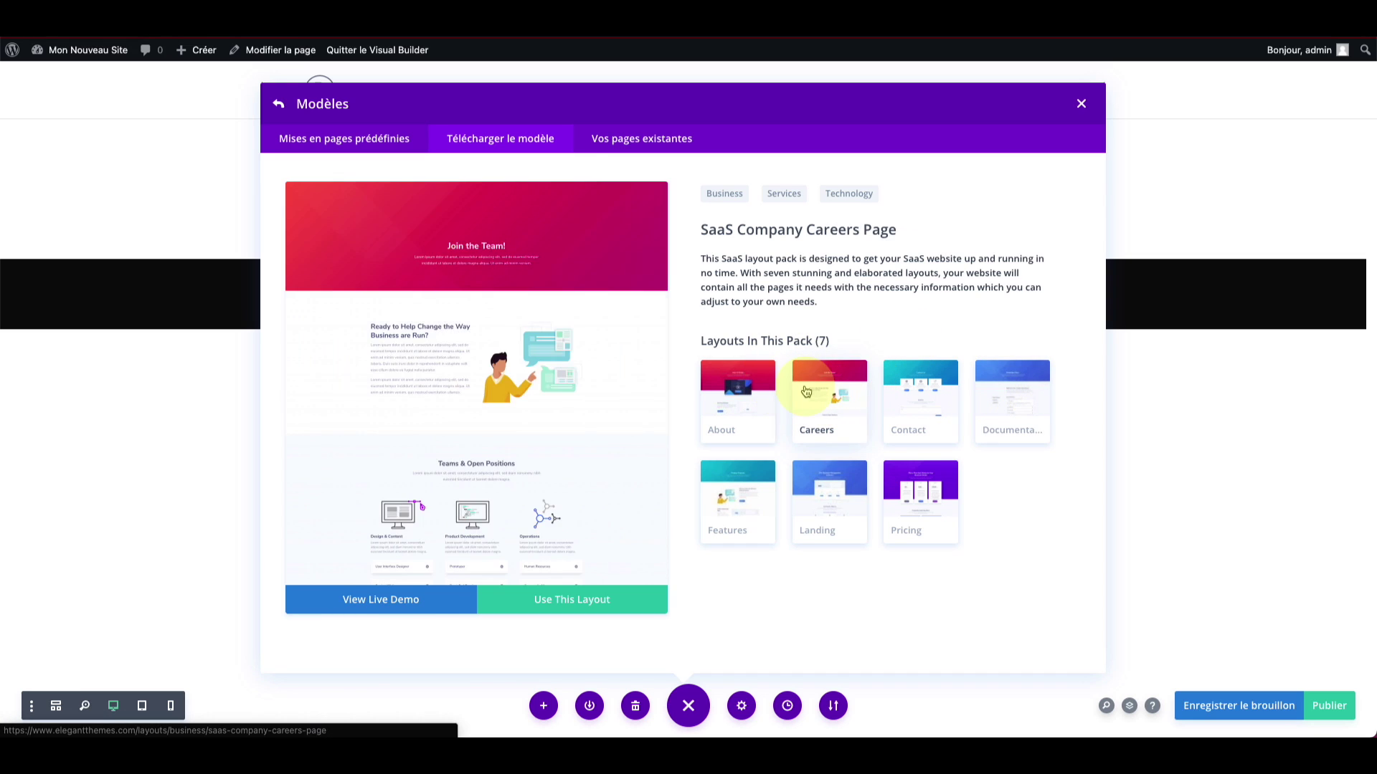
left_click(807, 476)
left_click(909, 481)
left_click(768, 495)
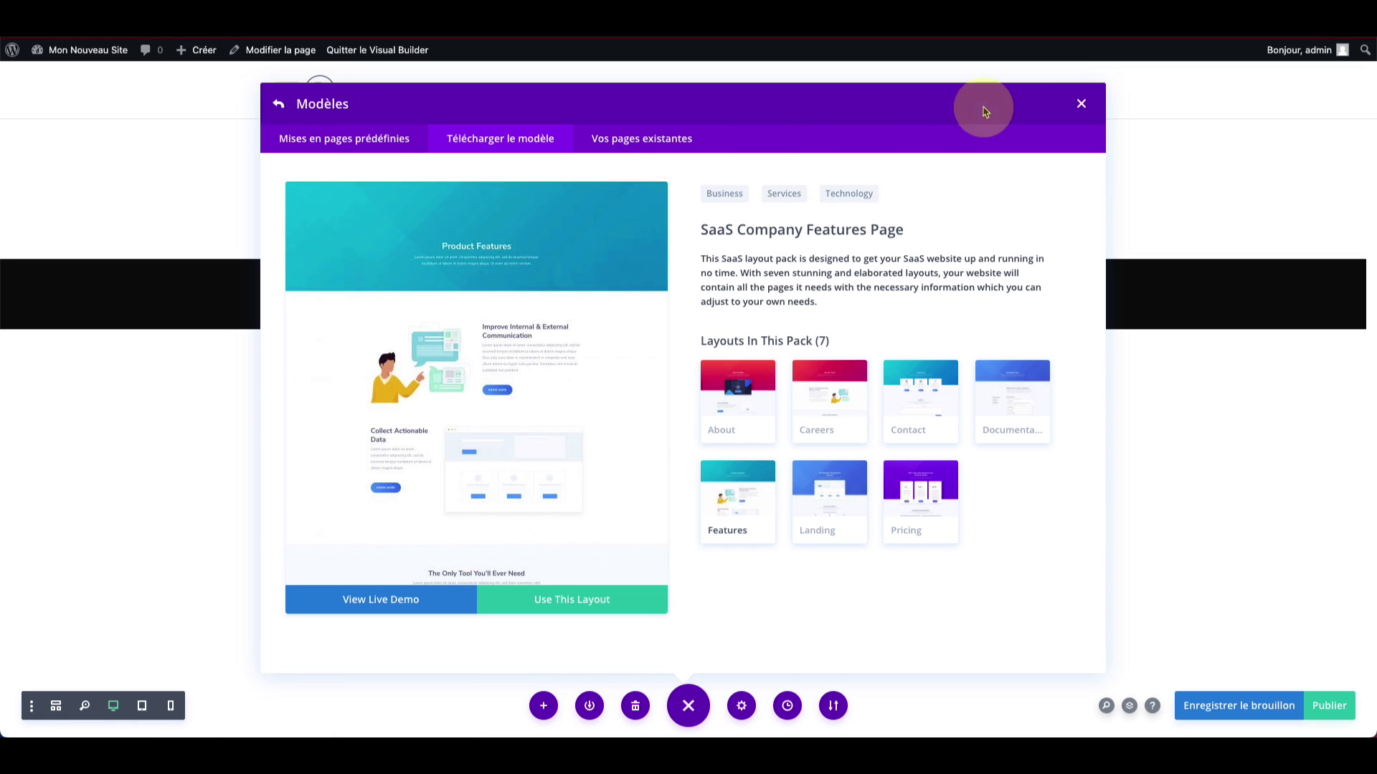
left_click(278, 104)
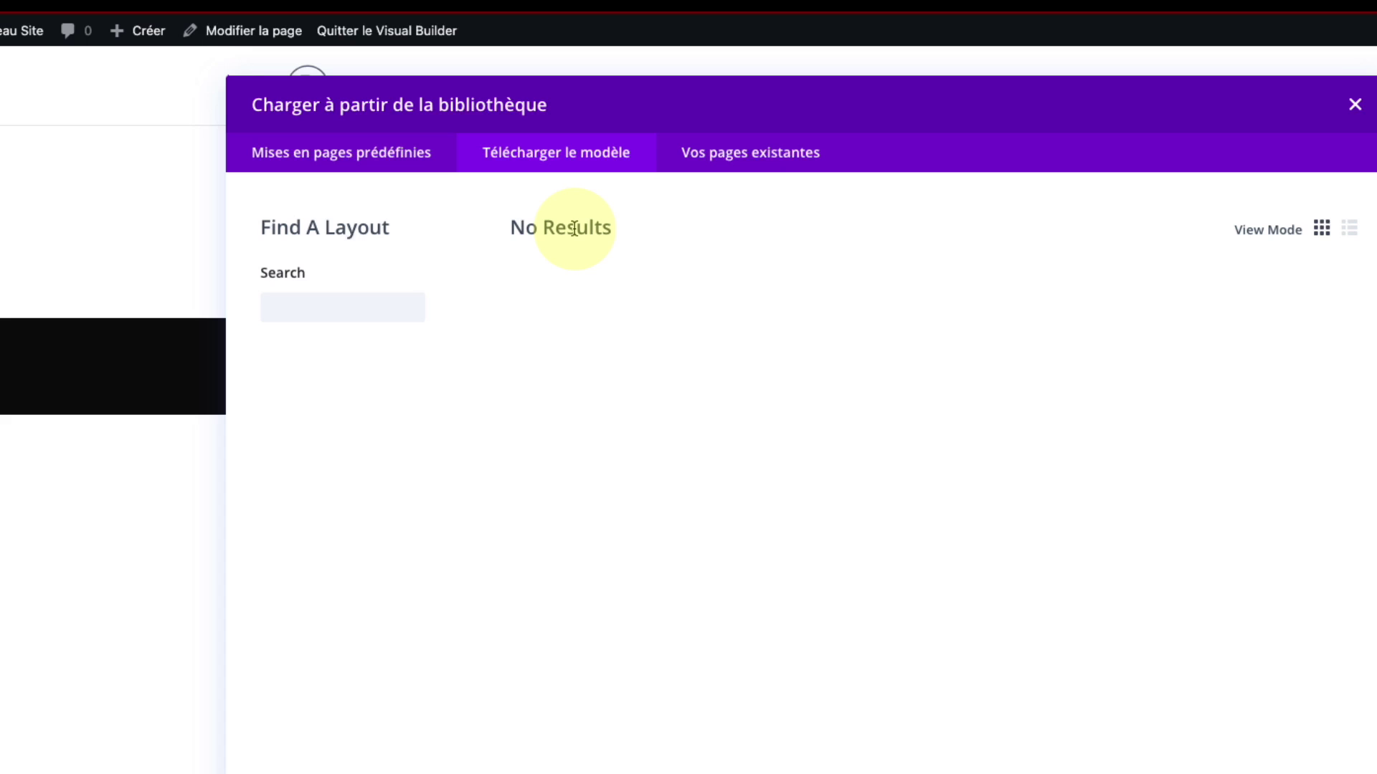
Step: Filter the layout packs by Simple, Services and Community & Non-Profit again and open the Real Estate pack
scroll(486, 372, "down", 3)
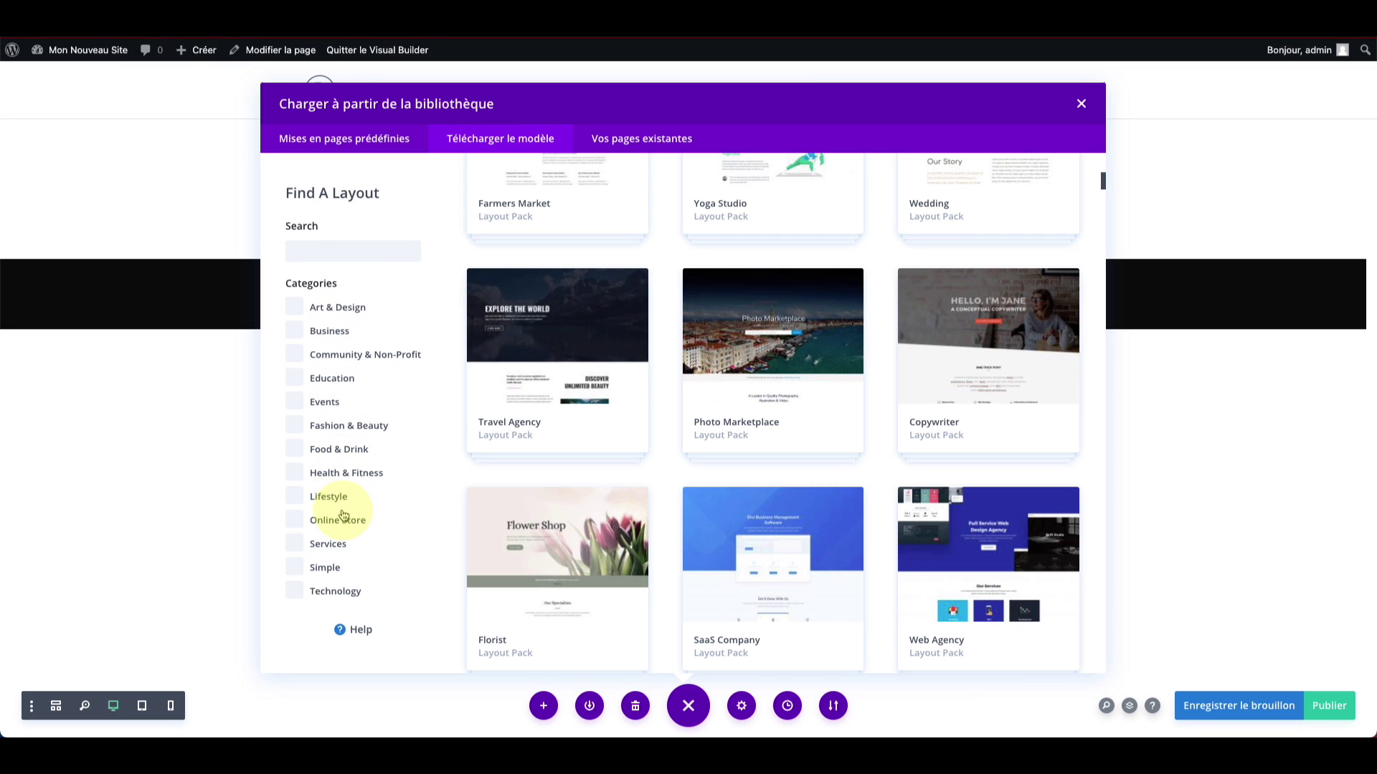
left_click(331, 572)
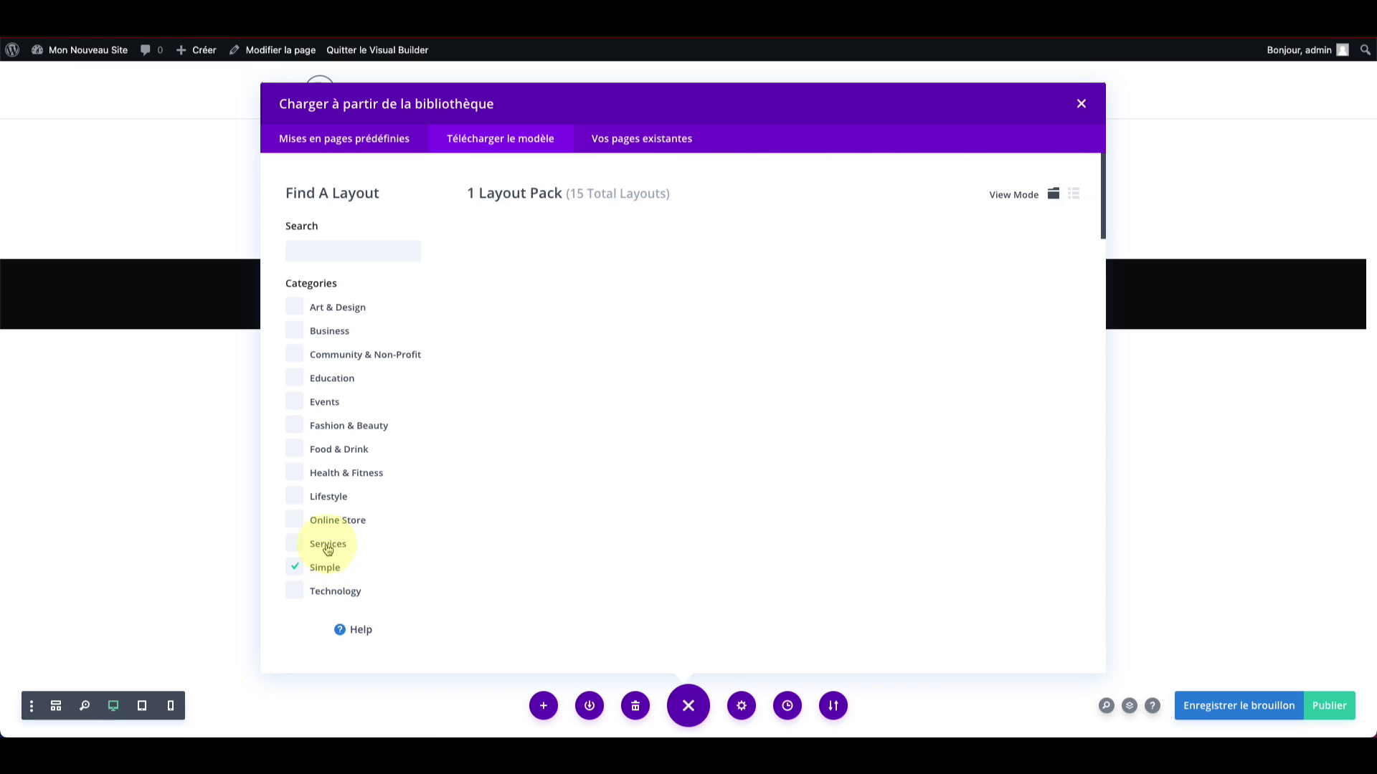
left_click(329, 543)
left_click(342, 354)
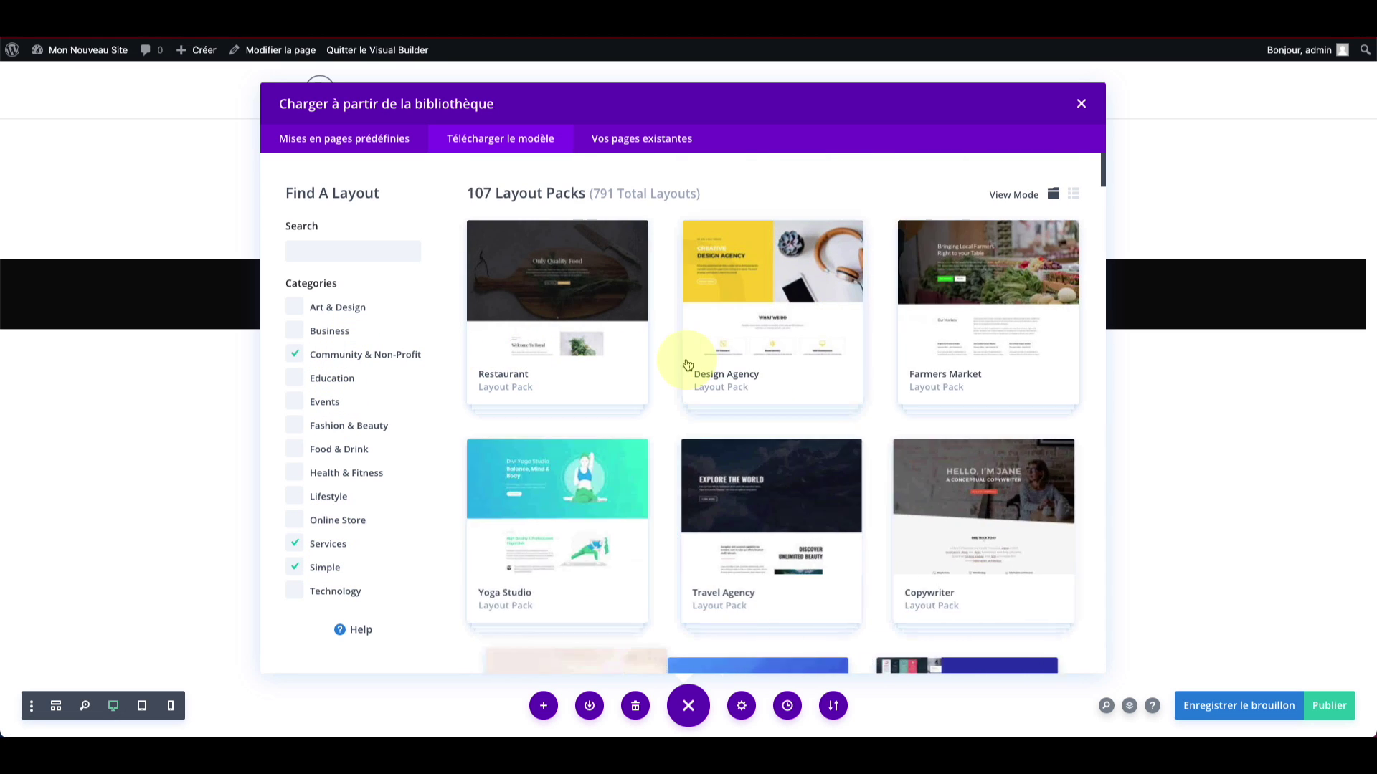
scroll(687, 364, "down", 8)
scroll(687, 364, "down", 4)
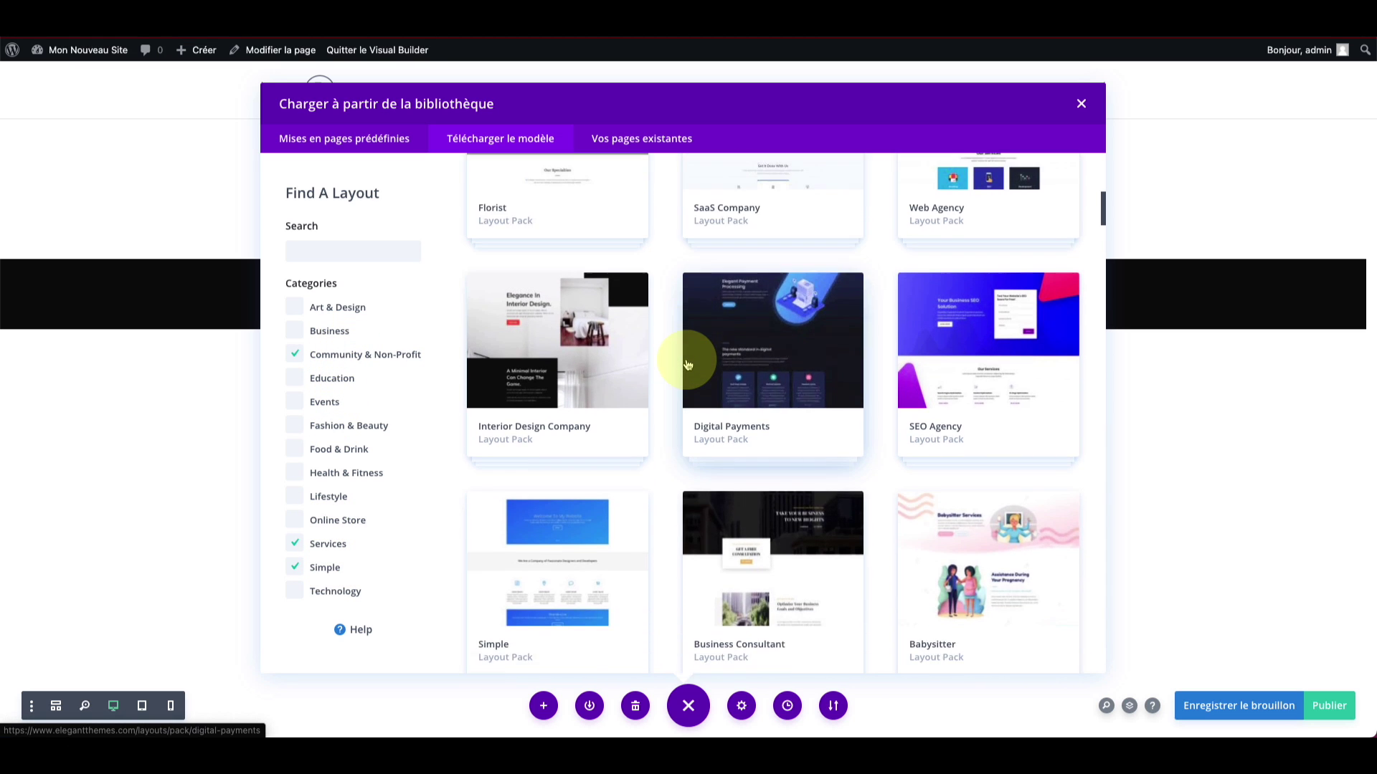
scroll(686, 364, "down", 2)
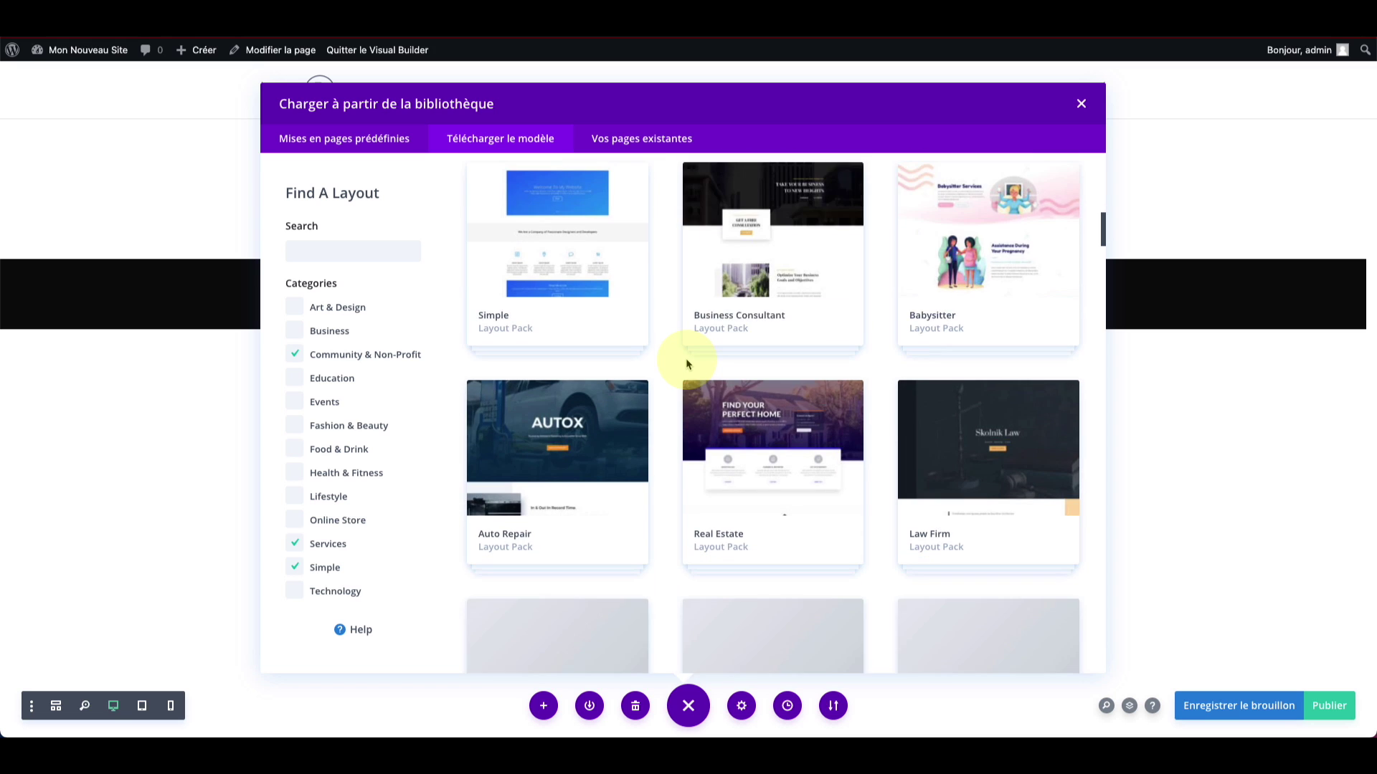
scroll(686, 364, "down", 3)
scroll(687, 365, "up", 1)
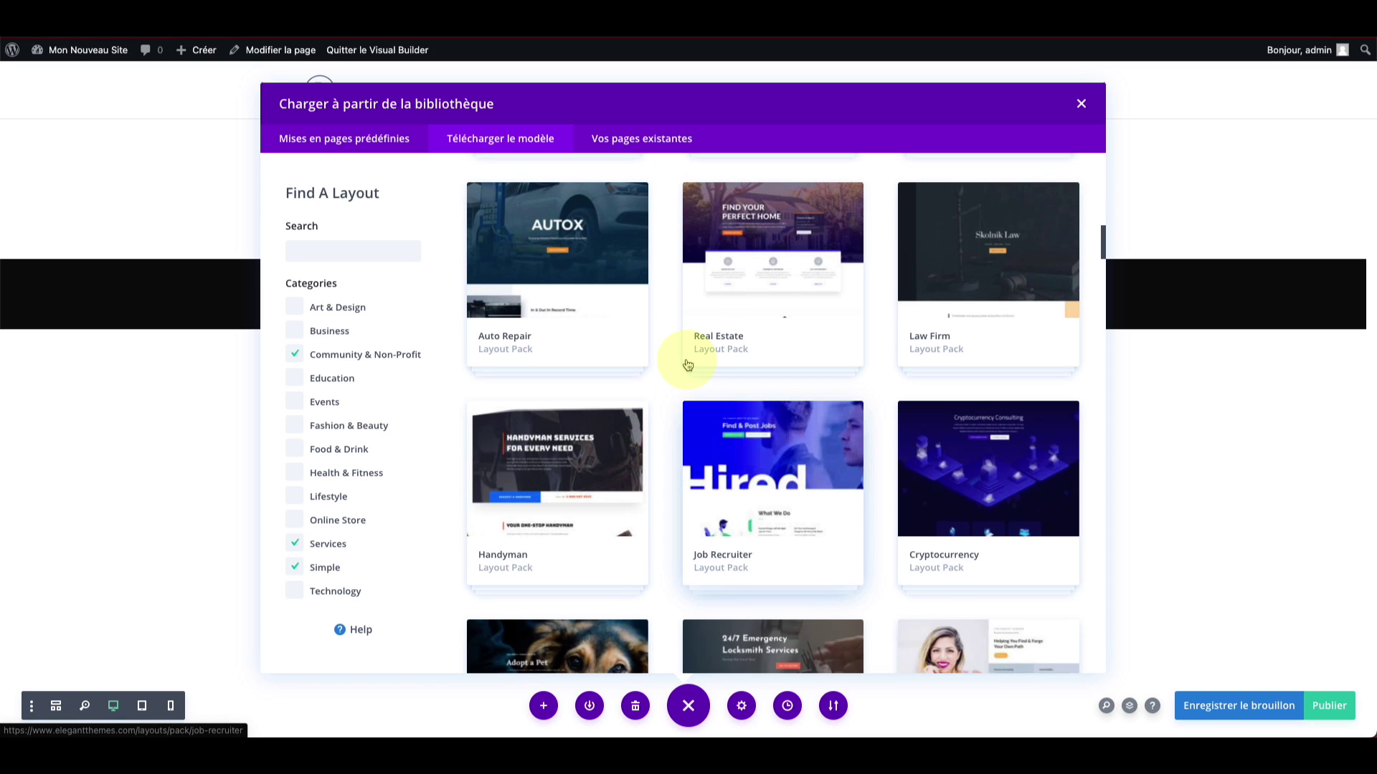
left_click(740, 271)
Step: Preview the Real Estate Landing and Listings layouts and choose the Landing layout for the page
scroll(514, 394, "down", 5)
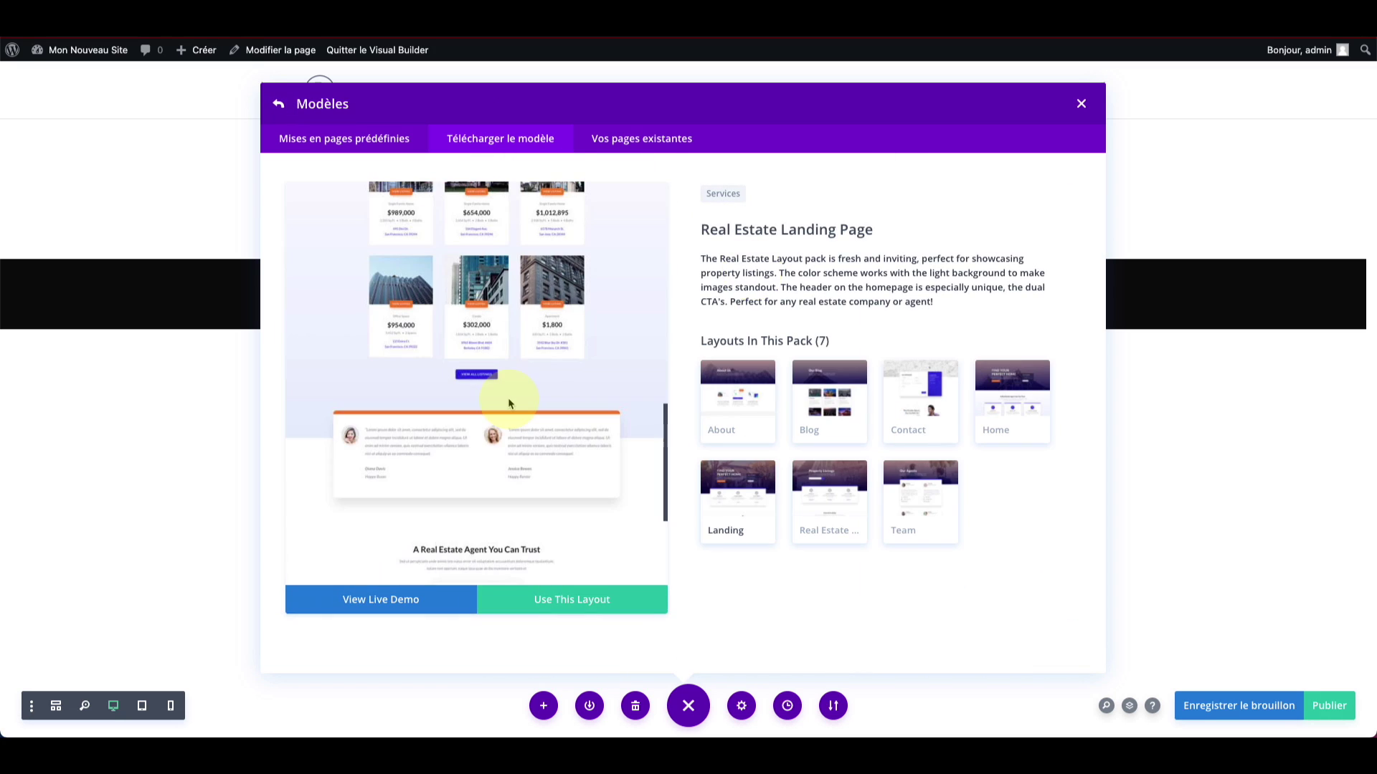
left_click(806, 509)
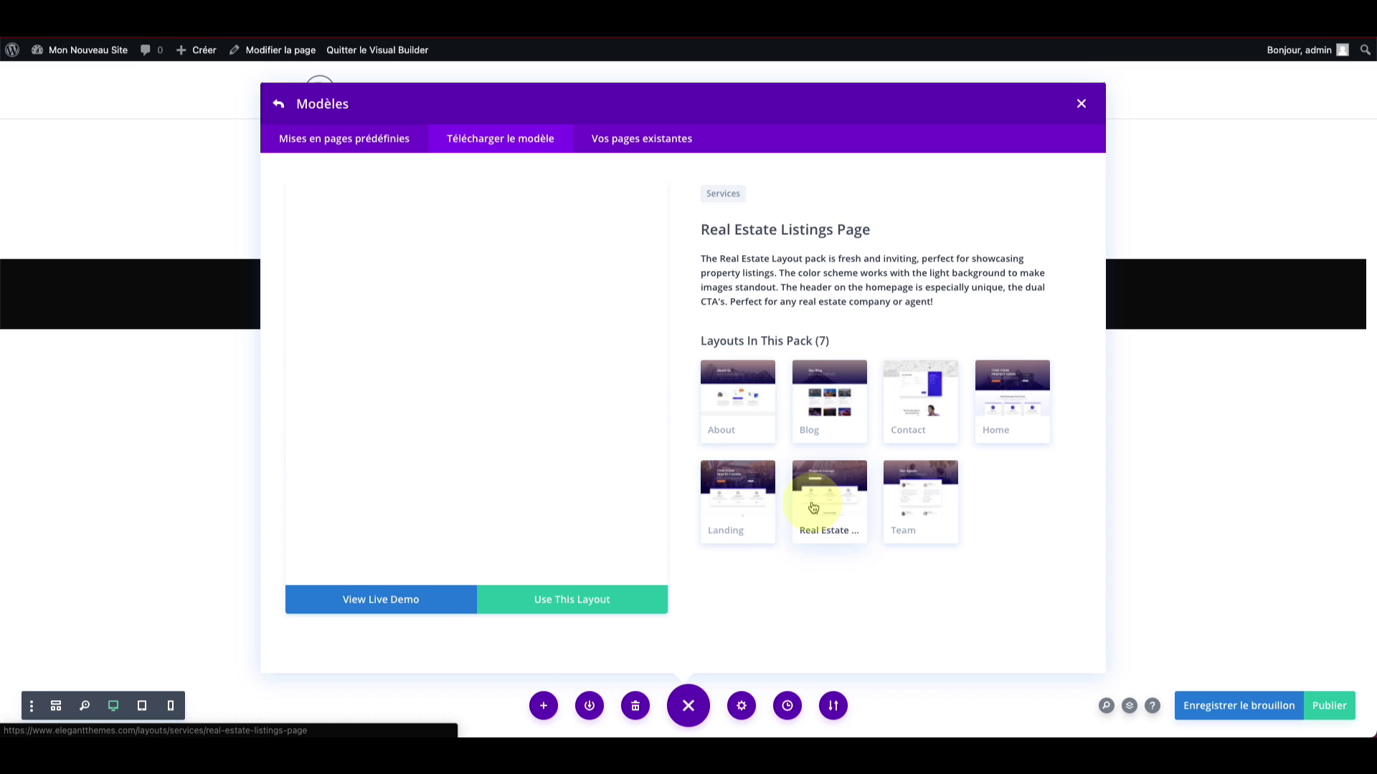
scroll(487, 402, "down", 5)
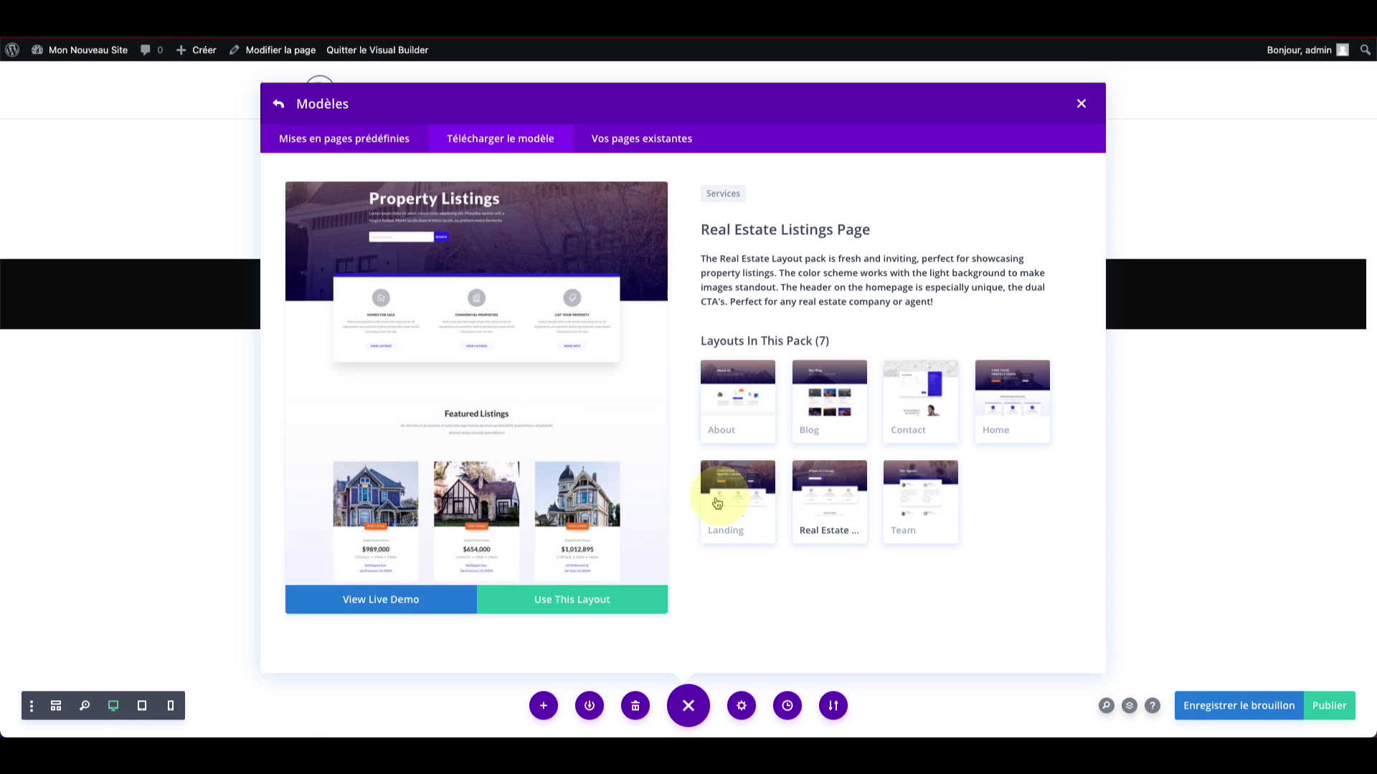
left_click(724, 491)
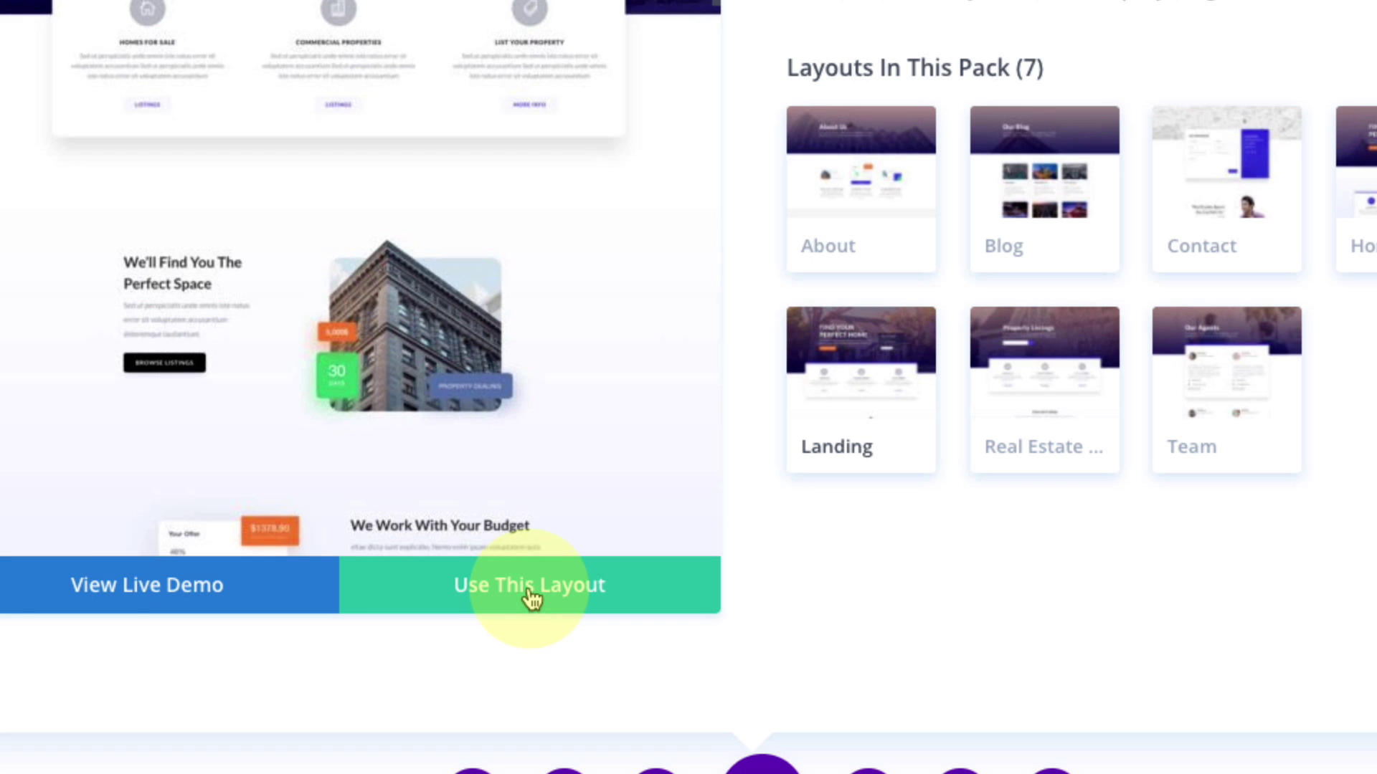
left_click(531, 595)
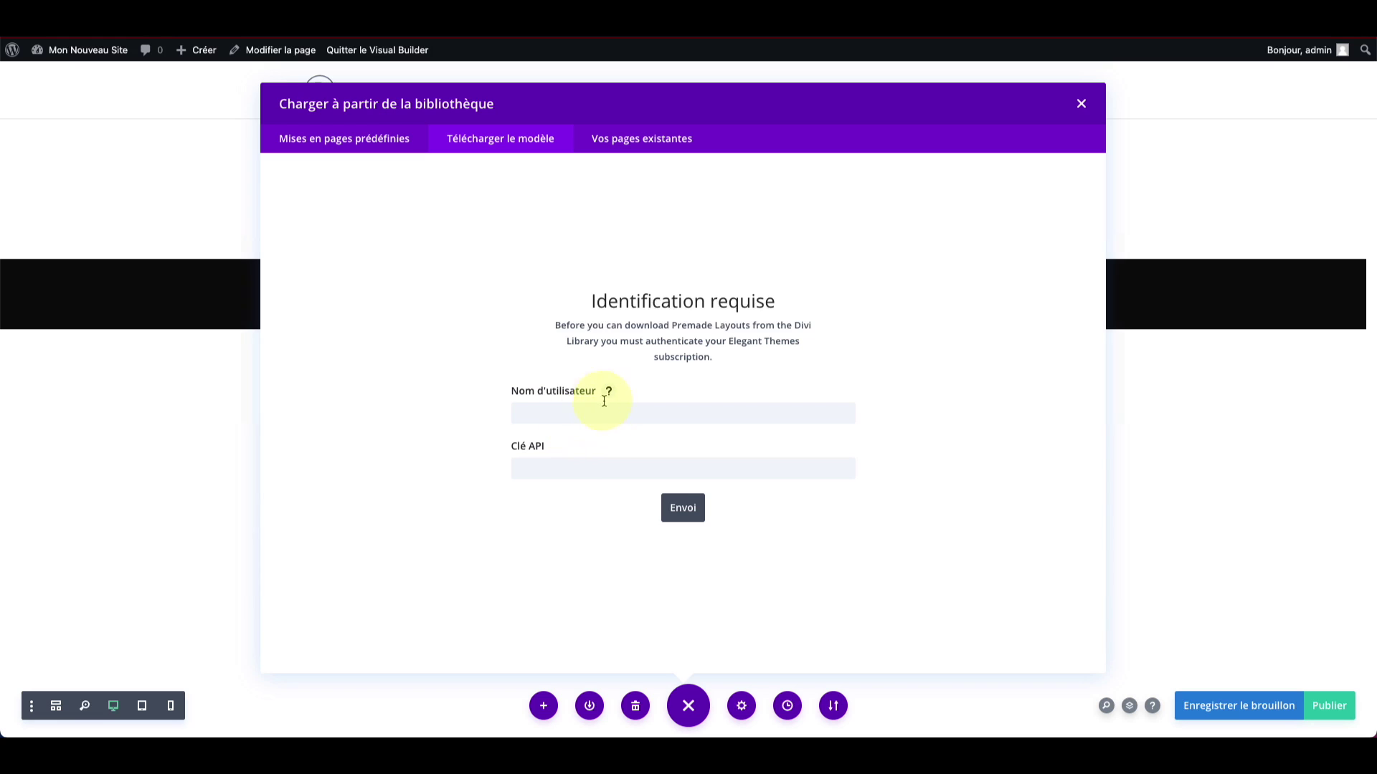
Step: Show the username hint in the authentication form, and open the API keys page of the Elegant Themes members area
left_click(608, 391)
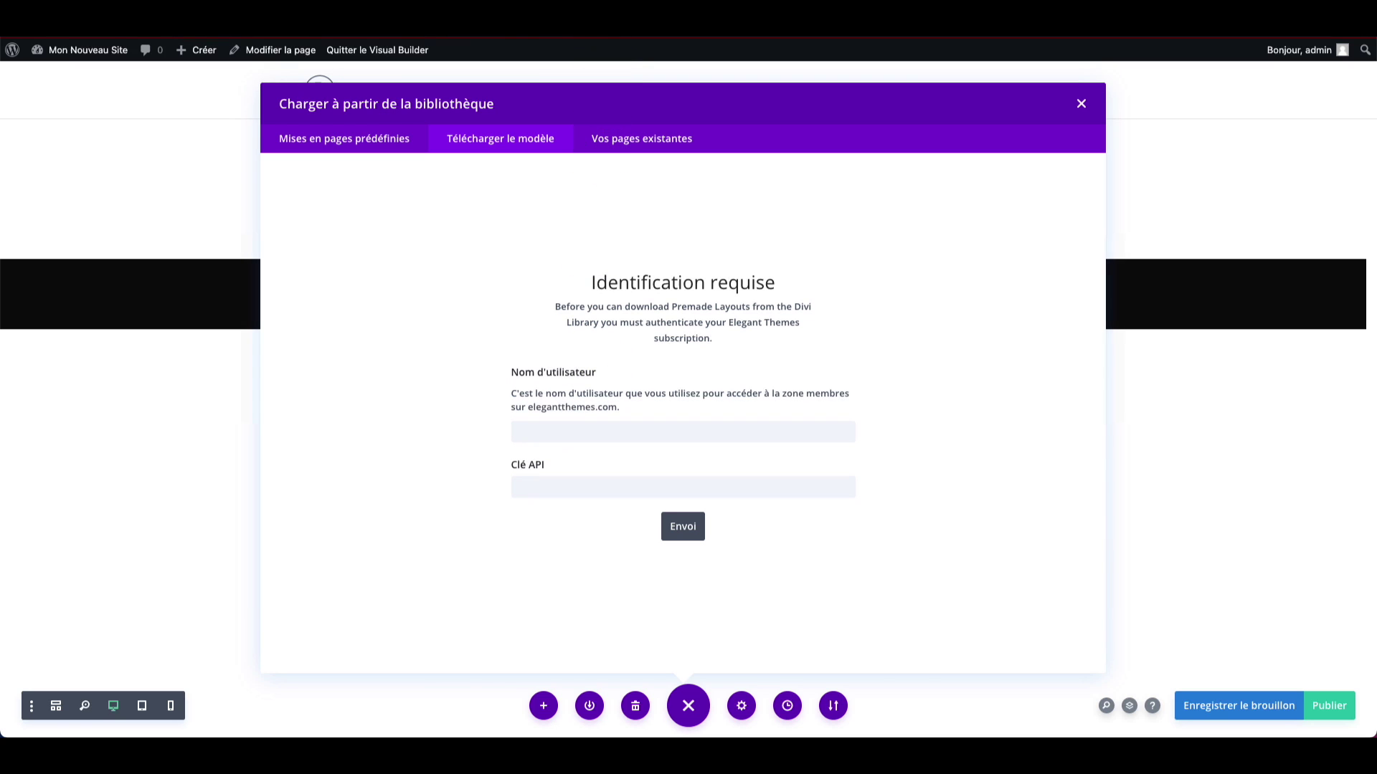
left_click_drag(515, 406, 577, 393)
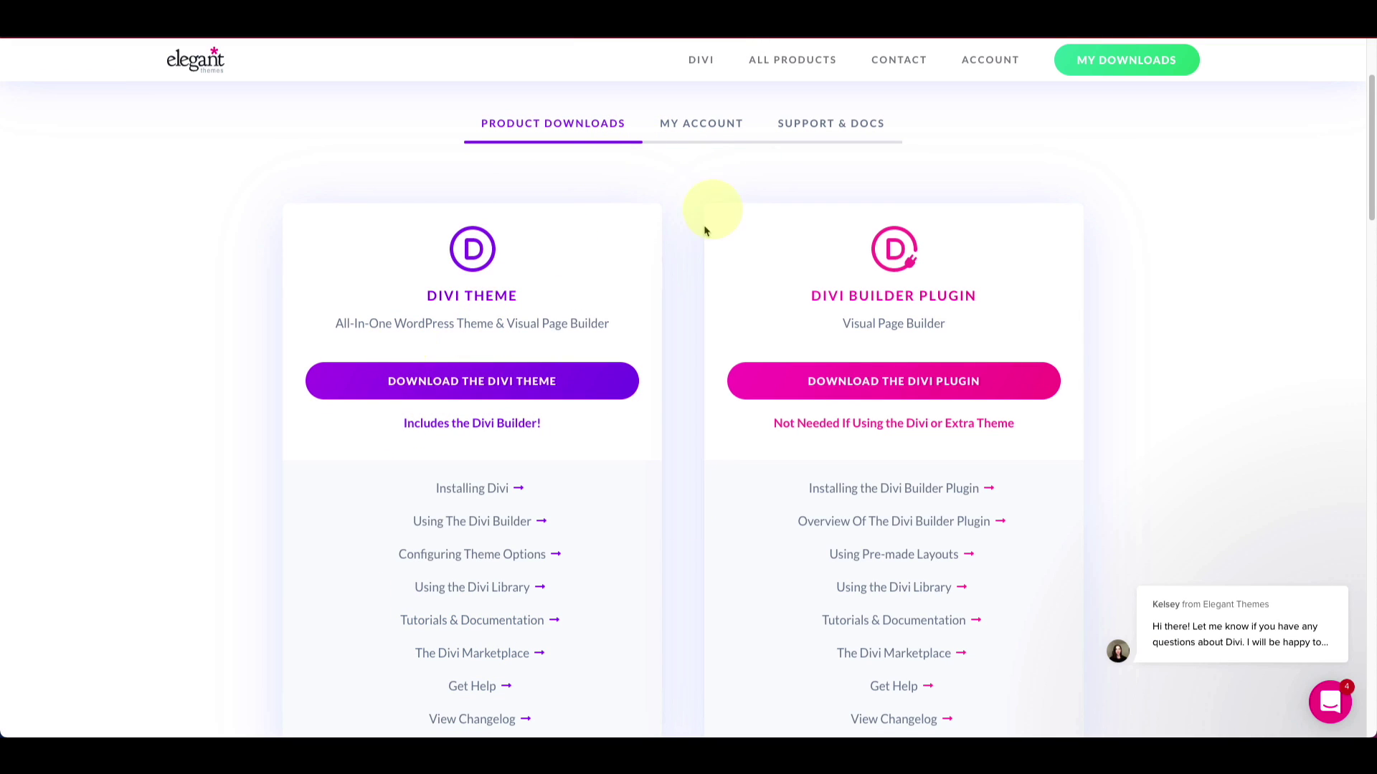
mouse_move(694, 122)
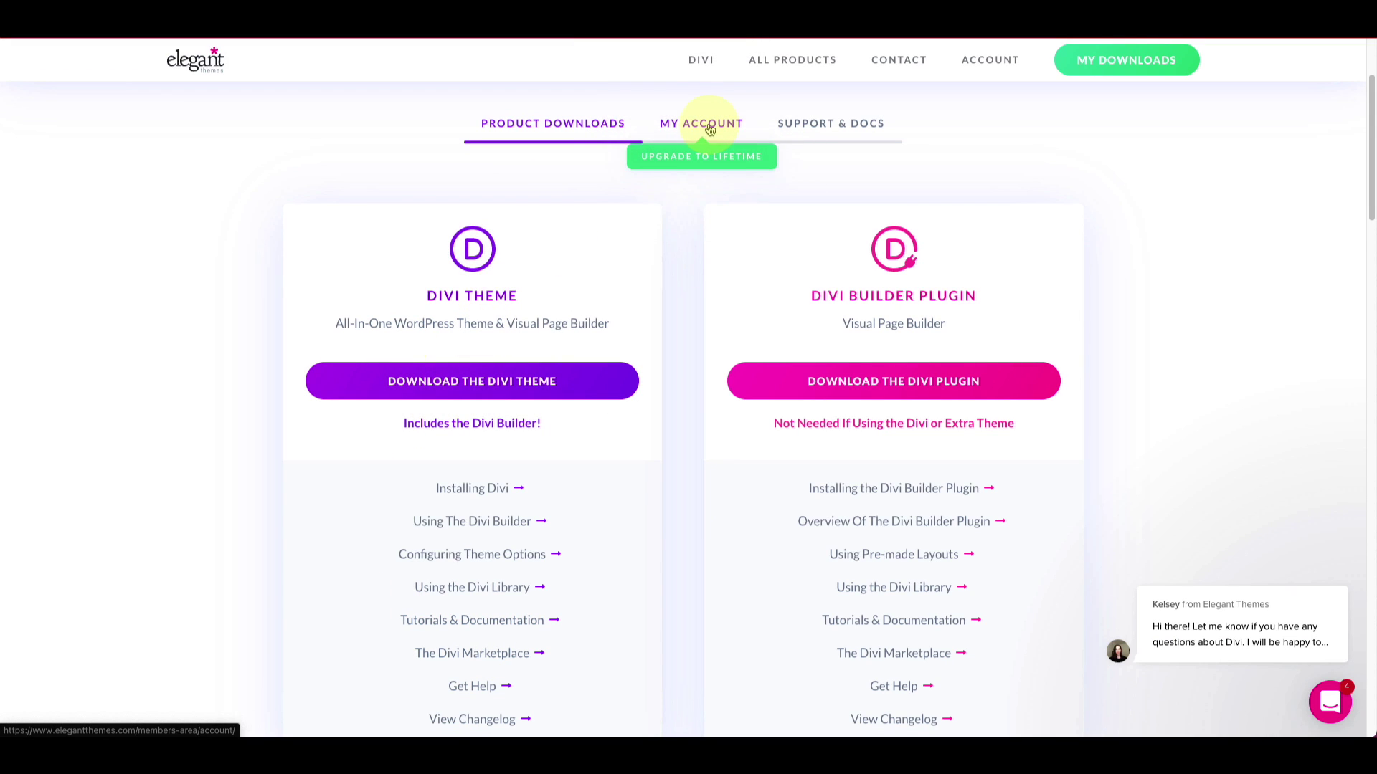
left_click(710, 129)
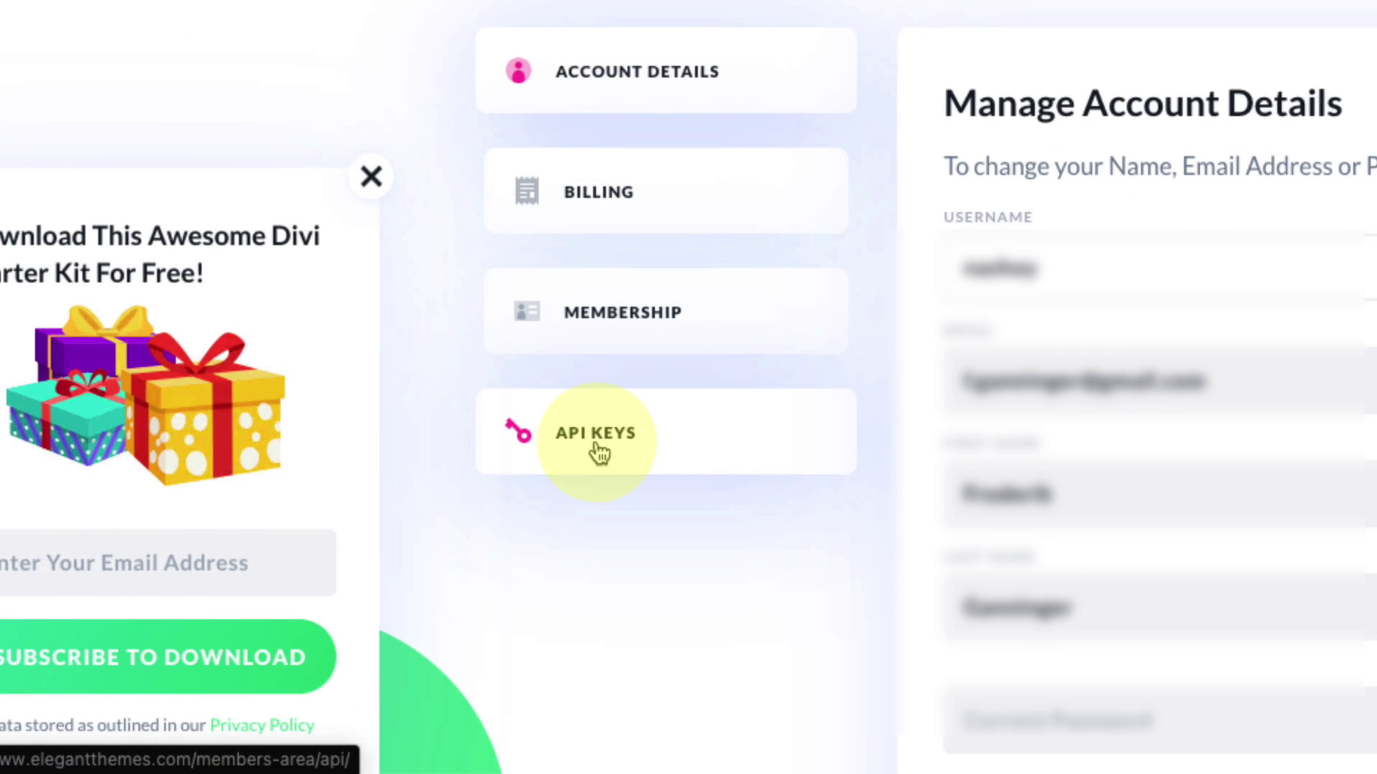
left_click(595, 451)
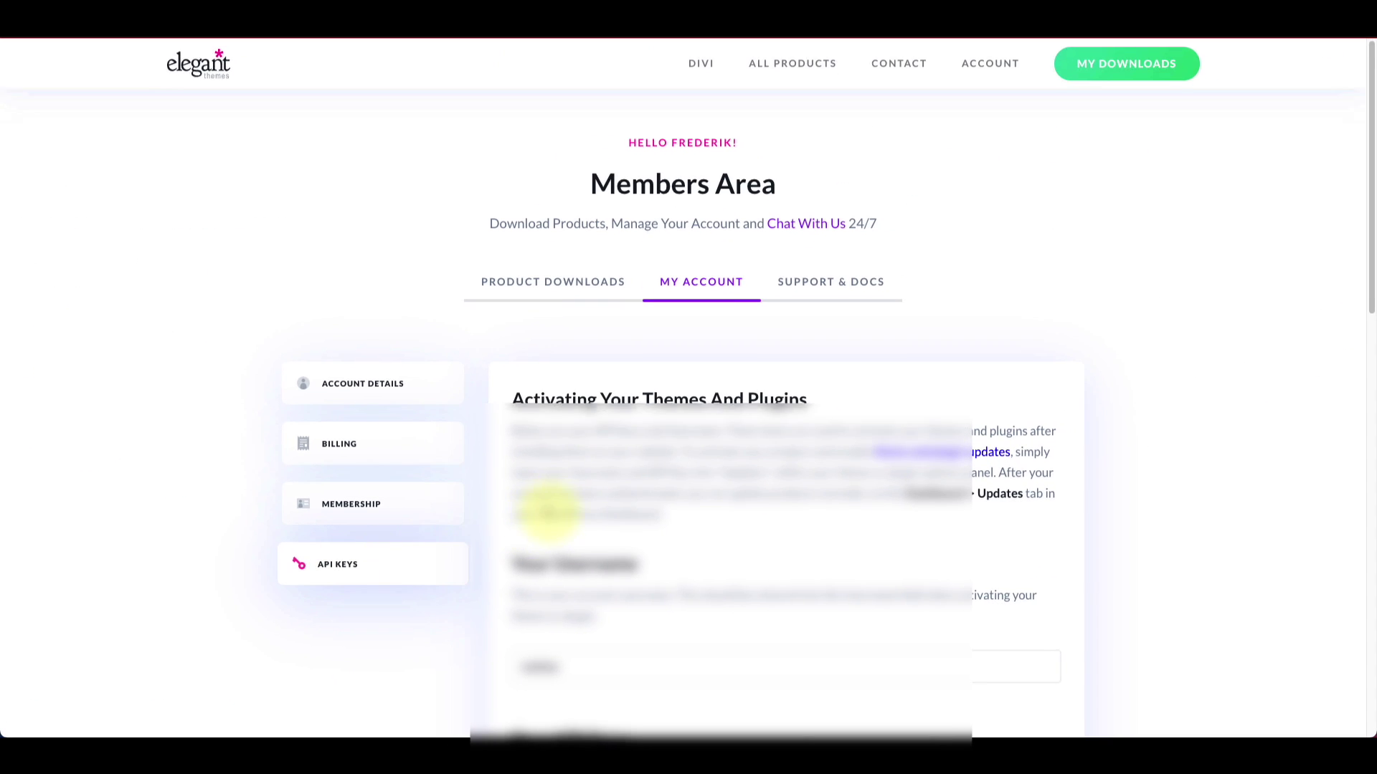
Step: Generate a new Elegant Themes API key and label it "Mon nouveau site"
scroll(549, 515, "down", 8)
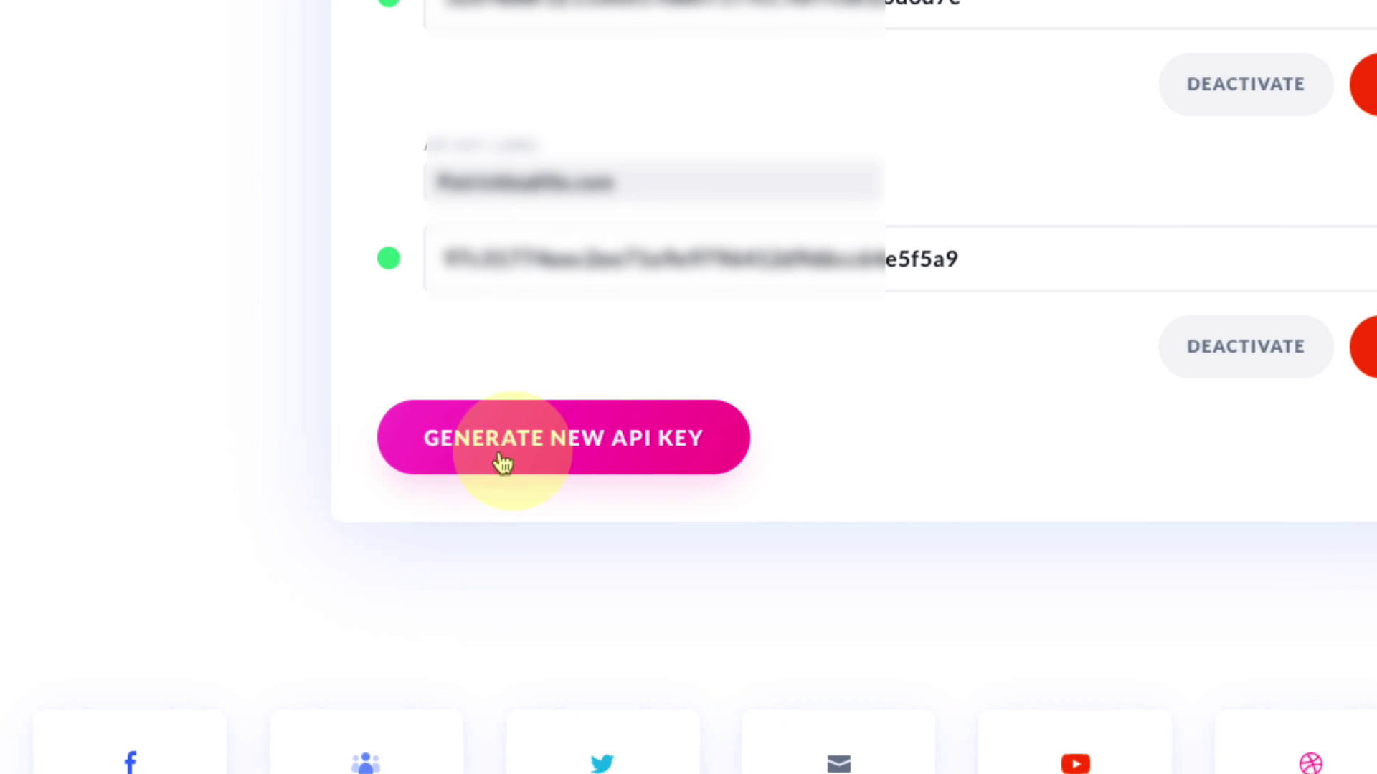
left_click(578, 456)
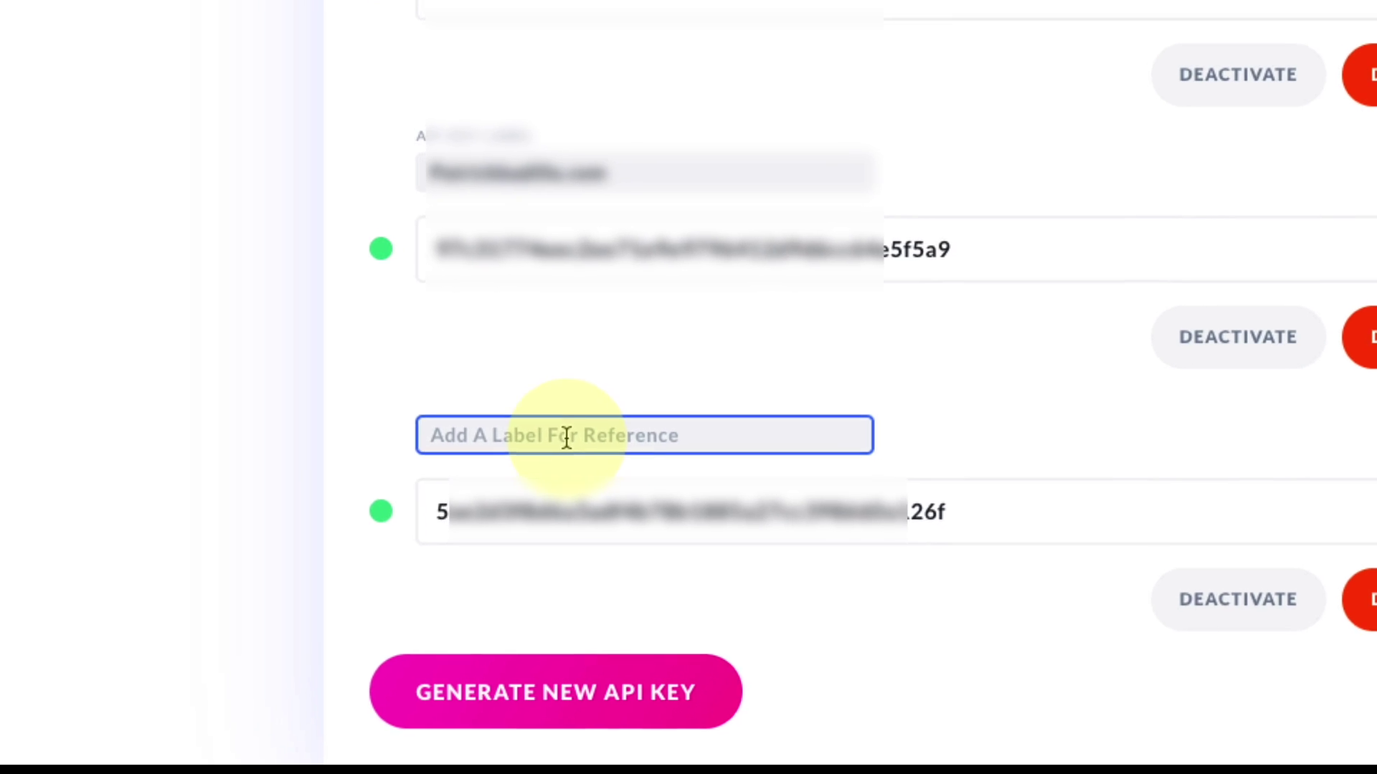
left_click(571, 445)
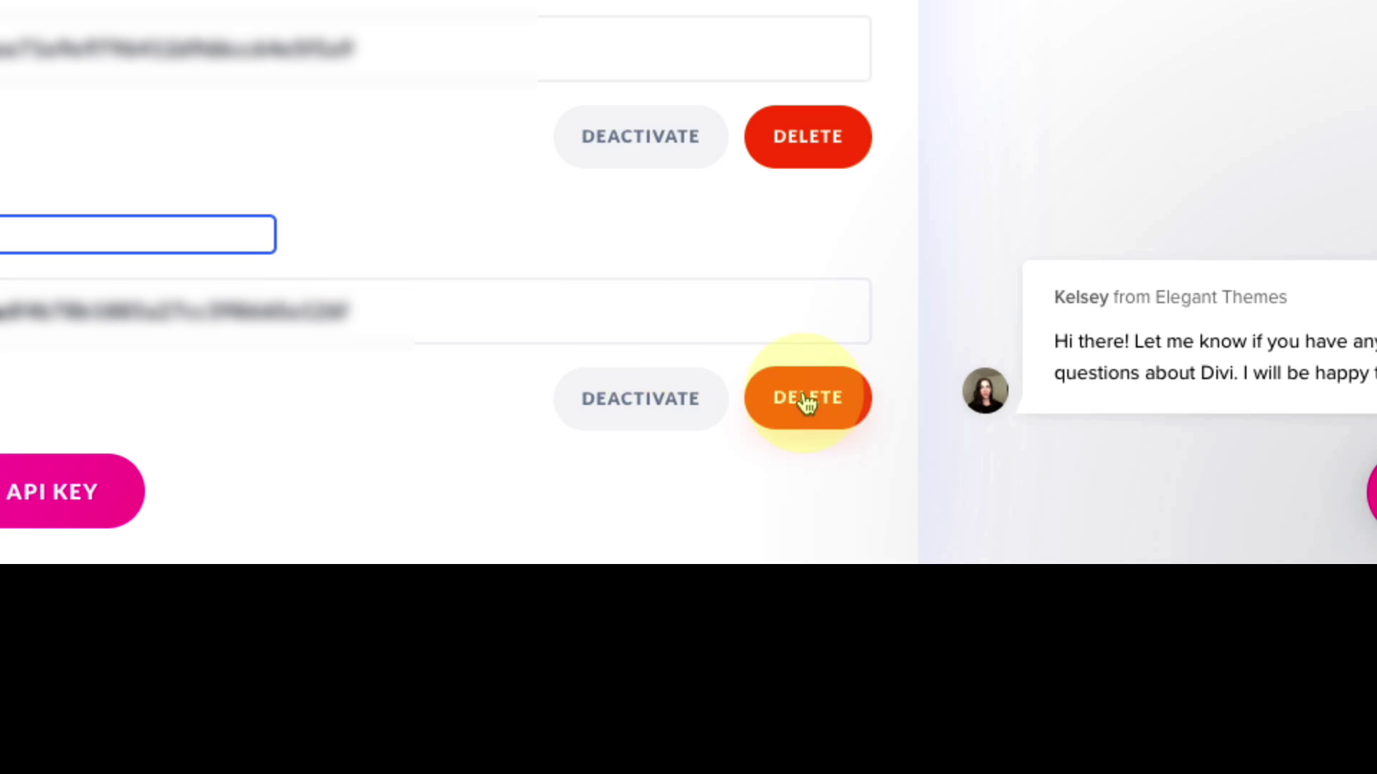
Step: Copy the full API key listed under the "Mon nouveau site" label
left_click(495, 315)
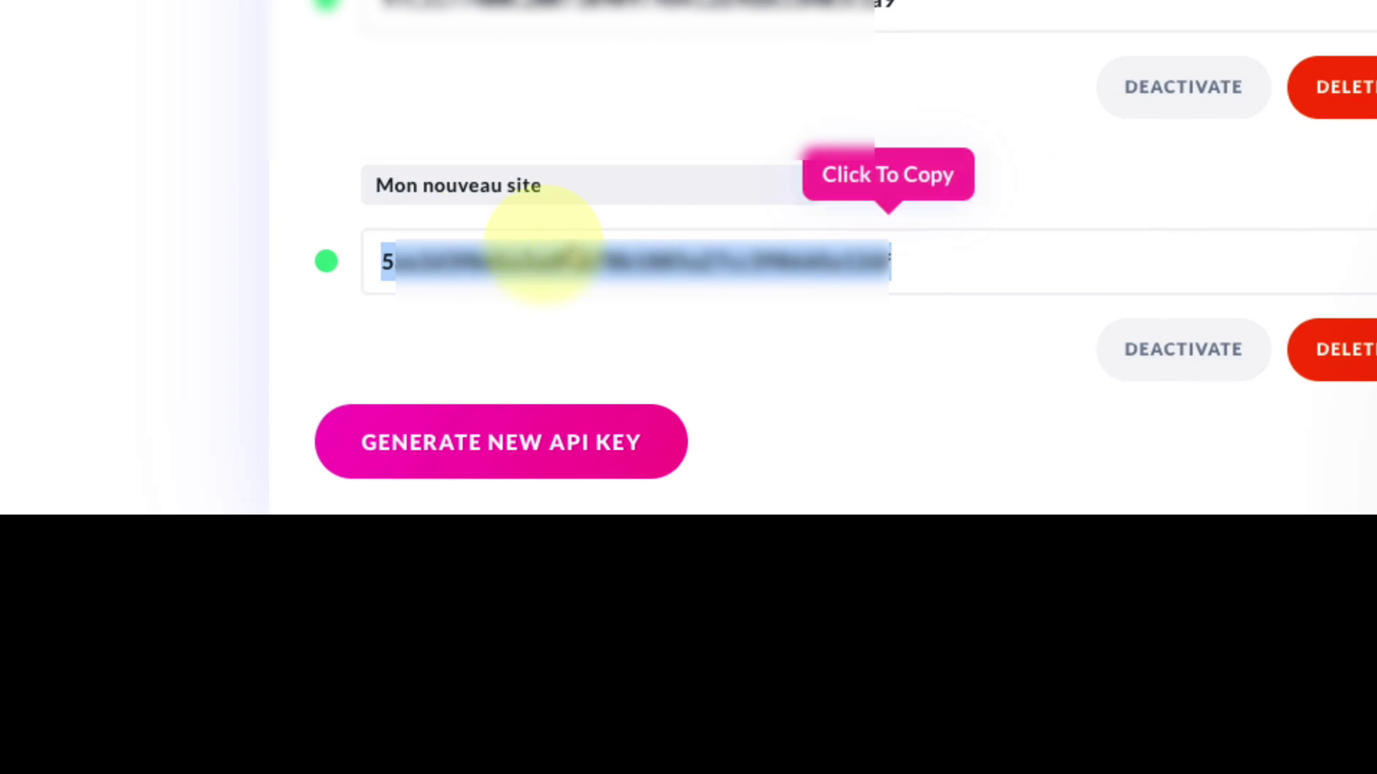
left_click(876, 267)
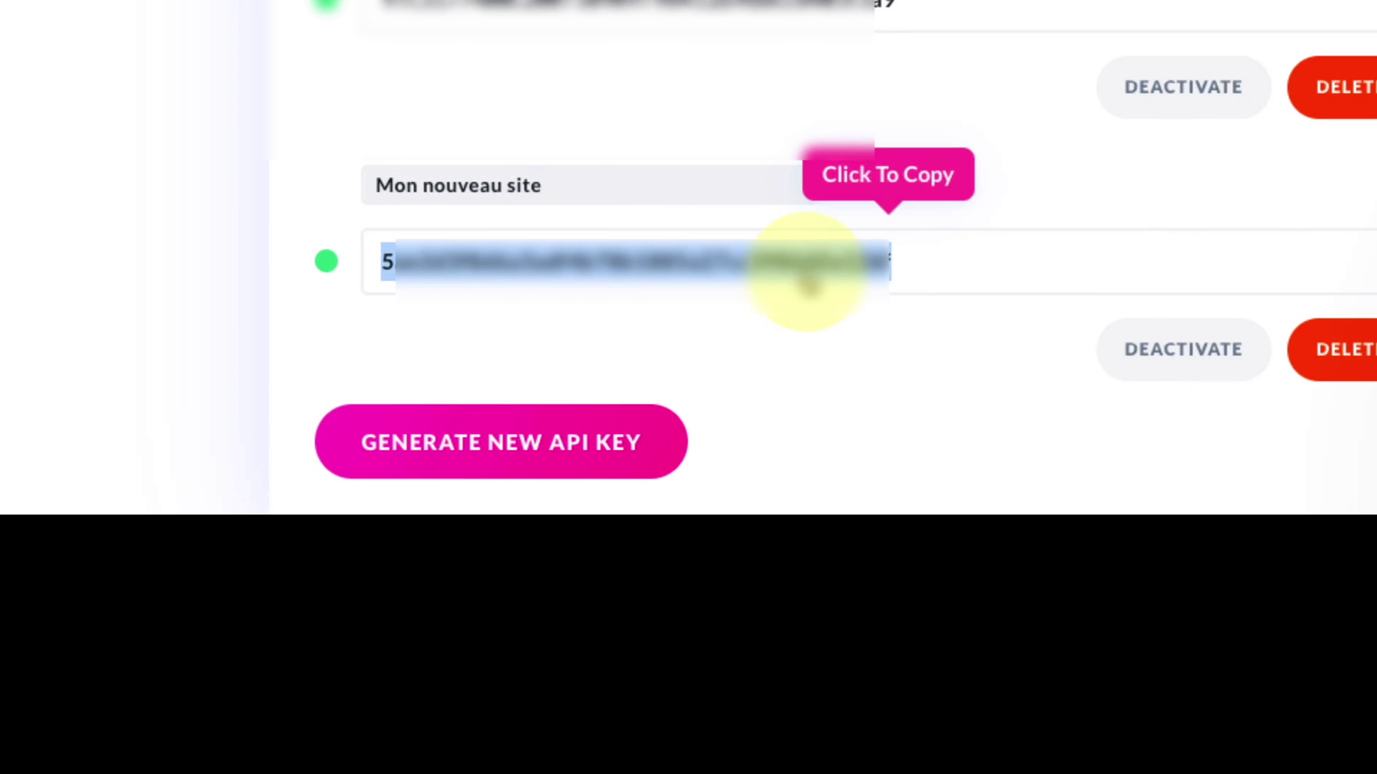
left_click_drag(889, 270, 388, 262)
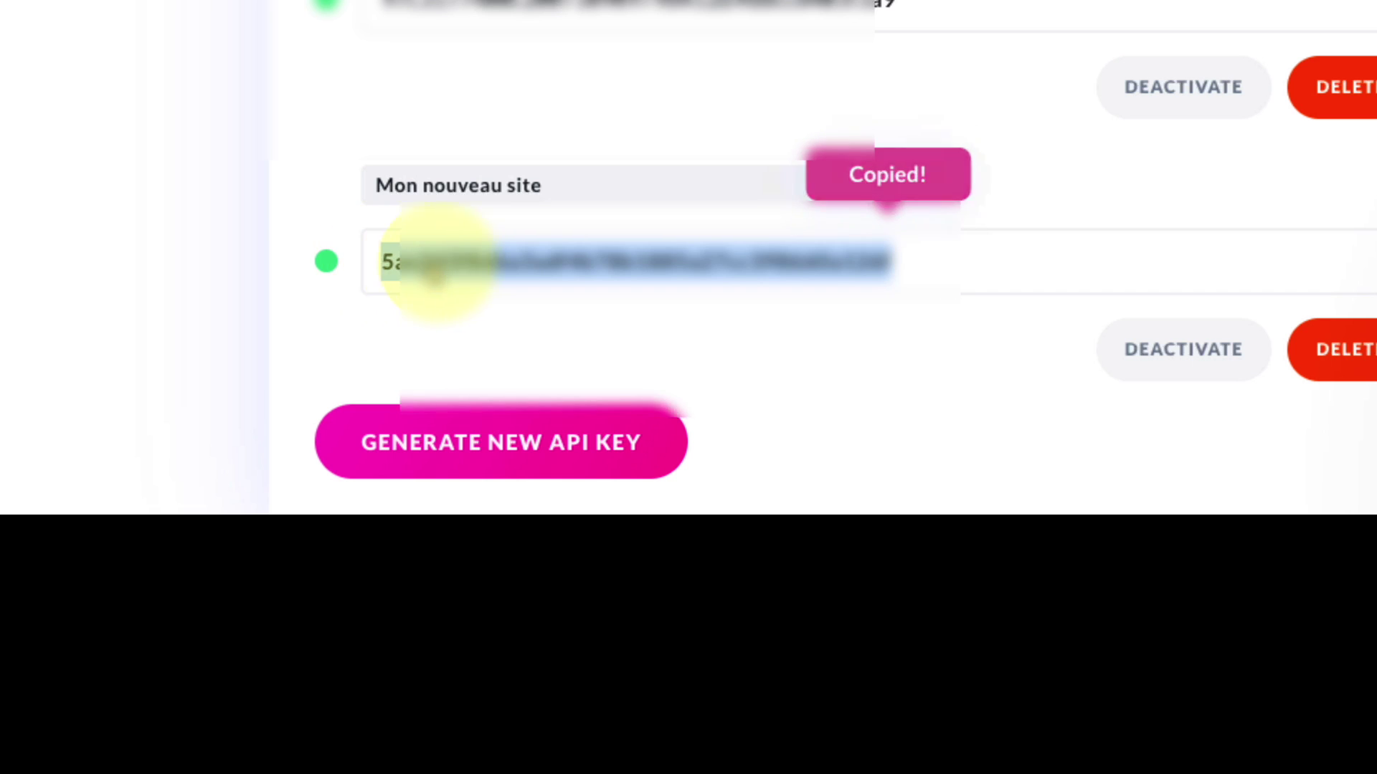
right_click(448, 236)
left_click(486, 299)
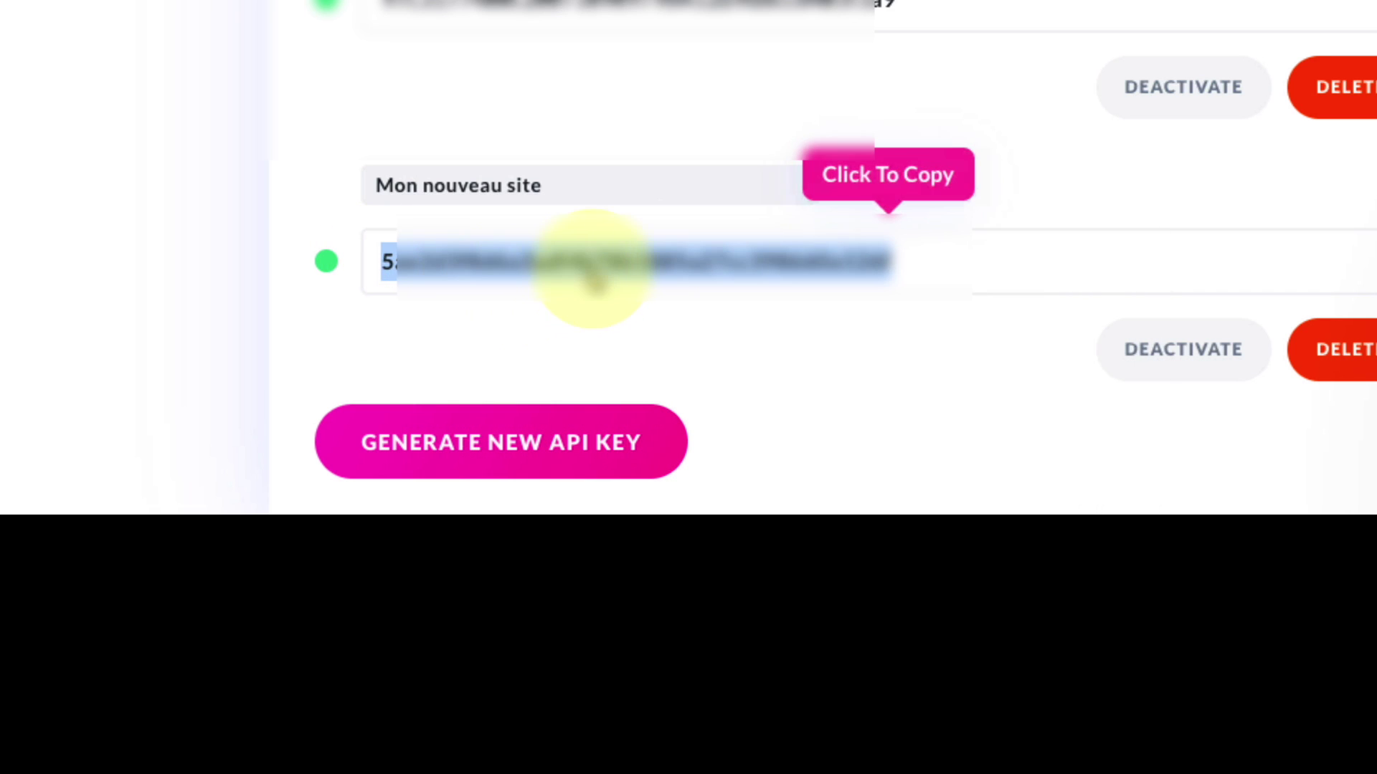
left_click(596, 271)
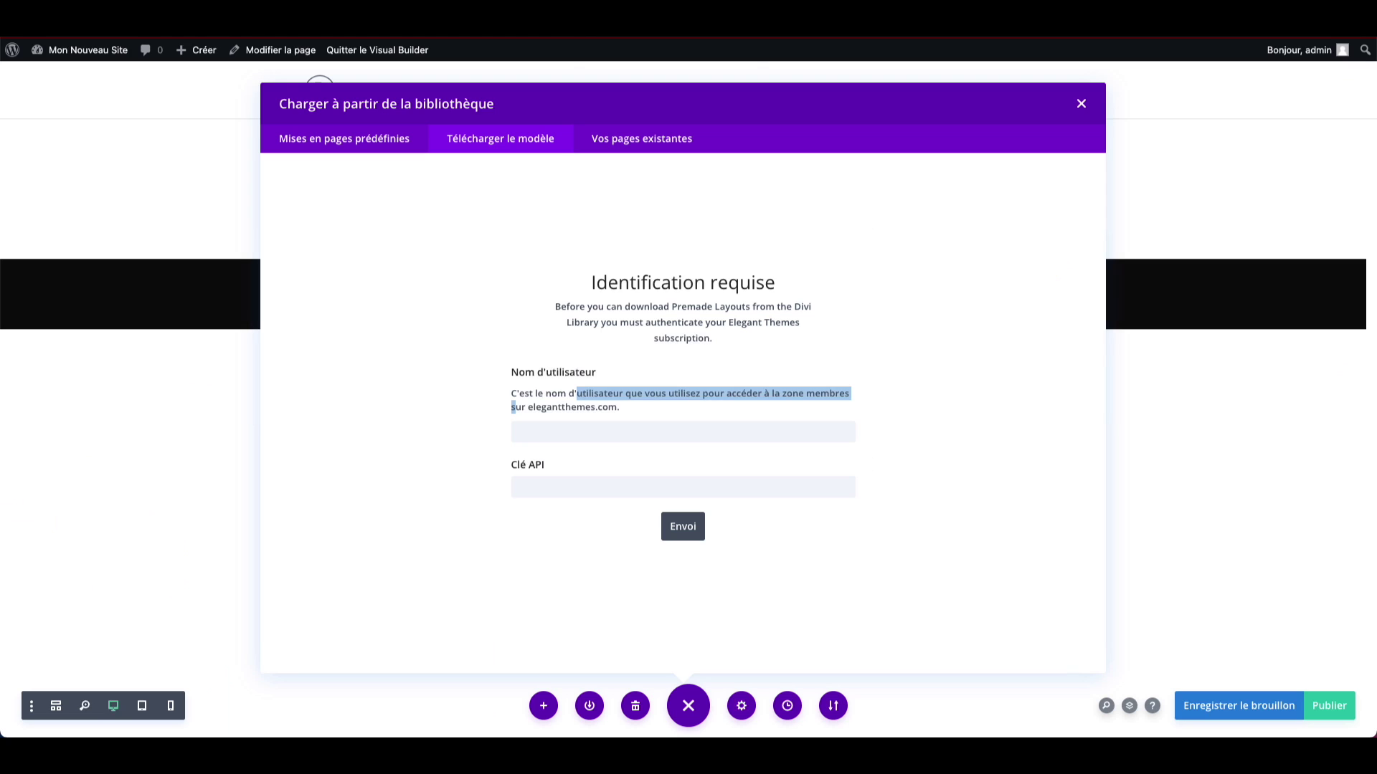
Step: Enter the Elegant Themes username, paste the API key in the Divi authentication form, and submit it to load the layout
left_click(567, 430)
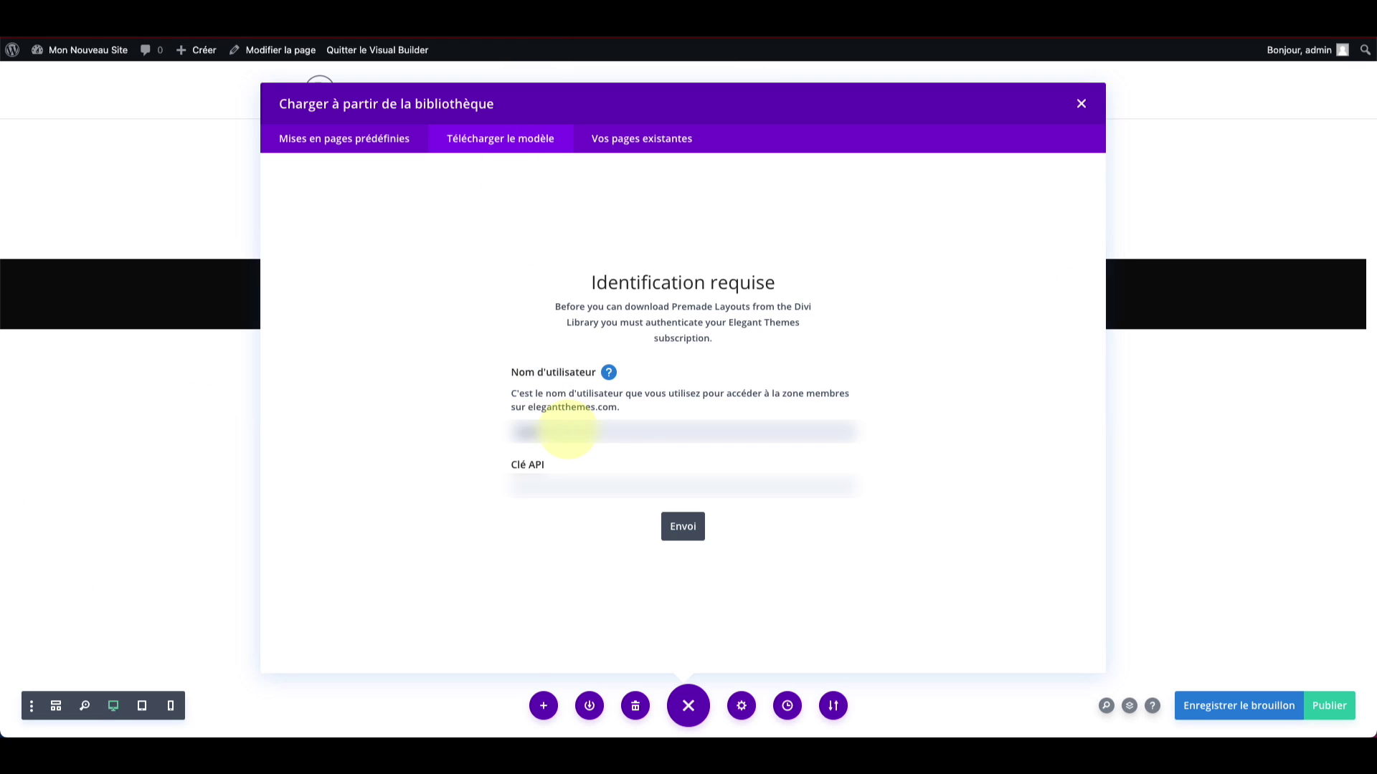
left_click(565, 484)
key("ctrl+v")
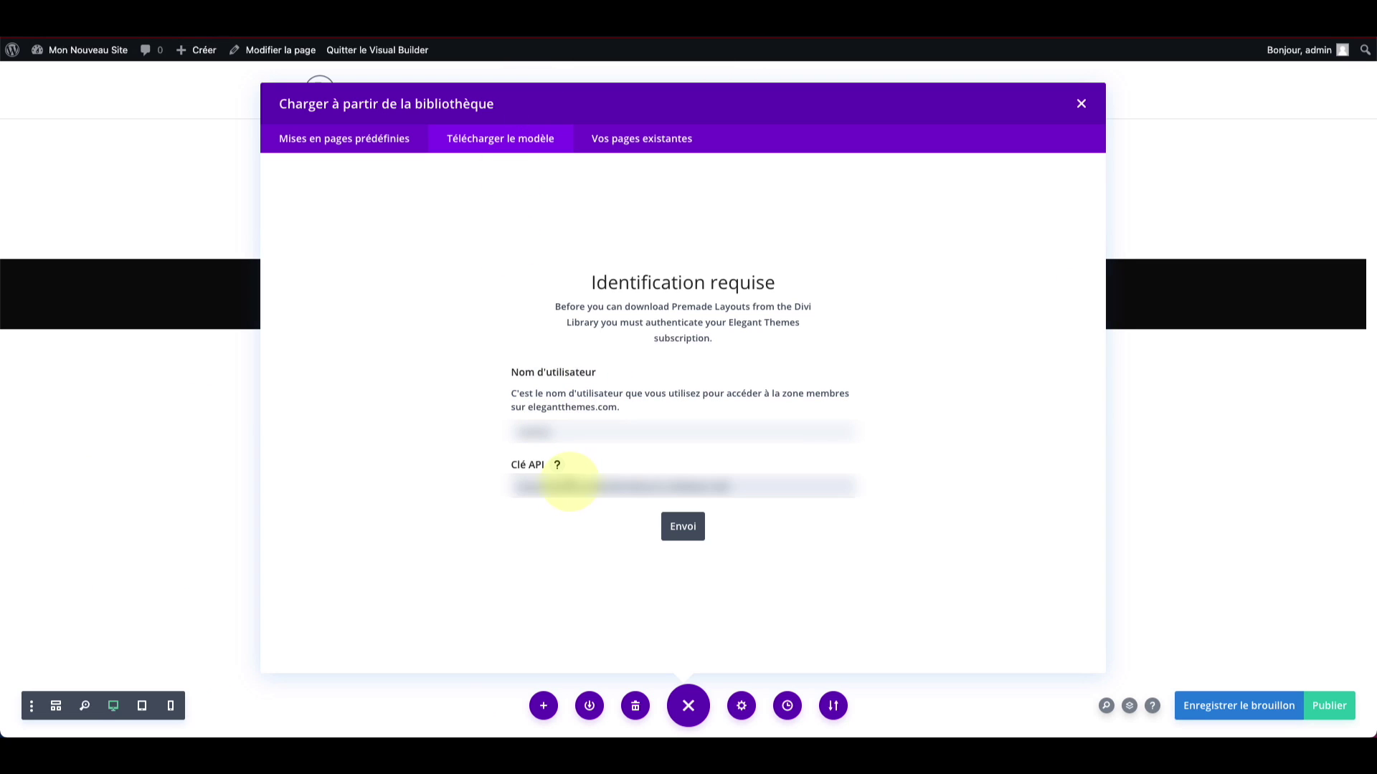
left_click(682, 531)
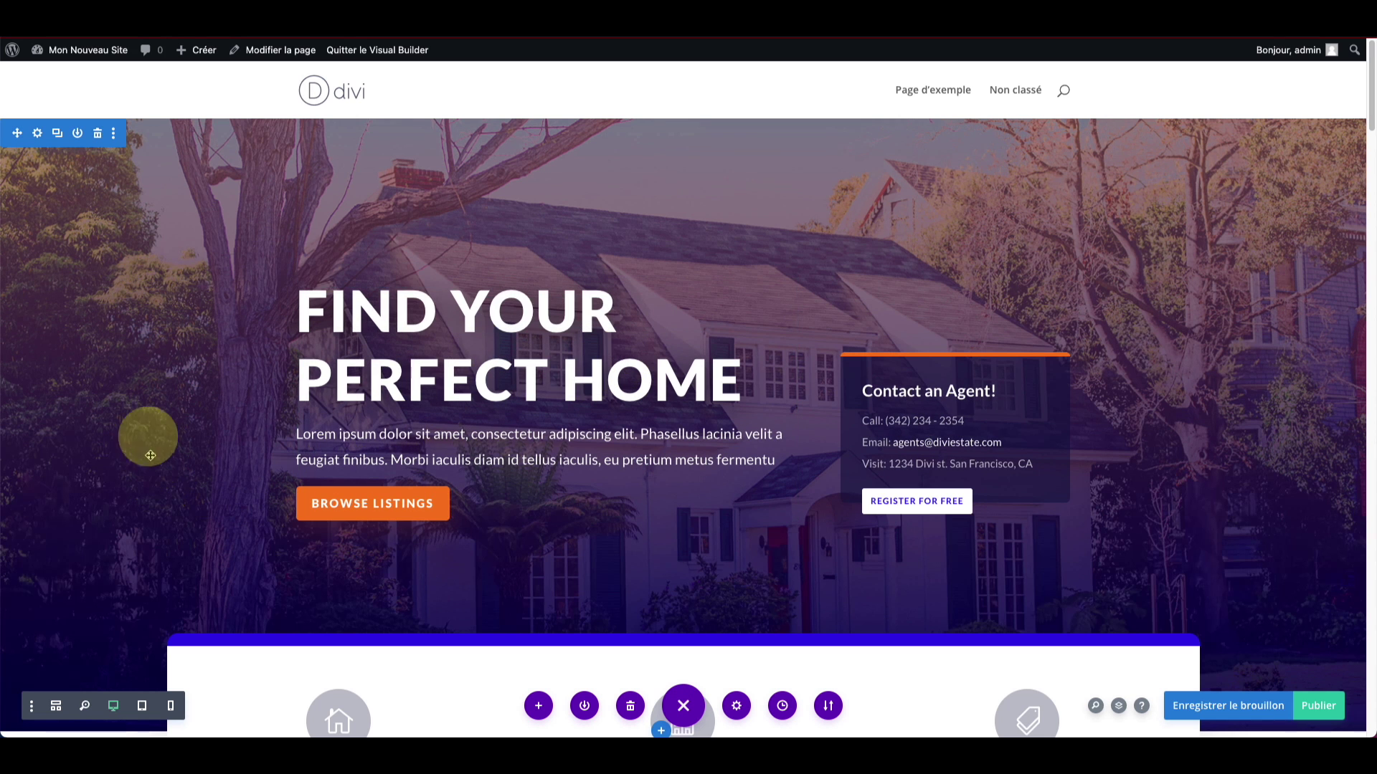
Step: Examine the loaded Real Estate landing page from the hero section down to the property listings
scroll(198, 282, "down", 8)
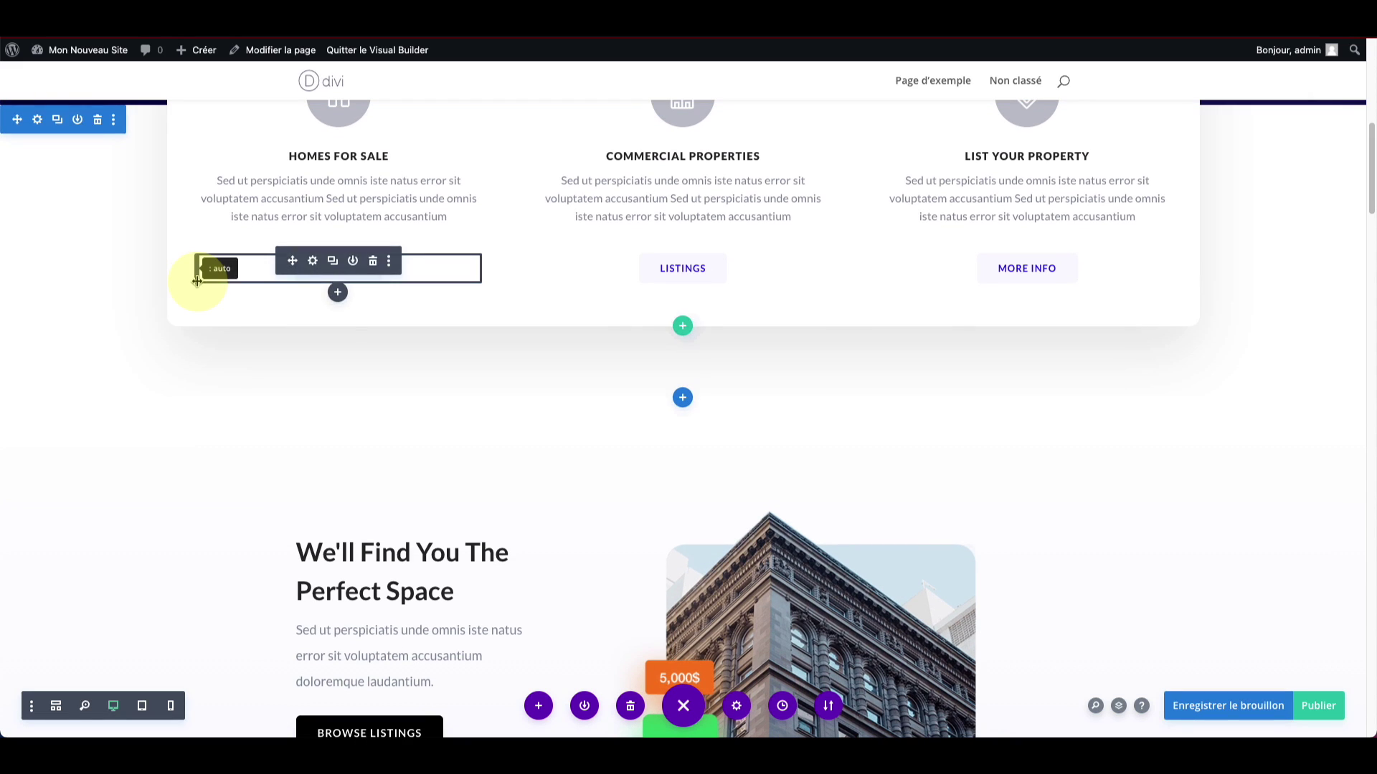
scroll(178, 413, "up", 5)
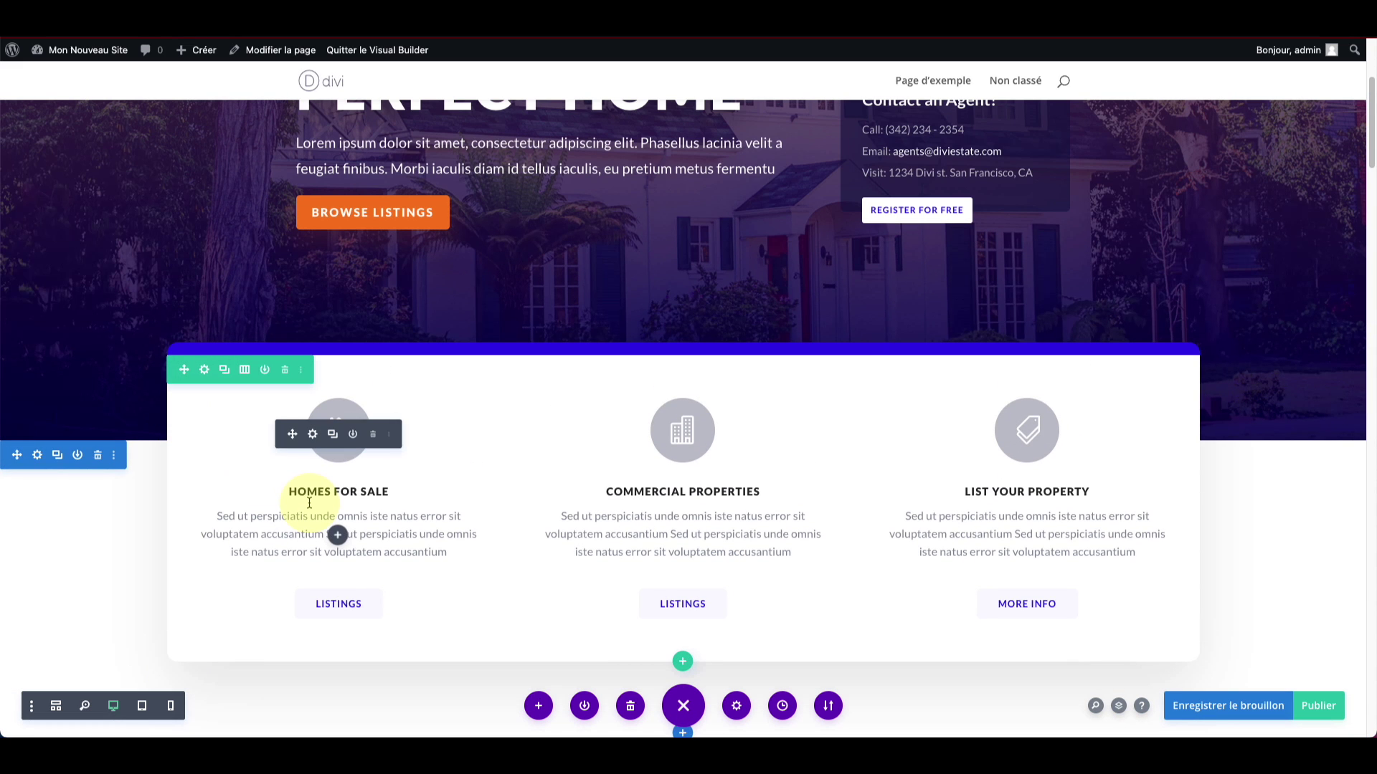
scroll(380, 270, "up", 4)
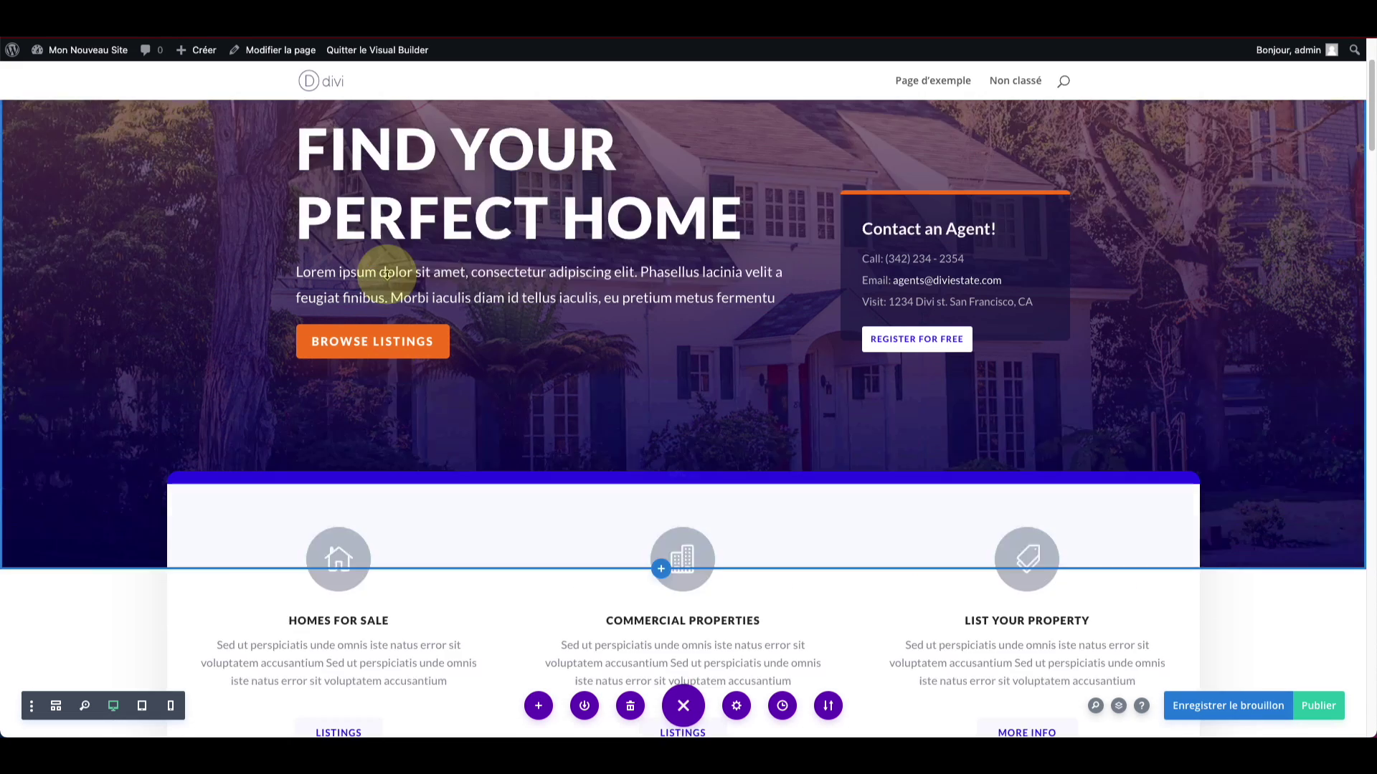
scroll(387, 275, "down", 8)
scroll(388, 275, "down", 16)
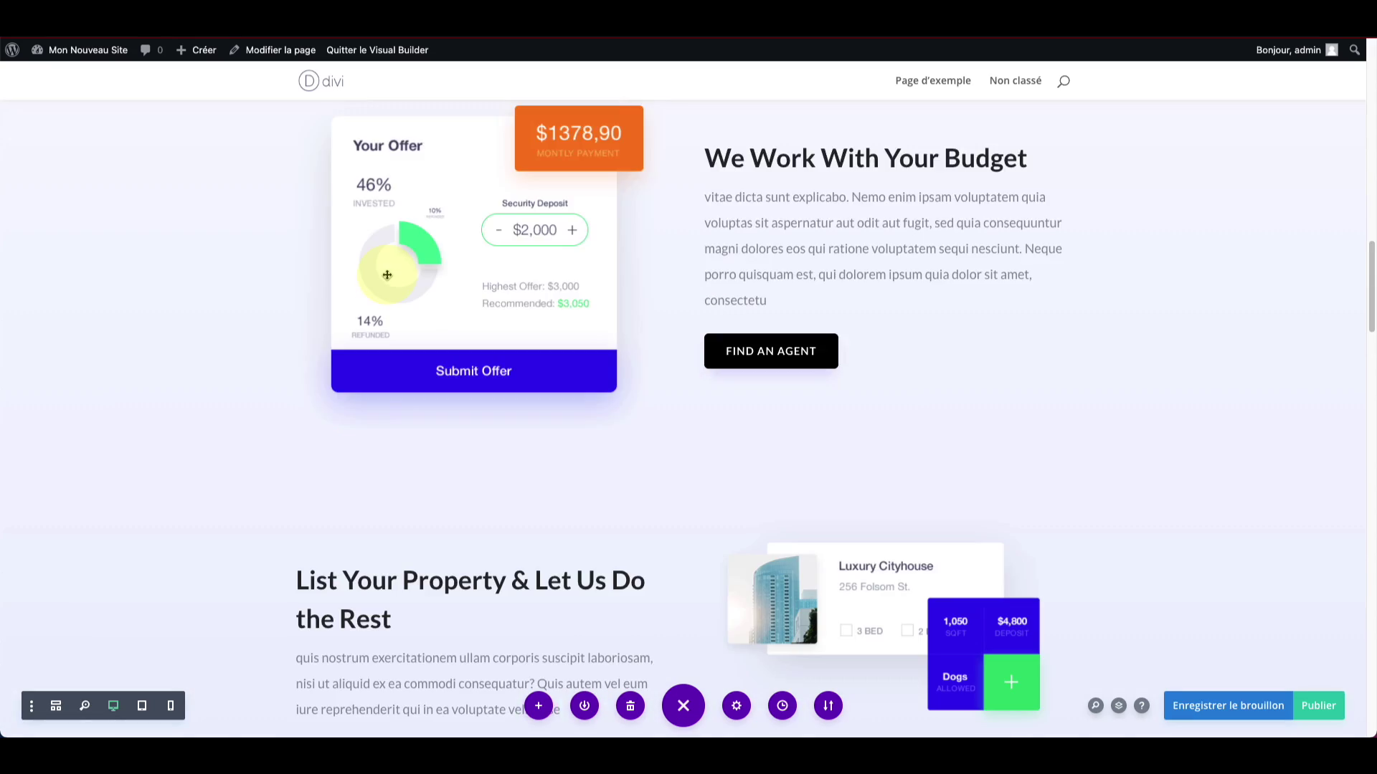
scroll(387, 275, "down", 13)
scroll(390, 279, "up", 7)
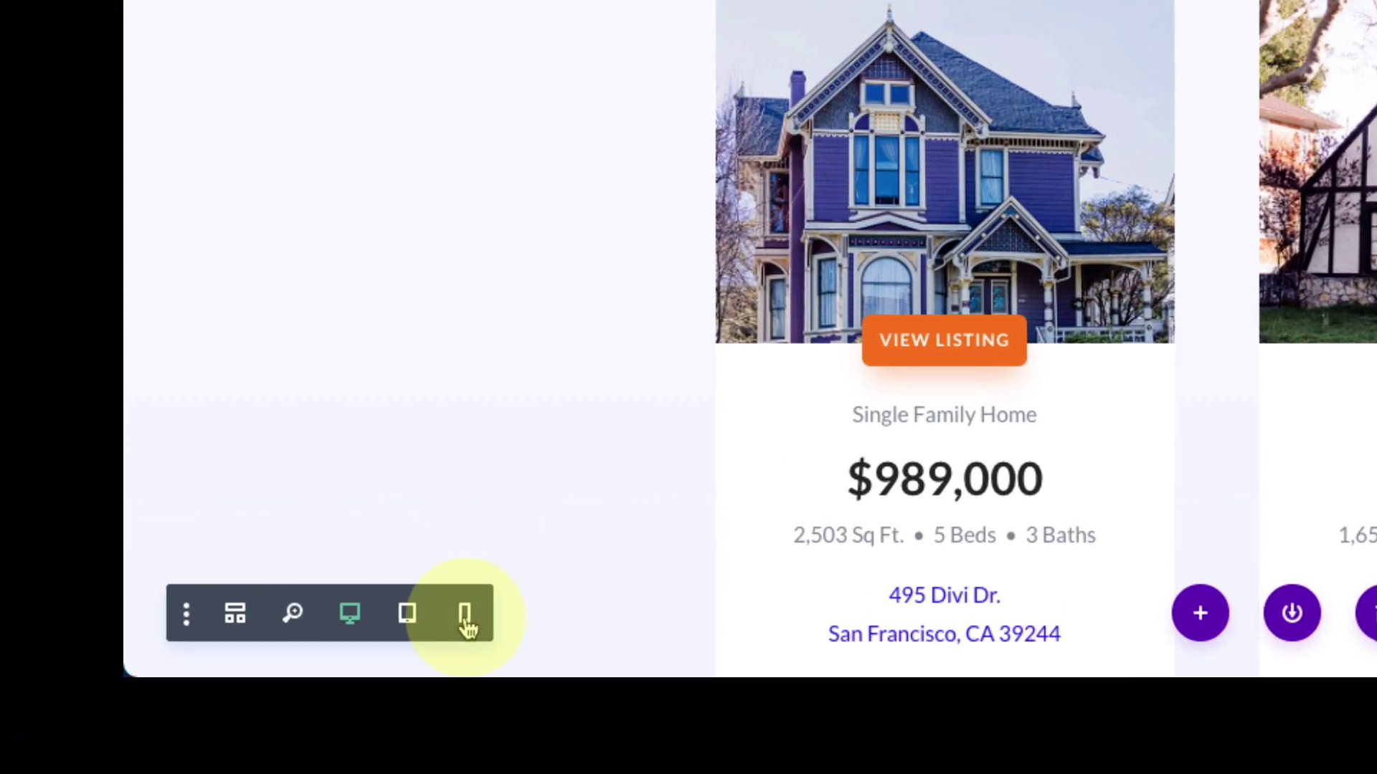
Step: Preview the page's Recent Listings section in phone view, and return to desktop view
left_click(370, 643)
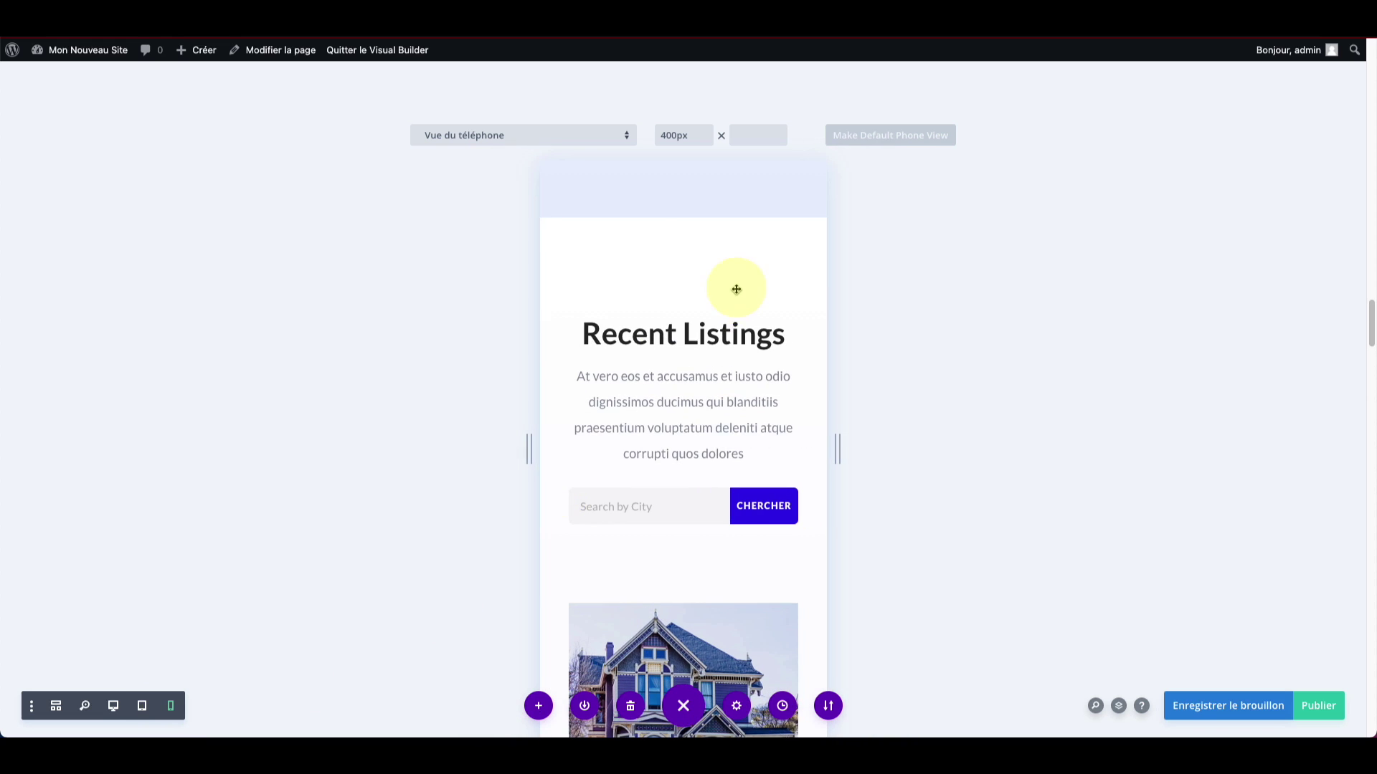
scroll(705, 406, "down", 10)
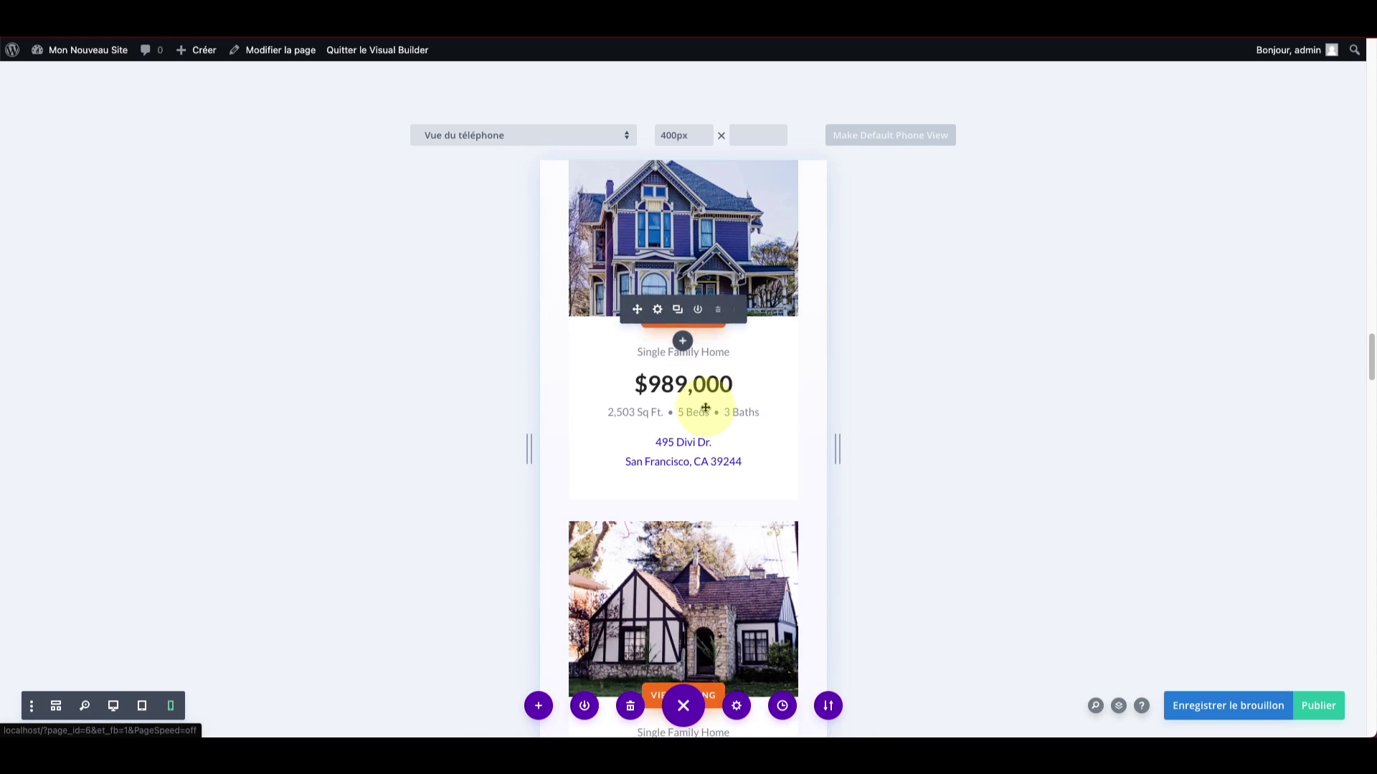
scroll(705, 408, "down", 2)
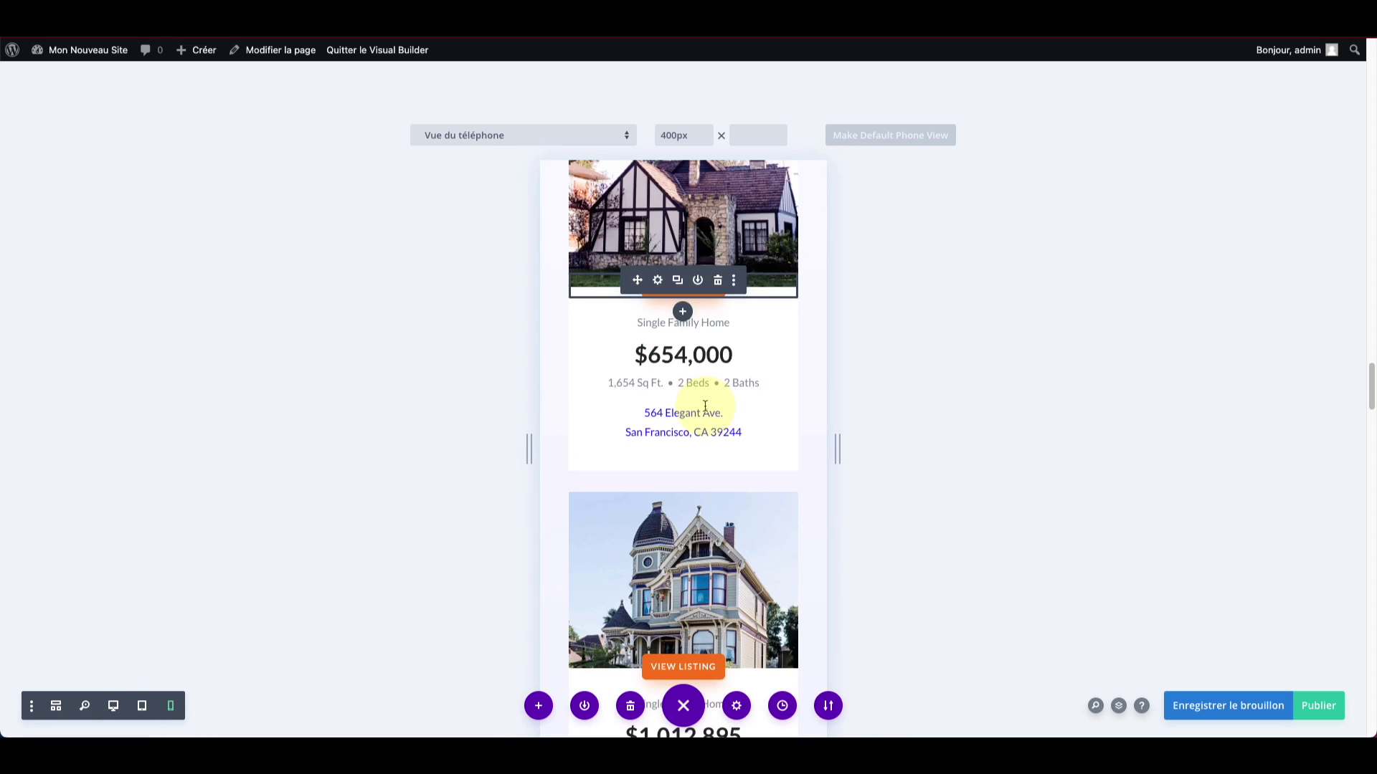
scroll(705, 407, "down", 2)
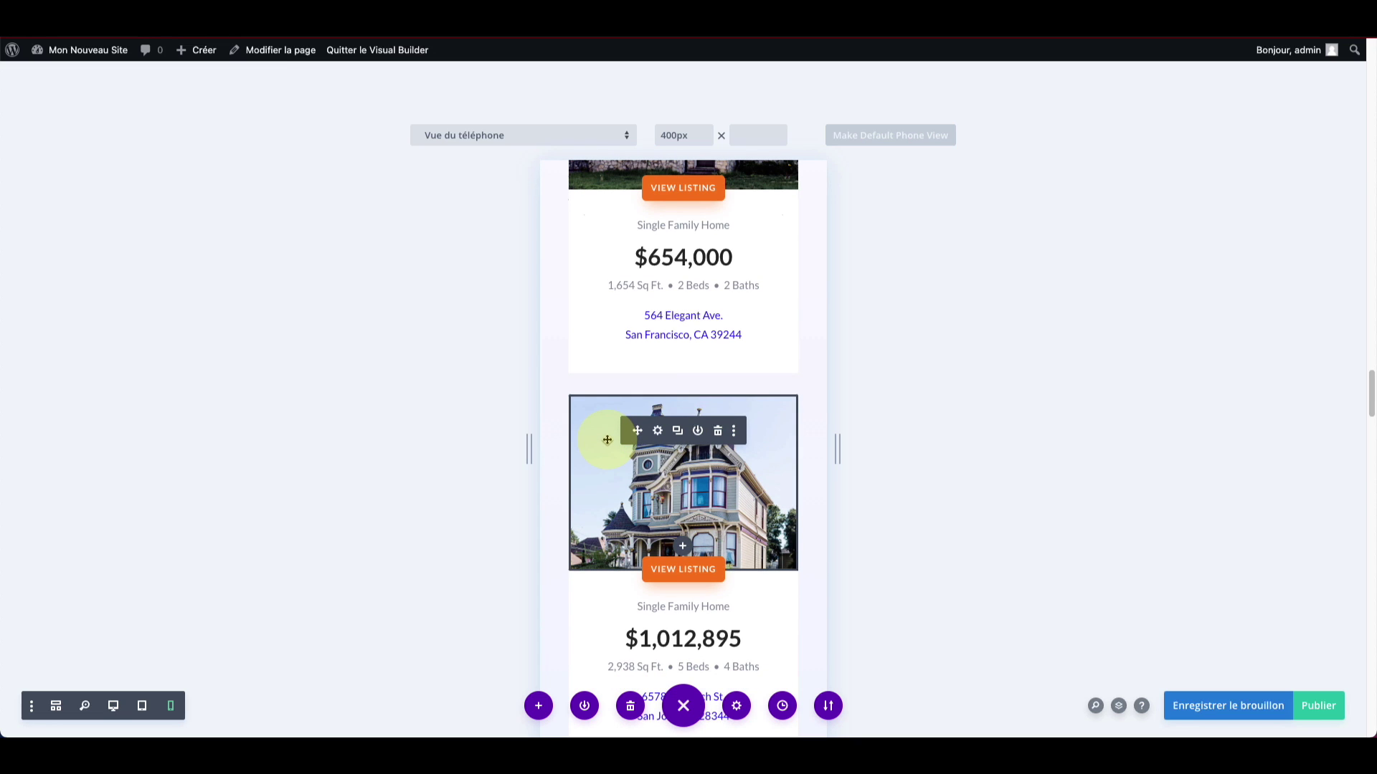
scroll(651, 441, "down", 10)
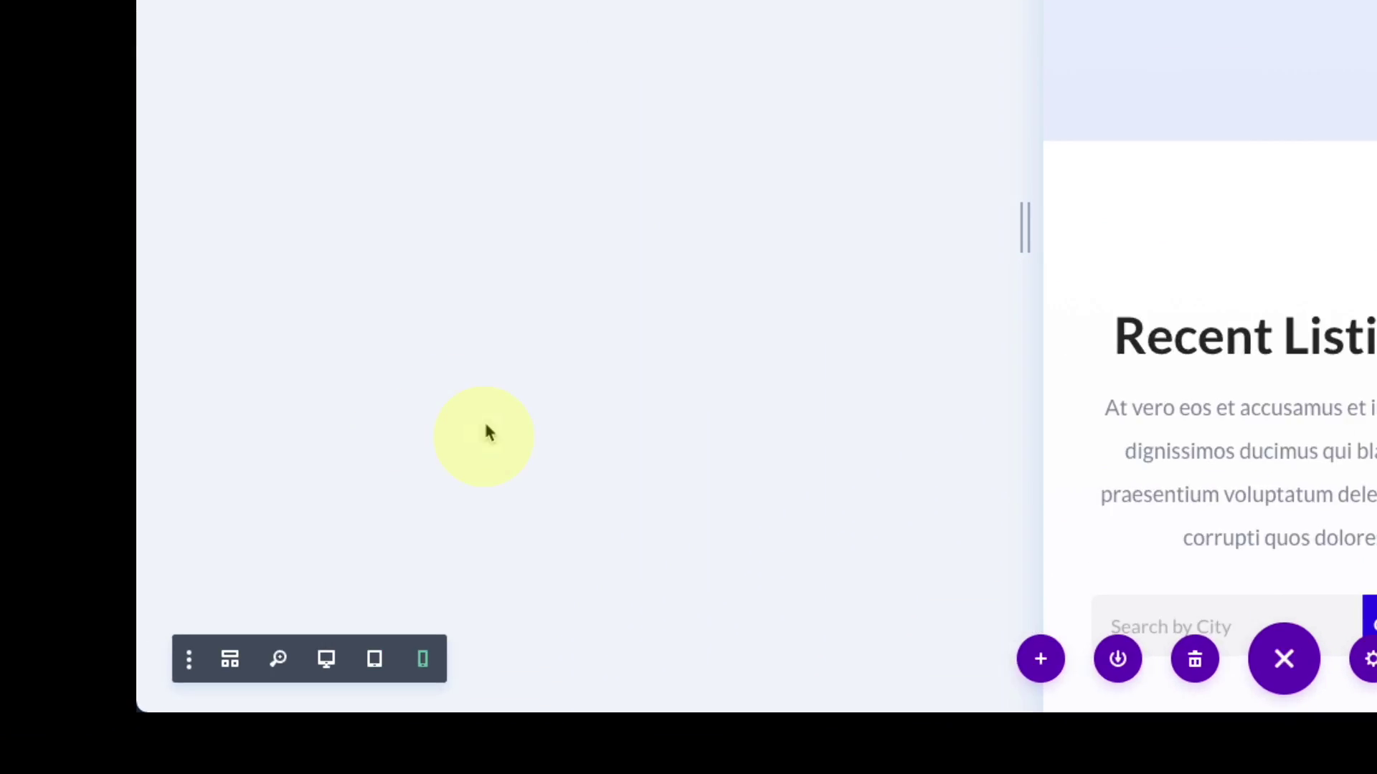
left_click(115, 705)
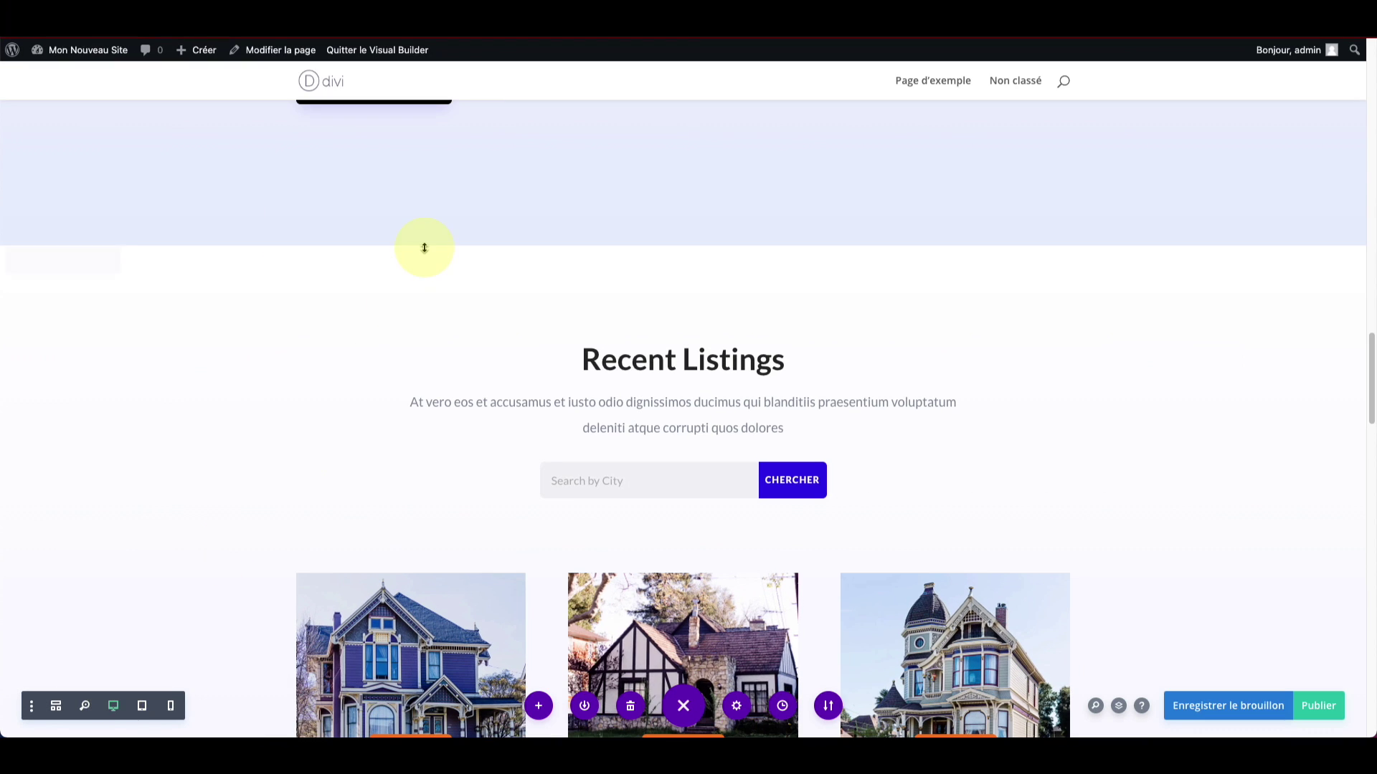
Step: View the module settings of the building image beside "We'll Find You The Perfect Space", and close them without saving
scroll(421, 251, "up", 8)
scroll(423, 245, "up", 8)
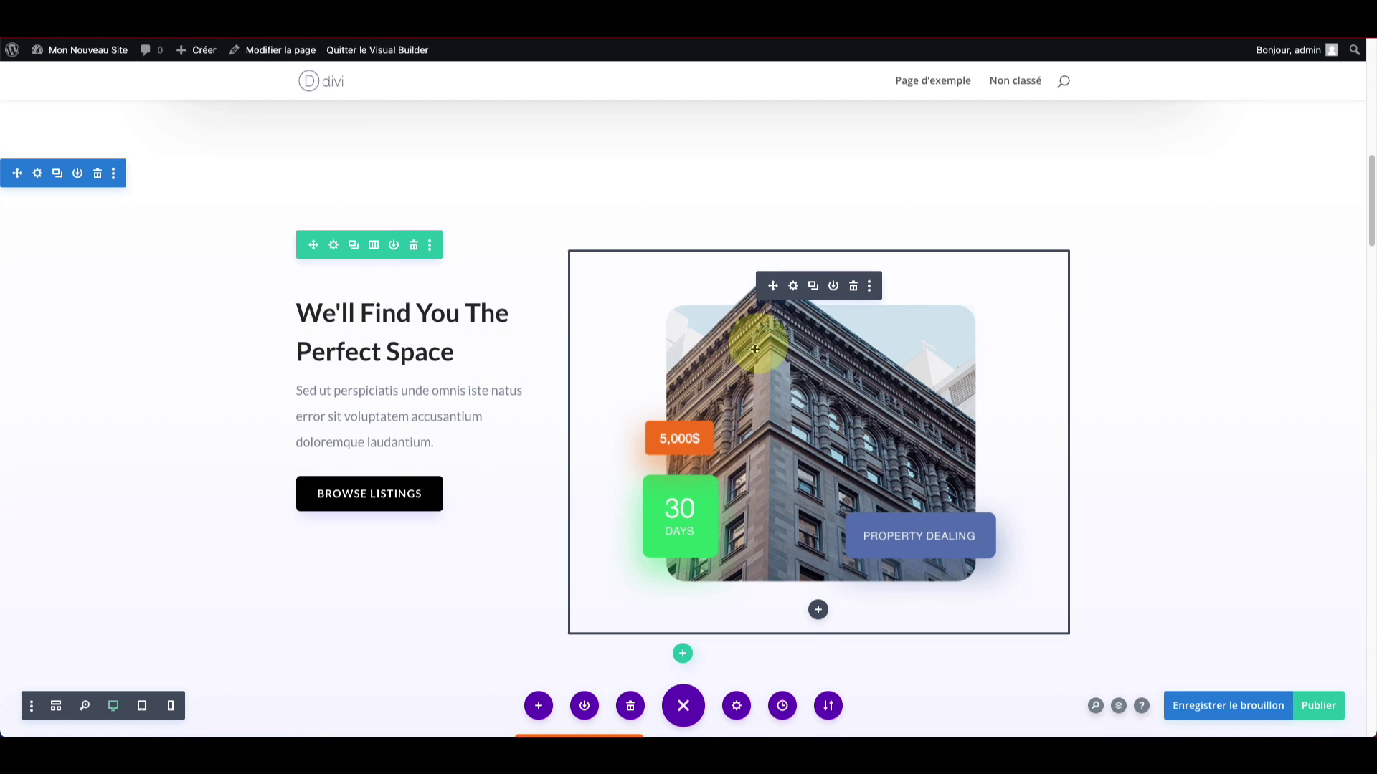
left_click_drag(773, 285, 828, 417)
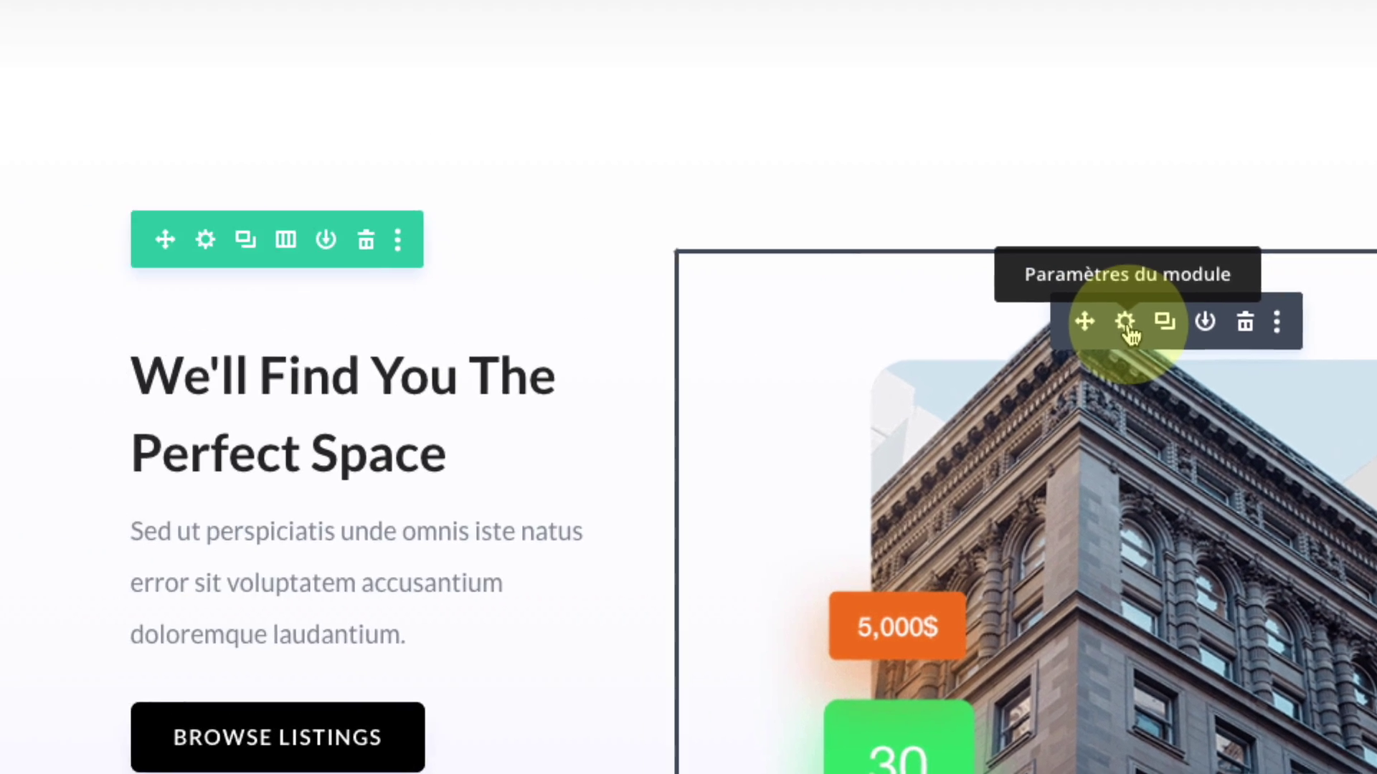
left_click(826, 269)
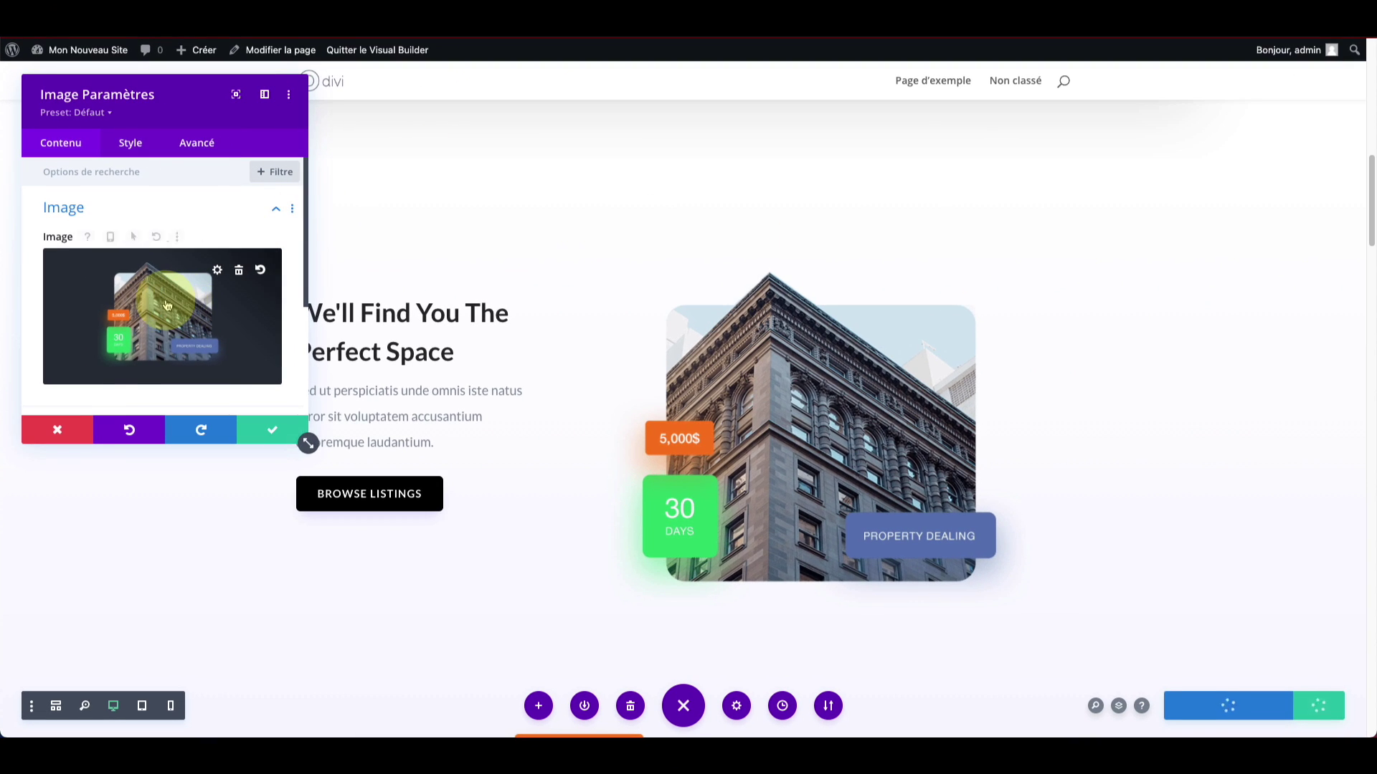
left_click(79, 430)
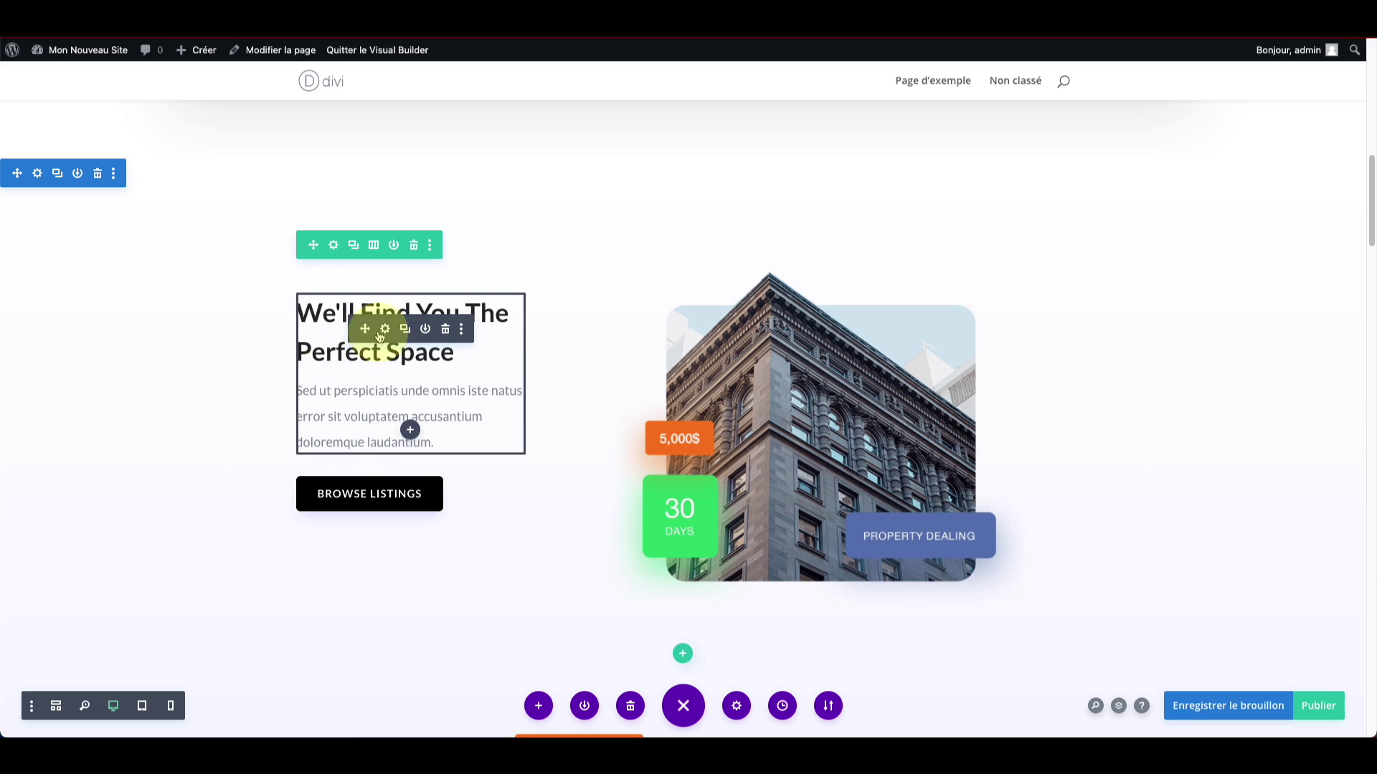
Step: Show the building image in the page's Layers view and expand the Hero section there
scroll(653, 485, "down", 2)
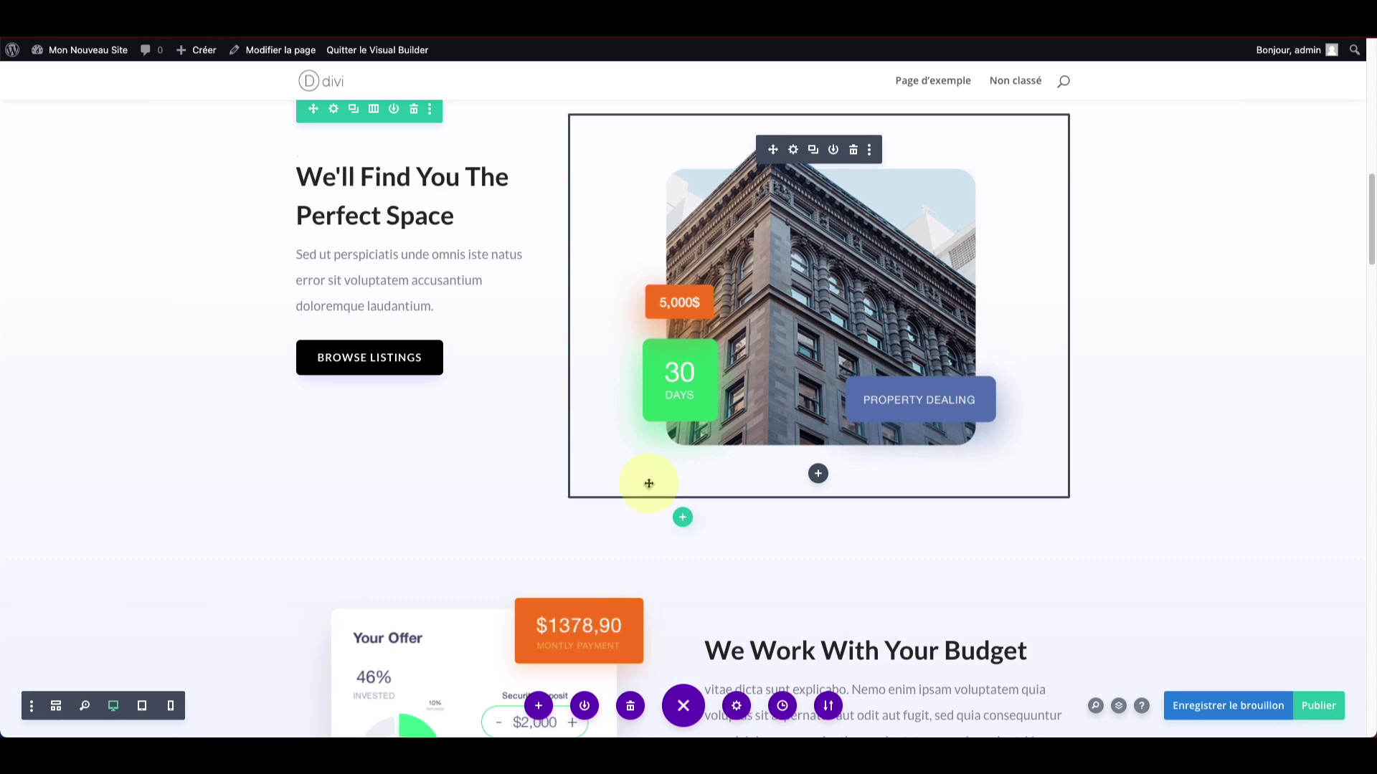
right_click(615, 265)
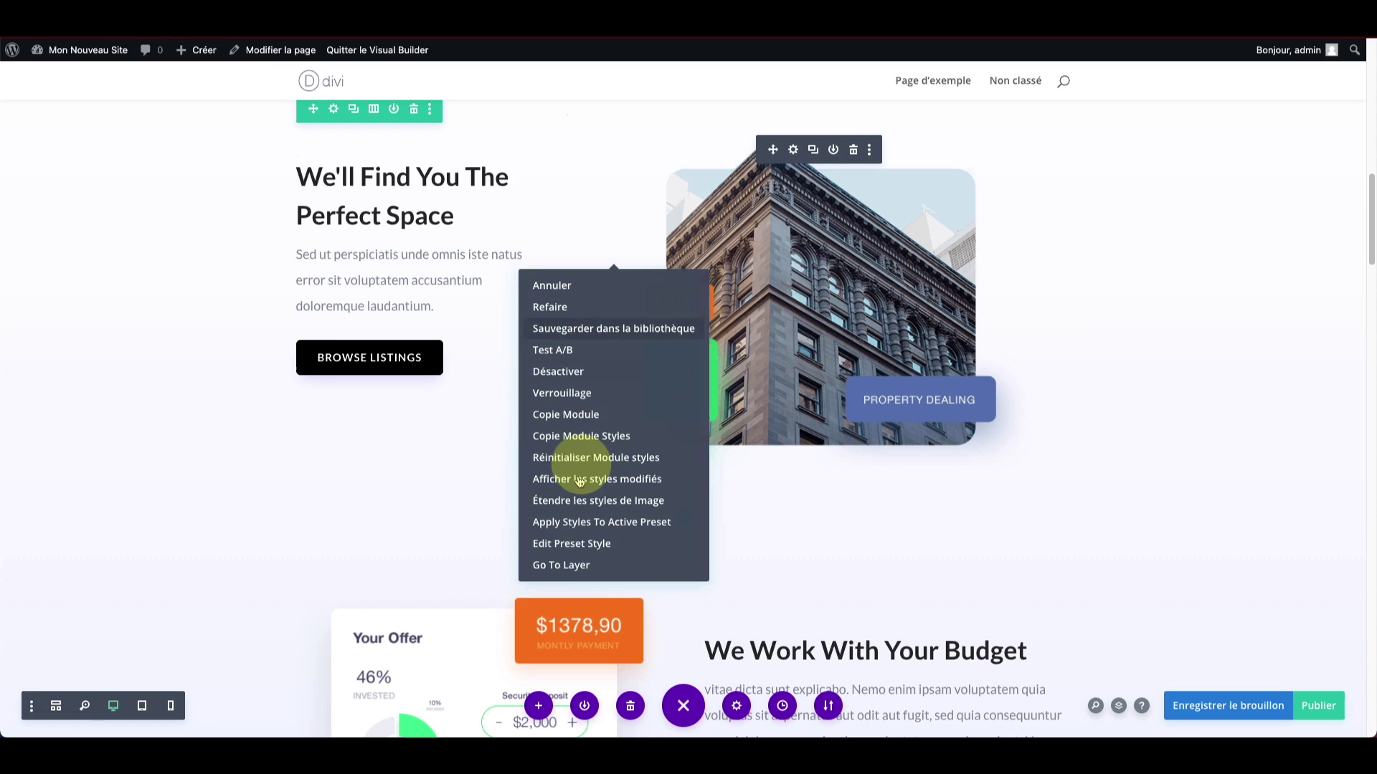
left_click(548, 561)
scroll(430, 267, "down", 2)
scroll(433, 267, "up", 3)
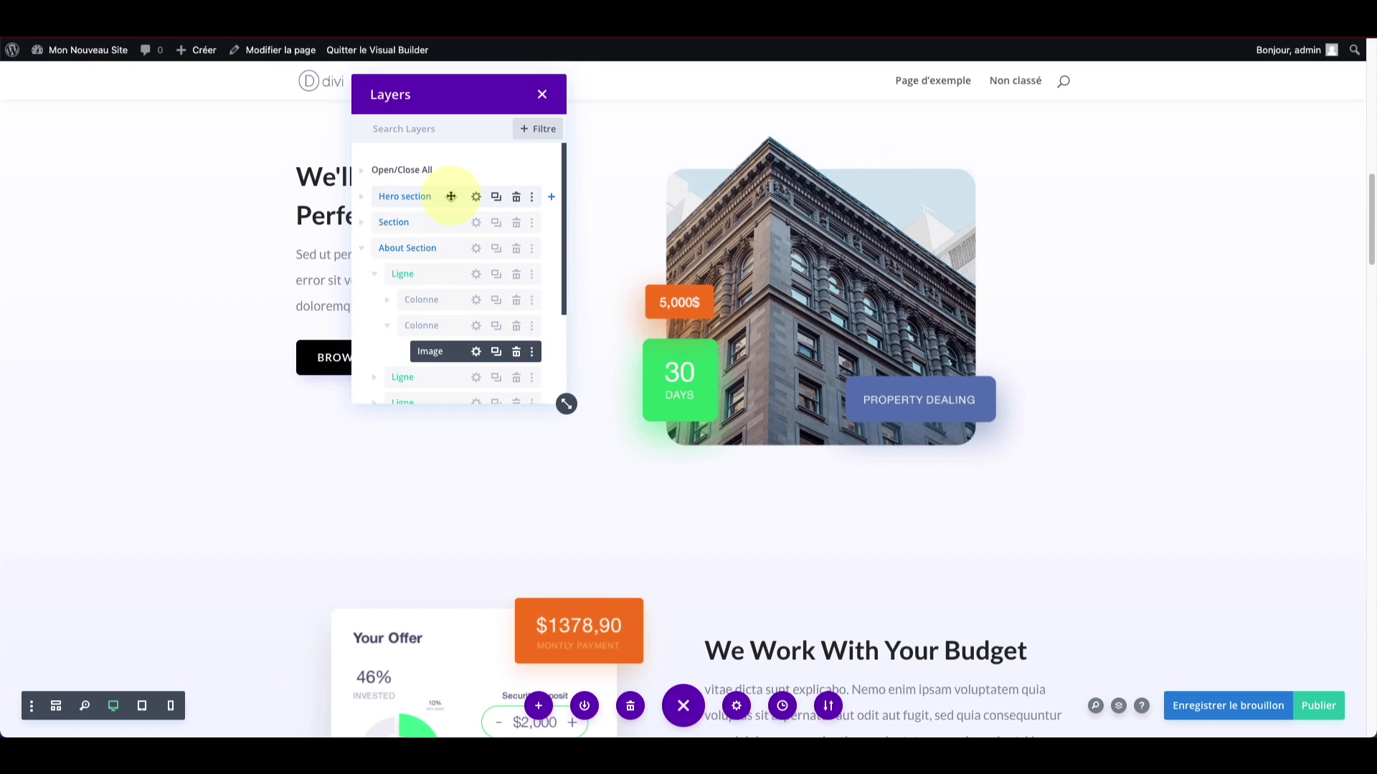
left_click(365, 199)
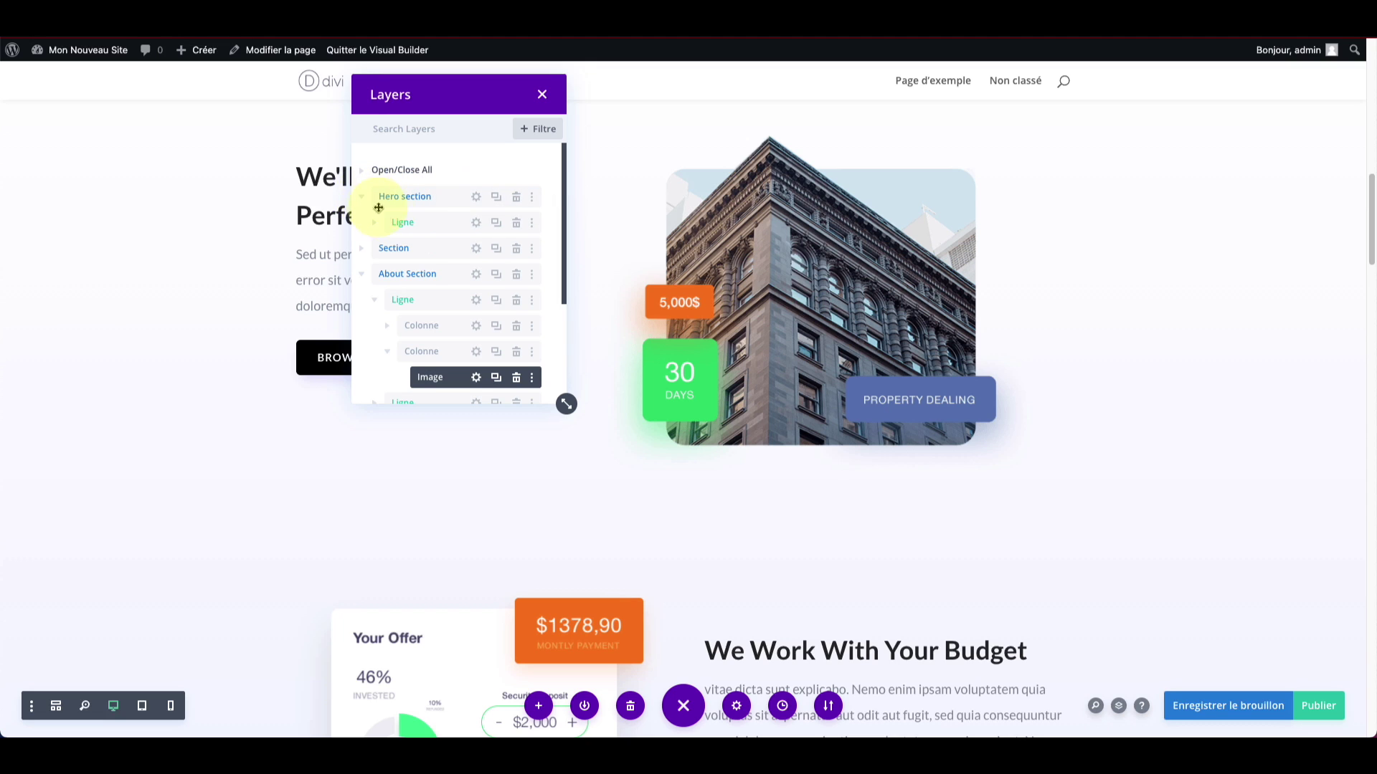
Step: Expand the Hero section's row and its first column in the Layers view, and close the view
left_click(381, 226)
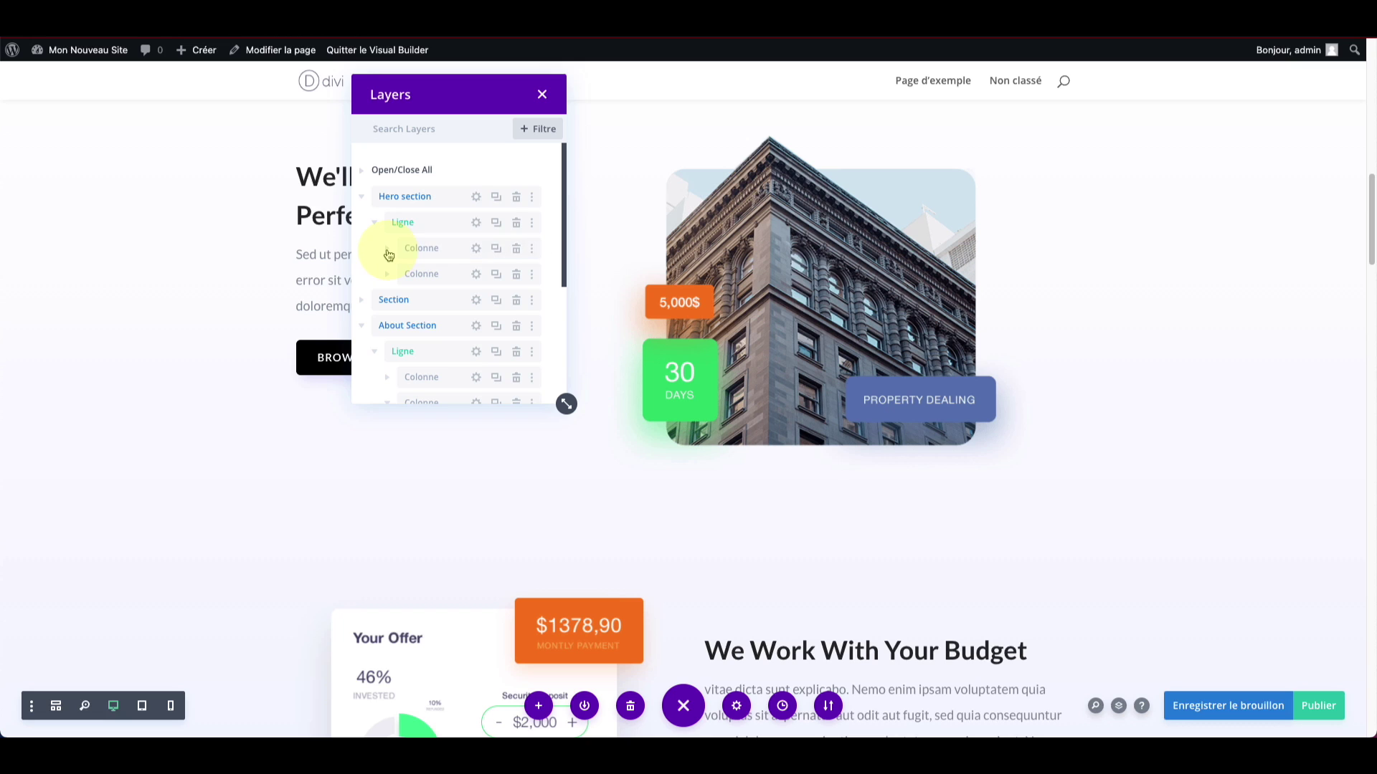
left_click(388, 255)
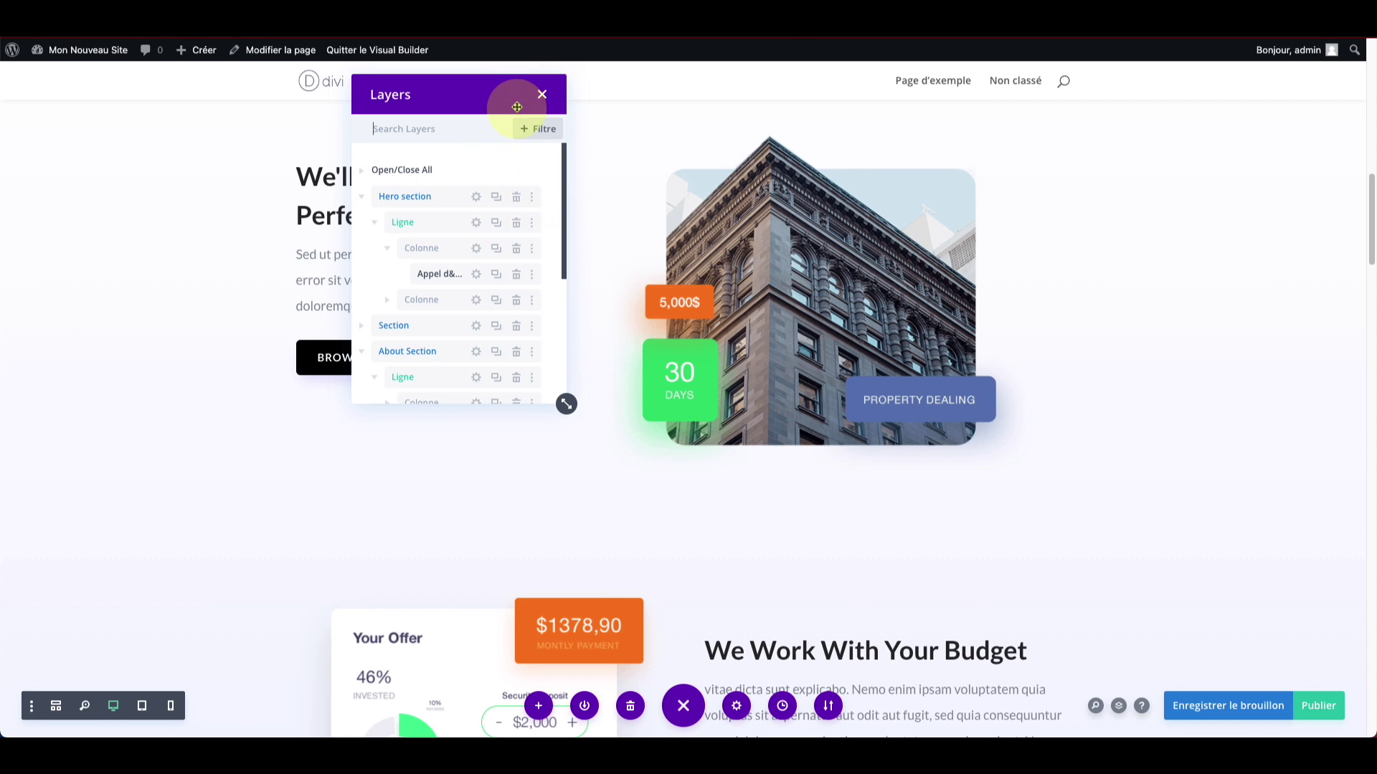
left_click(542, 94)
Step: Replace the heading "A Real Estate Agent You Can Trust" with "Ma nouvelle section" directly on the page
scroll(439, 274, "down", 3)
scroll(466, 301, "down", 9)
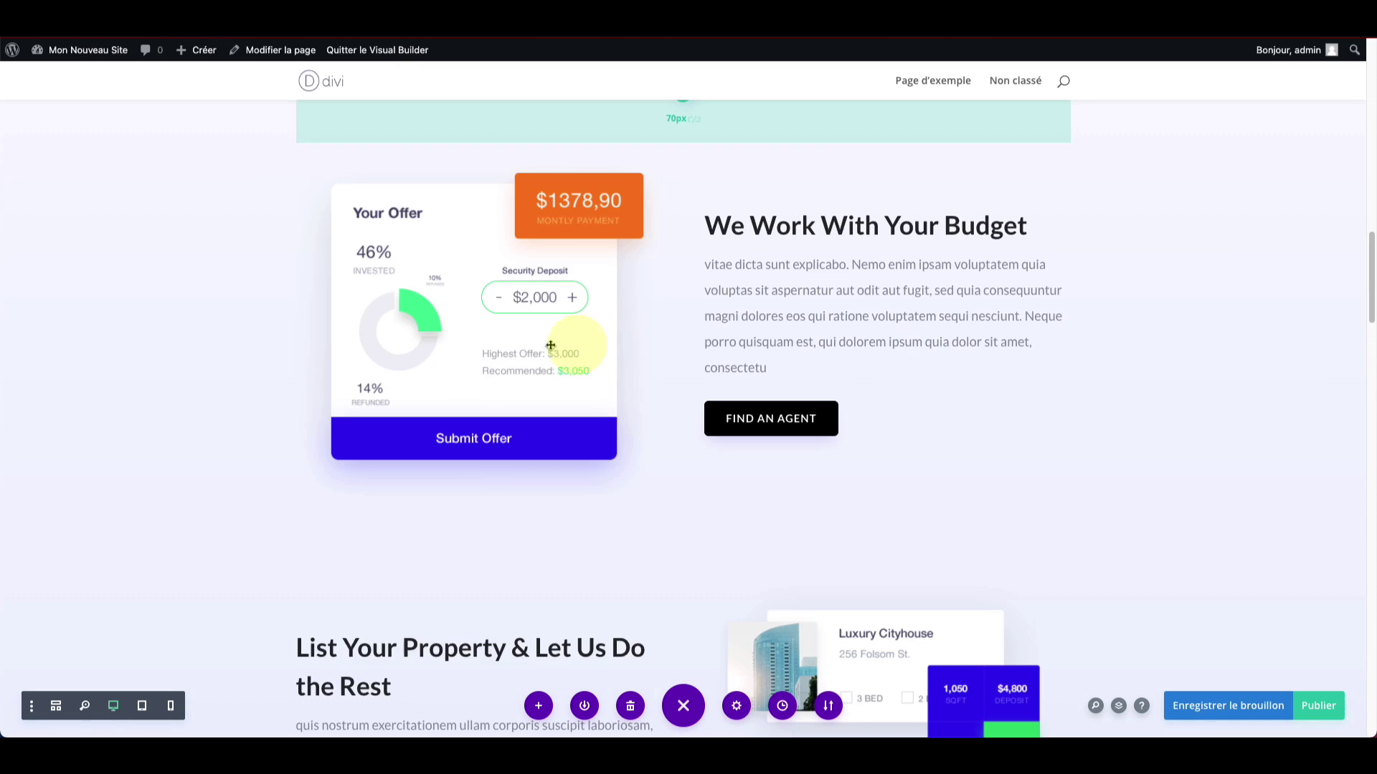
scroll(426, 293, "down", 18)
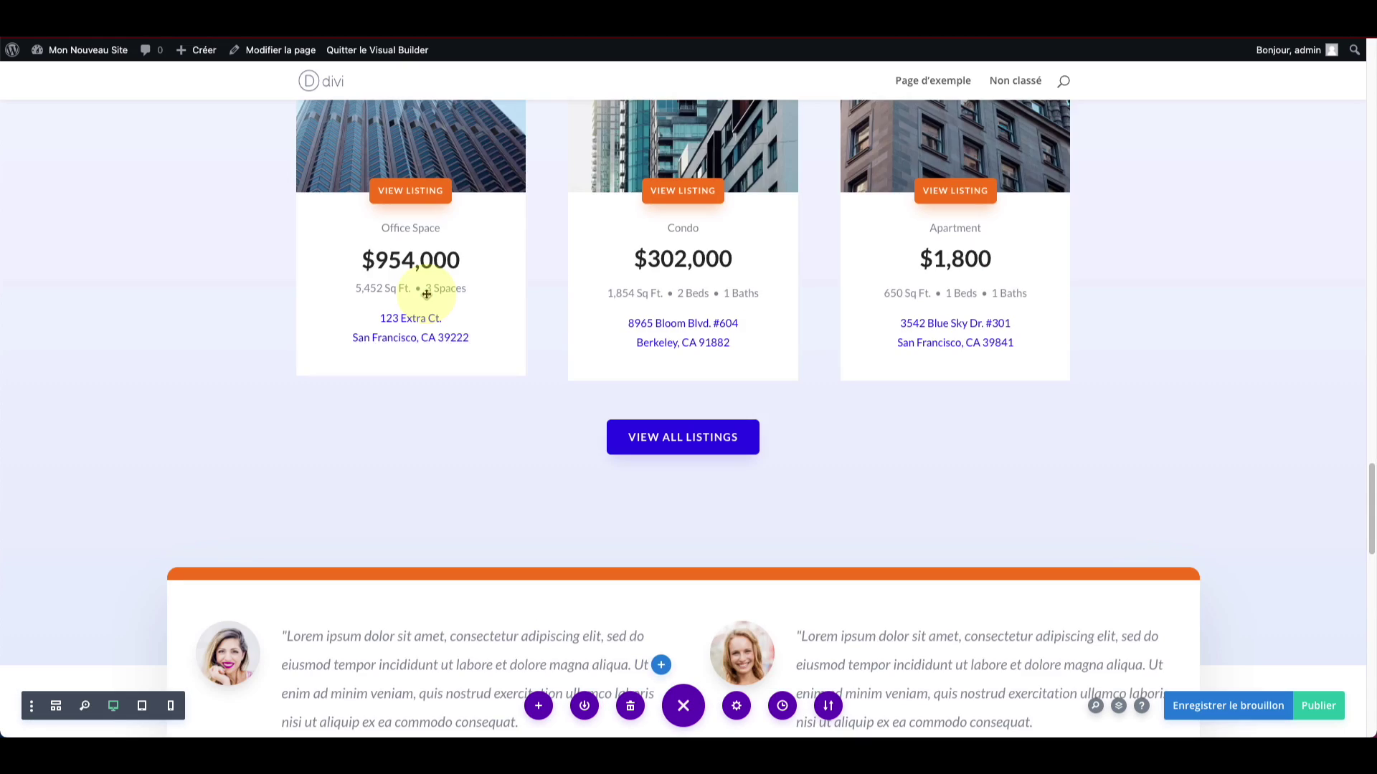
scroll(426, 292, "down", 4)
scroll(424, 292, "up", 6)
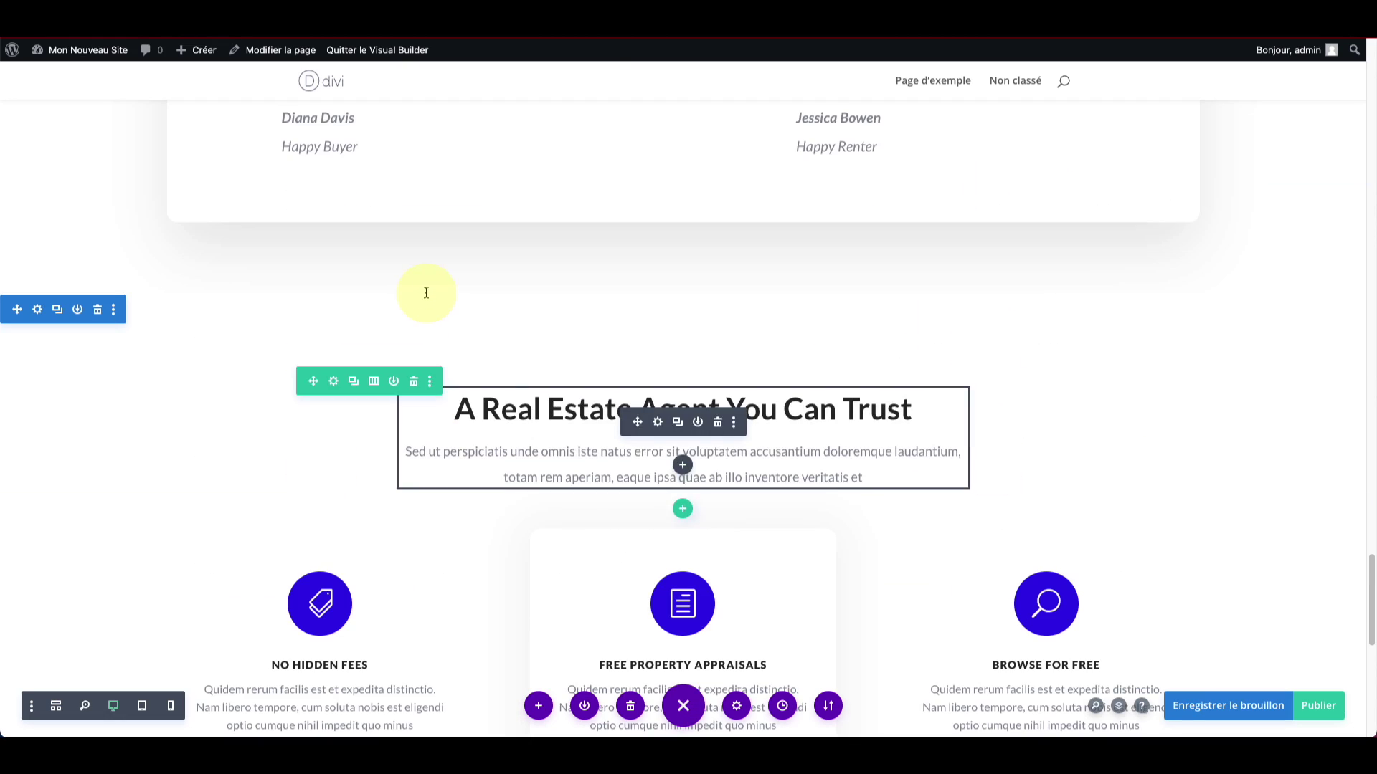
left_click(558, 410)
left_click(479, 410)
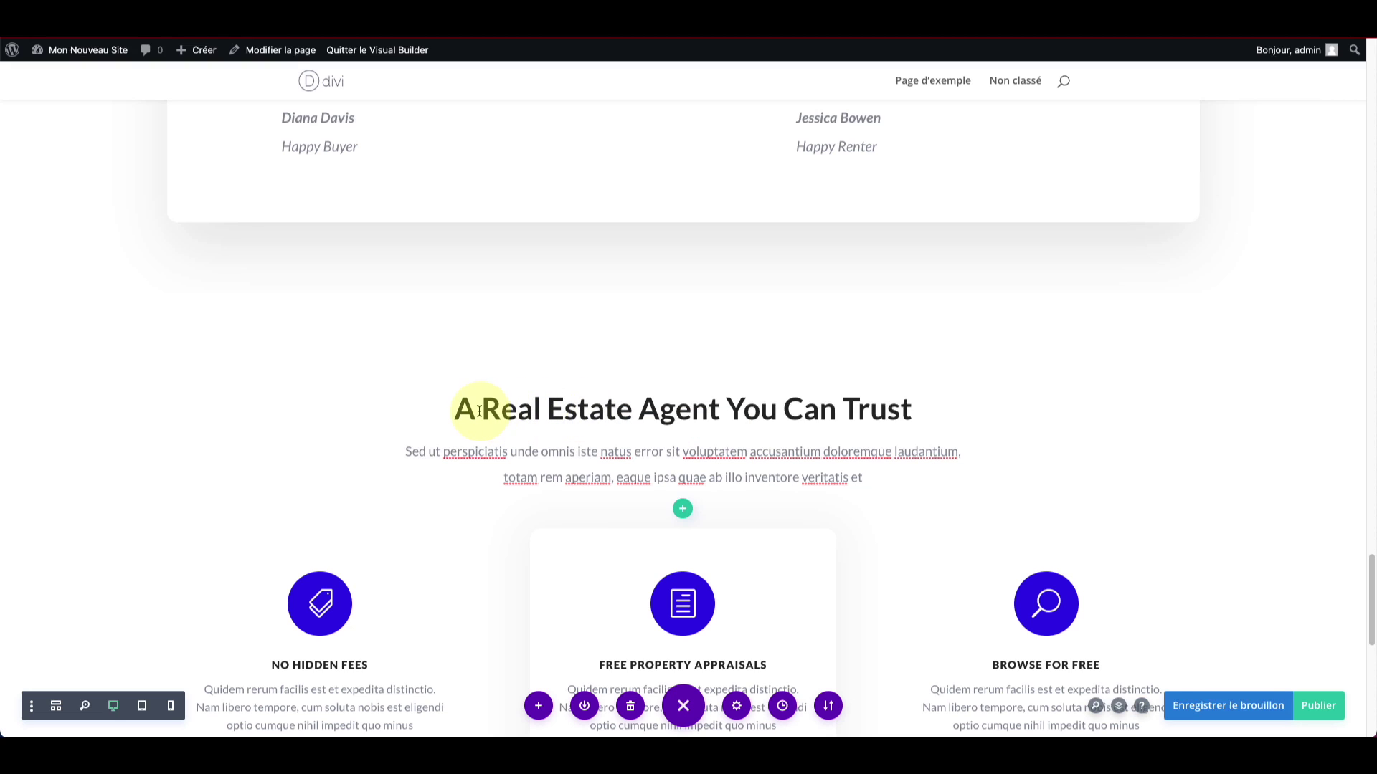
left_click_drag(464, 410, 907, 407)
type("Ma nouvelle section")
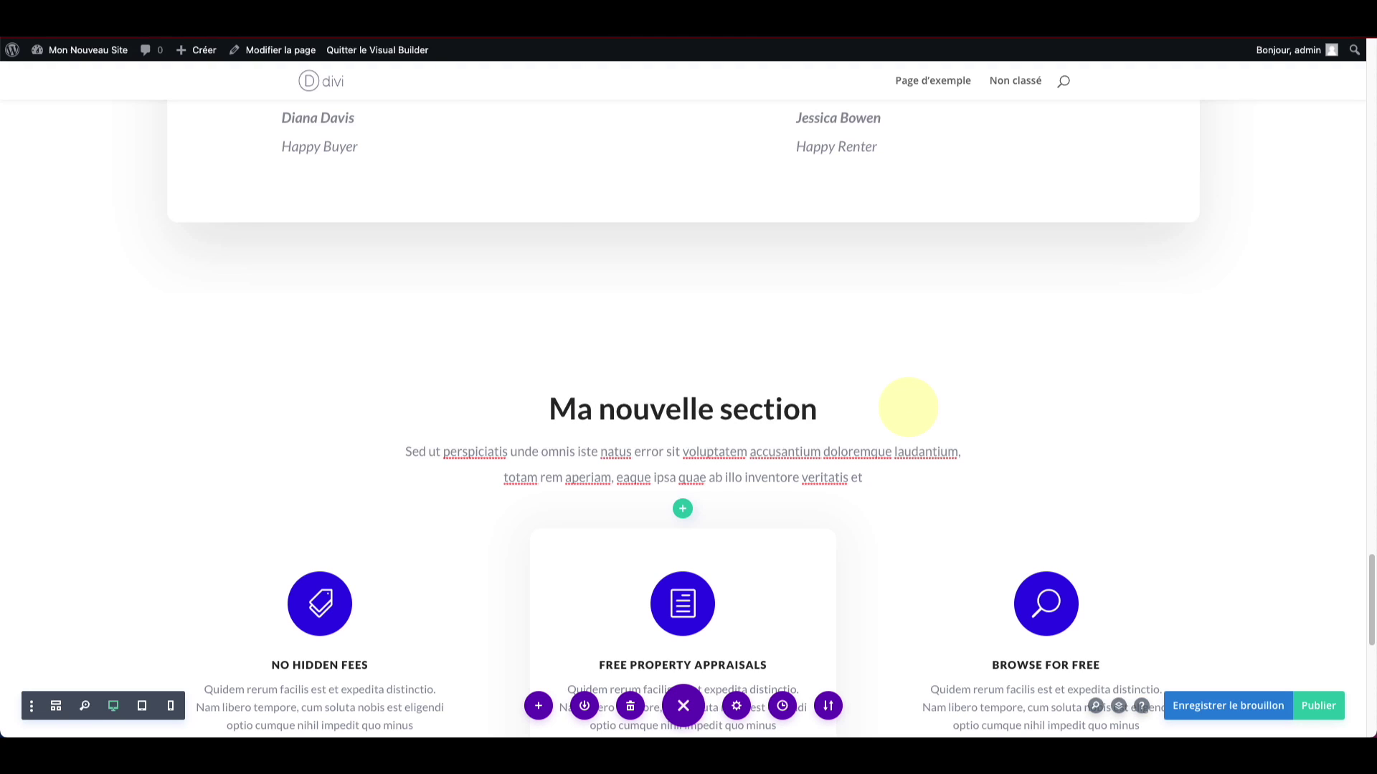
left_click(805, 298)
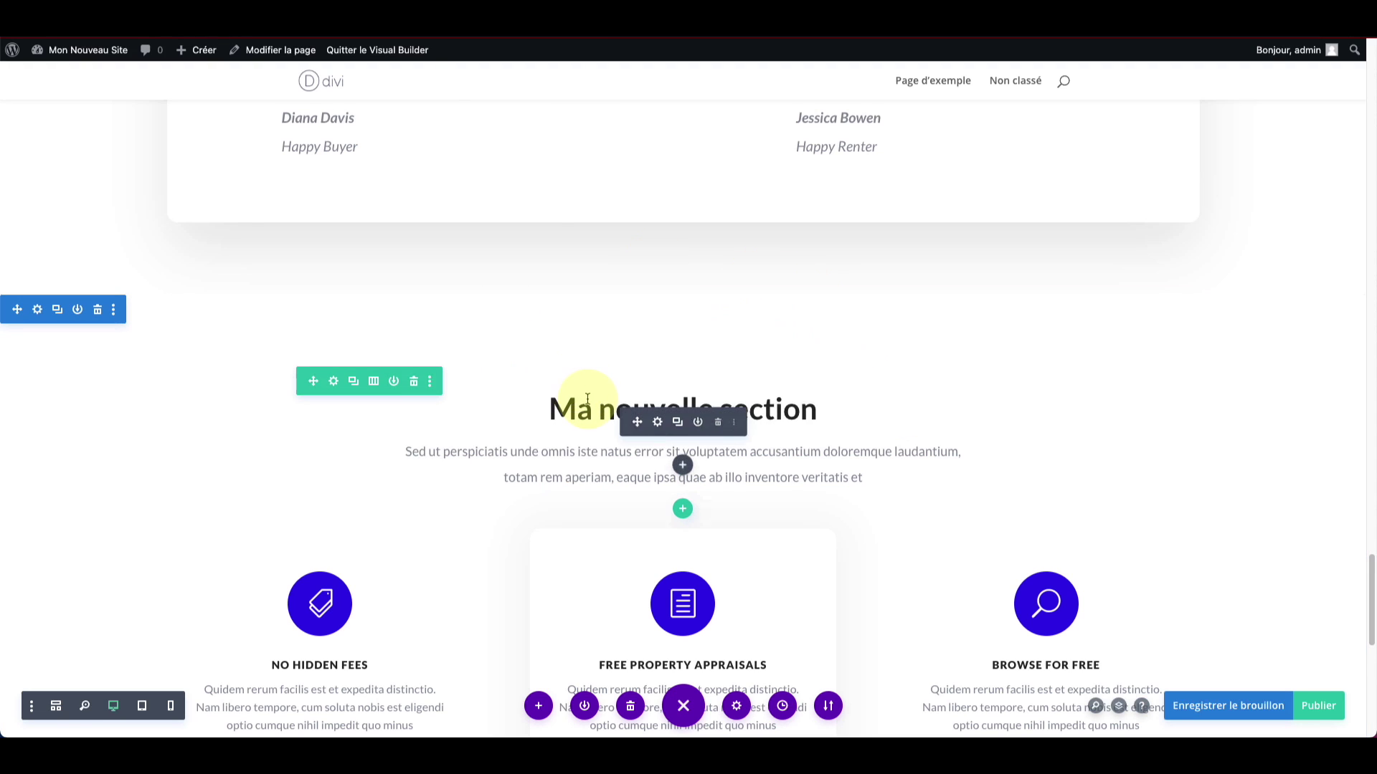
Step: Change the heading to "Ma nouvelle section 2" in its text module's settings
left_click(657, 422)
scroll(205, 244, "down", 2)
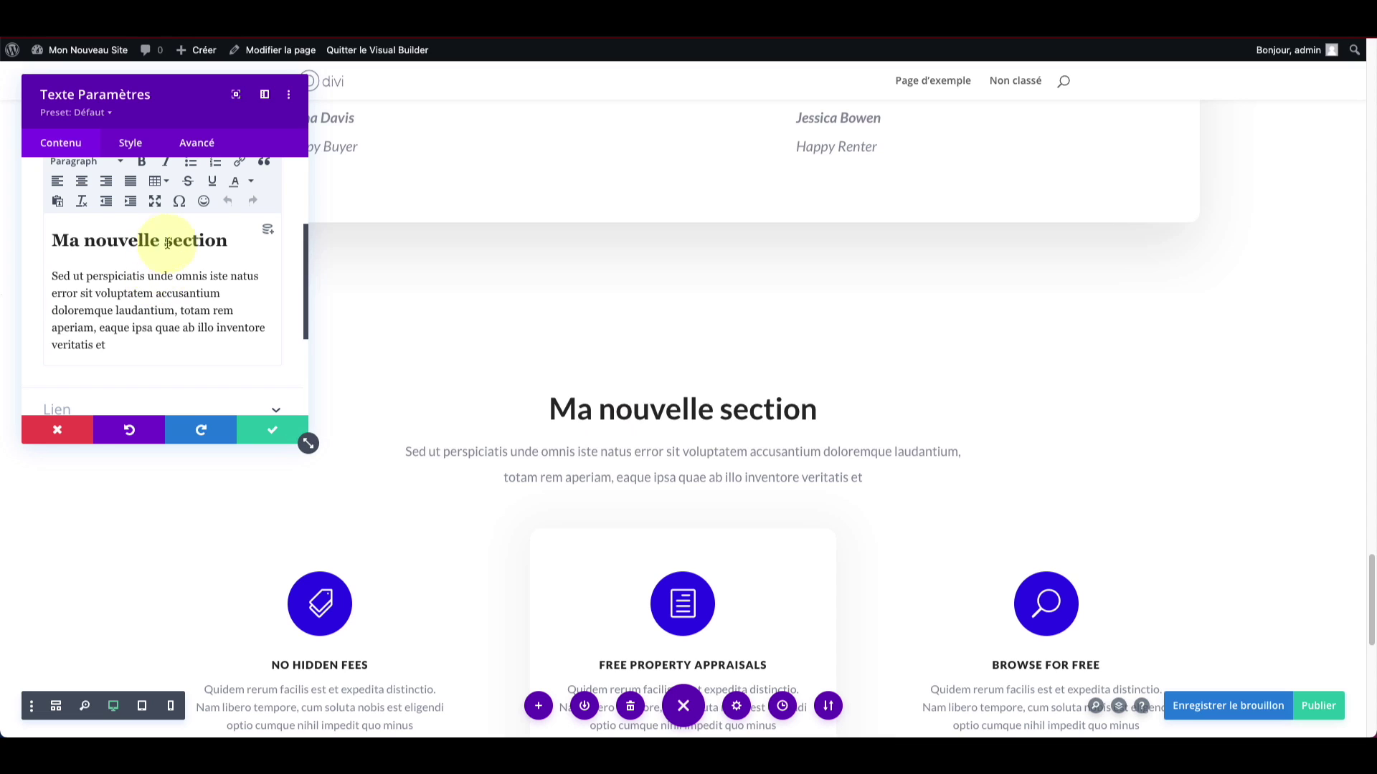
left_click(227, 240)
type("2")
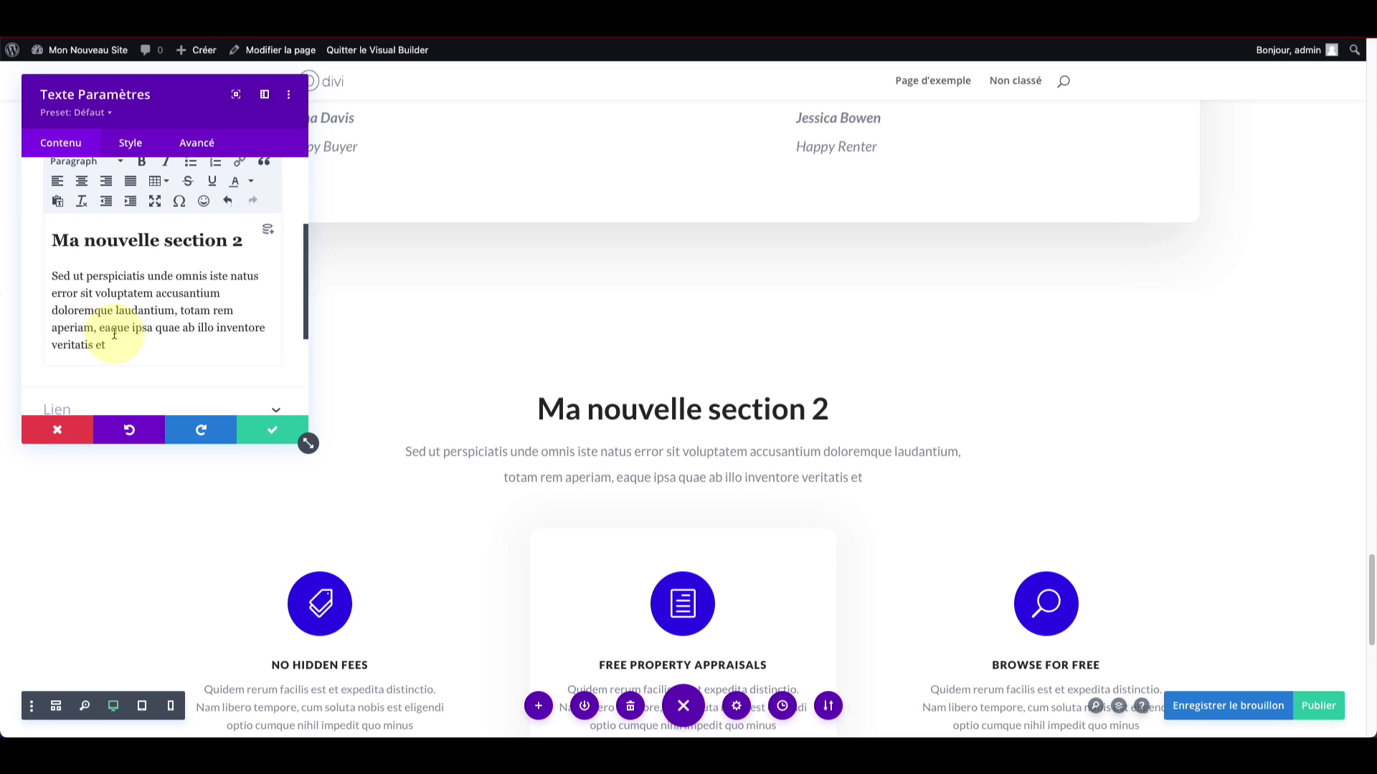
Step: Make the word "laudantium" in the paragraph below the heading bold and italic, and save the text module's settings
scroll(114, 315, "up", 1)
double_click(133, 319)
left_click(139, 170)
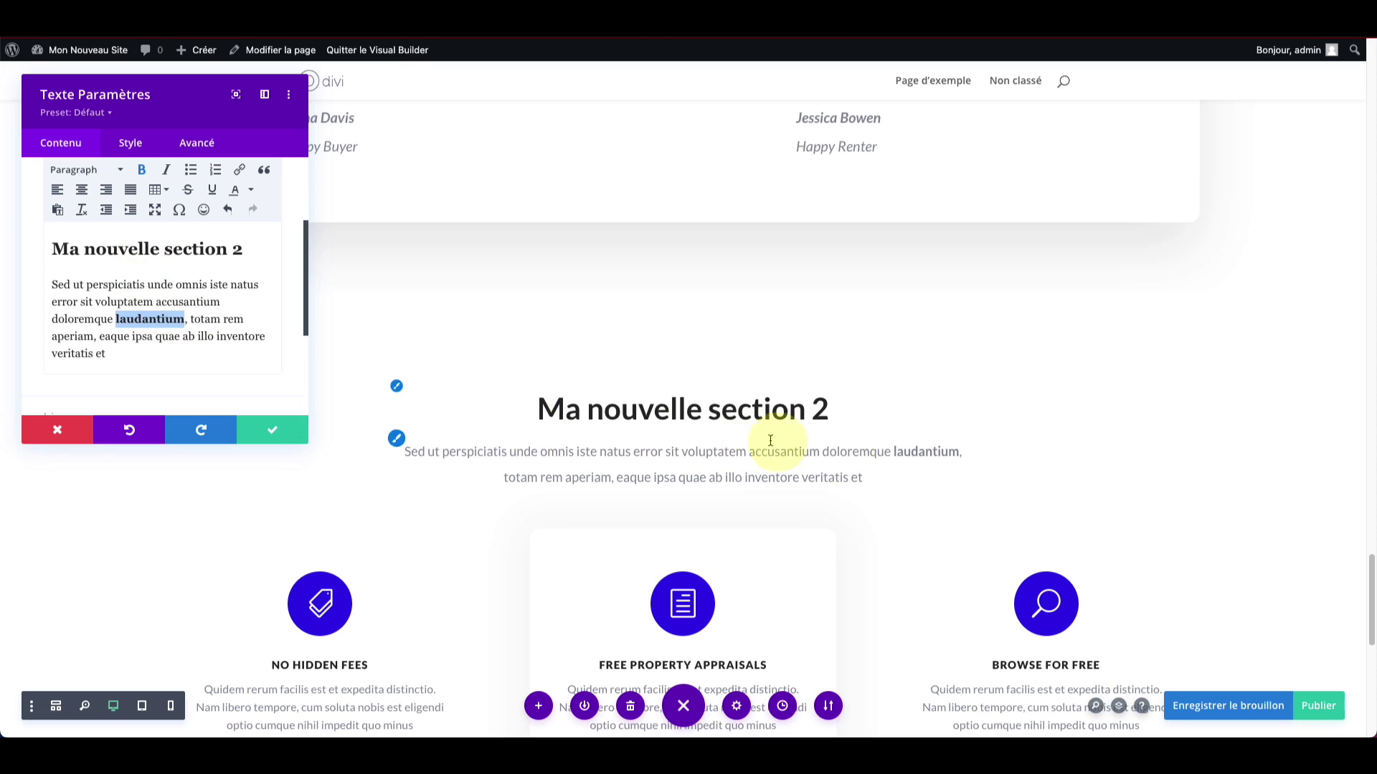
scroll(186, 208, "up", 1)
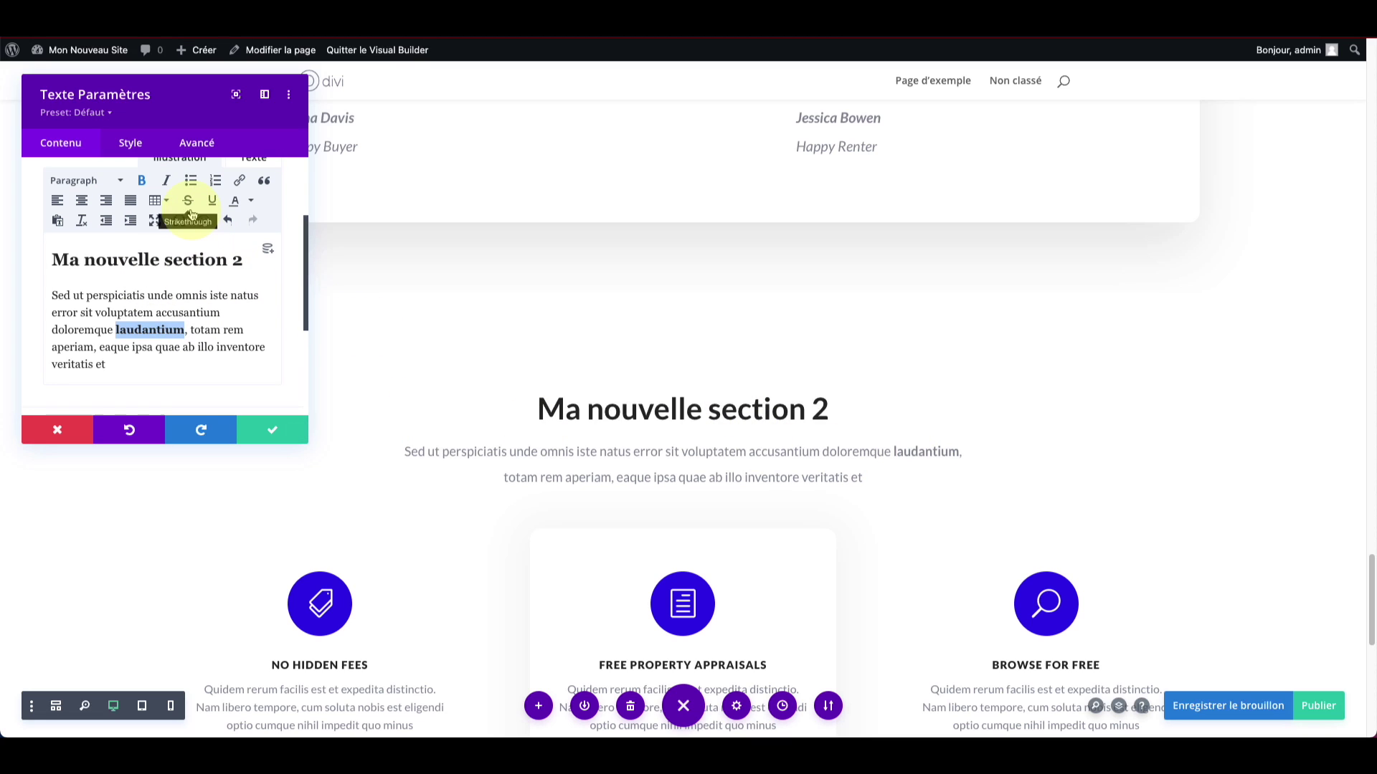
left_click(165, 180)
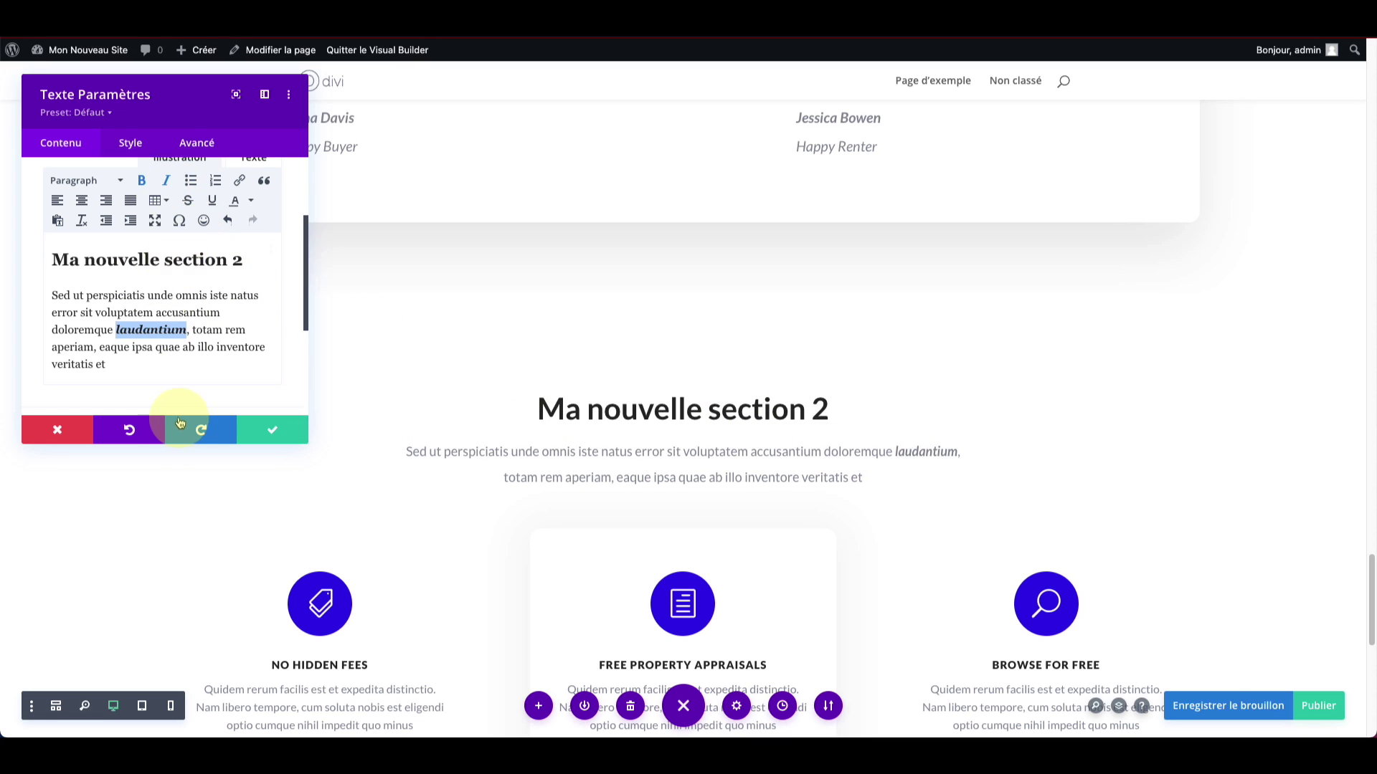
scroll(173, 362, "down", 3)
scroll(167, 352, "up", 3)
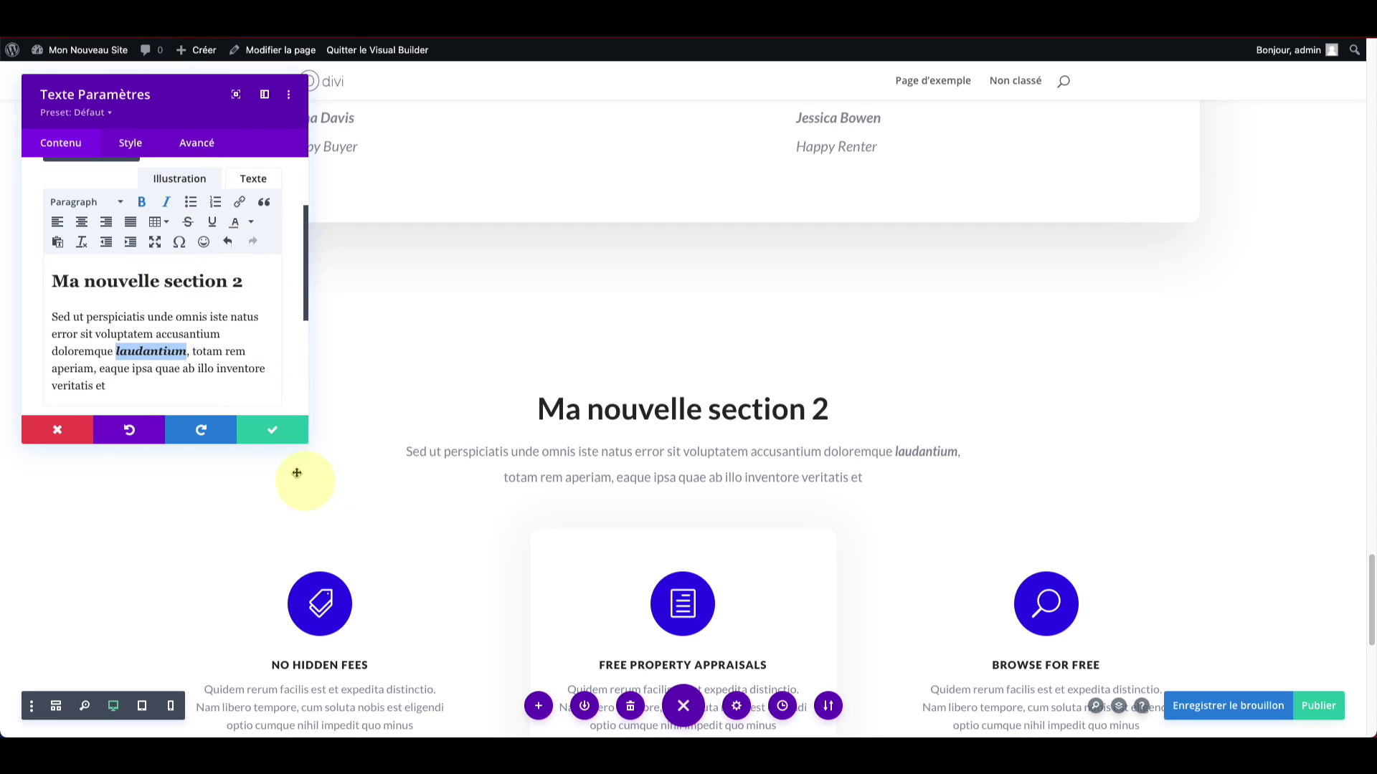
left_click(305, 434)
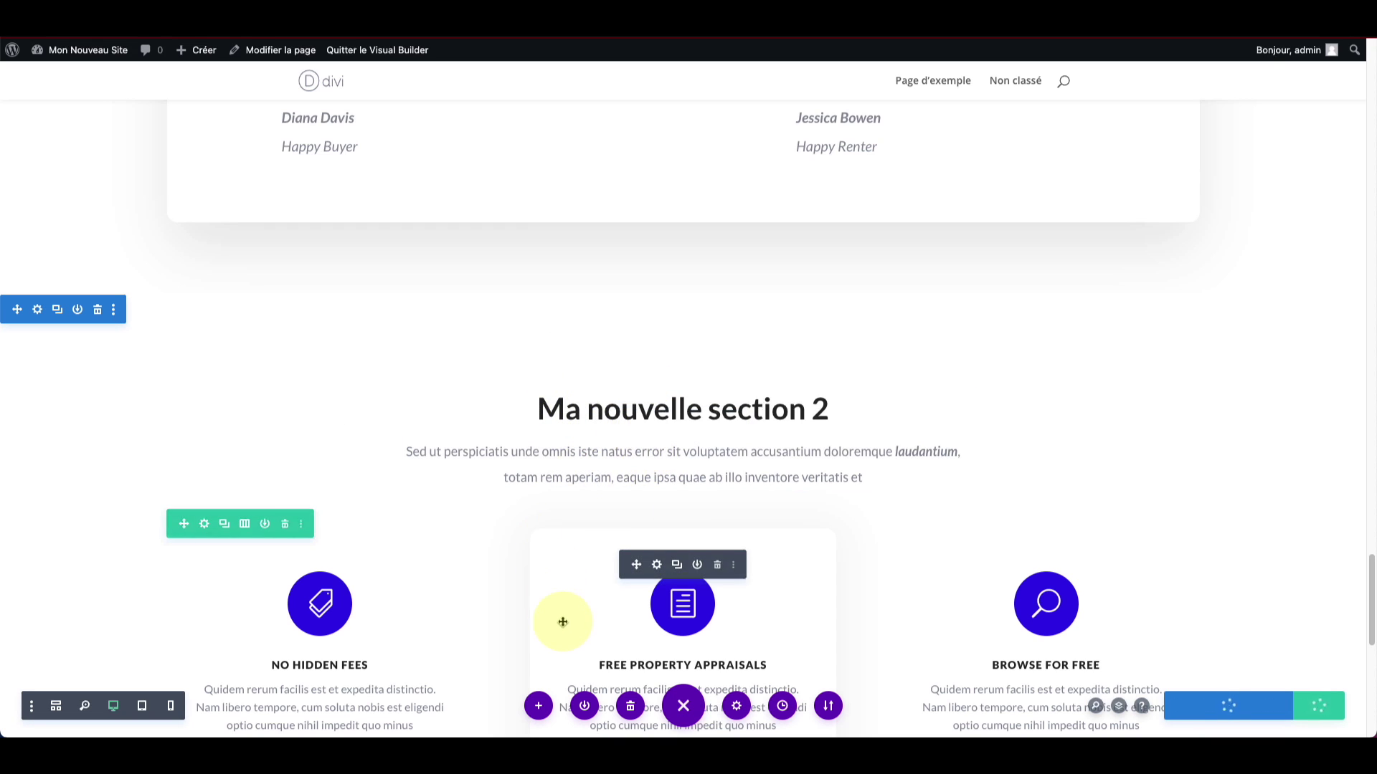
Step: Examine the modules available for insertion below the "Ma nouvelle section 2" text, and close the list without adding one
left_click(539, 707)
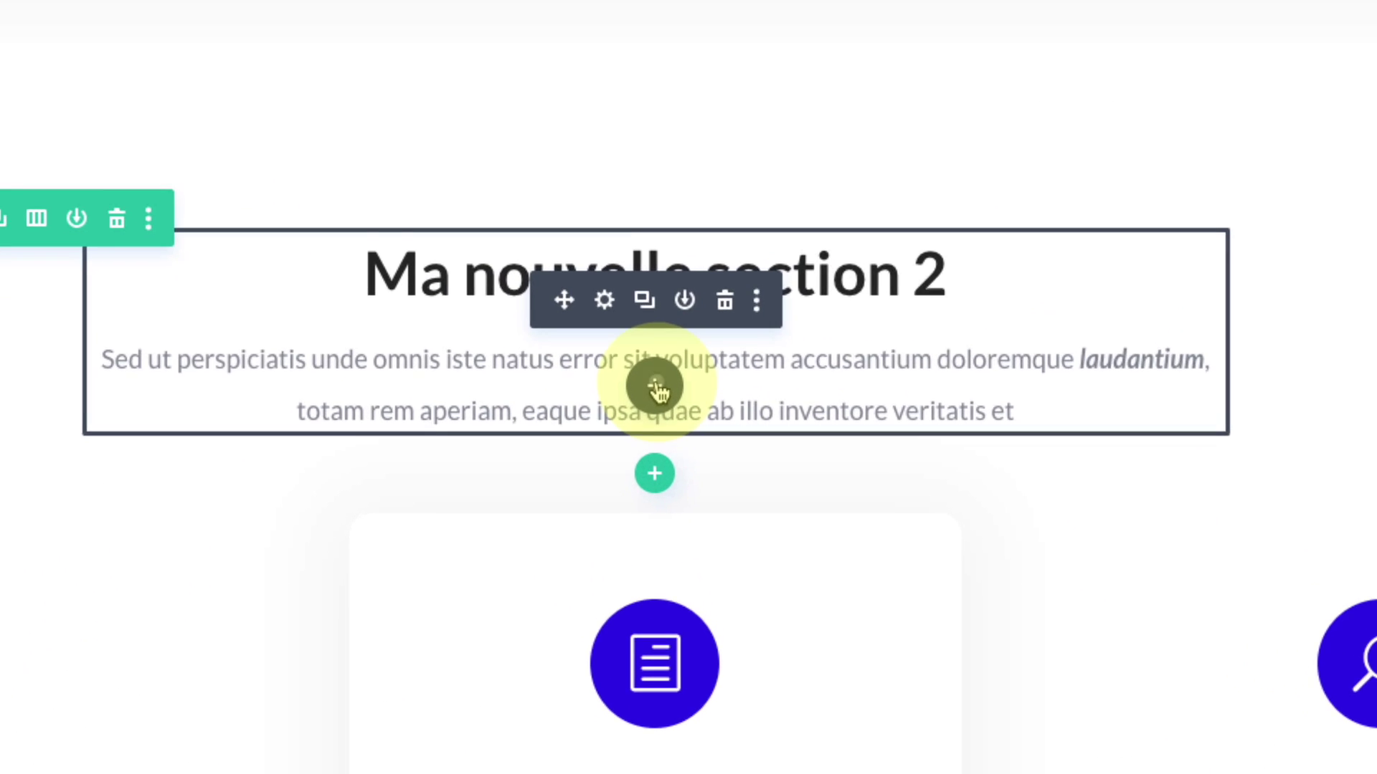
left_click(670, 431)
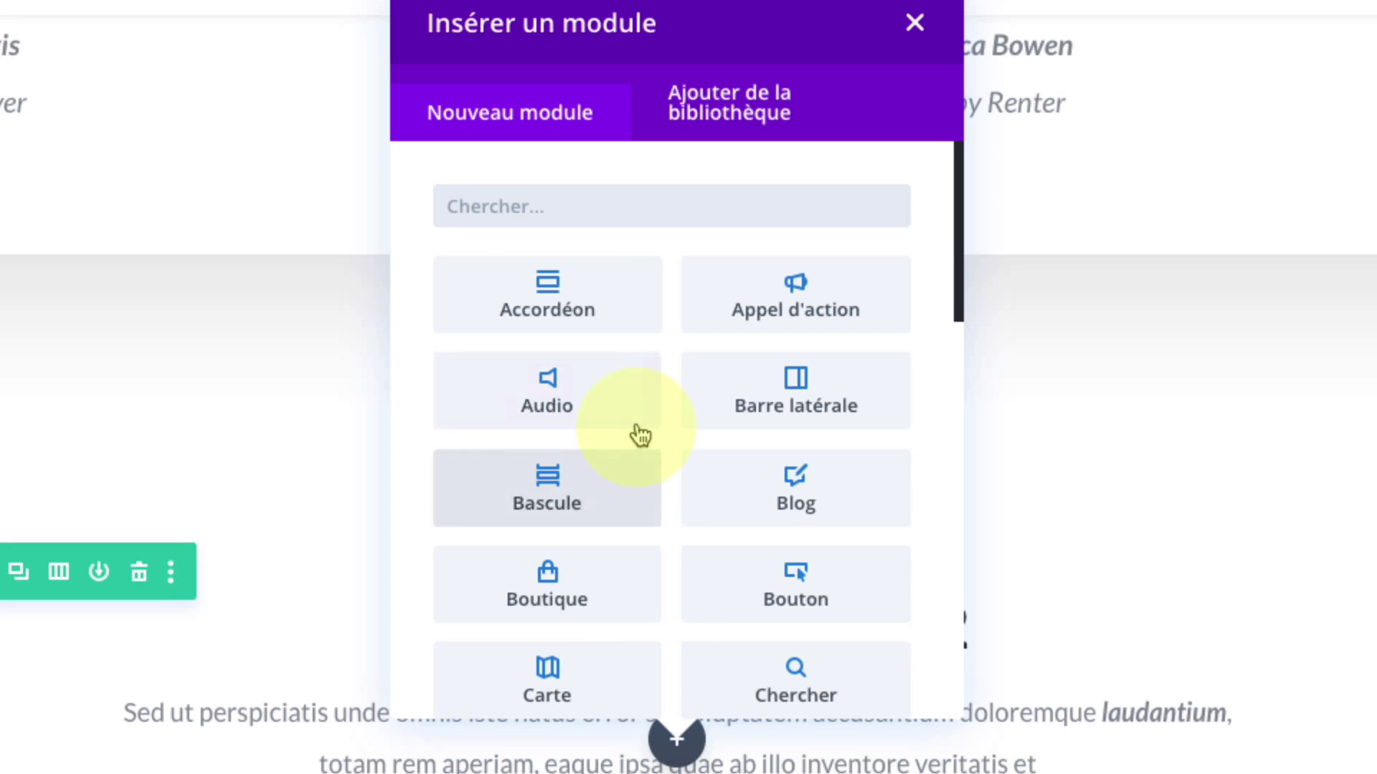
scroll(612, 280, "down", 1)
scroll(612, 278, "down", 5)
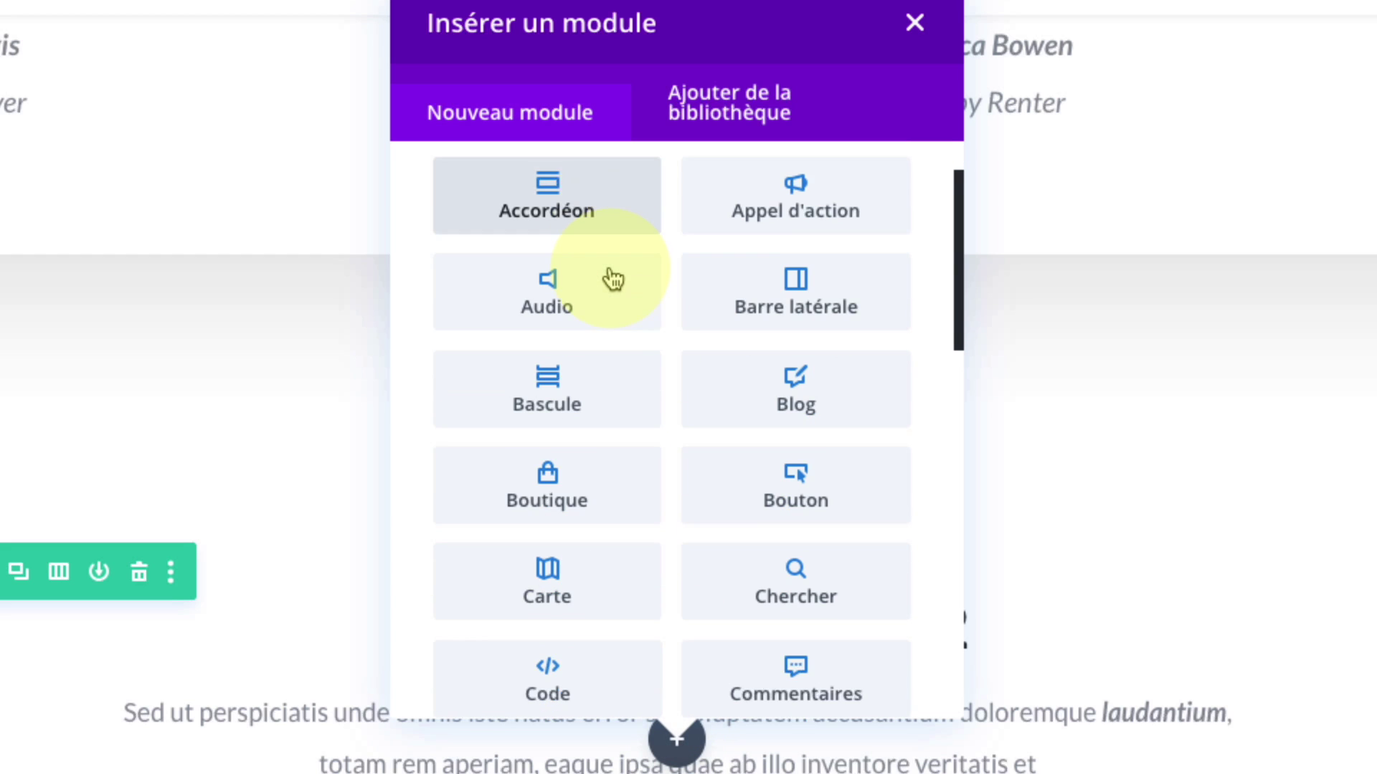
scroll(612, 280, "down", 13)
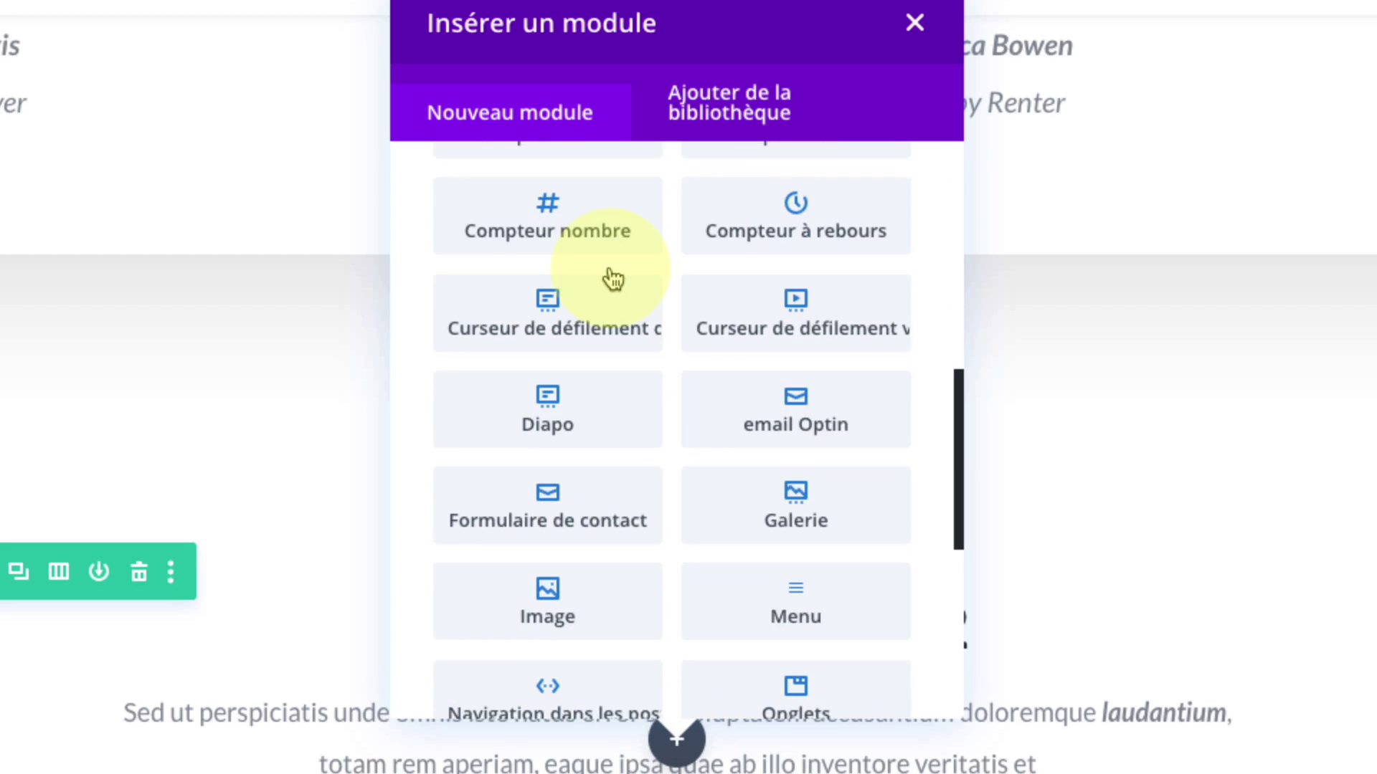
left_click(915, 22)
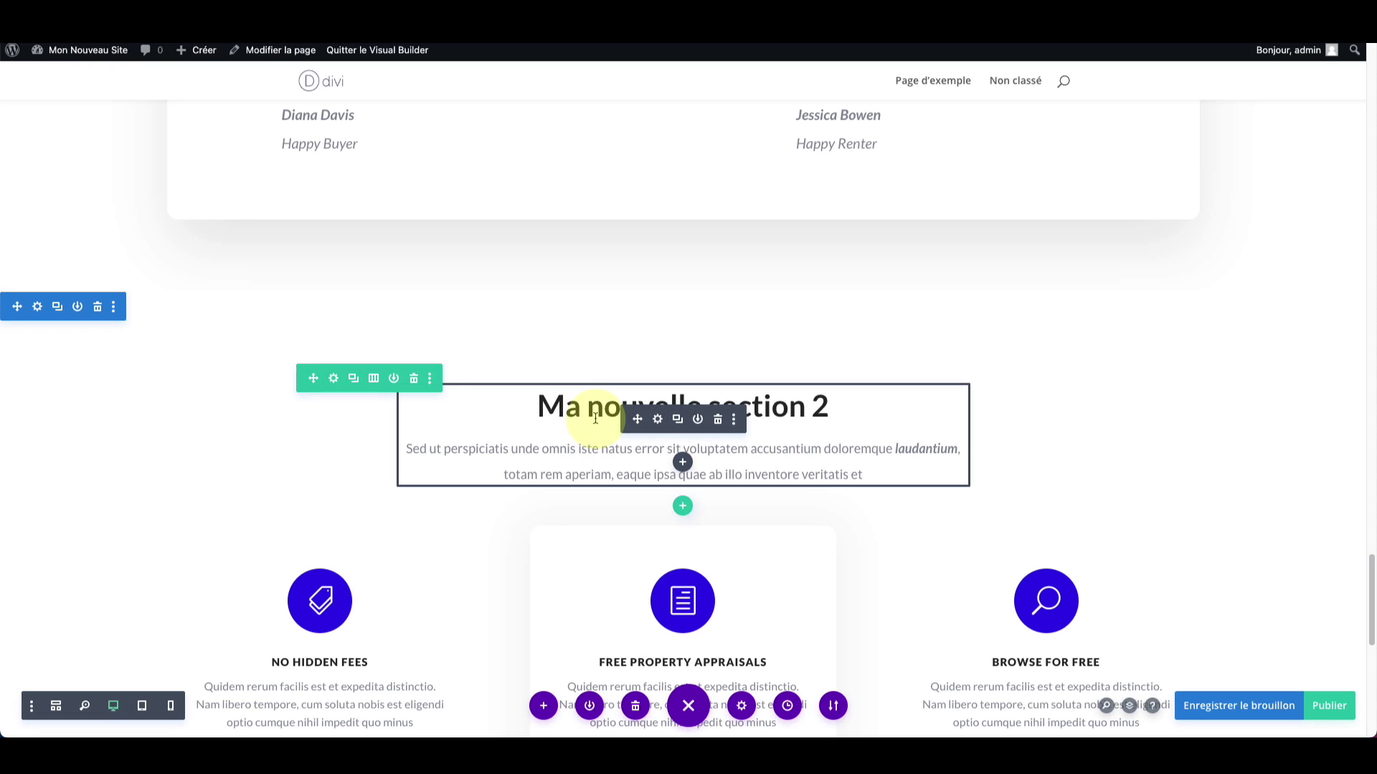
Step: Duplicate the "Recent Listings" heading text module above the city search field
scroll(441, 424, "up", 20)
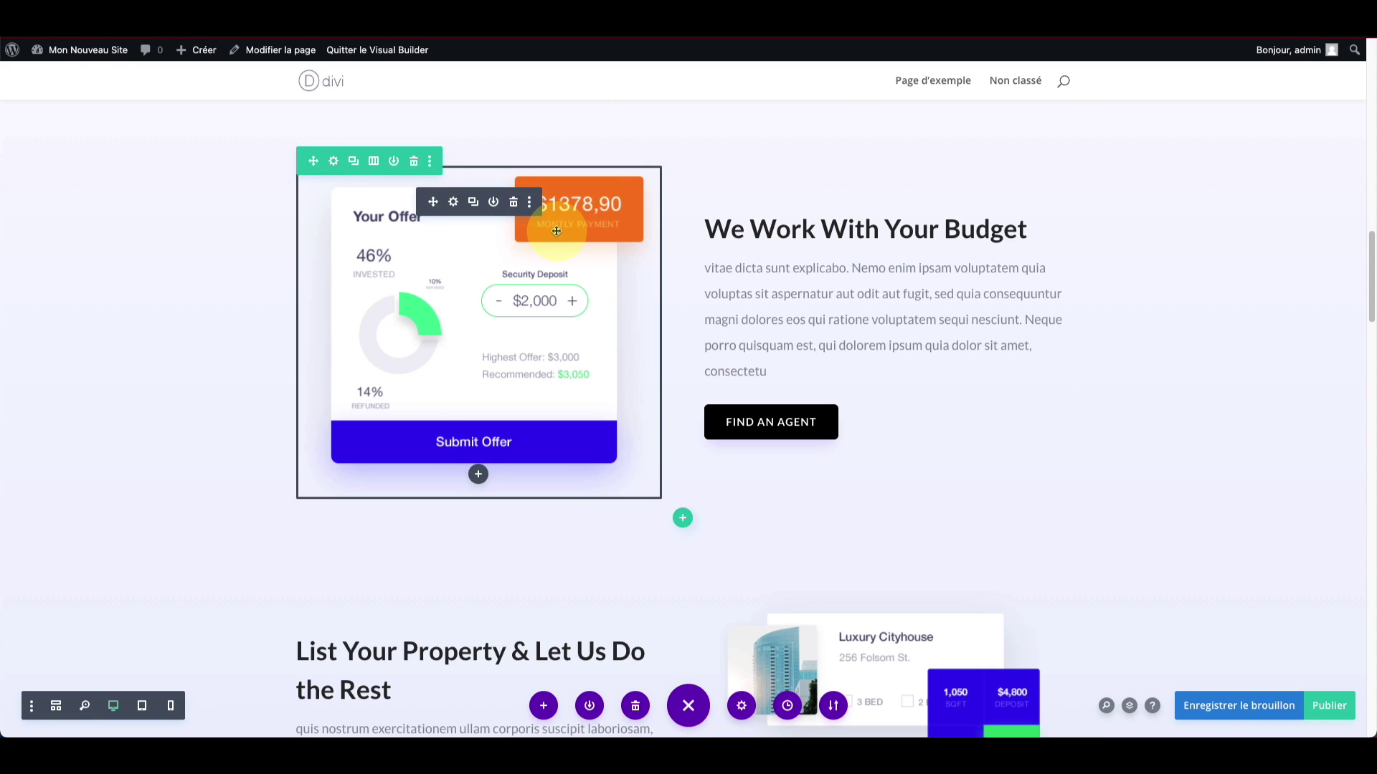
scroll(552, 229, "up", 1)
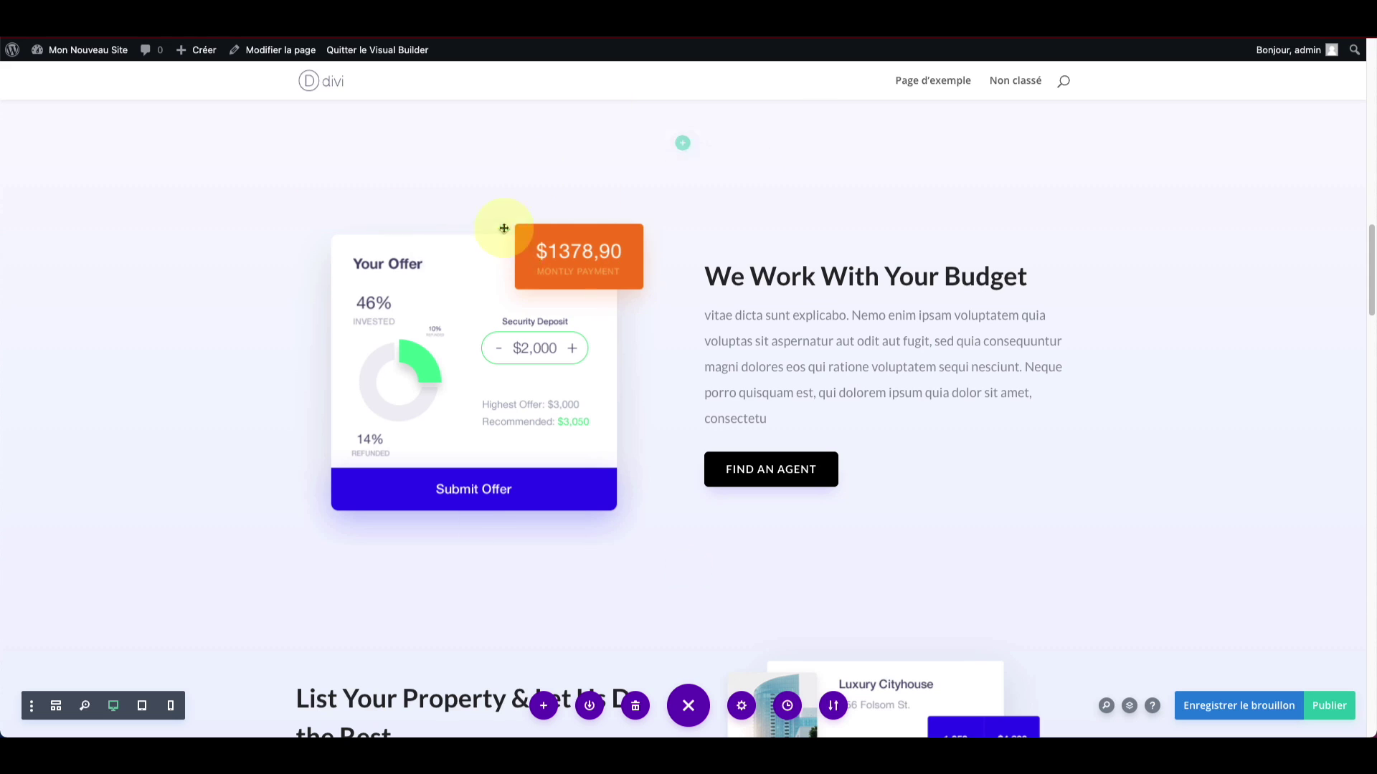
scroll(467, 256, "down", 10)
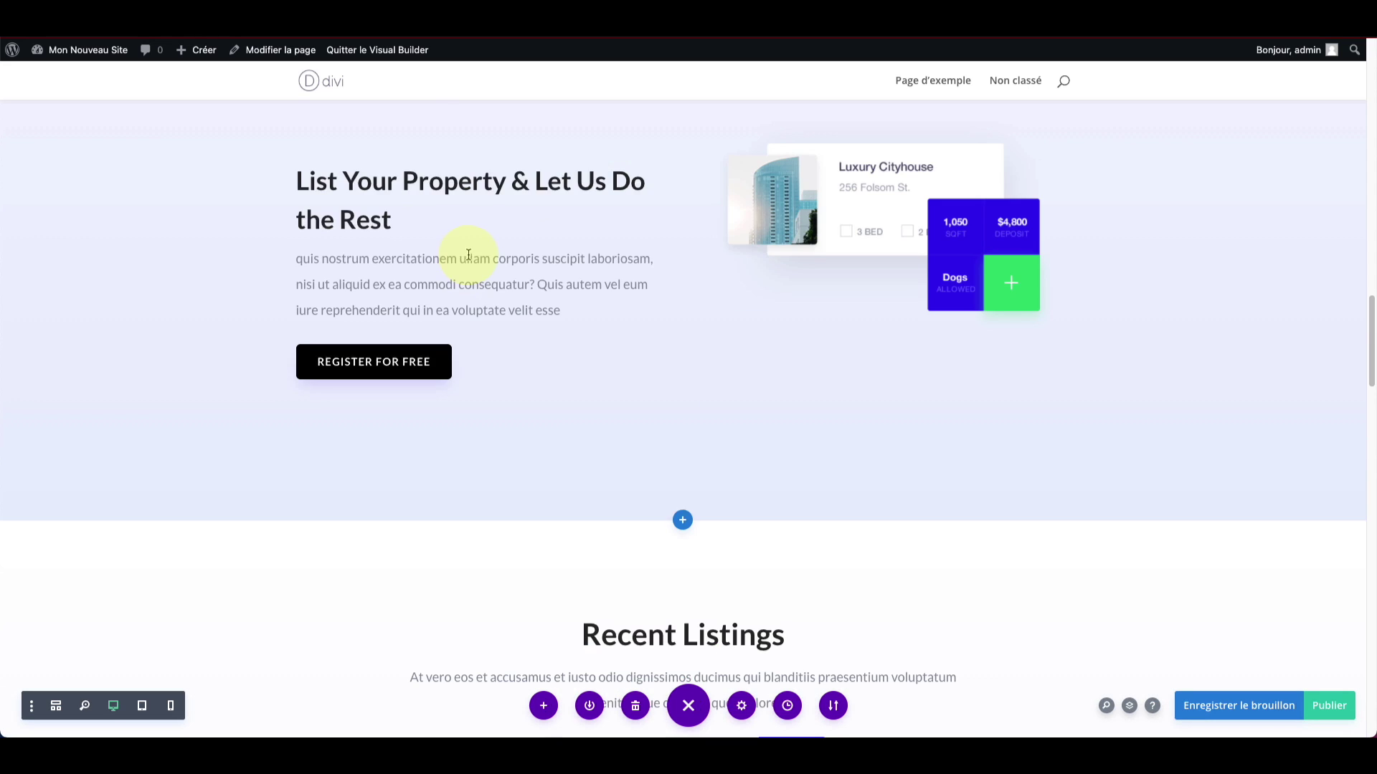
scroll(467, 255, "up", 2)
mouse_move(633, 349)
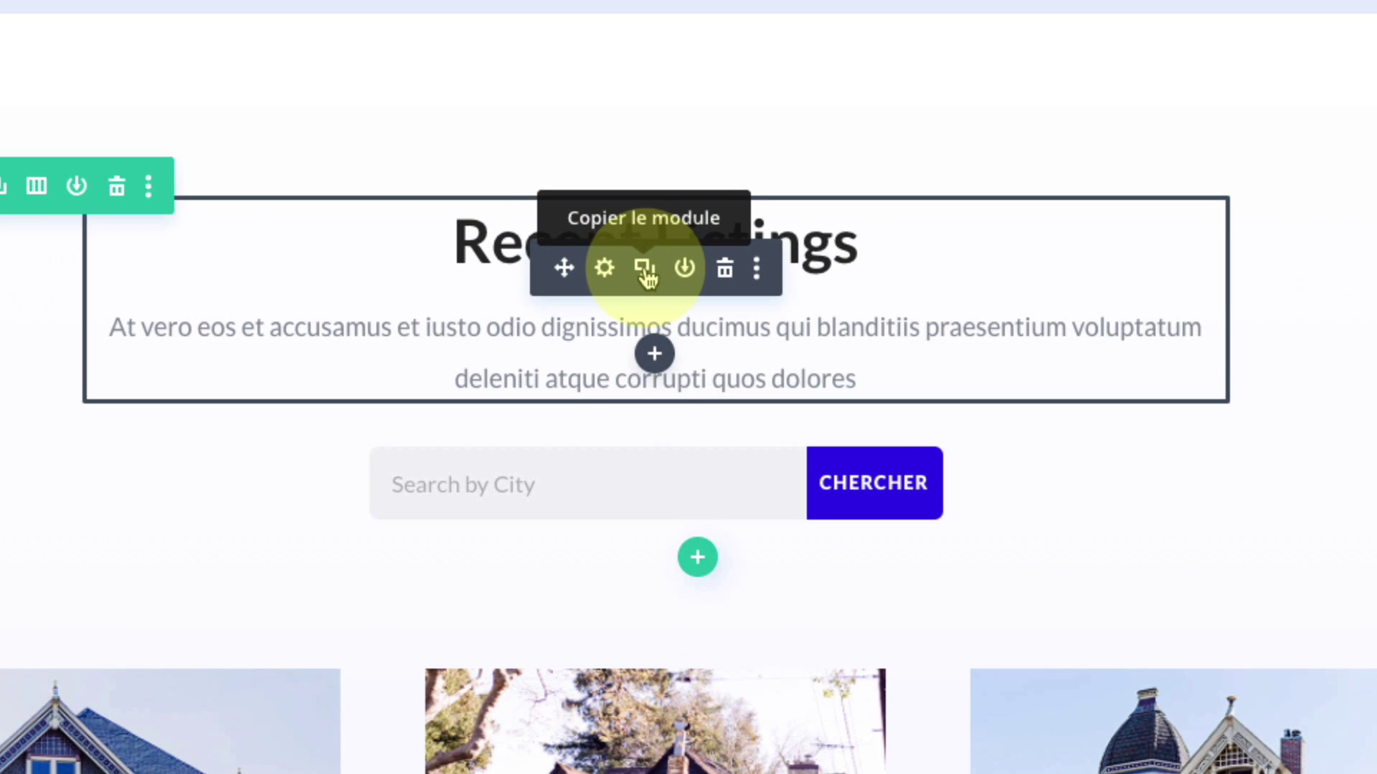
left_click(644, 272)
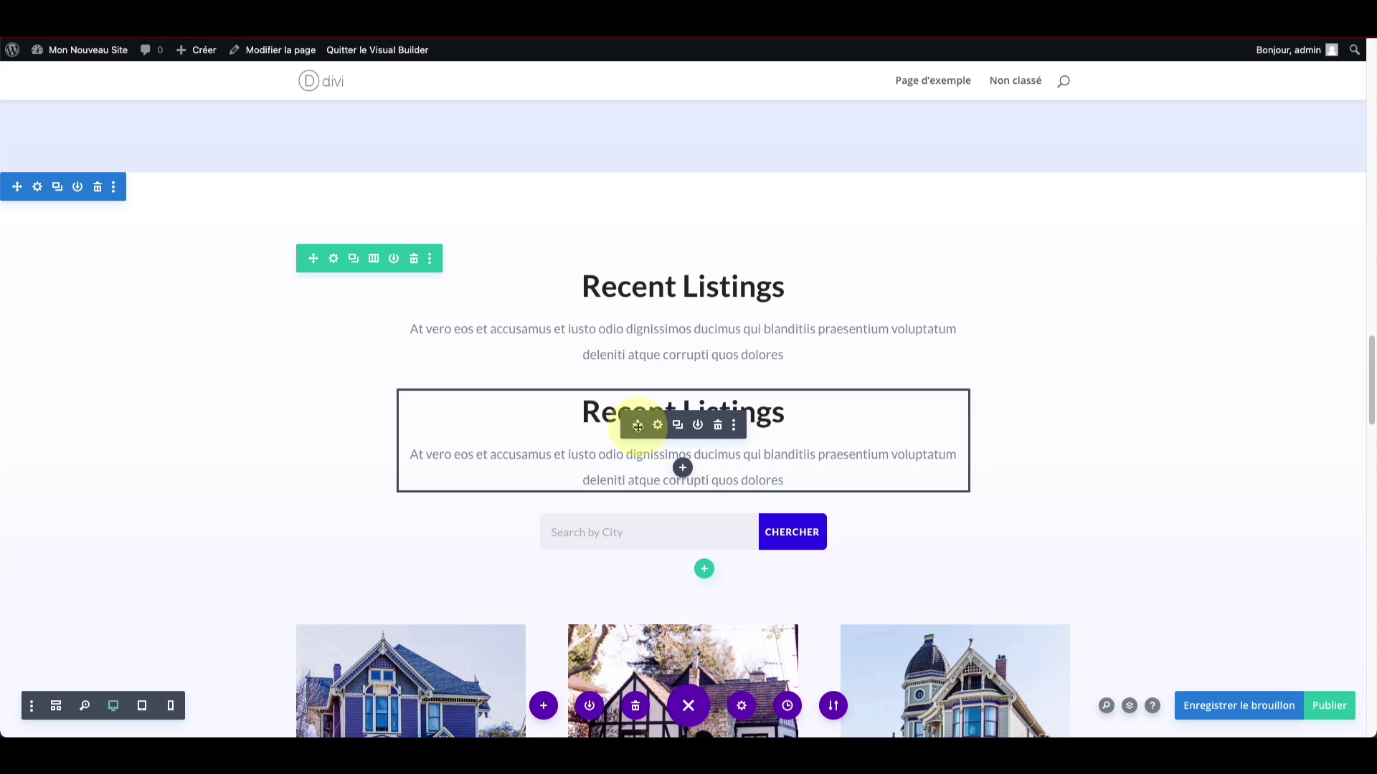
Step: Move the lower "Recent Listings" text module into the testimonials card, above the Happy Buyer testimonial
left_click_drag(638, 426, 599, 483)
scroll(602, 552, "down", 5)
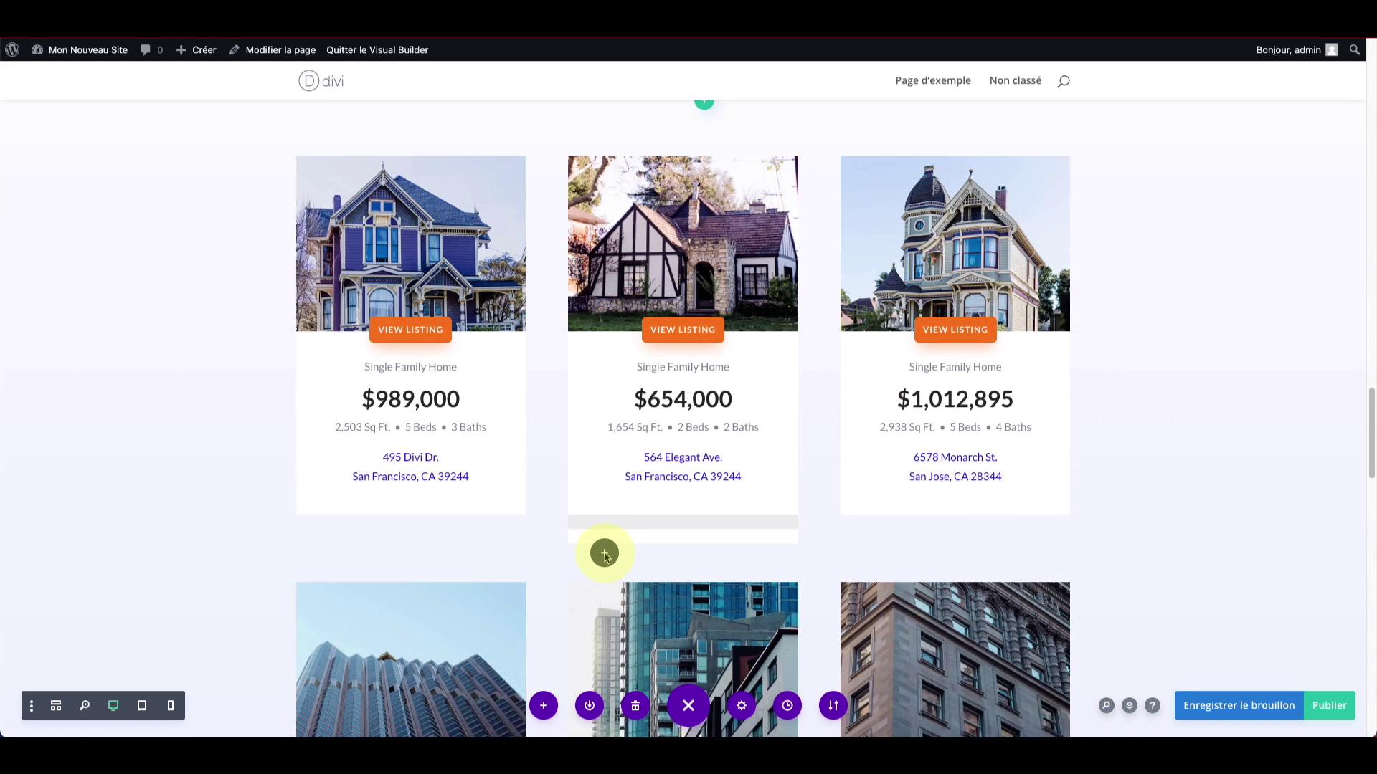
scroll(605, 555, "down", 5)
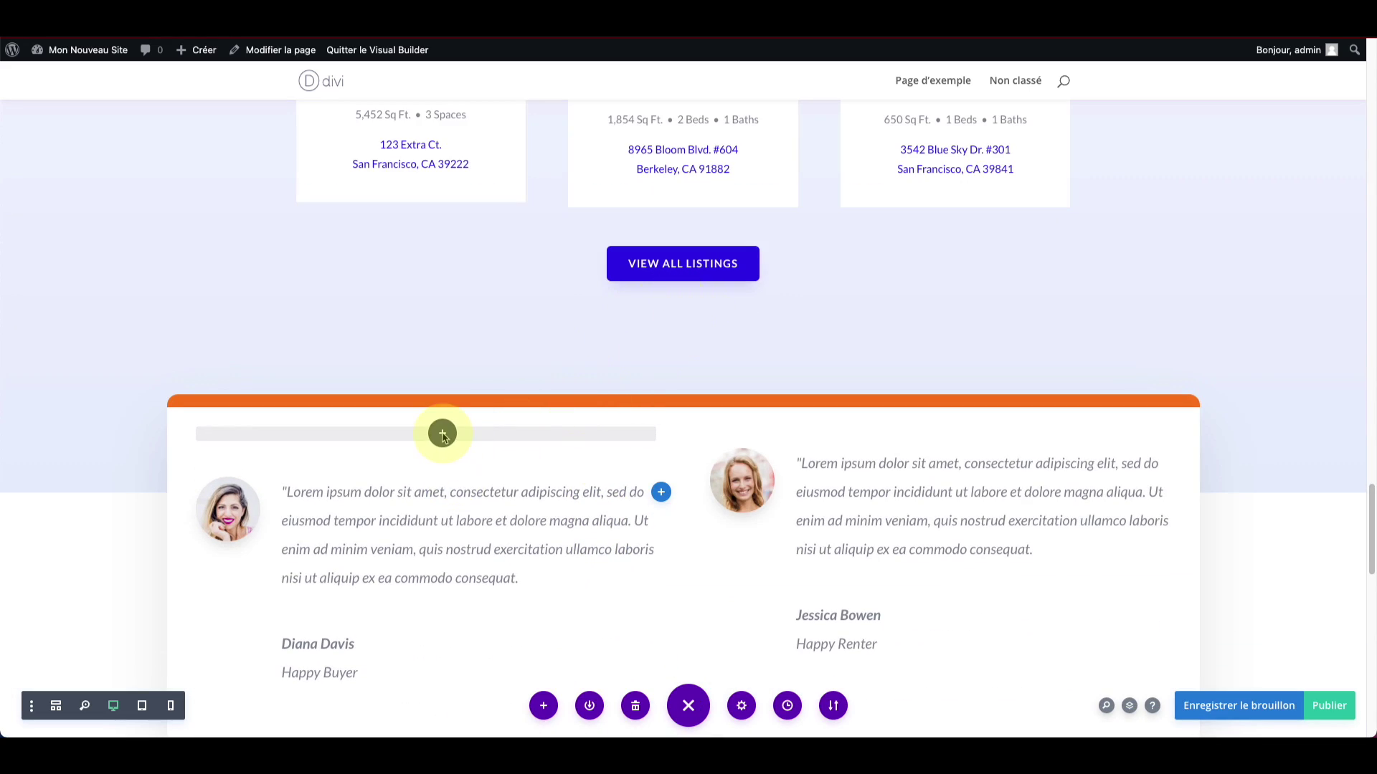
left_click_drag(442, 435, 444, 434)
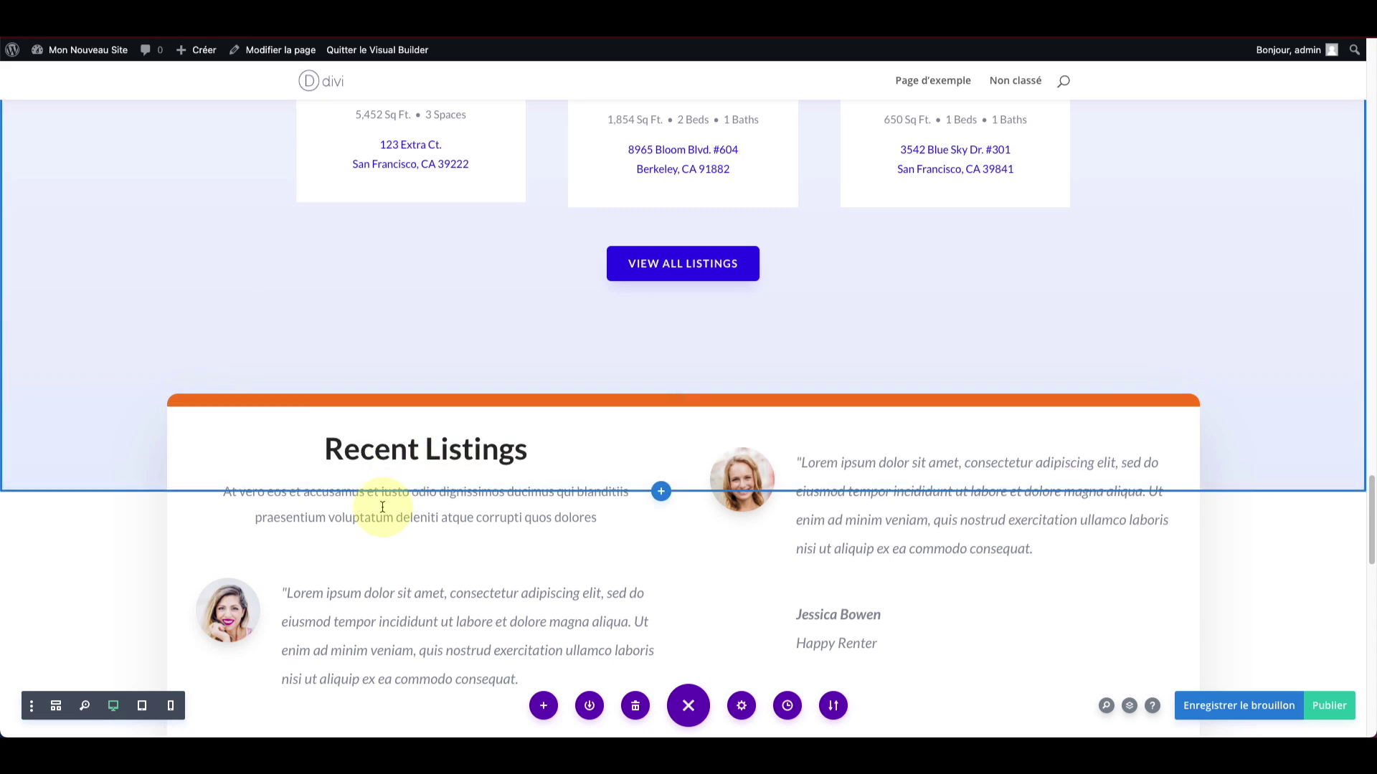
scroll(430, 499, "down", 1)
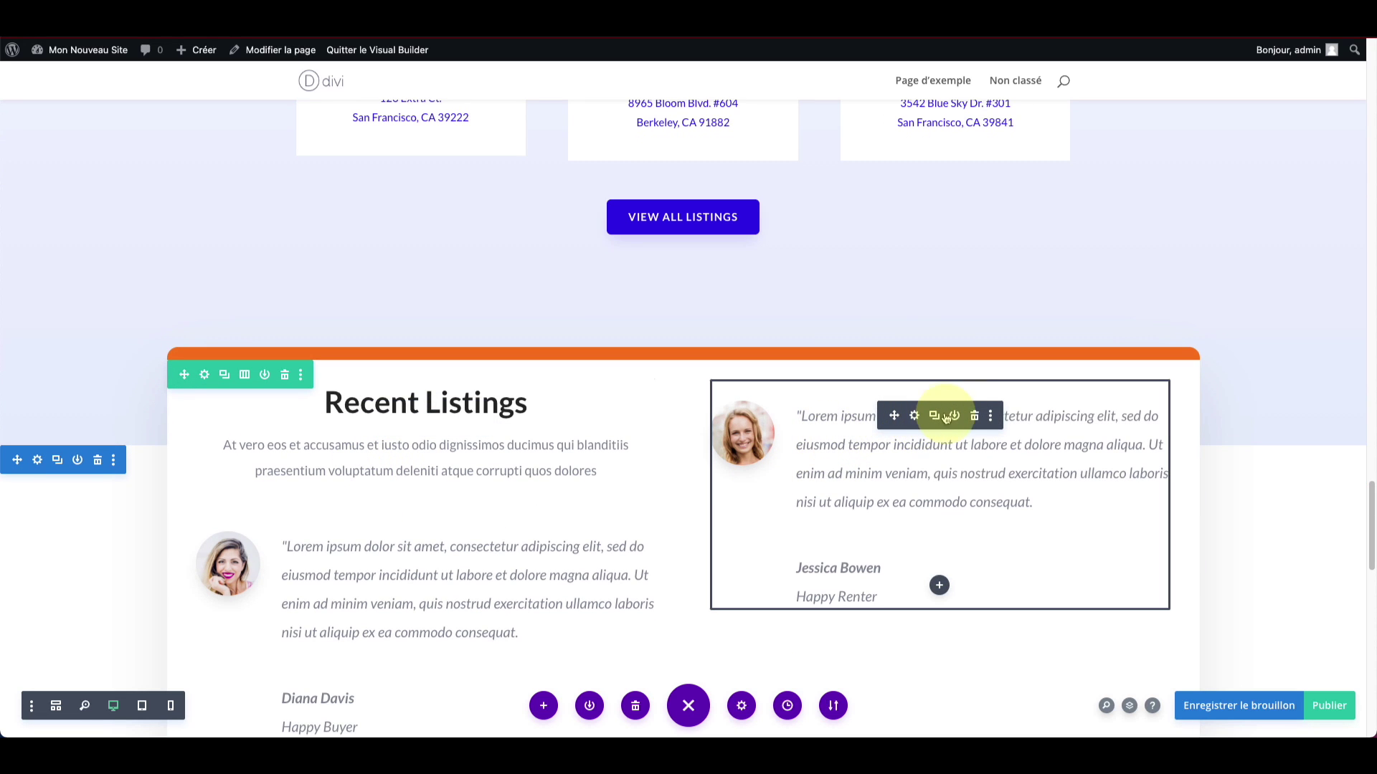
Step: Copy the house image module of the first $989,000 listing in the Recent Listings section
scroll(671, 286, "up", 20)
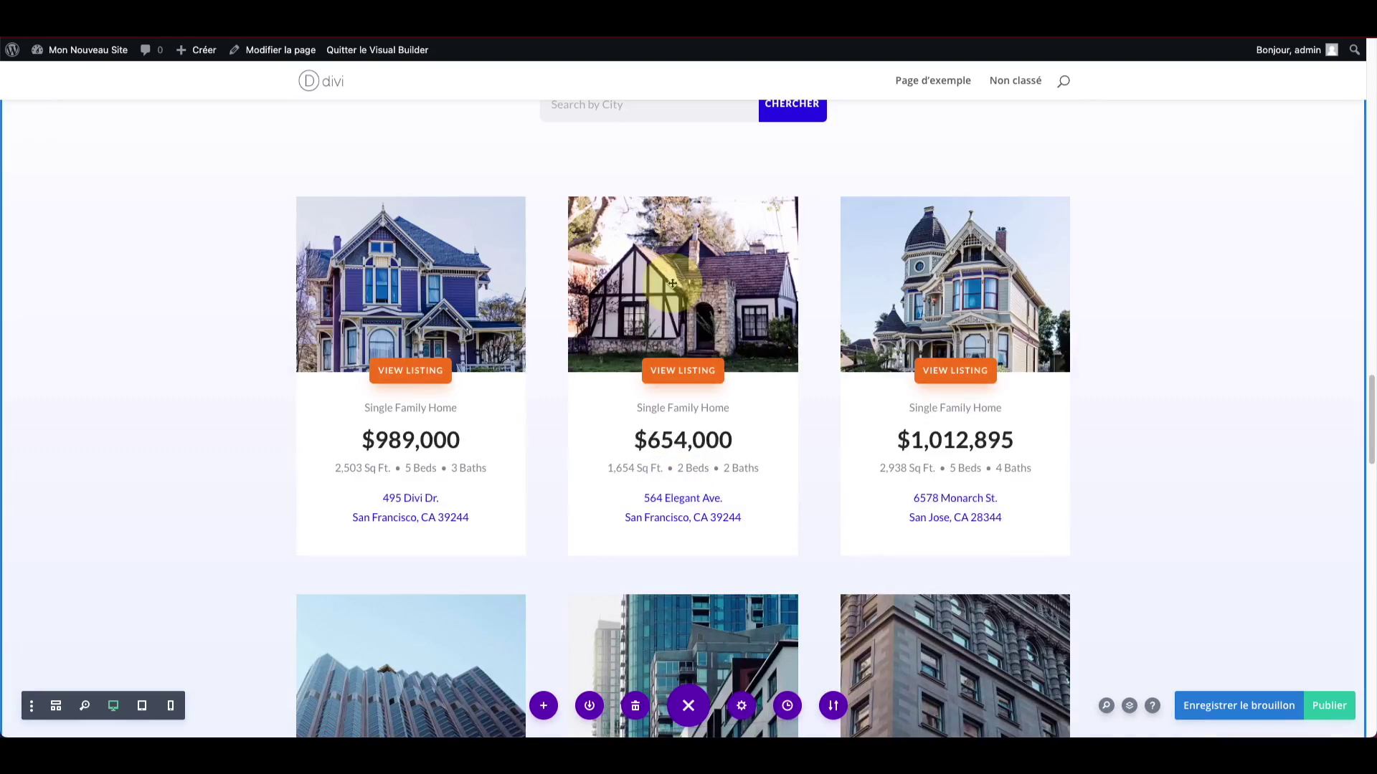
scroll(673, 284, "up", 10)
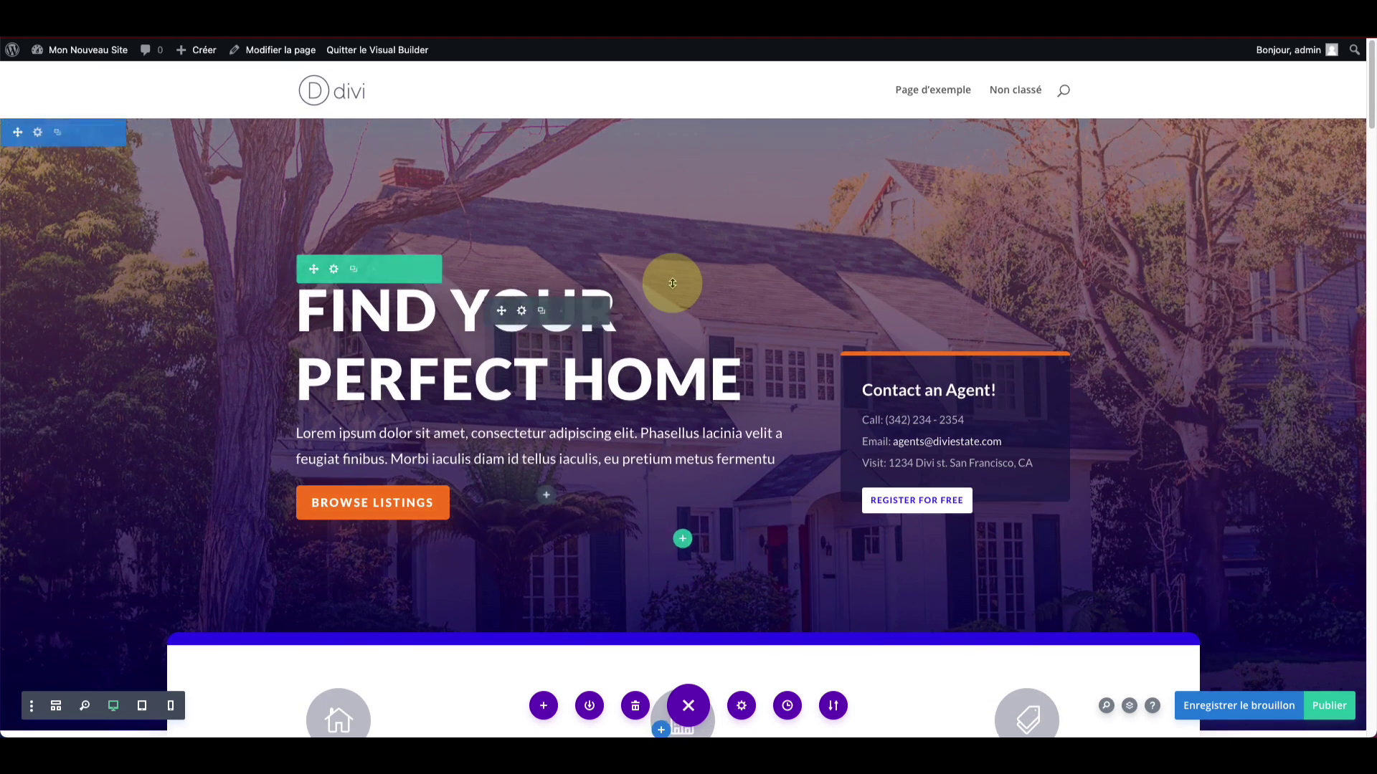
scroll(666, 280, "down", 15)
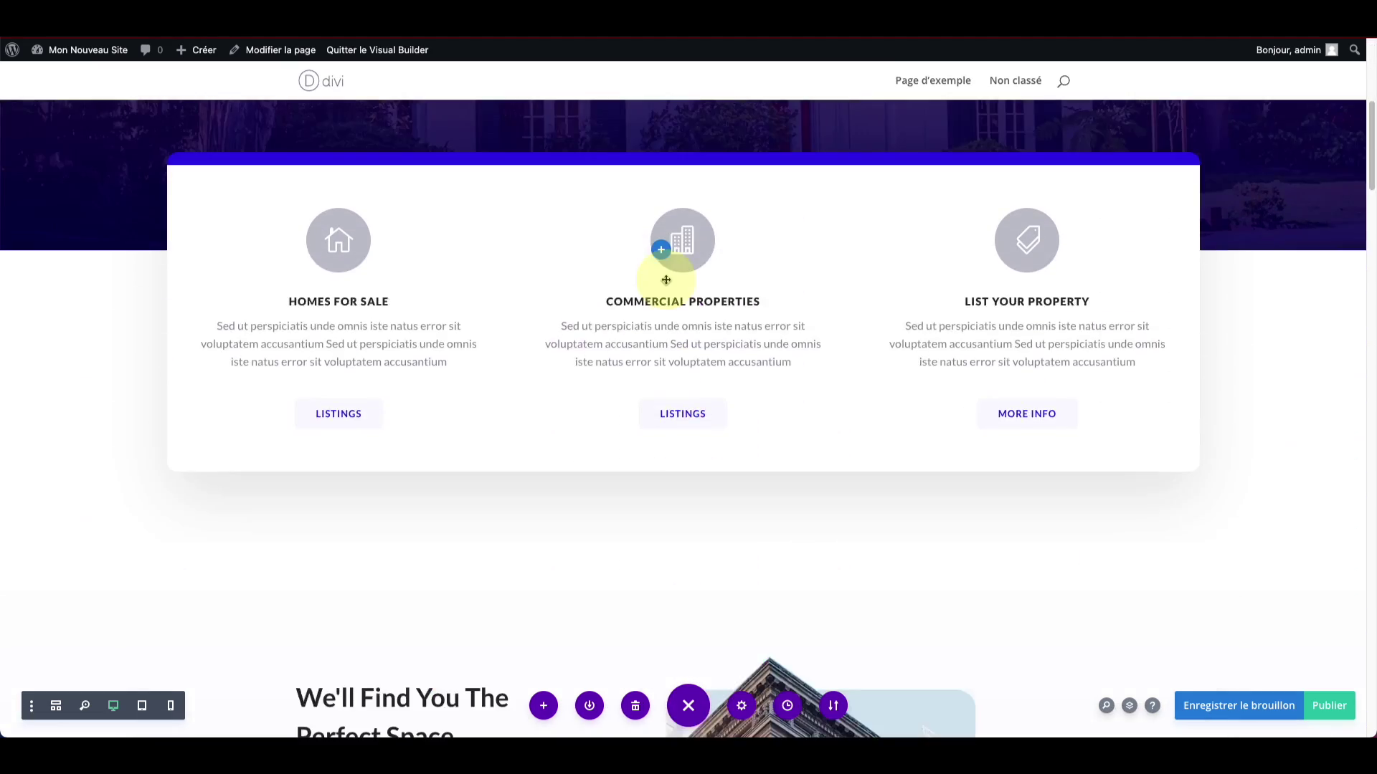
scroll(502, 387, "down", 18)
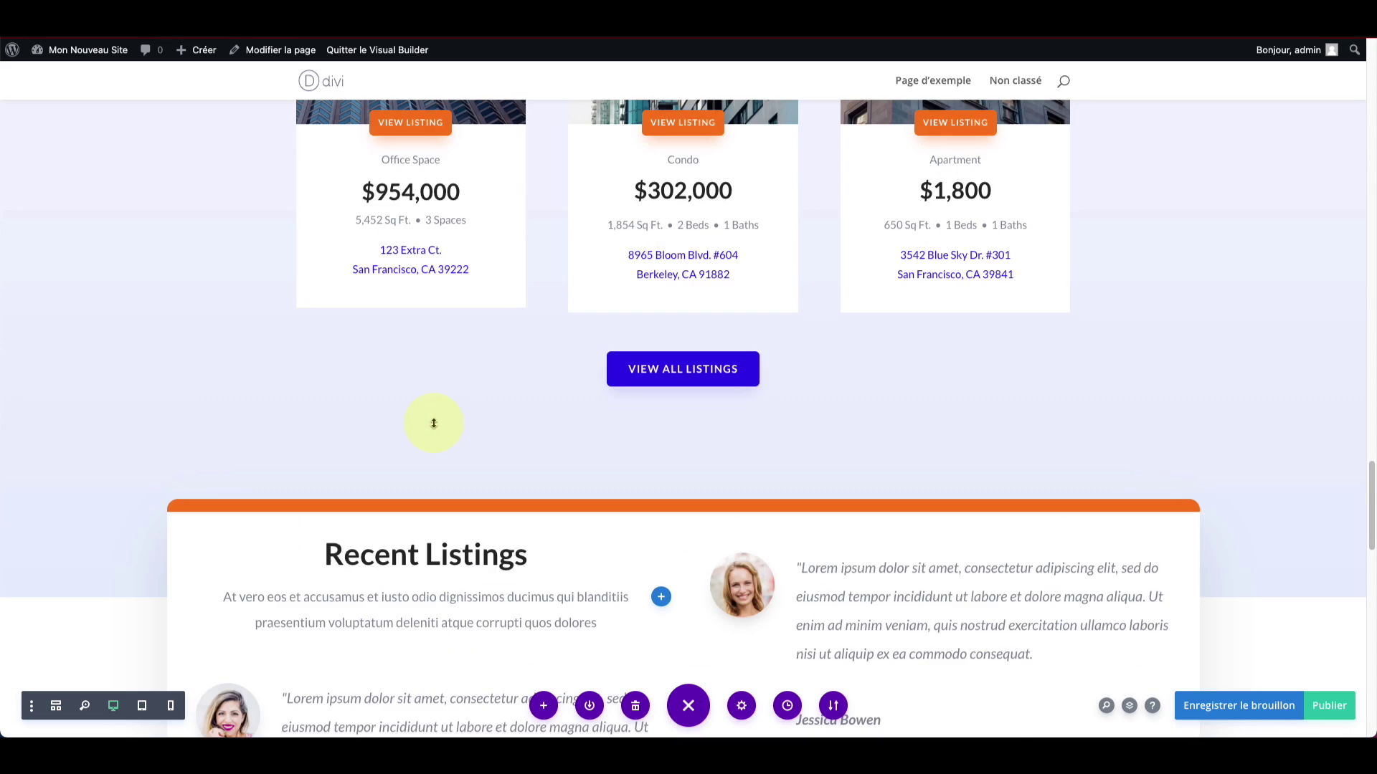
scroll(433, 421, "up", 10)
mouse_move(378, 301)
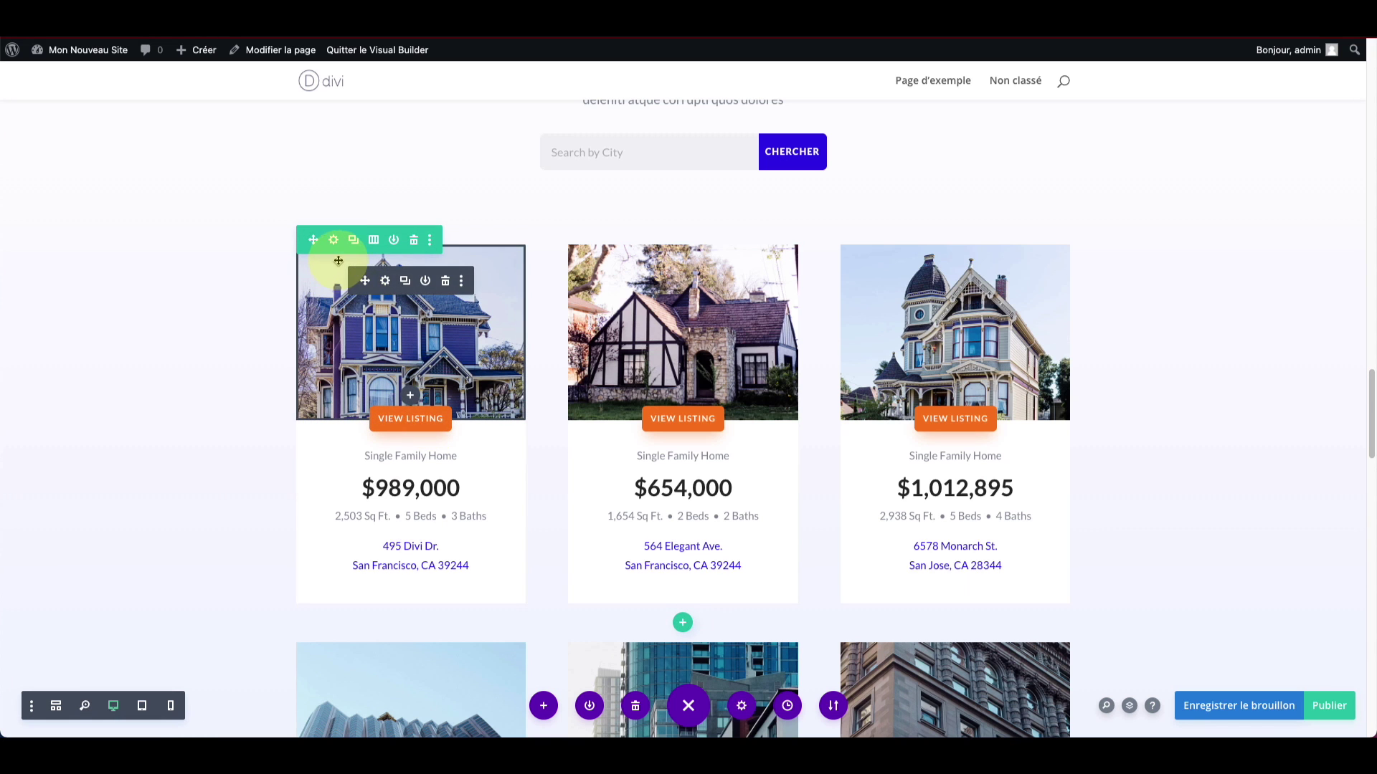
right_click(387, 283)
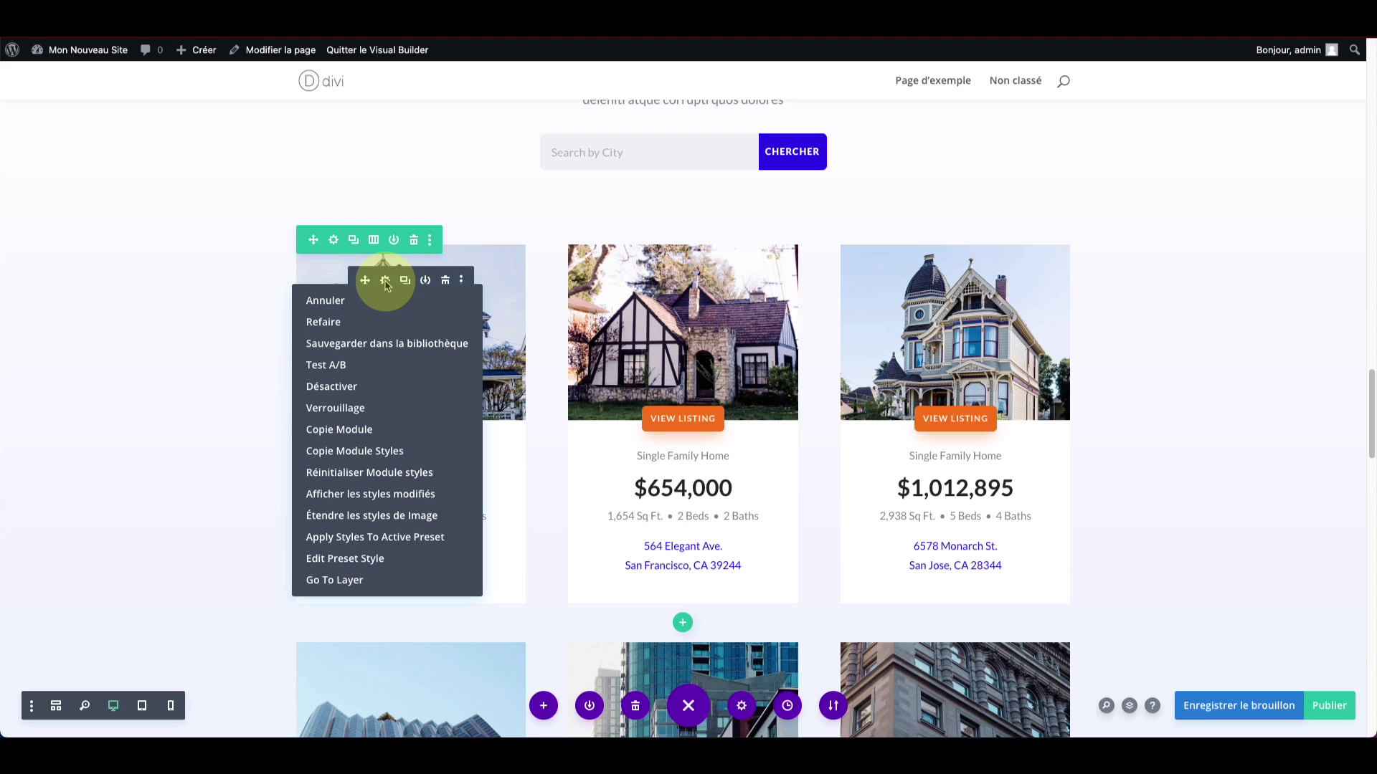
left_click(358, 431)
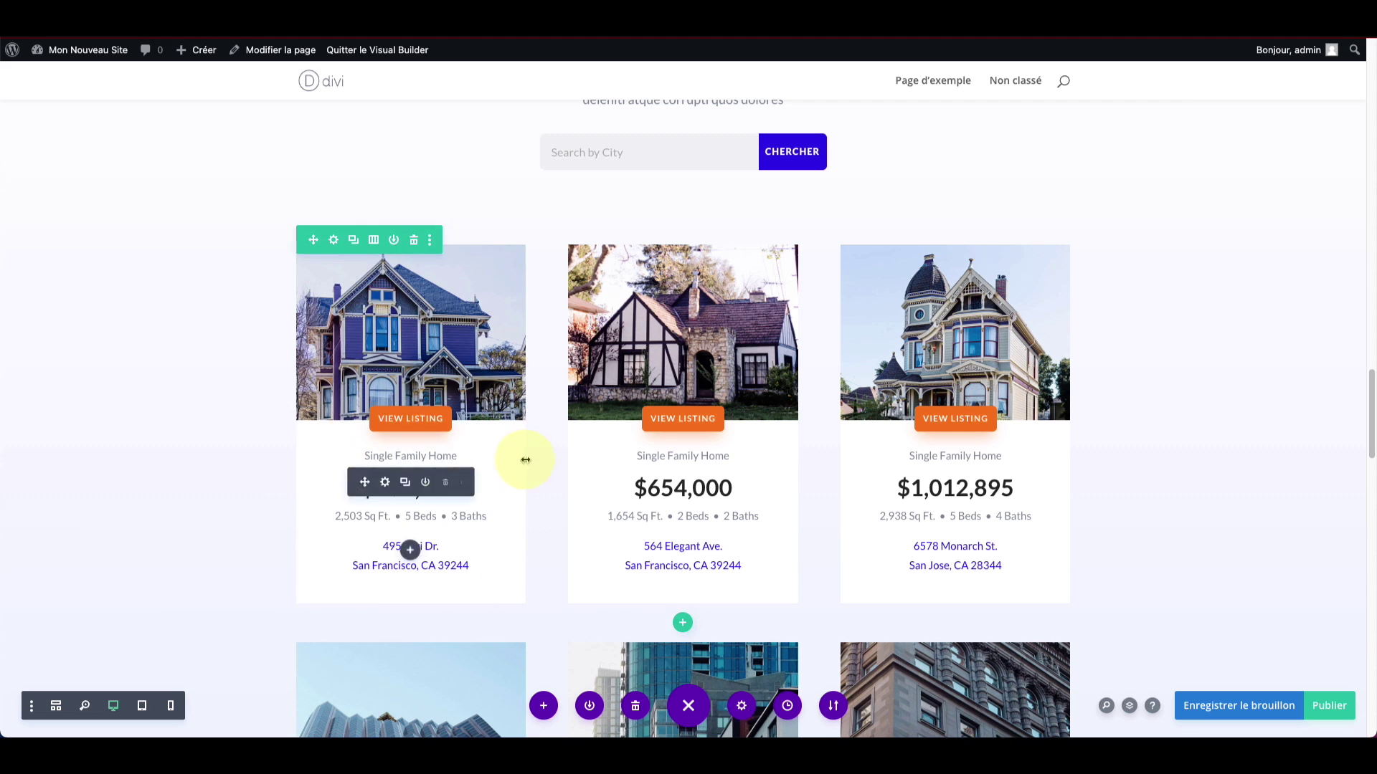
Step: Paste the copied image module below the Happy Buyer testimonial in the testimonials card
scroll(527, 460, "down", 15)
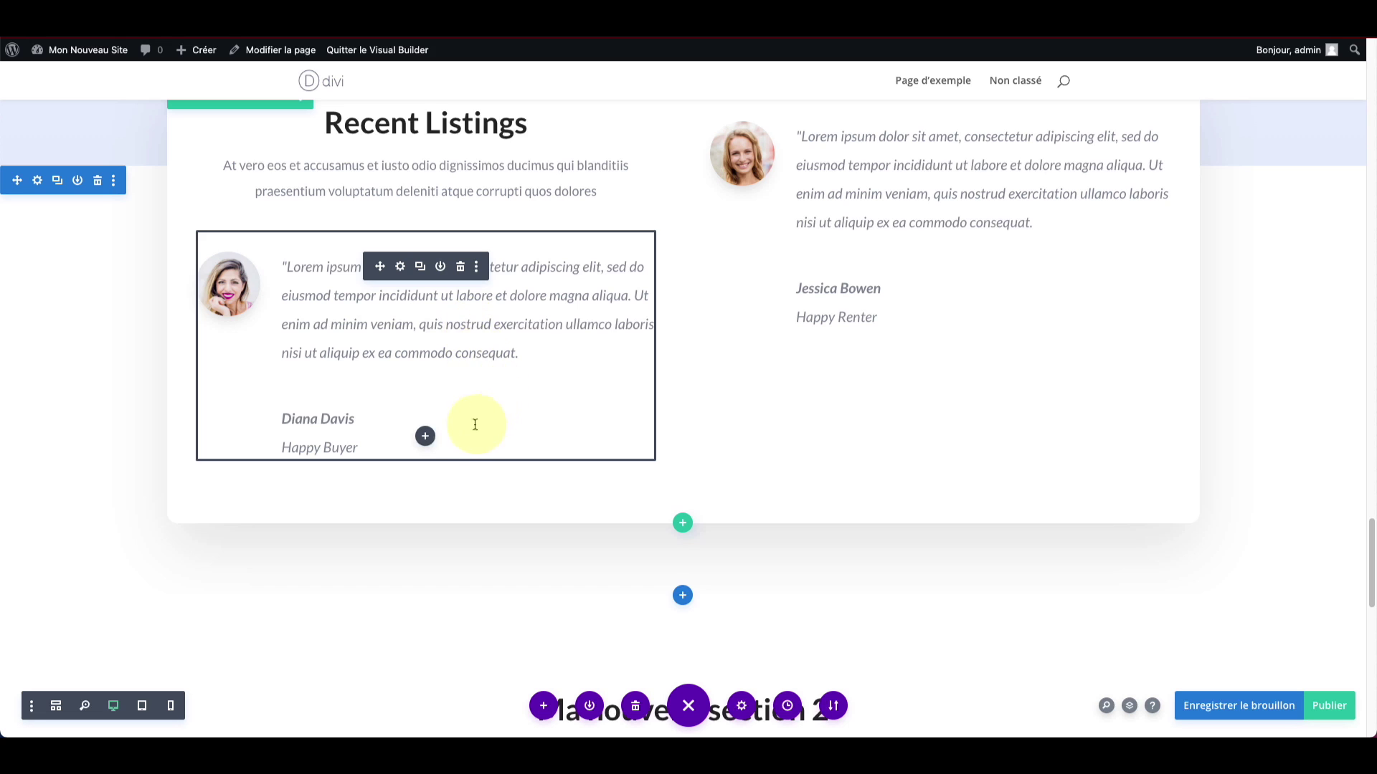
right_click(450, 438)
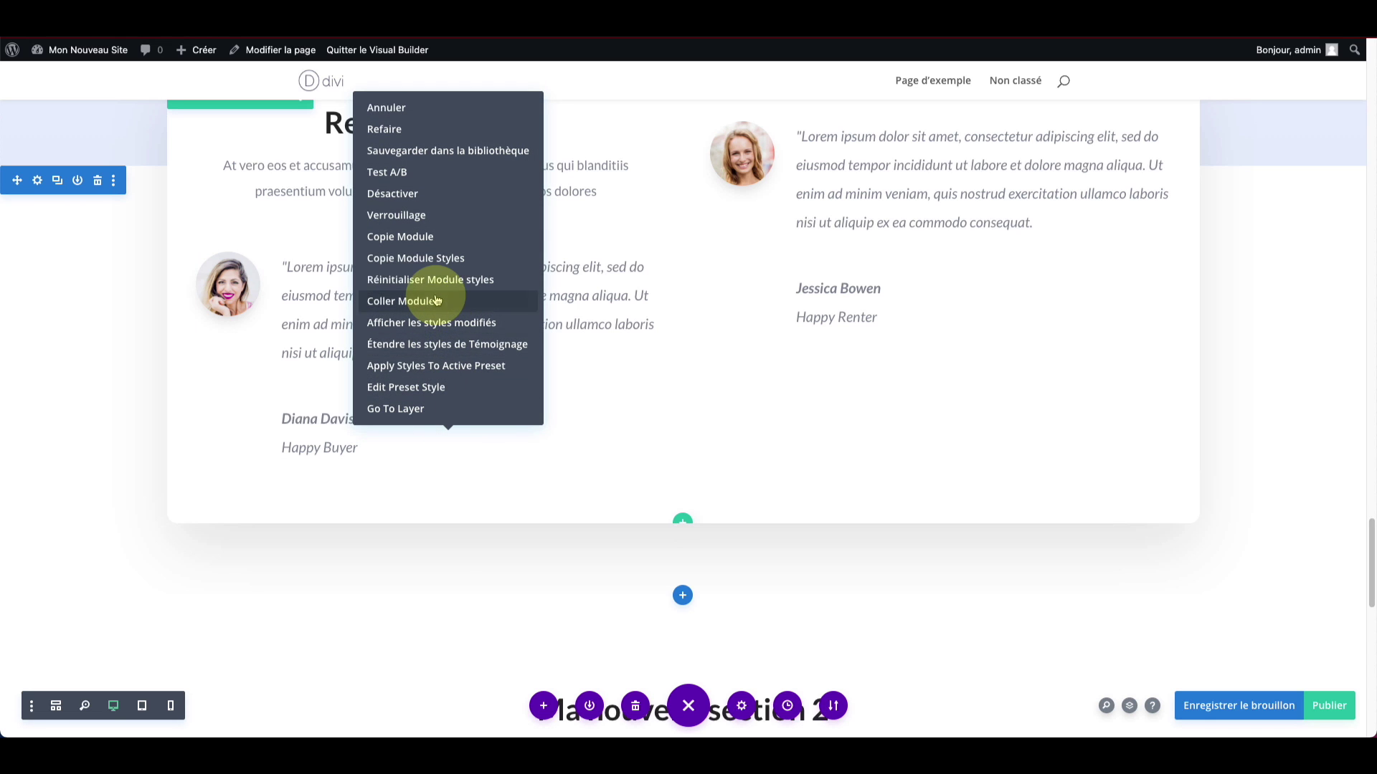
left_click(437, 300)
scroll(430, 365, "down", 3)
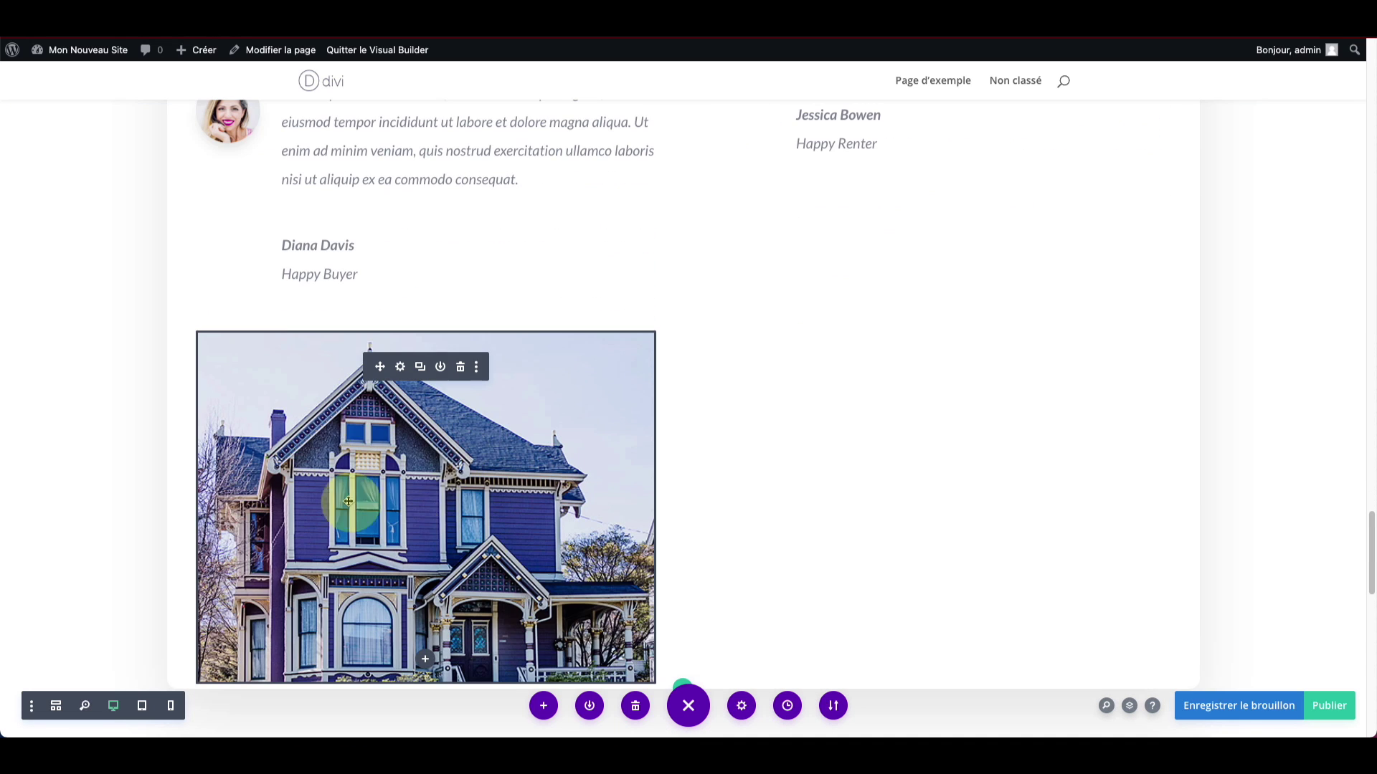
scroll(367, 467, "up", 10)
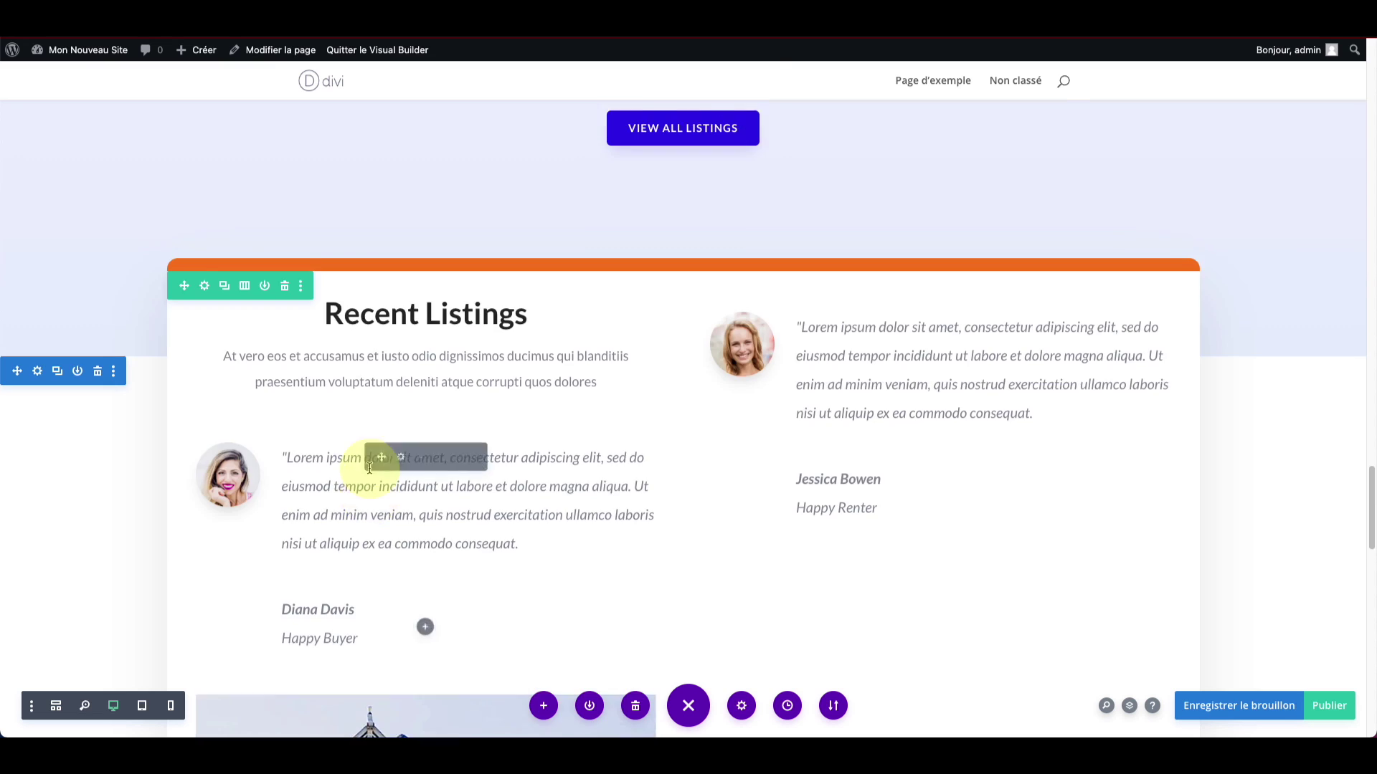
scroll(370, 469, "up", 15)
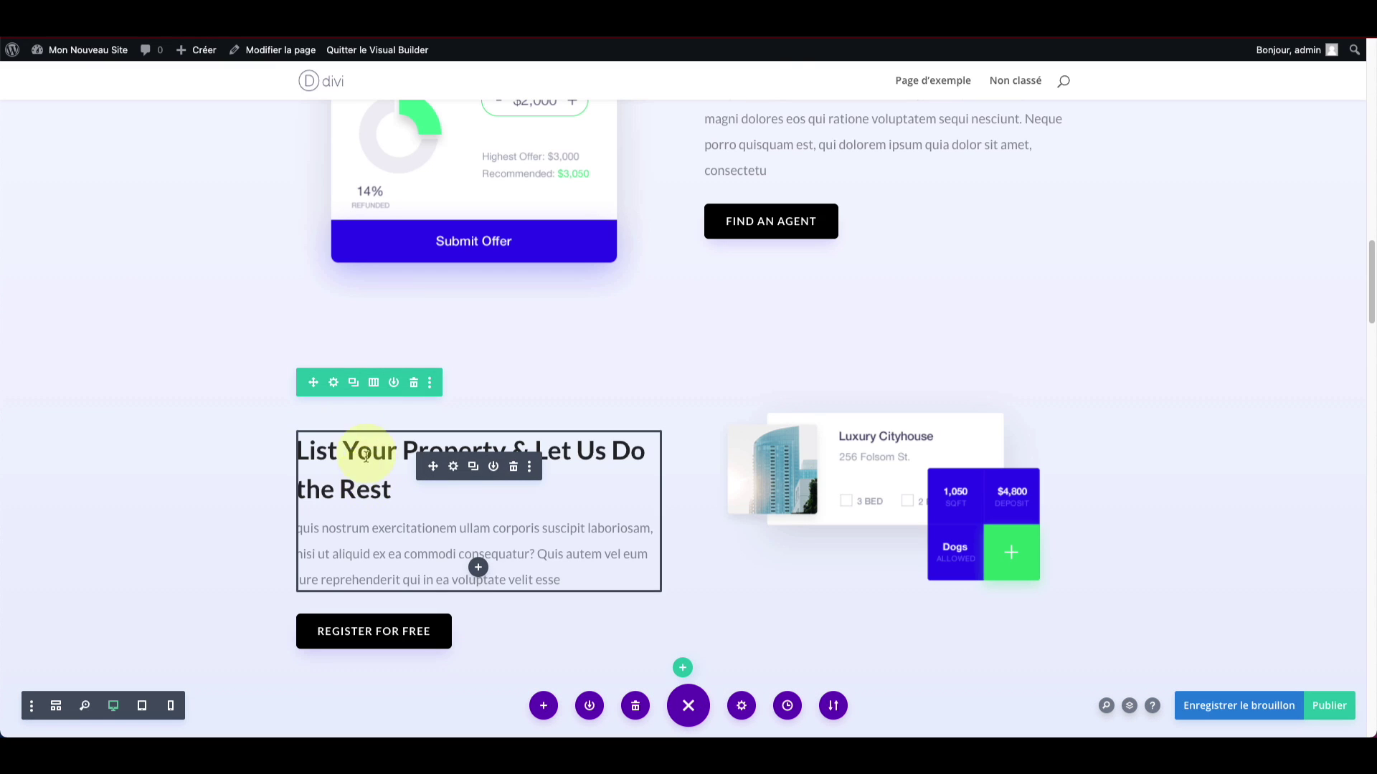
scroll(353, 384, "up", 5)
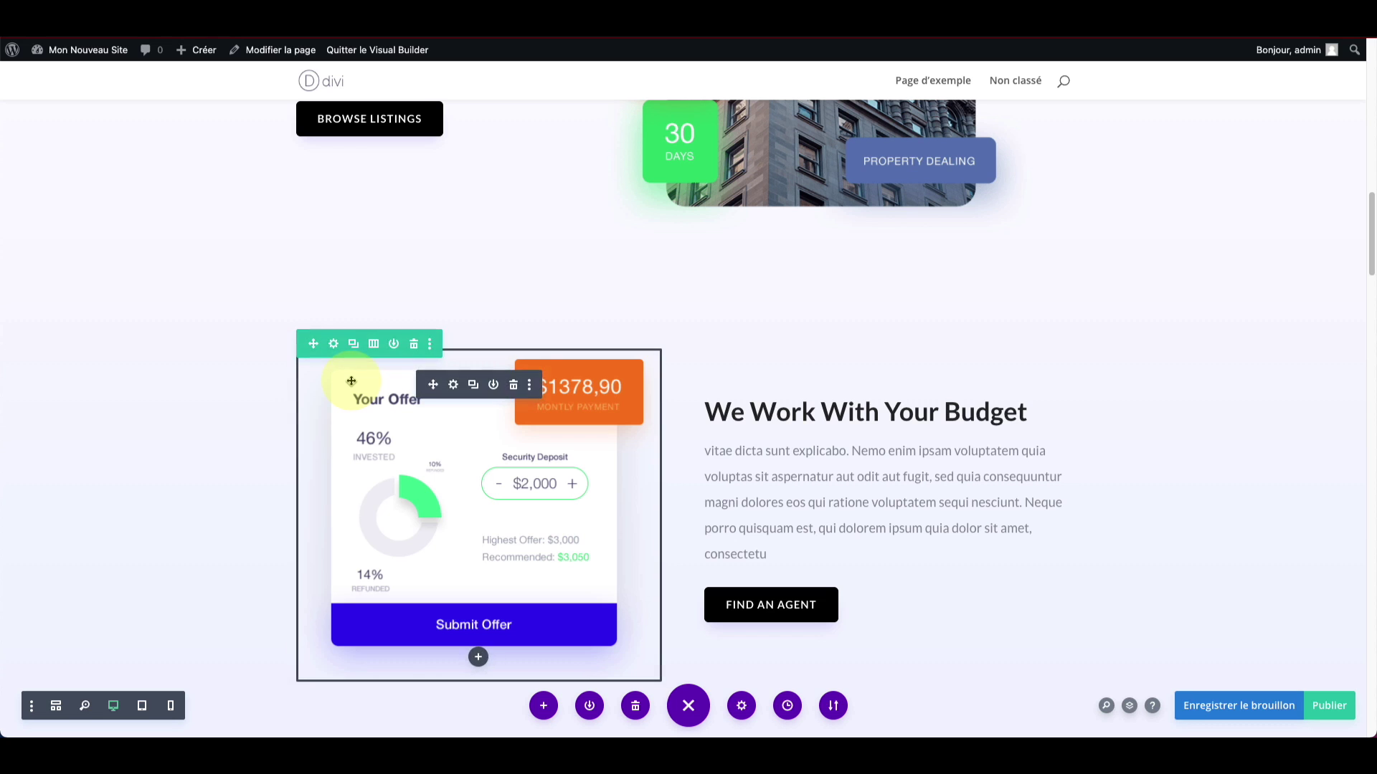
scroll(308, 255, "up", 6)
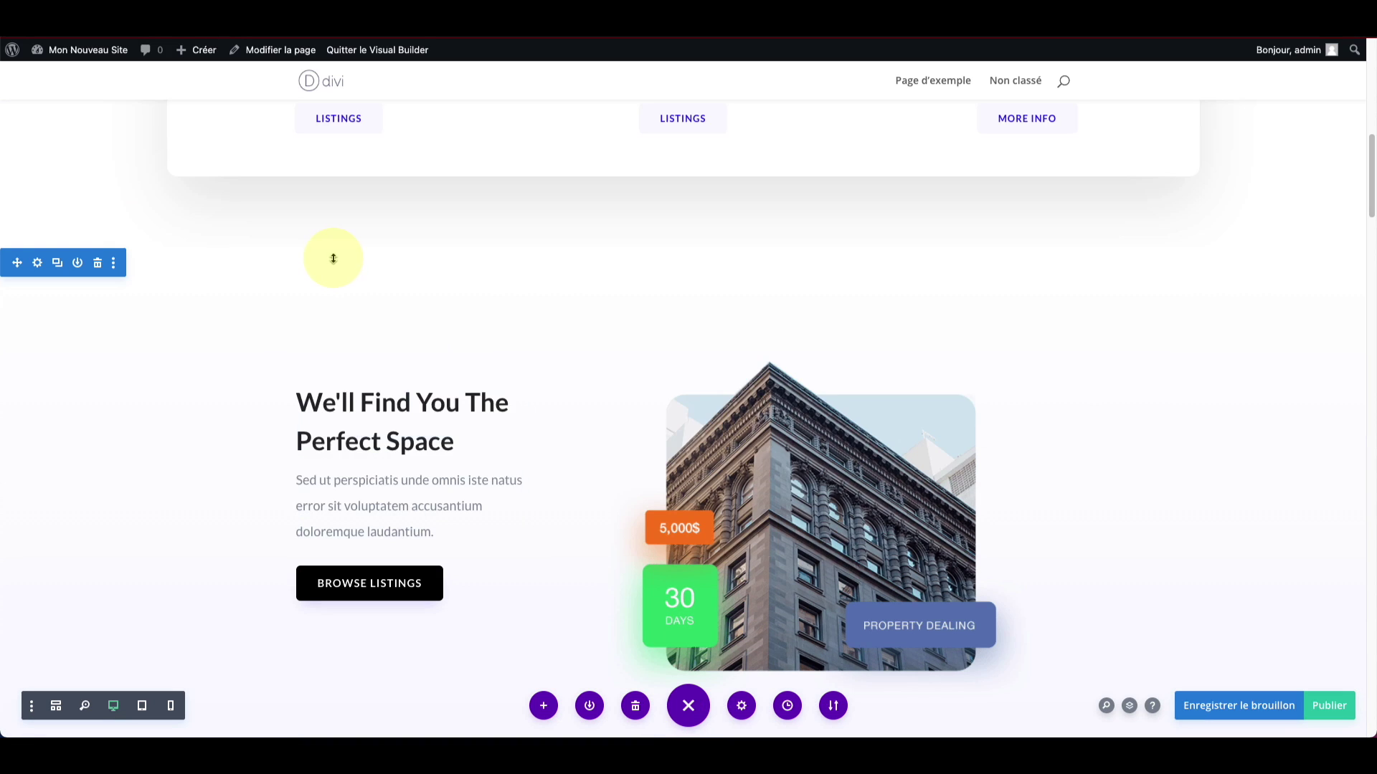
scroll(334, 258, "up", 4)
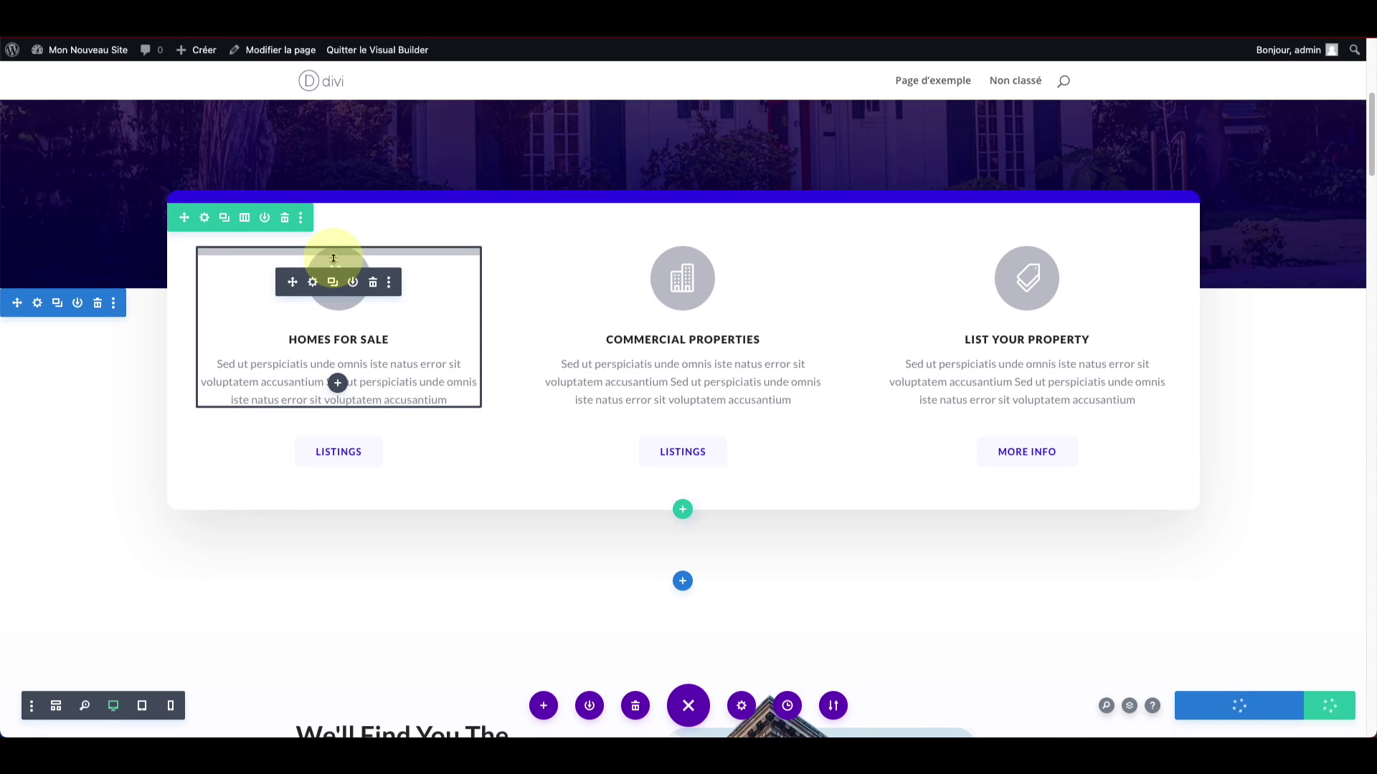
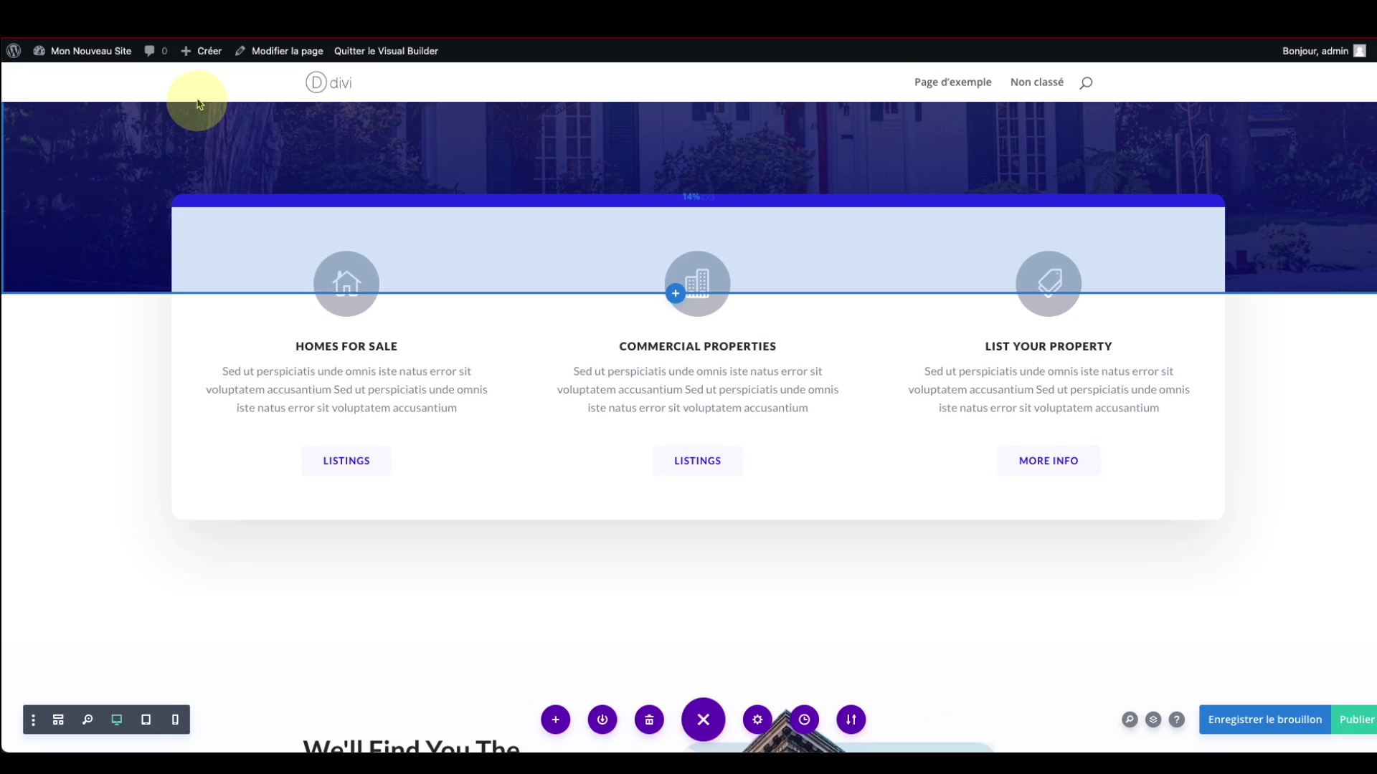
Step: Create a new page with the Divi Builder by cloning the existing page "Ma premiere page"
mouse_move(204, 52)
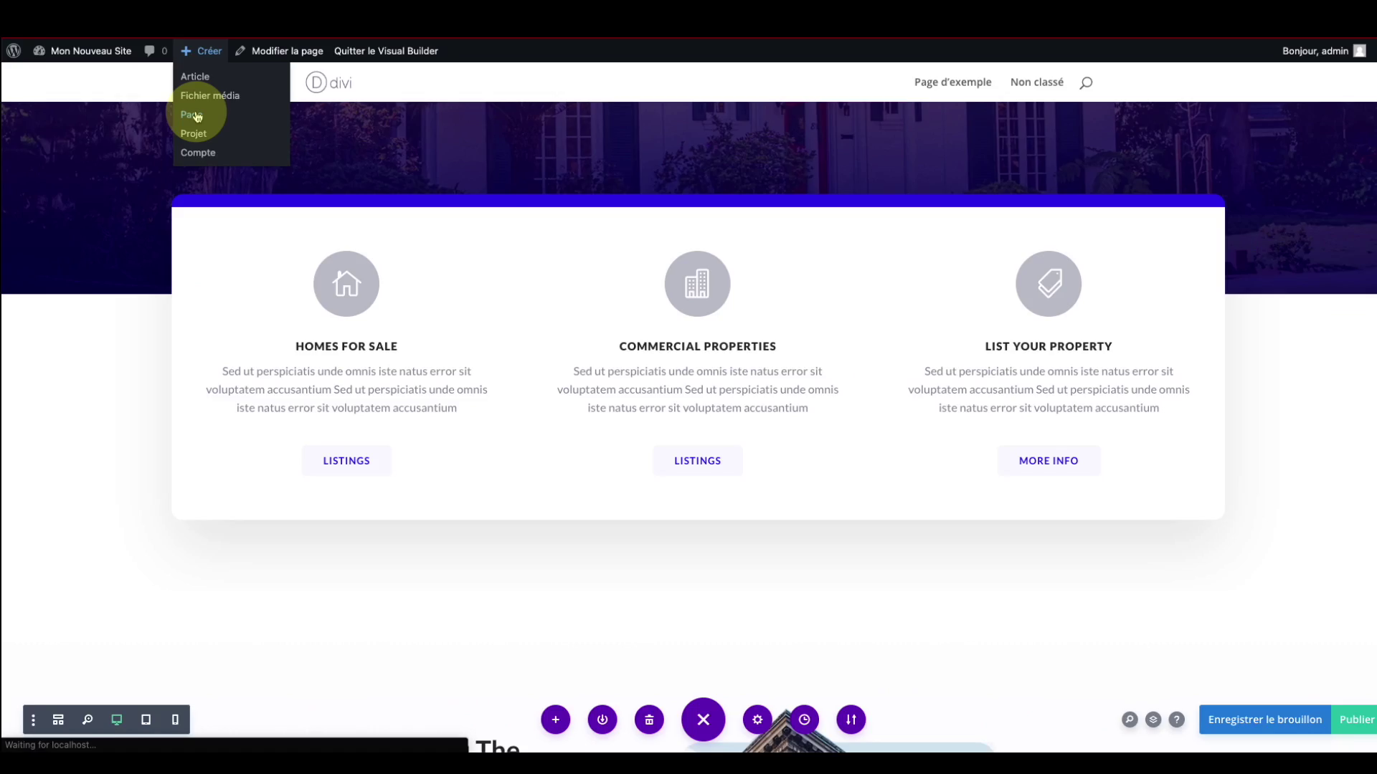
left_click(435, 227)
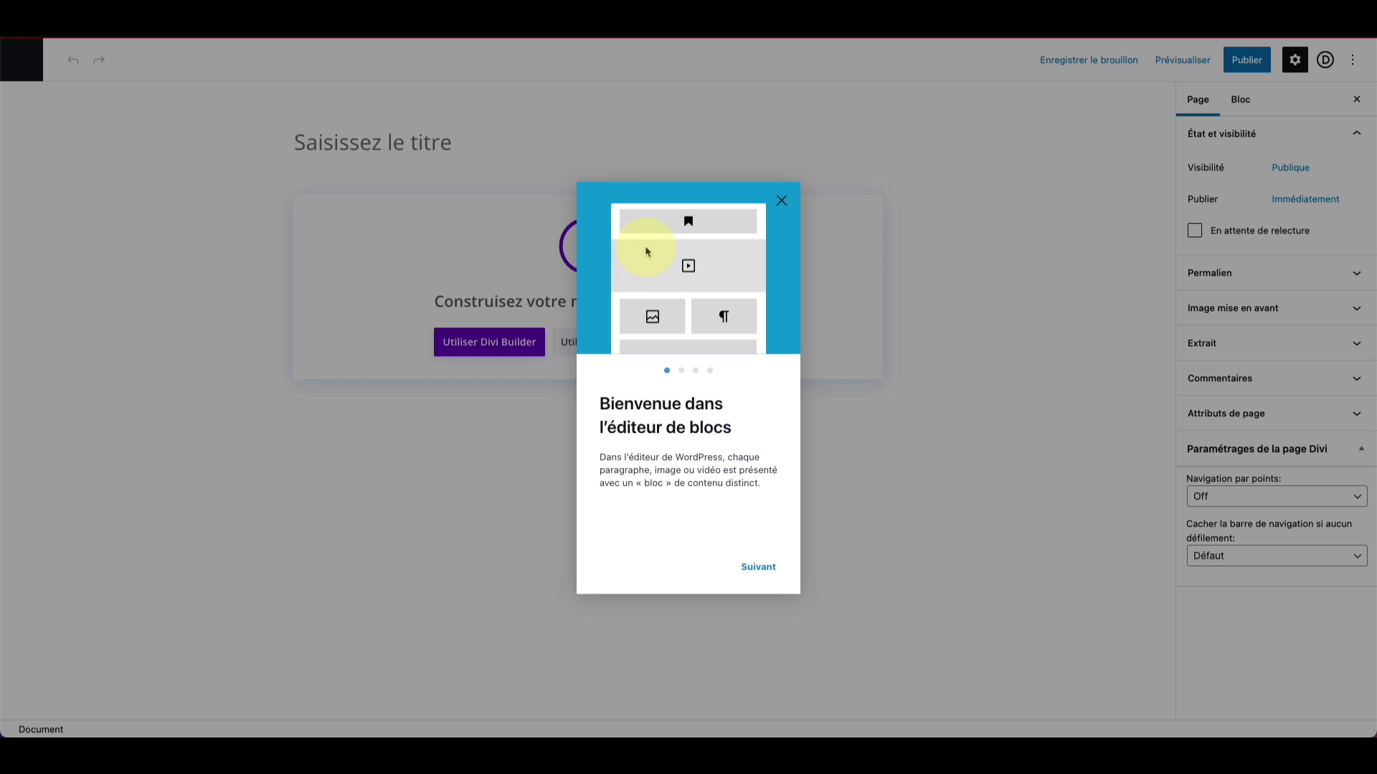
left_click(782, 201)
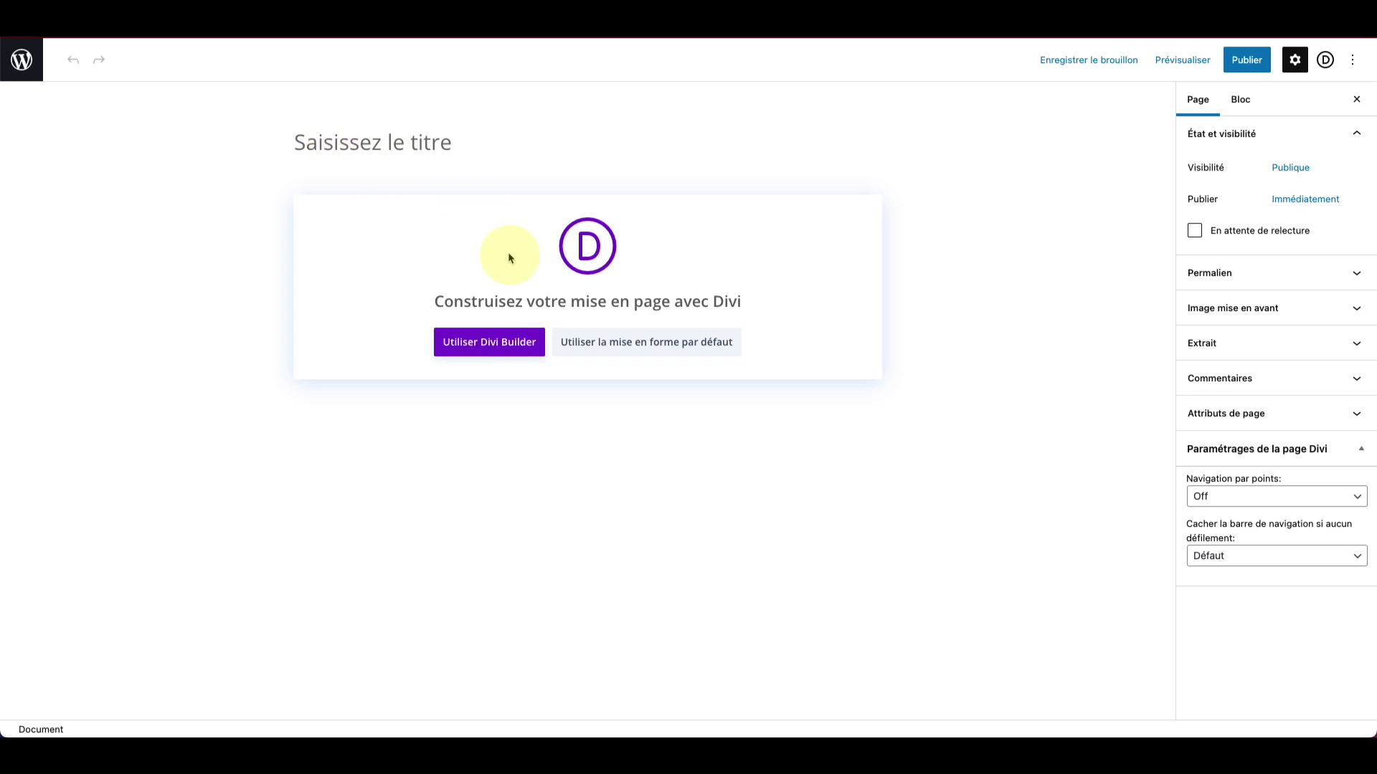
left_click(480, 347)
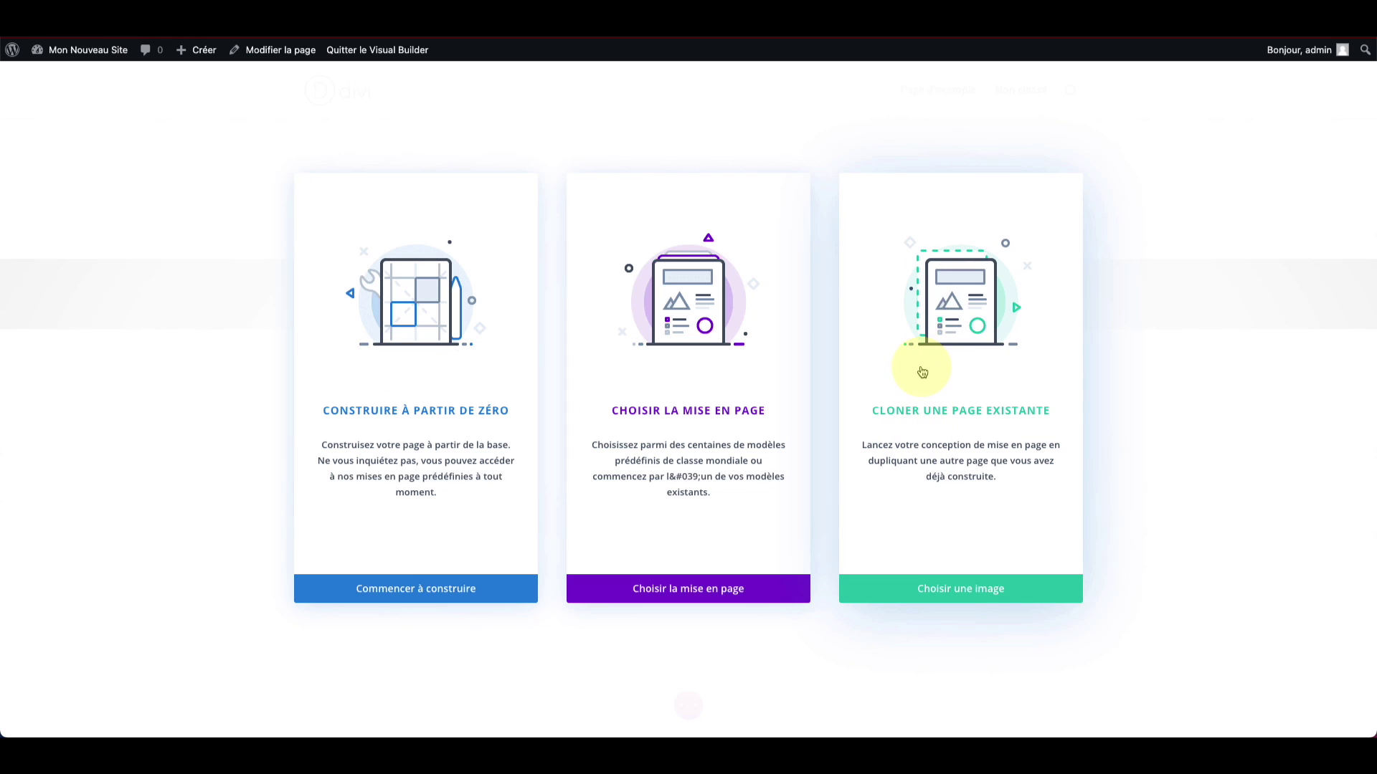
left_click(958, 581)
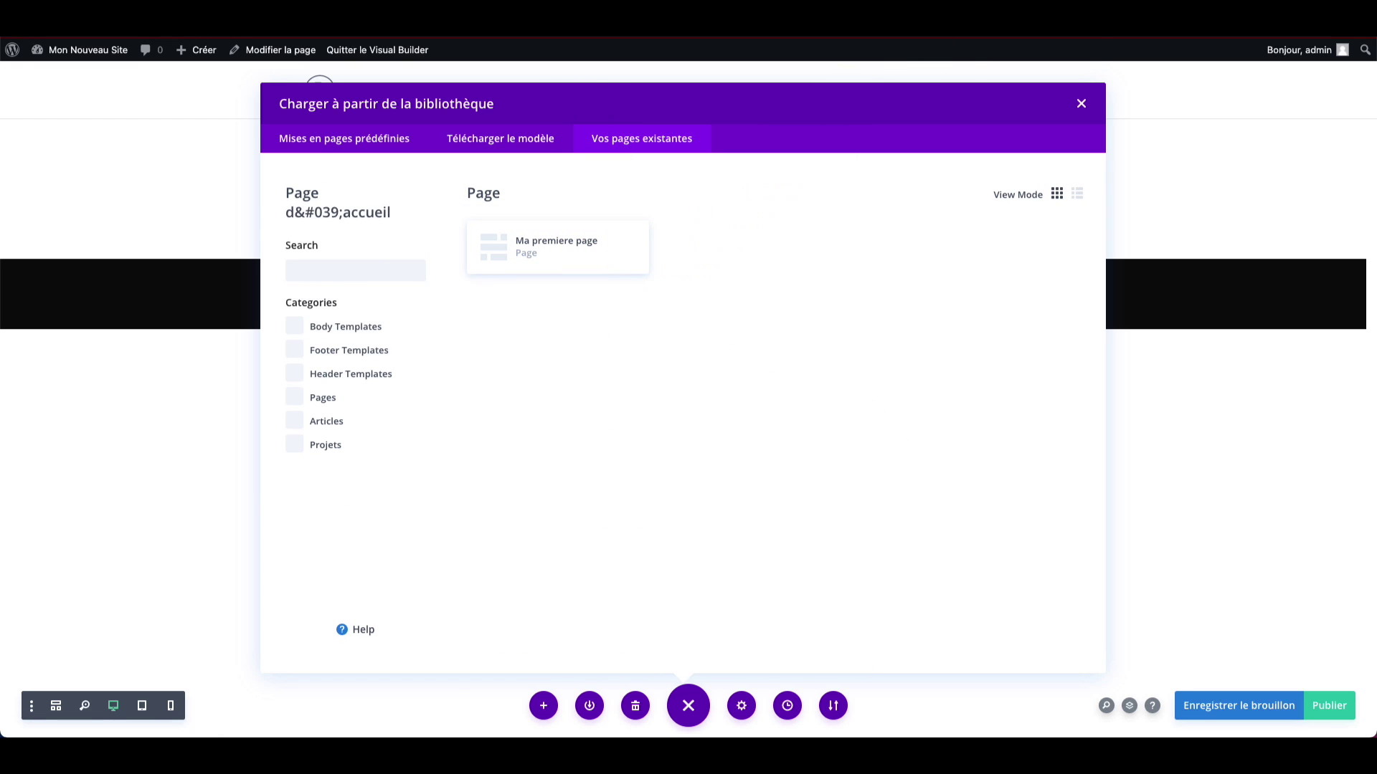
left_click(516, 259)
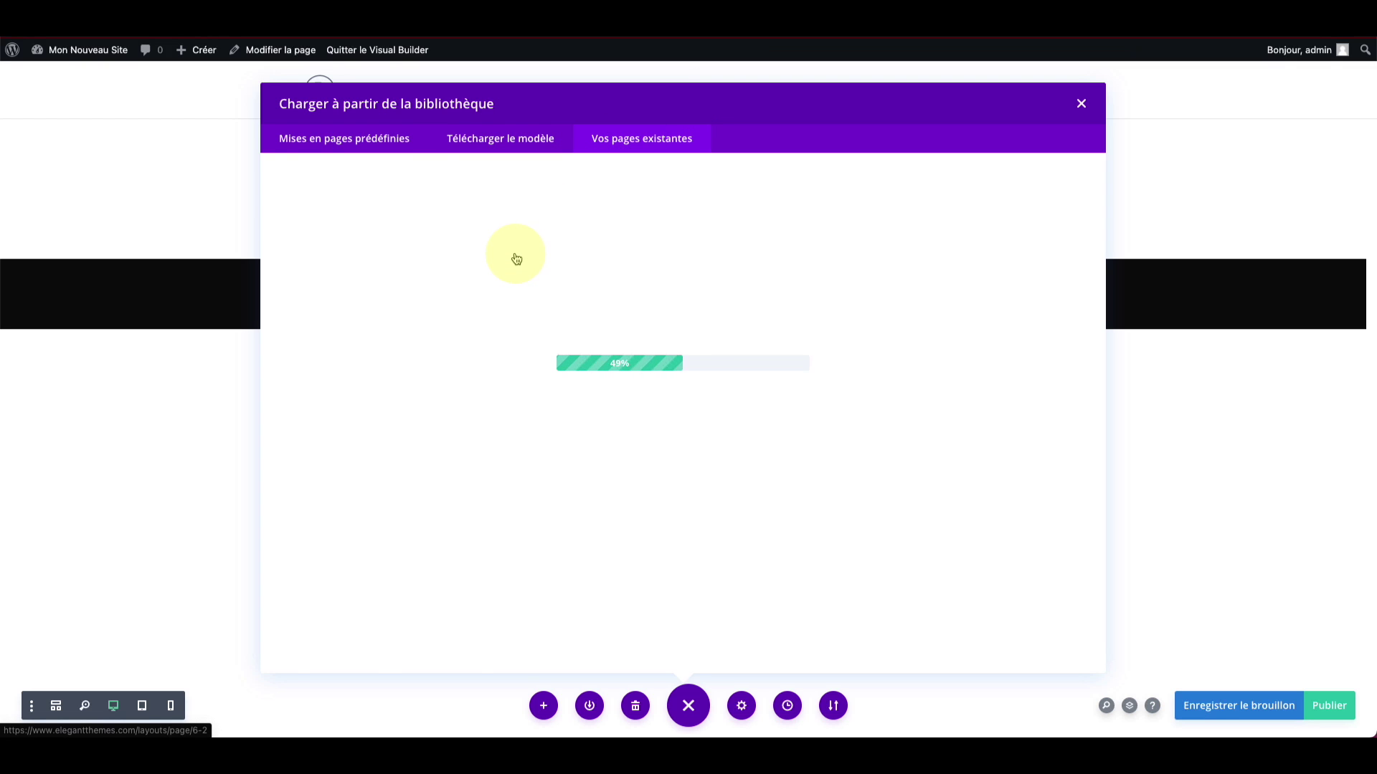
Step: Look through the cloned page from the hero section to the testimonials card, including the house image and Recent Listings heading
scroll(514, 248, "down", 4)
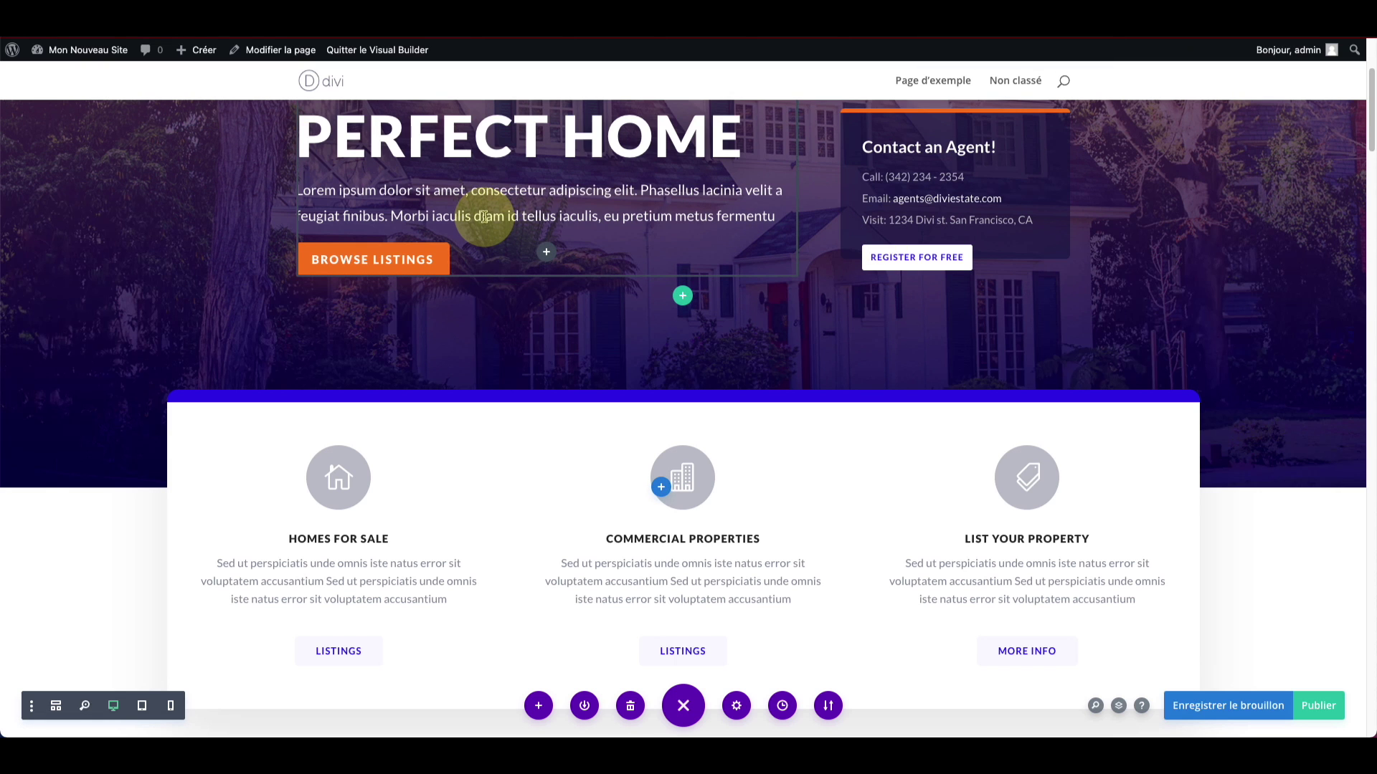
scroll(485, 217, "down", 1)
scroll(484, 218, "down", 15)
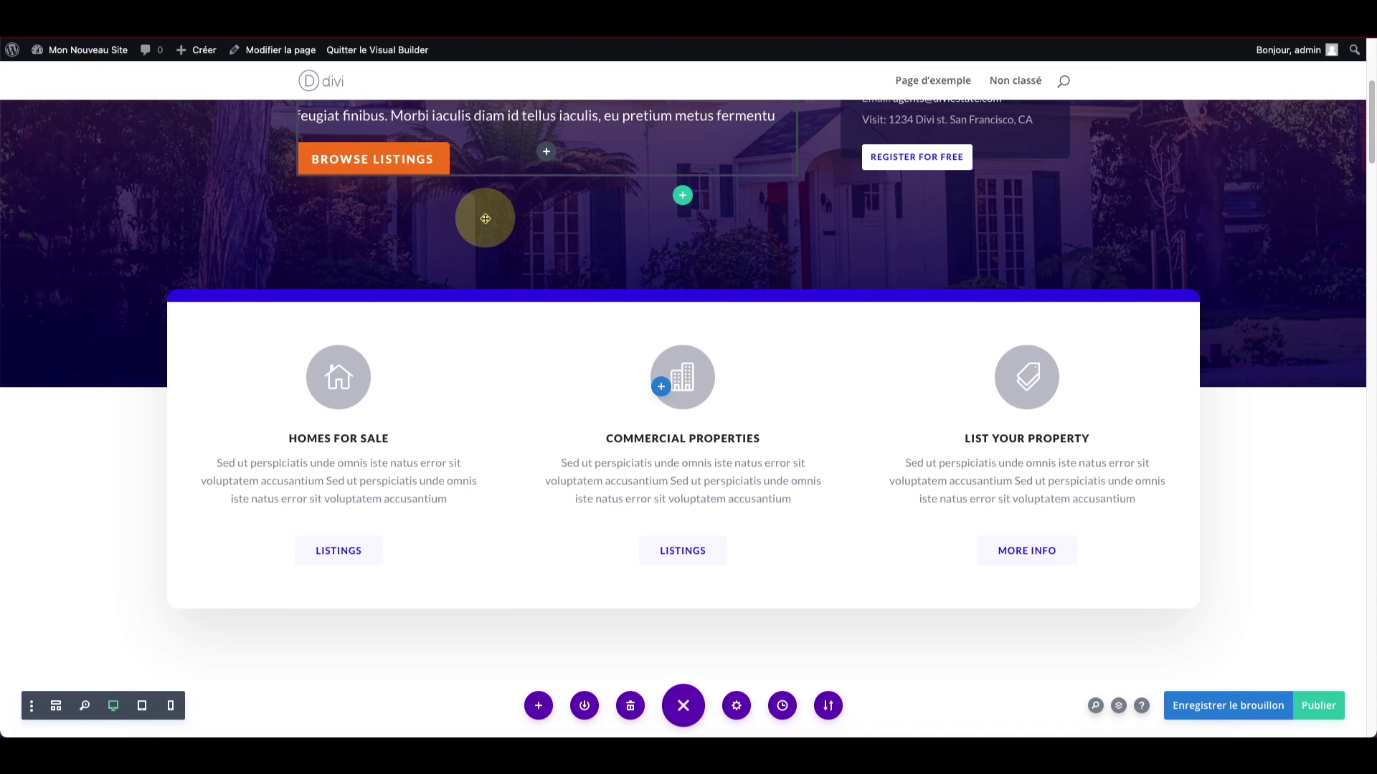
scroll(485, 220, "down", 20)
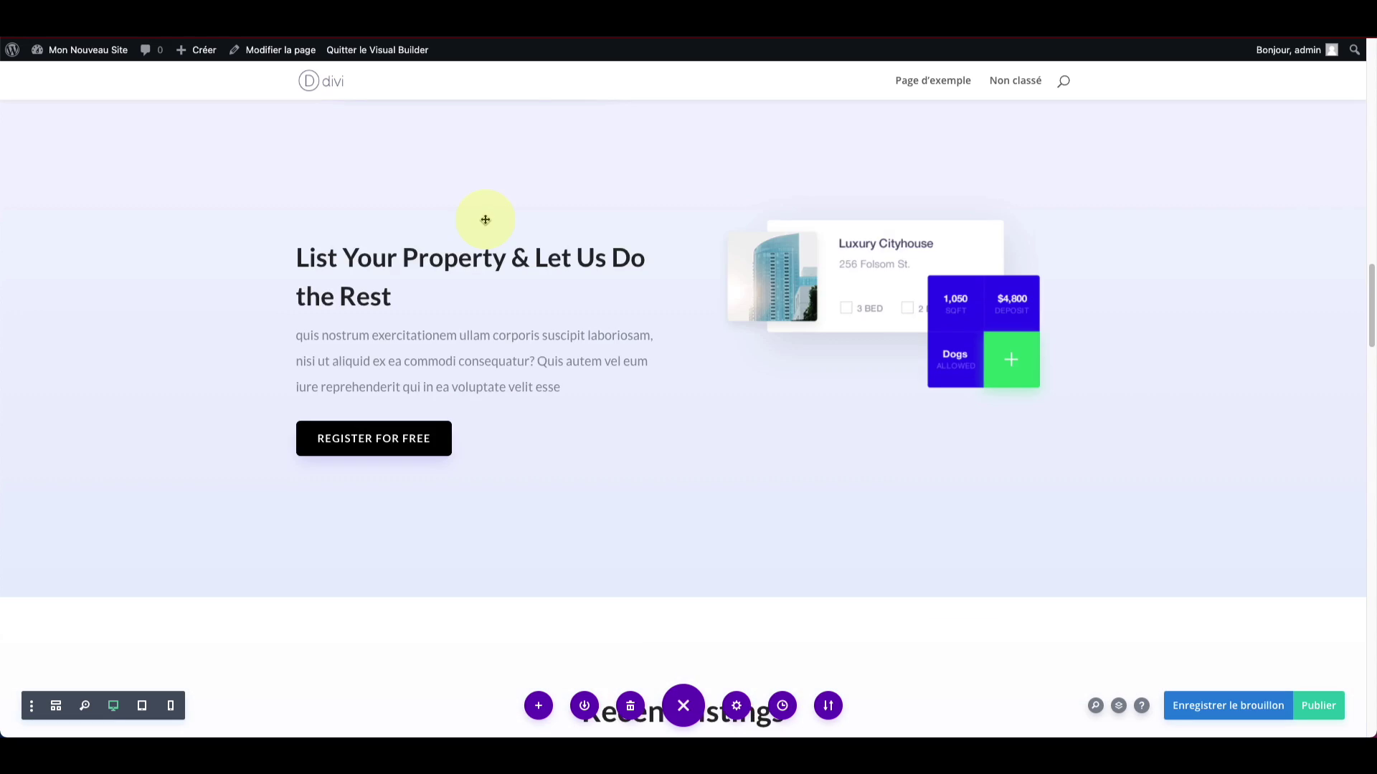
scroll(485, 219, "down", 2)
scroll(445, 287, "up", 4)
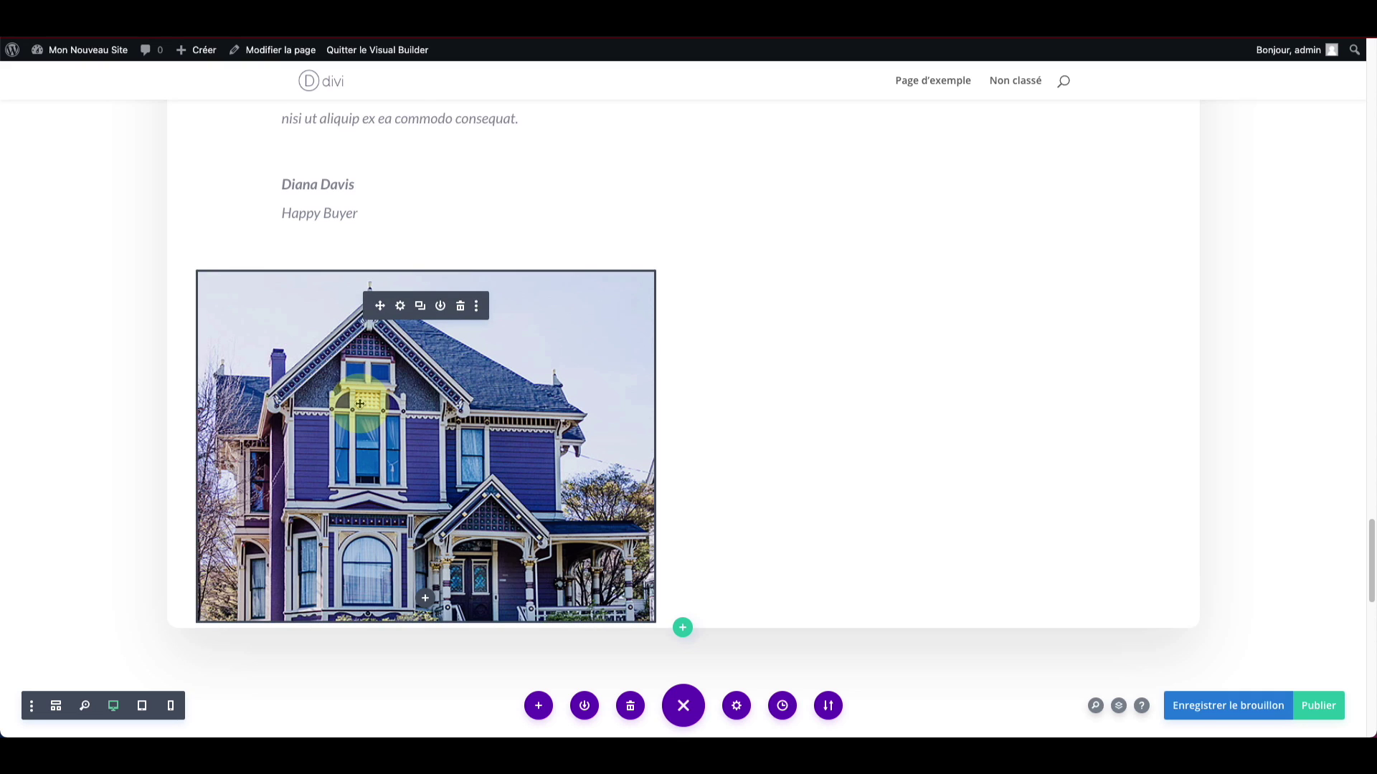
scroll(361, 403, "up", 5)
scroll(364, 398, "up", 1)
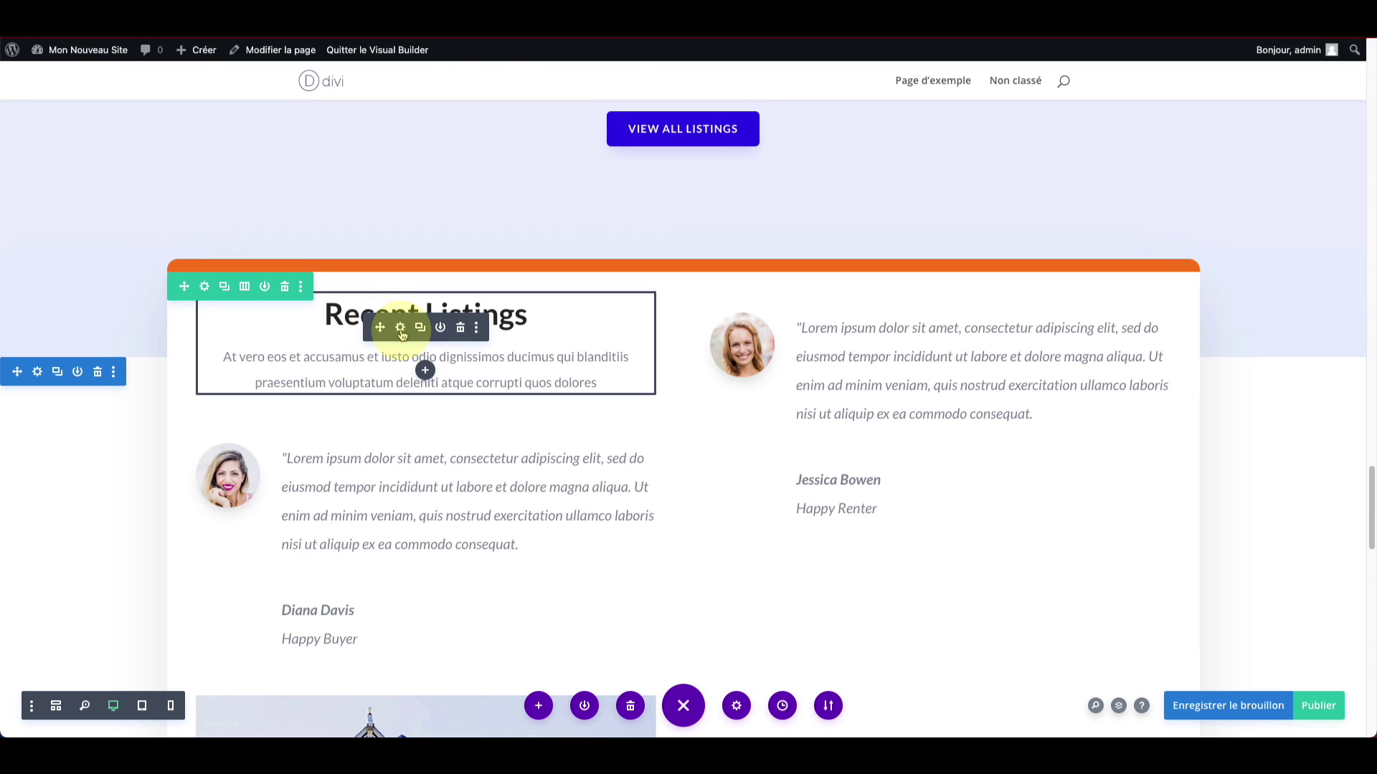
scroll(381, 363, "up", 8)
Step: Open the custom button style options of the "View All Listings" button, at its text colour setting
scroll(717, 481, "down", 3)
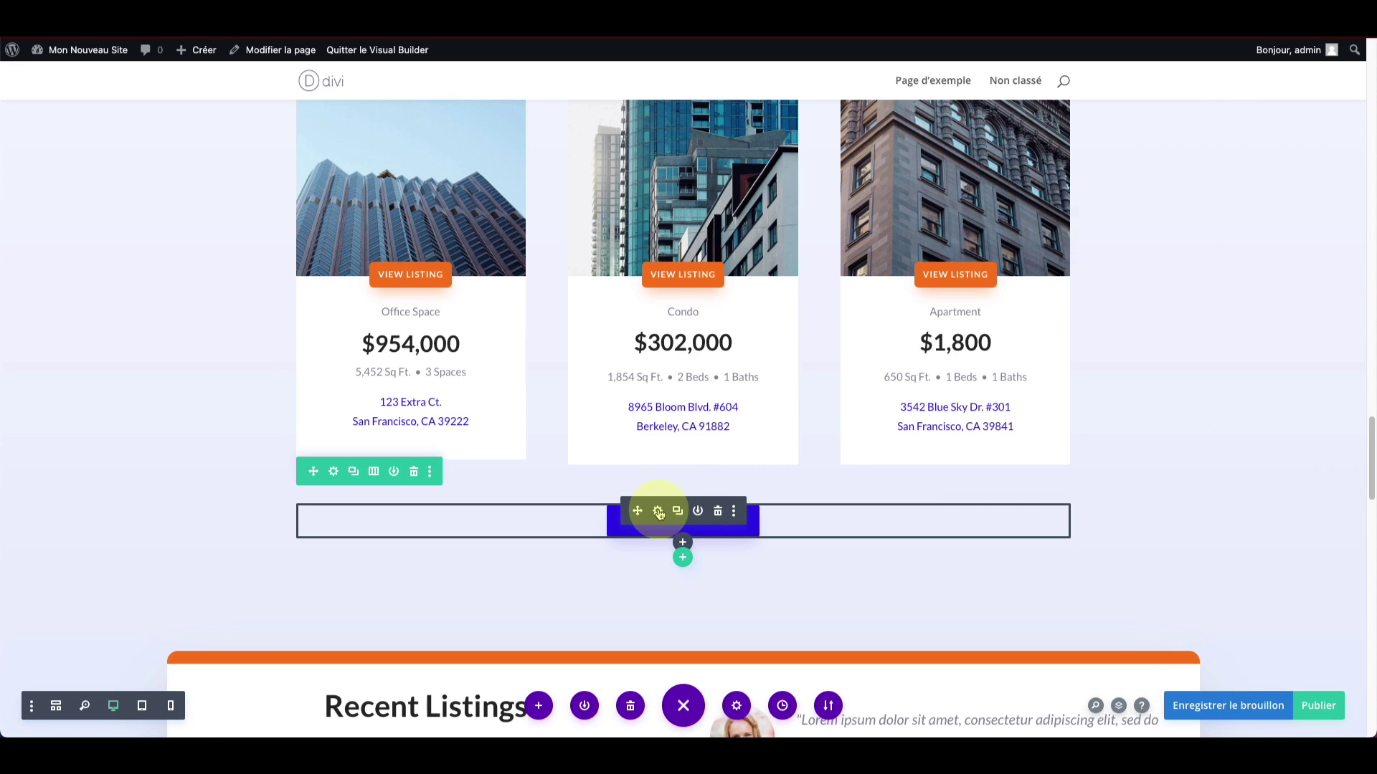
left_click(659, 512)
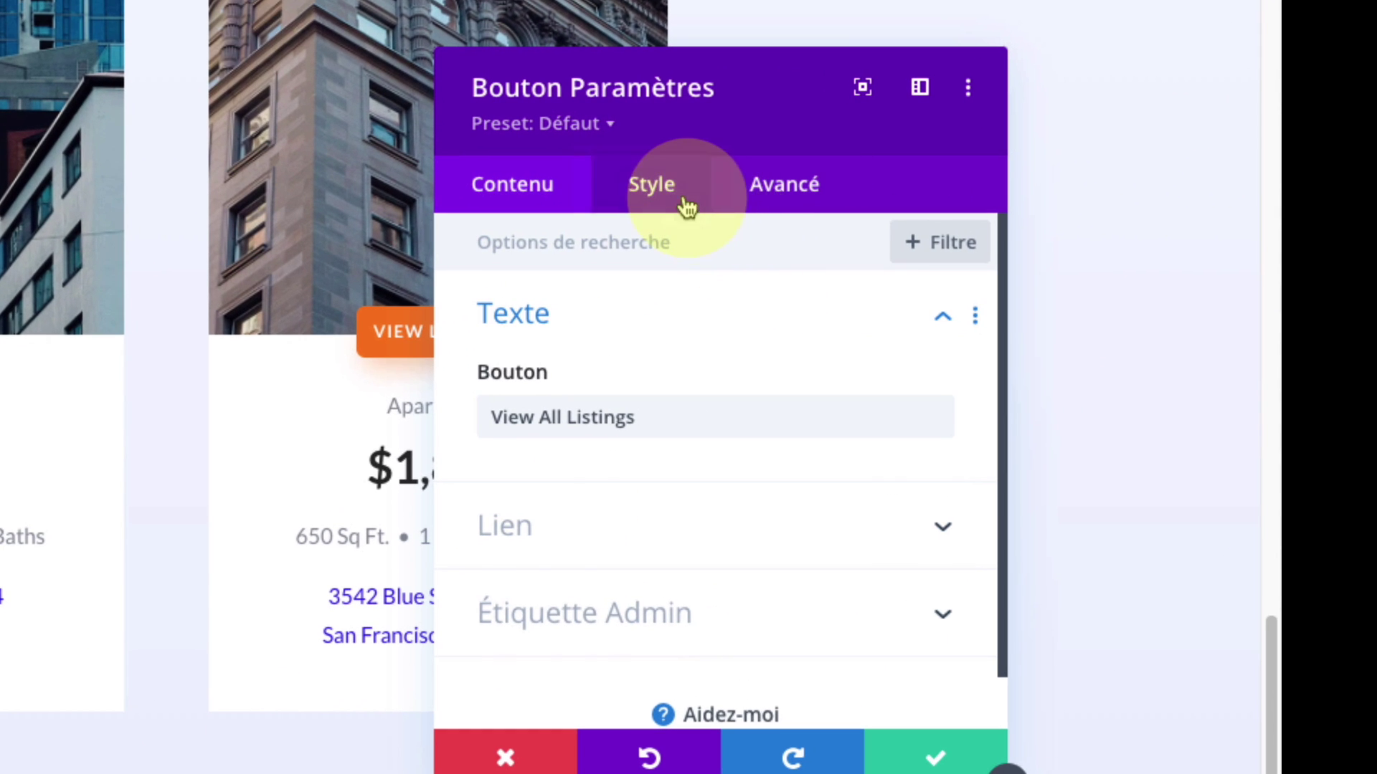
left_click(910, 196)
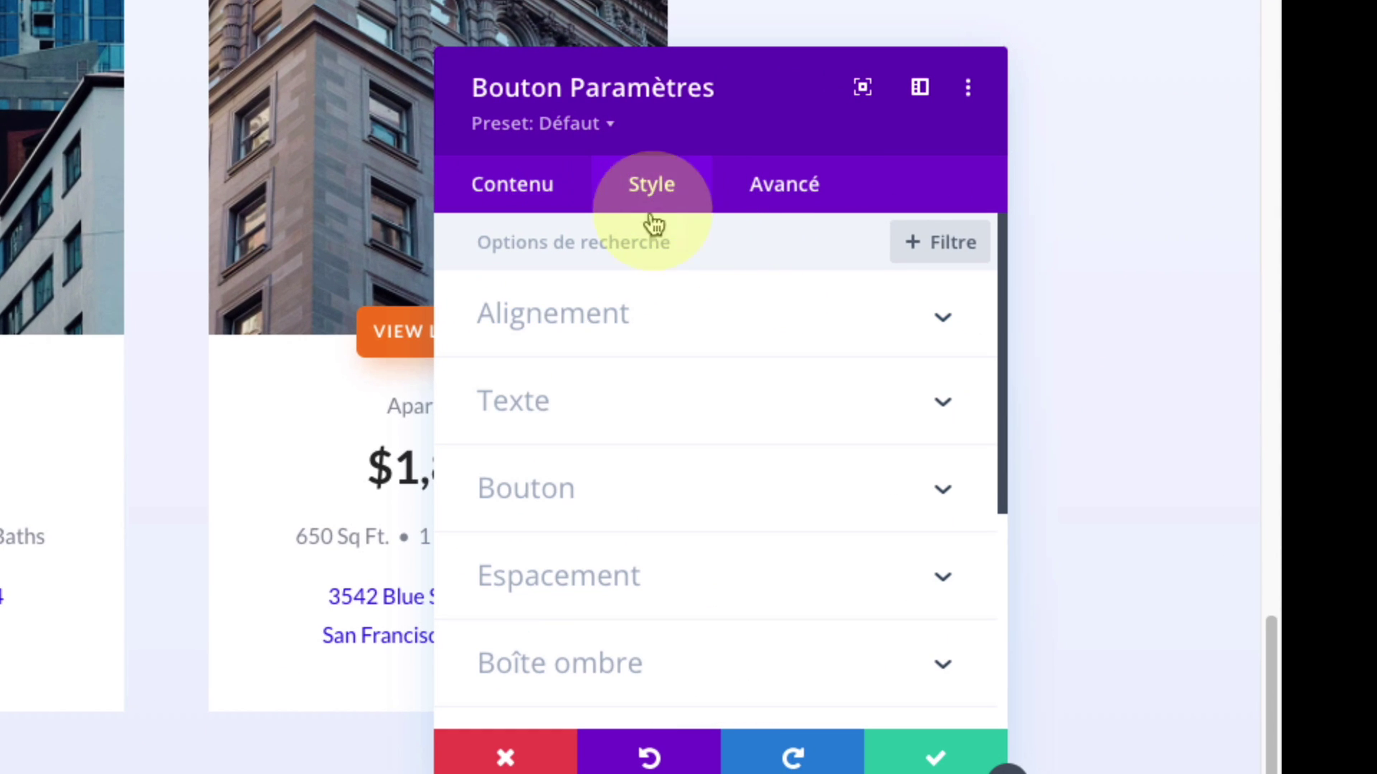
left_click(619, 494)
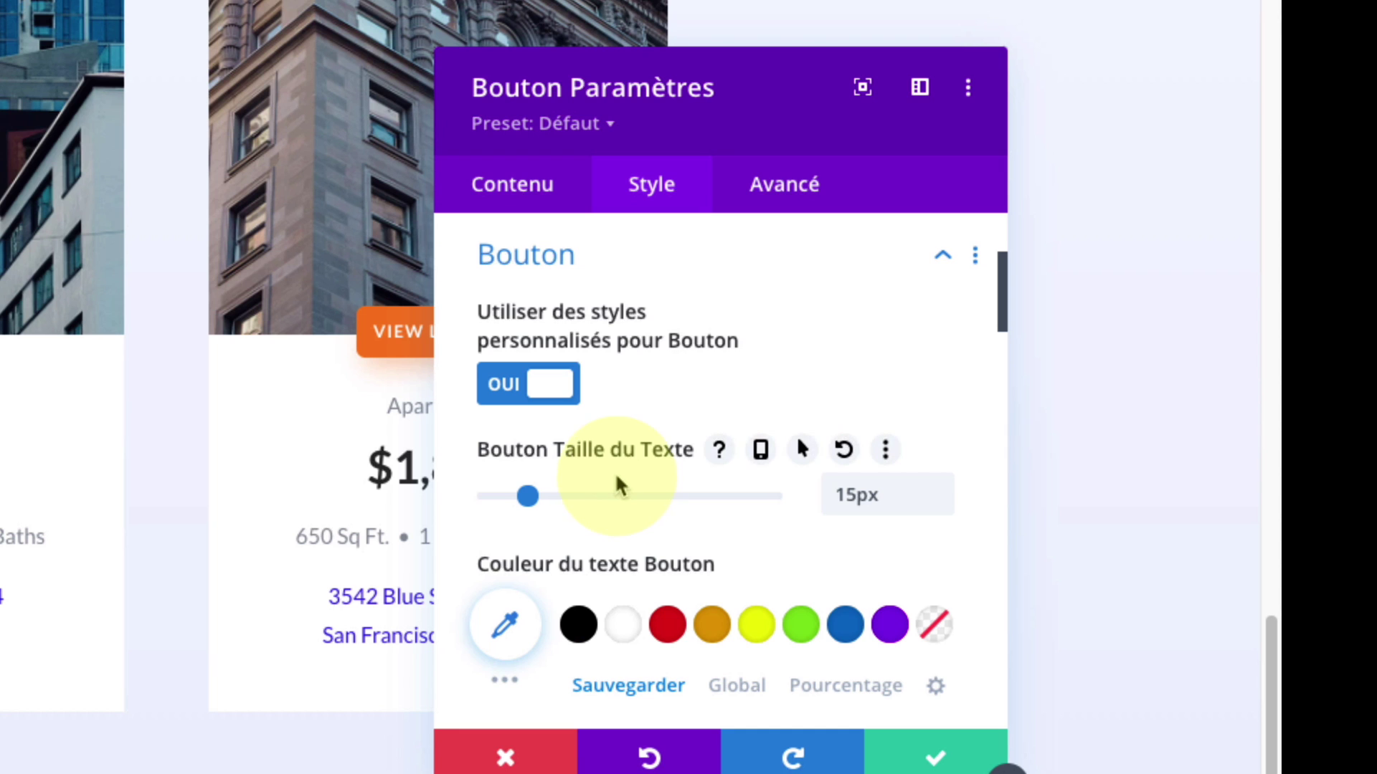
scroll(614, 467, "down", 1)
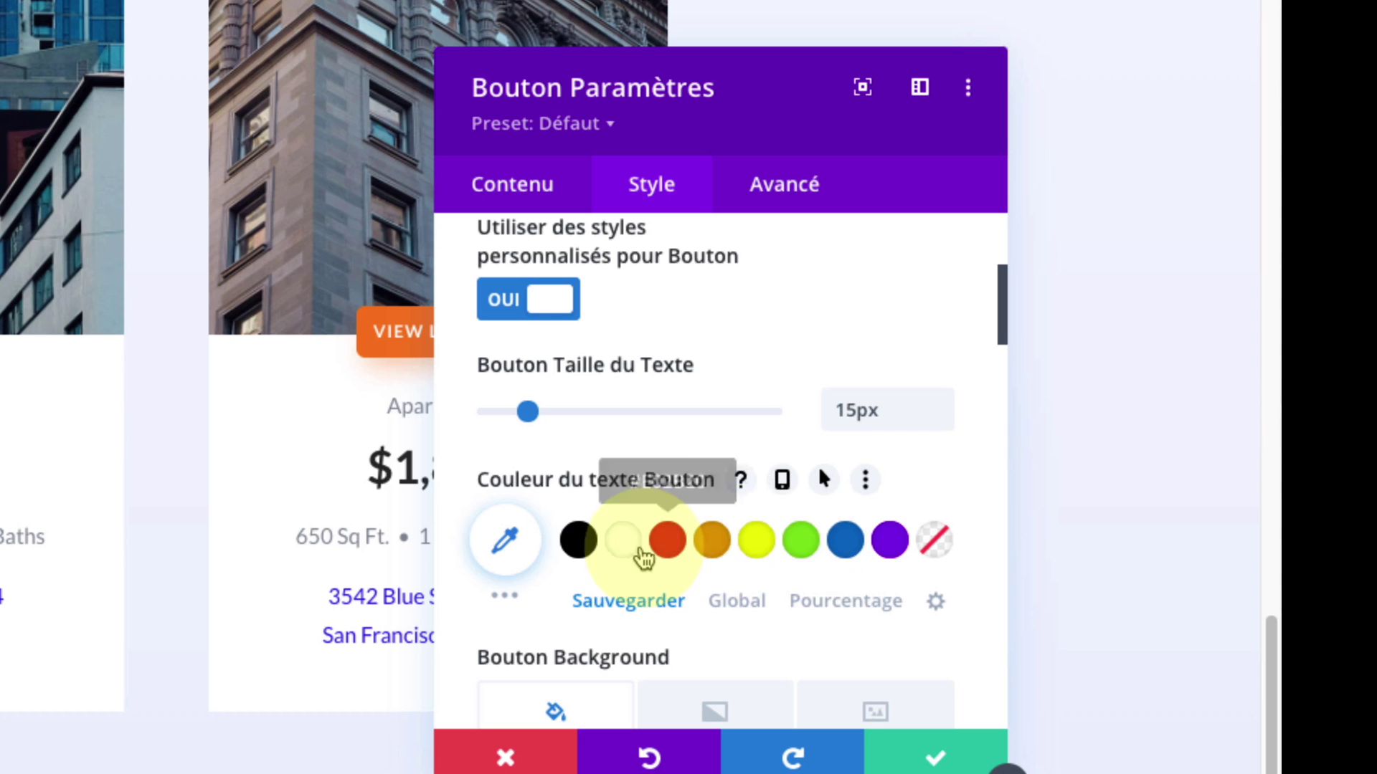
Step: Examine the button module's style settings, including its colour swatches, border radius and letter spacing
scroll(844, 547, "down", 6)
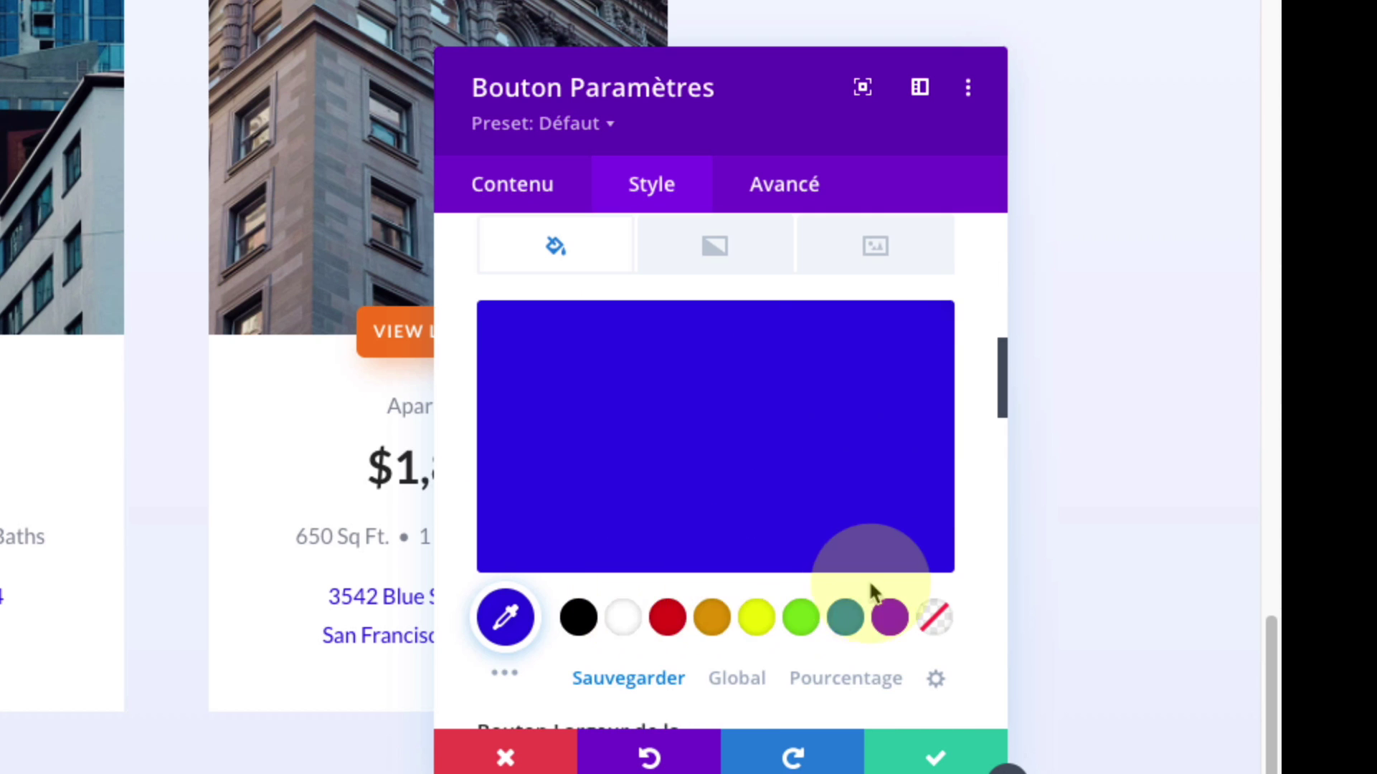
scroll(789, 560, "down", 5)
scroll(321, 387, "down", 6)
scroll(322, 387, "up", 9)
scroll(321, 387, "down", 8)
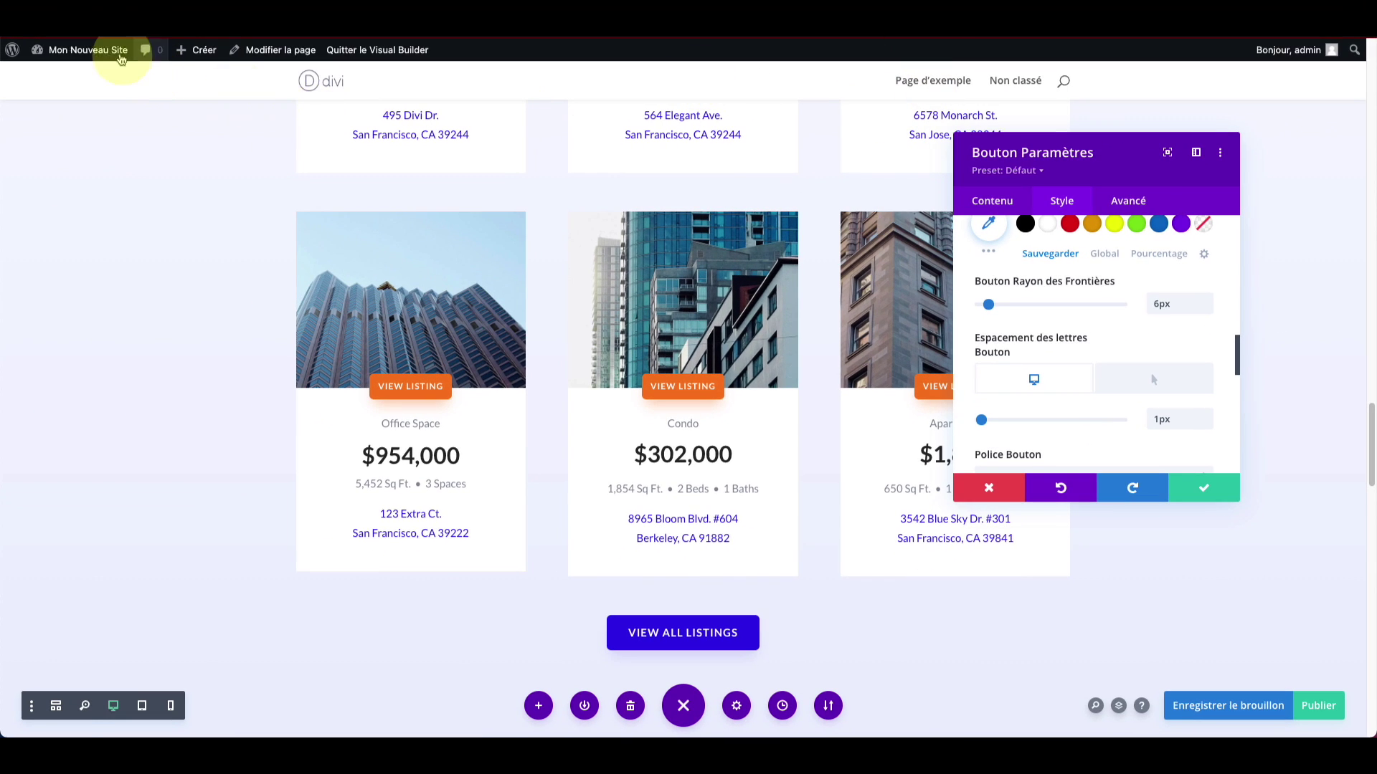
Step: Open the Divi theme options from the WordPress dashboard
mouse_move(99, 54)
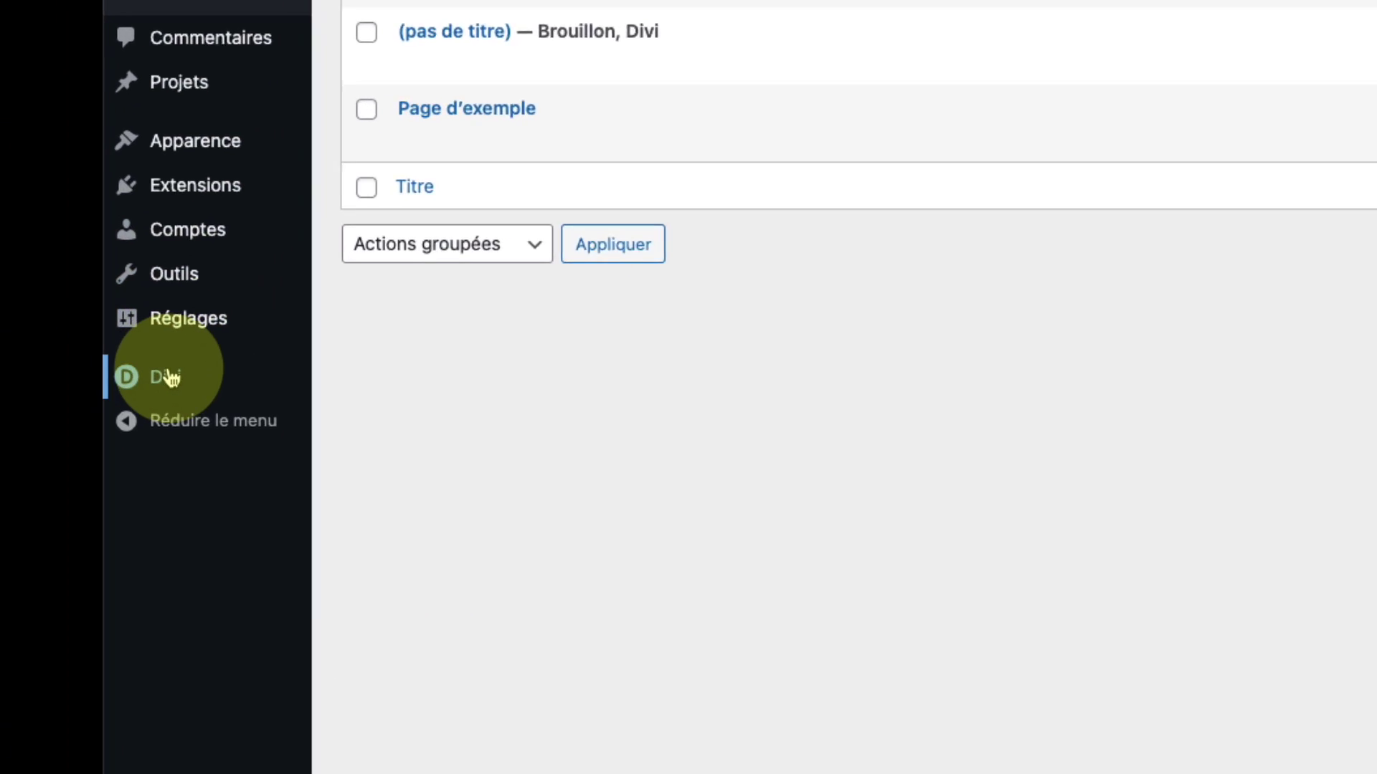
mouse_move(131, 422)
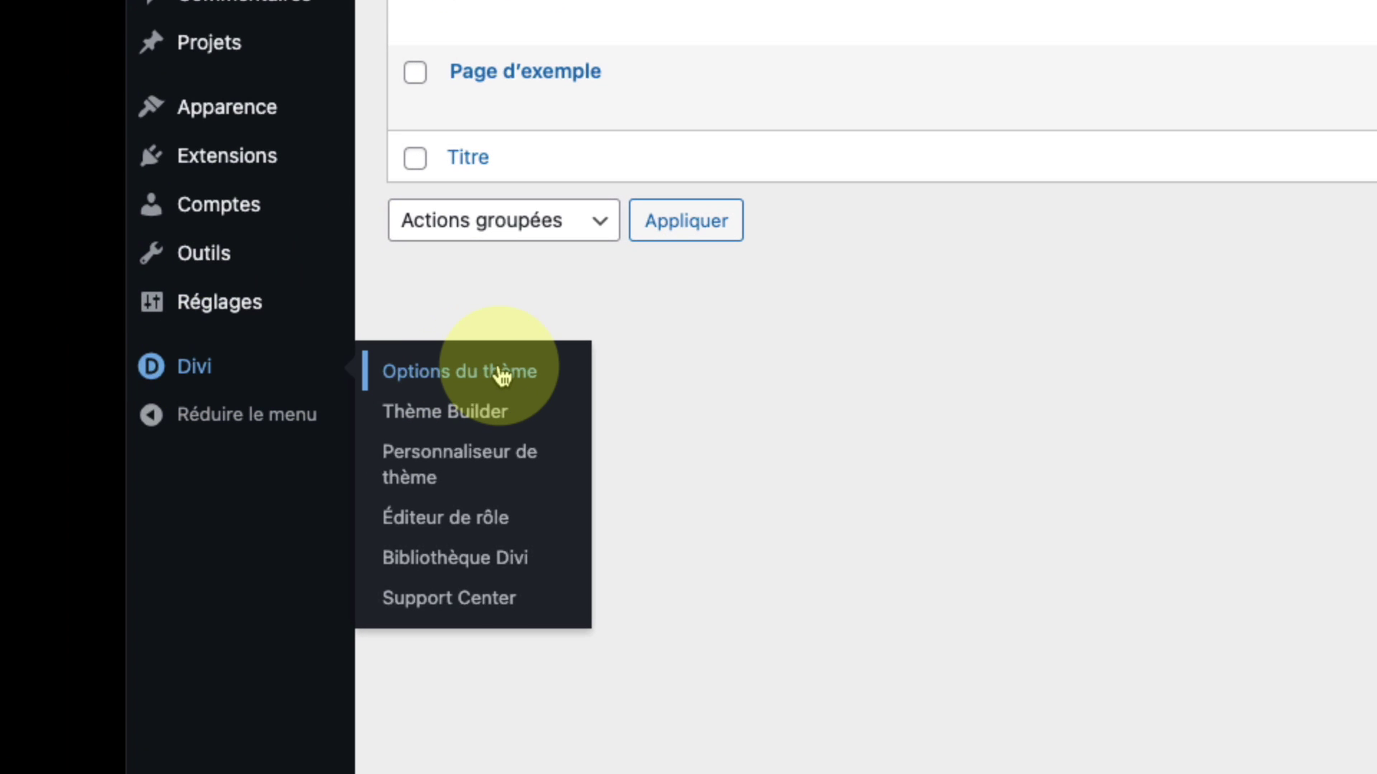
left_click(500, 375)
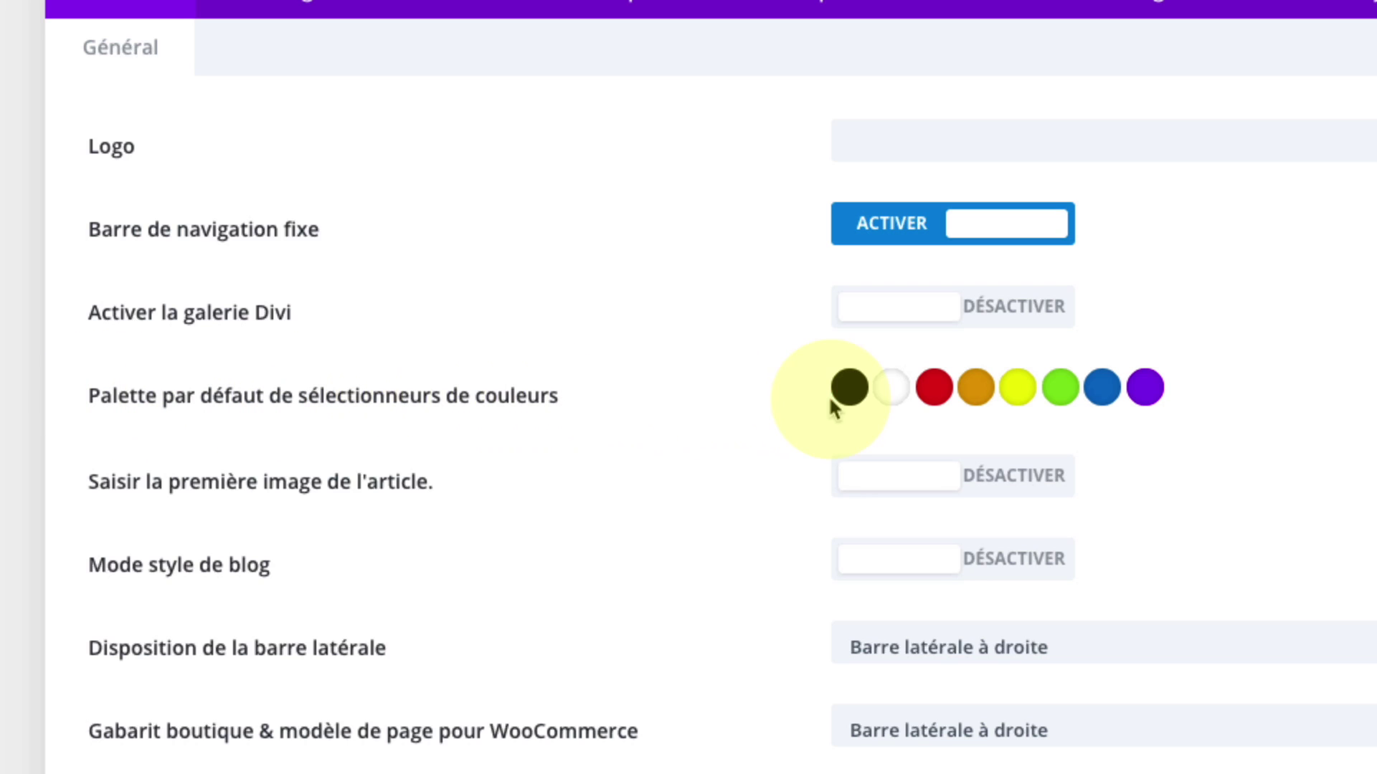
Step: Change the blue swatch in the default colour picker palette to #458fd3
left_click(1110, 387)
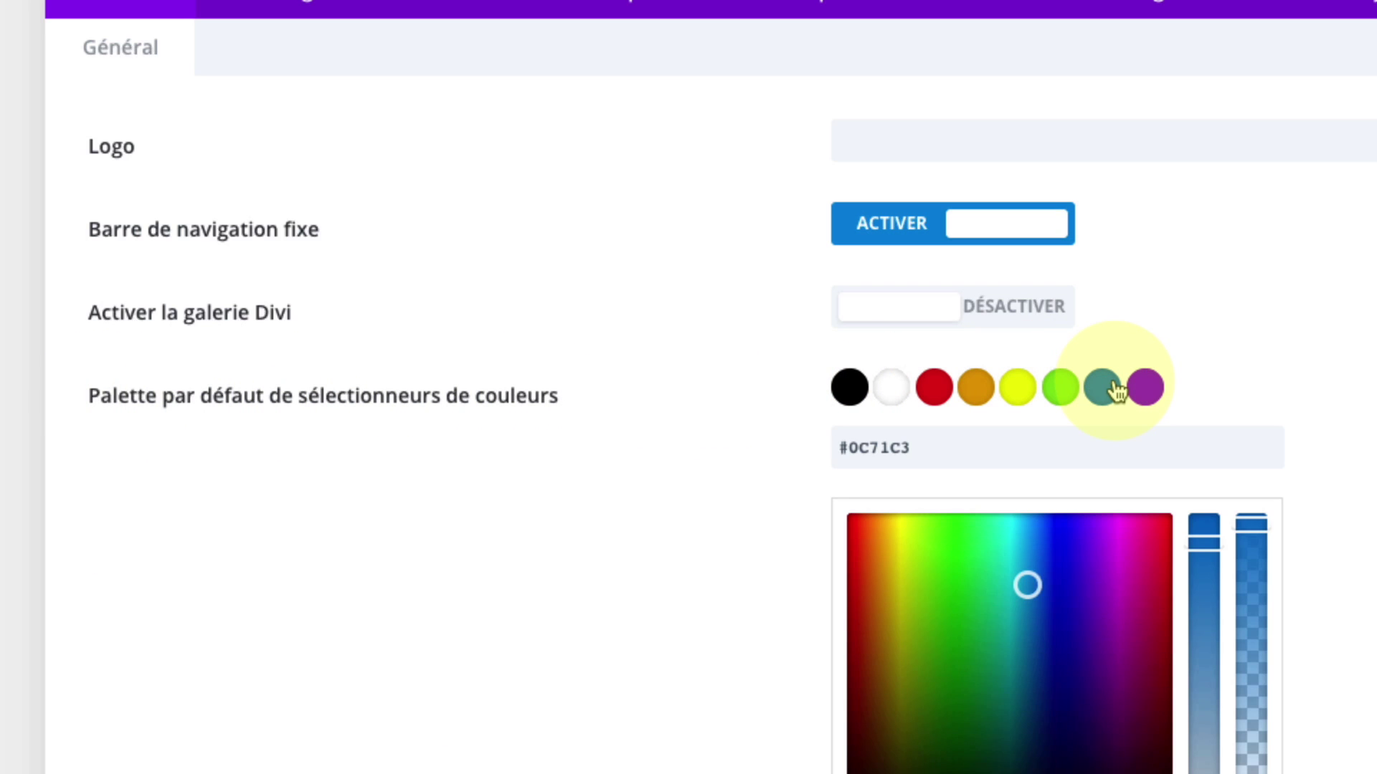
left_click_drag(1210, 553, 1207, 628)
mouse_move(1025, 585)
left_mouse_down()
mouse_move(1028, 547)
mouse_move(1021, 558)
left_mouse_up()
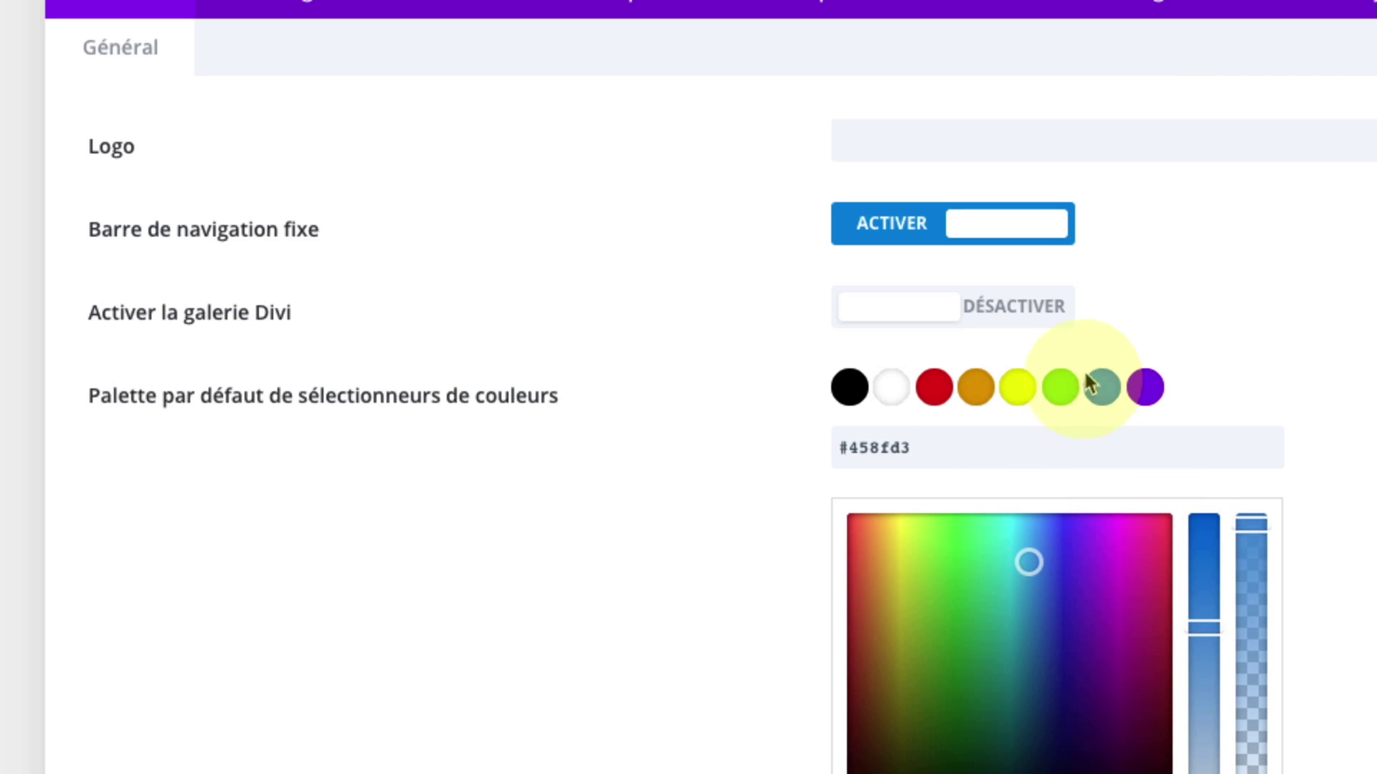
mouse_move(1188, 610)
left_mouse_down()
mouse_move(1212, 531)
mouse_move(1212, 699)
mouse_move(1251, 591)
mouse_move(1238, 578)
mouse_move(1230, 605)
mouse_move(1208, 595)
left_mouse_up()
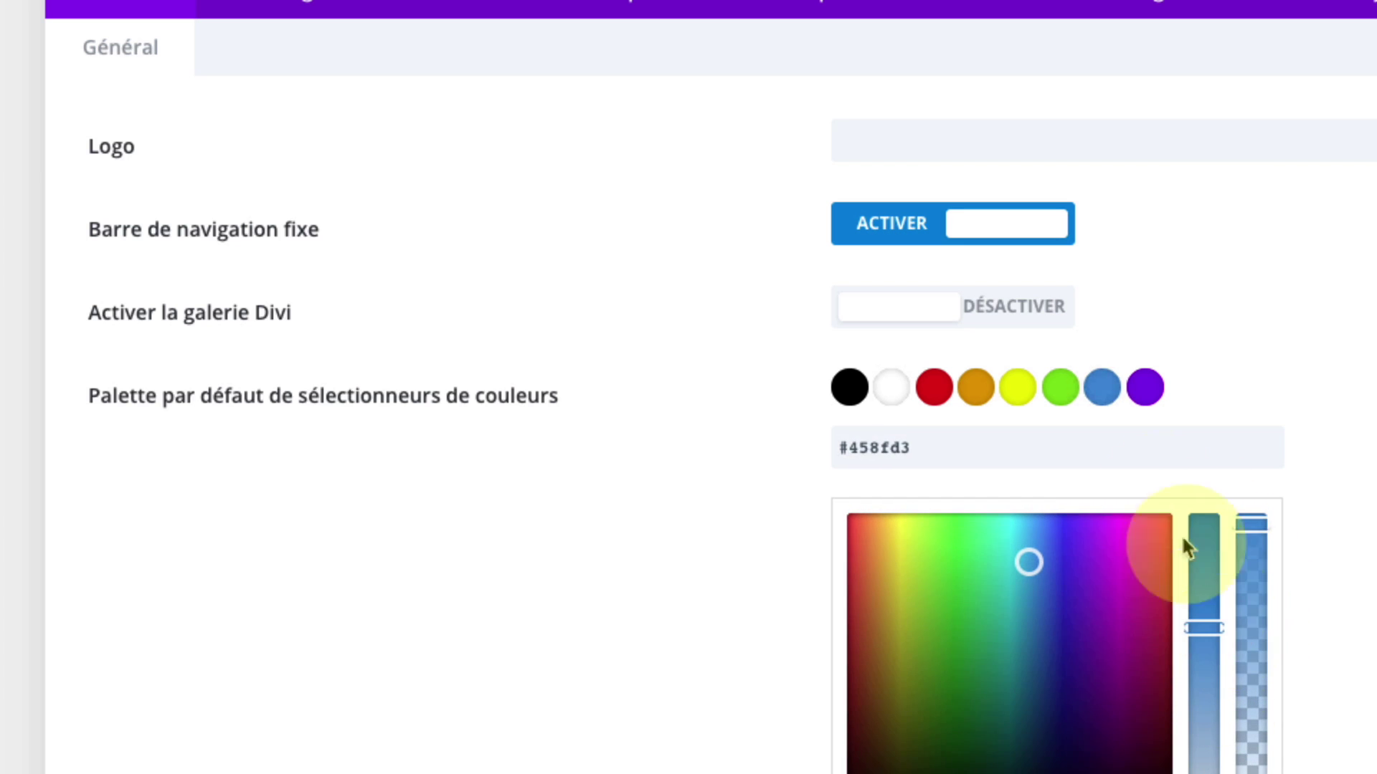
Step: Change the light green swatch in the default palette to #06846f and save the theme options
left_click(1067, 403)
left_click_drag(925, 566, 987, 666)
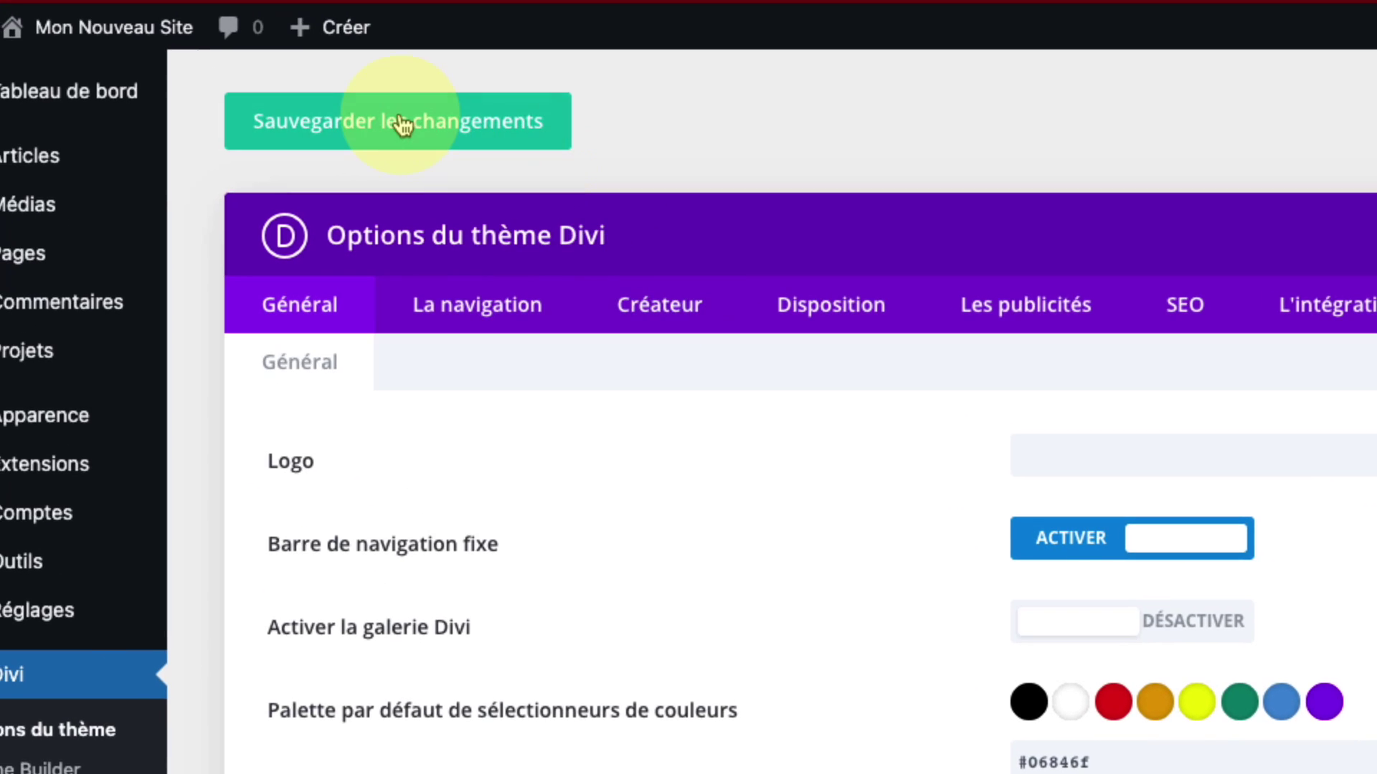
left_click(399, 121)
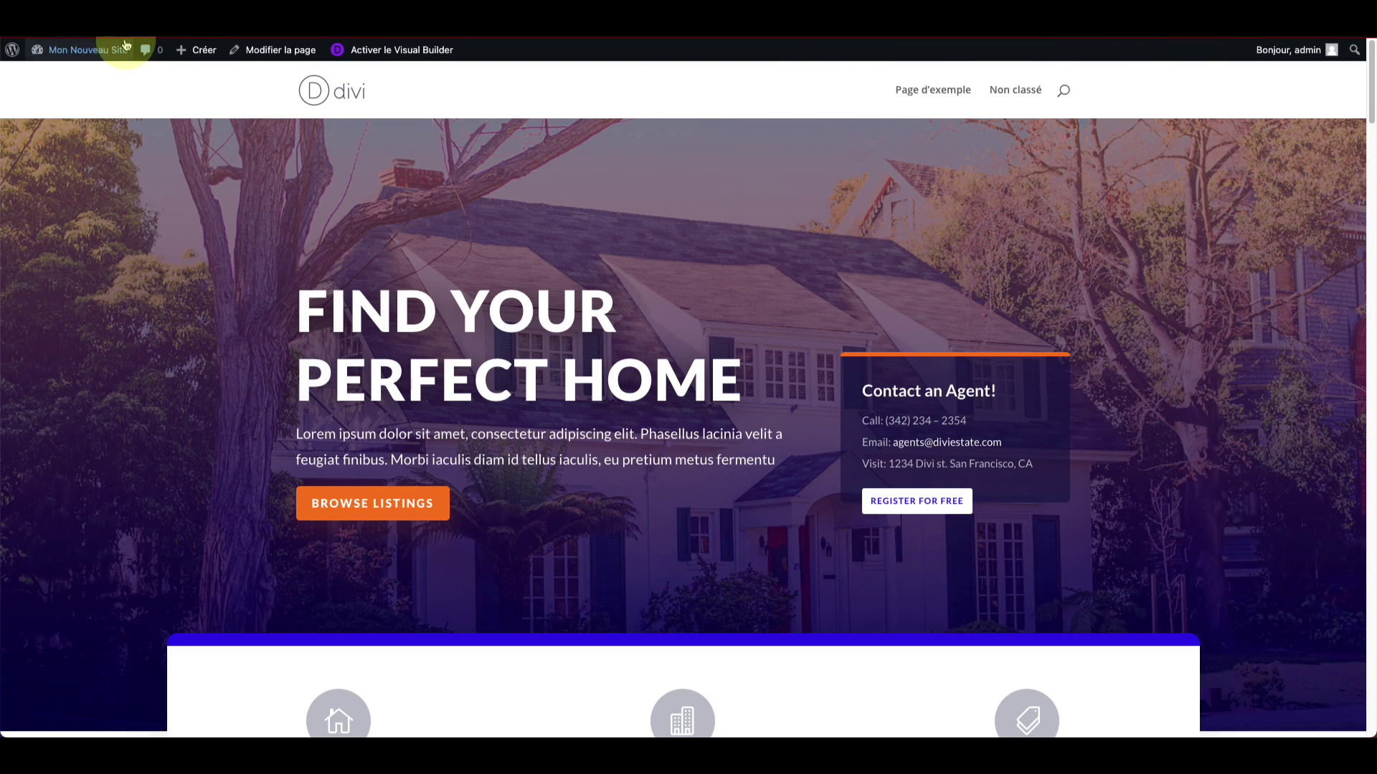
Step: Check the palette colours offered for the title text in the "Find Your Perfect Home" call-to-action's style settings
left_click(60, 42)
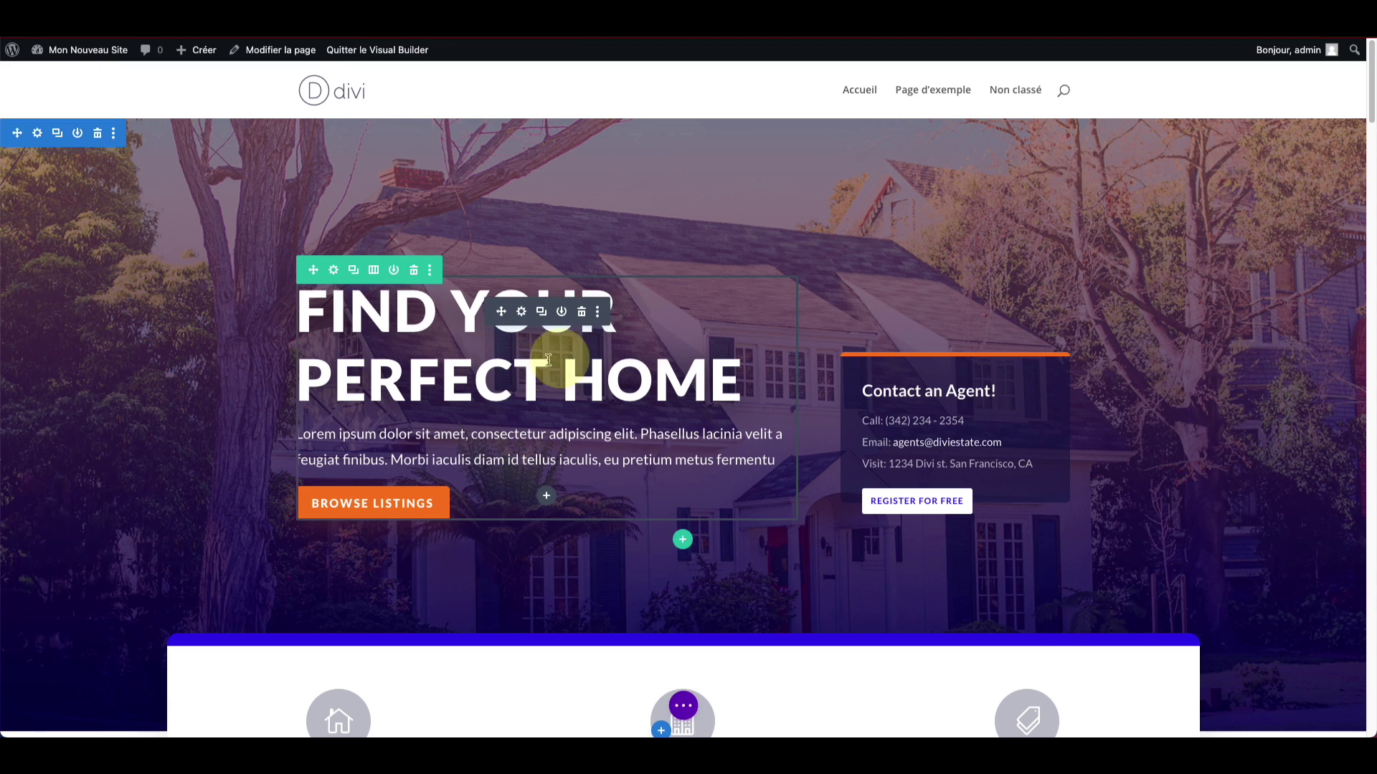
left_click(524, 310)
scroll(1041, 283, "down", 2)
scroll(1042, 283, "down", 4)
left_click(1067, 208)
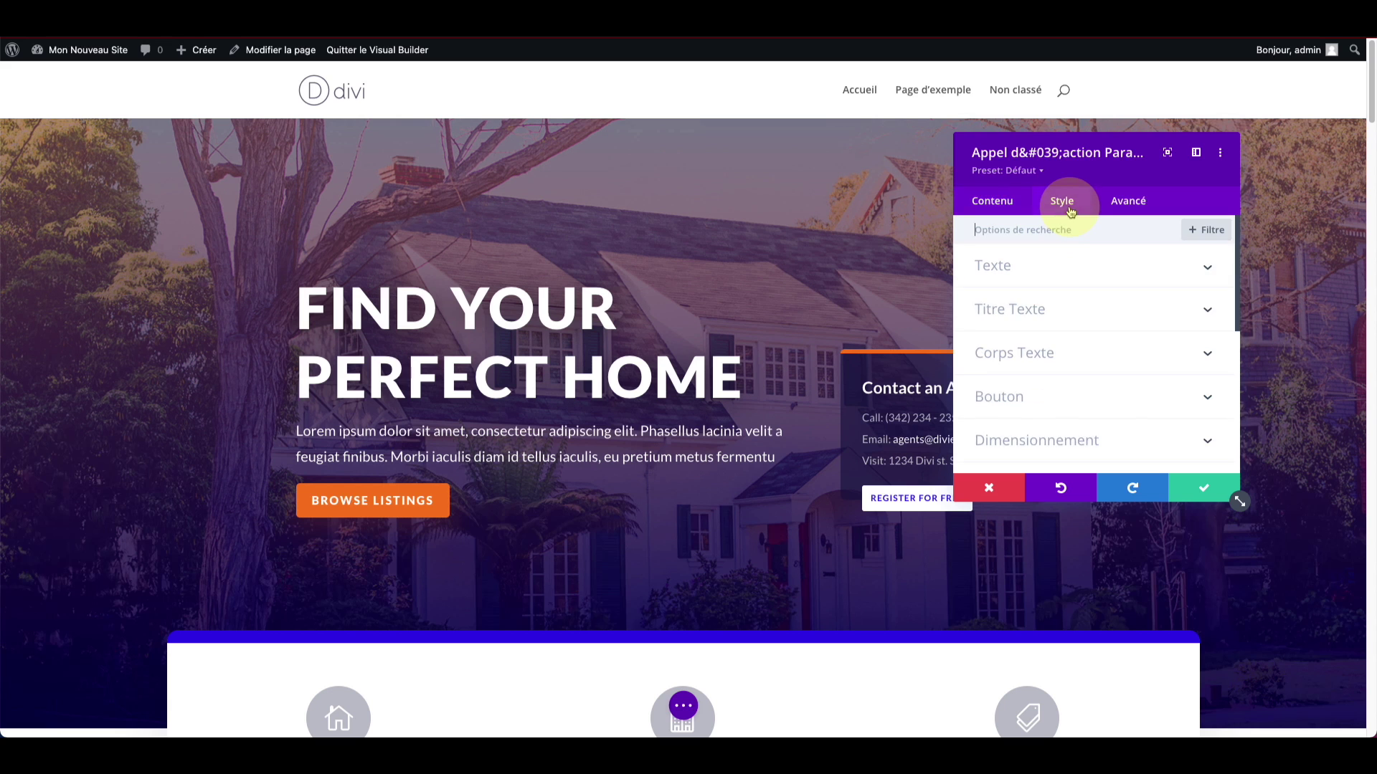
left_click(1060, 264)
scroll(1054, 289, "down", 3)
left_click(1043, 351)
scroll(1054, 359, "down", 3)
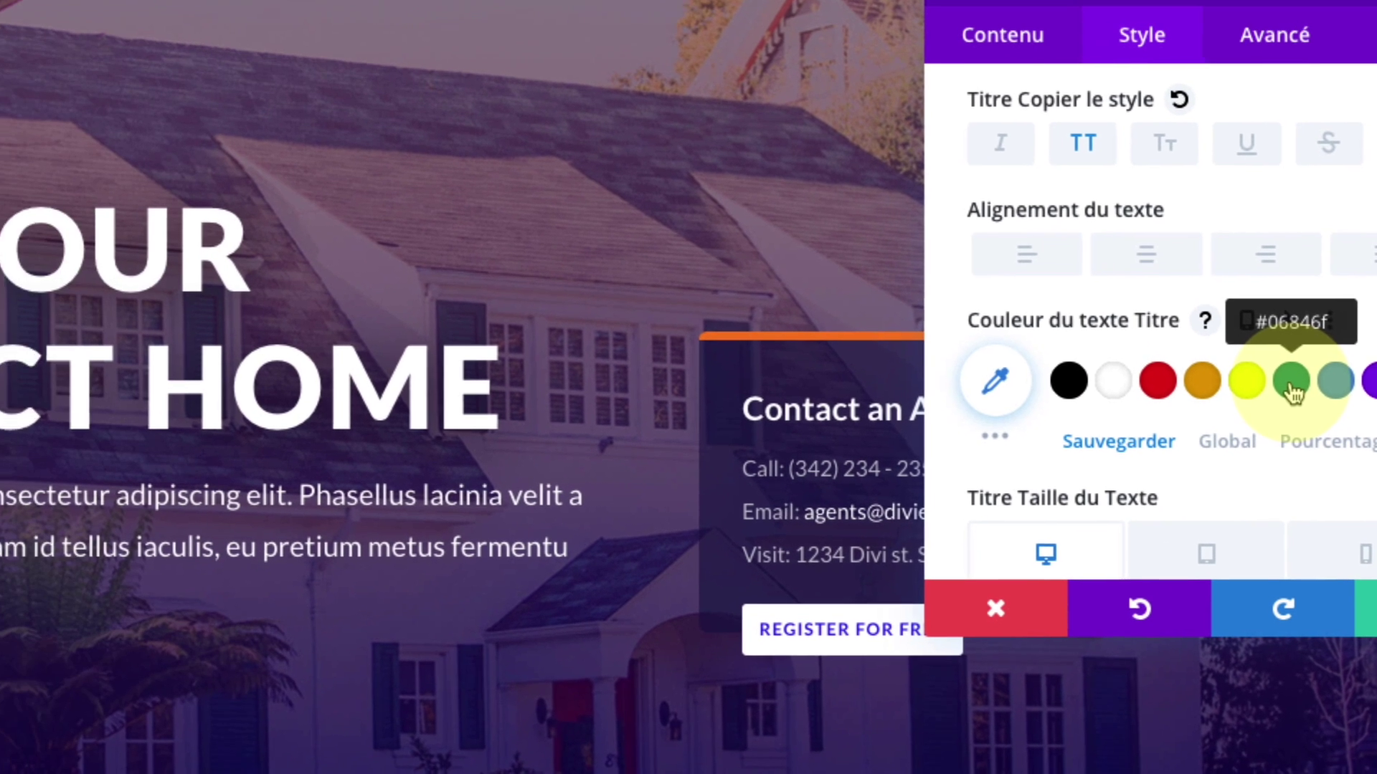
left_click(897, 402)
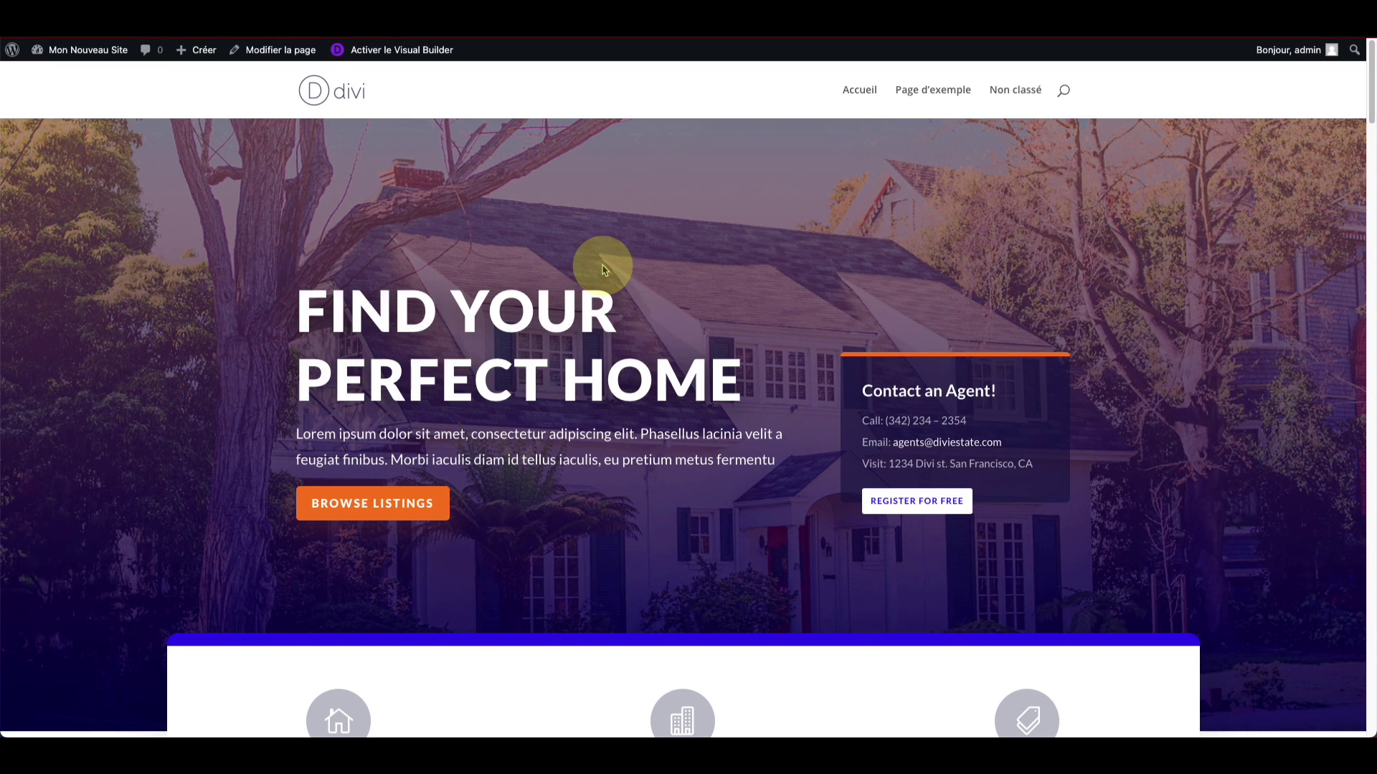
Step: Activate the Visual Builder on the "Find Your Perfect Home" page
scroll(376, 147, "down", 4)
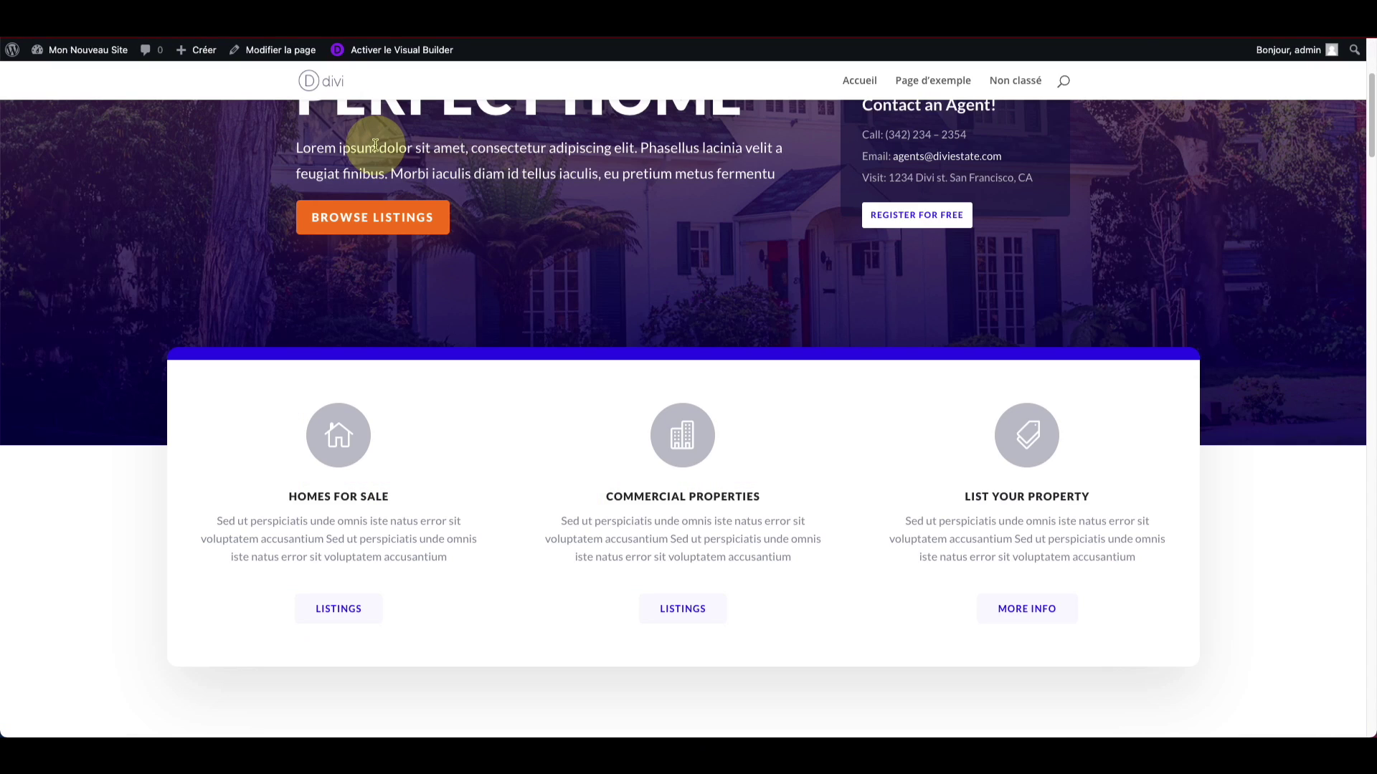
scroll(389, 337, "down", 10)
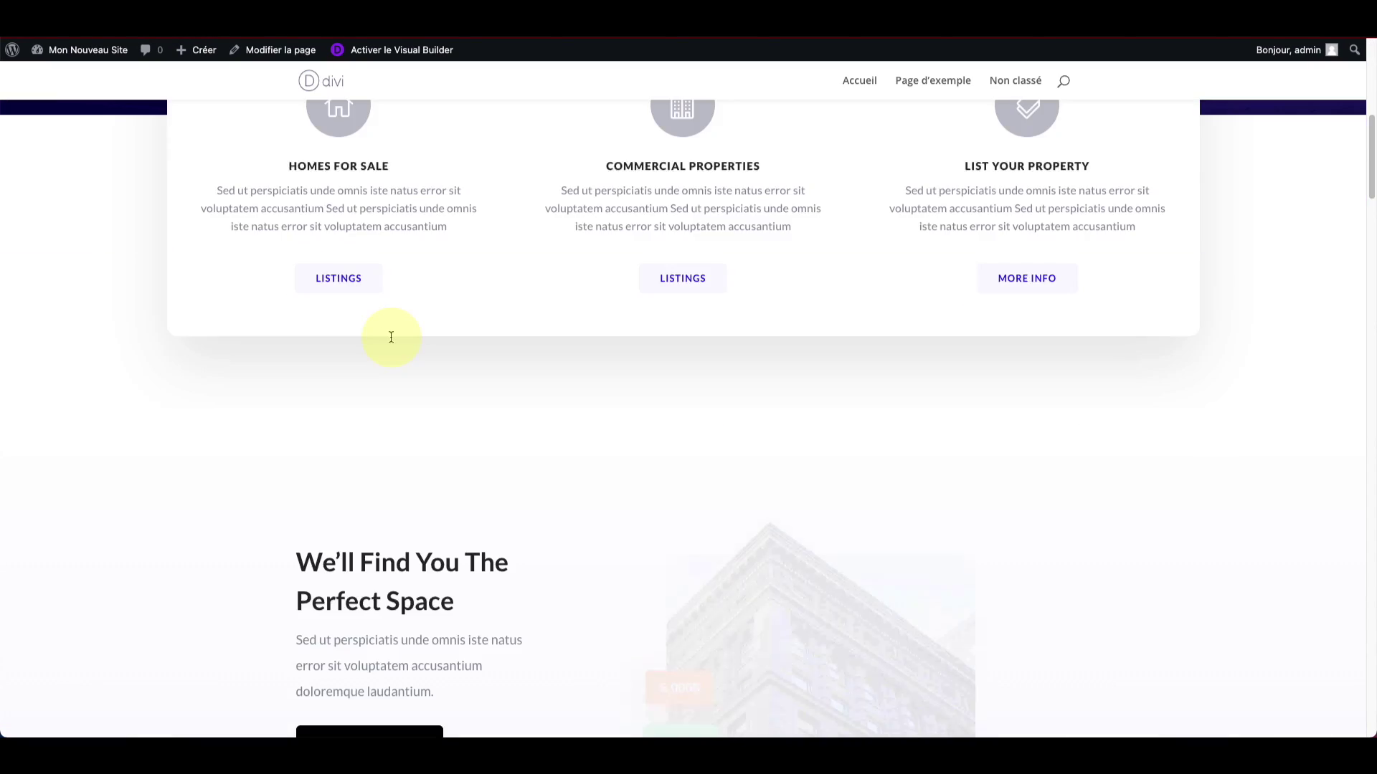
scroll(391, 336, "up", 15)
scroll(315, 180, "down", 1)
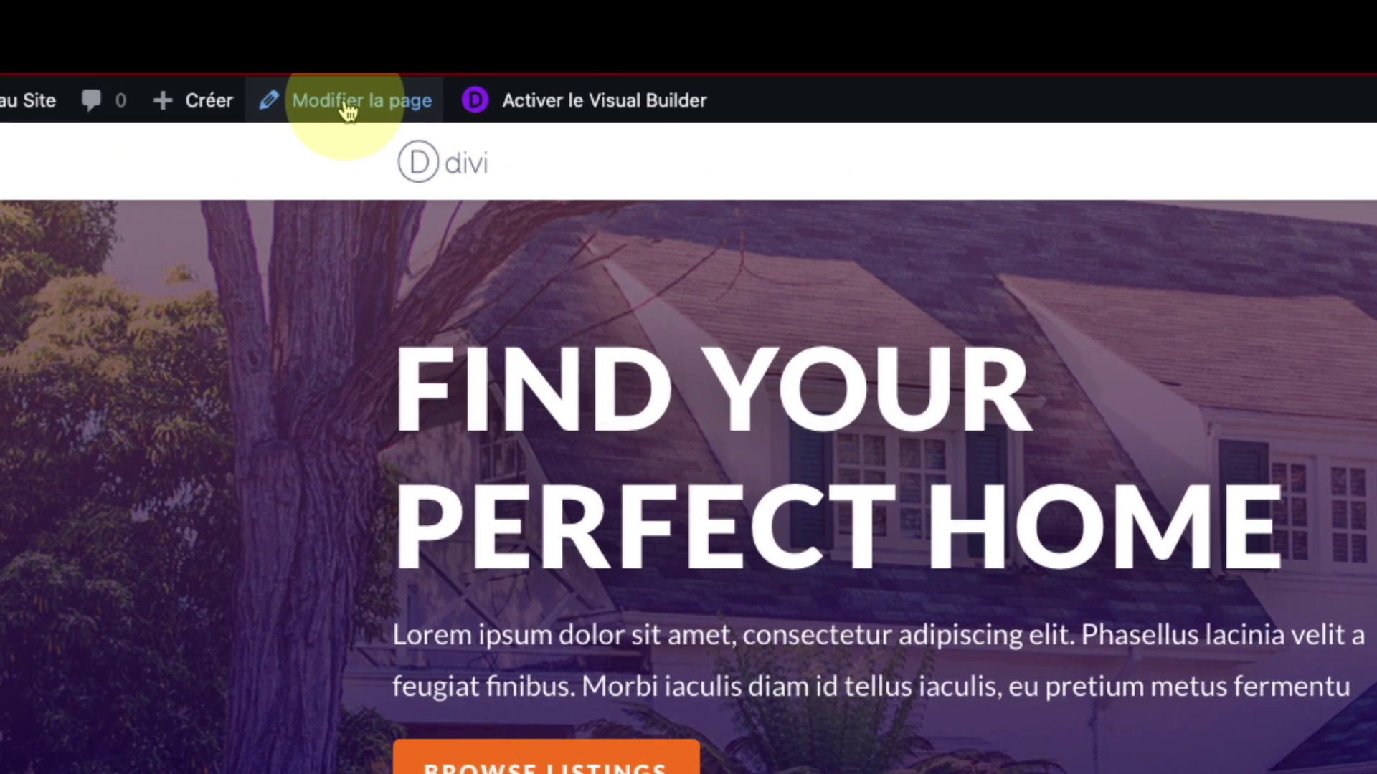
left_click(608, 111)
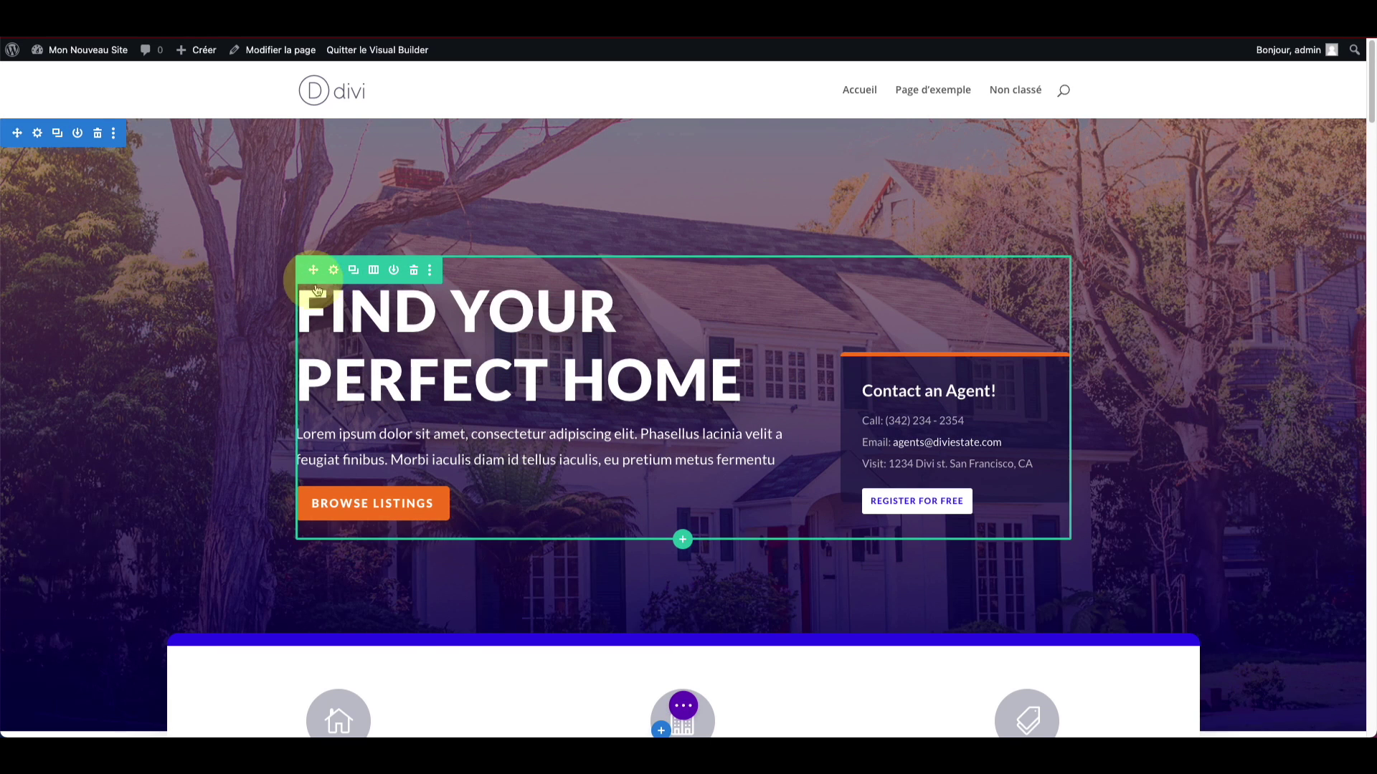
Step: Look through the page's sections in the Visual Builder and expand the builder's page controls
scroll(337, 430, "down", 5)
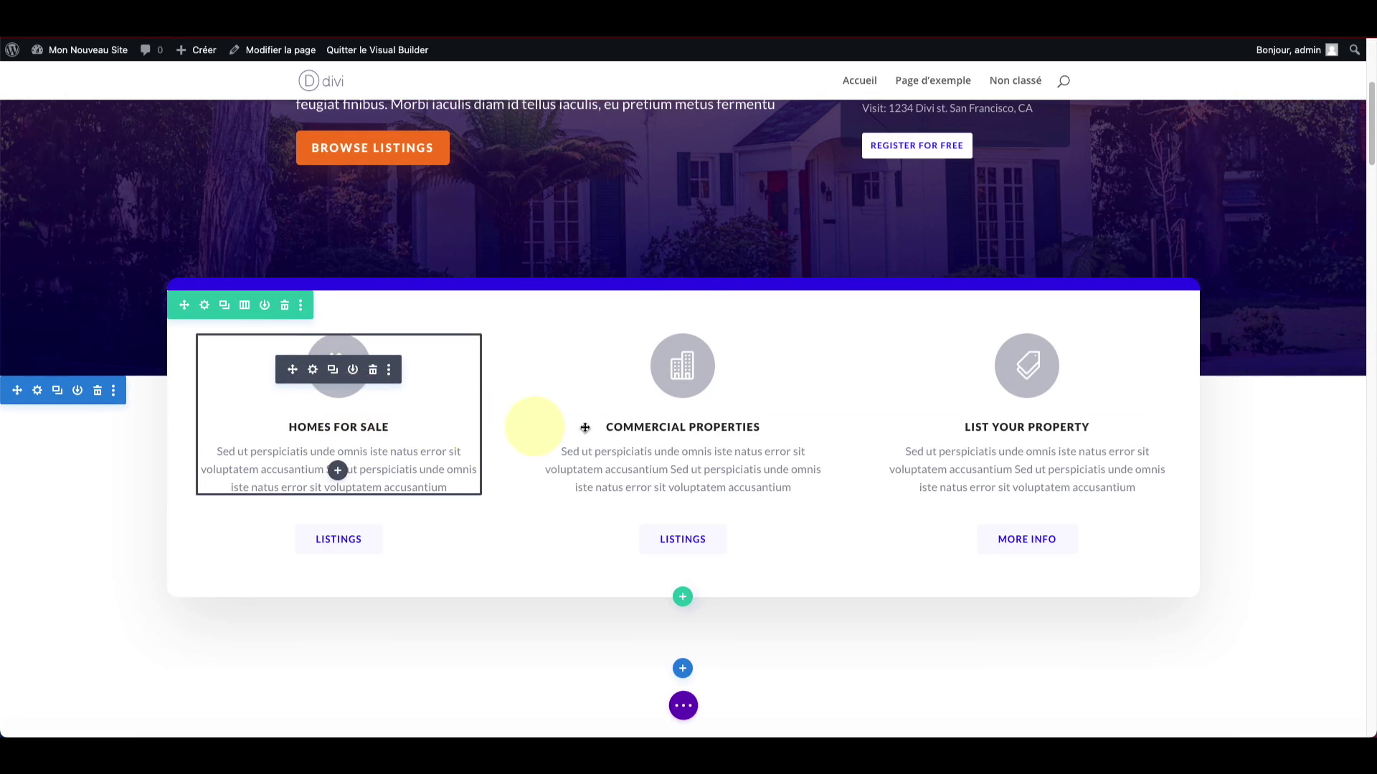
scroll(760, 421, "down", 5)
scroll(659, 398, "down", 1)
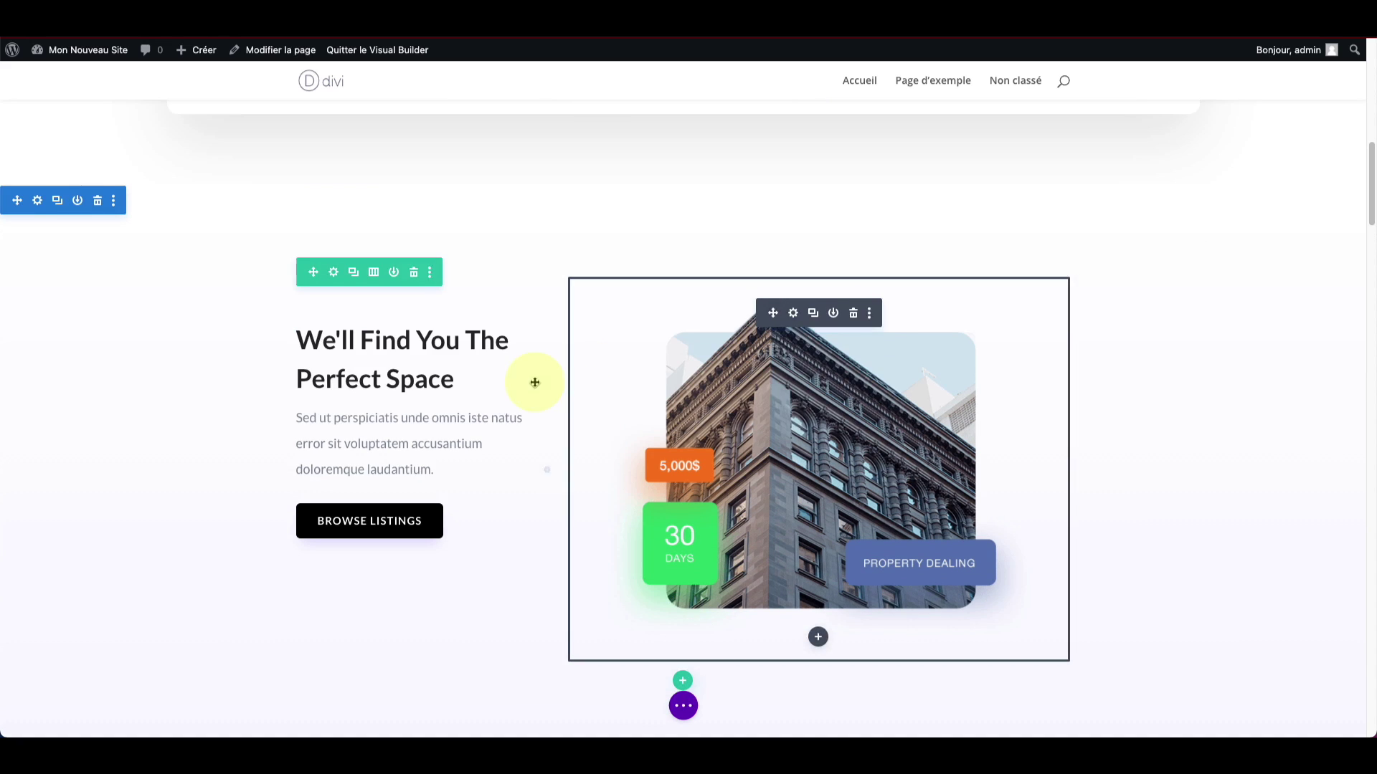
scroll(700, 631, "down", 5)
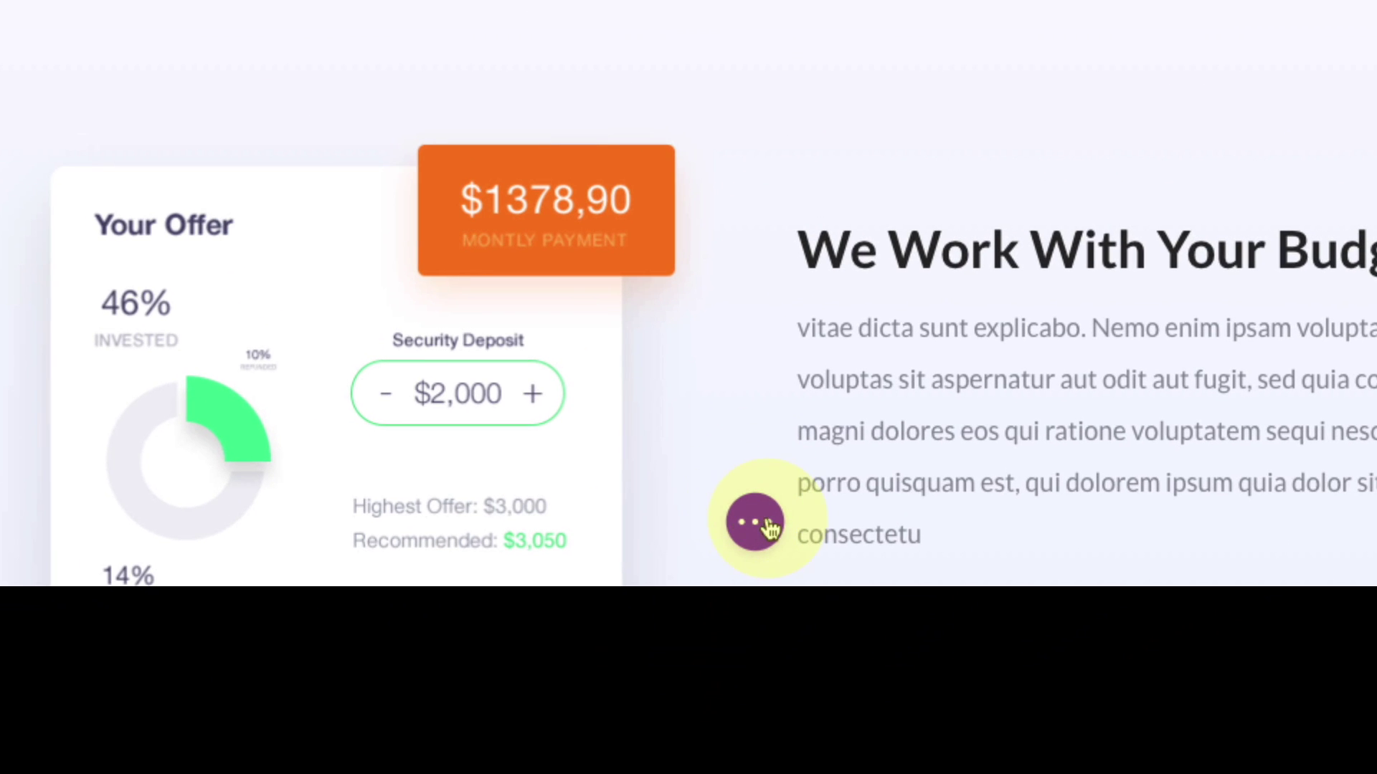
scroll(735, 375, "down", 4)
left_click(755, 524)
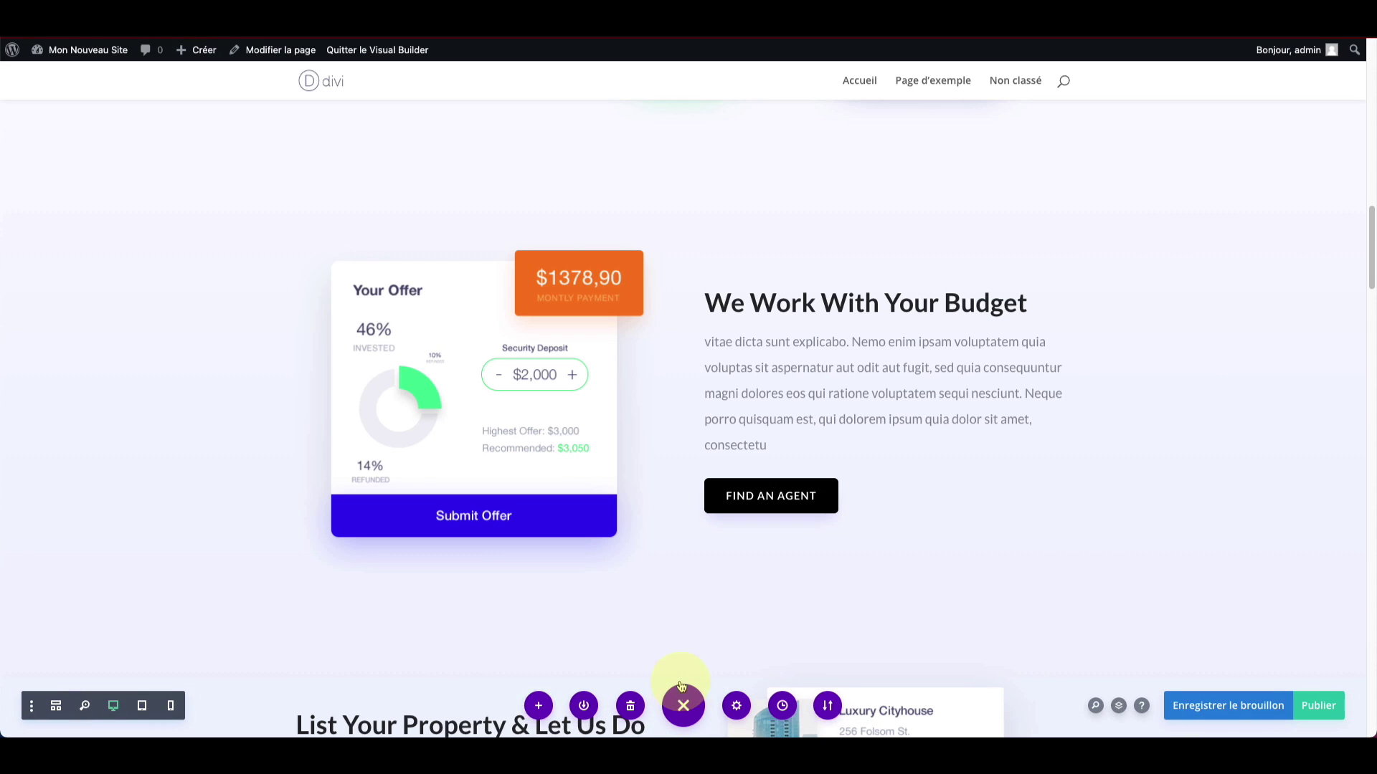
scroll(700, 580, "down", 2)
scroll(700, 579, "down", 2)
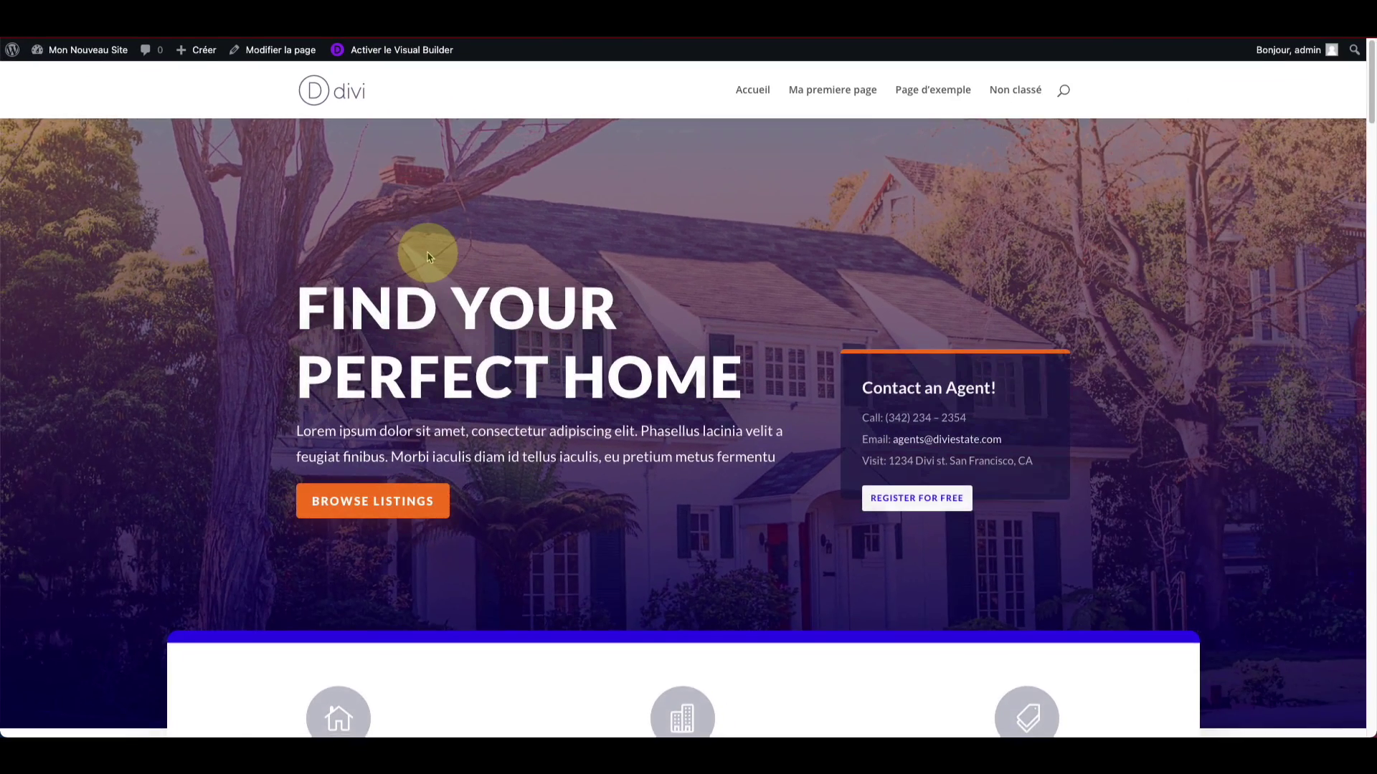
Step: Review the sections of the real estate page outside the Visual Builder
scroll(426, 256, "down", 2)
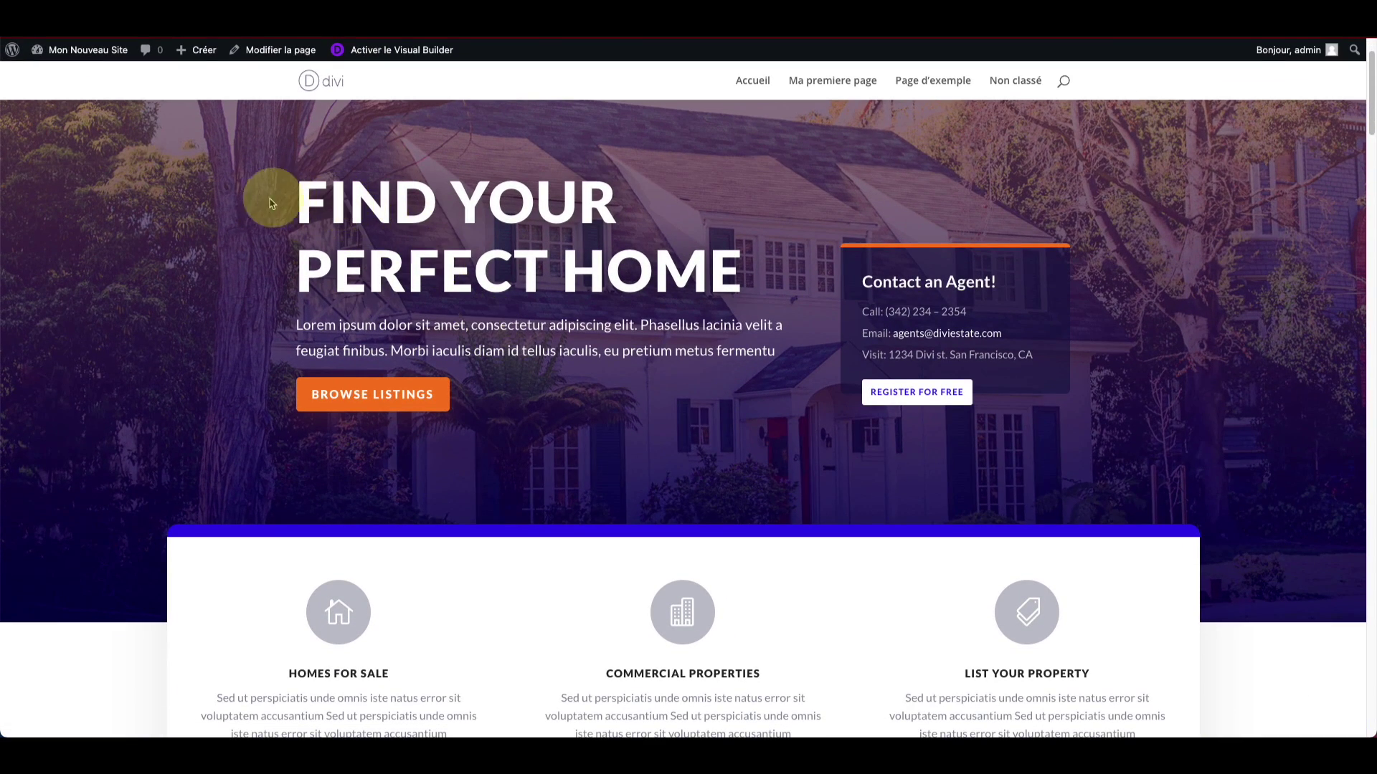
scroll(404, 363, "down", 4)
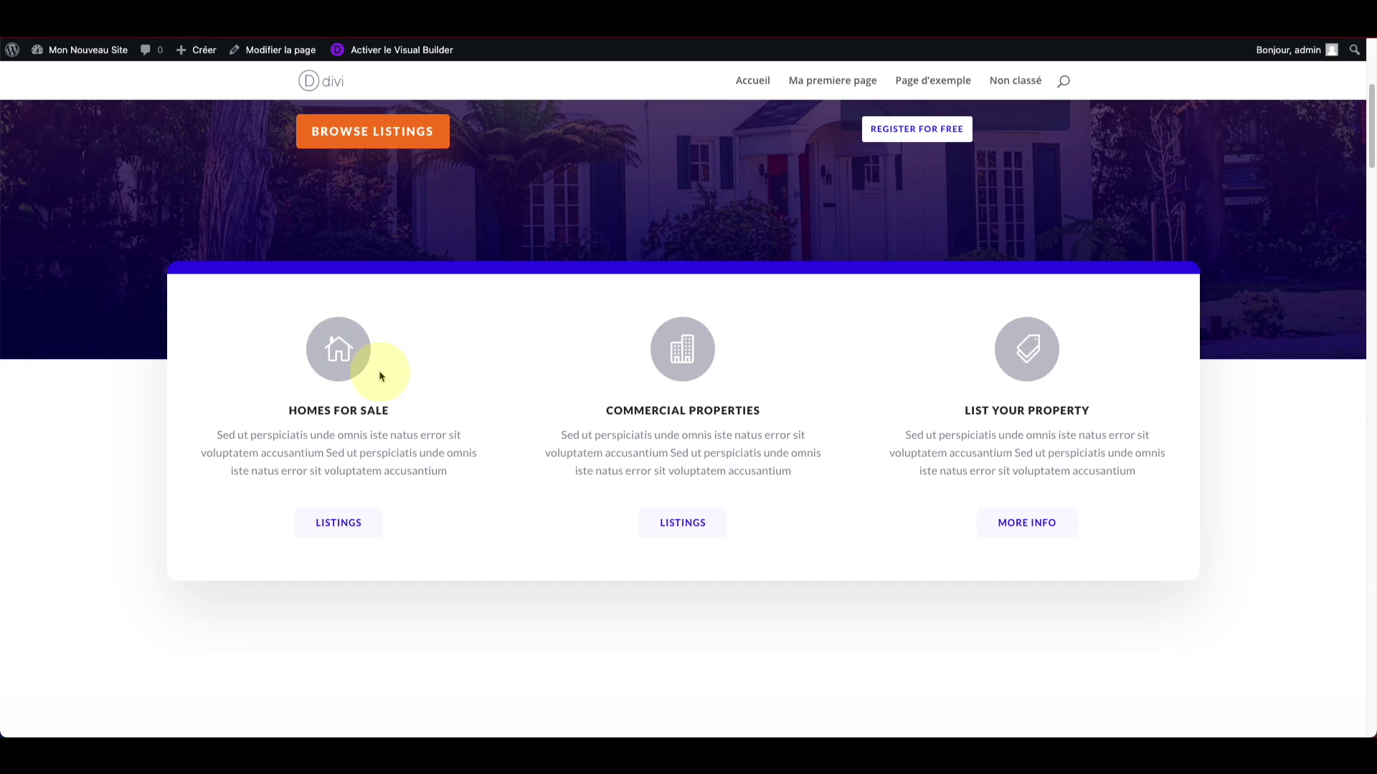
scroll(380, 370, "down", 10)
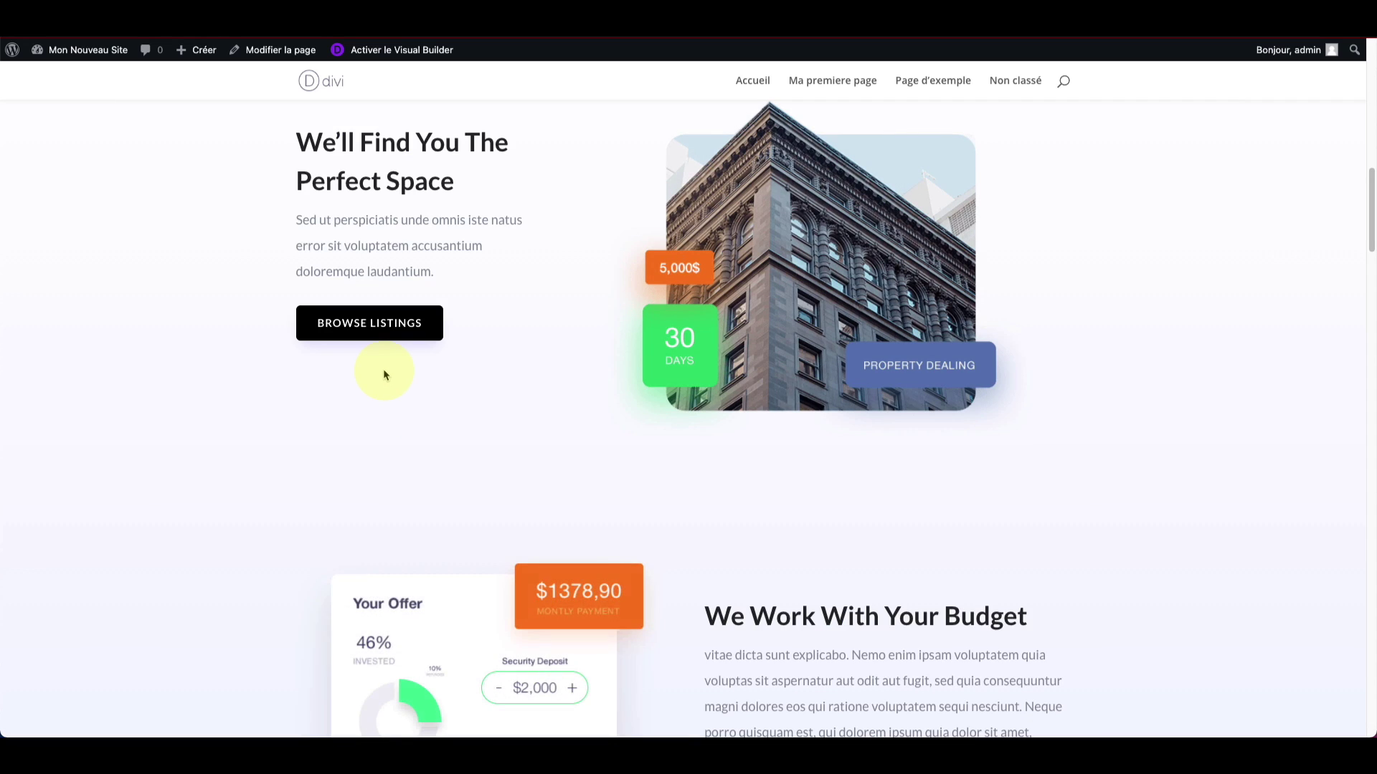
scroll(384, 374, "down", 5)
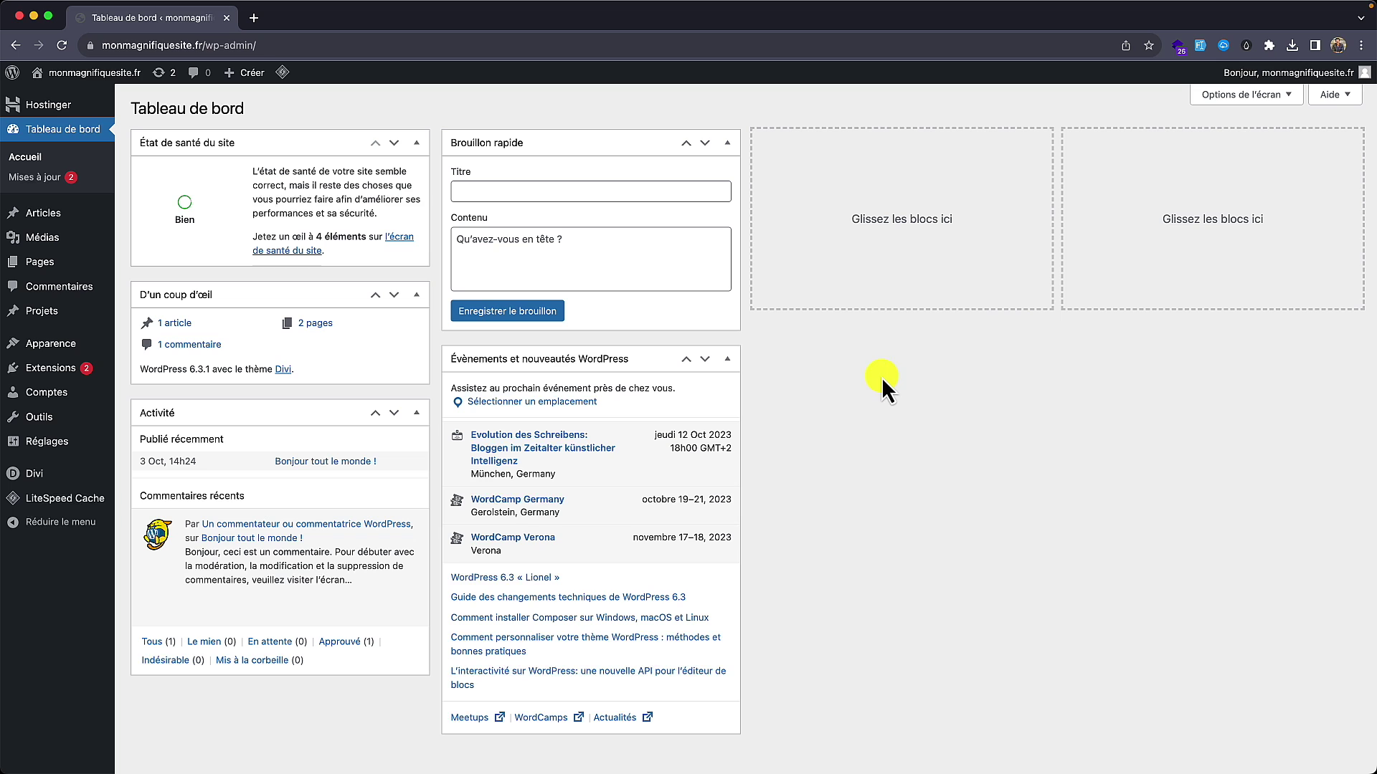
Step: Create a page titled Accueil with the Divi Builder, starting from a predefined layout
mouse_move(52, 262)
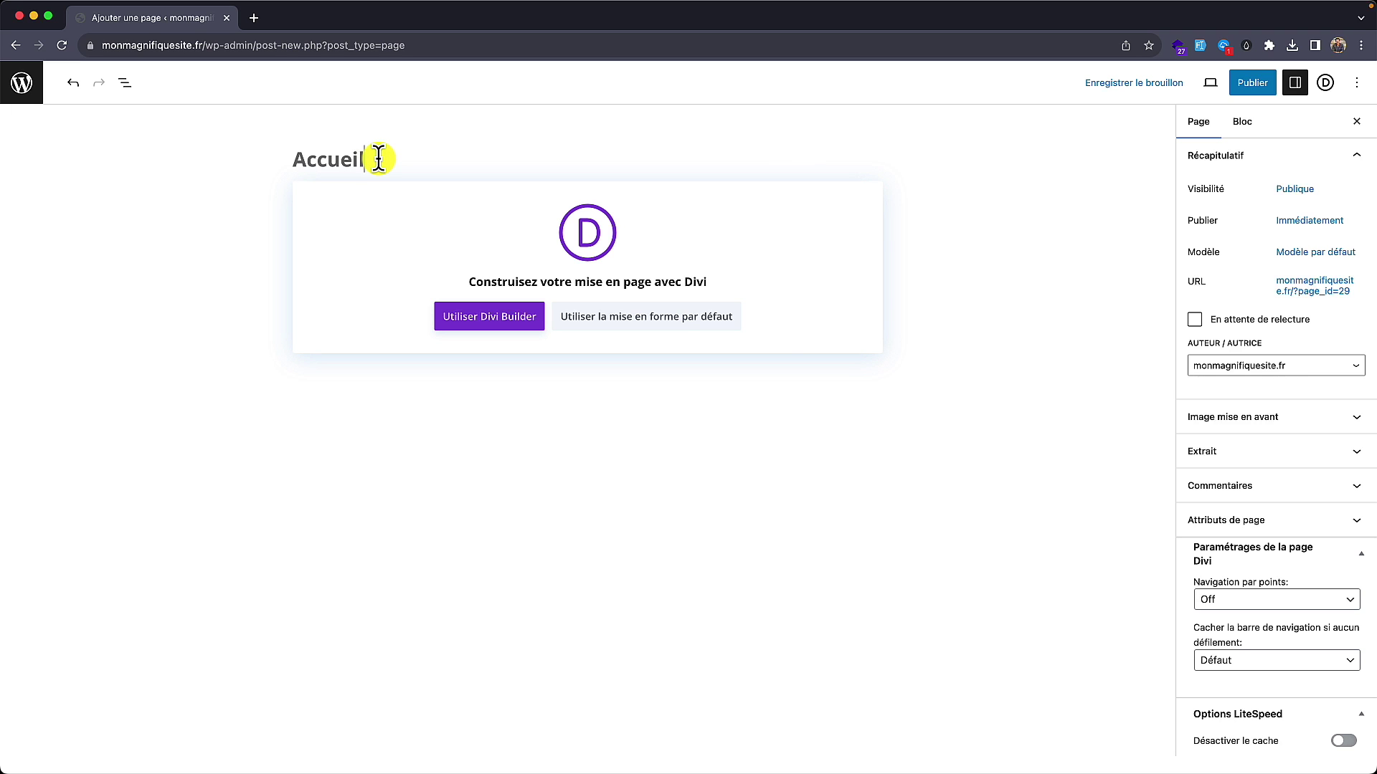
left_click(493, 324)
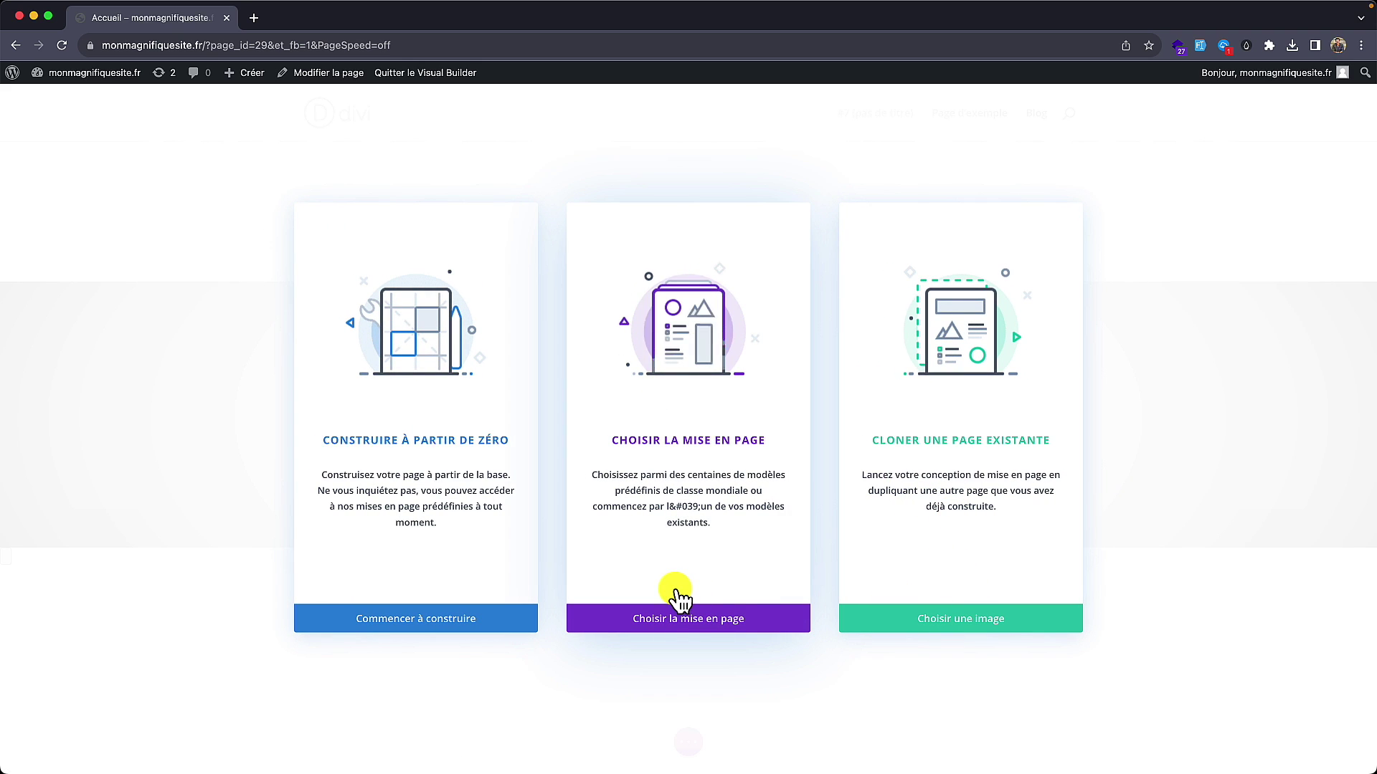
left_click(694, 621)
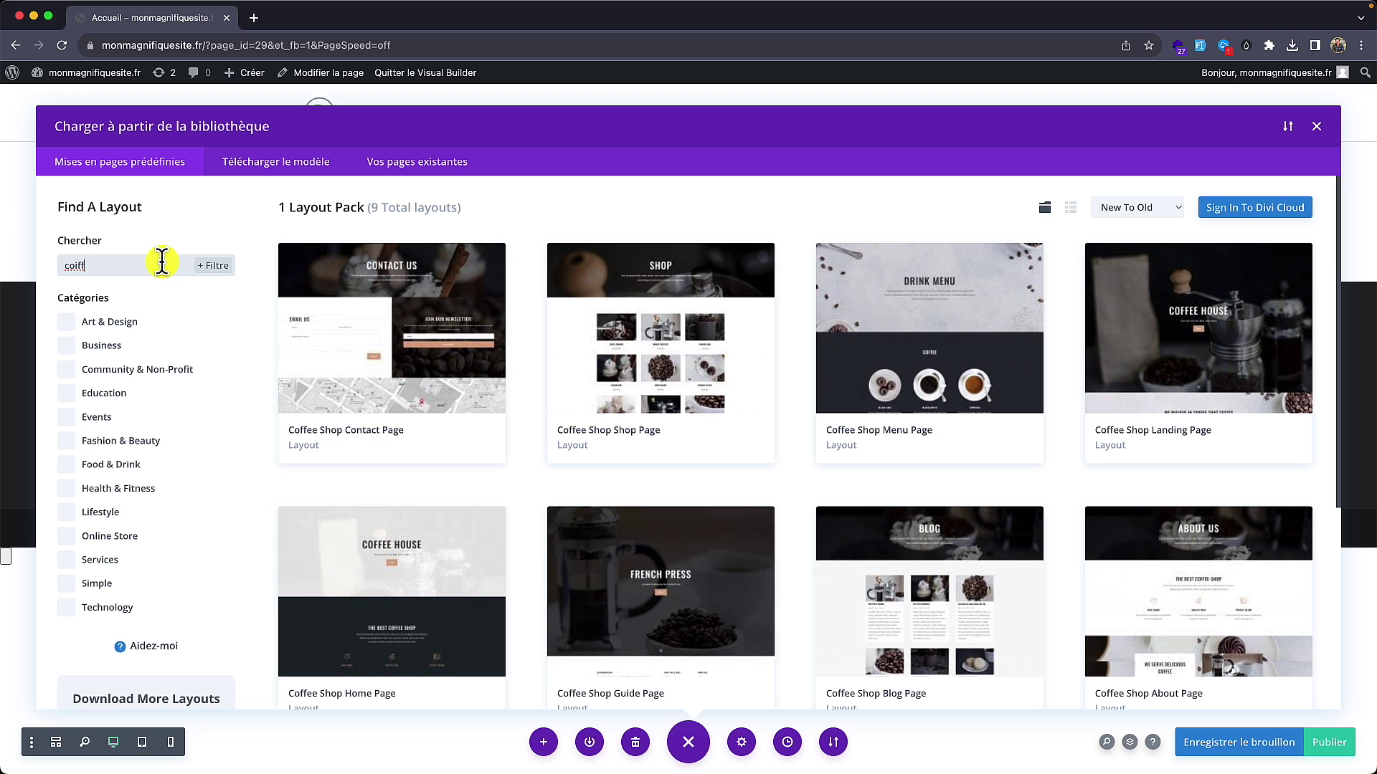
Step: Search the predefined layouts for "coiffeur"
scroll(354, 327, "down", 5)
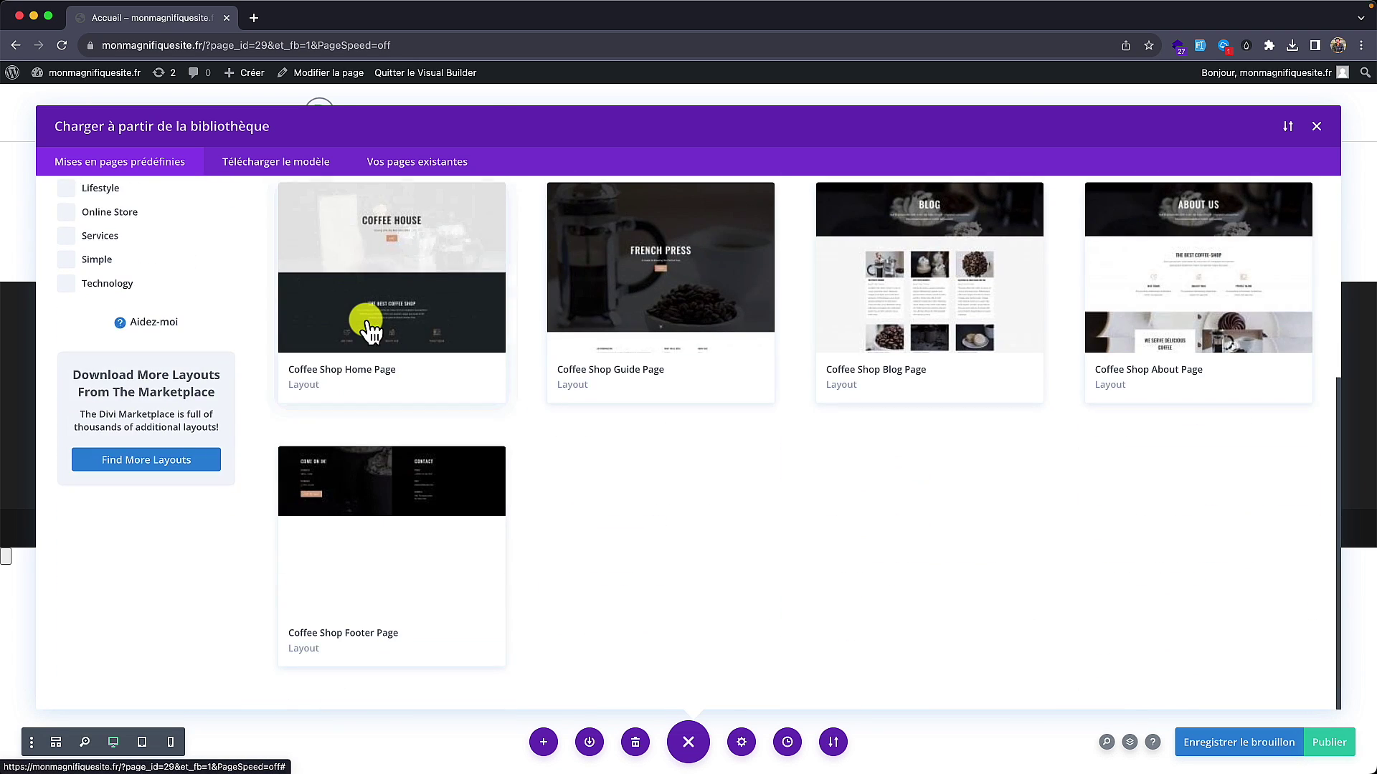
scroll(371, 331, "up", 5)
type("eur")
key("alt+BackSpace")
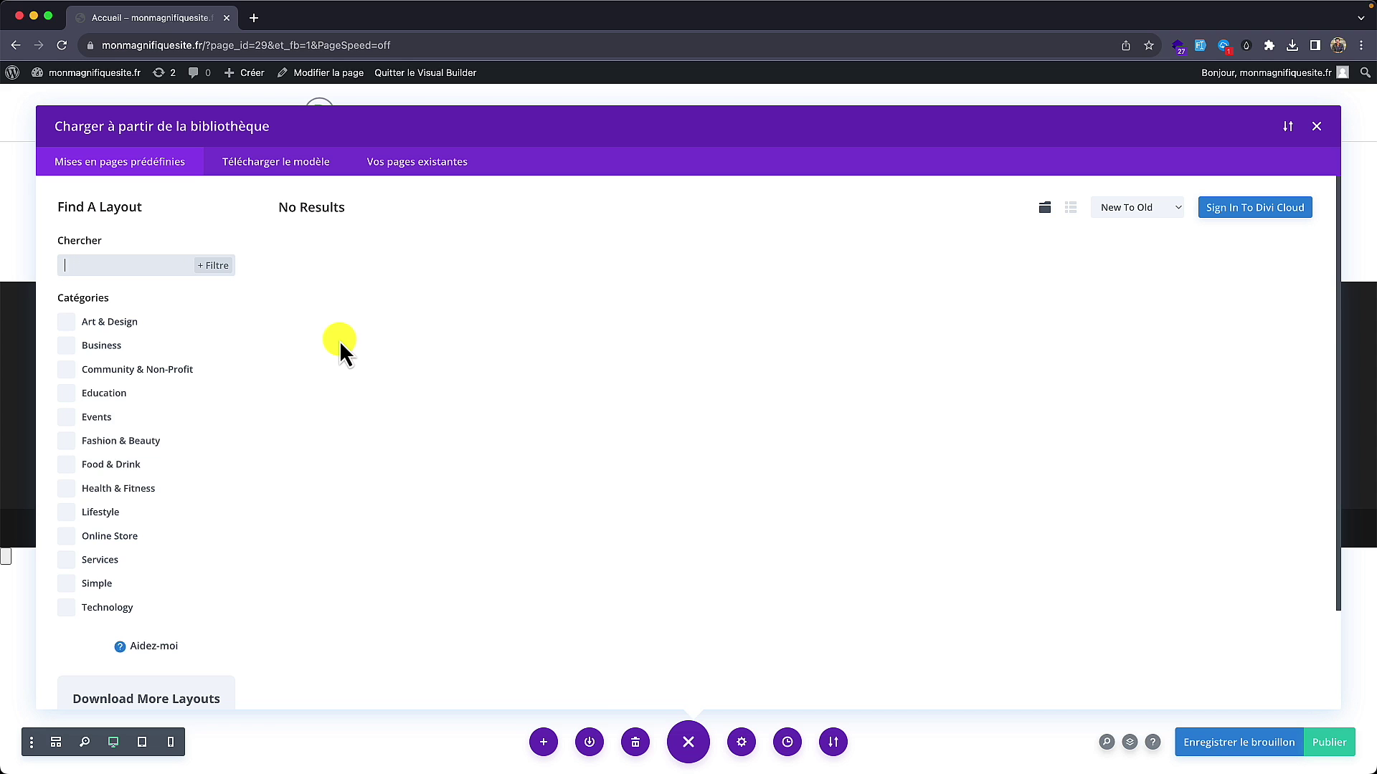
type("coiffeur")
key("alt+BackSpace")
Step: Search the predefined layouts for "hair" and select the Home layout from the barber pack
type("hair")
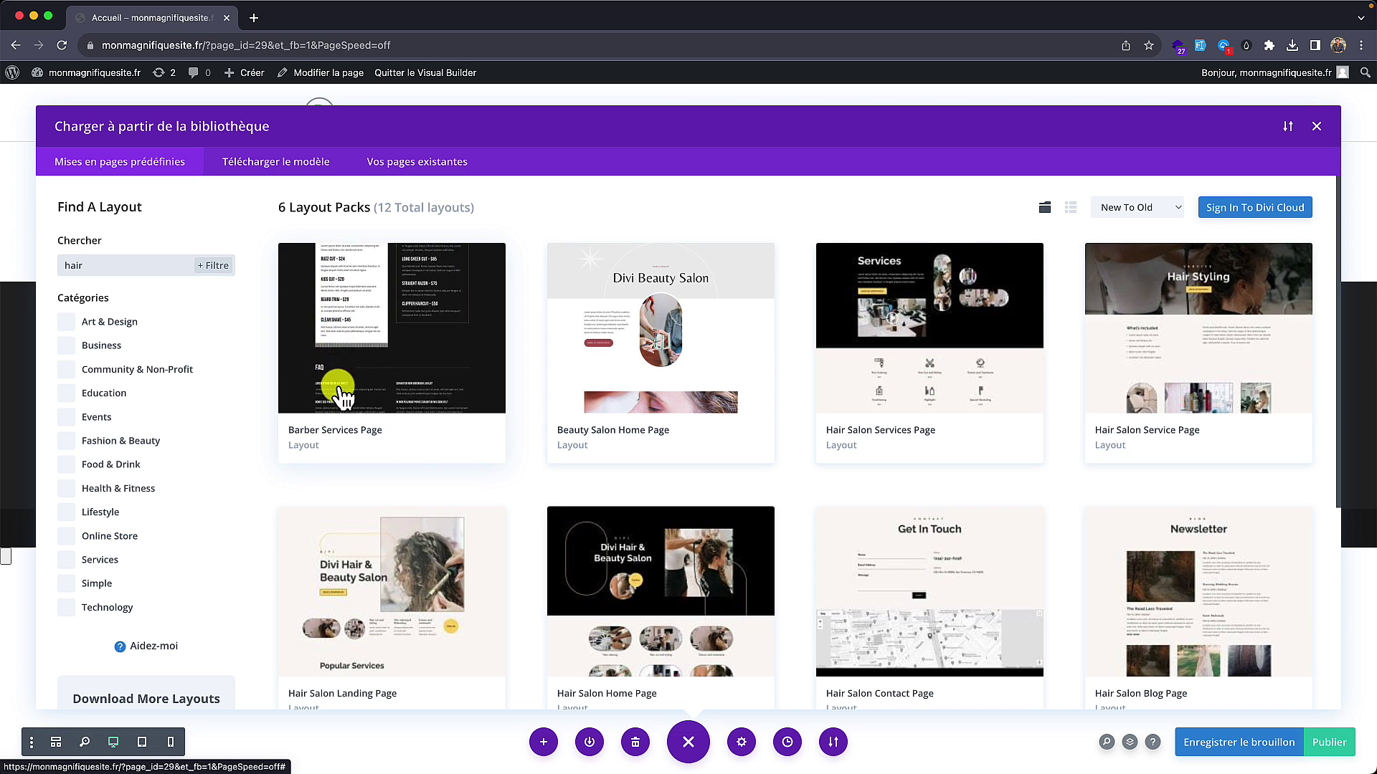
left_click(343, 394)
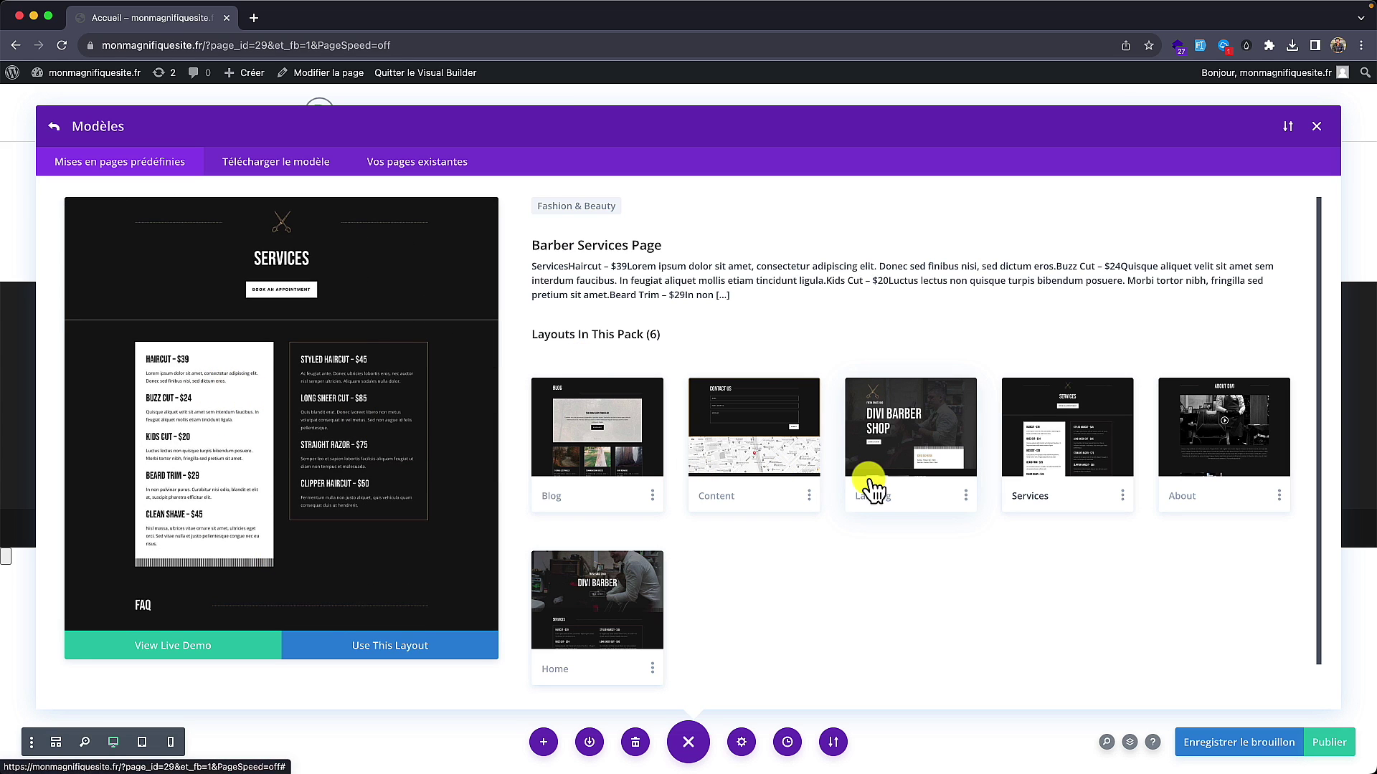
left_click(632, 599)
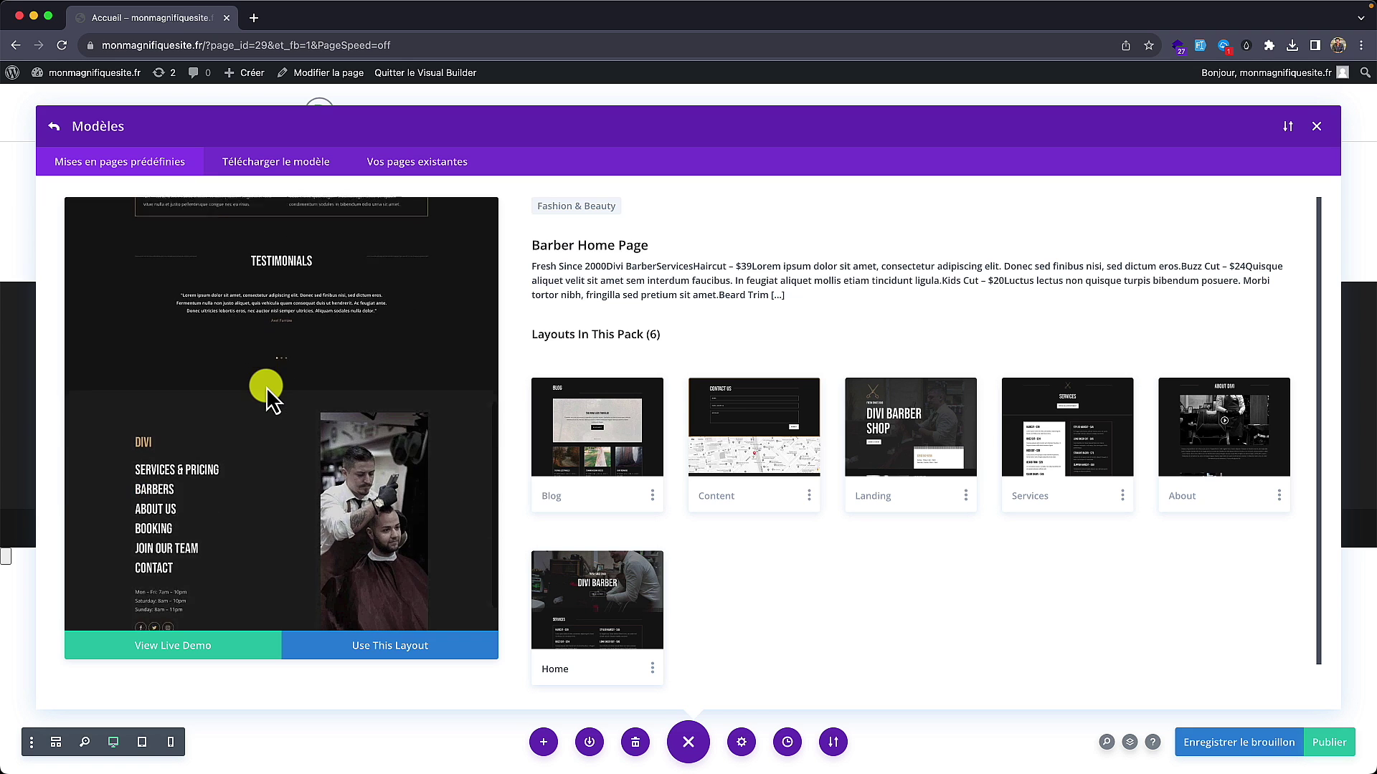
Step: Preview the full Landing layout of the barber pack
left_click(921, 439)
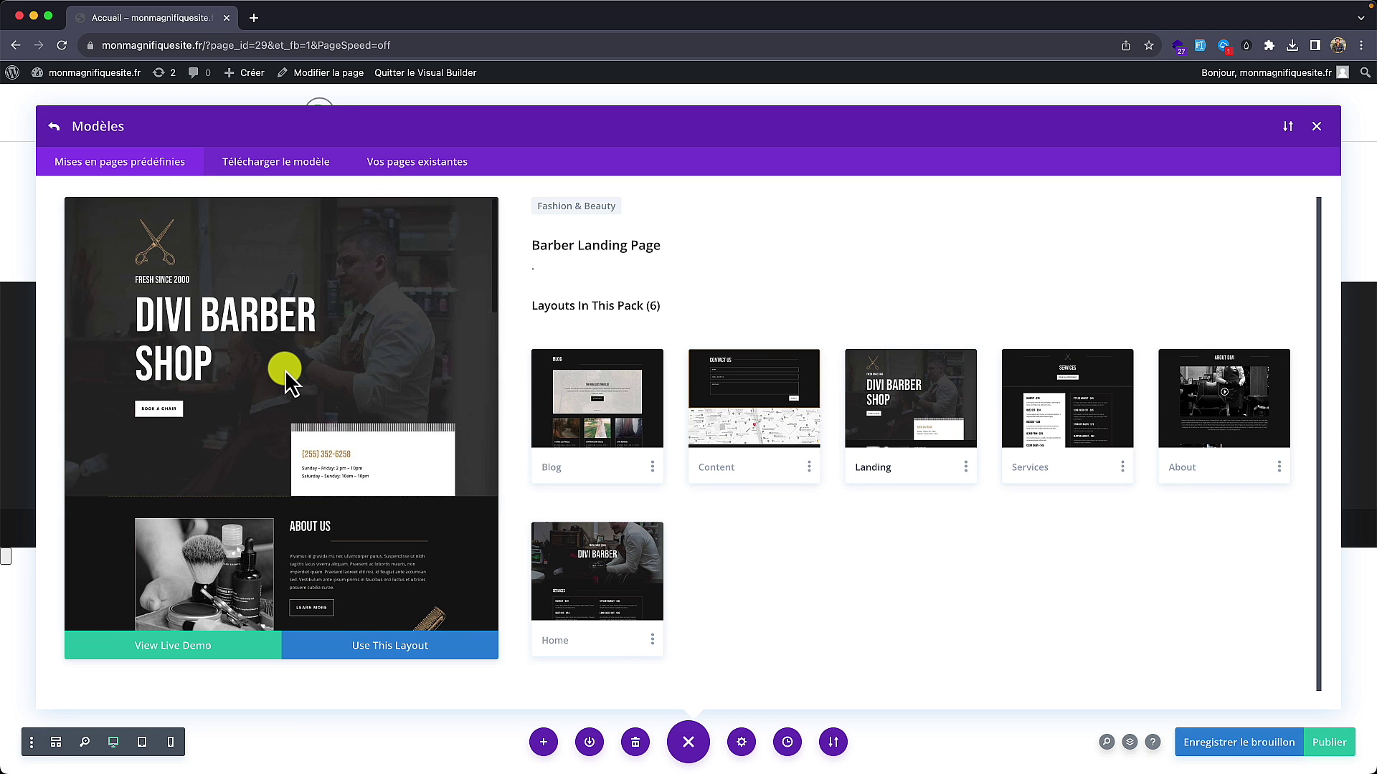
scroll(285, 369, "down", 1)
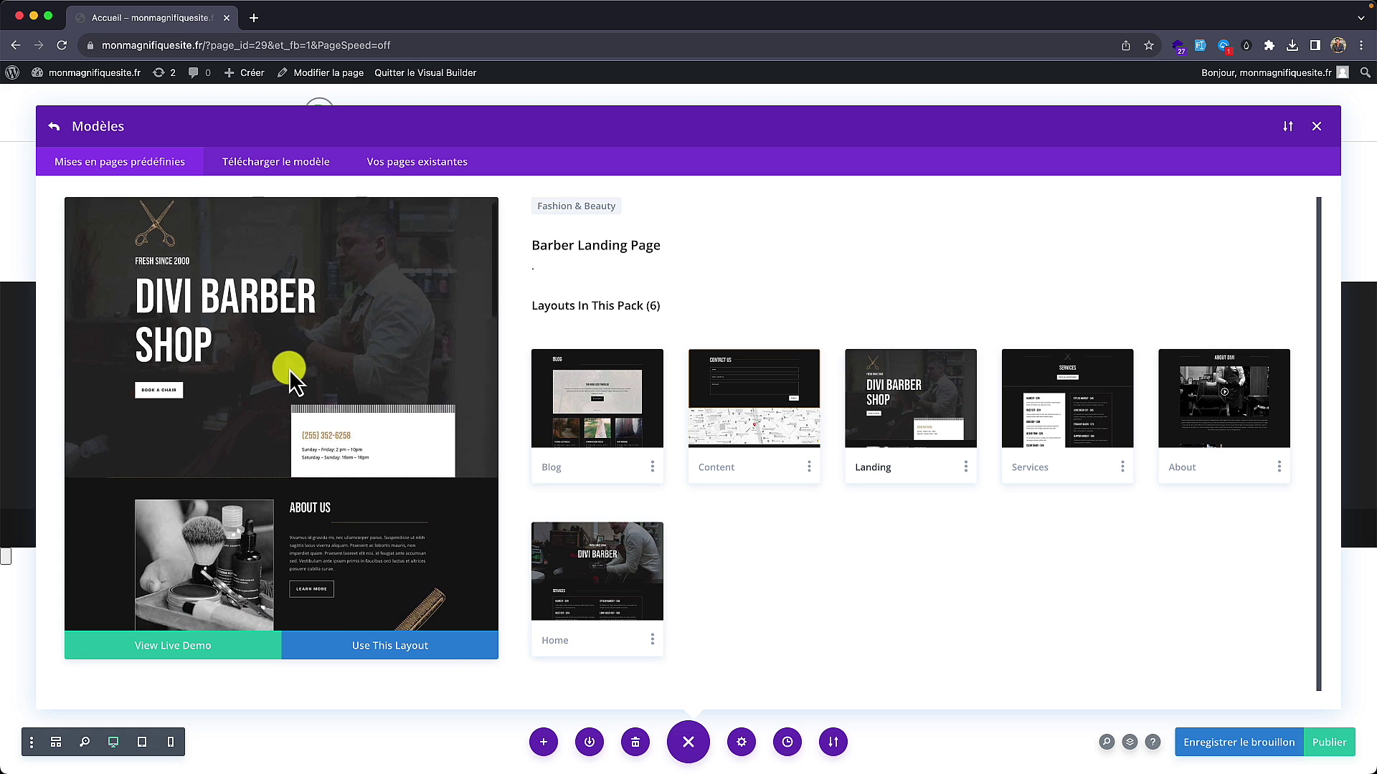
scroll(293, 367, "down", 15)
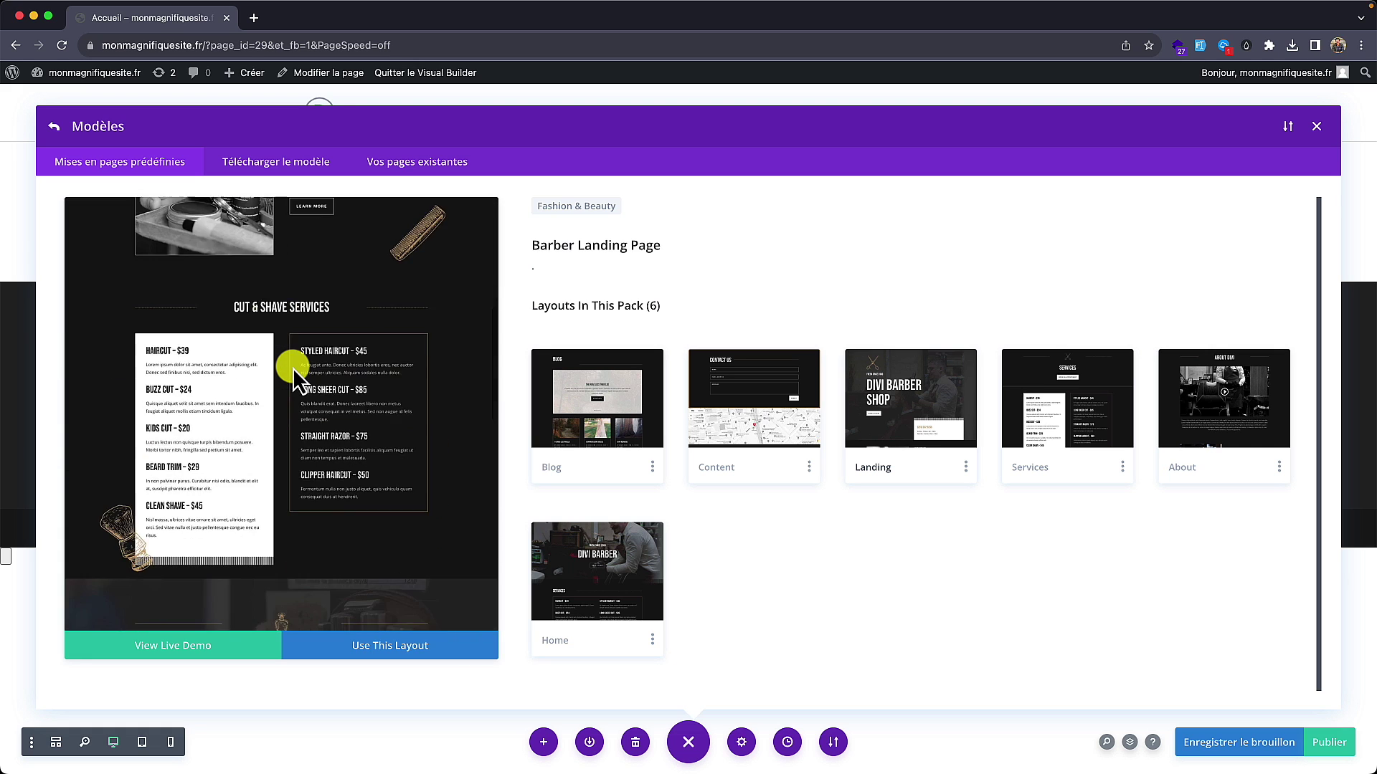
scroll(292, 367, "up", 15)
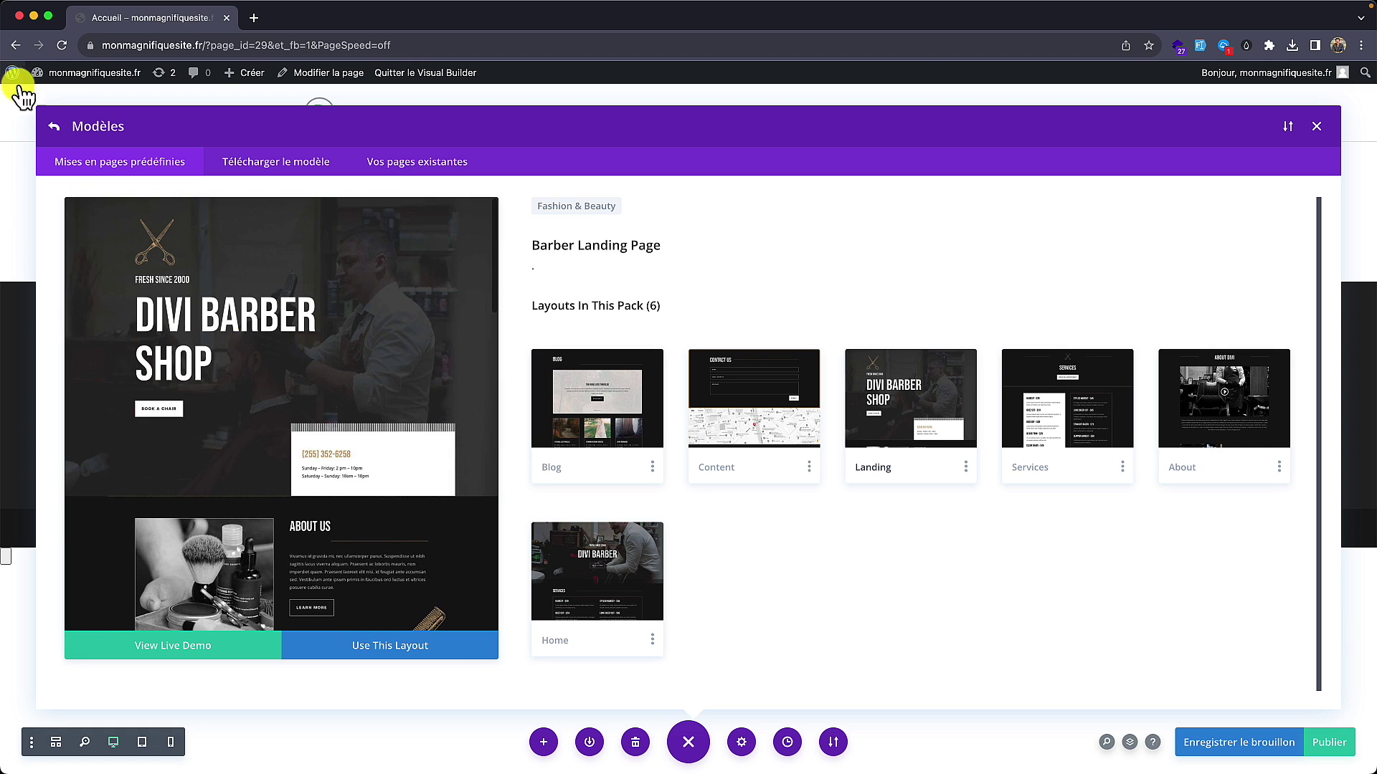
Step: Preview the Home layout of the Hair Salon pack and import it into the page together with its design presets
left_click(53, 128)
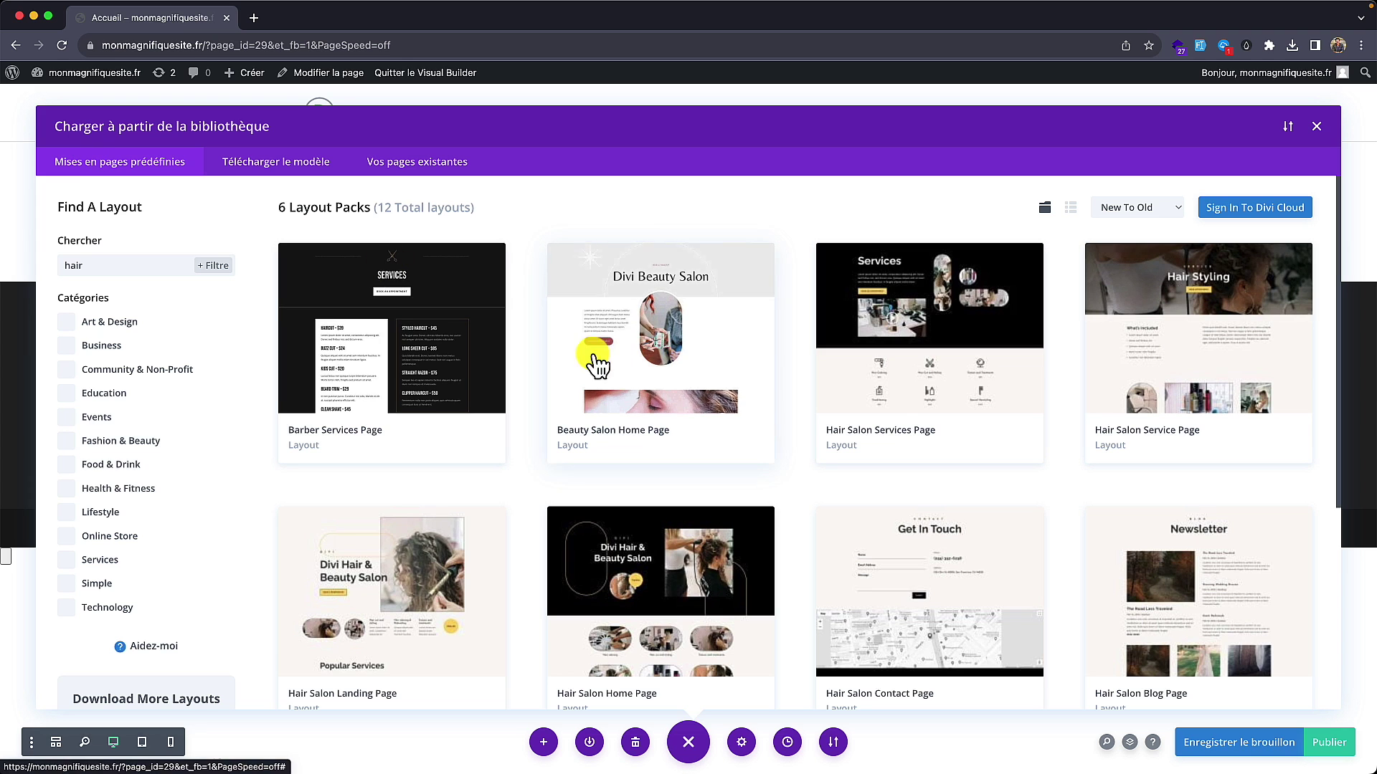
left_click(1168, 348)
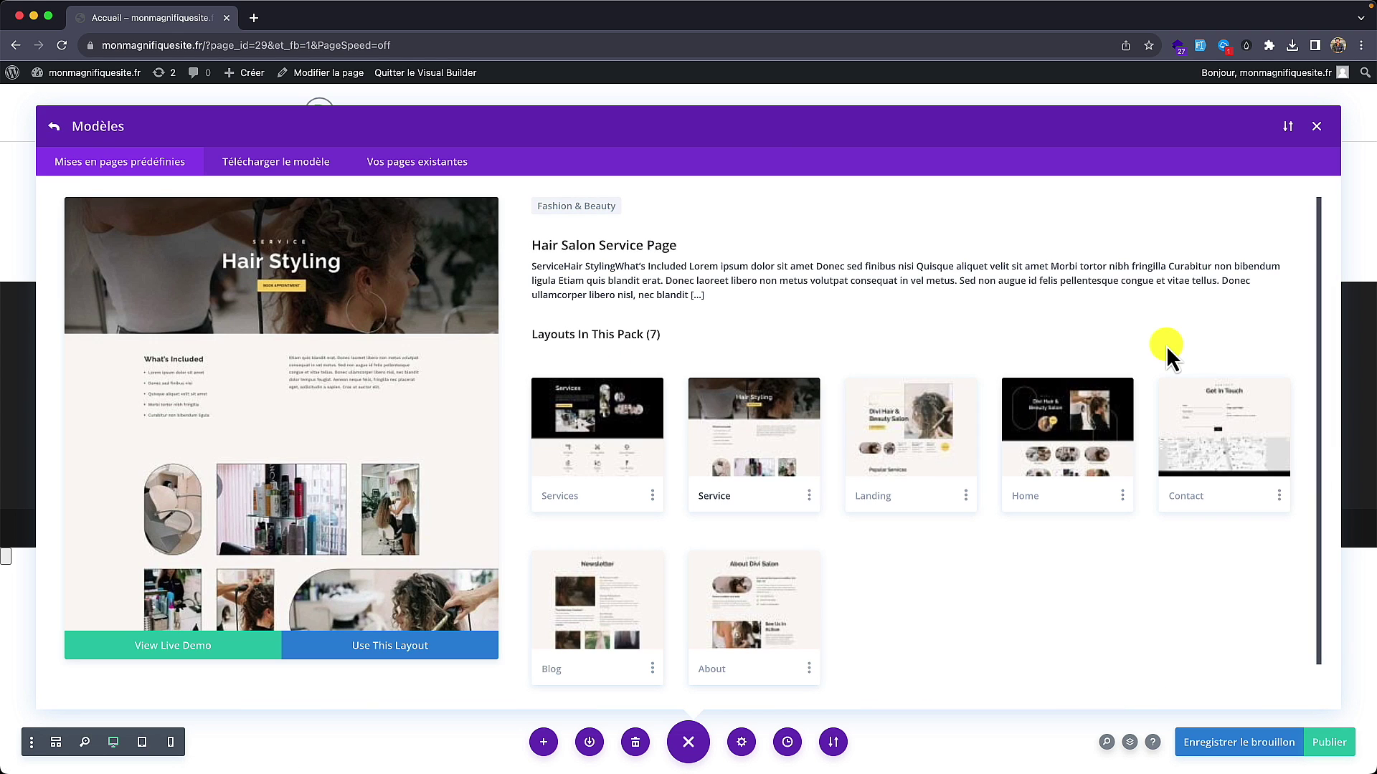
left_click(1056, 457)
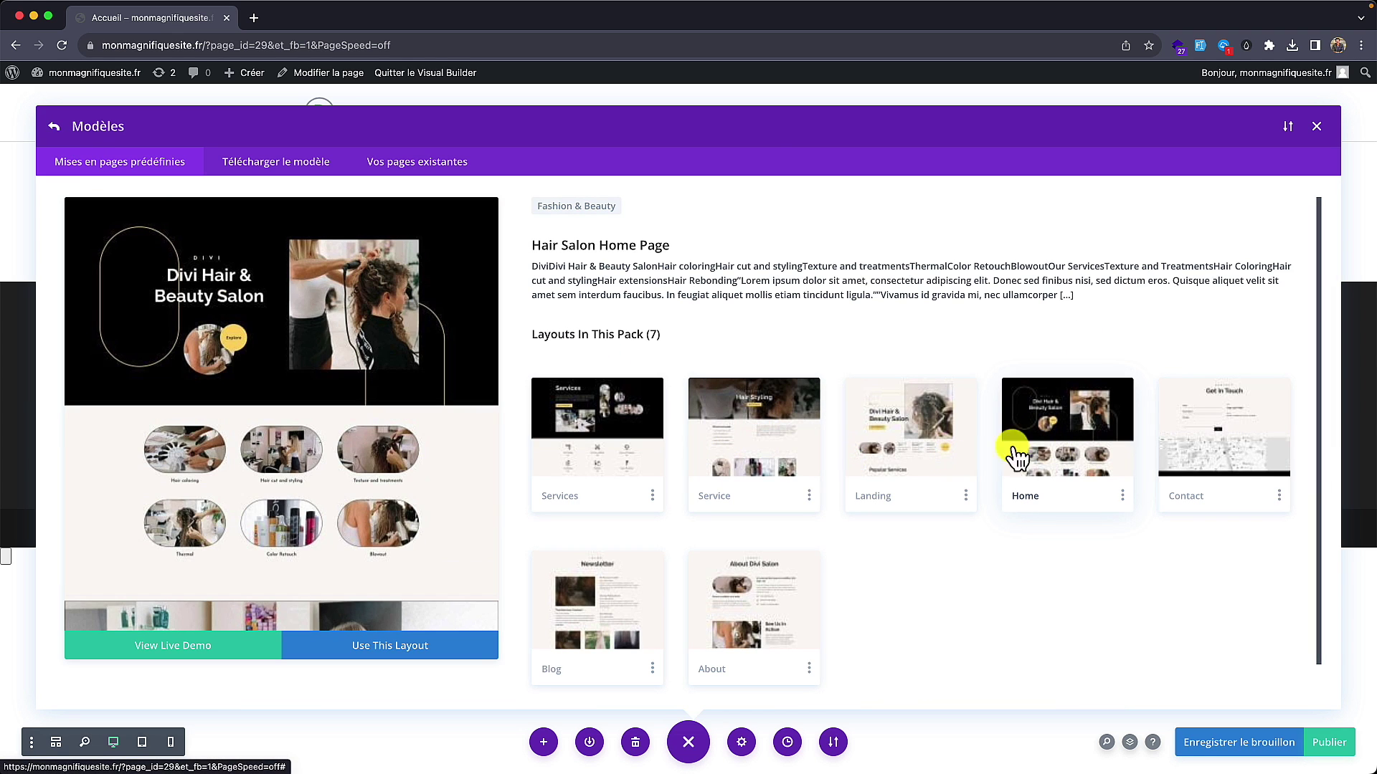
scroll(171, 392, "down", 5)
scroll(171, 390, "down", 10)
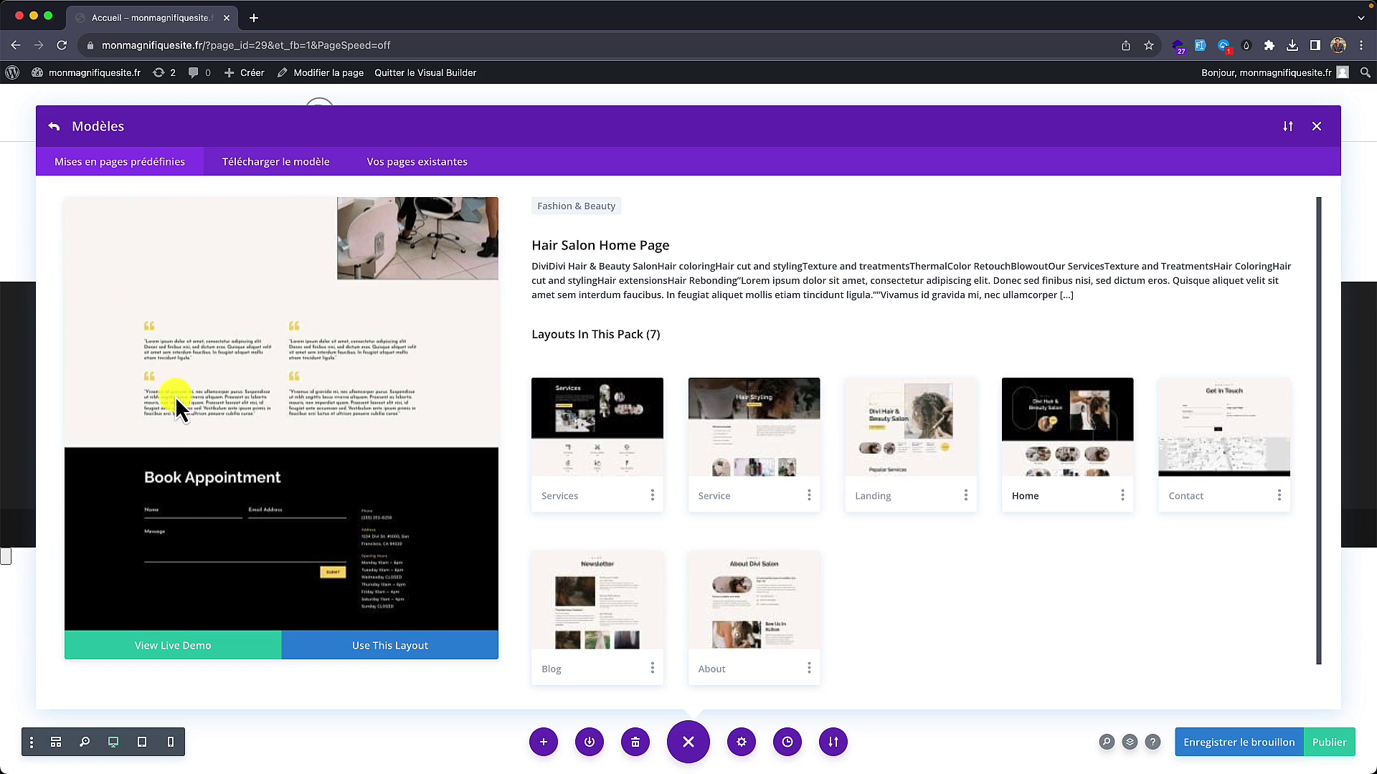
scroll(381, 537, "up", 15)
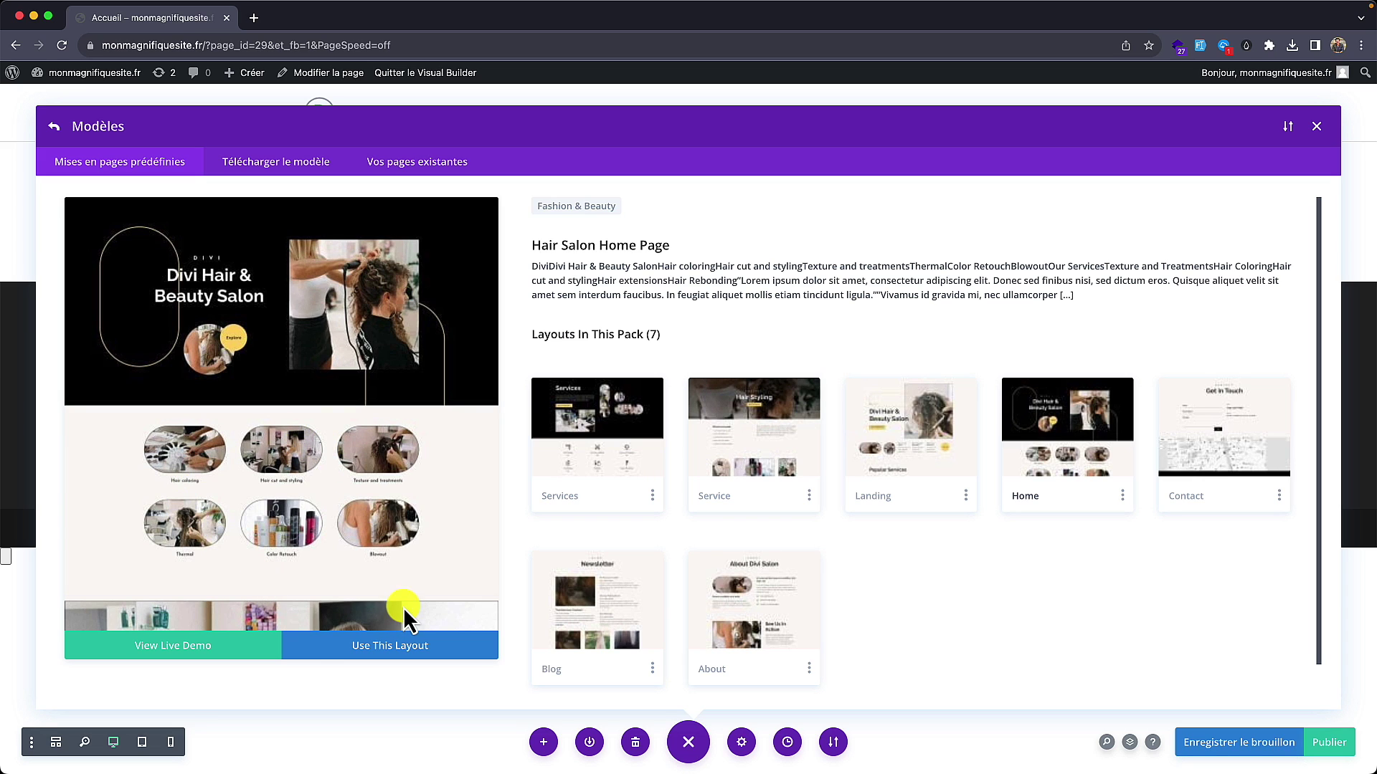
left_click(393, 652)
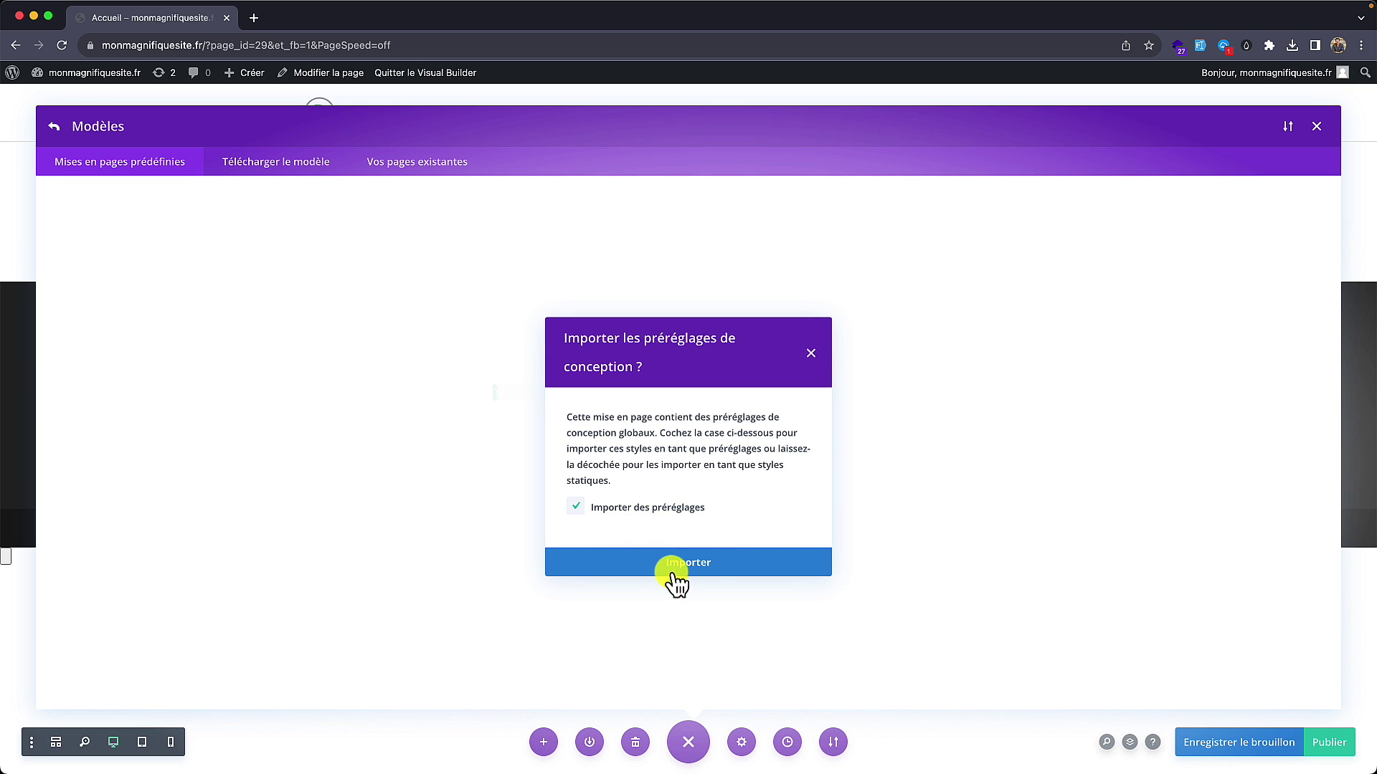
left_click(674, 565)
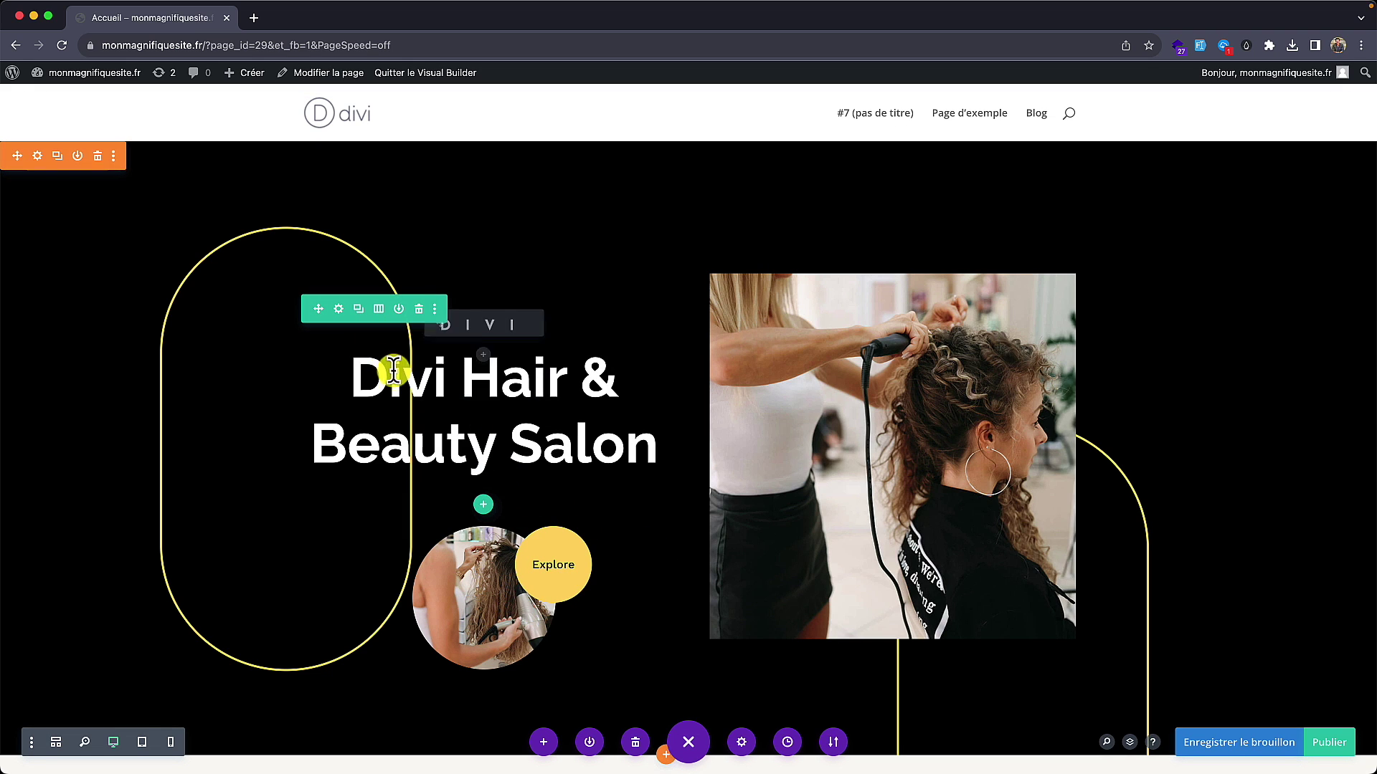
Step: Review the hero and services sections of the imported hair salon layout
scroll(531, 479, "down", 6)
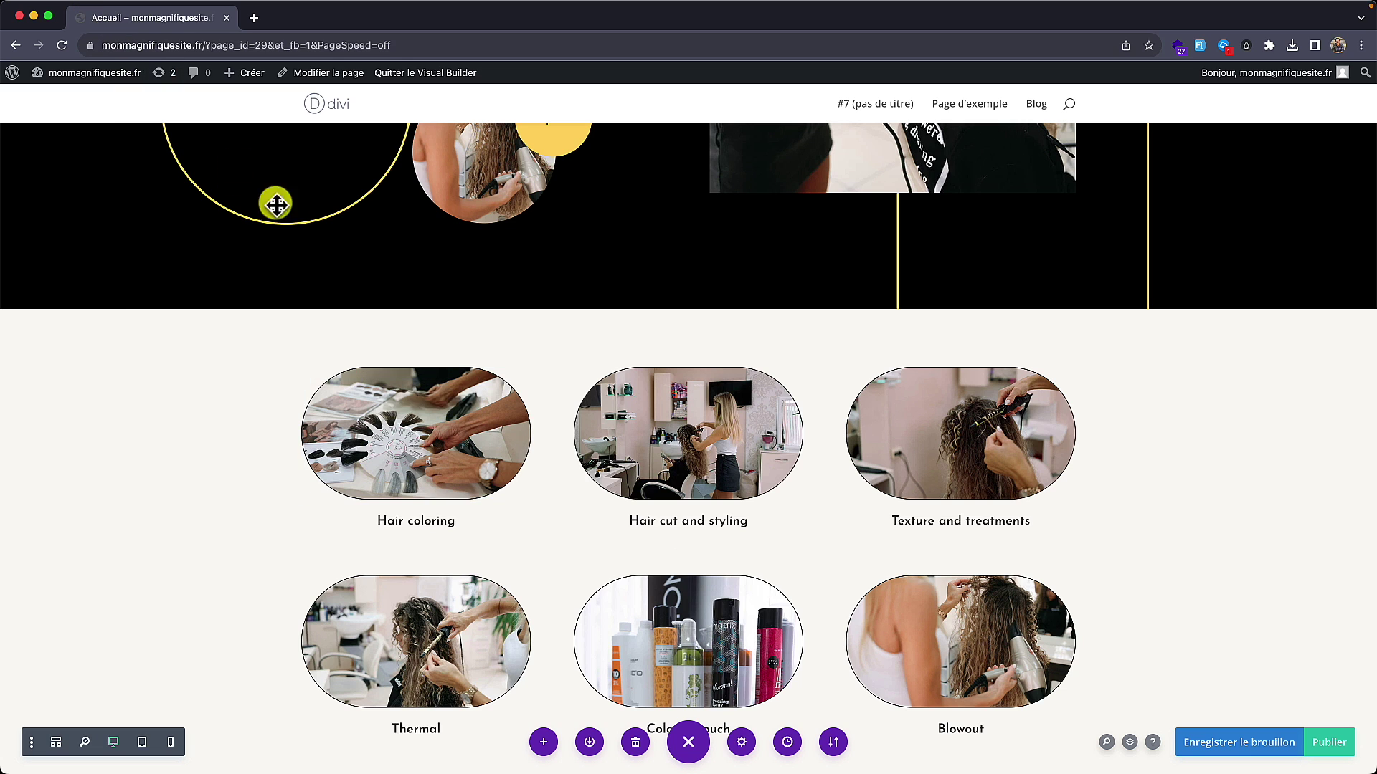
scroll(507, 283, "up", 6)
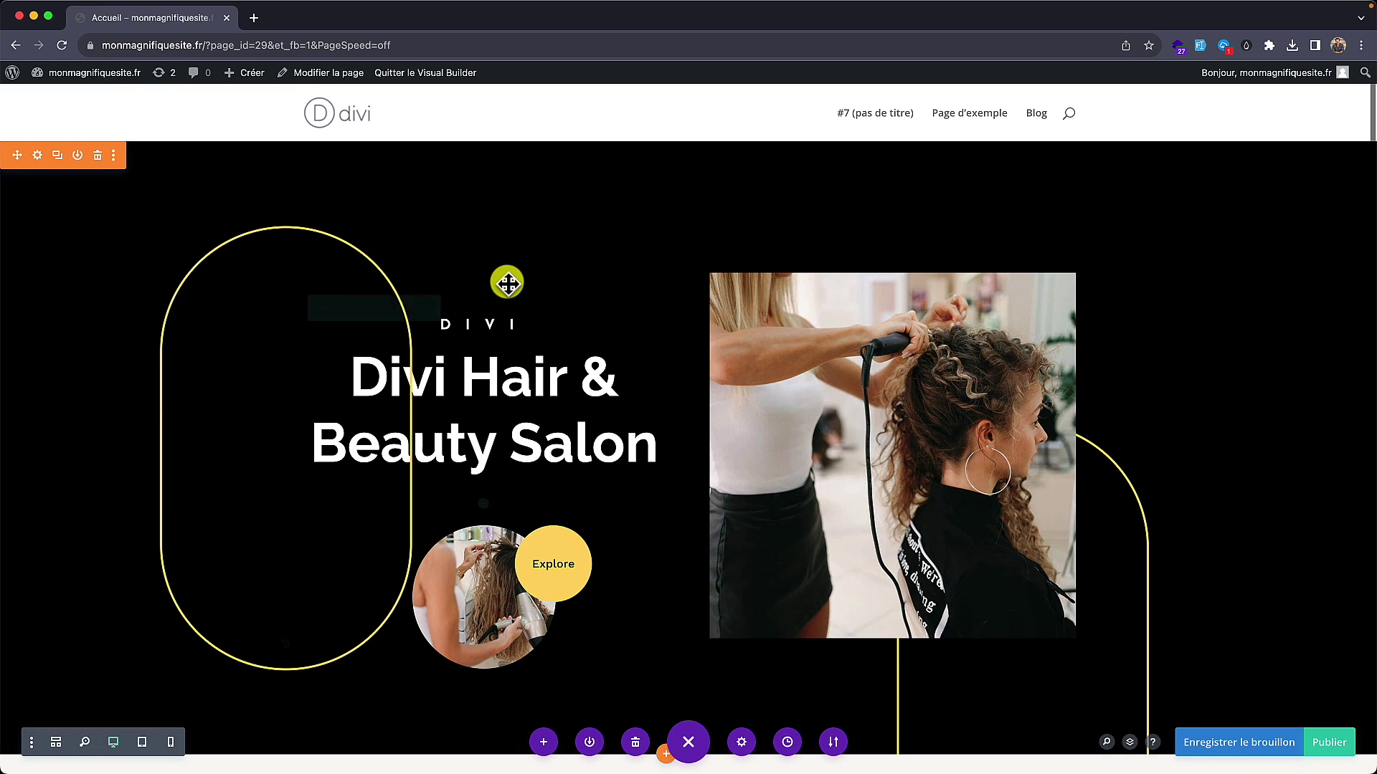
scroll(507, 282, "down", 6)
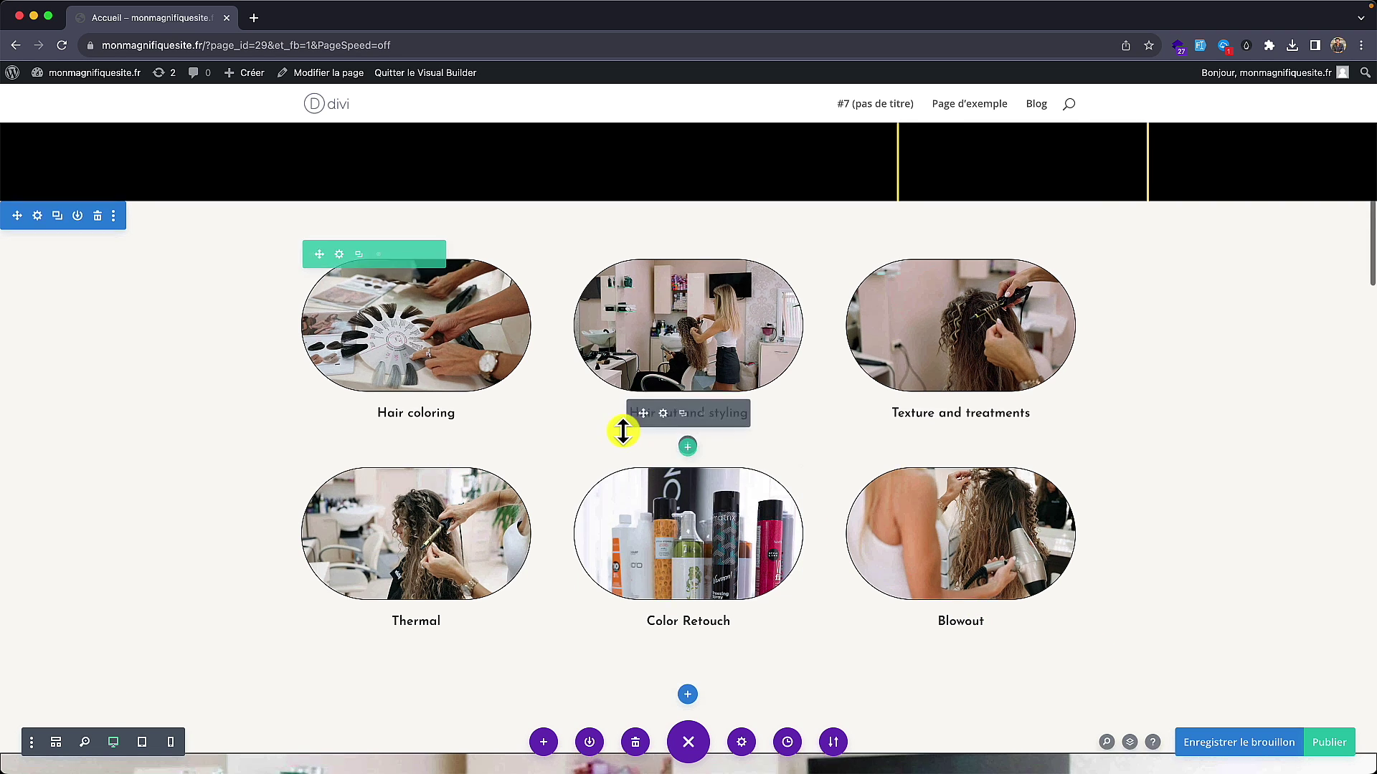
scroll(618, 430, "up", 5)
scroll(635, 430, "down", 3)
scroll(658, 462, "up", 2)
Step: Go to the dashboard's page list, preview the draft Accueil page and look through its content
mouse_move(108, 81)
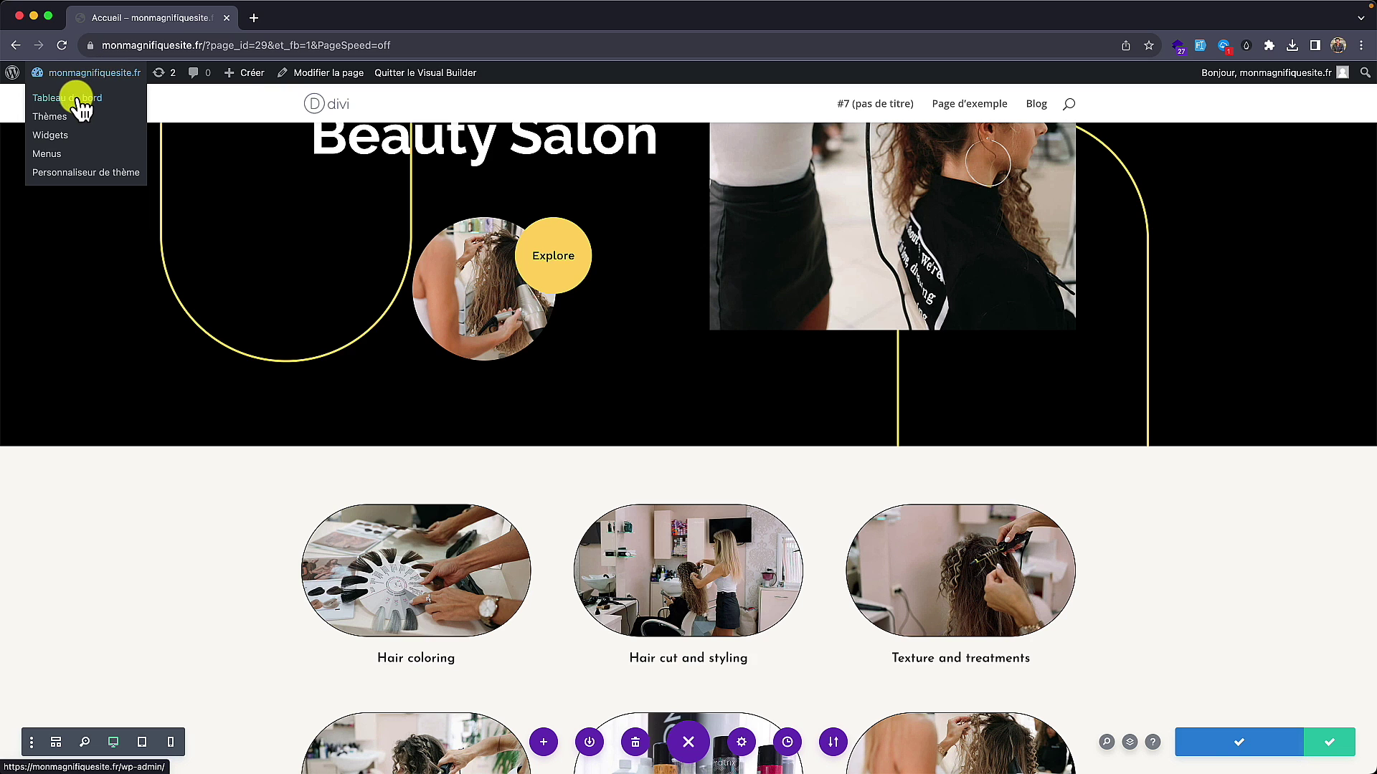
left_click(75, 101)
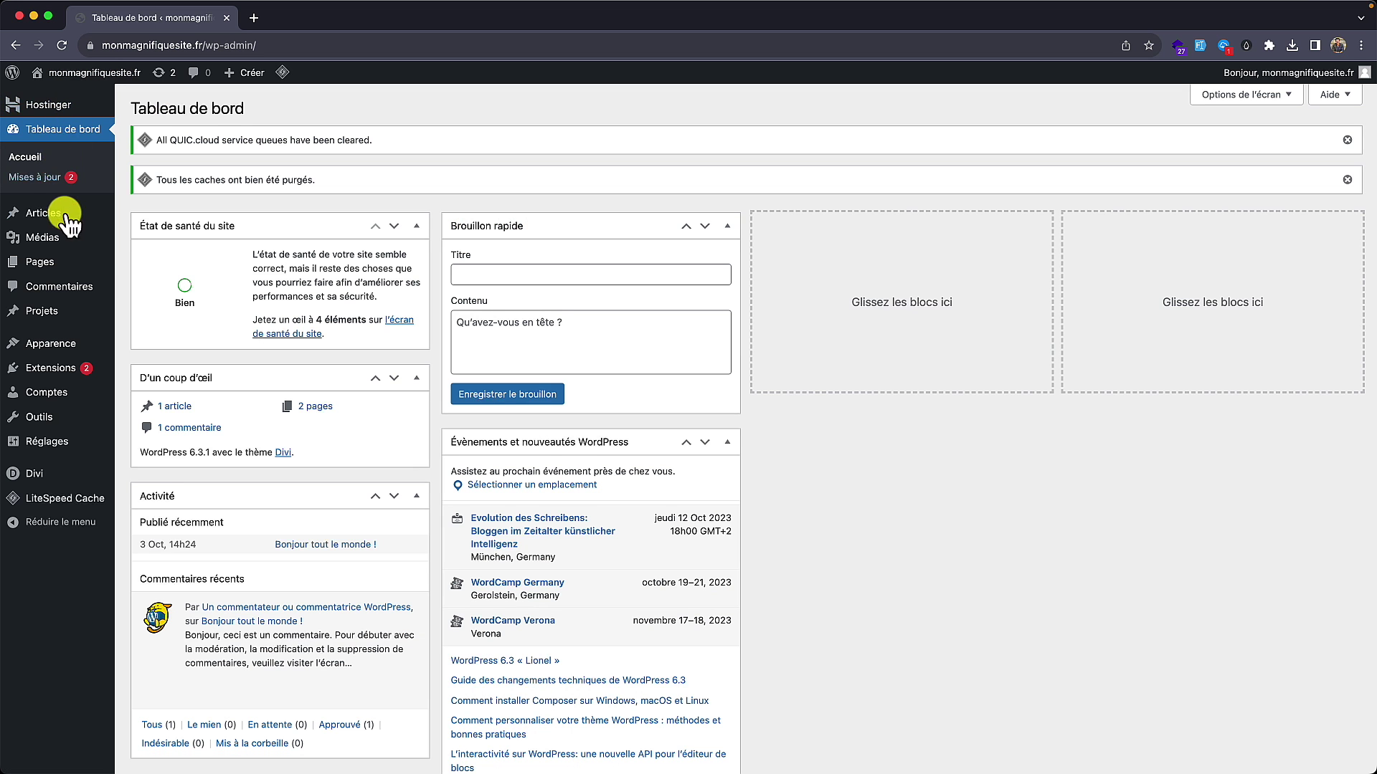
left_click(52, 267)
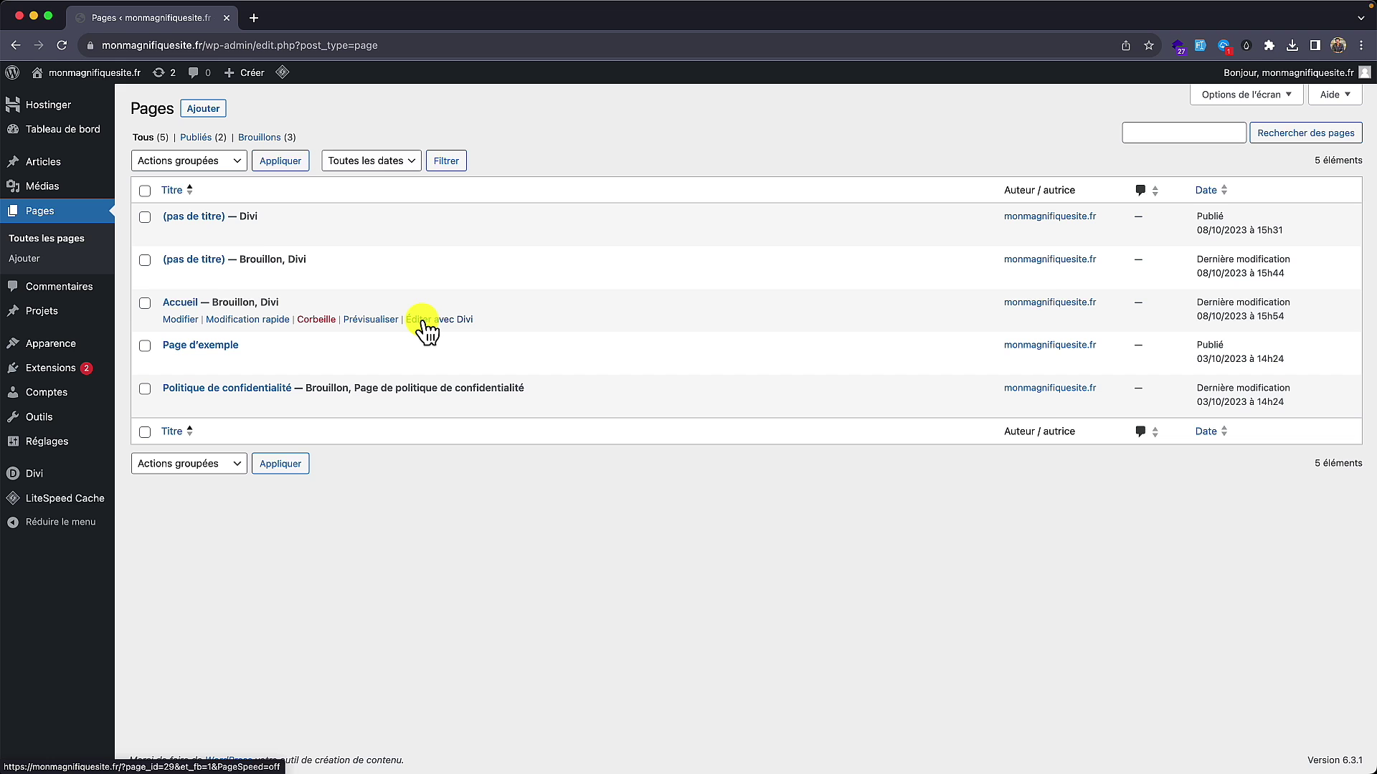
left_click(374, 320)
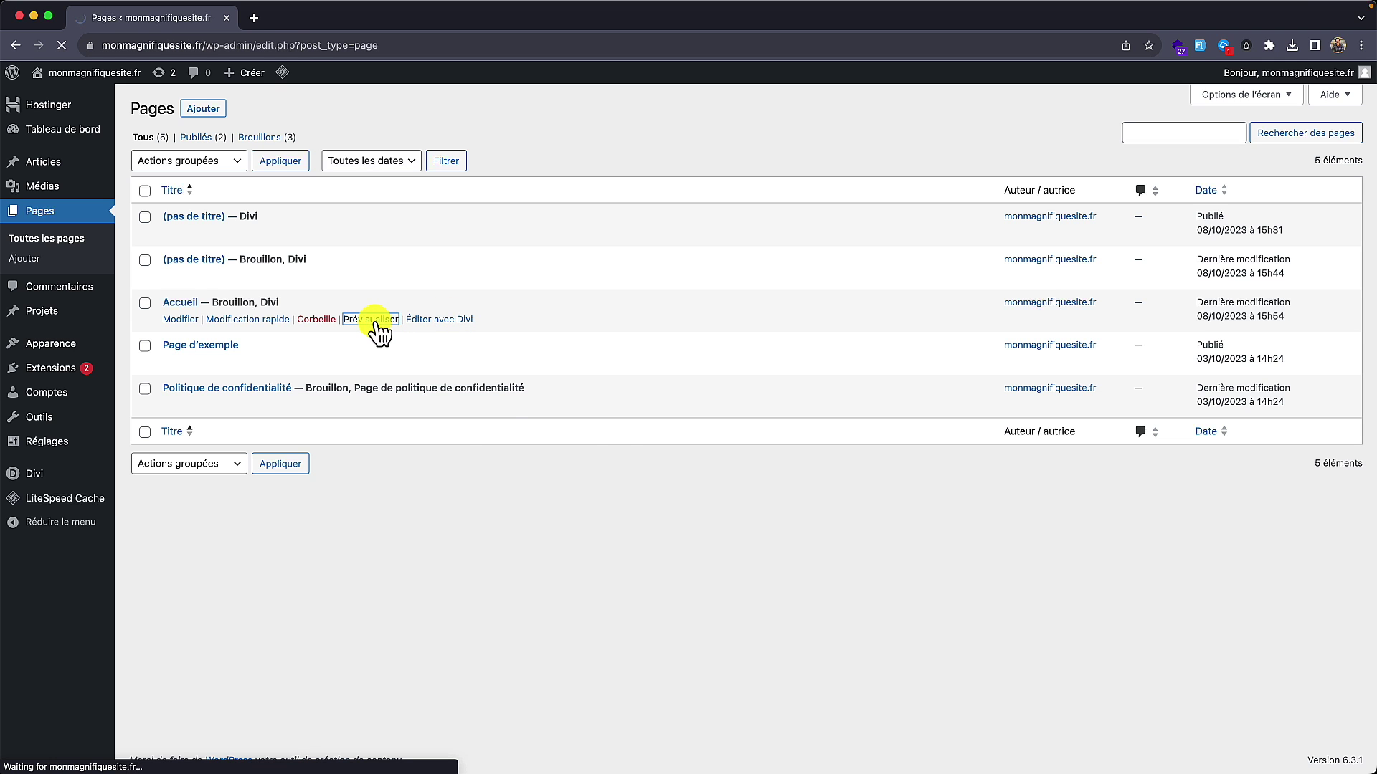
scroll(571, 320, "down", 15)
scroll(571, 320, "up", 15)
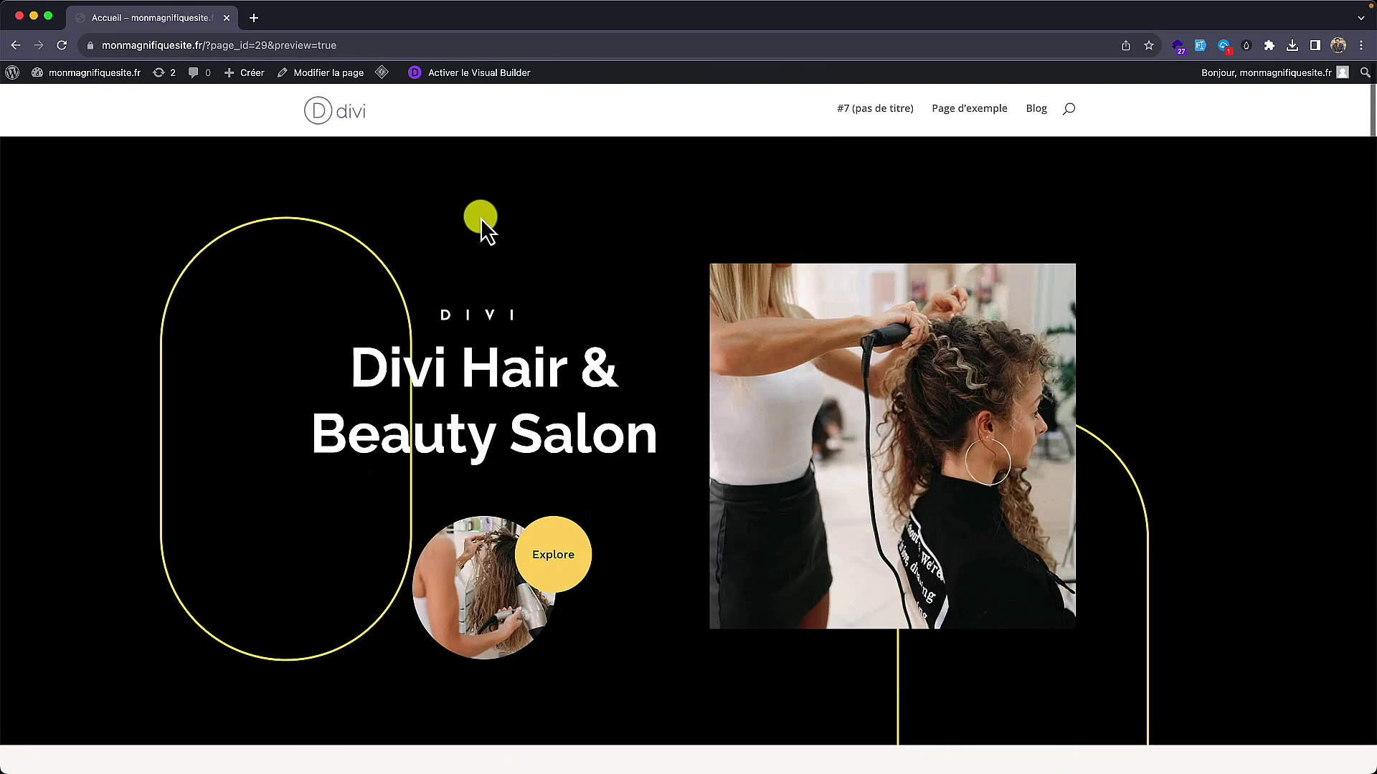
Step: Reopen the Accueil page in the Visual Builder and check its hero section
left_click(462, 74)
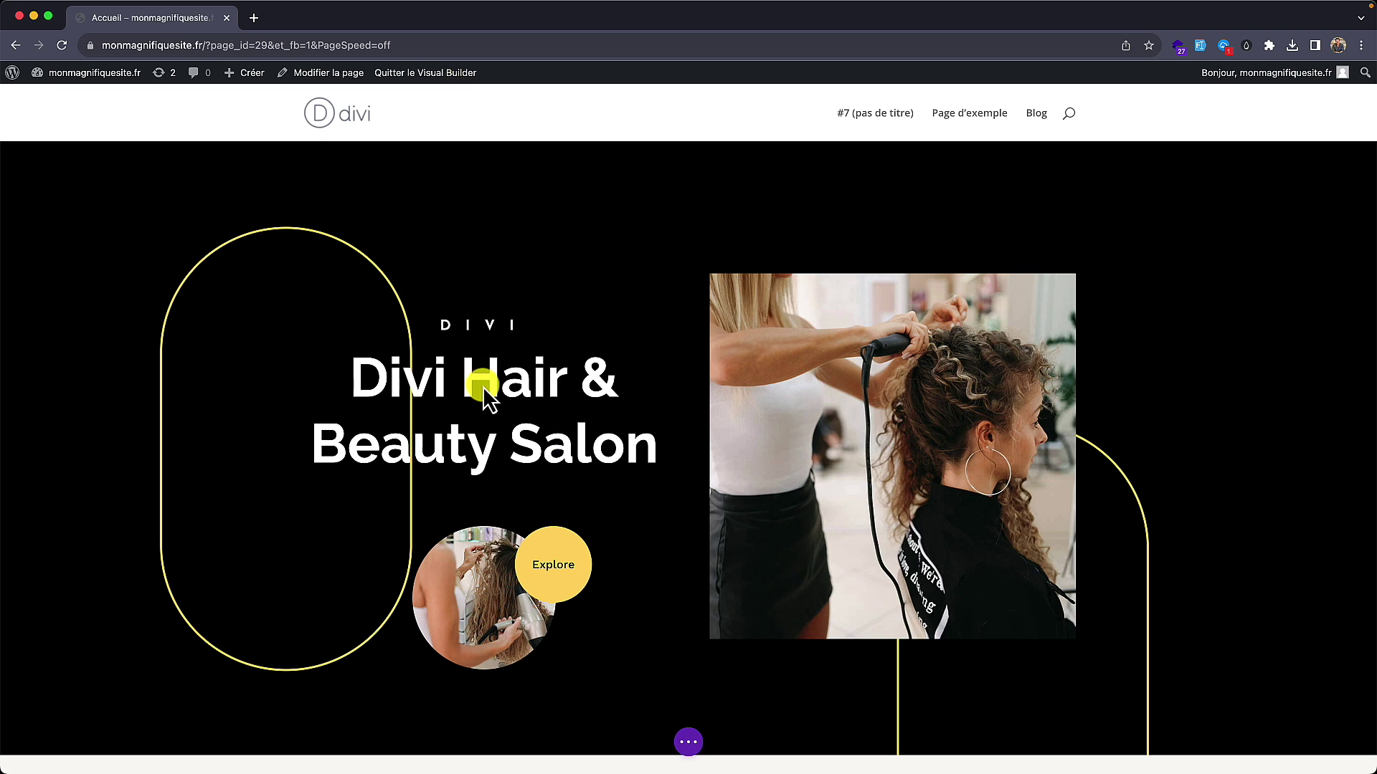
scroll(426, 371, "down", 3)
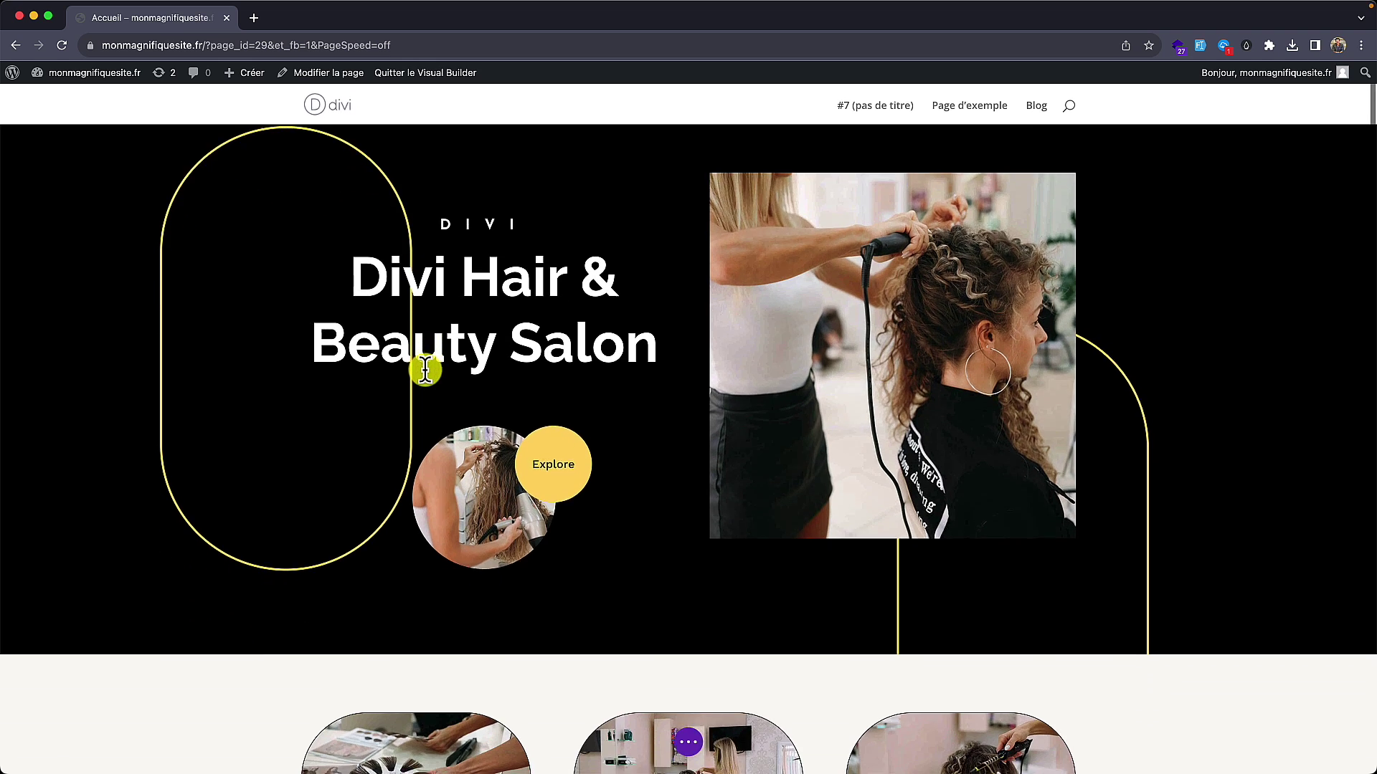
scroll(424, 370, "up", 3)
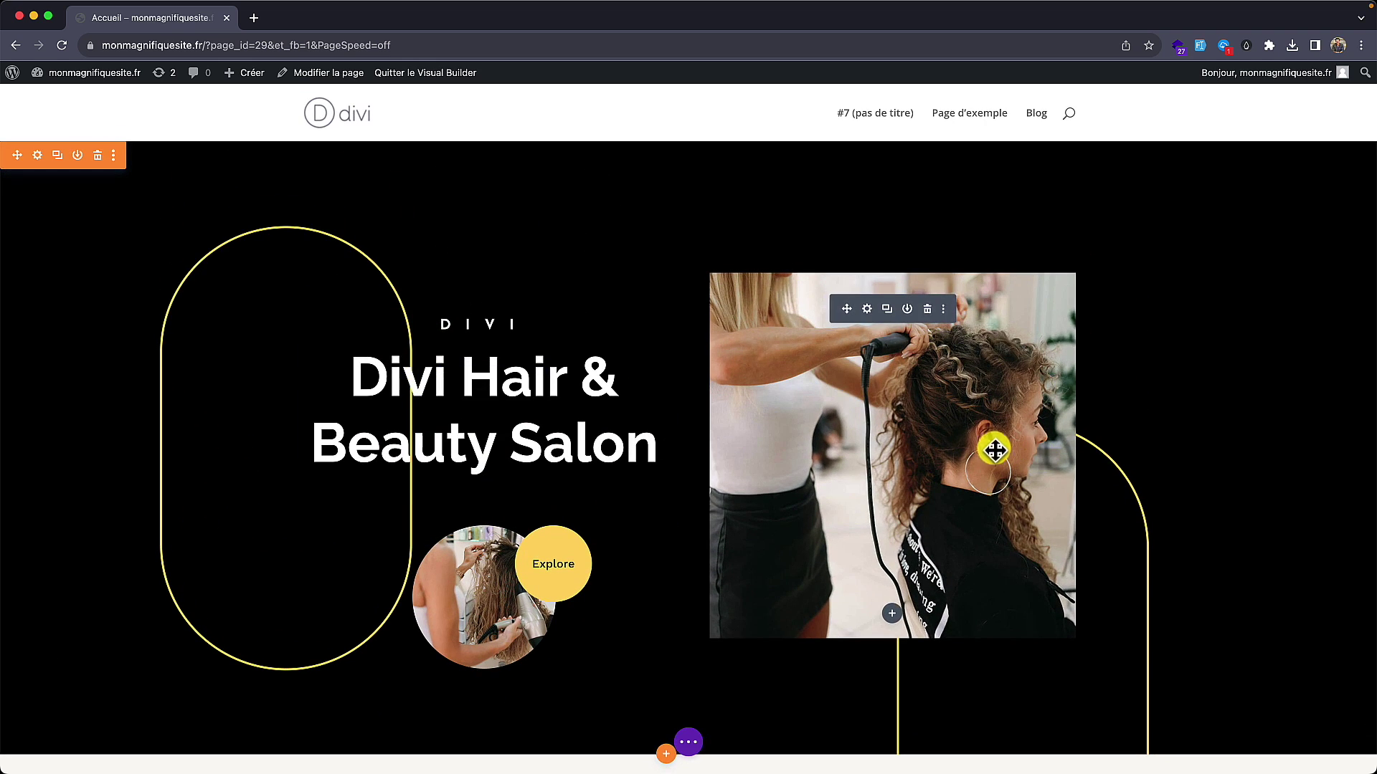
Step: Examine the media library and file upload choices for replacing the hero image, and leave the image settings without changes
left_click(868, 309)
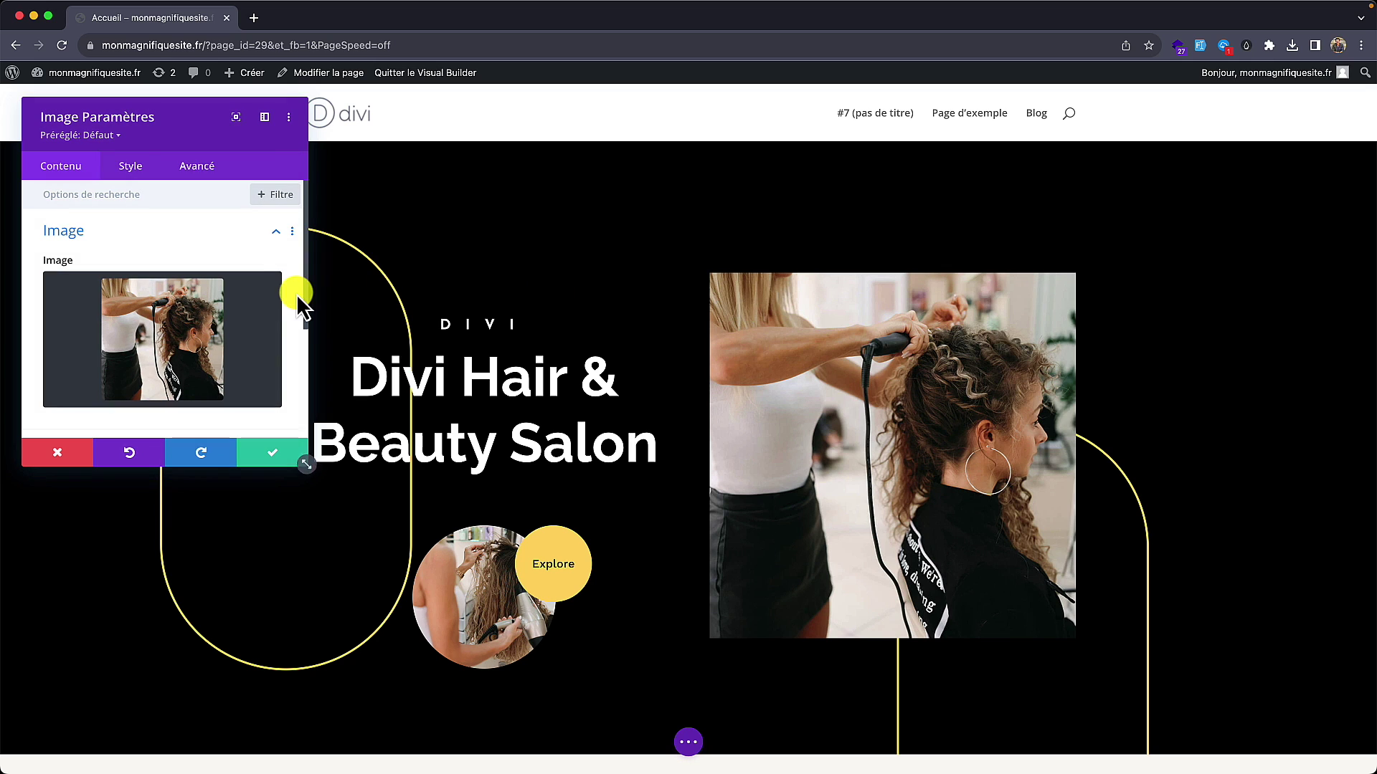
mouse_move(222, 294)
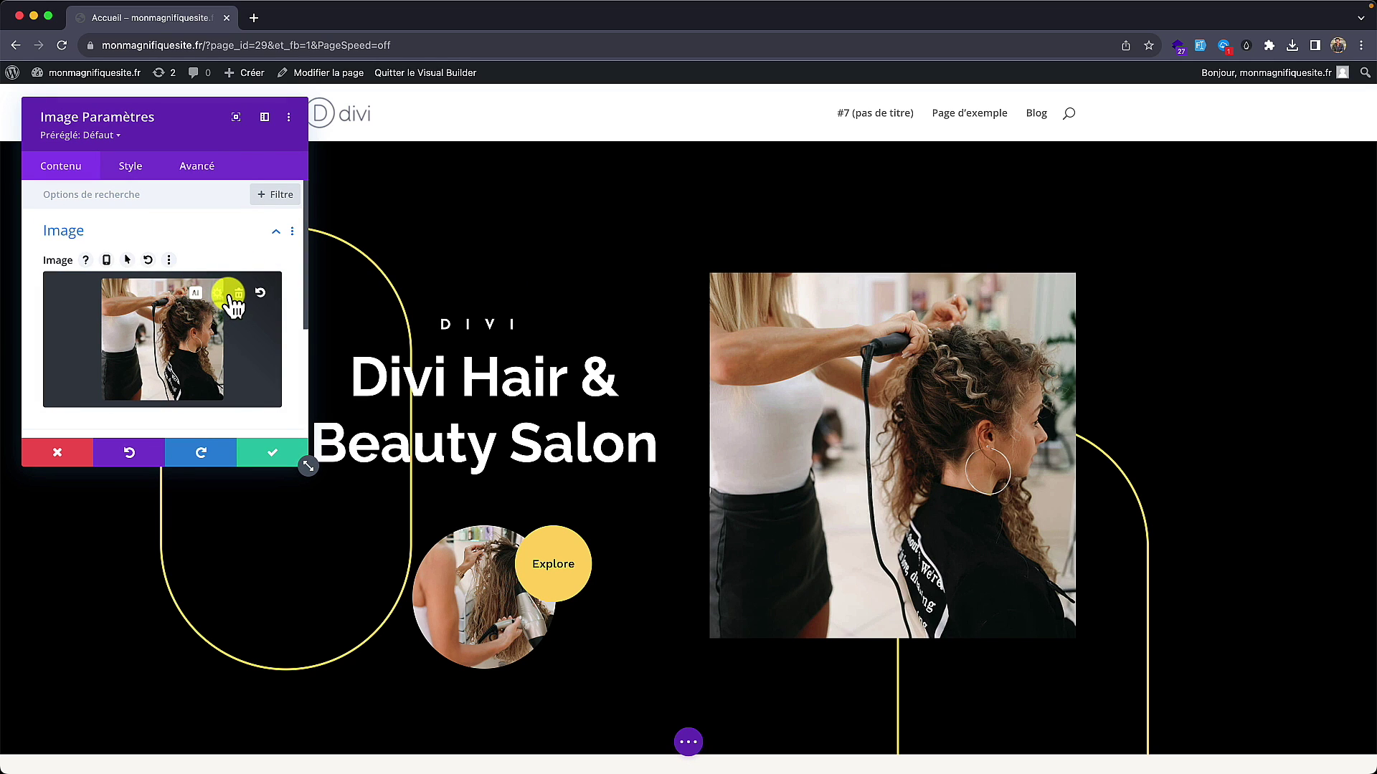
left_click(223, 295)
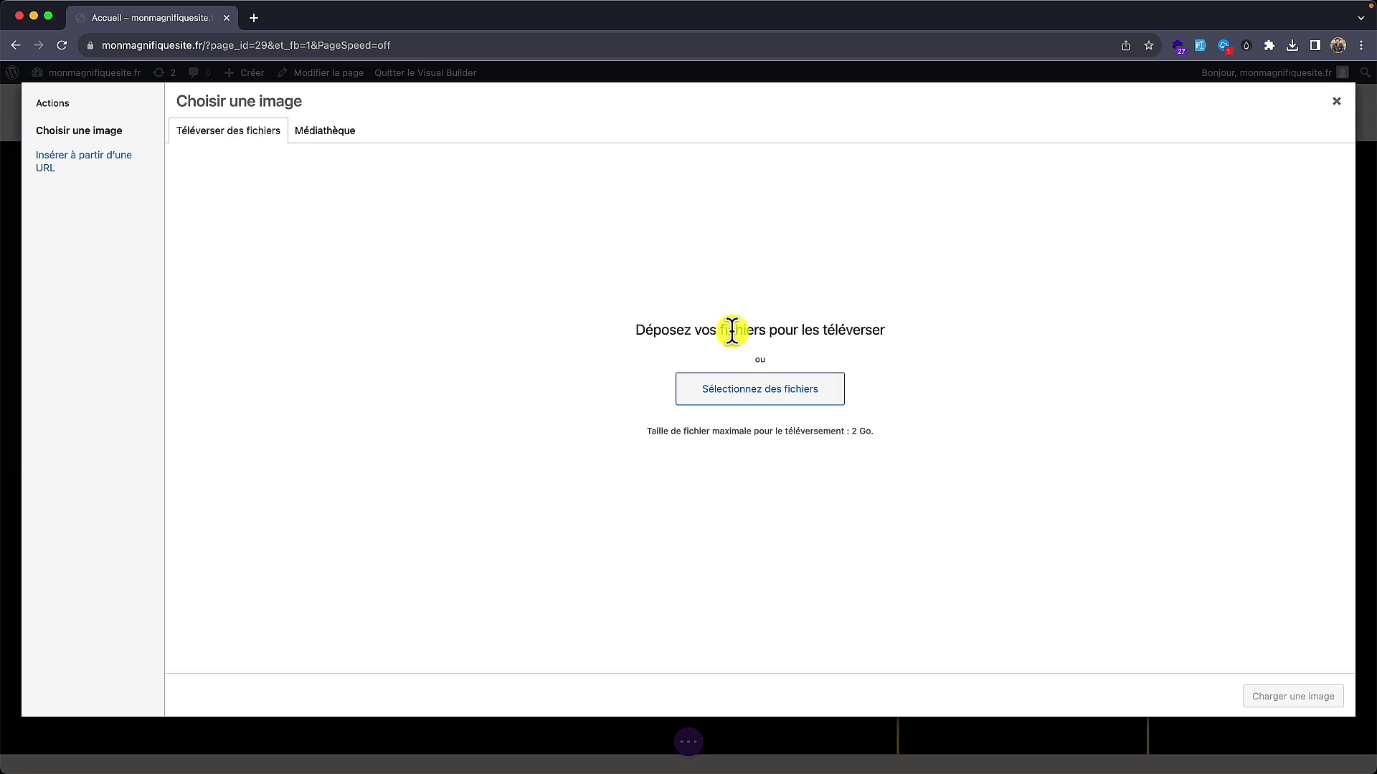
left_click(347, 136)
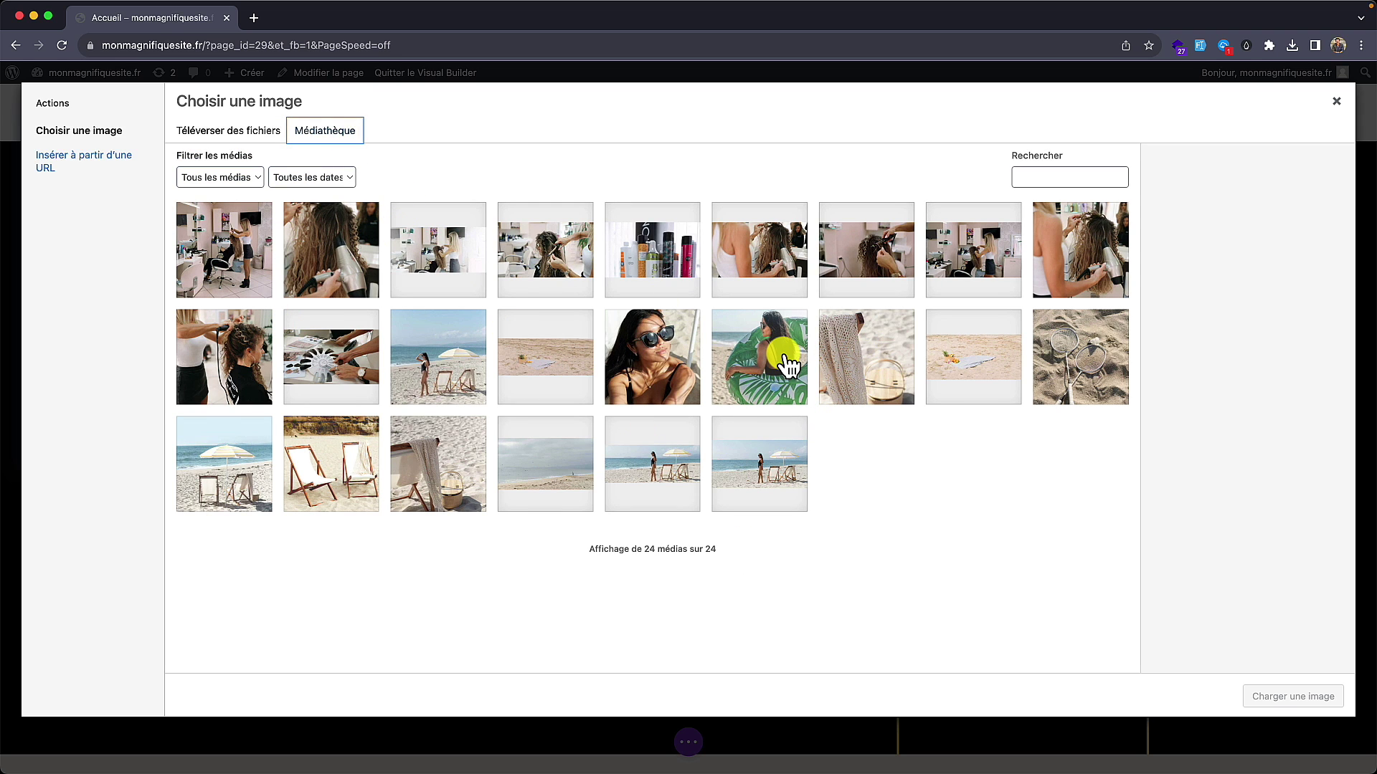
left_click(254, 137)
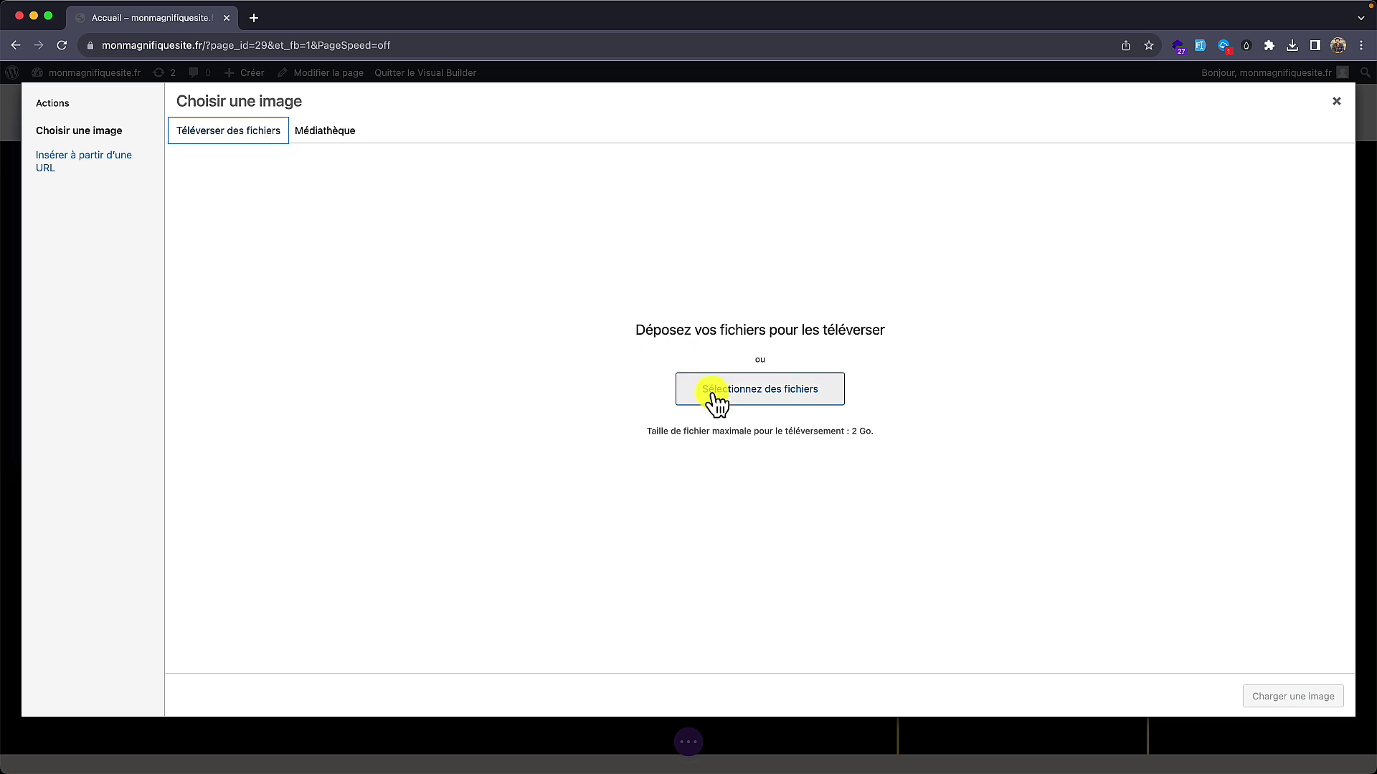
left_click(1336, 102)
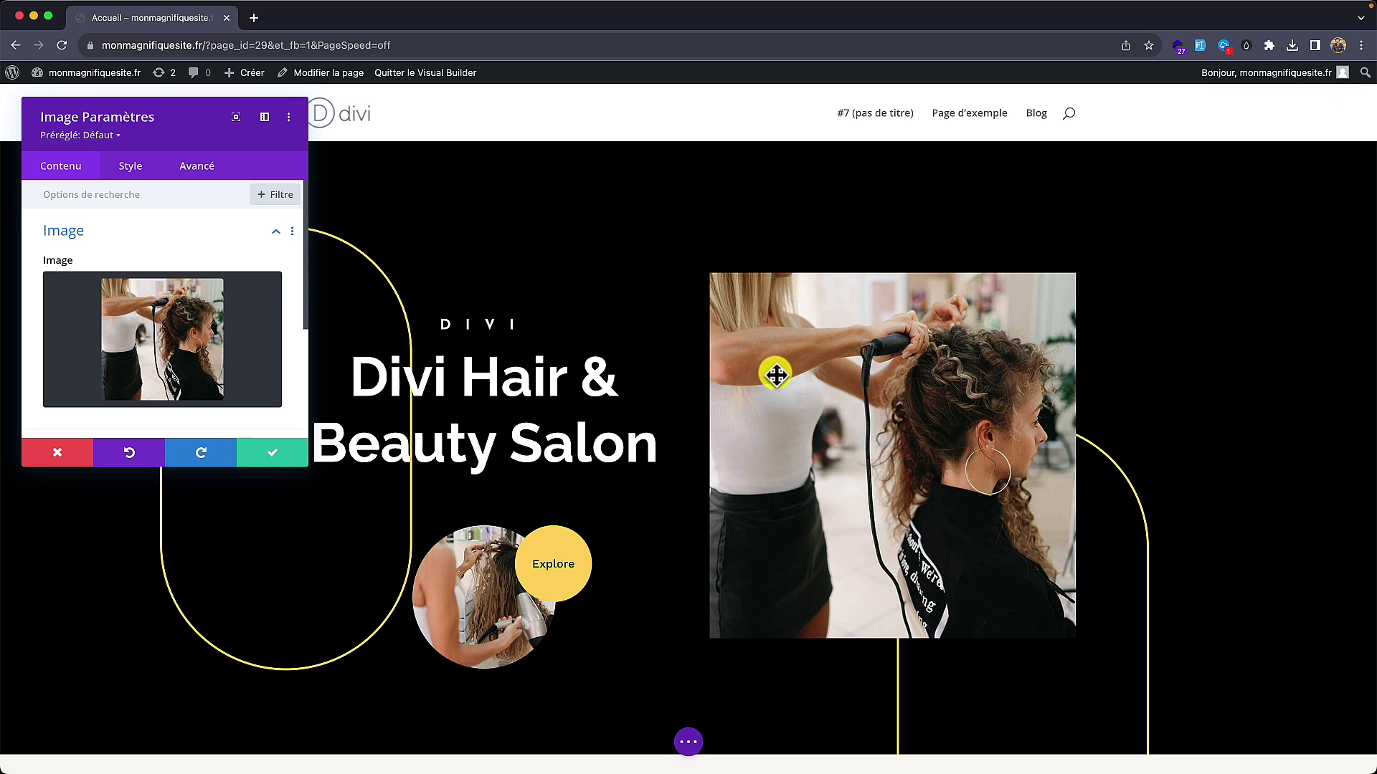
left_click(63, 448)
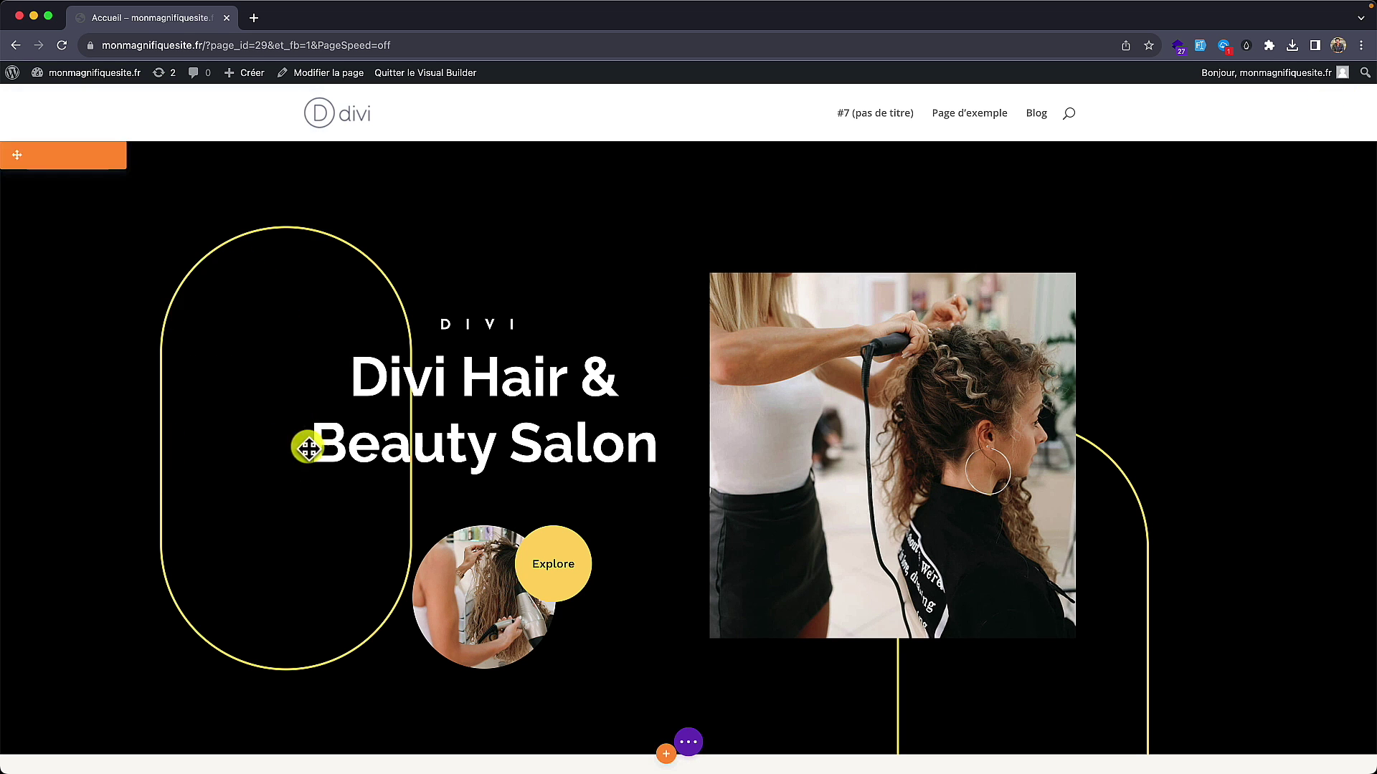
Step: Examine the image and link options of the Hair coloring image, including its link URL field, and close its settings without saving
scroll(357, 441, "down", 10)
scroll(358, 441, "down", 7)
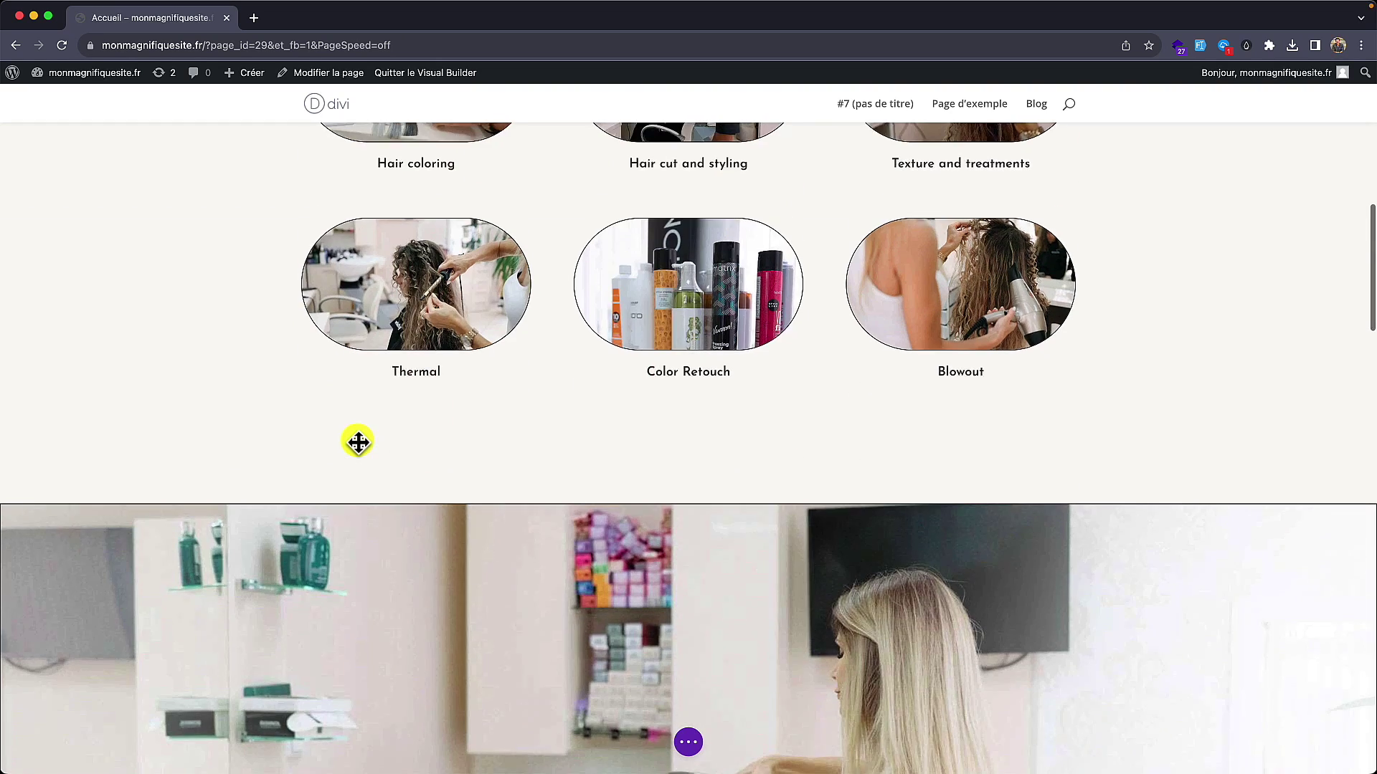
scroll(358, 441, "up", 6)
mouse_move(394, 338)
scroll(414, 347, "up", 2)
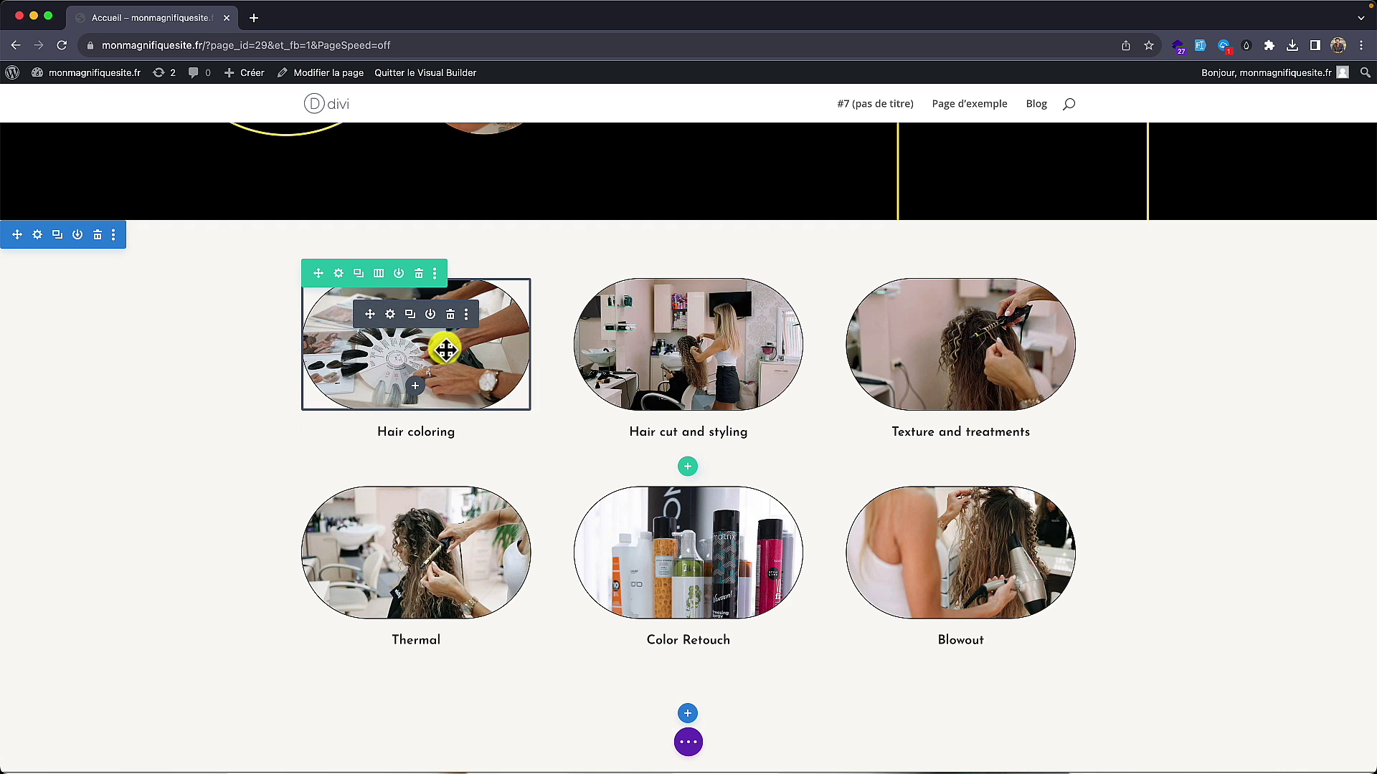
scroll(430, 352, "up", 1)
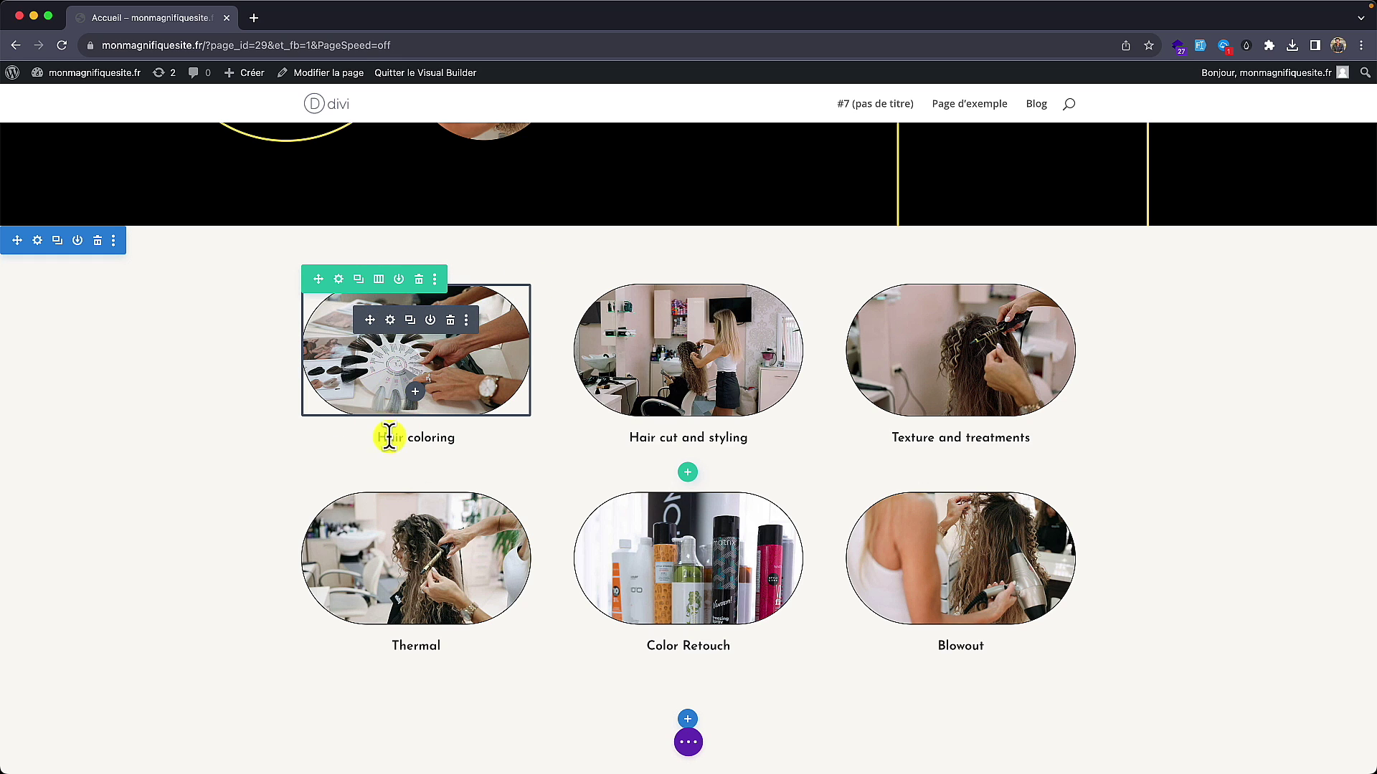
scroll(387, 337, "up", 1)
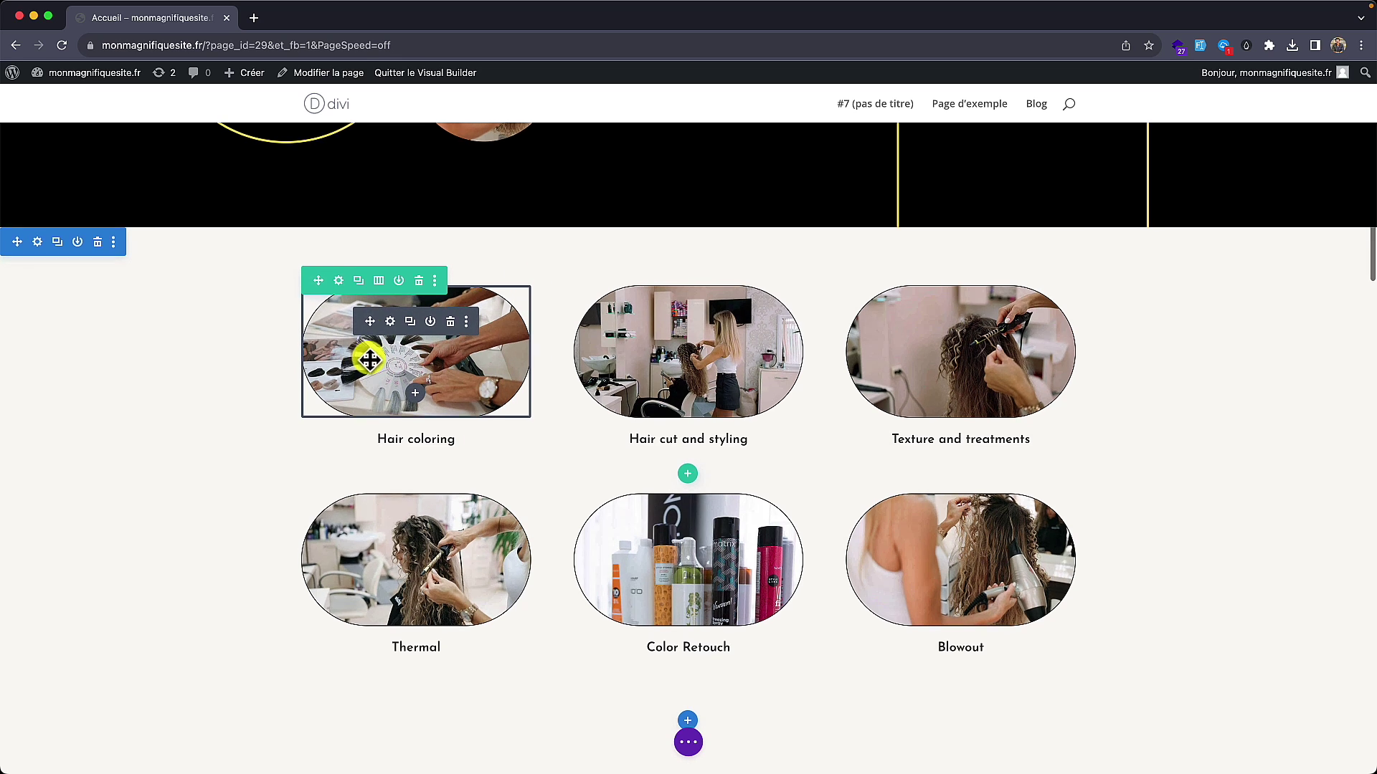
left_click(392, 326)
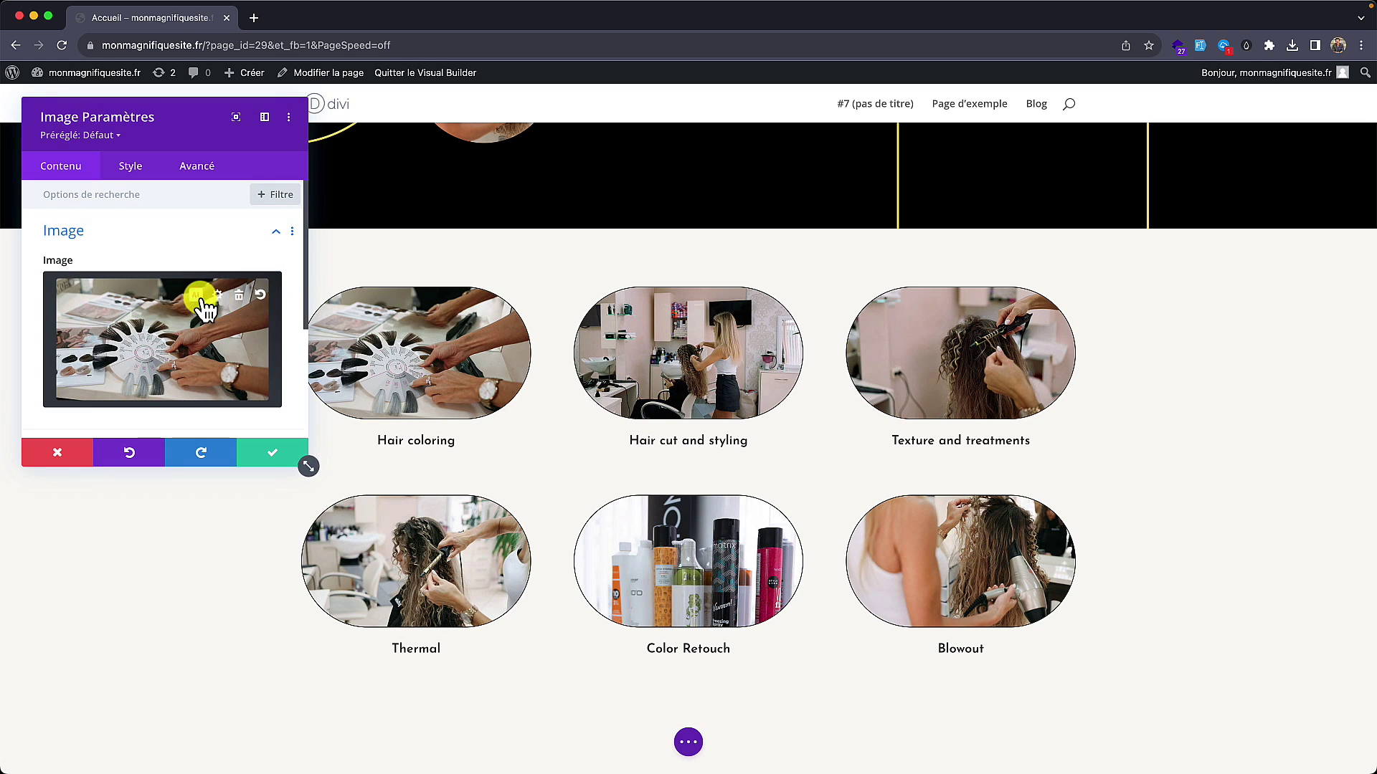
scroll(206, 308, "down", 3)
left_click(194, 351)
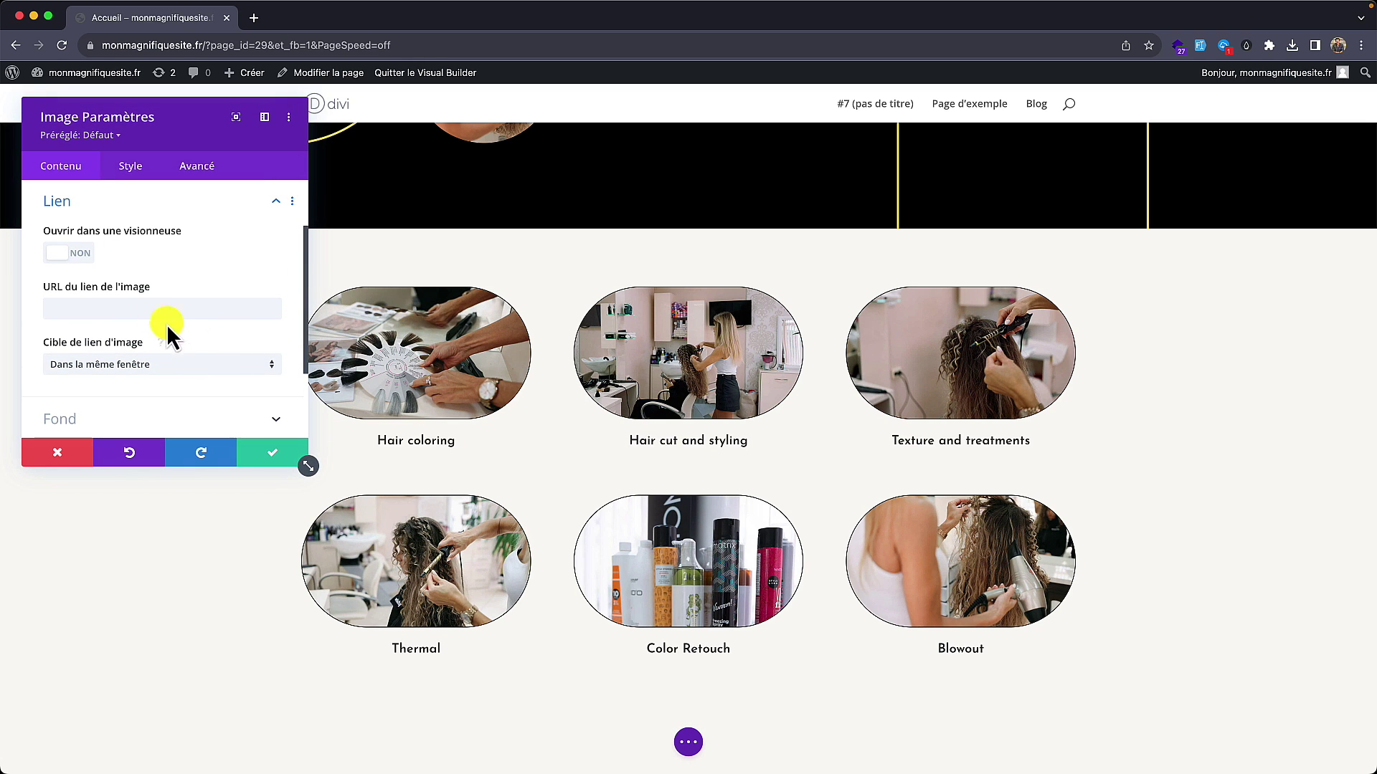
left_click(139, 308)
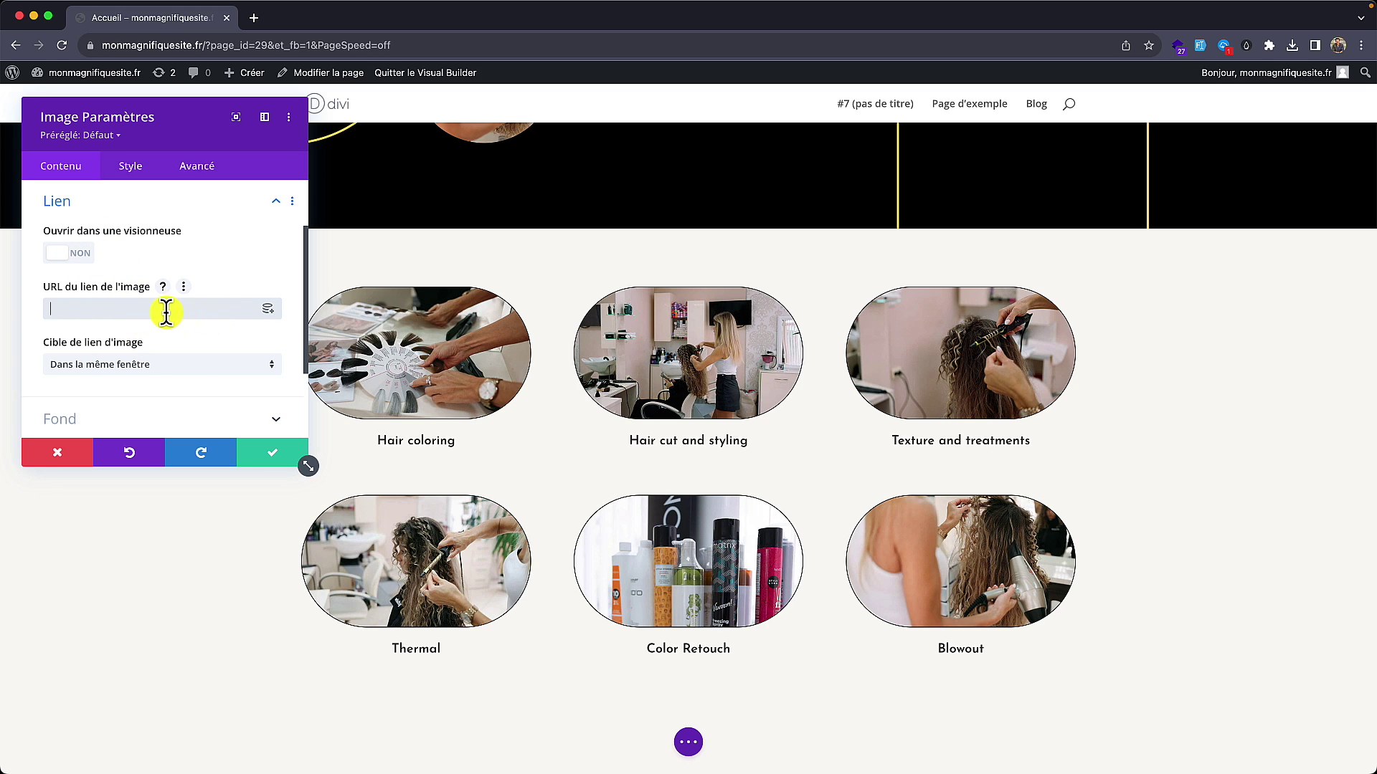
scroll(161, 319, "down", 2)
scroll(162, 321, "up", 3)
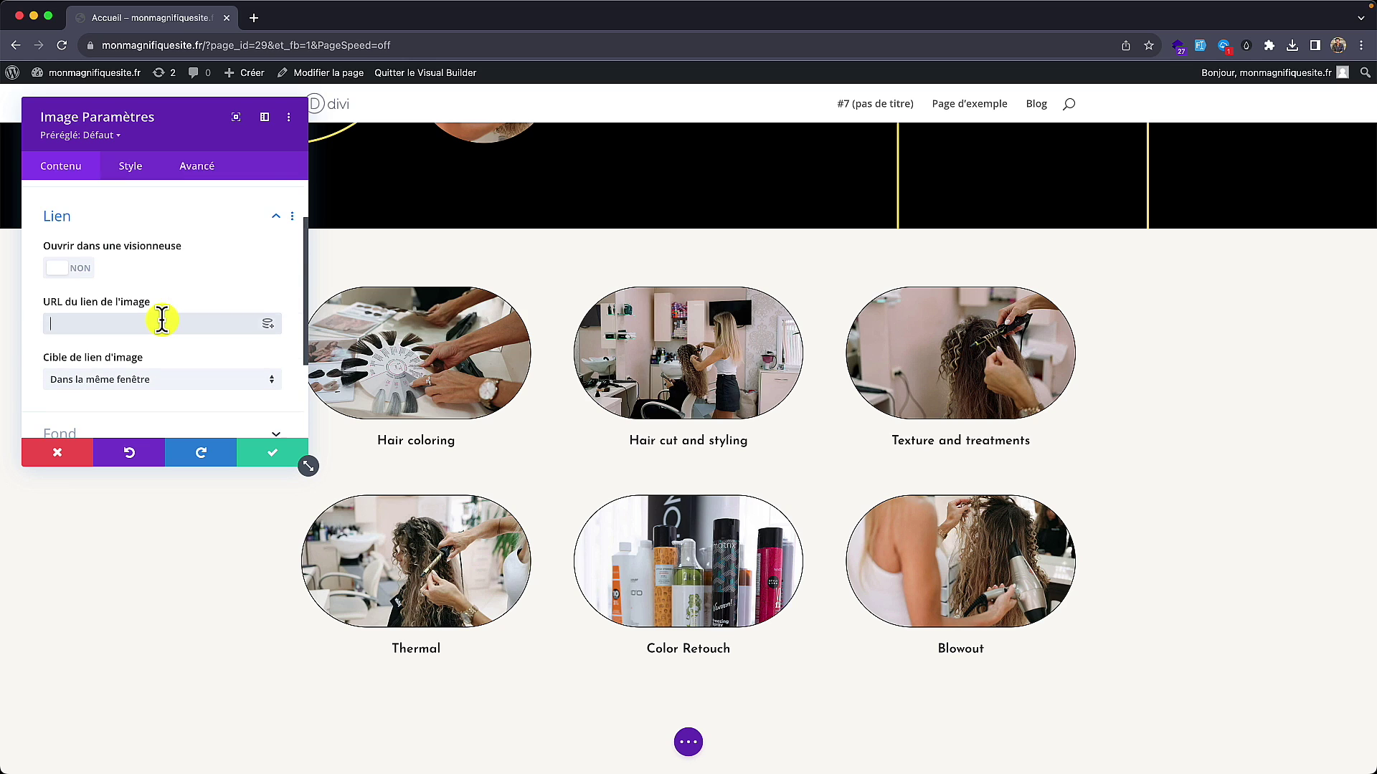
left_click(169, 322)
left_click(68, 462)
Step: Look over the page from the hero section through the service images, focusing on the Hair coloring image
scroll(621, 414, "down", 3)
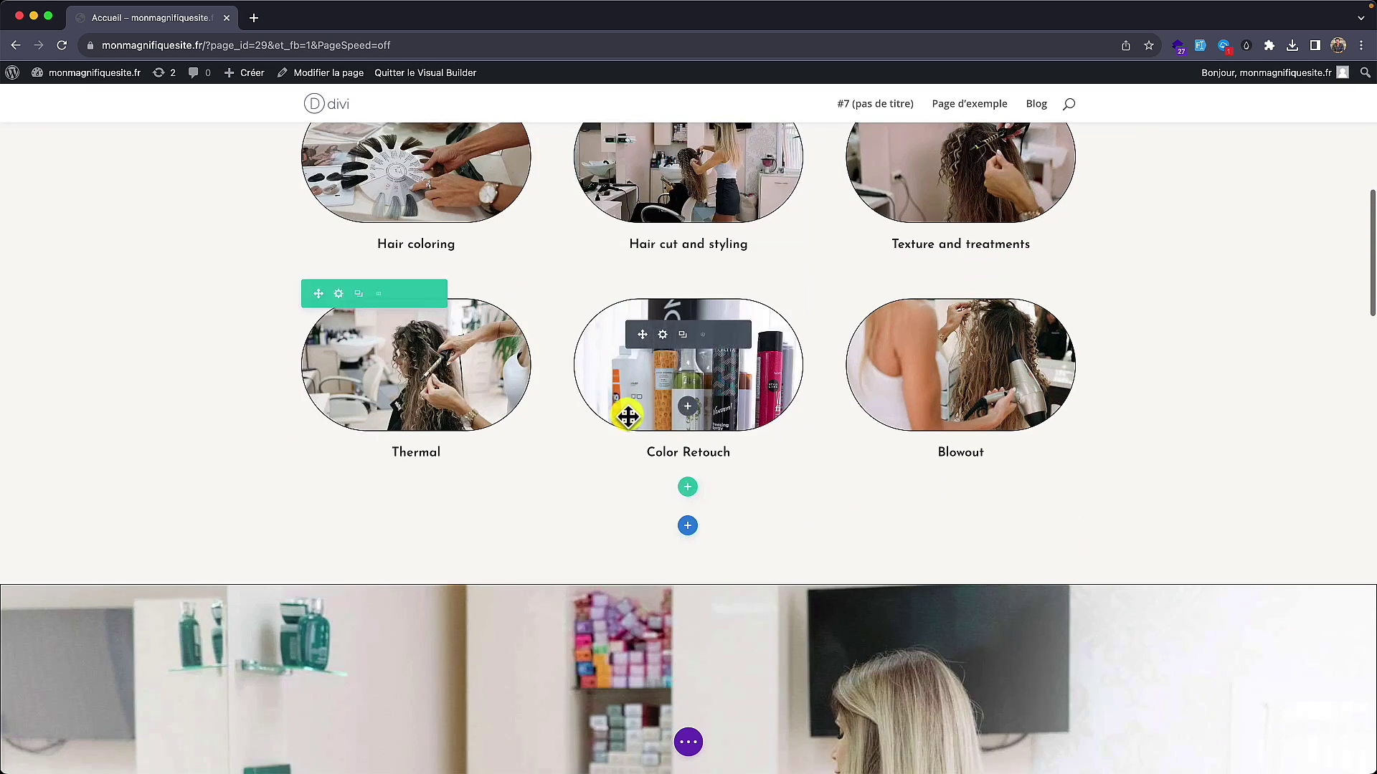
scroll(627, 416, "down", 3)
scroll(628, 419, "up", 8)
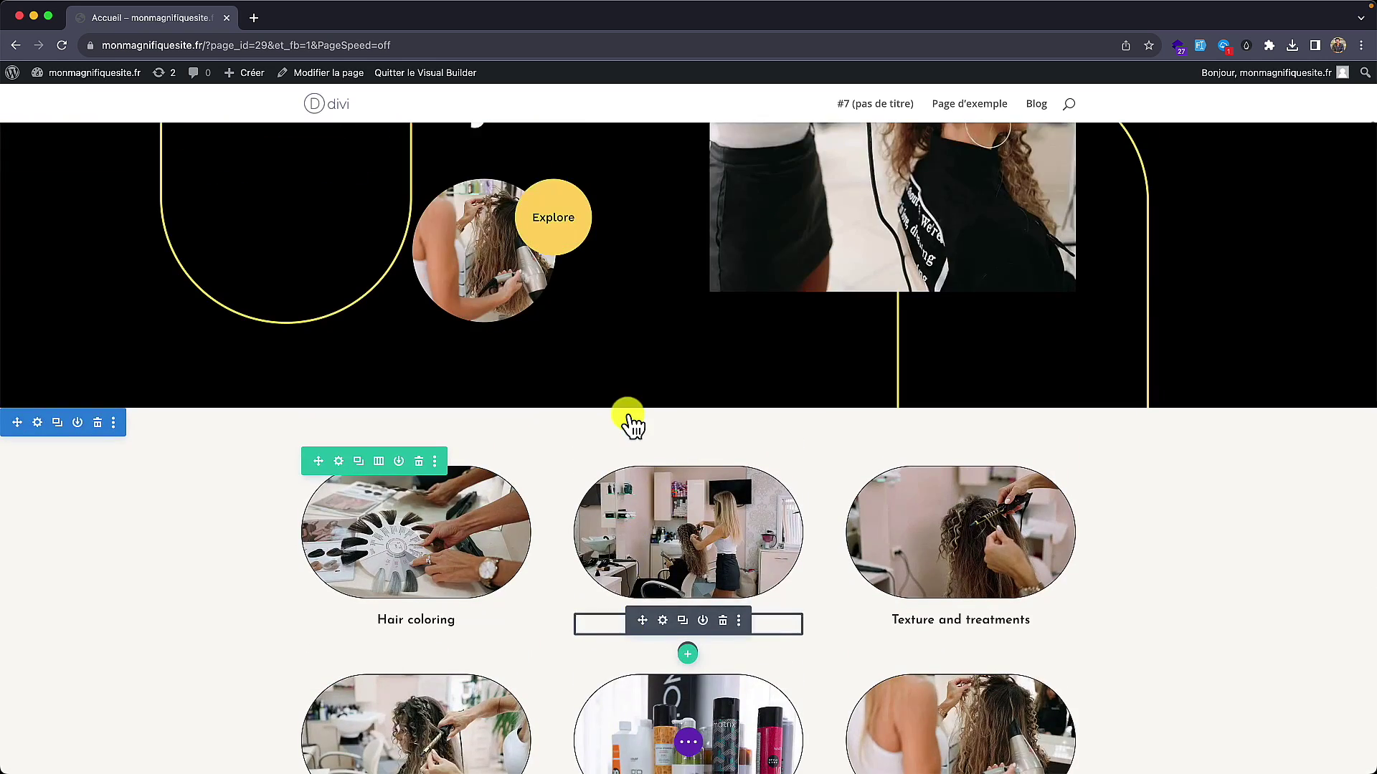
scroll(629, 422, "down", 2)
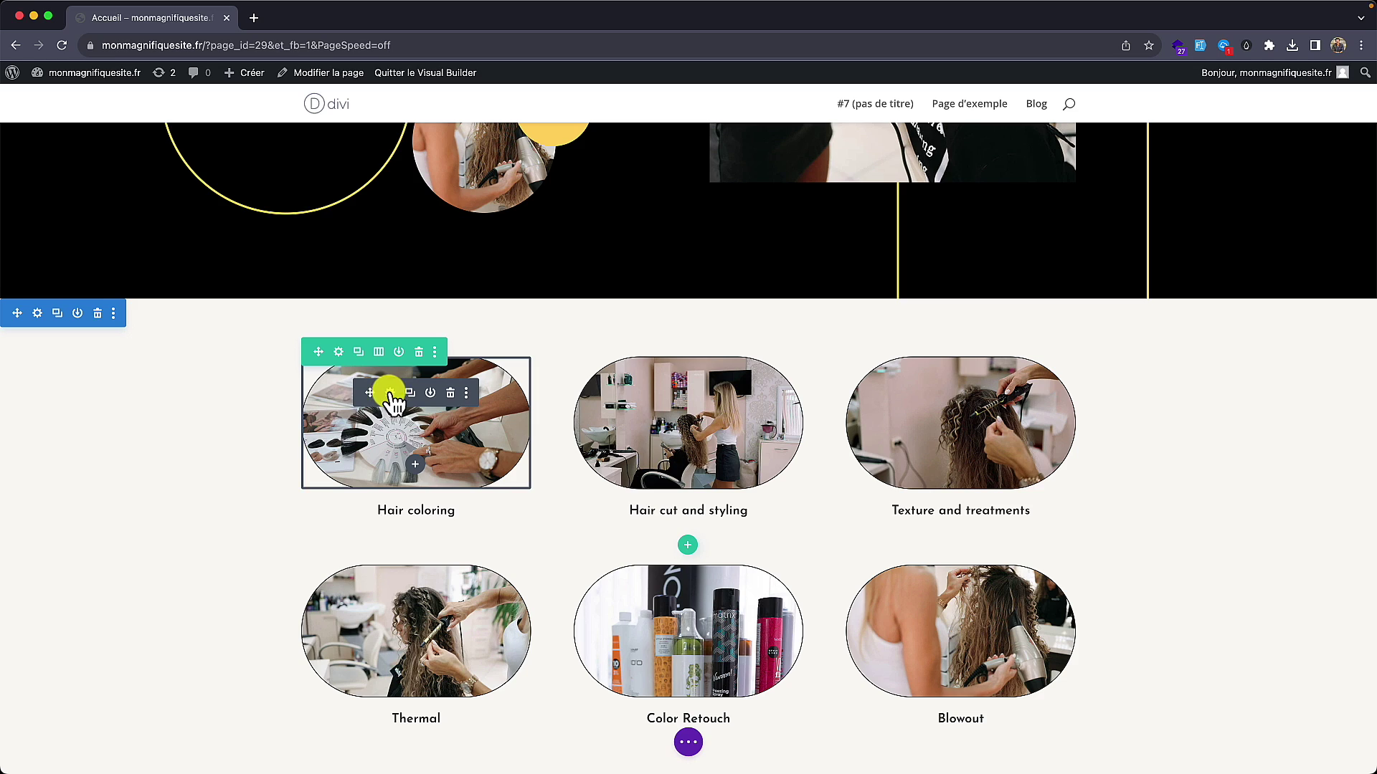
scroll(280, 329, "up", 6)
scroll(304, 341, "down", 4)
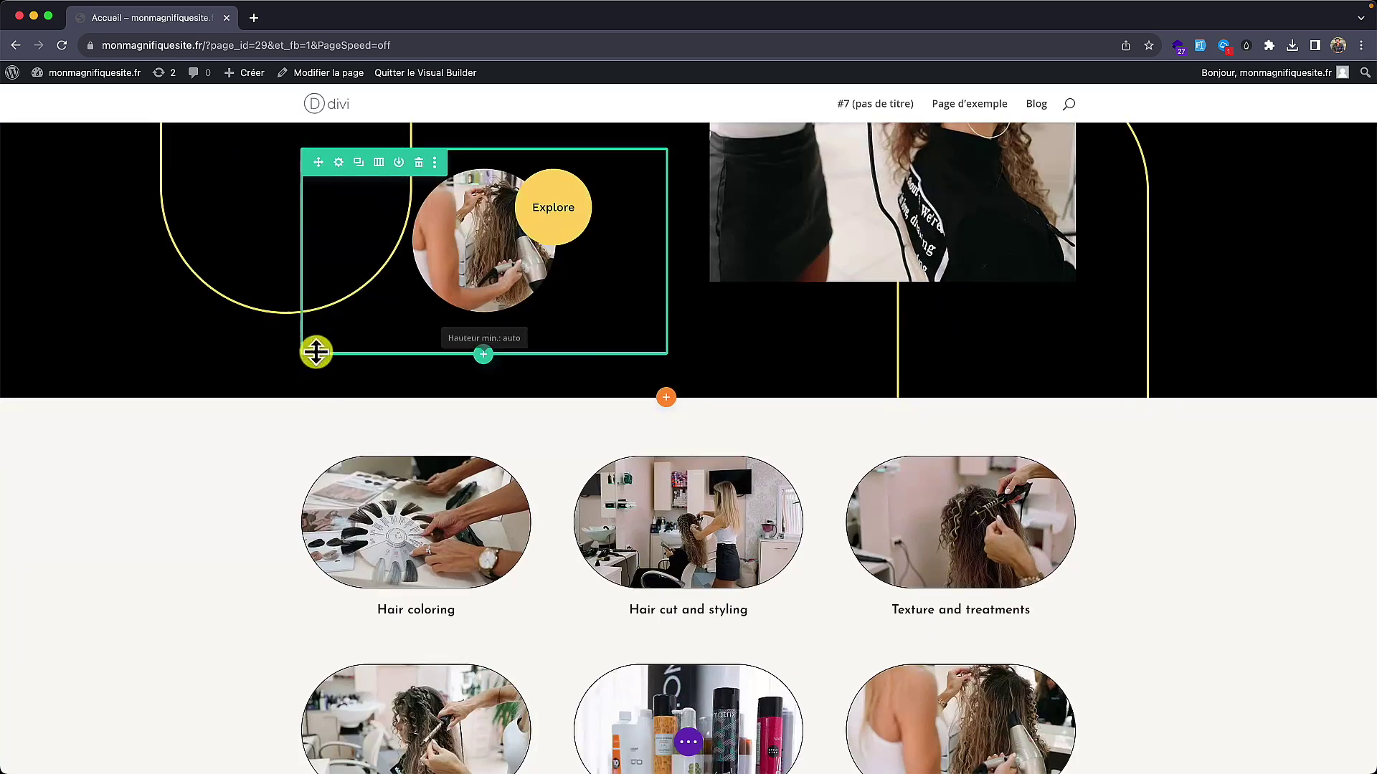
scroll(315, 351, "down", 3)
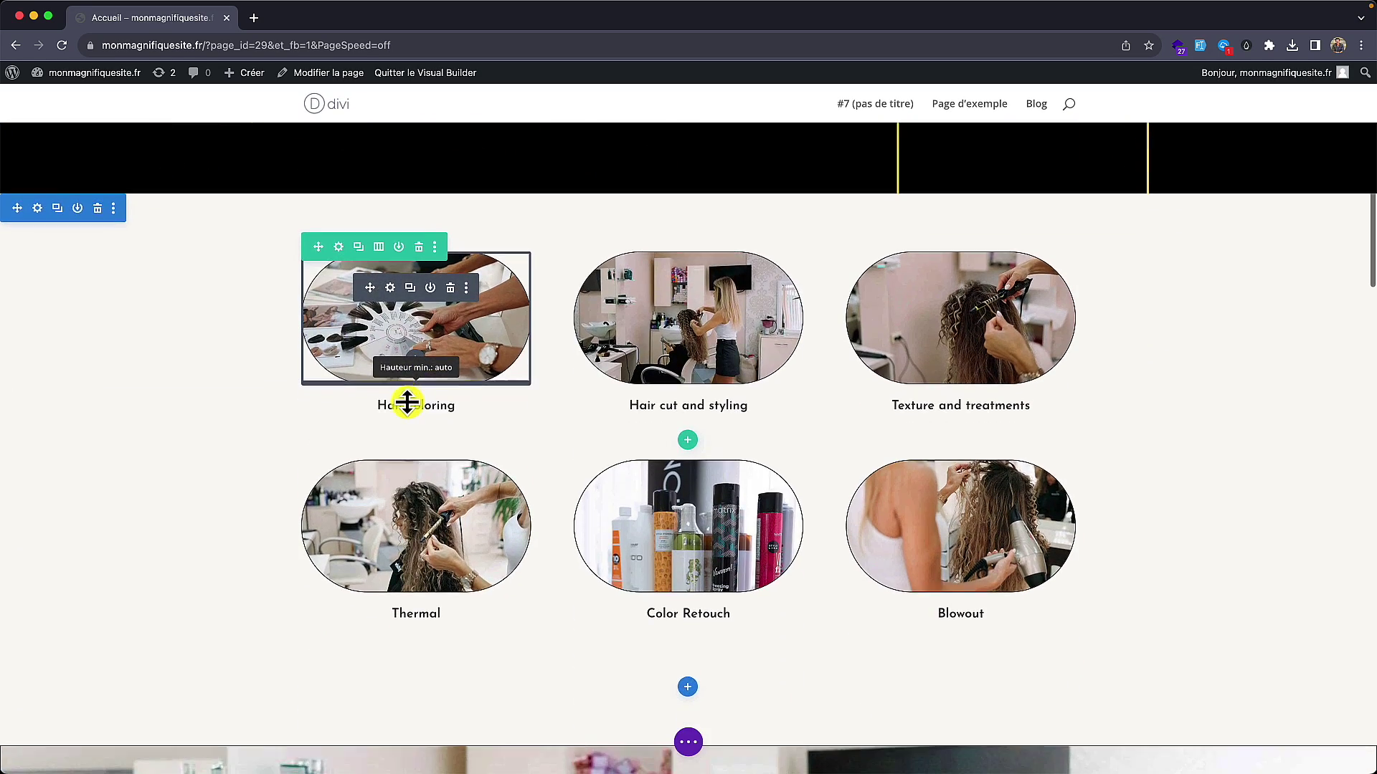
scroll(407, 402, "up", 3)
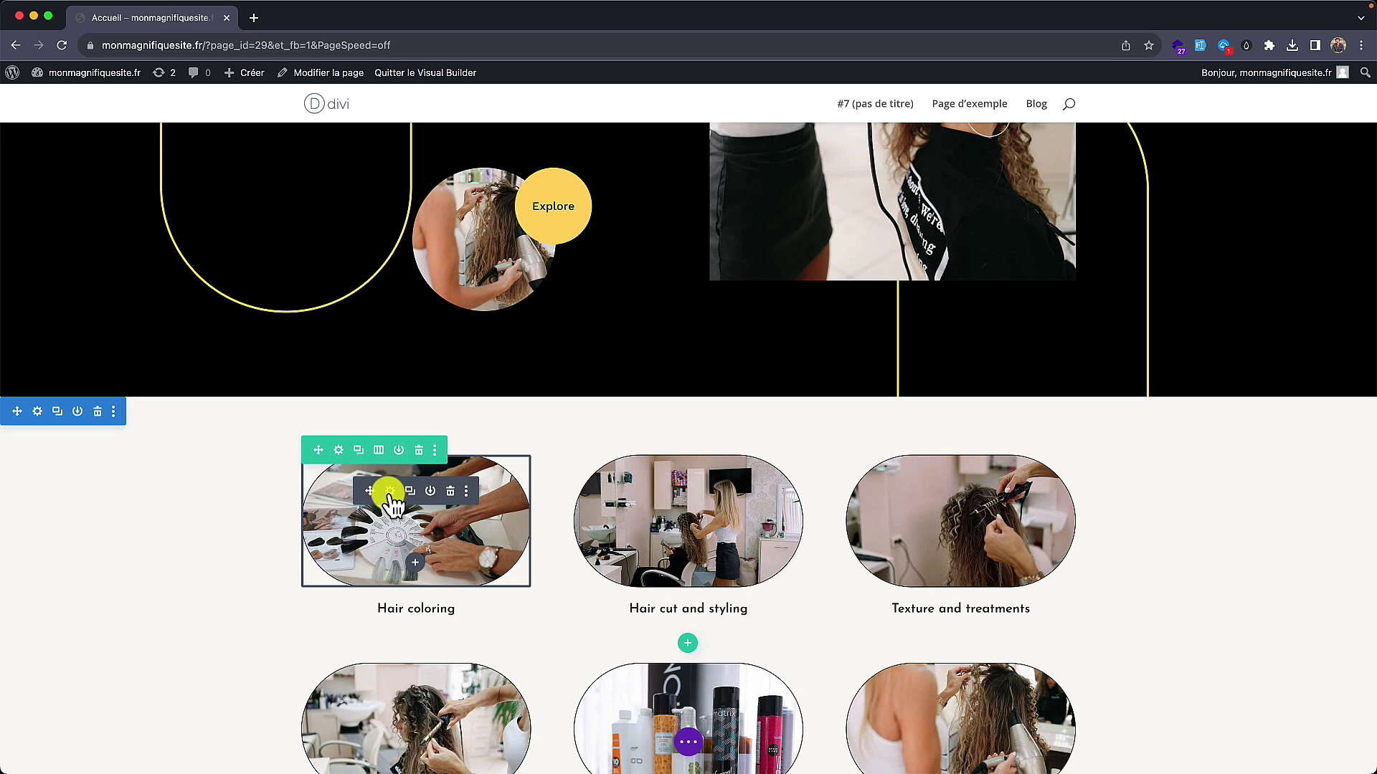
Step: Enable the "Fondu entrant et sortant" scroll effect on the Hair coloring image and save its settings
left_click(390, 491)
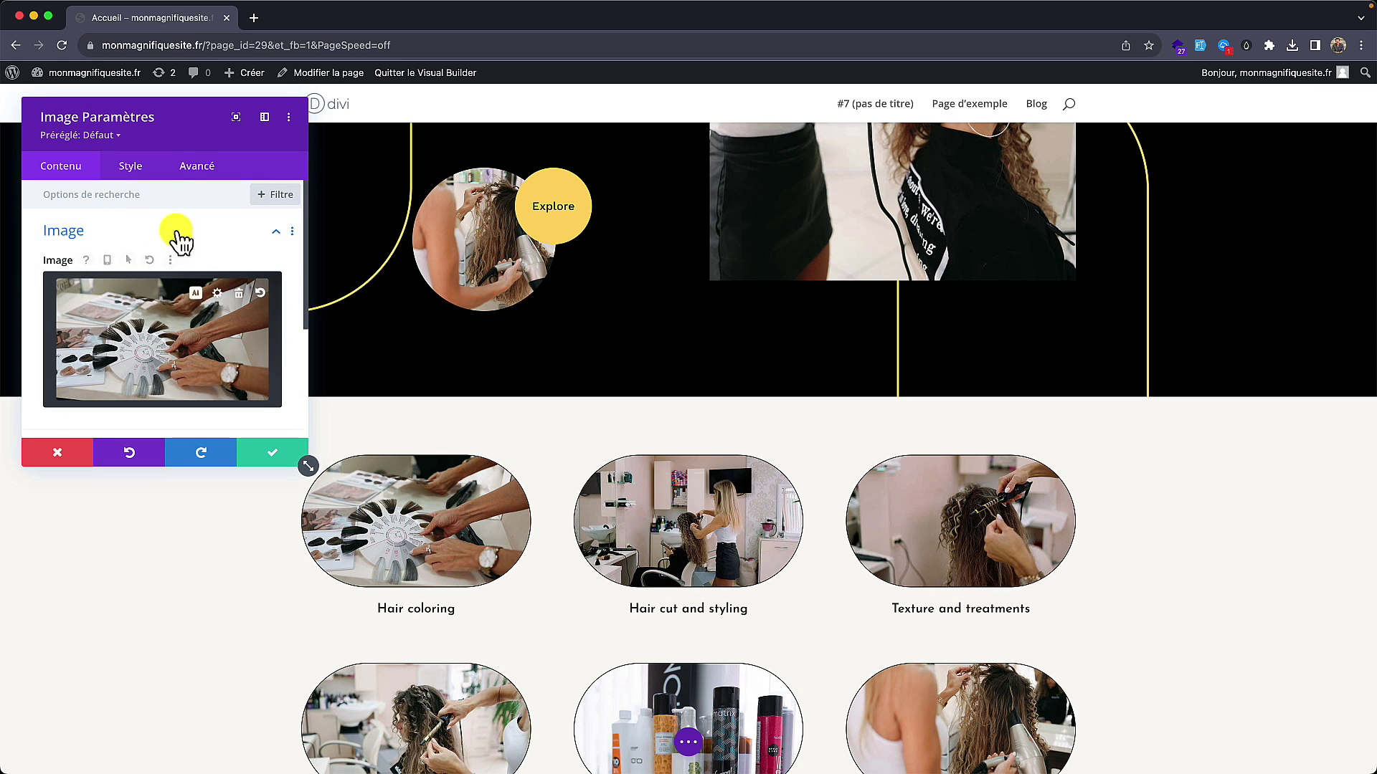
left_click(199, 168)
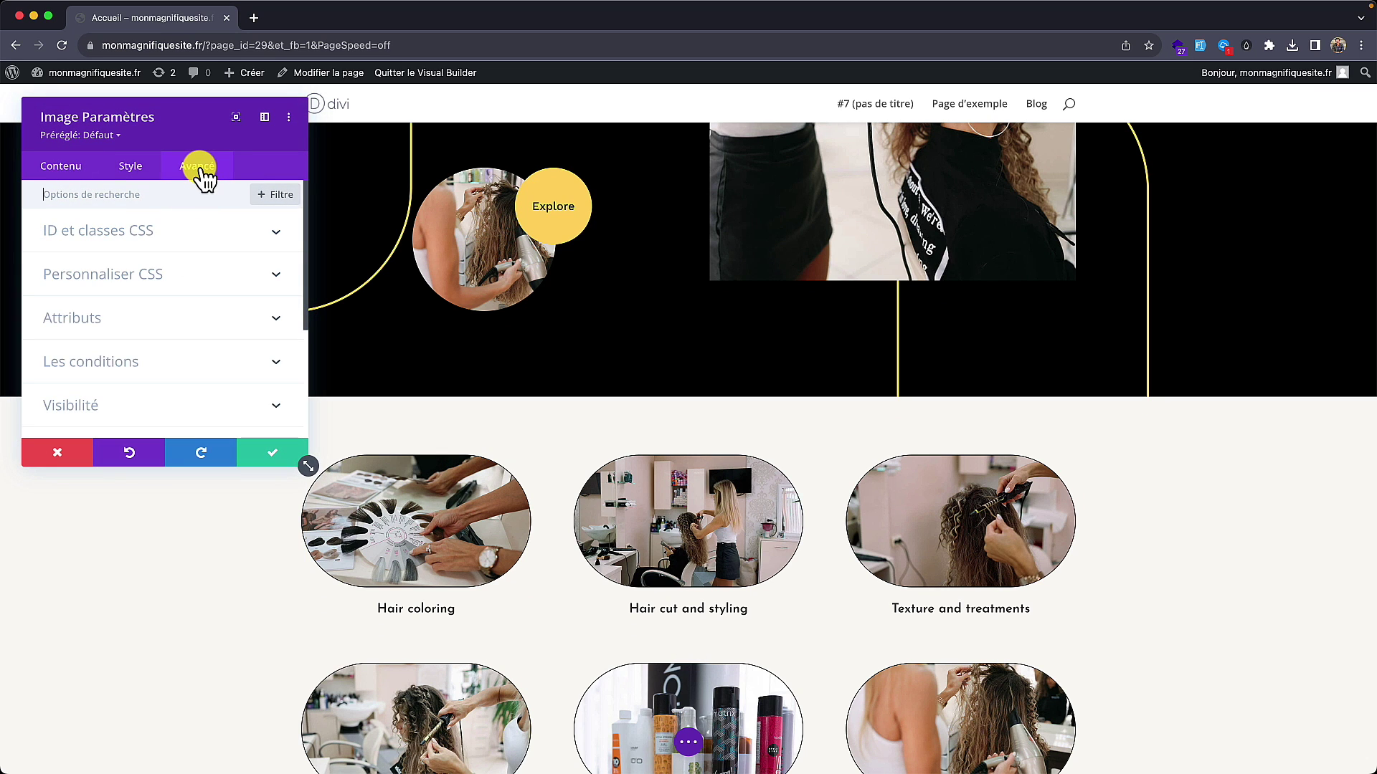
left_click_drag(298, 463, 705, 633)
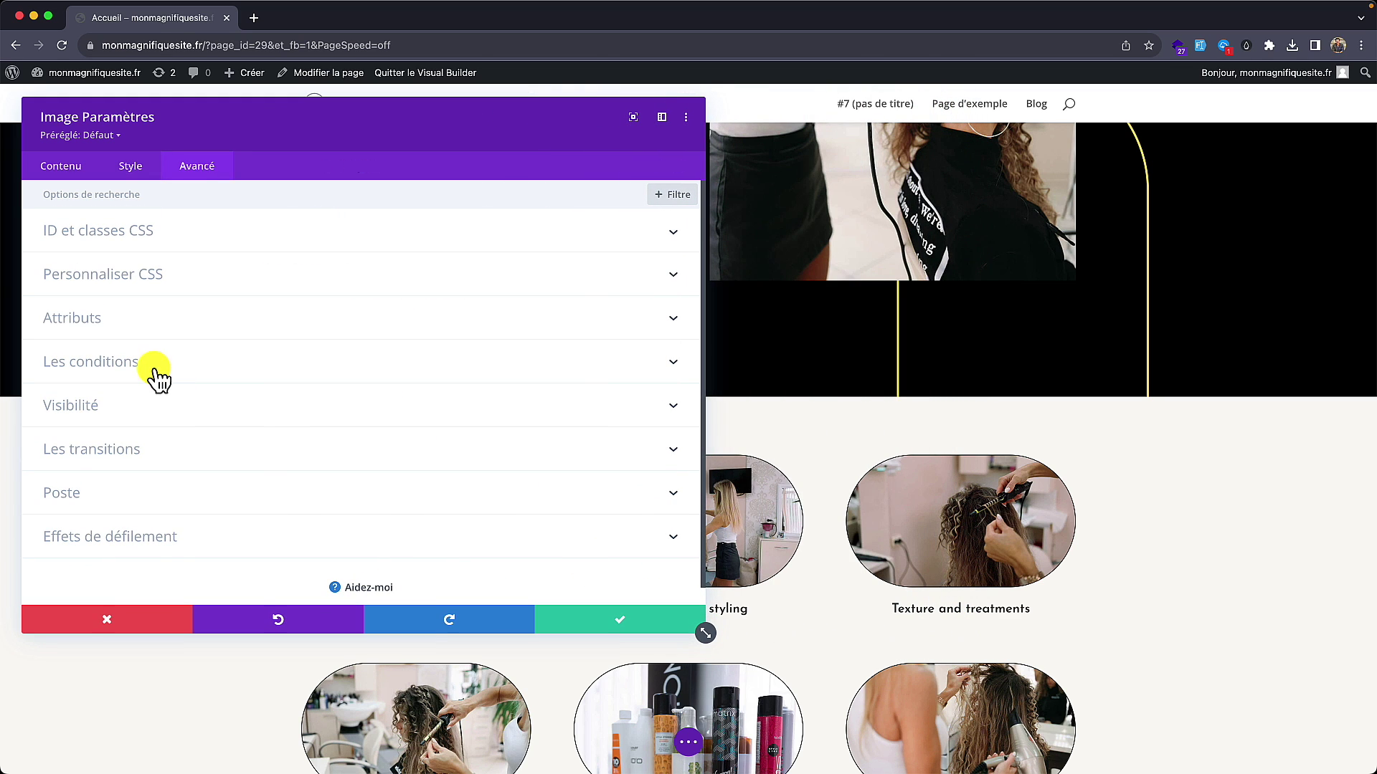
left_click(157, 541)
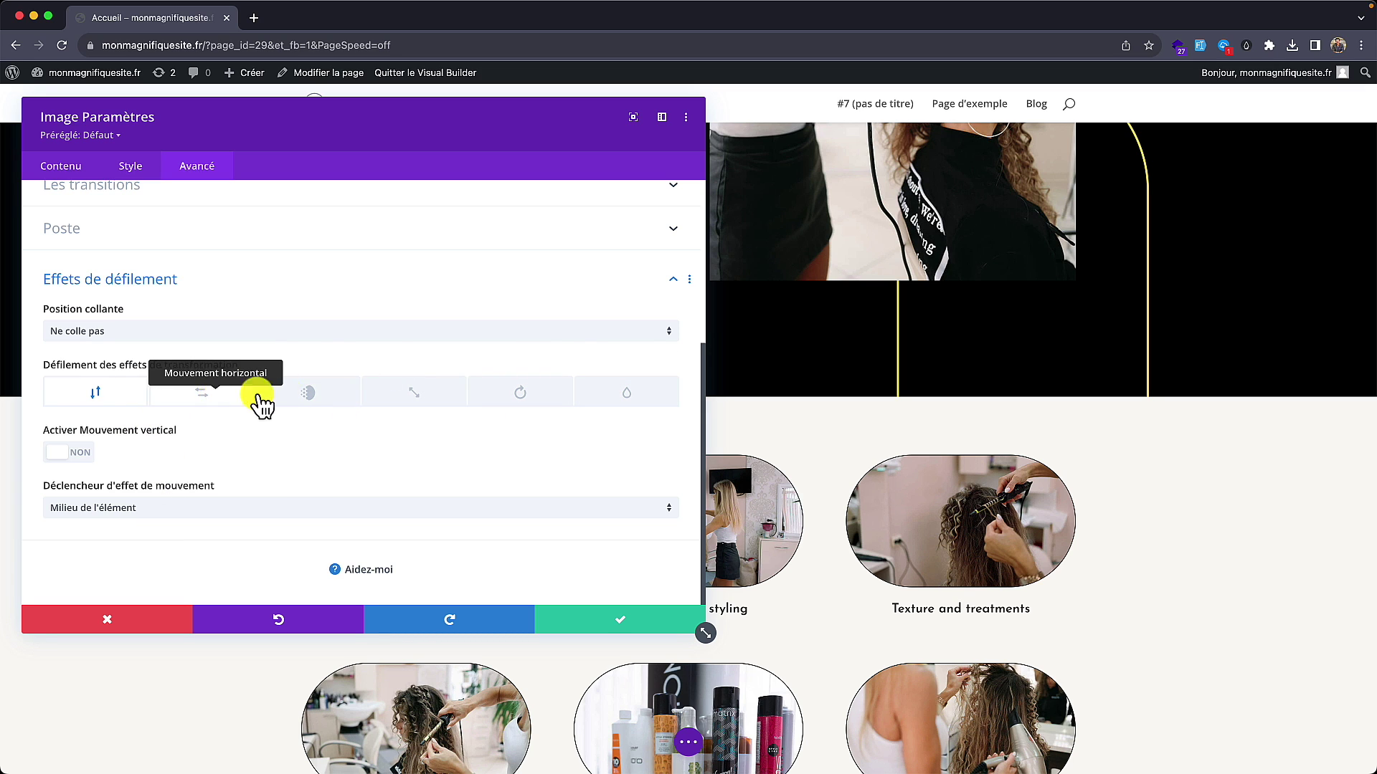
left_click(306, 400)
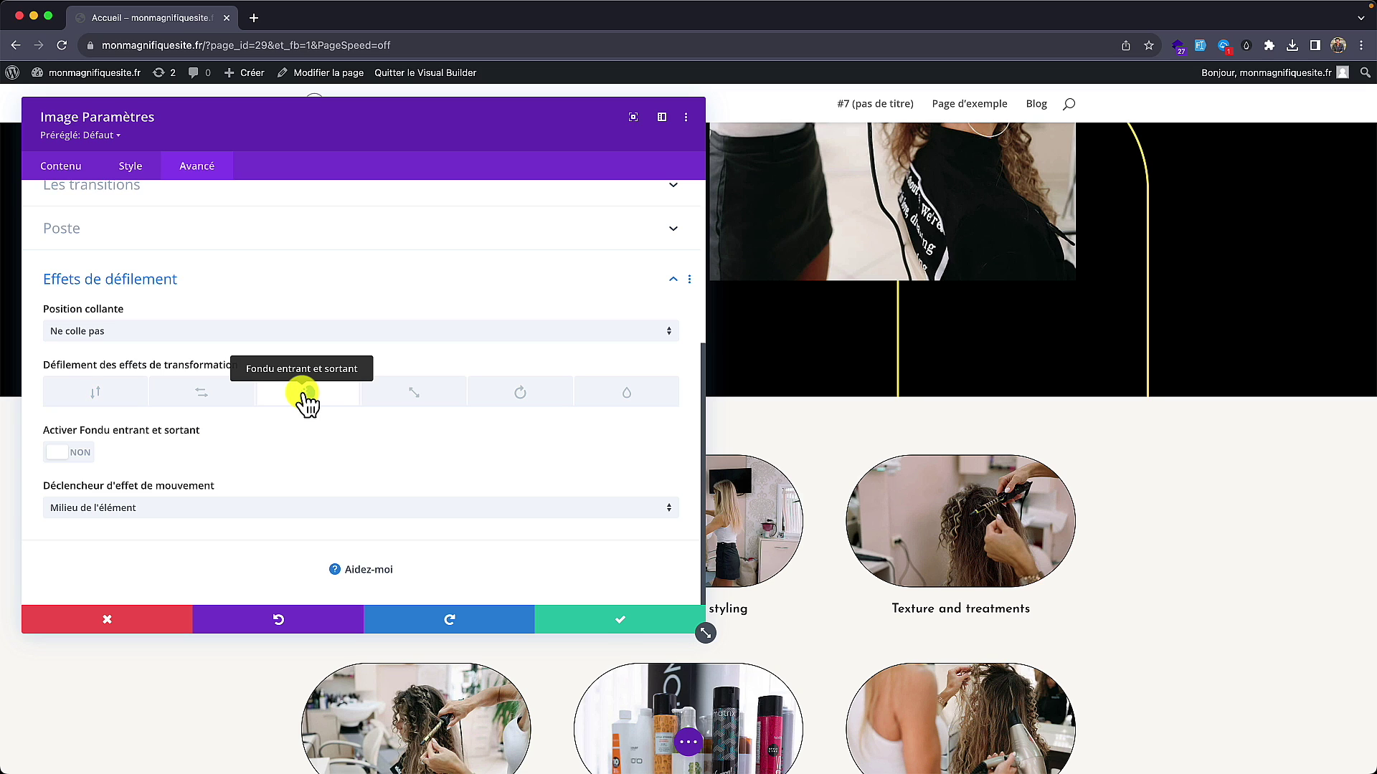
left_click(60, 454)
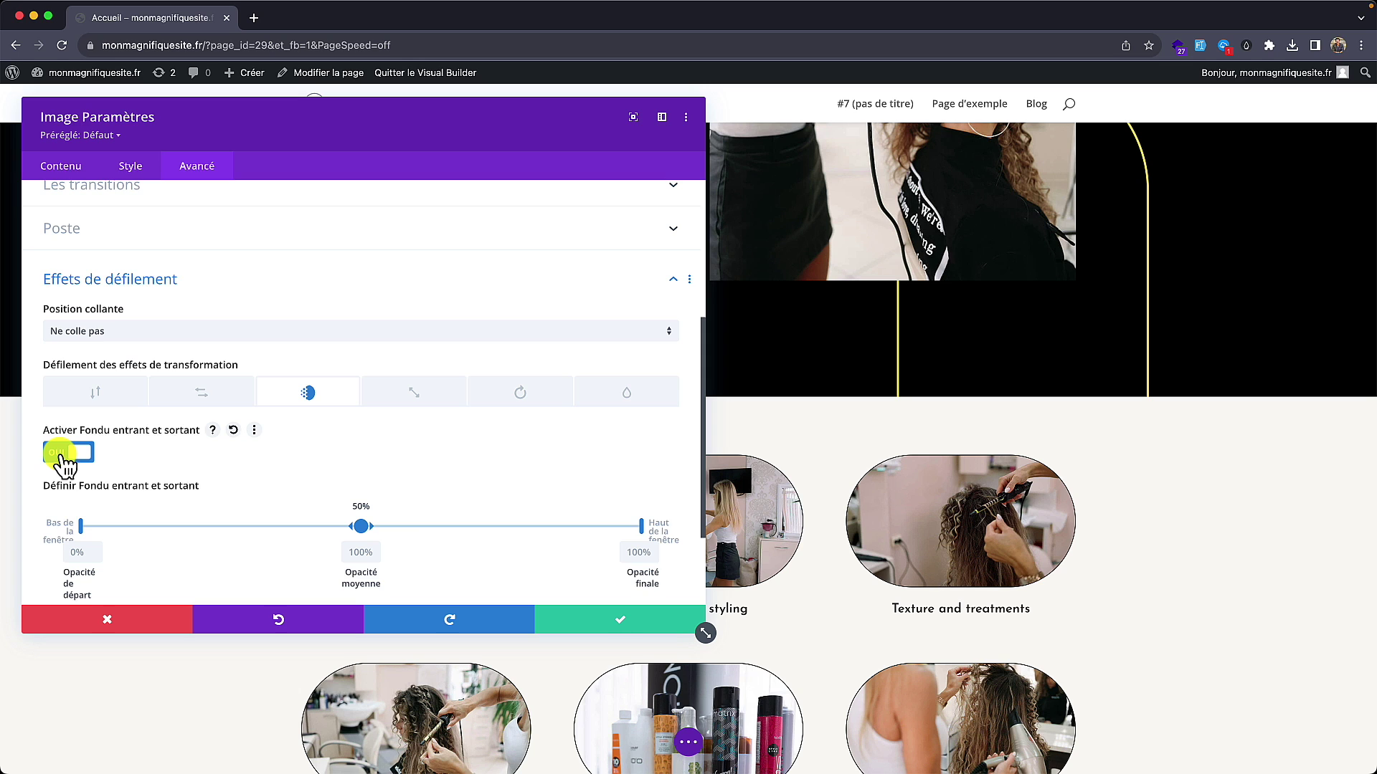
scroll(404, 533, "down", 3)
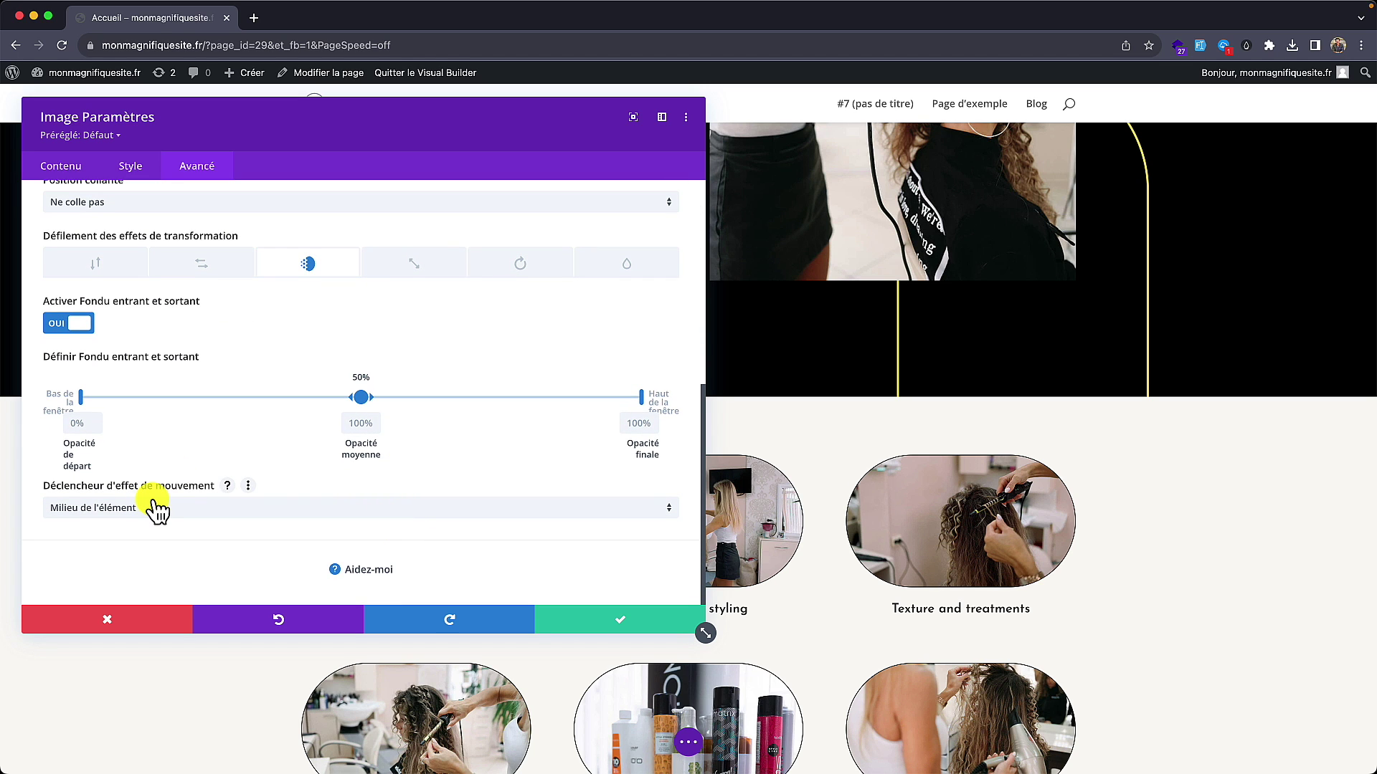
left_click(636, 624)
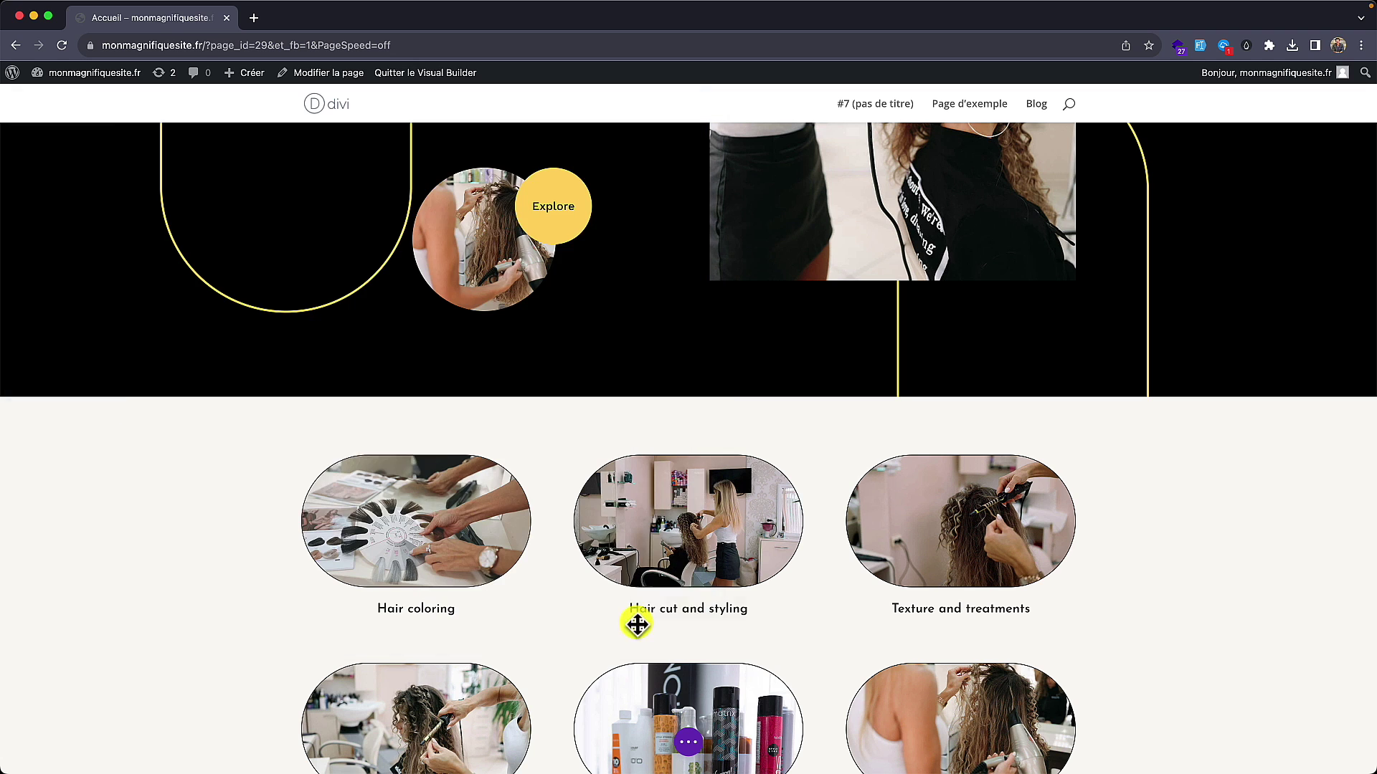
Step: Check how the Hair coloring image fades as the page moves between the hero and services sections
scroll(601, 592, "up", 3)
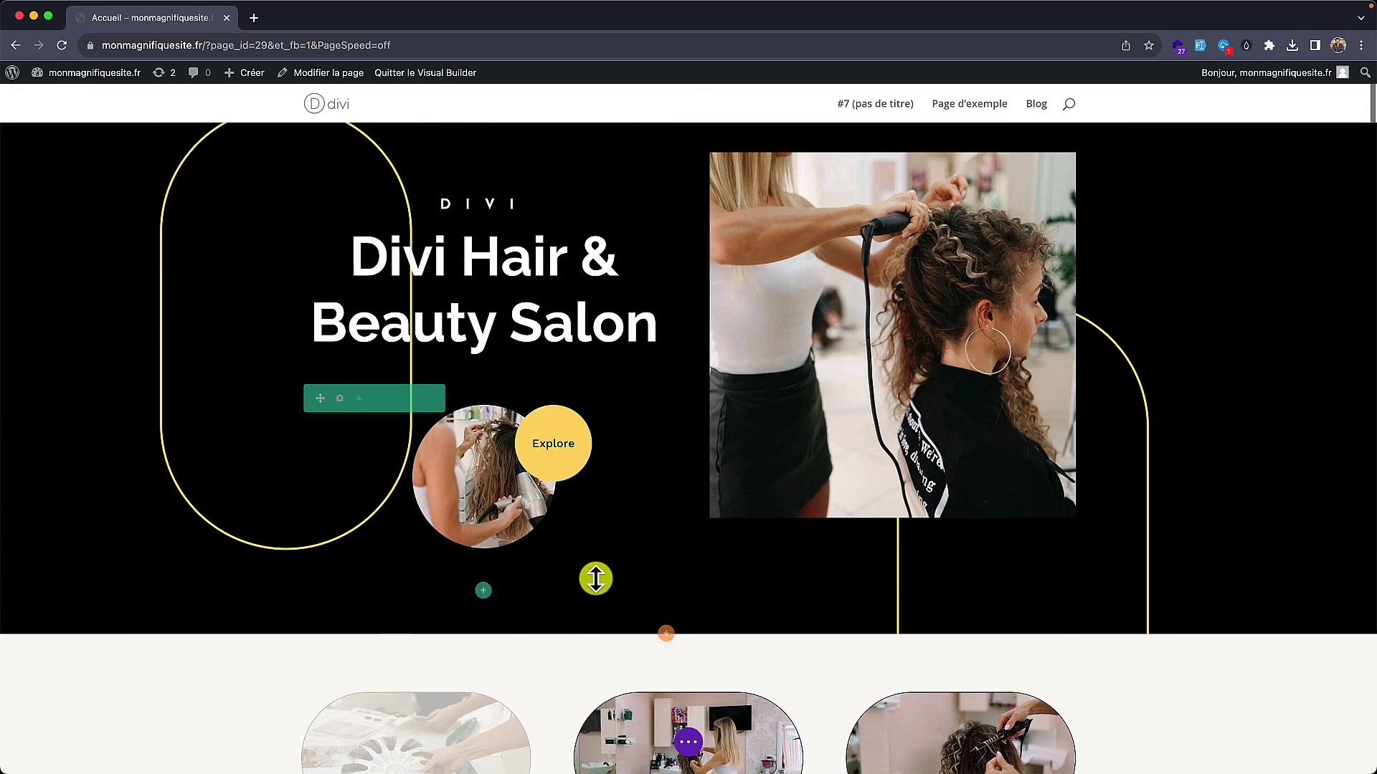
scroll(596, 578, "up", 1)
scroll(366, 709, "down", 1)
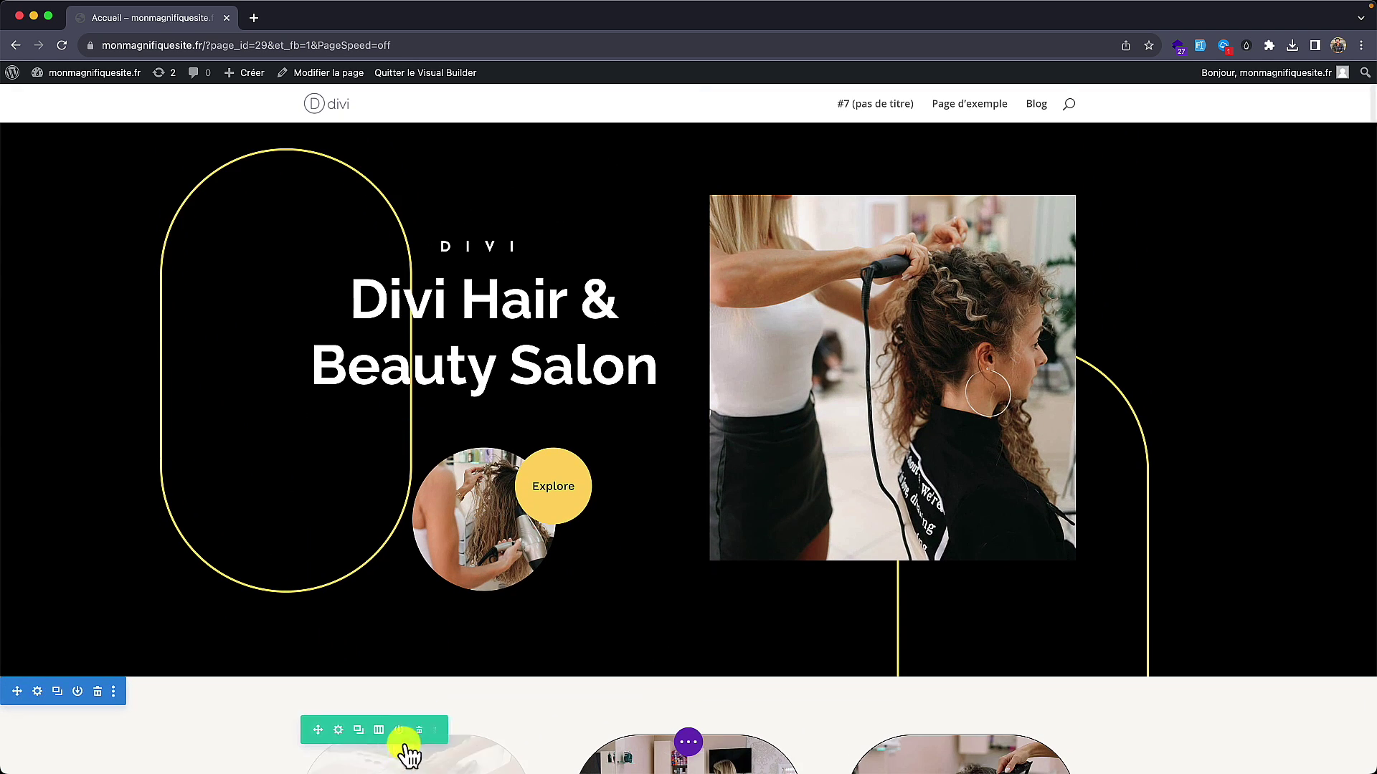
scroll(143, 537, "down", 1)
scroll(135, 534, "down", 5)
scroll(136, 534, "down", 1)
scroll(136, 534, "up", 3)
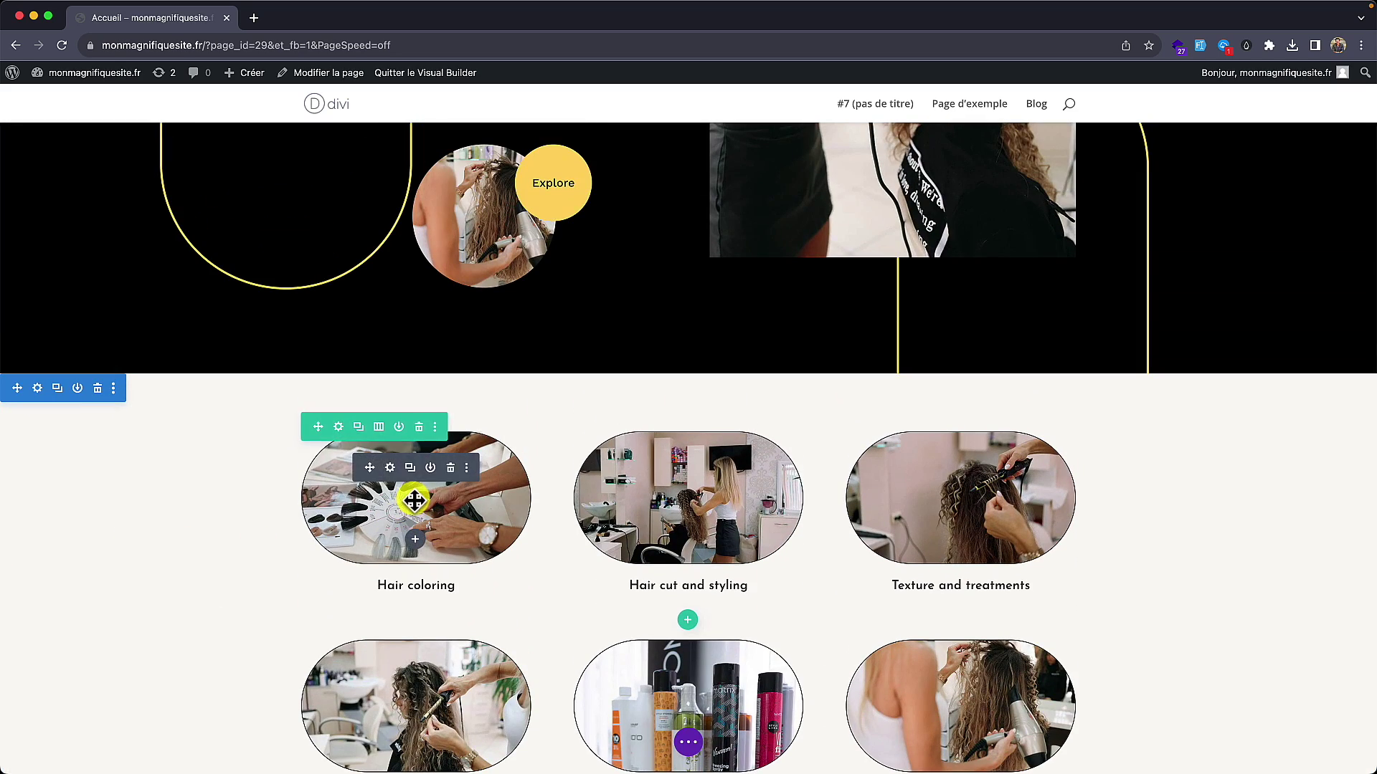
Step: Add the "Mouvement horizontal" scroll effect to the Hair coloring image and save its settings
left_click(398, 469)
left_click(197, 169)
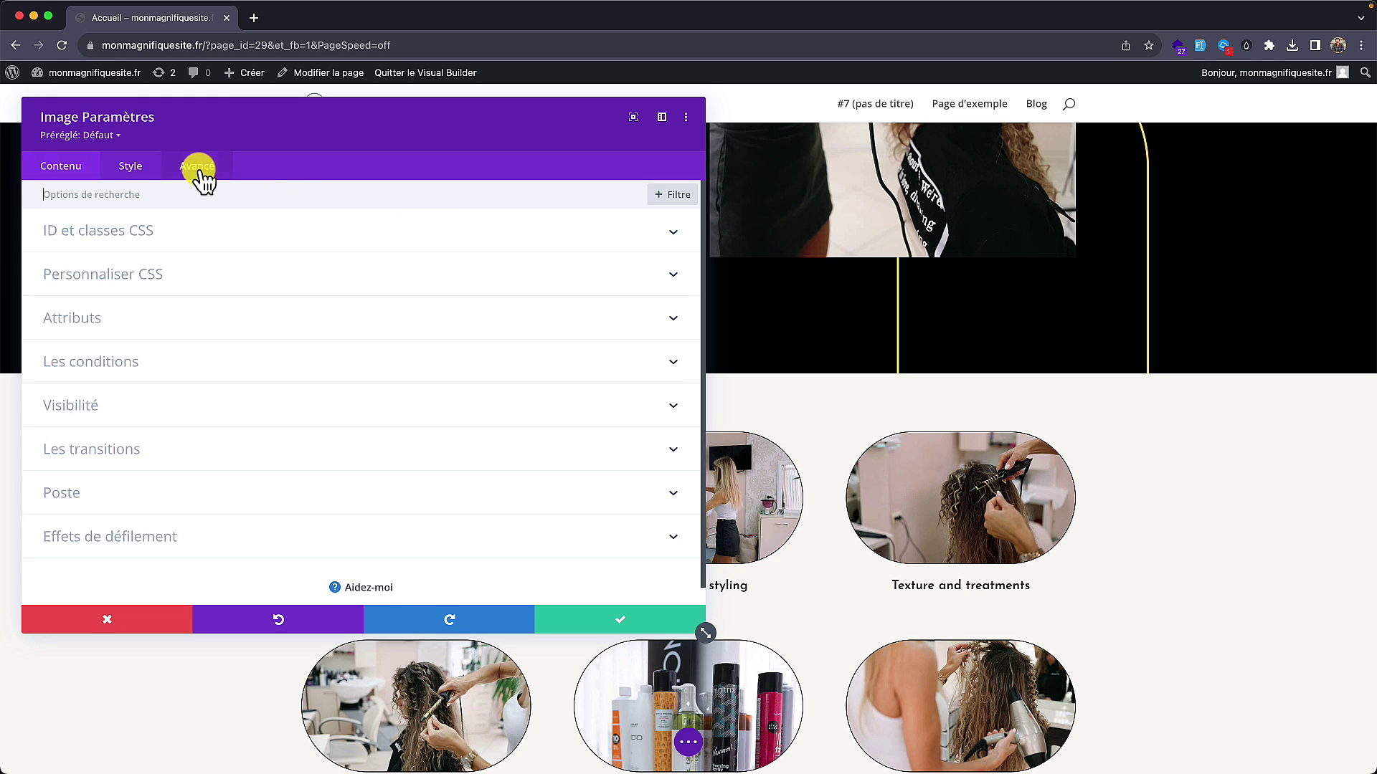
left_click(136, 548)
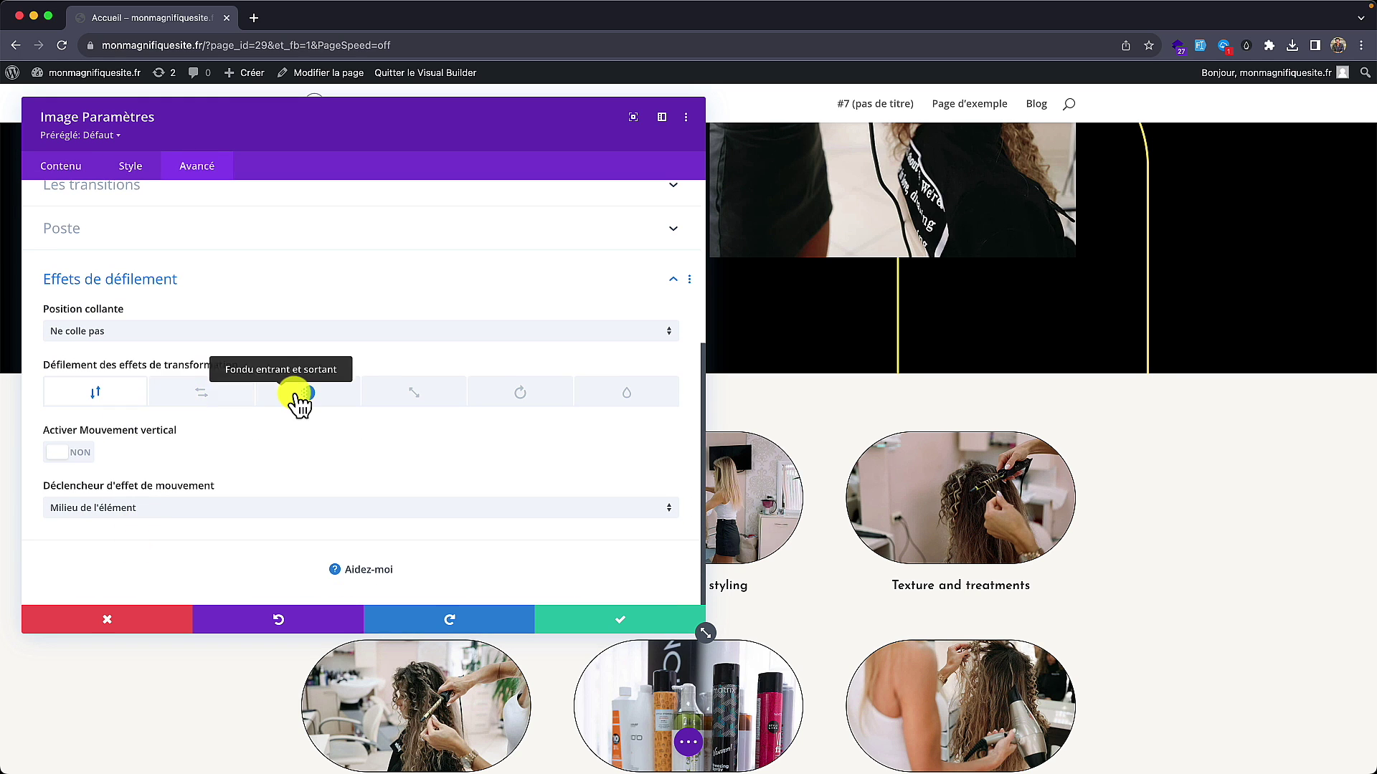
left_click(306, 394)
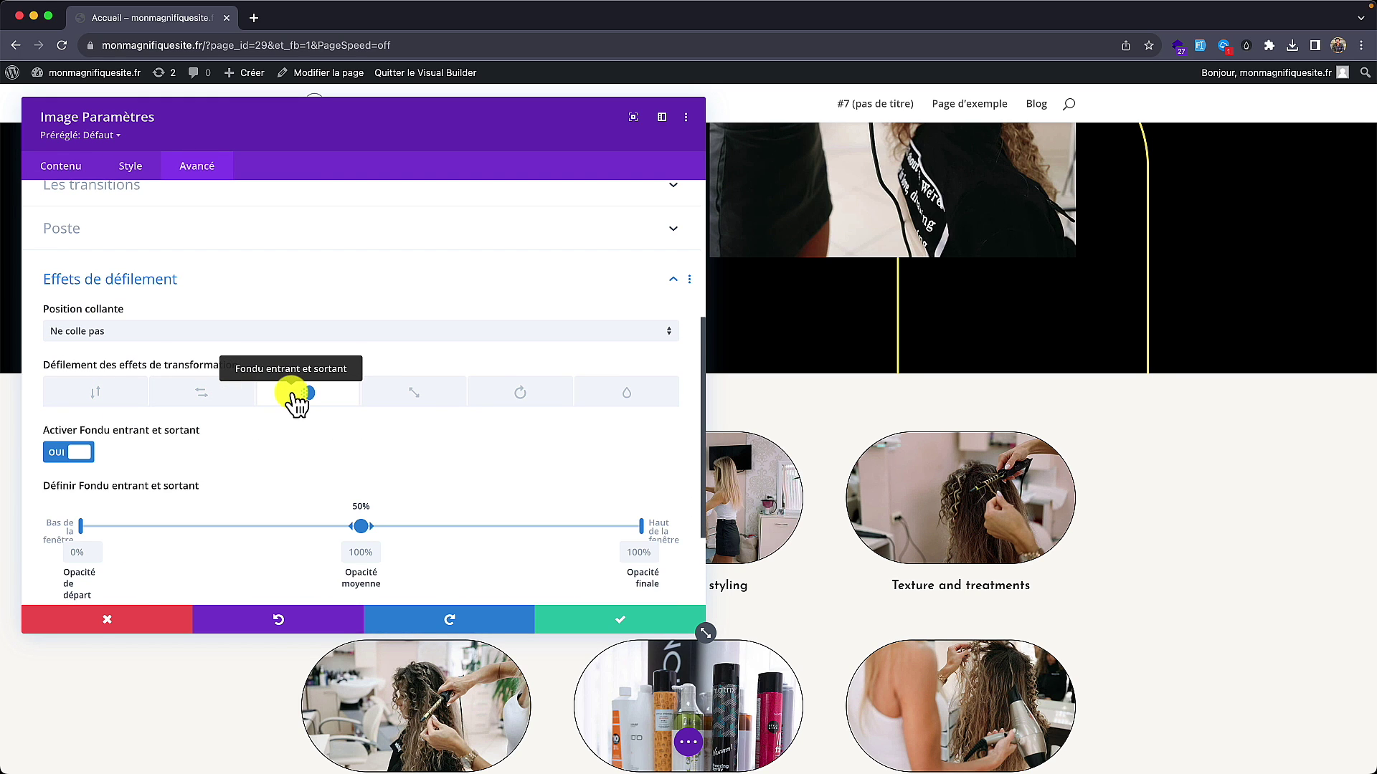
left_click(228, 398)
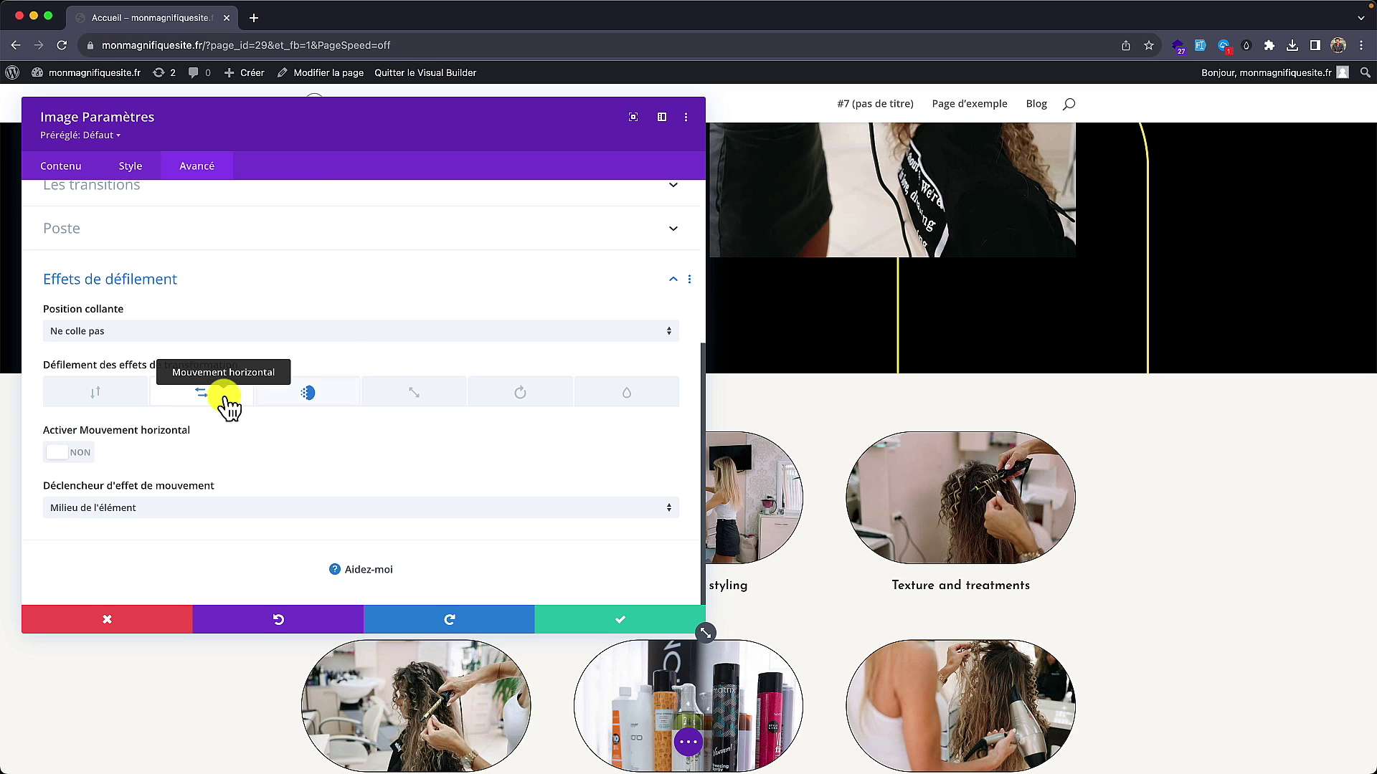
left_click(76, 454)
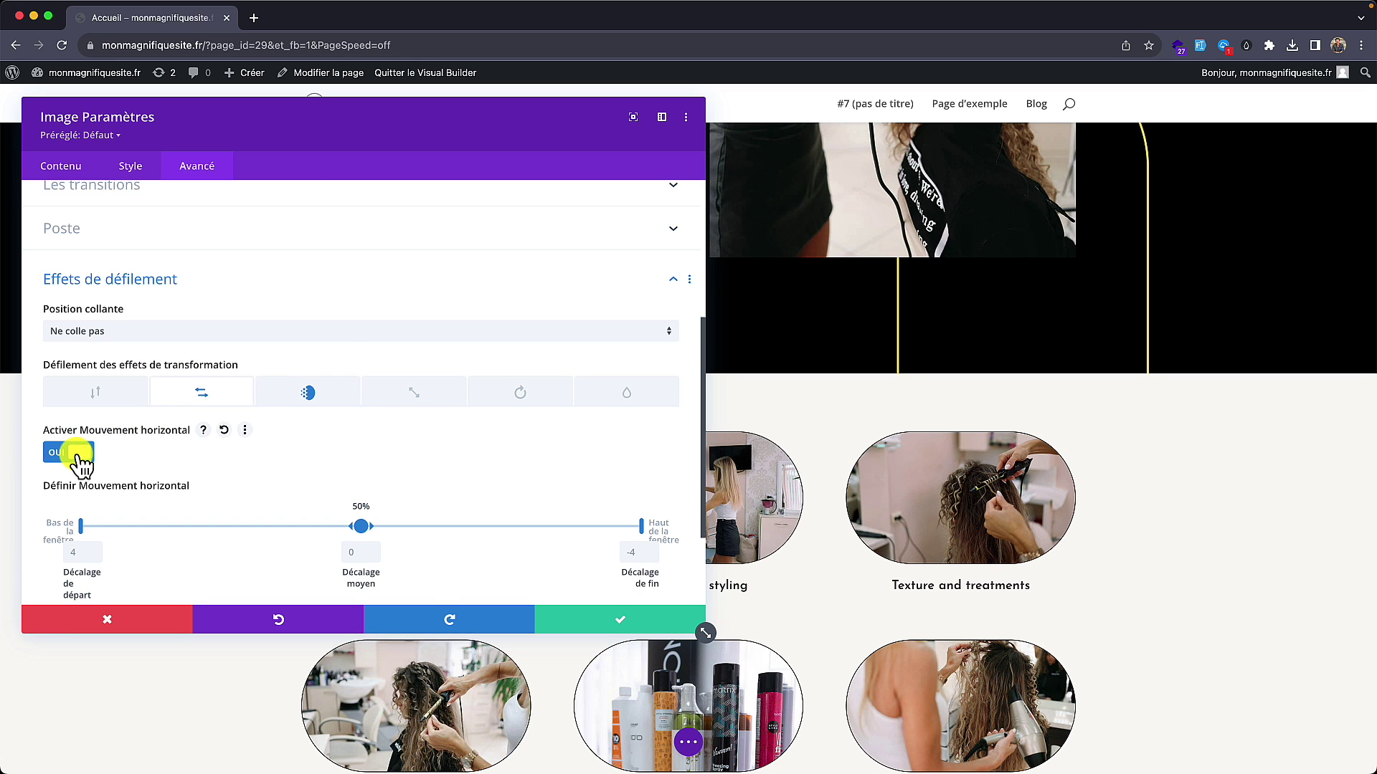
scroll(128, 465, "down", 2)
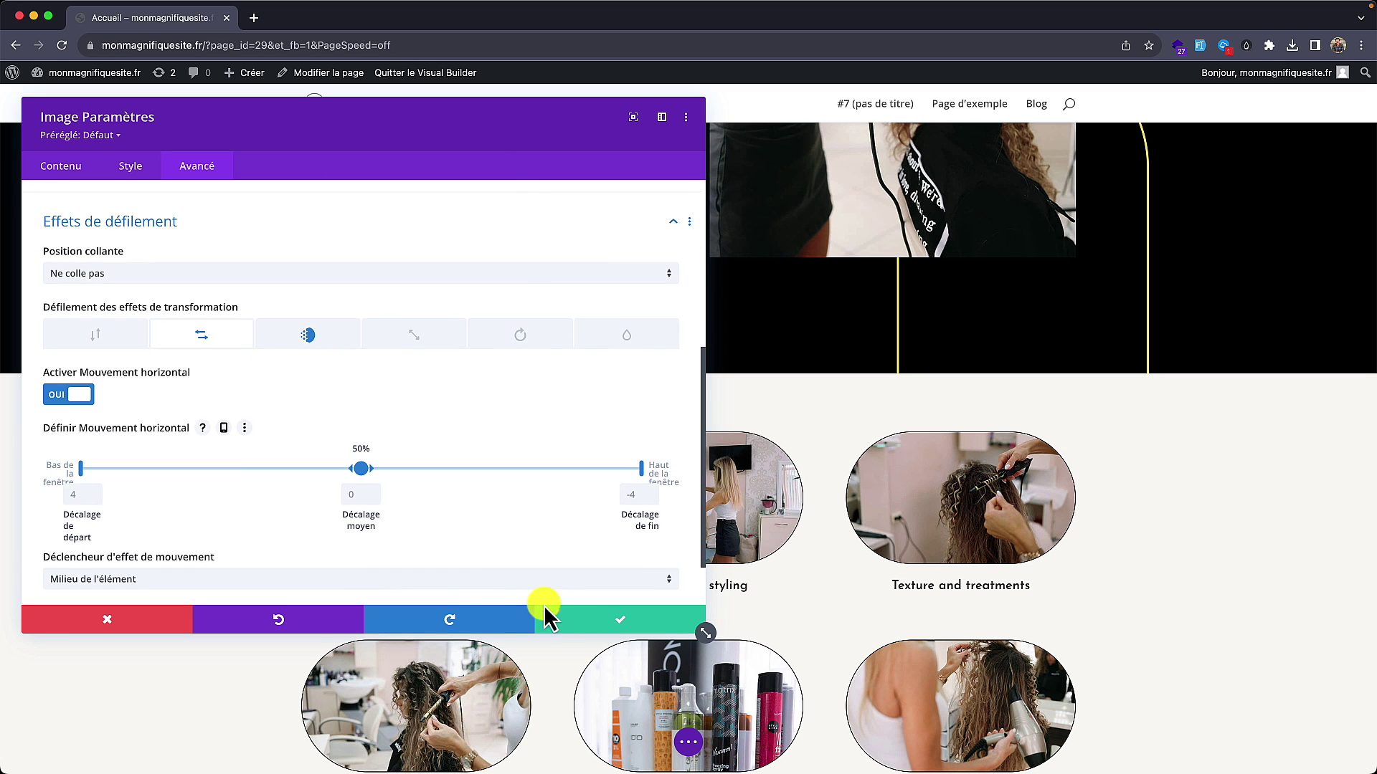
left_click(592, 619)
Step: Check the Hair coloring image's horizontal movement while moving from the hero section past the services section
scroll(83, 403, "up", 5)
scroll(104, 406, "down", 3)
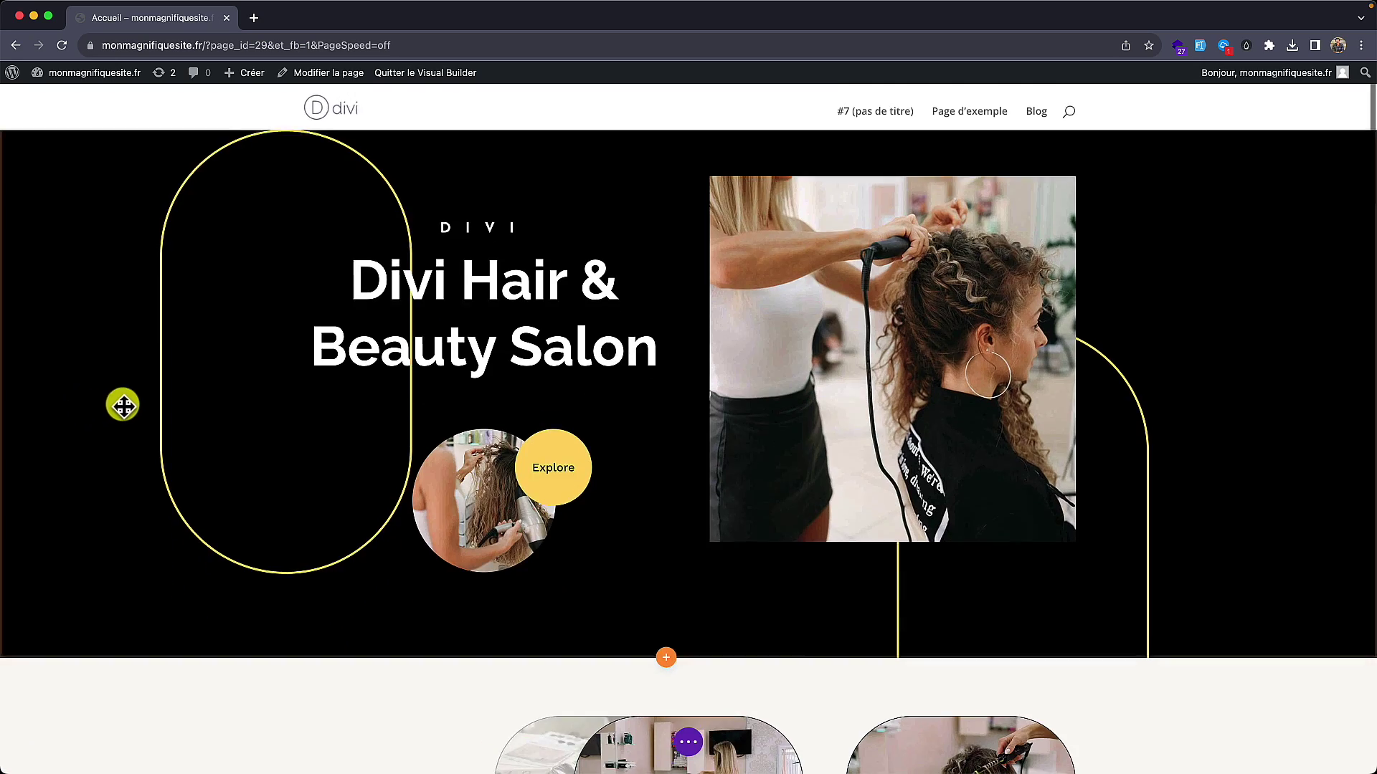
scroll(209, 406, "down", 5)
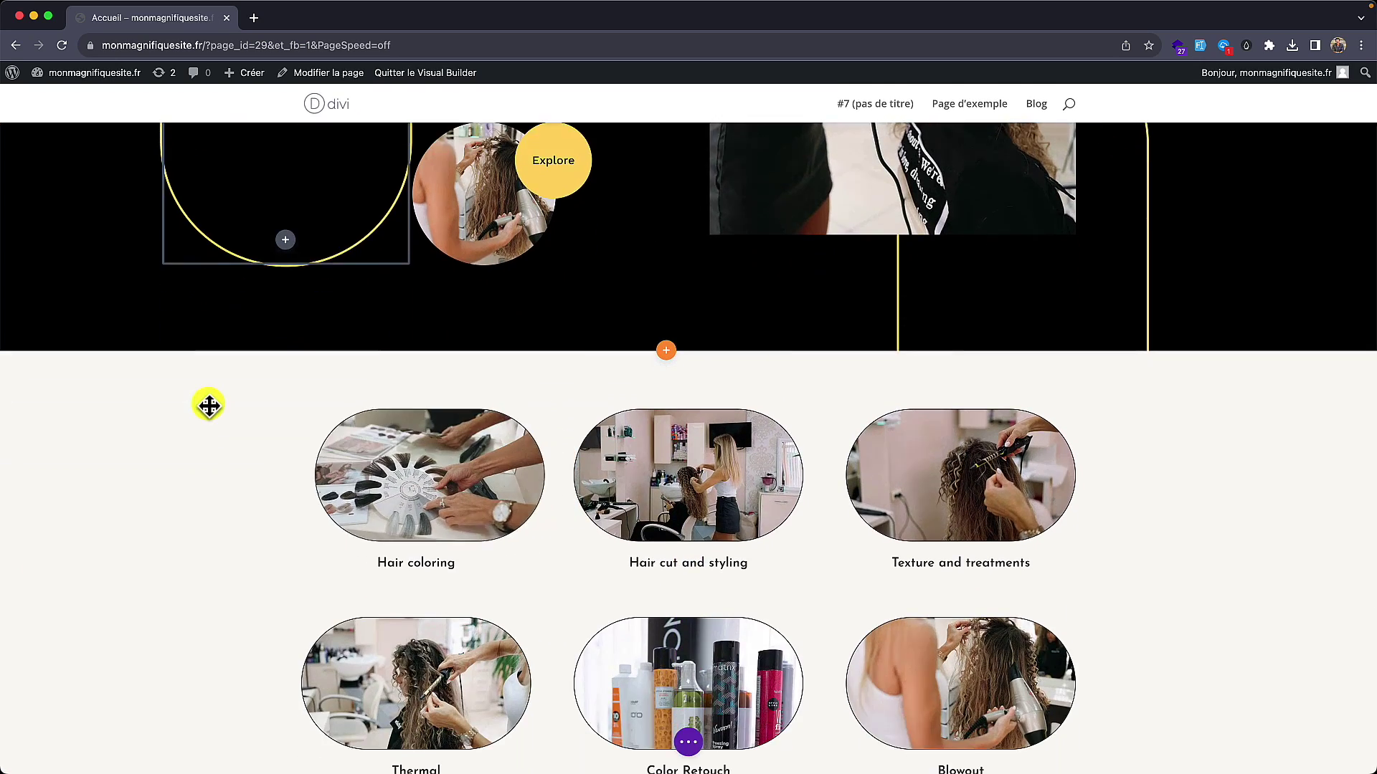
scroll(209, 406, "down", 5)
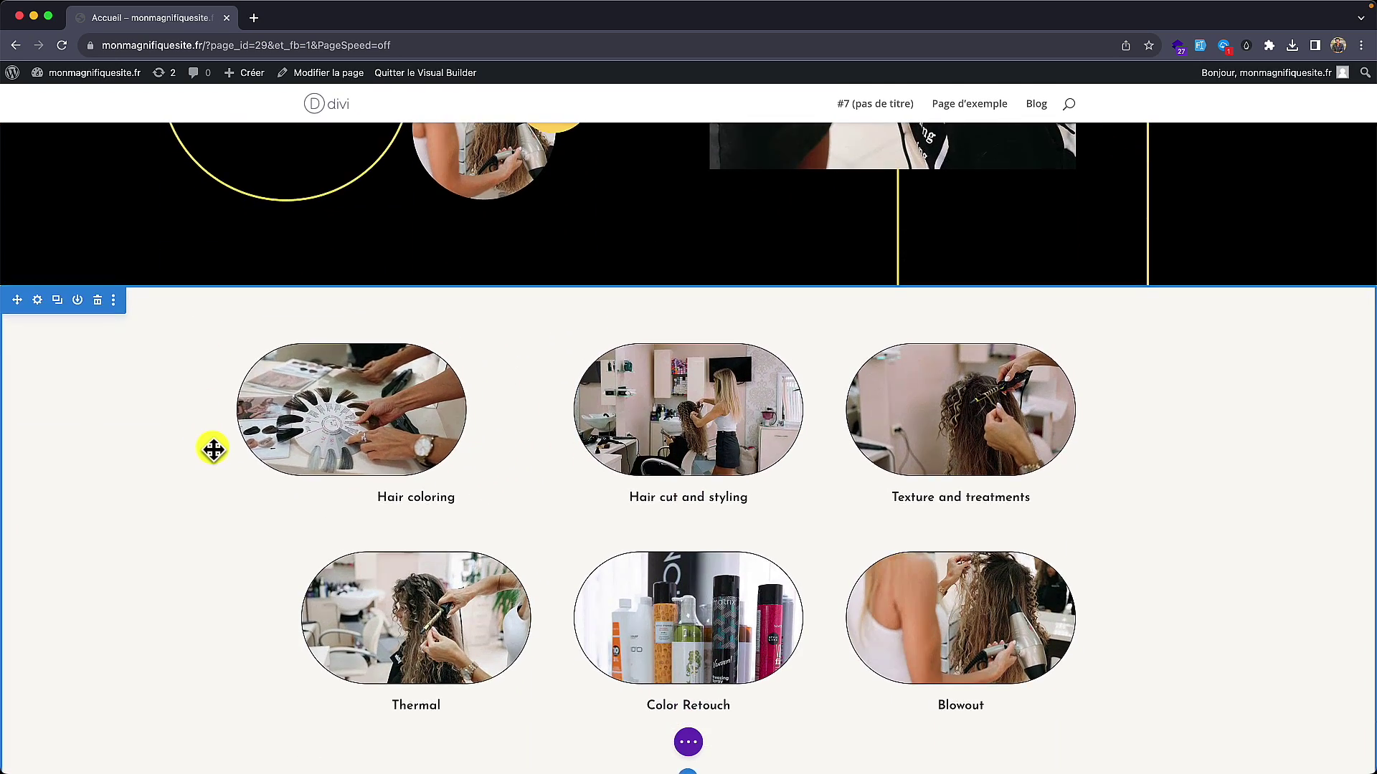
scroll(225, 443, "down", 7)
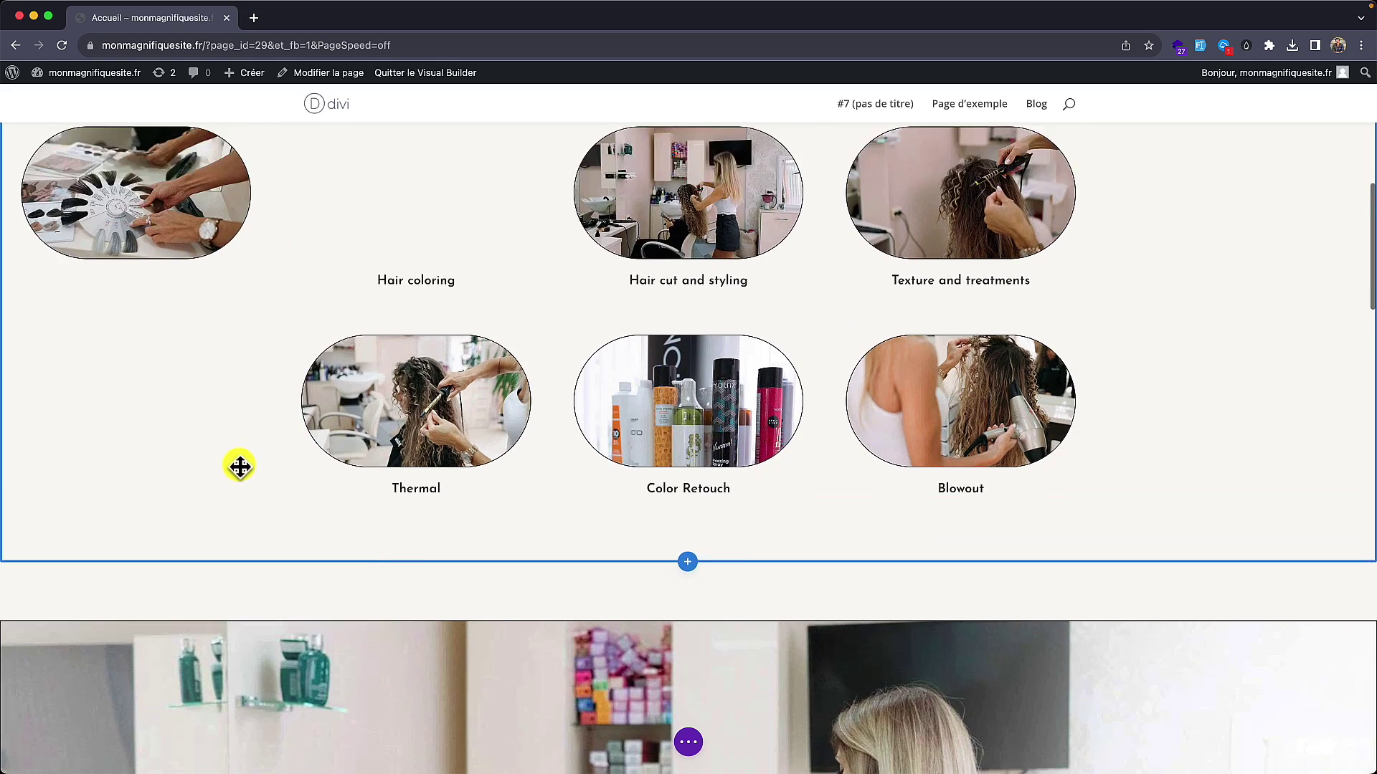
Step: Examine again how the Hair coloring image slides sideways relative to its title around the services grid
scroll(237, 483, "up", 3)
scroll(277, 516, "up", 3)
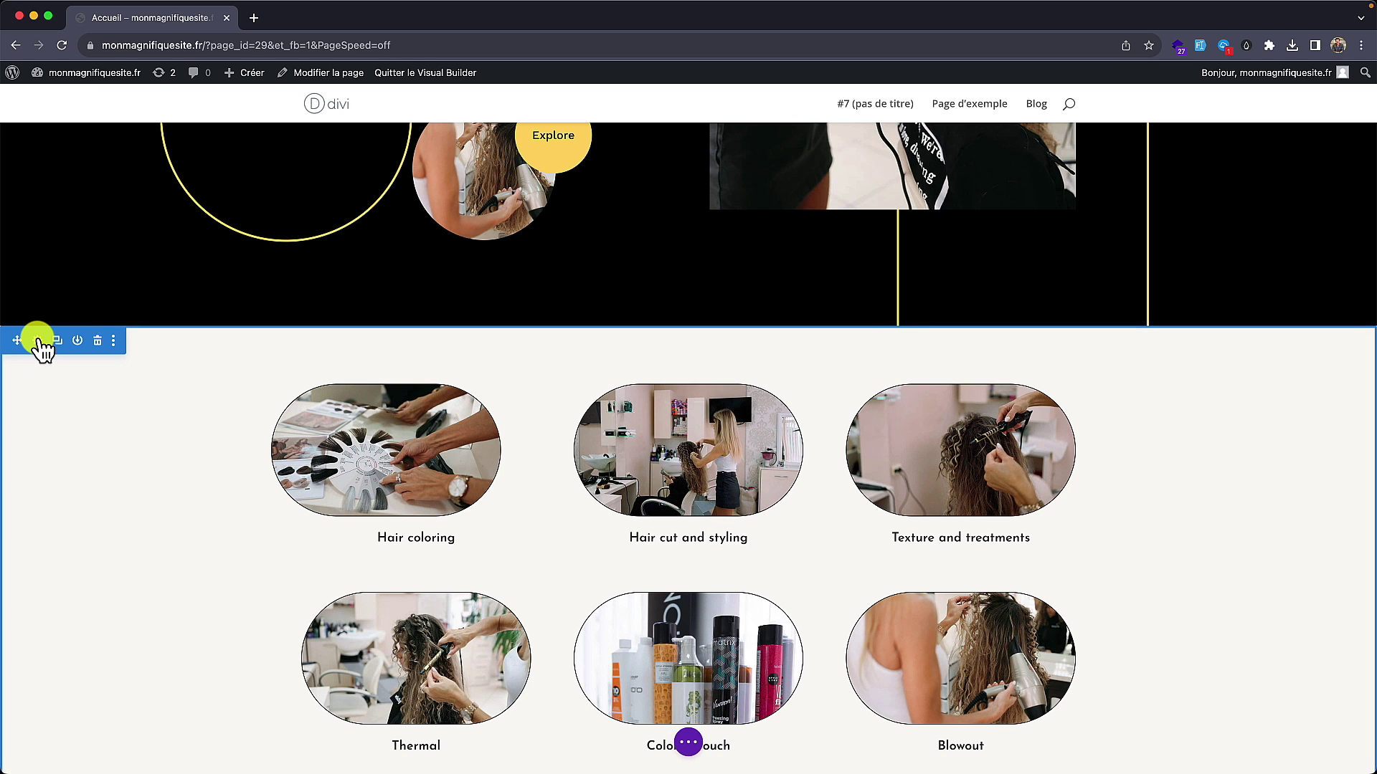
scroll(219, 566, "down", 3)
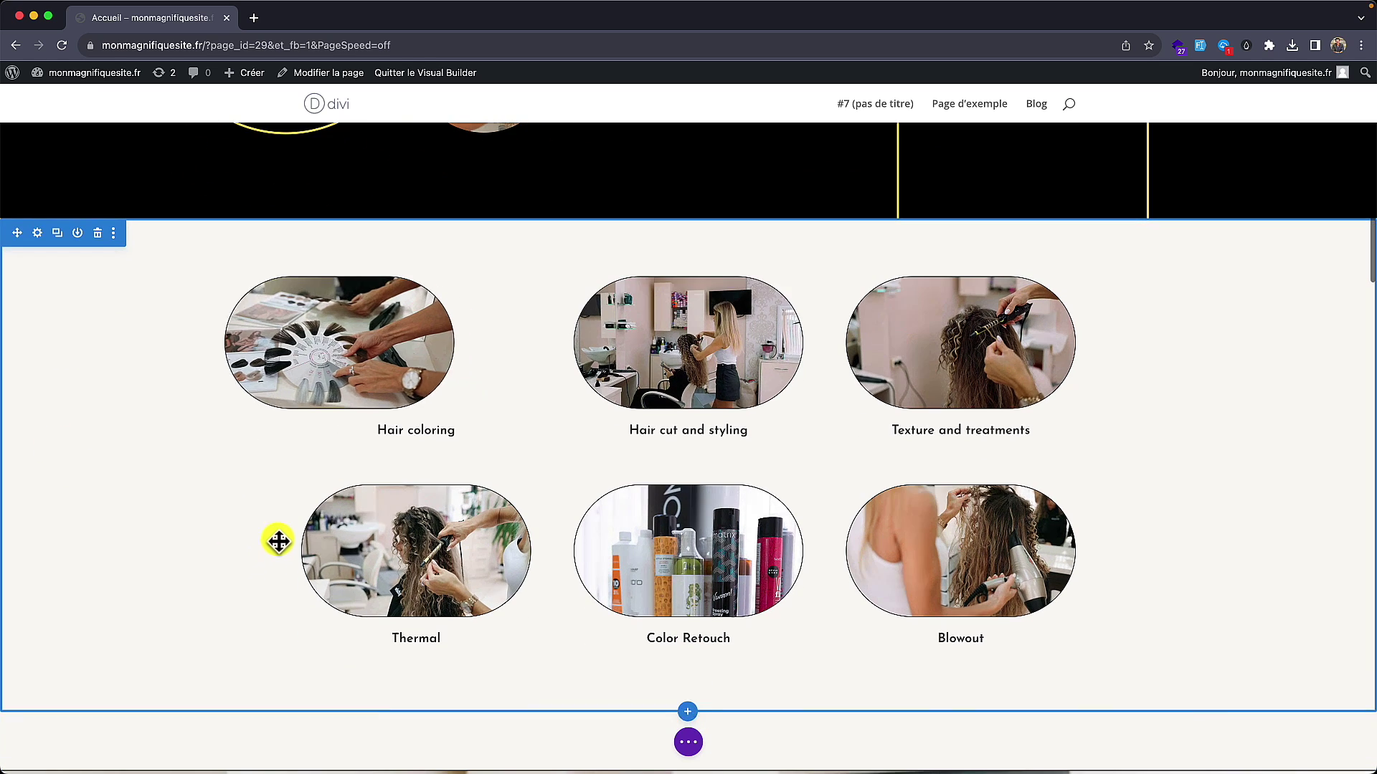
scroll(83, 451, "down", 4)
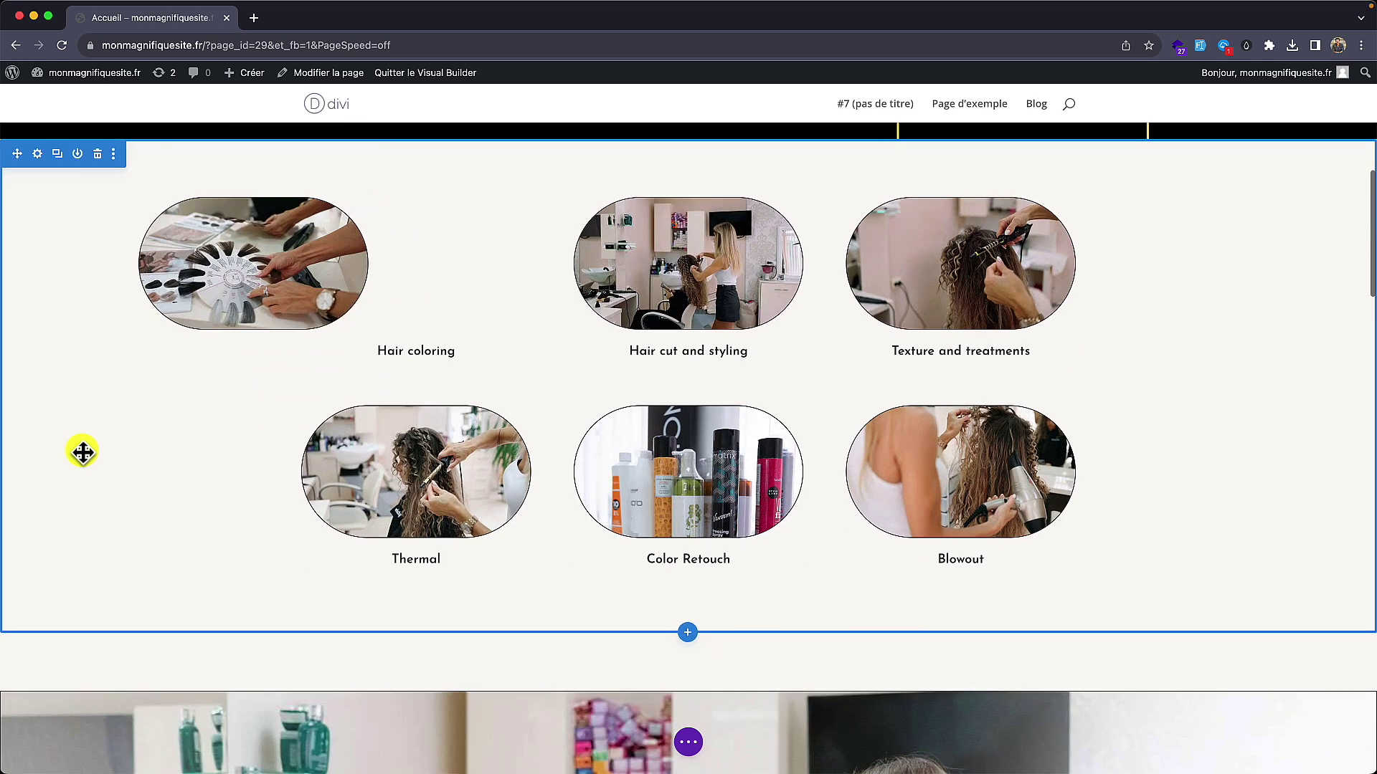
scroll(82, 452, "up", 3)
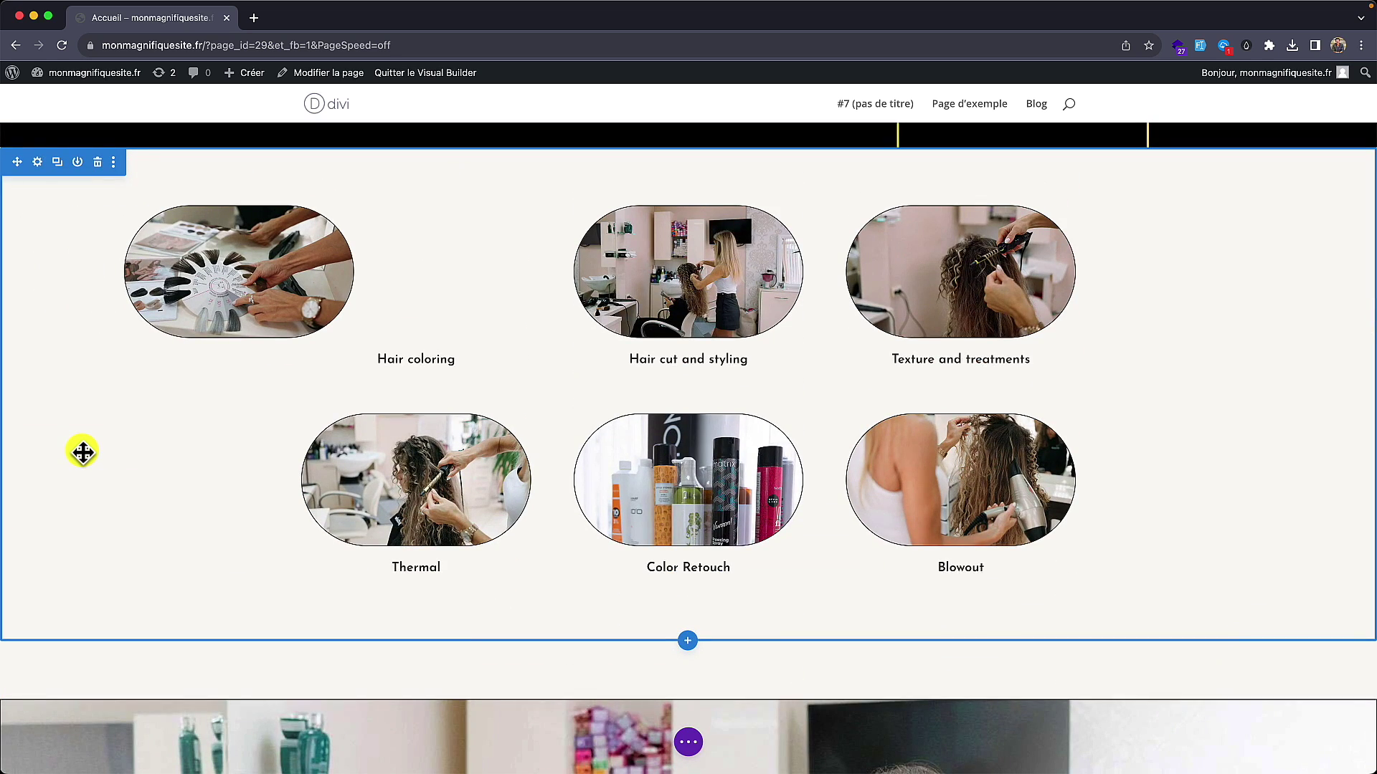
scroll(82, 452, "up", 2)
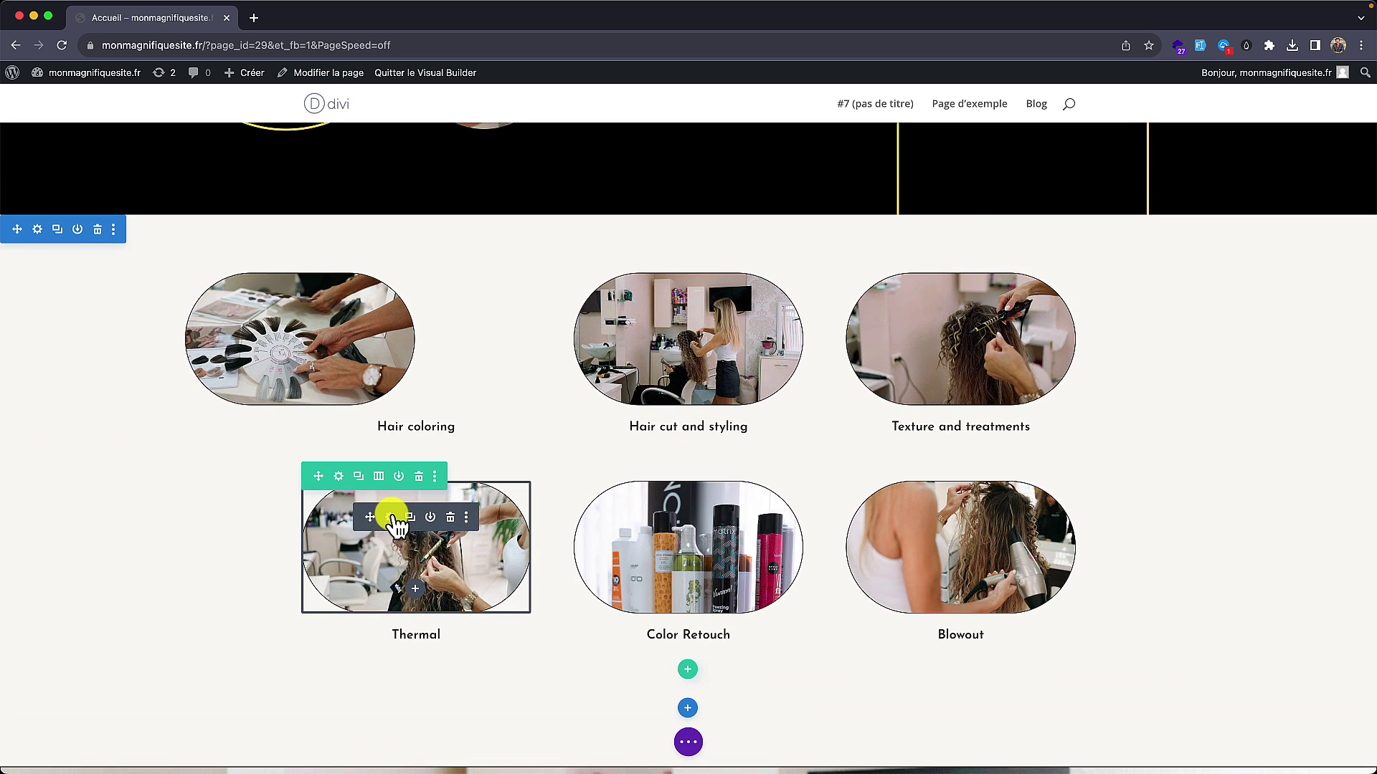
Step: Open the Thermal image's settings and review its advanced transition and visibility options
left_click(390, 517)
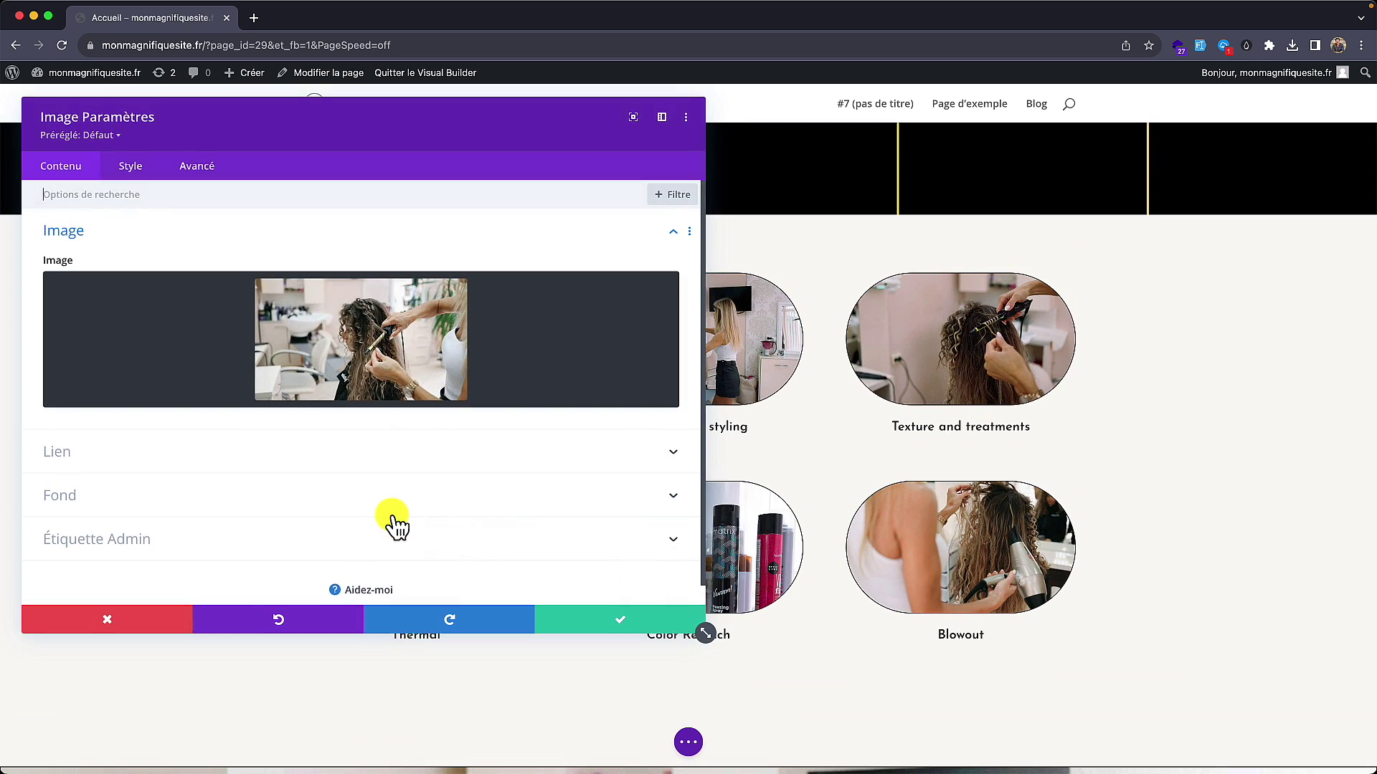
left_click(198, 167)
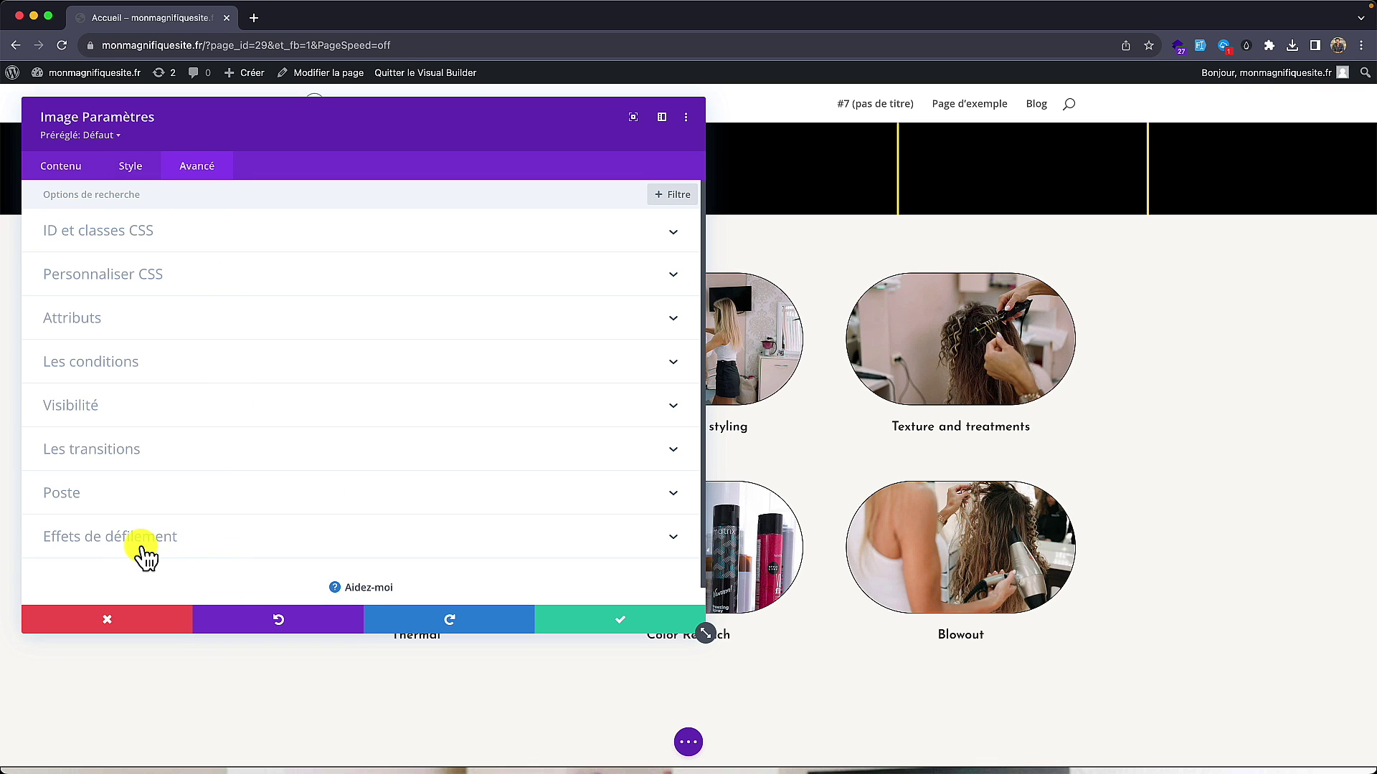
left_click(149, 458)
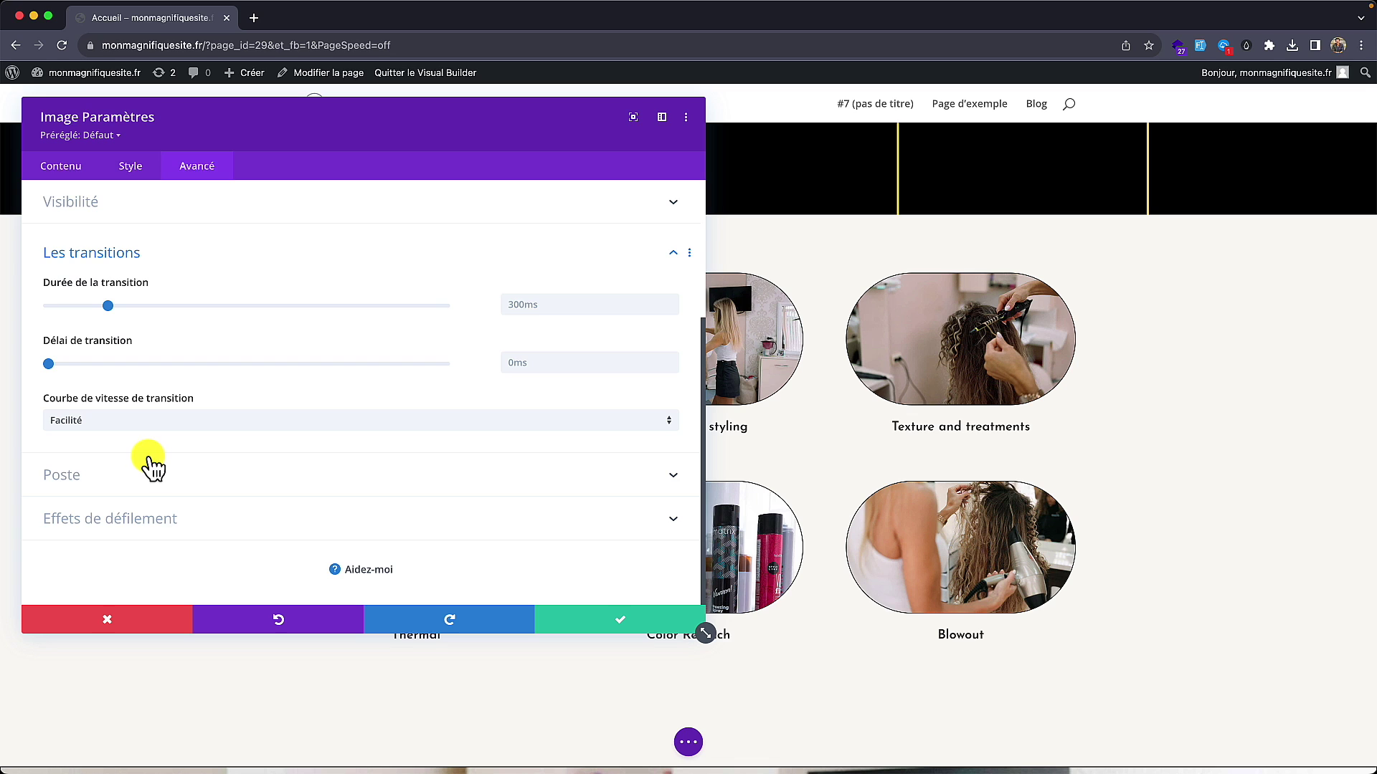
scroll(144, 452, "up", 4)
left_click(132, 402)
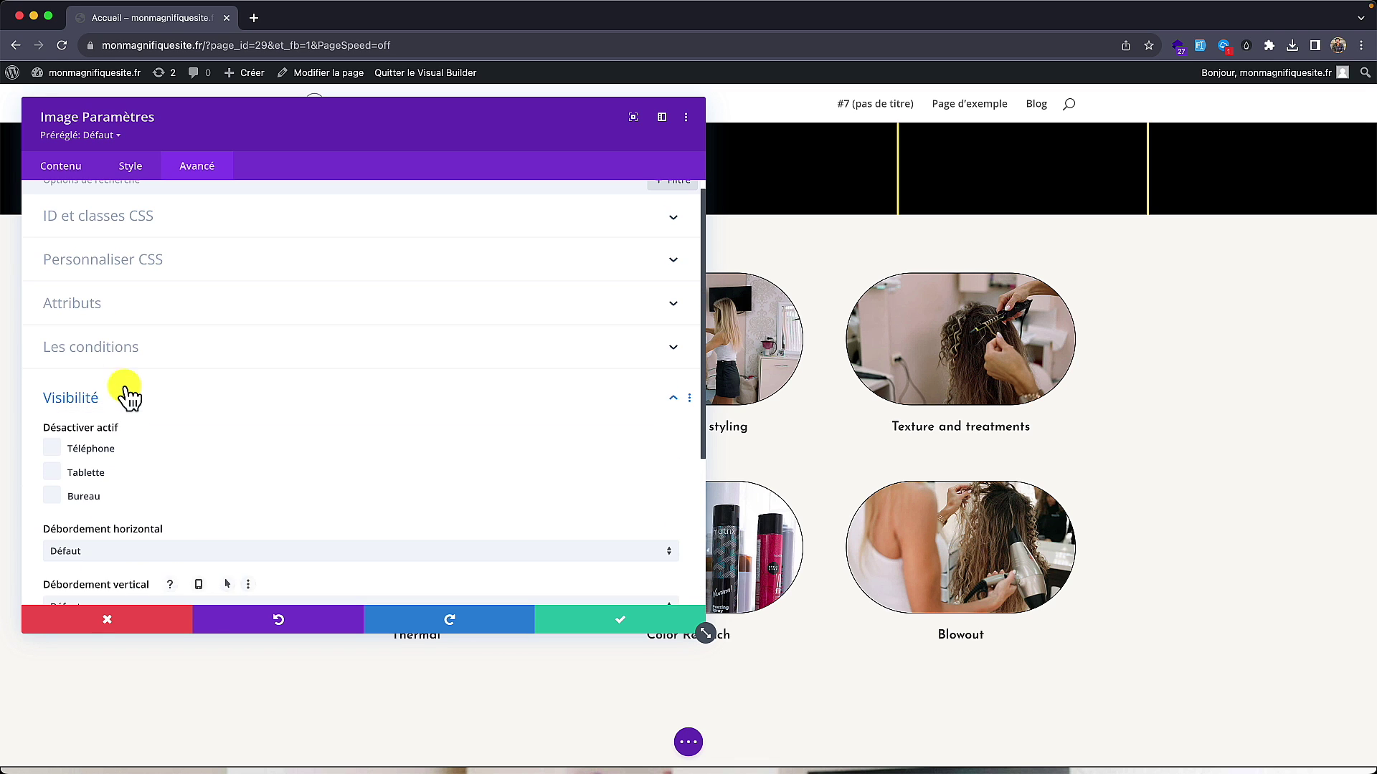
left_click(122, 400)
Step: Set the Thermal image's animation style to Fondu, moving the settings window clear of the image
left_click(140, 167)
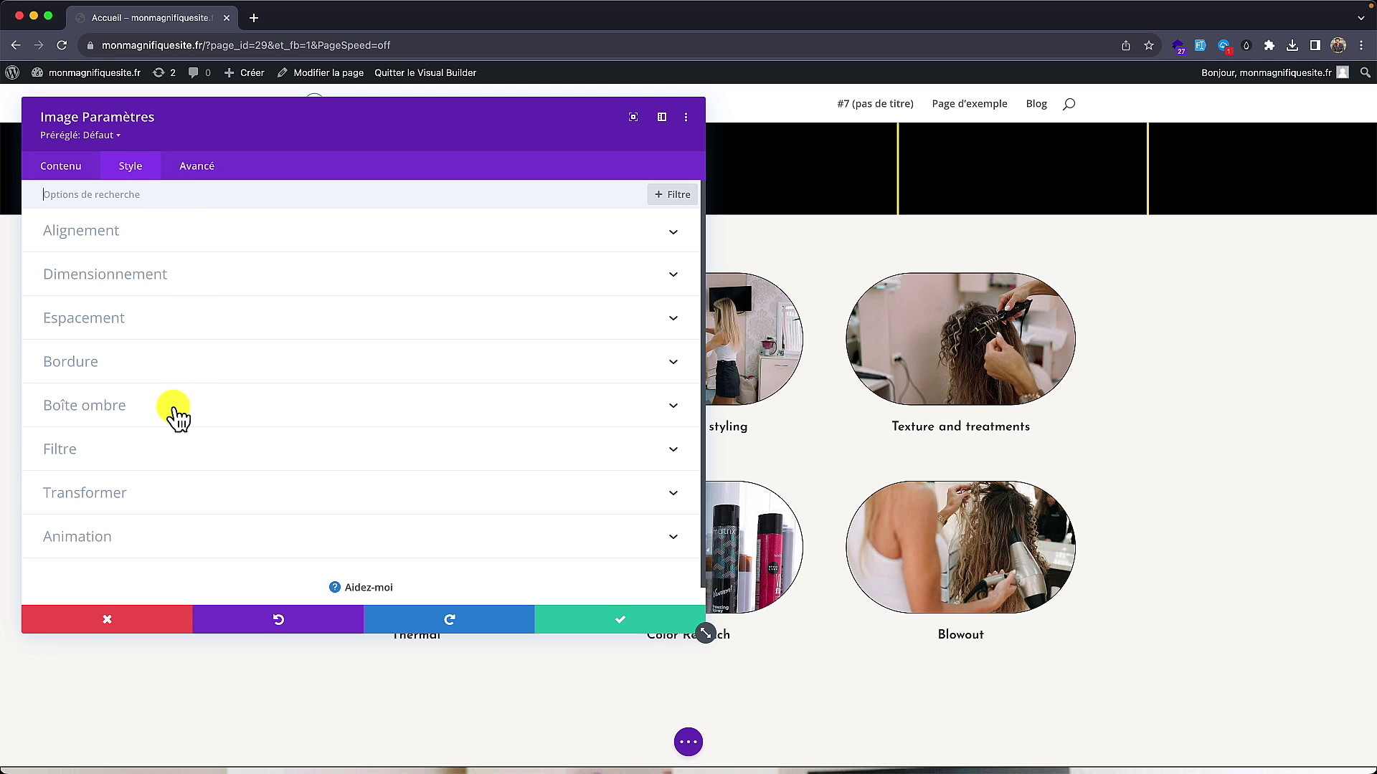
left_click_drag(314, 114, 902, 130)
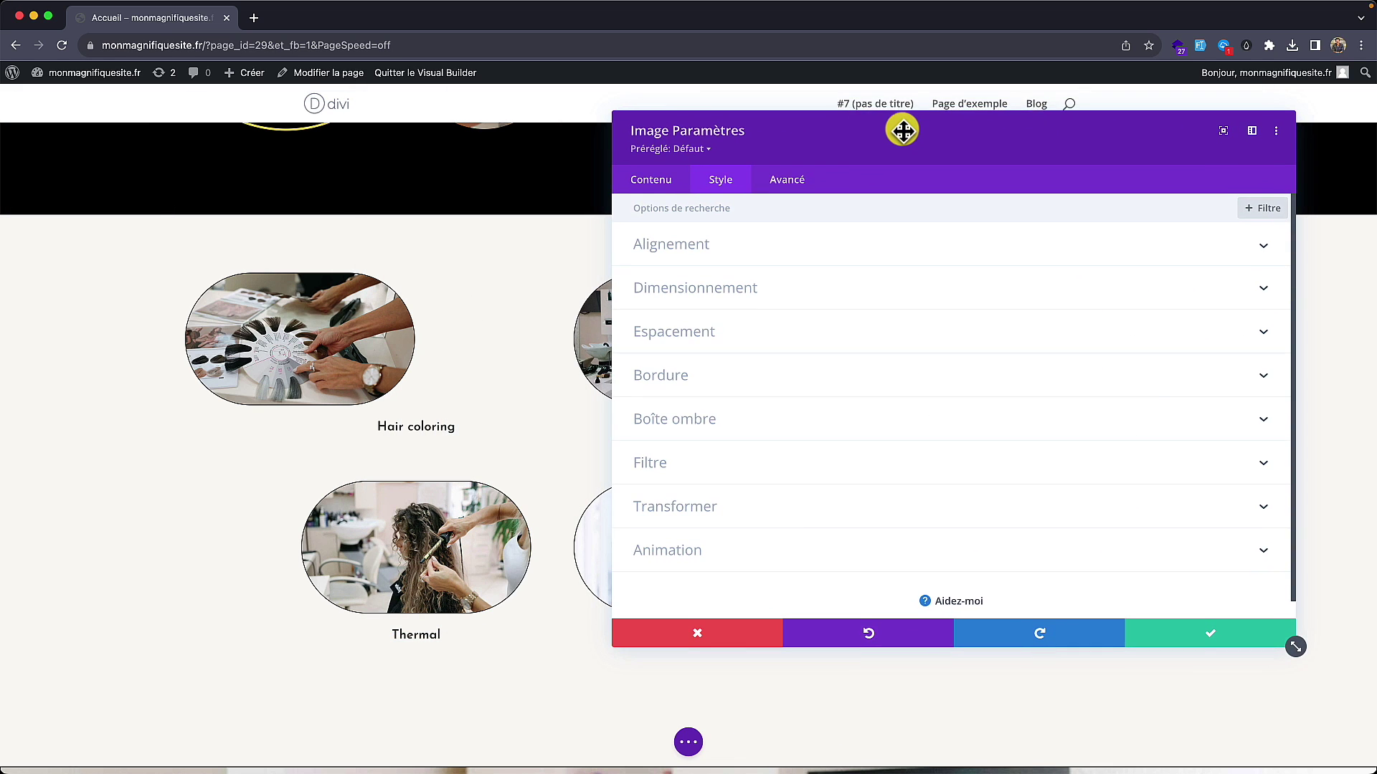
left_click(754, 290)
left_click(753, 283)
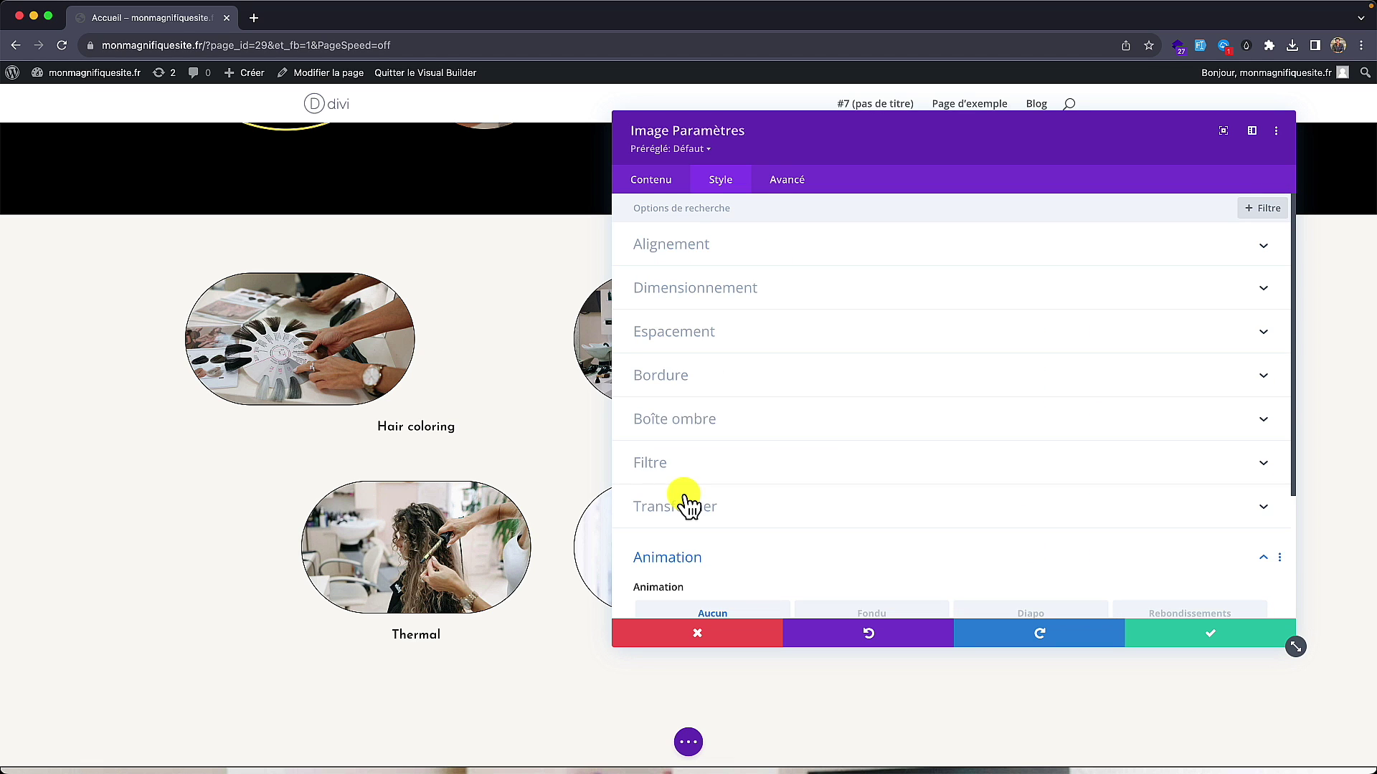
scroll(688, 502, "down", 4)
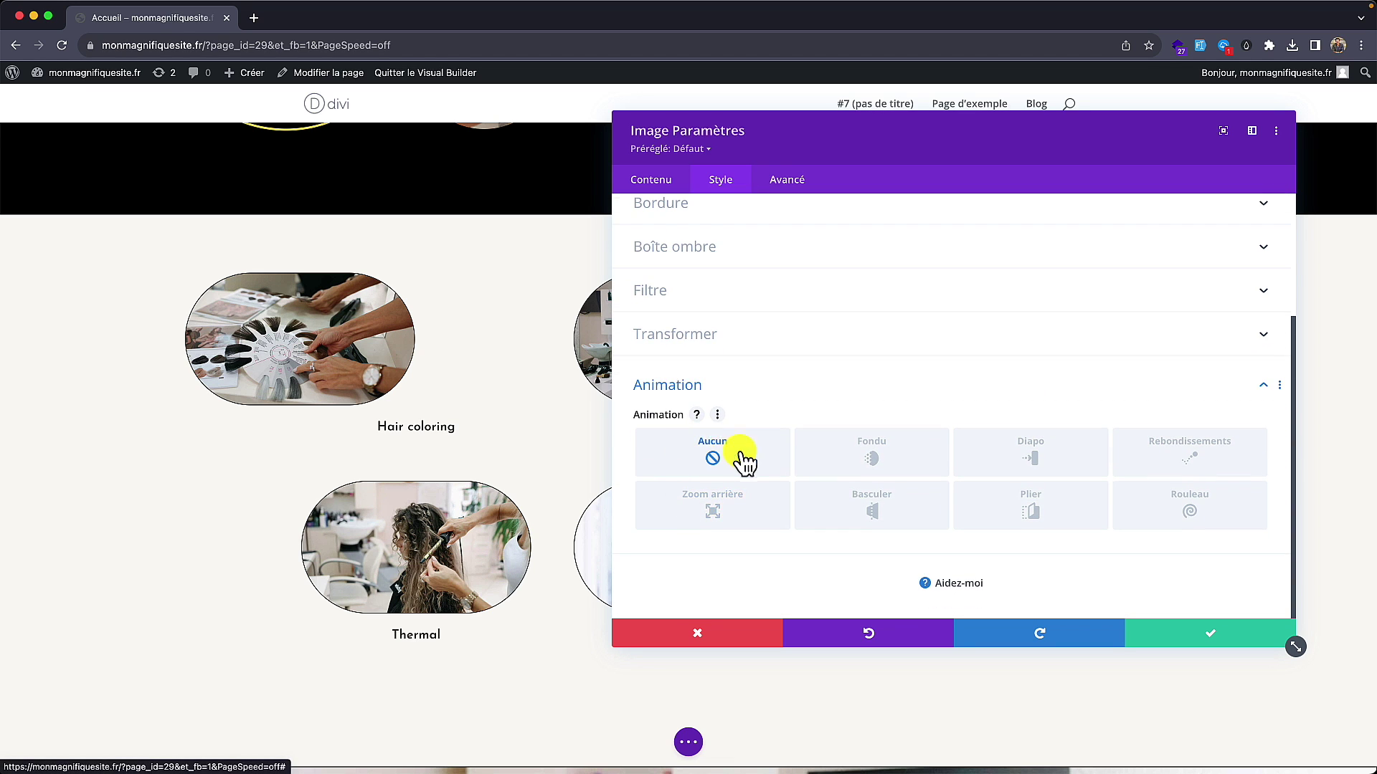
left_click(888, 462)
Step: Check how the Thermal image appears with the Fondu animation while moving between the hero and services sections
scroll(568, 433, "up", 5)
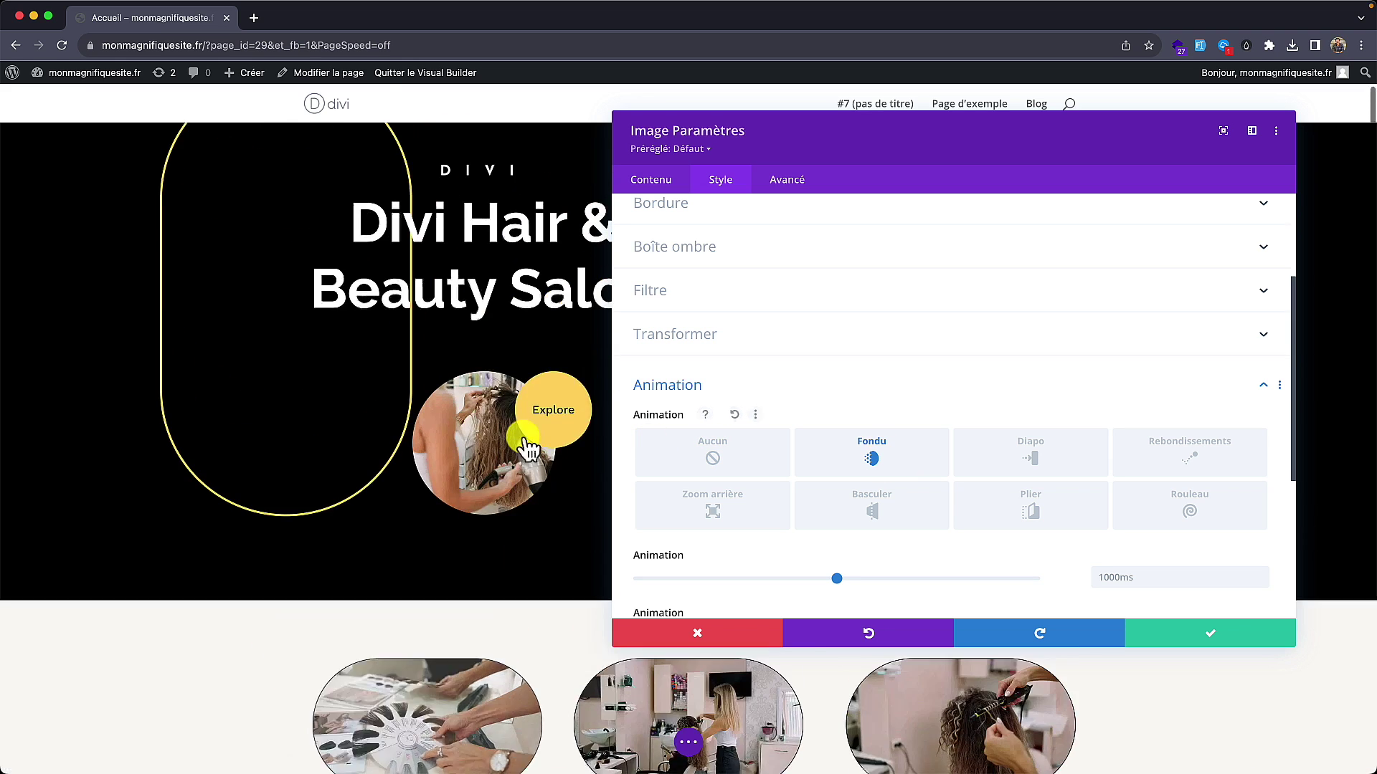
scroll(529, 448, "down", 6)
scroll(523, 438, "up", 5)
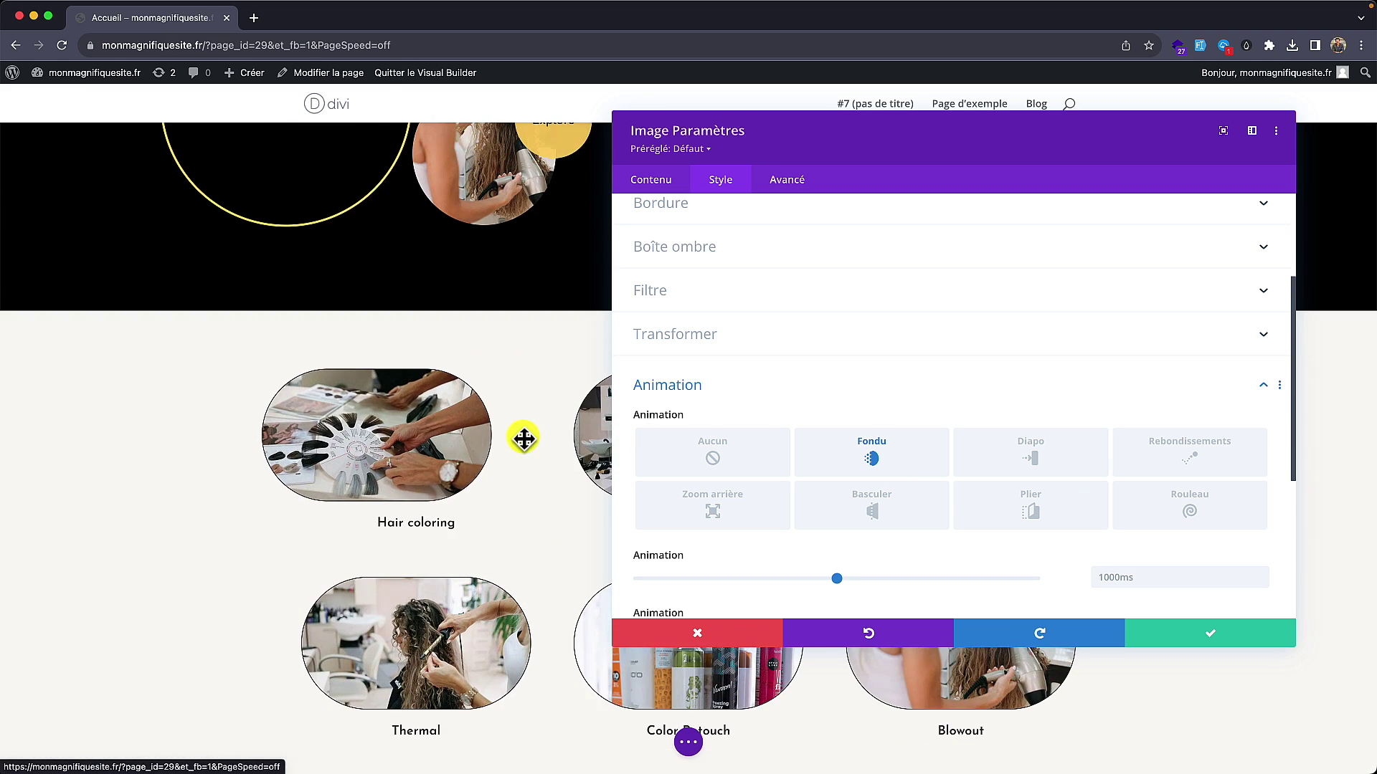
scroll(524, 439, "down", 8)
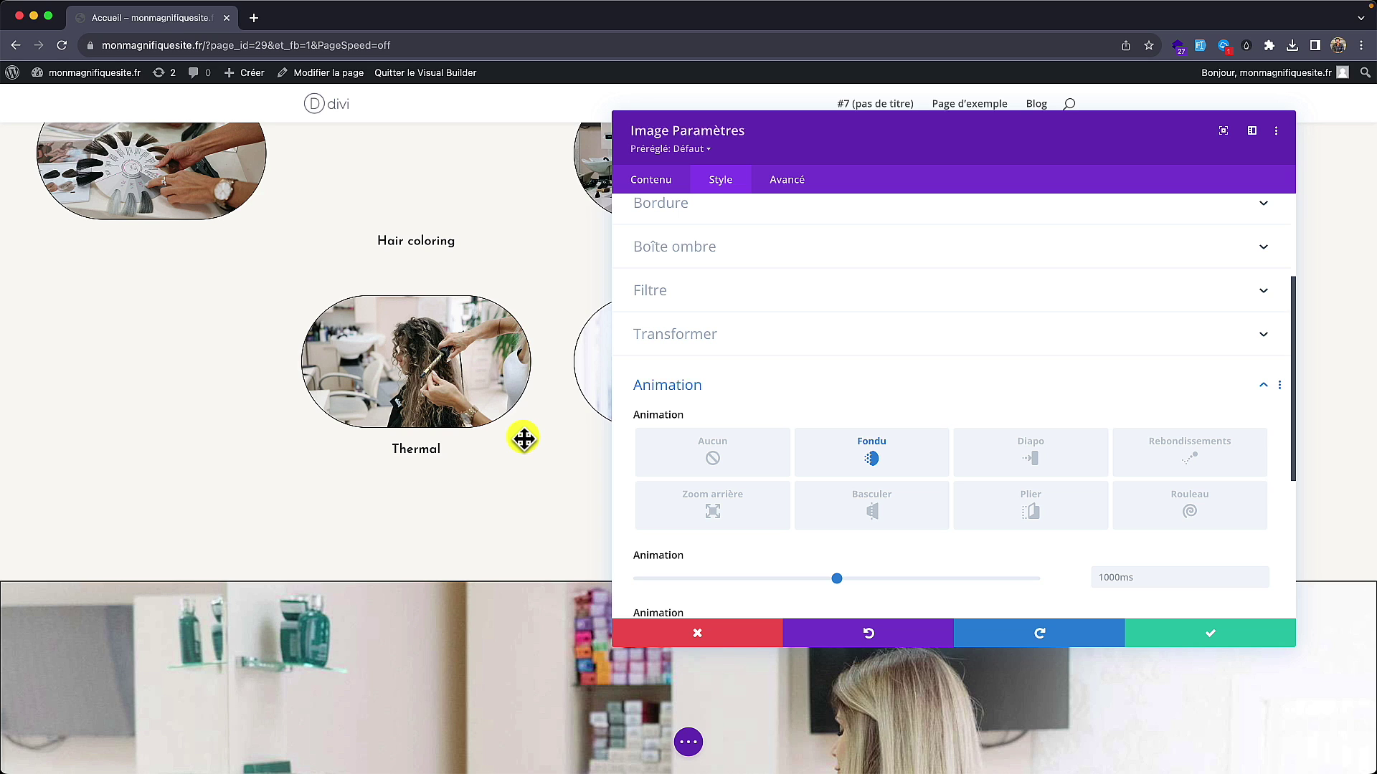
scroll(523, 439, "up", 2)
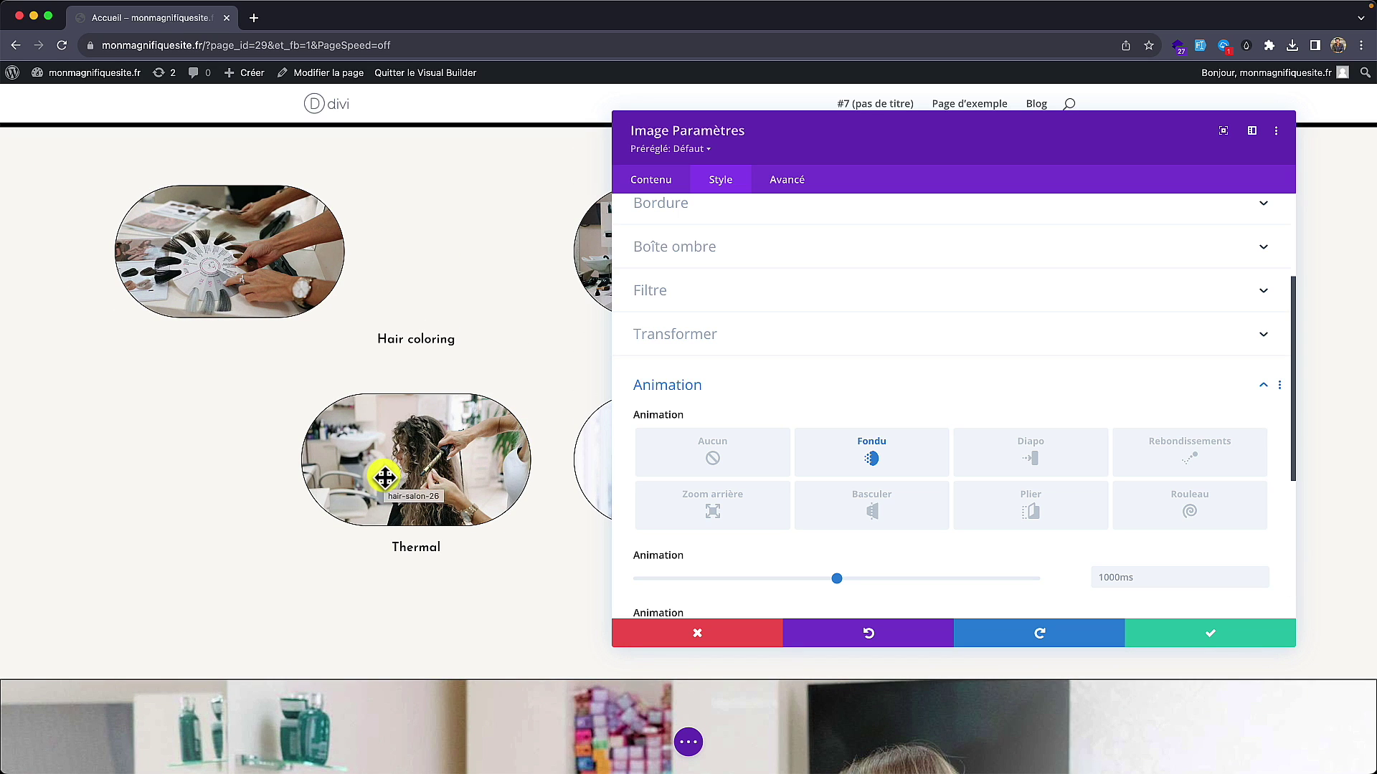
scroll(388, 462, "up", 7)
scroll(390, 464, "down", 2)
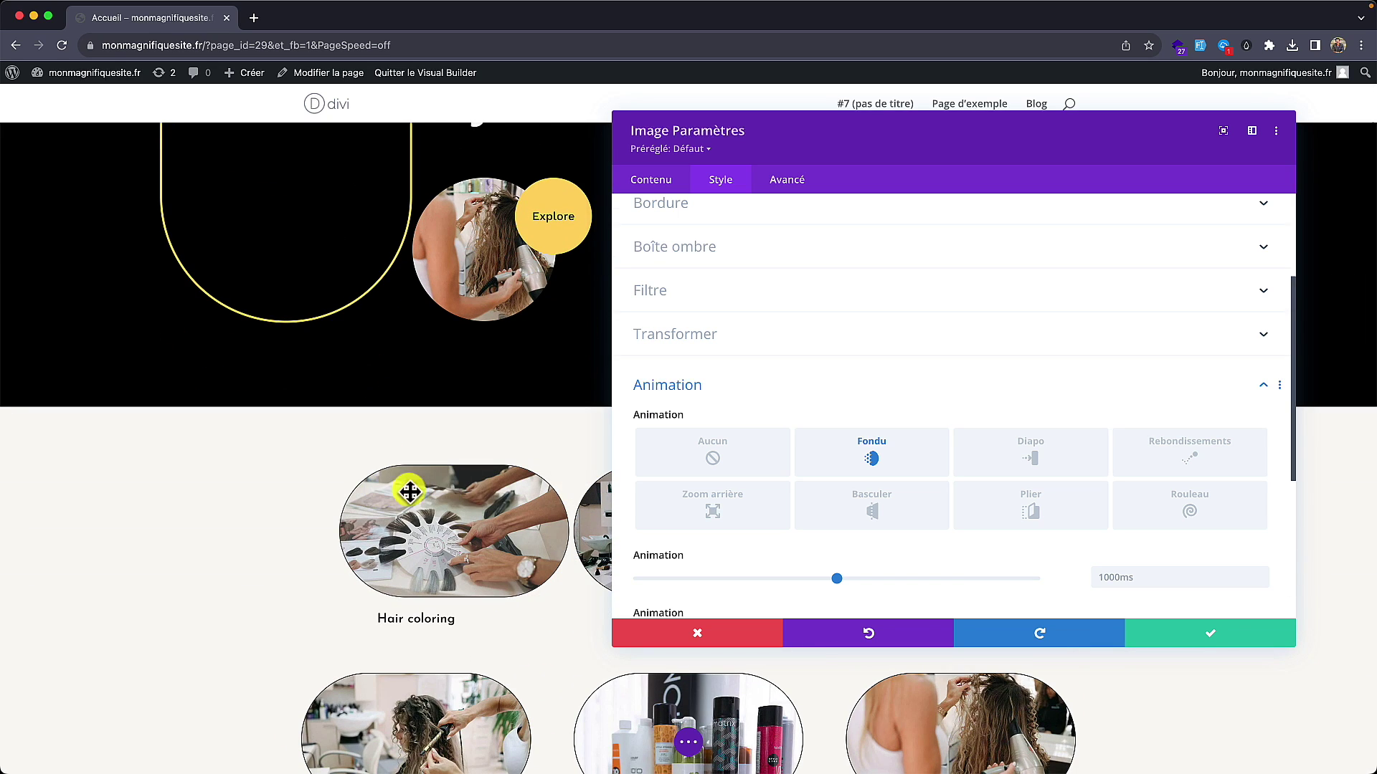
scroll(642, 495, "down", 2)
Step: Change the Thermal image's animation to Zoom arrière, review its options and save the image settings
scroll(574, 503, "down", 3)
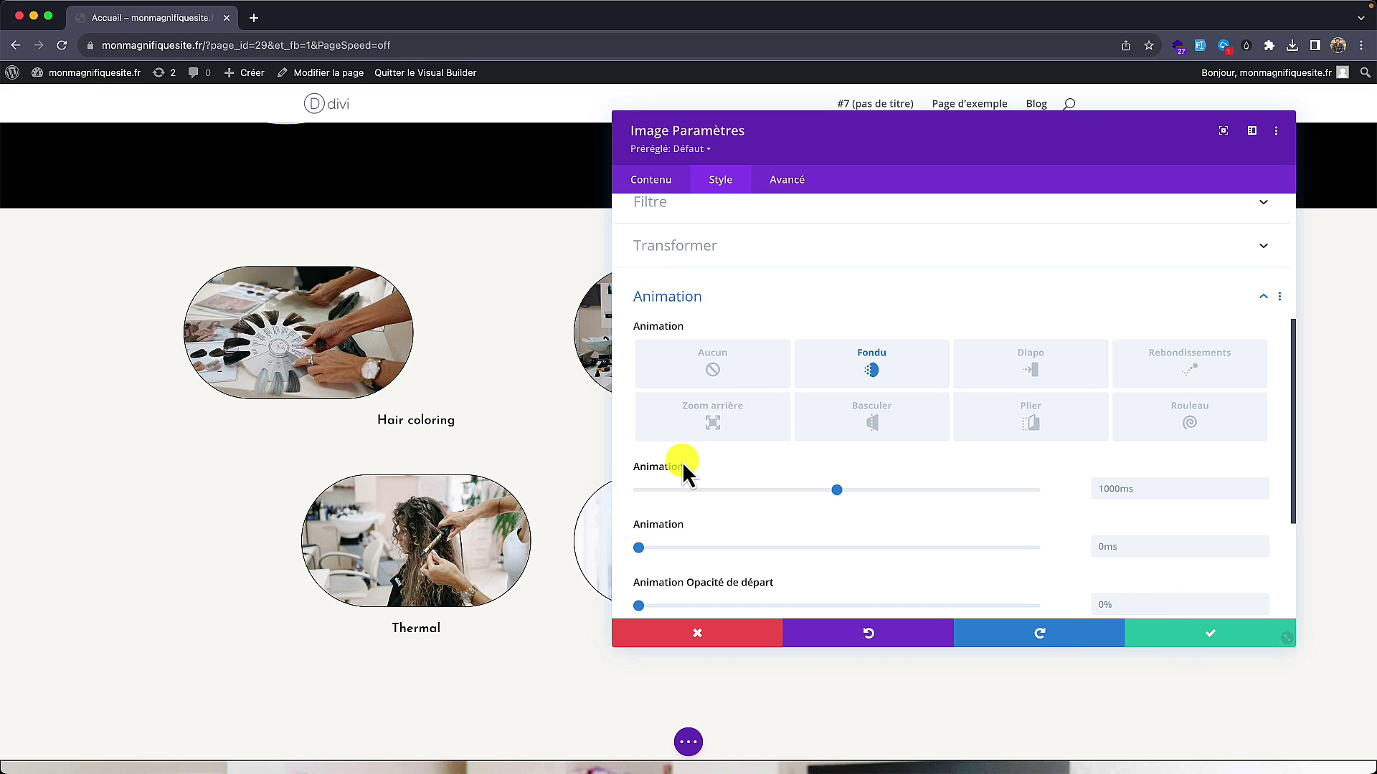
left_click(694, 426)
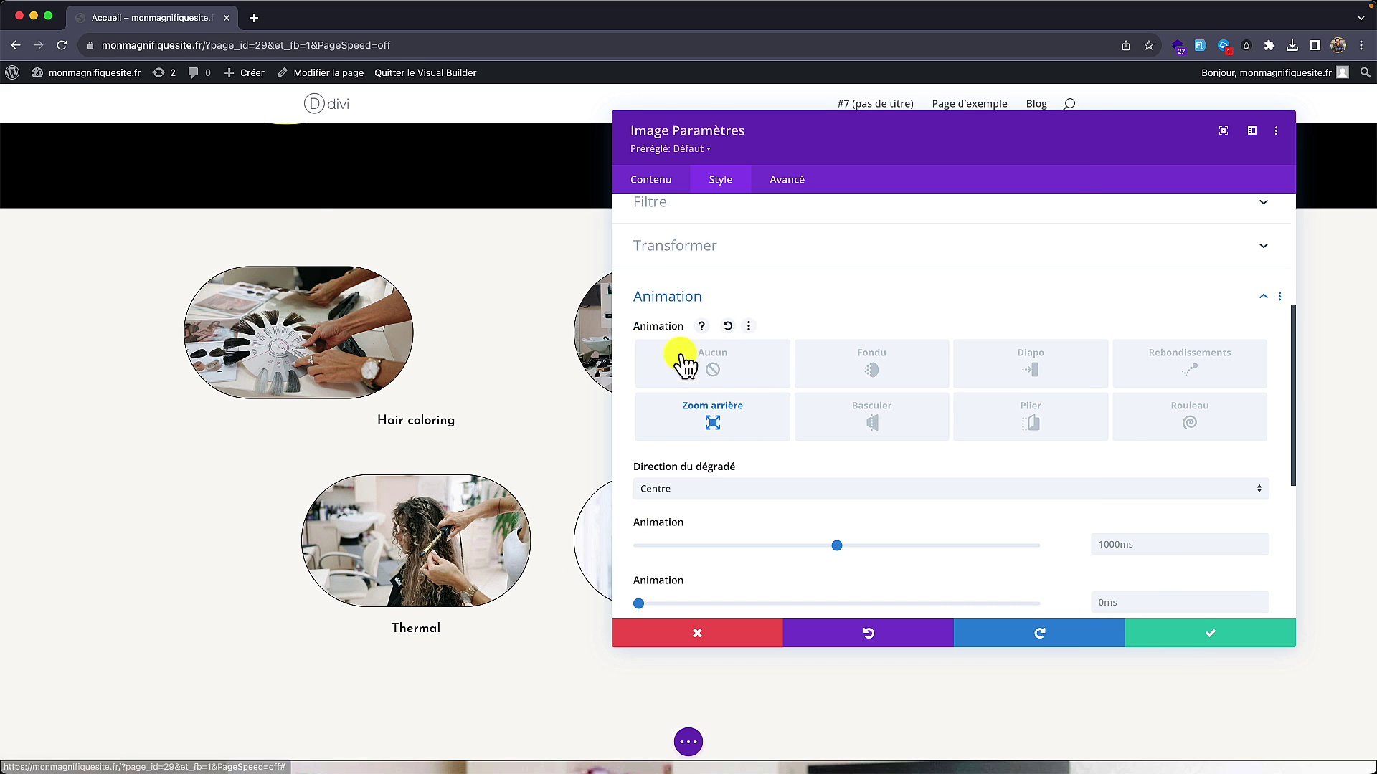
scroll(769, 452, "down", 5)
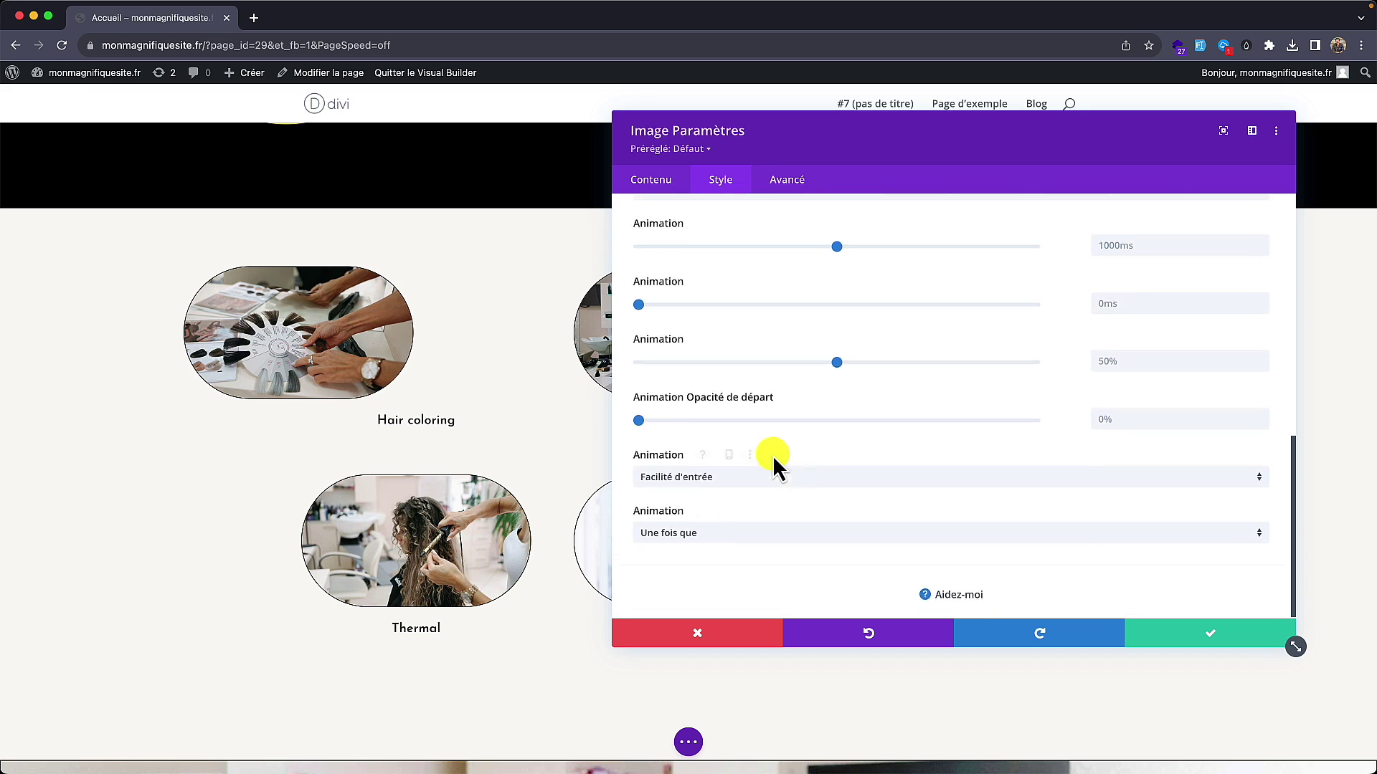
scroll(772, 454, "up", 6)
left_click(753, 418)
scroll(750, 425, "up", 2)
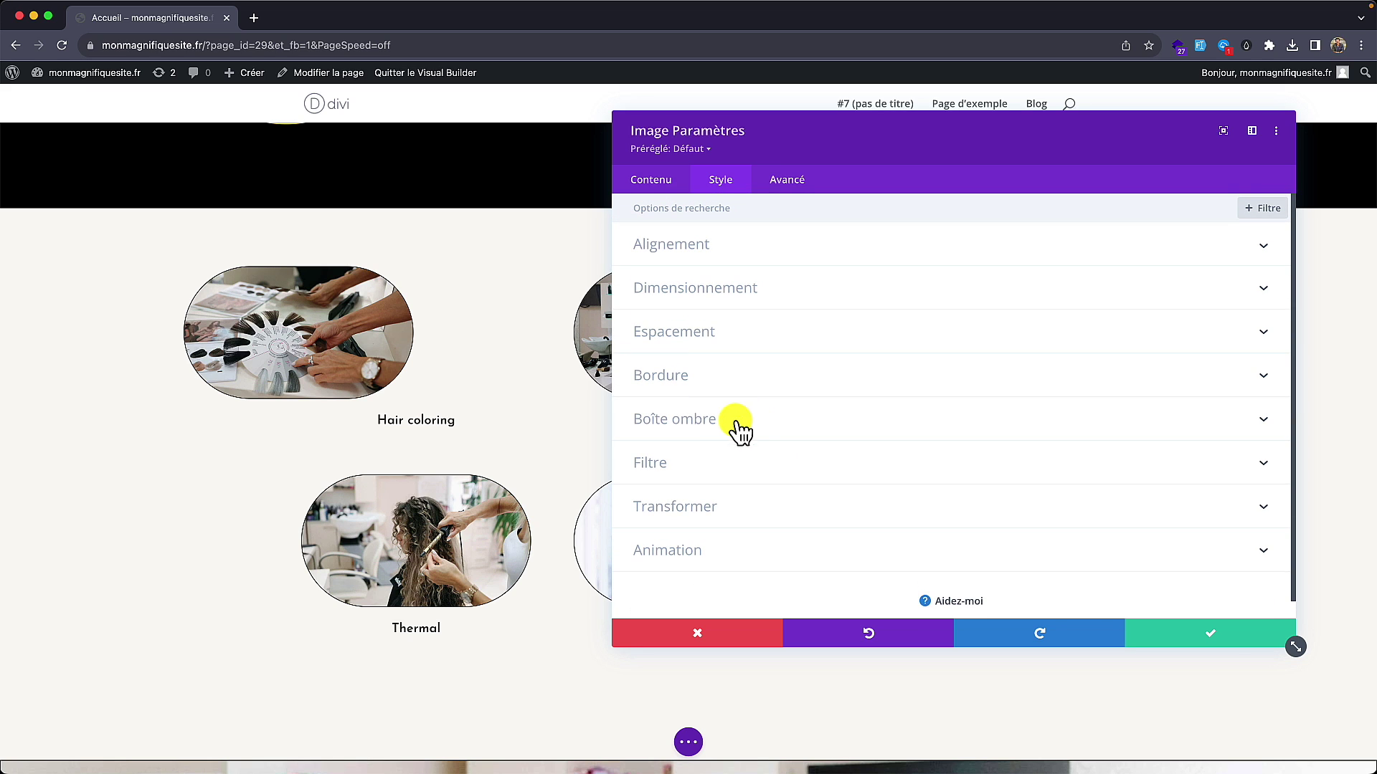
scroll(433, 548, "up", 1)
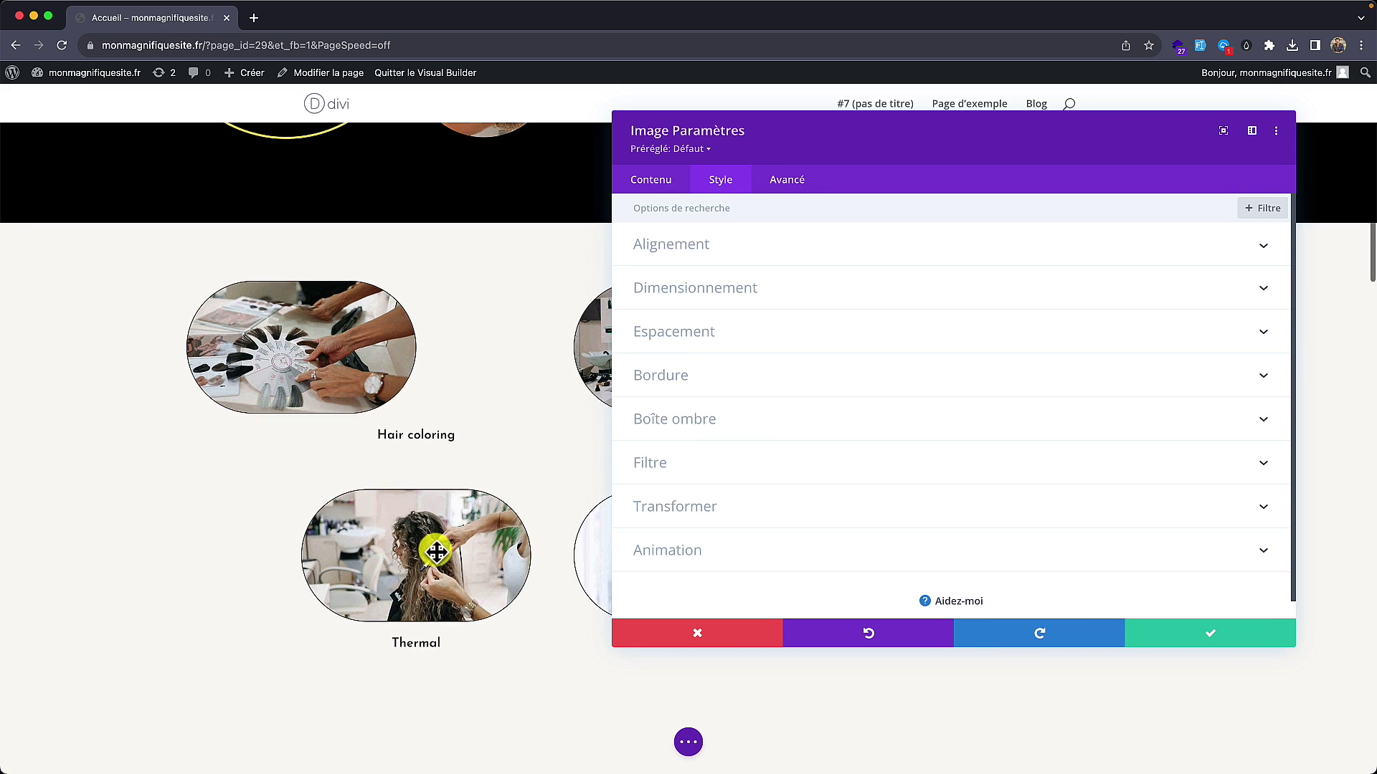
left_click(429, 645)
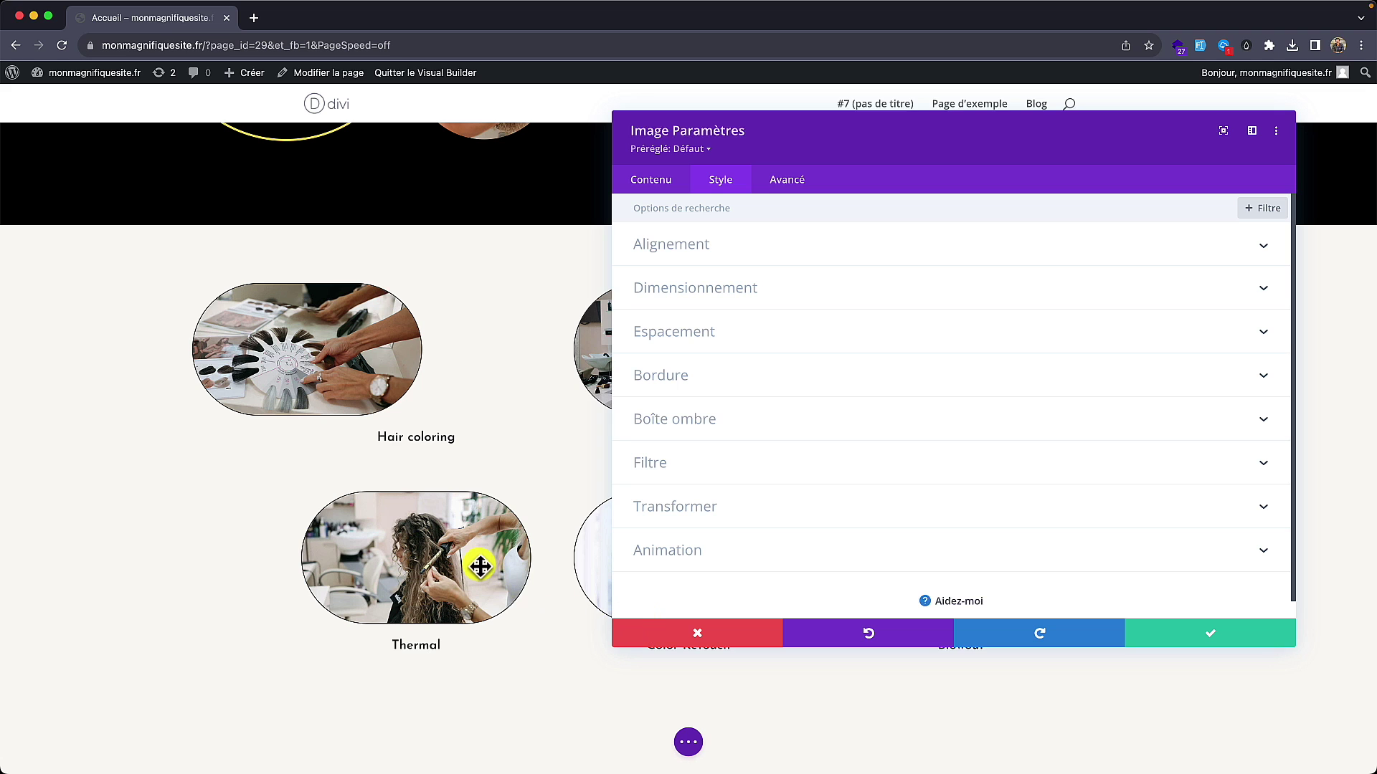
left_click(1167, 631)
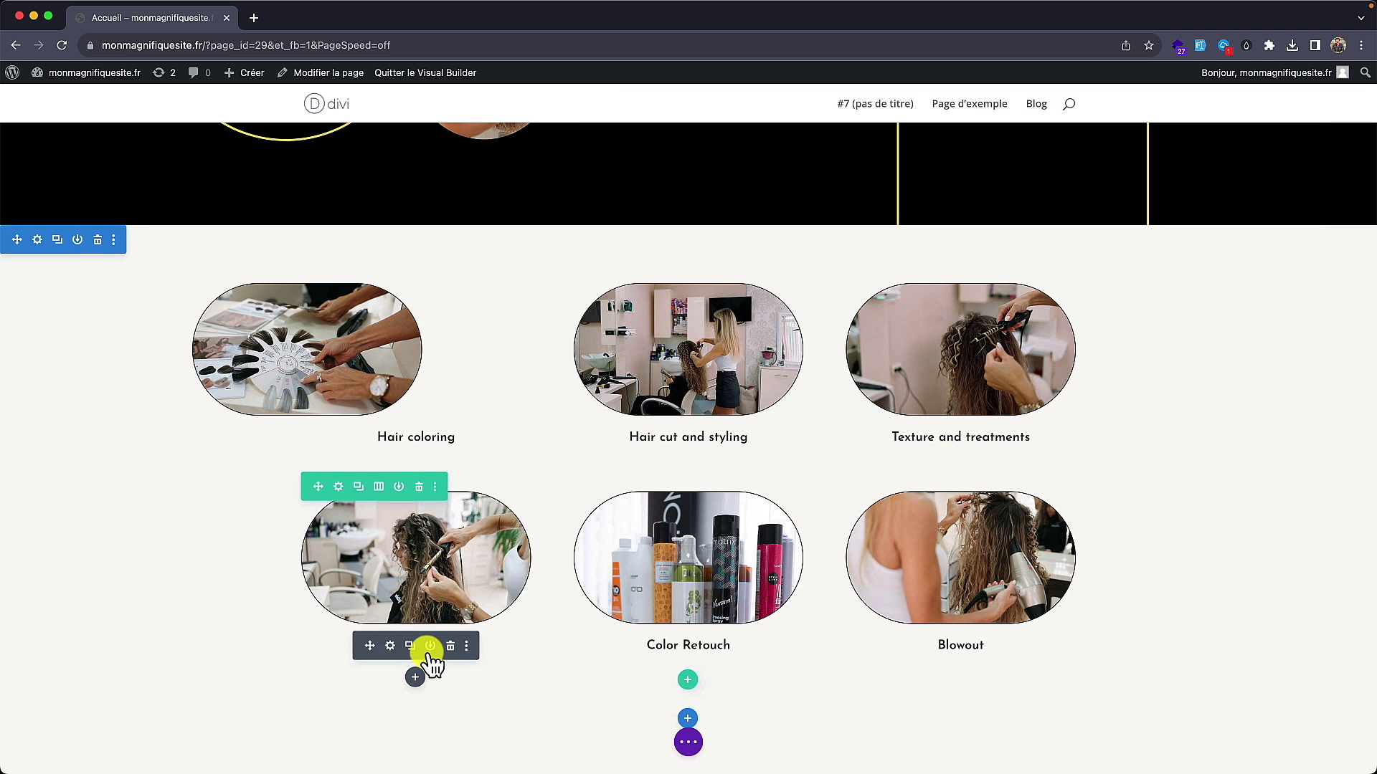
Step: Set the Thermal title's heading text size to 22px for desktop in its text module's style settings
left_click(391, 645)
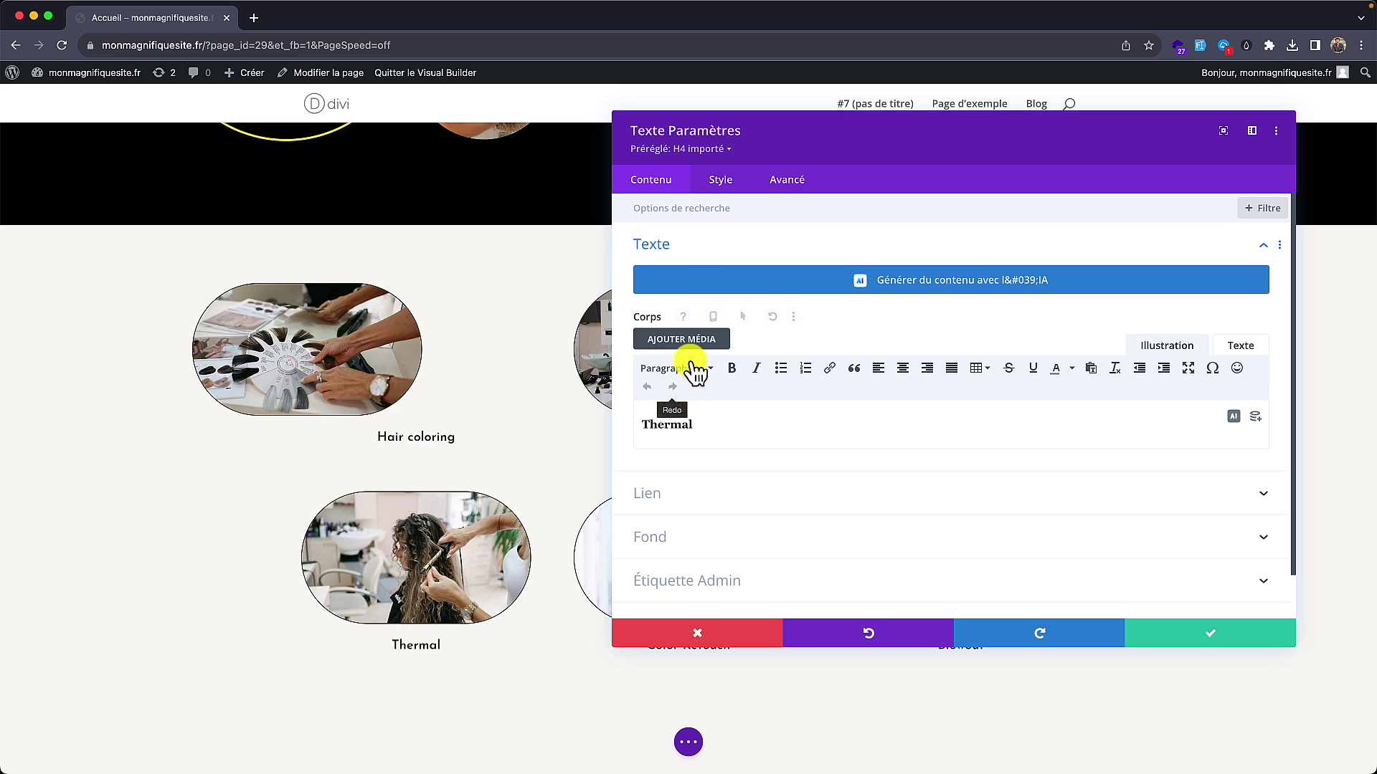
left_click(721, 181)
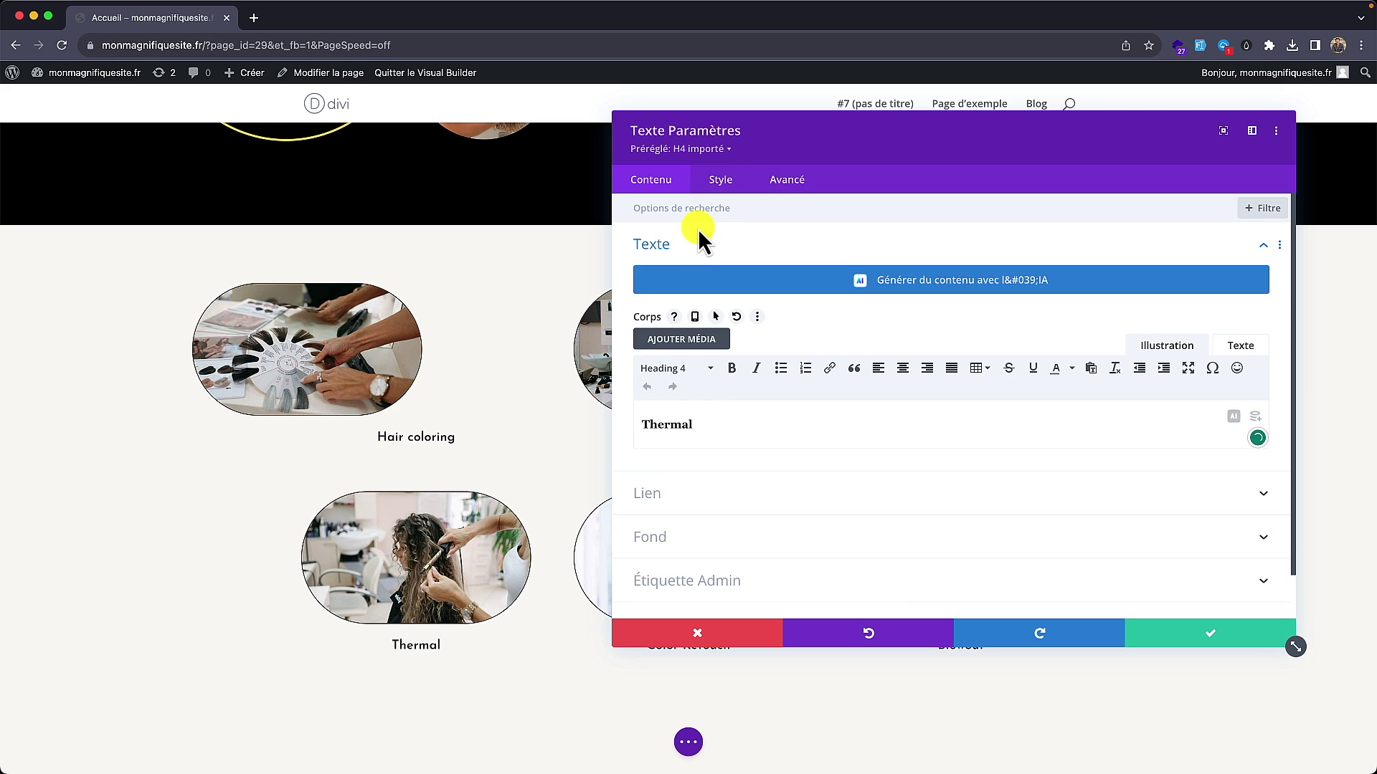
left_click(723, 183)
left_click(725, 288)
left_click(1004, 267)
scroll(815, 394, "down", 3)
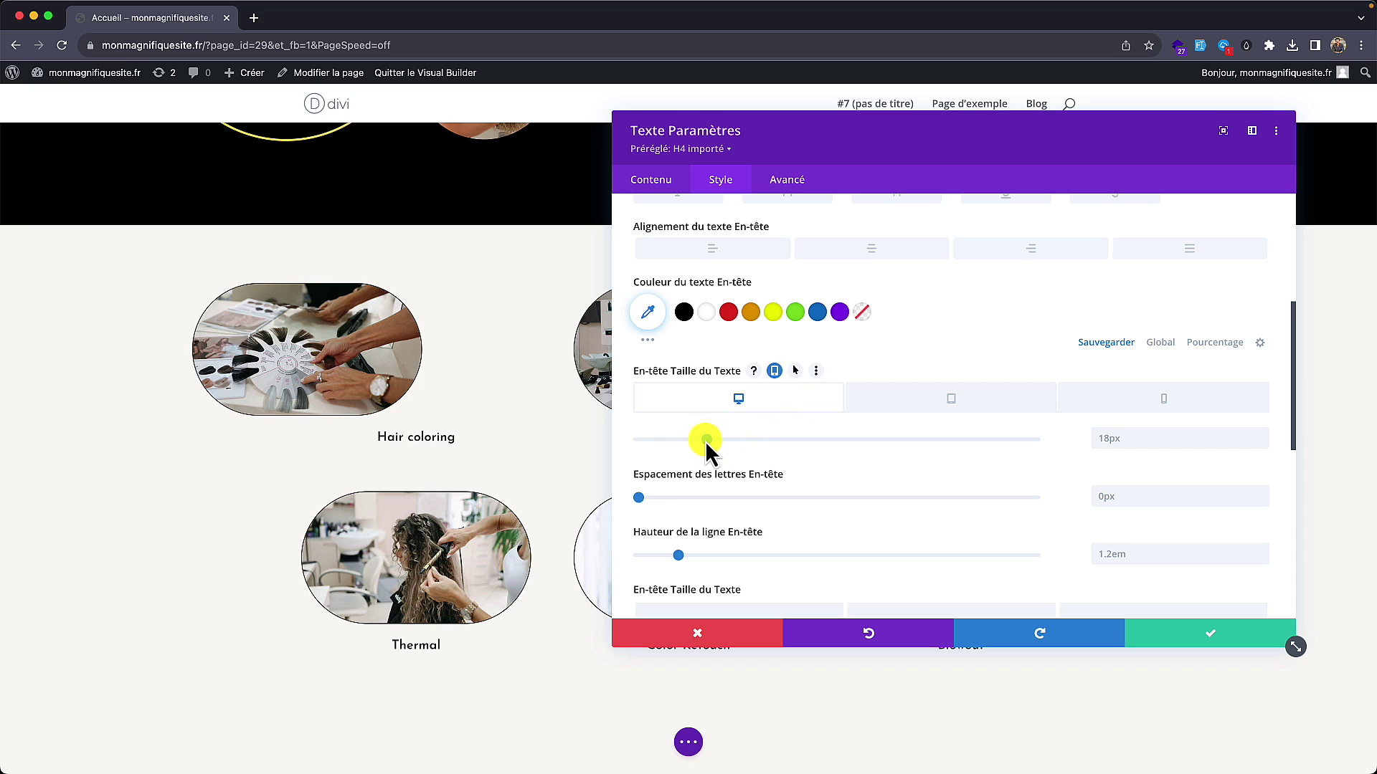
left_click_drag(709, 440, 795, 440)
left_click_drag(1135, 440, 1095, 440)
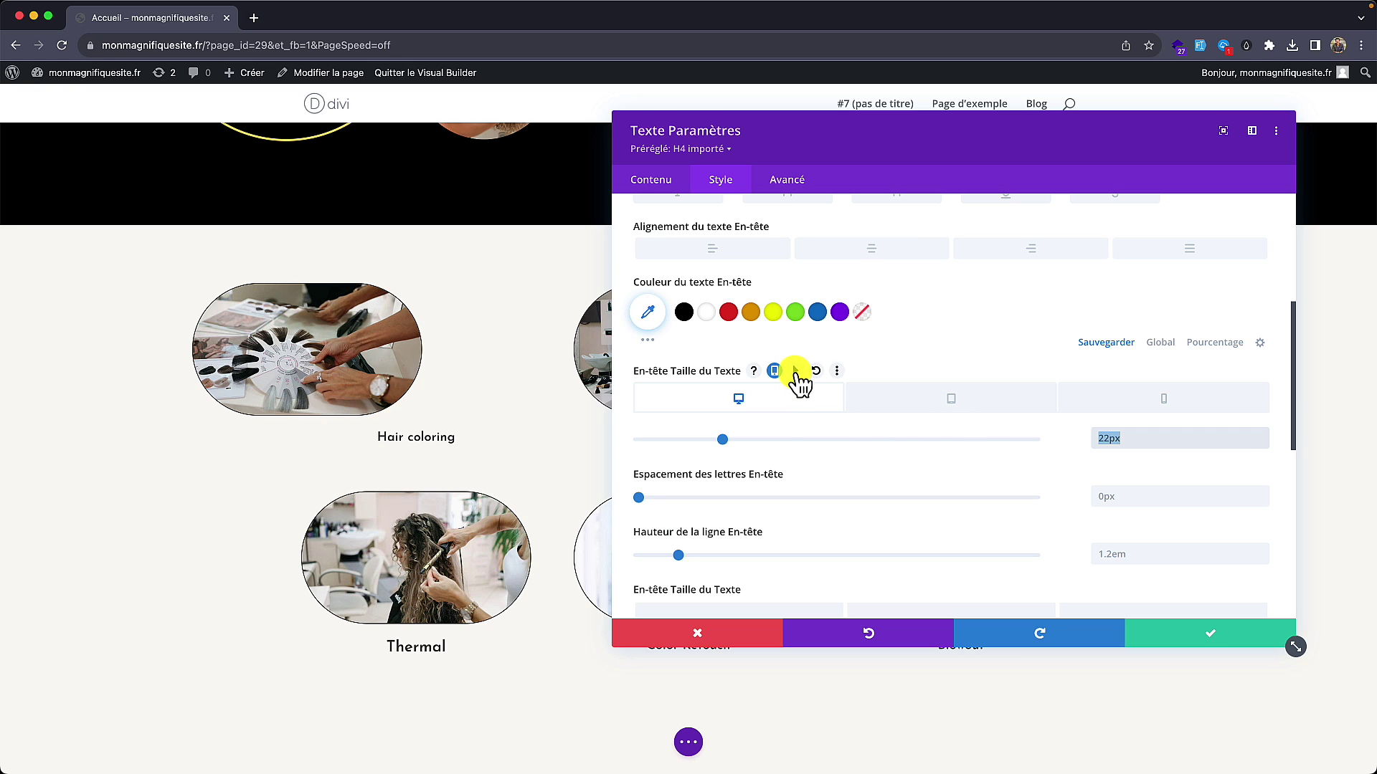
Step: Enable a hover state for the Thermal title's heading size, set it to 31px, save and test it on the page
left_click(796, 371)
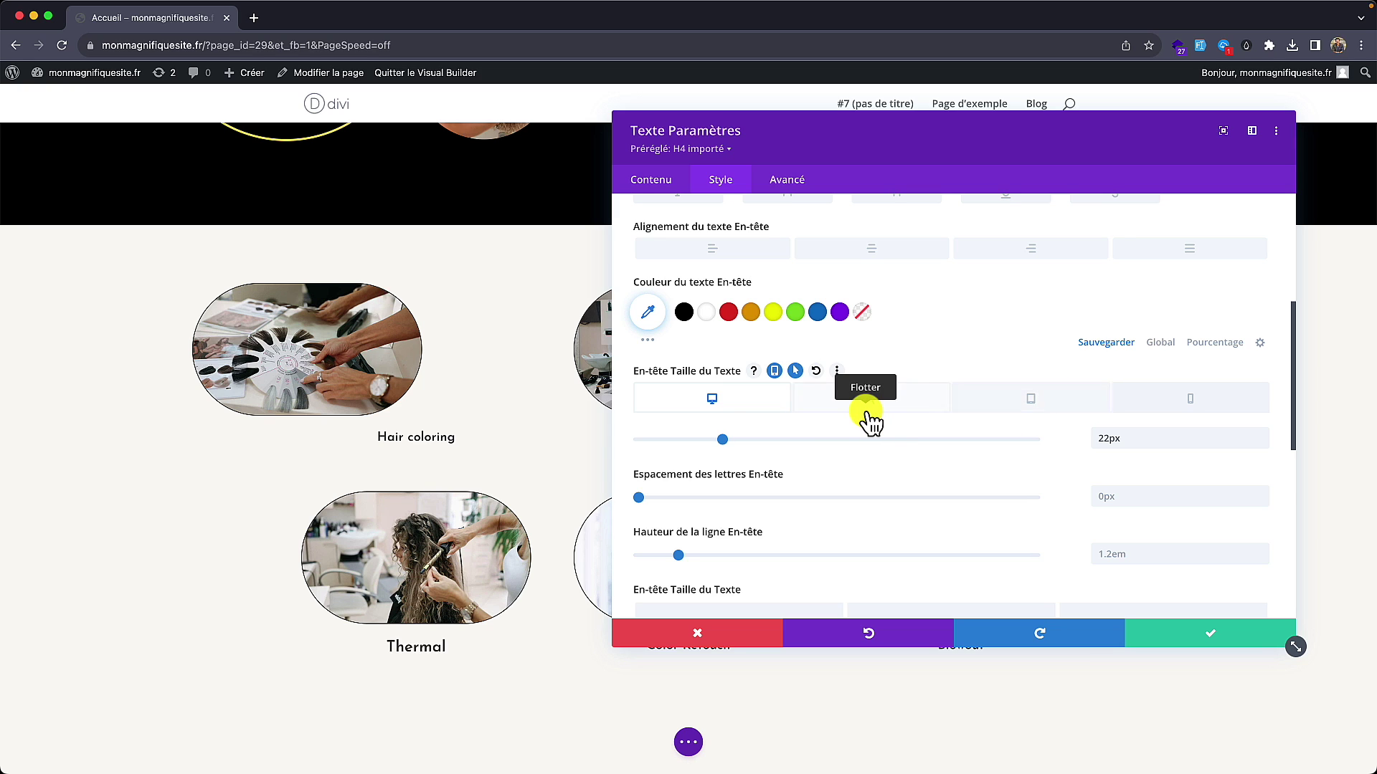
left_click(840, 415)
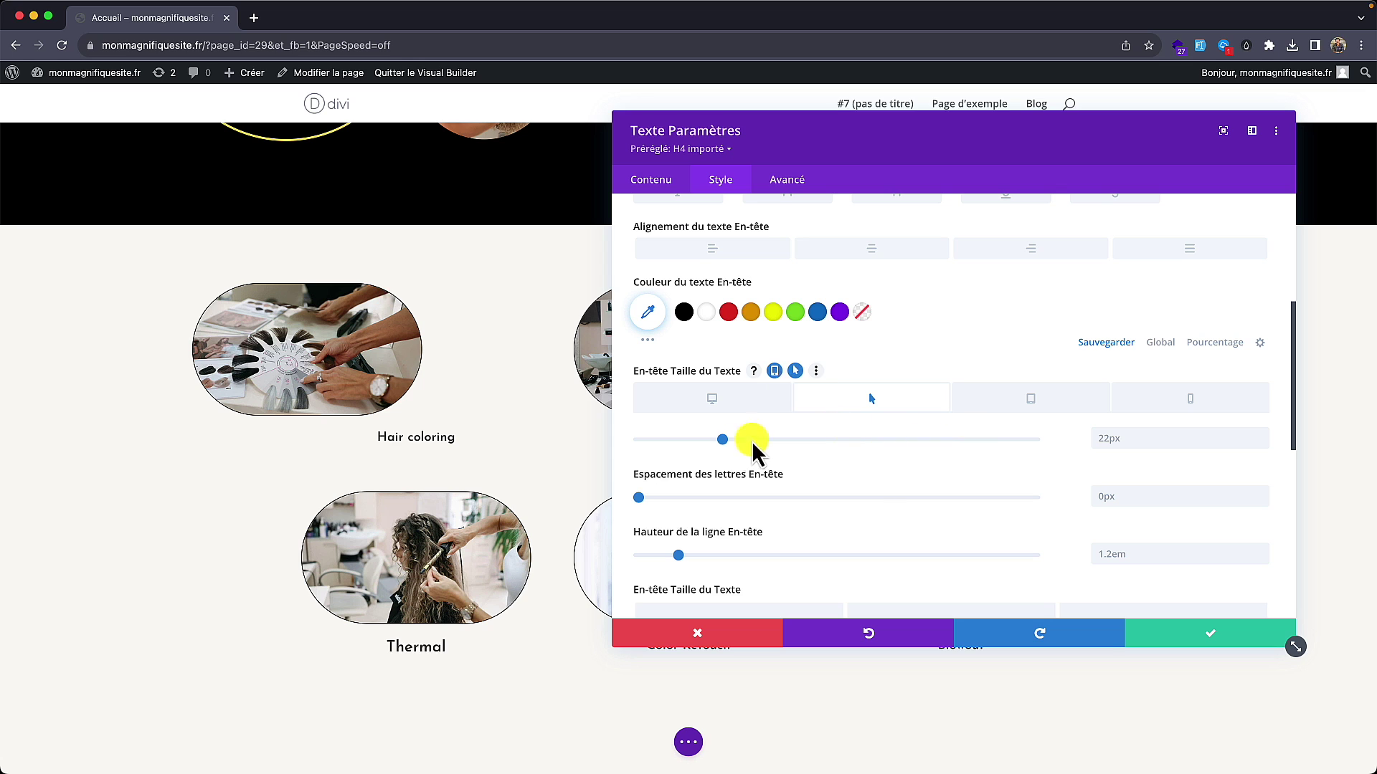
left_click_drag(722, 439, 751, 438)
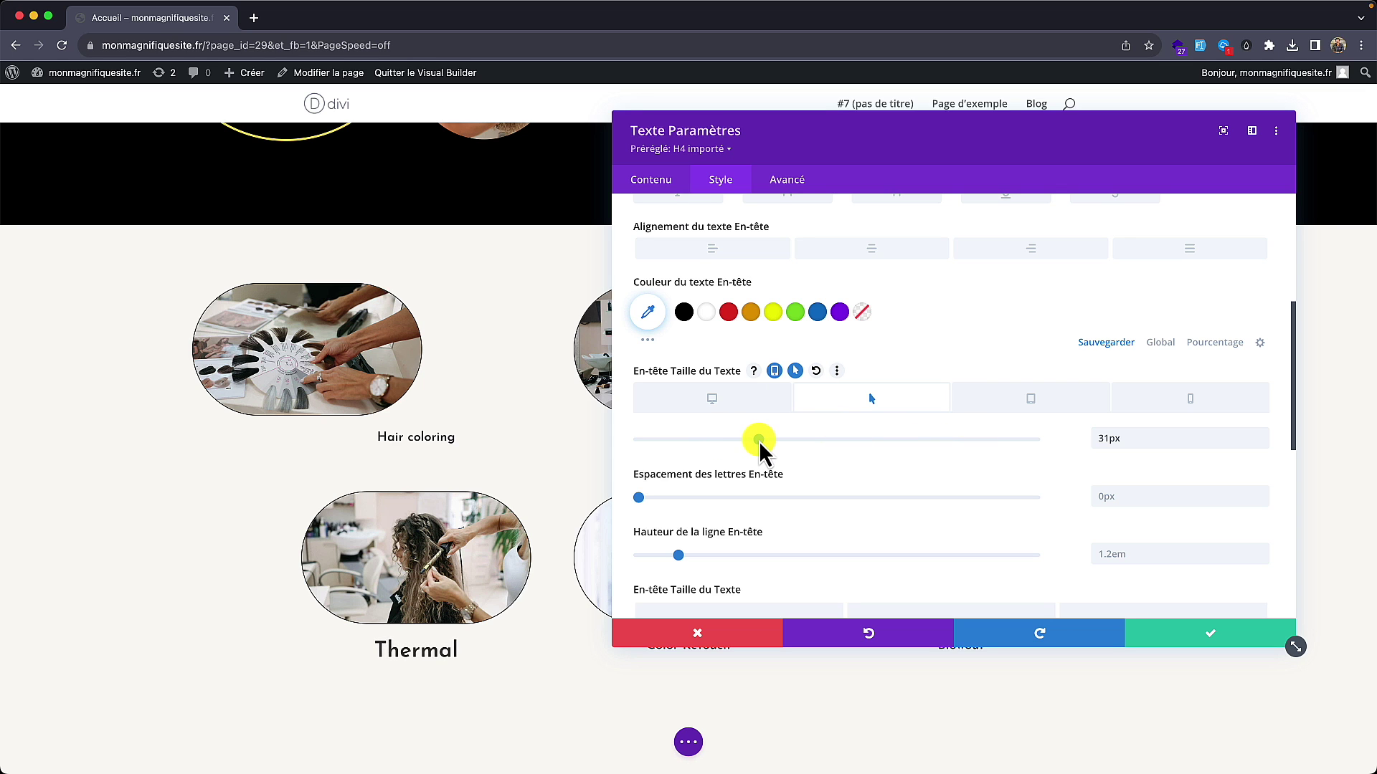
left_click(1191, 635)
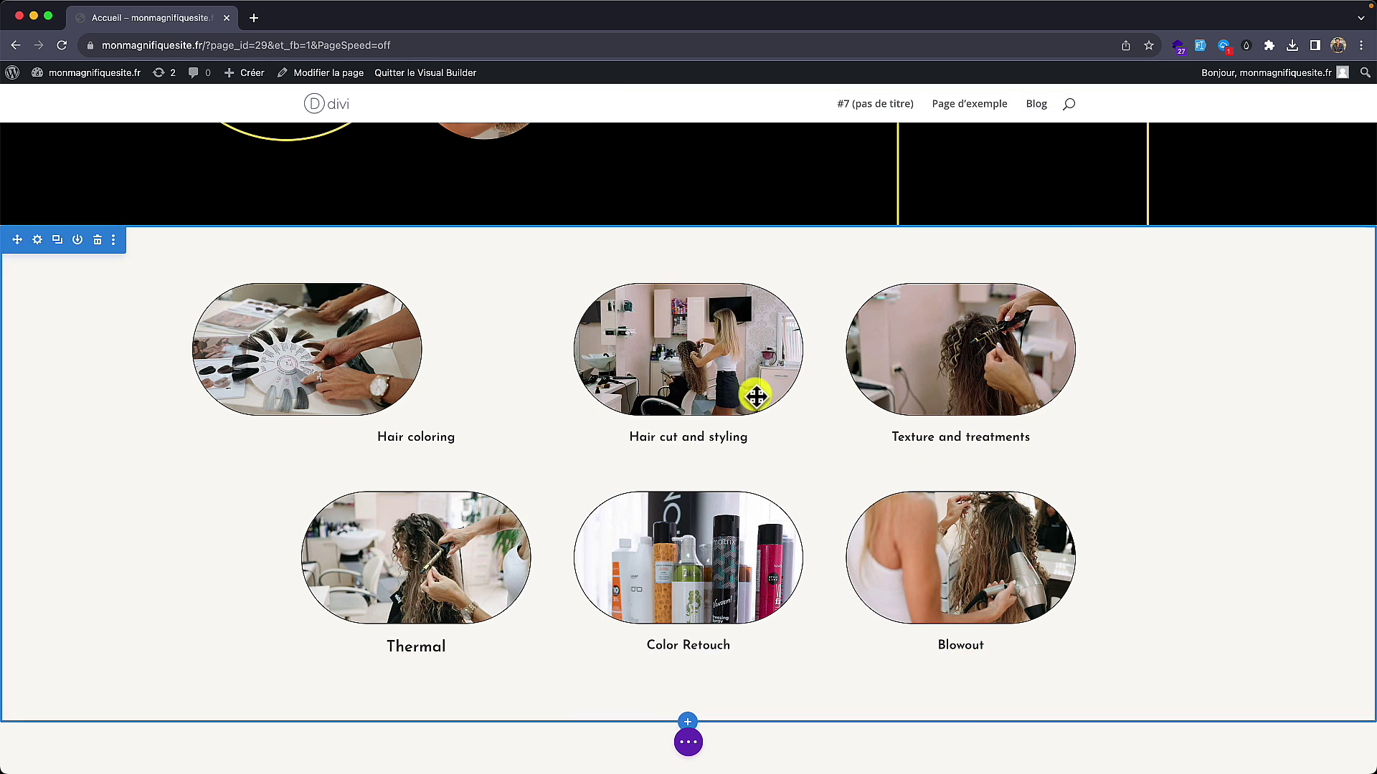
scroll(185, 509, "down", 1)
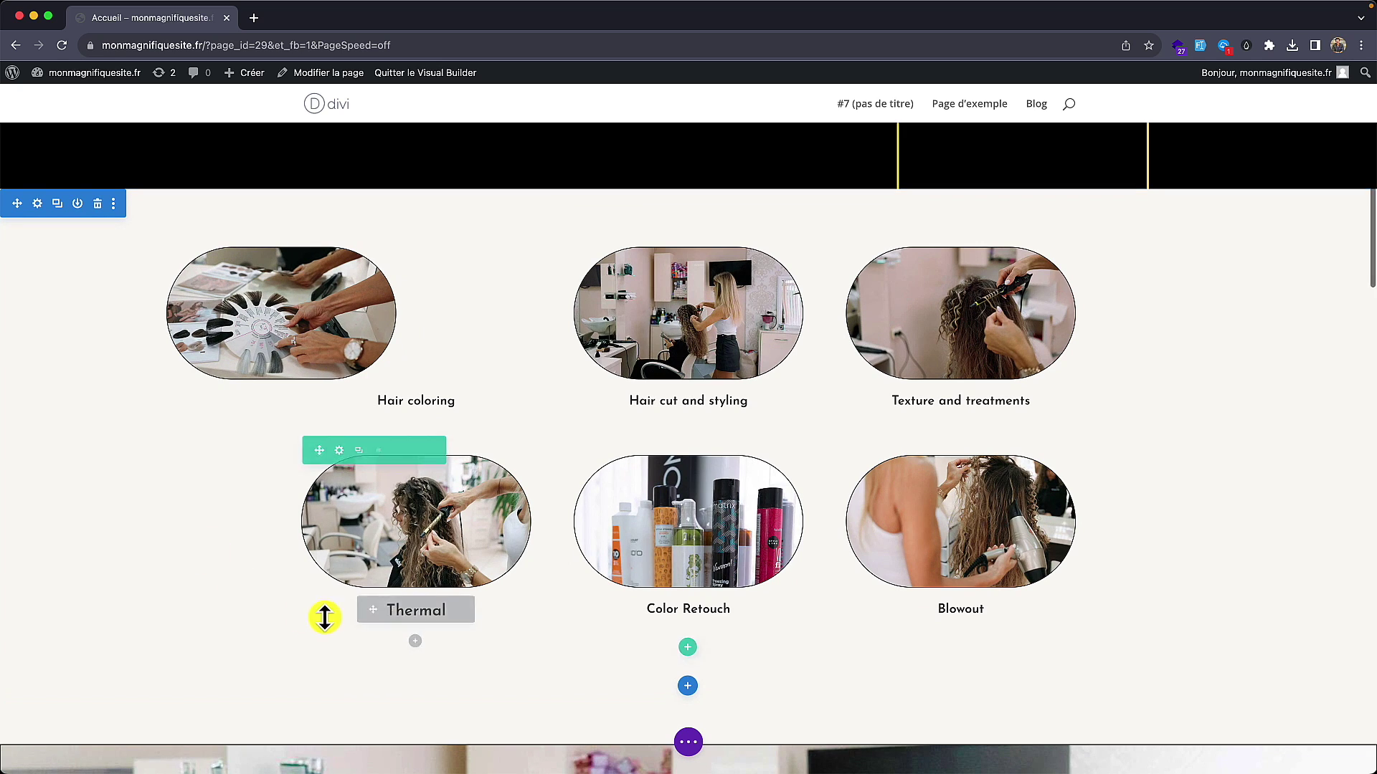
mouse_move(419, 624)
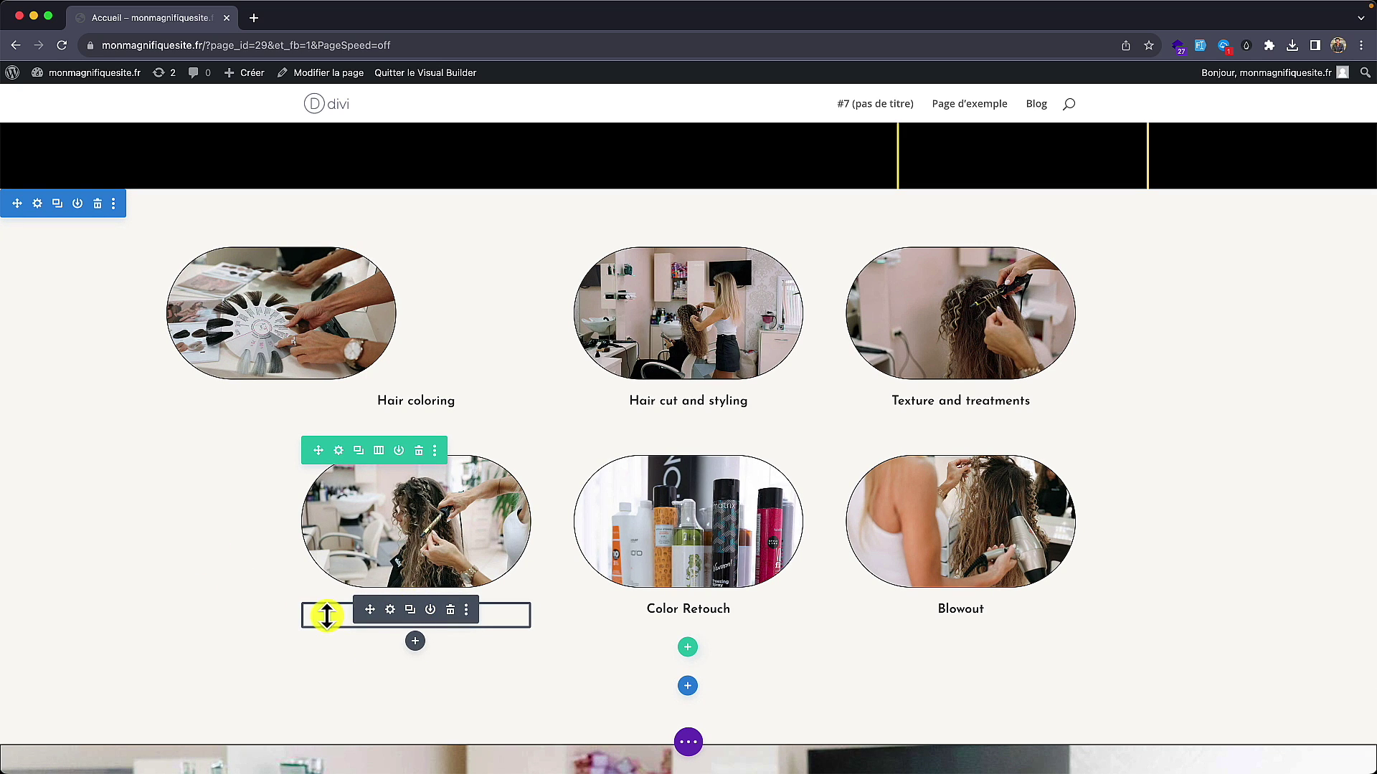
Step: Publish the Accueil page, exit the Visual Builder and check the Thermal title's hover effect on the live page
scroll(366, 627, "down", 1)
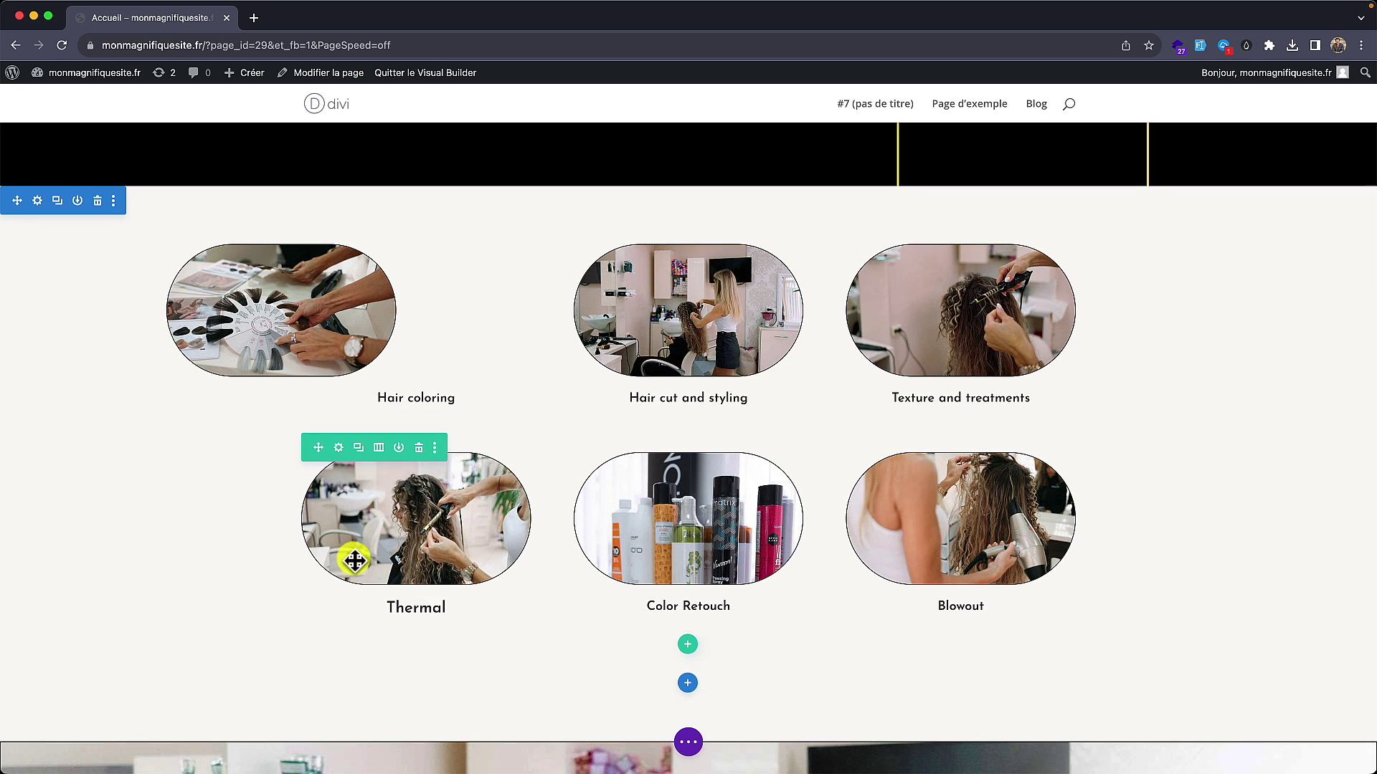
left_click(687, 743)
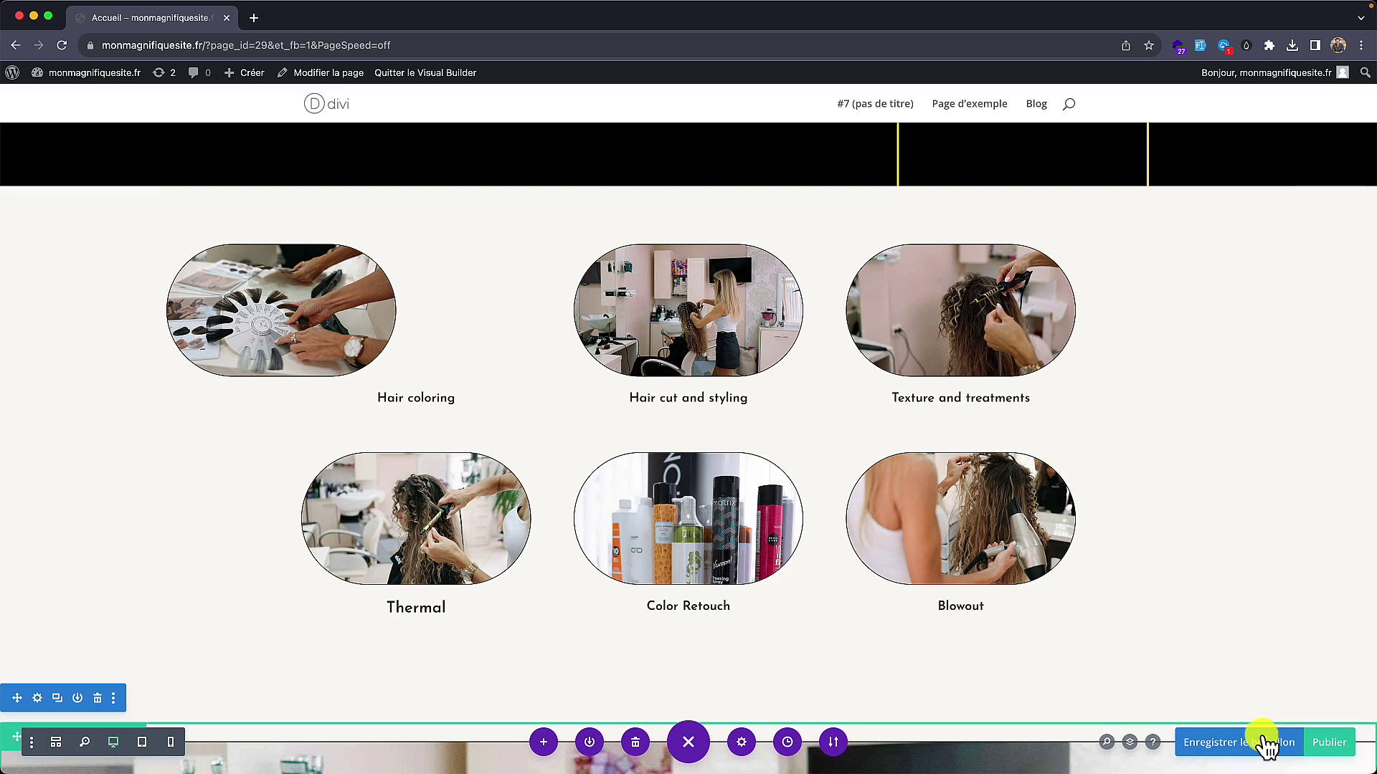
left_click(1321, 744)
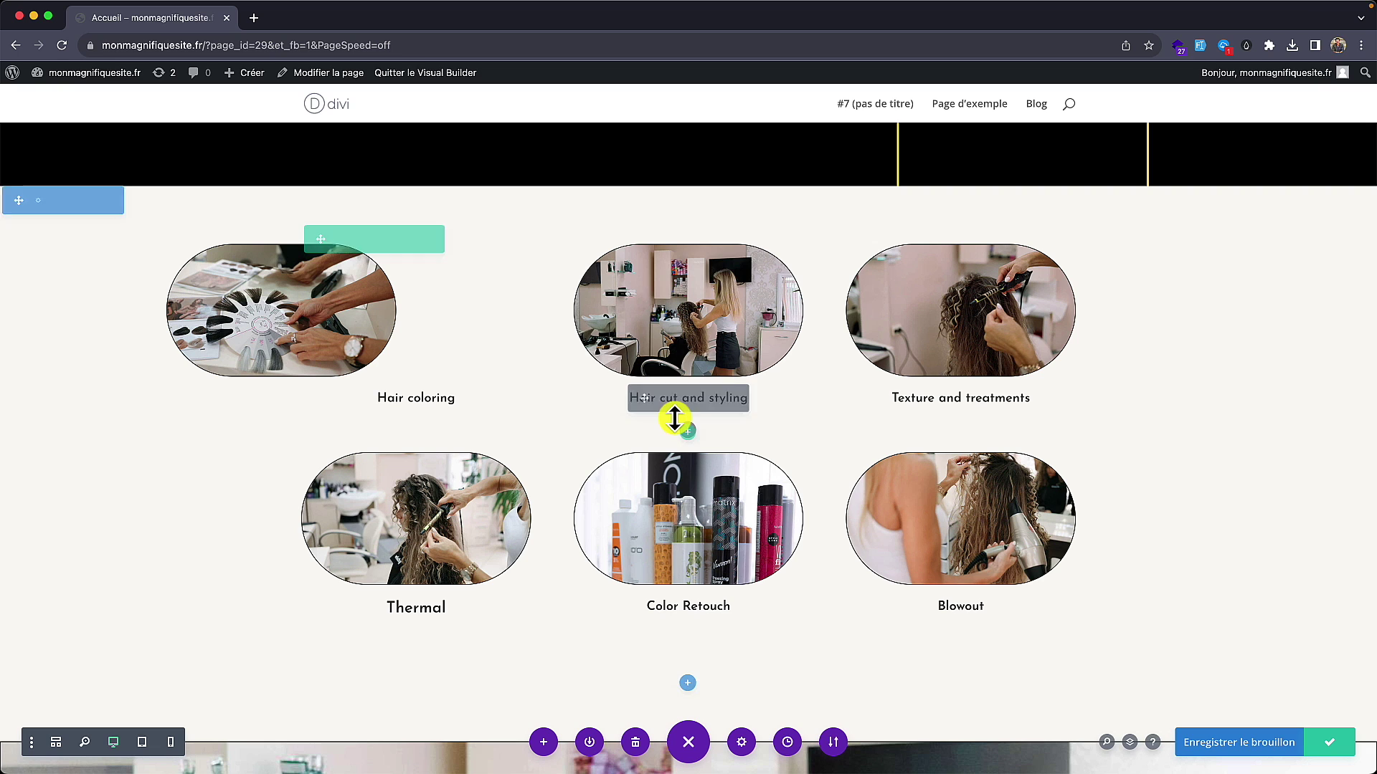
left_click(420, 73)
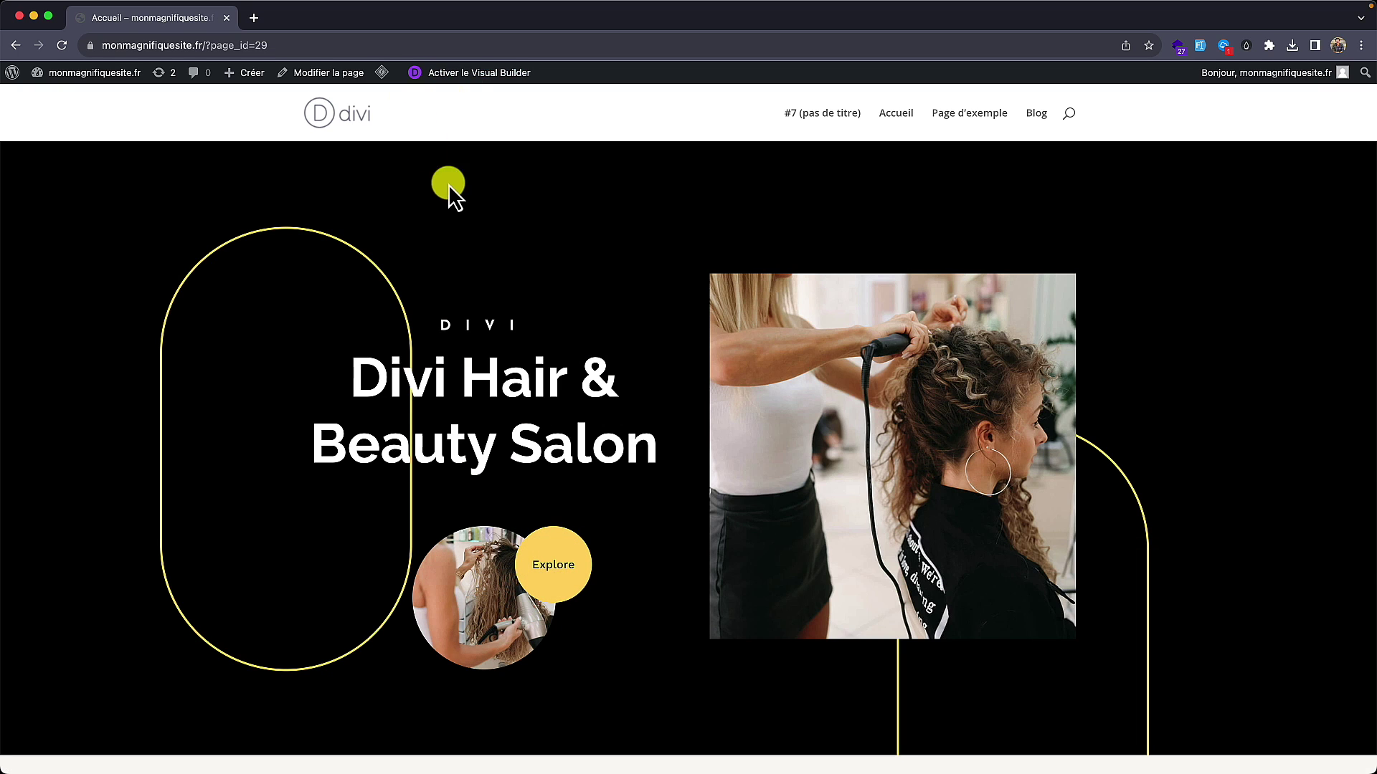
scroll(183, 211, "down", 4)
scroll(152, 231, "down", 5)
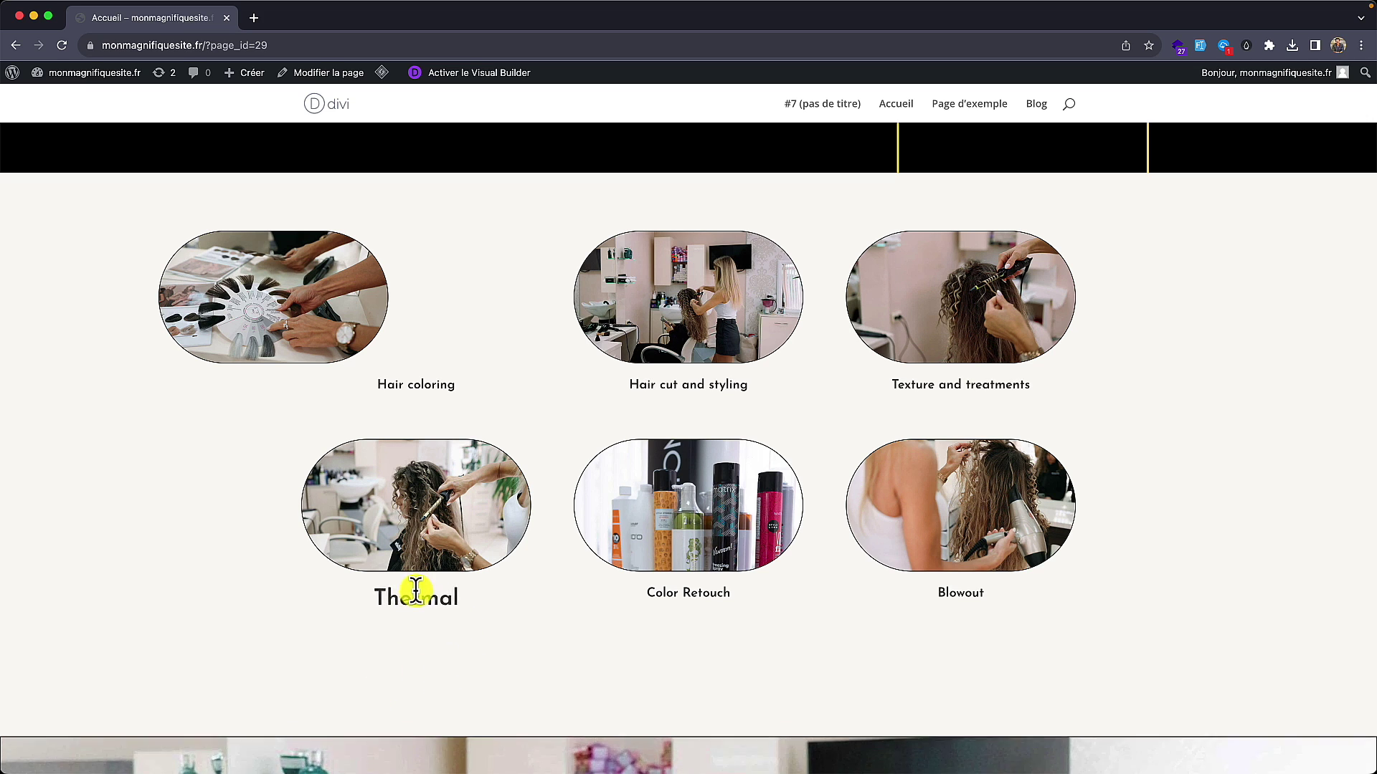
Step: Reactivate the Visual Builder and open the settings of the contact form in the Book Appointment section
left_click(459, 74)
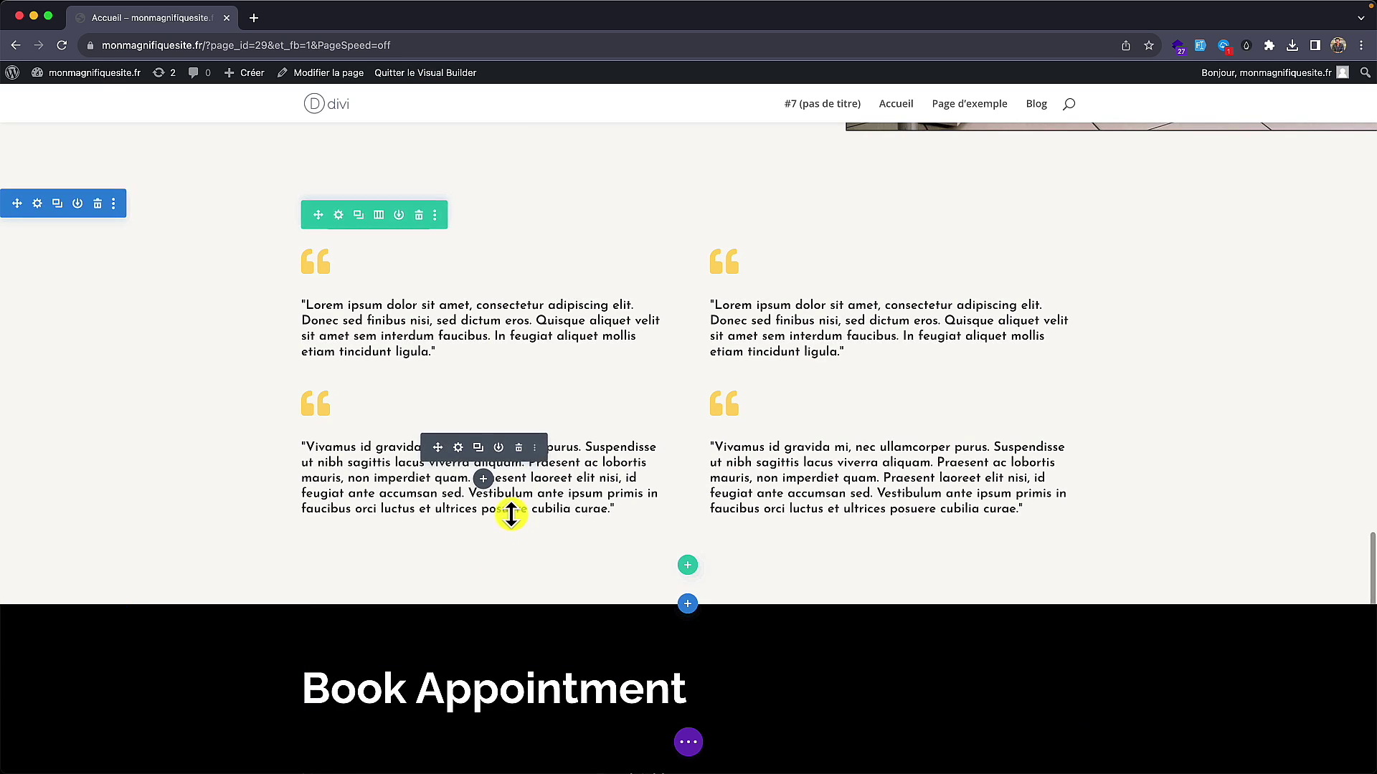
scroll(510, 498, "down", 5)
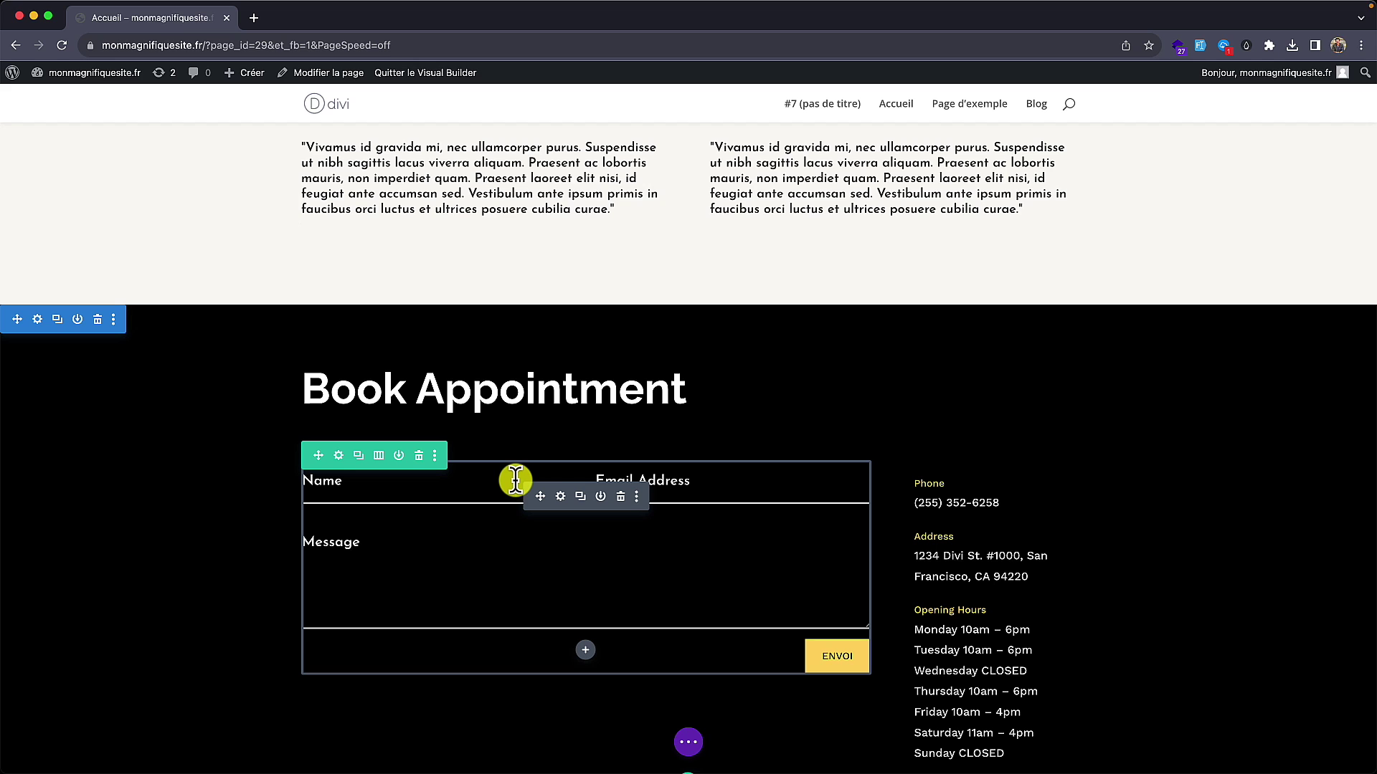
scroll(513, 480, "down", 1)
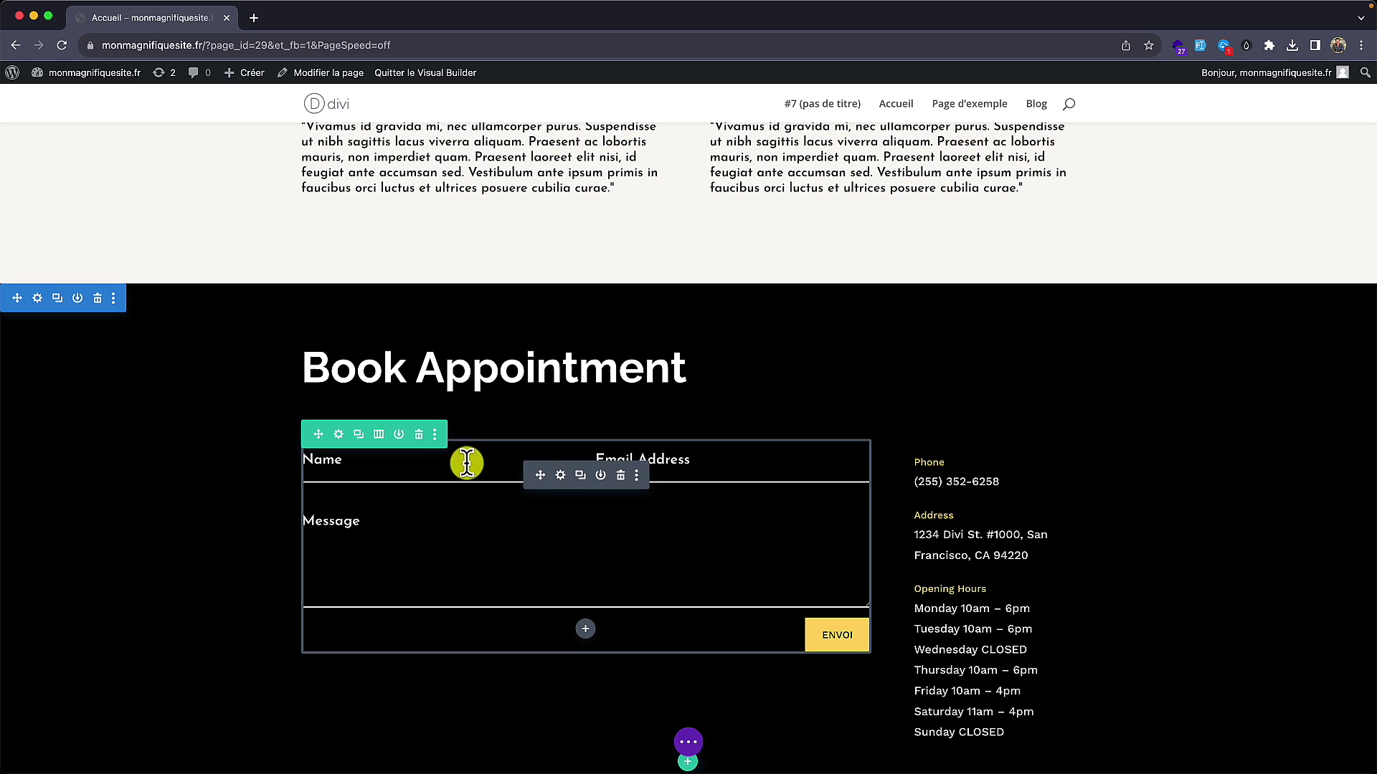
left_click(559, 474)
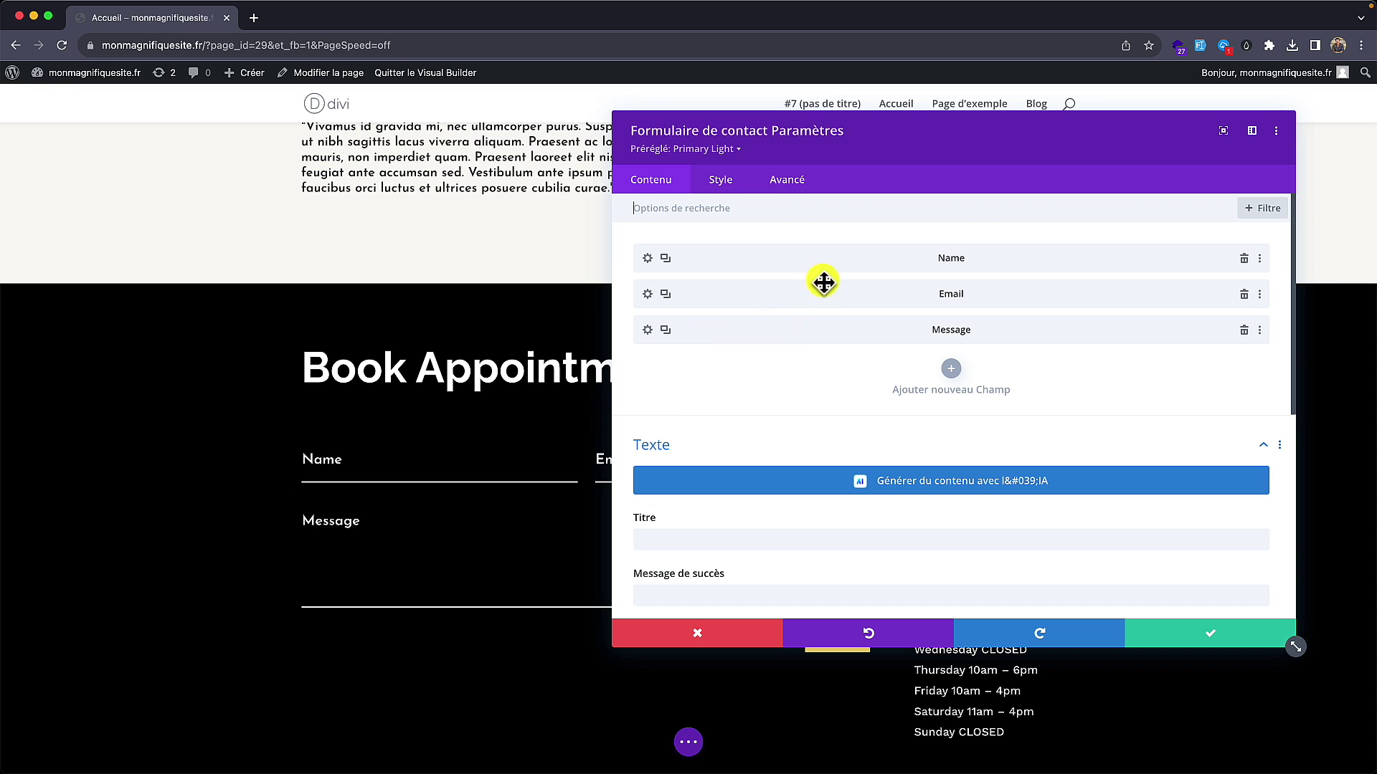
Step: Add a new field to the contact form and title it Infos
left_click(956, 374)
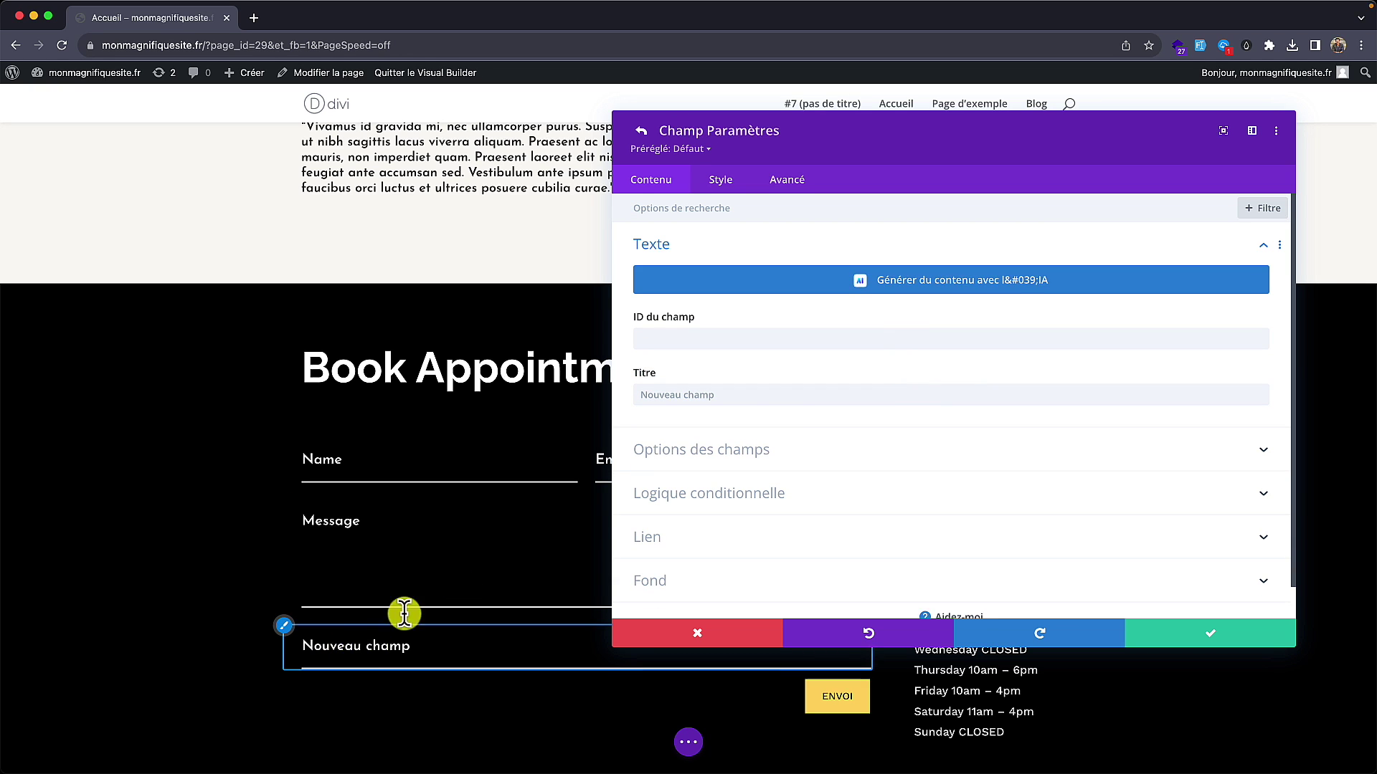
left_click(638, 134)
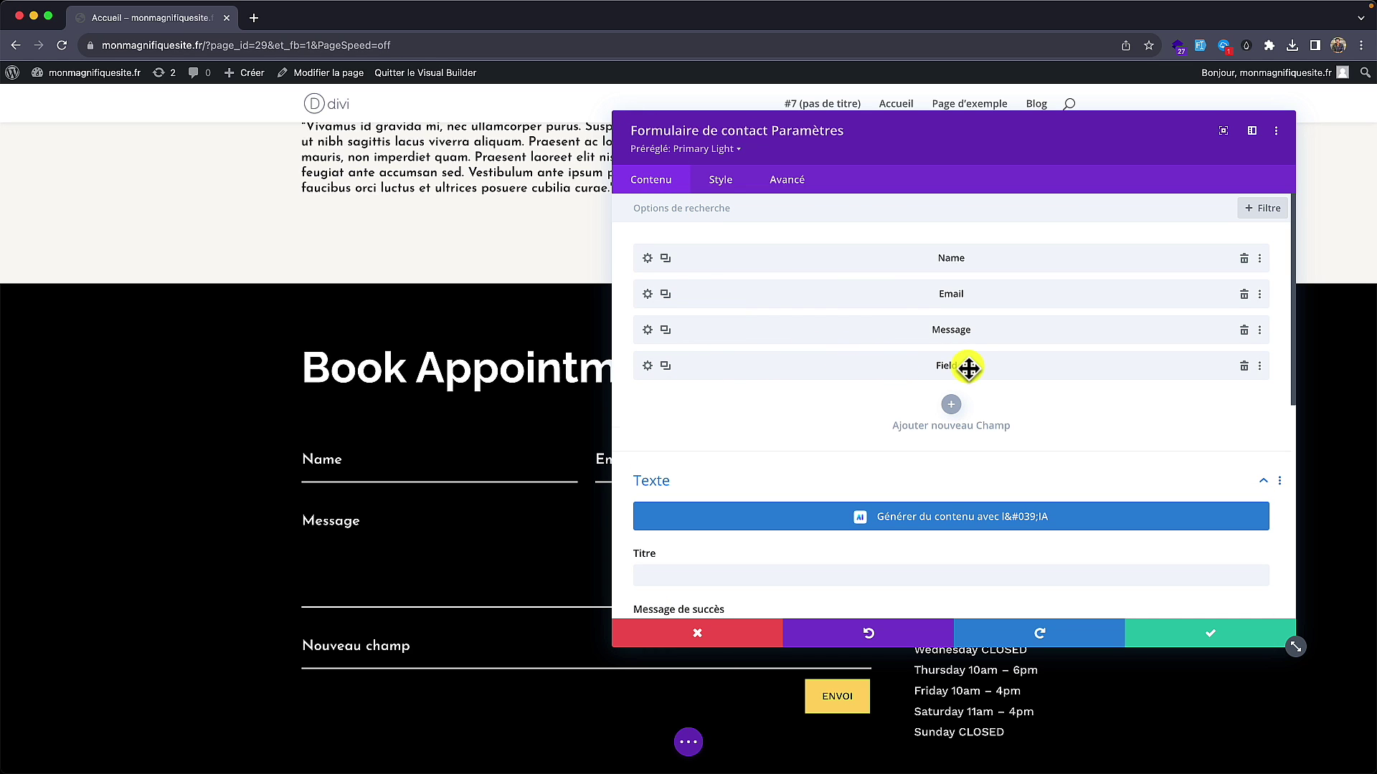
mouse_move(1141, 369)
left_mouse_down()
mouse_move(1126, 323)
mouse_move(1126, 376)
left_mouse_up()
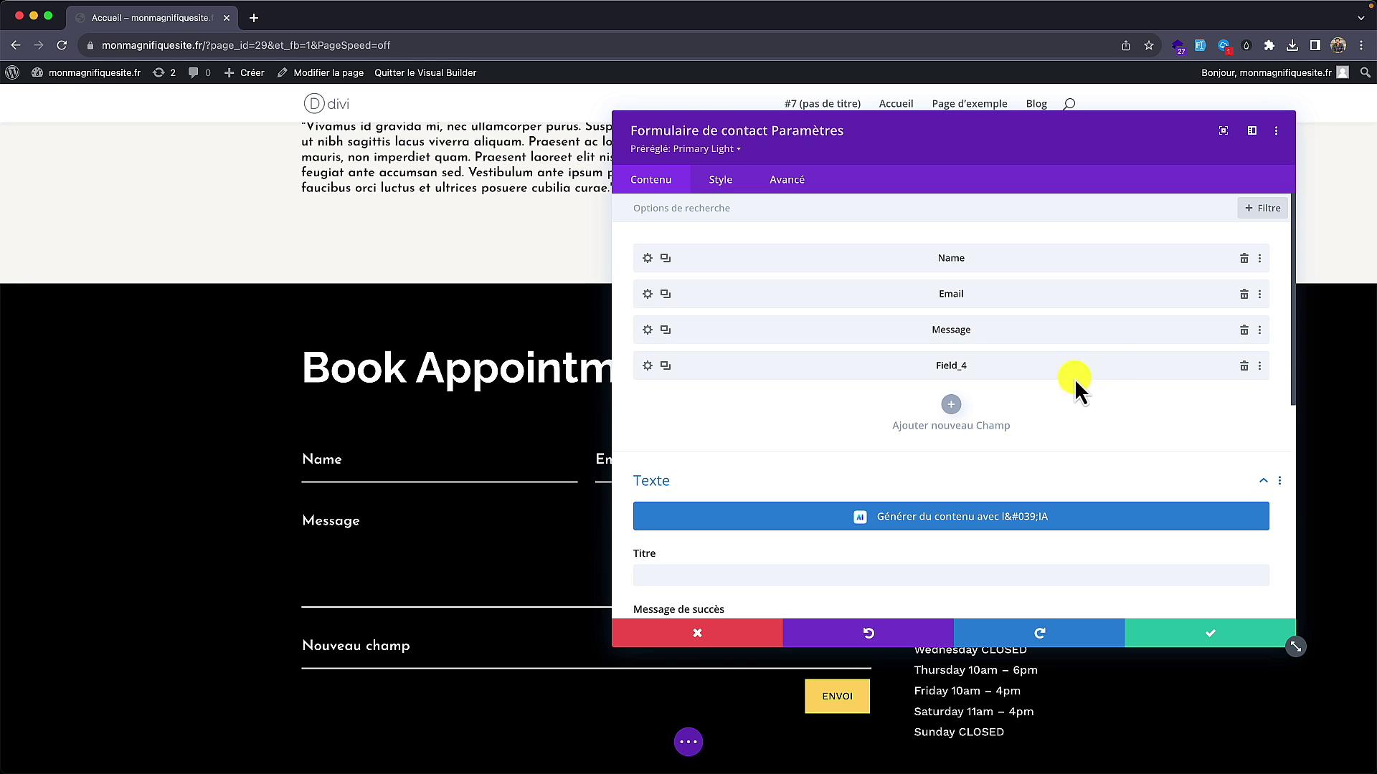
left_click(647, 366)
left_click(735, 395)
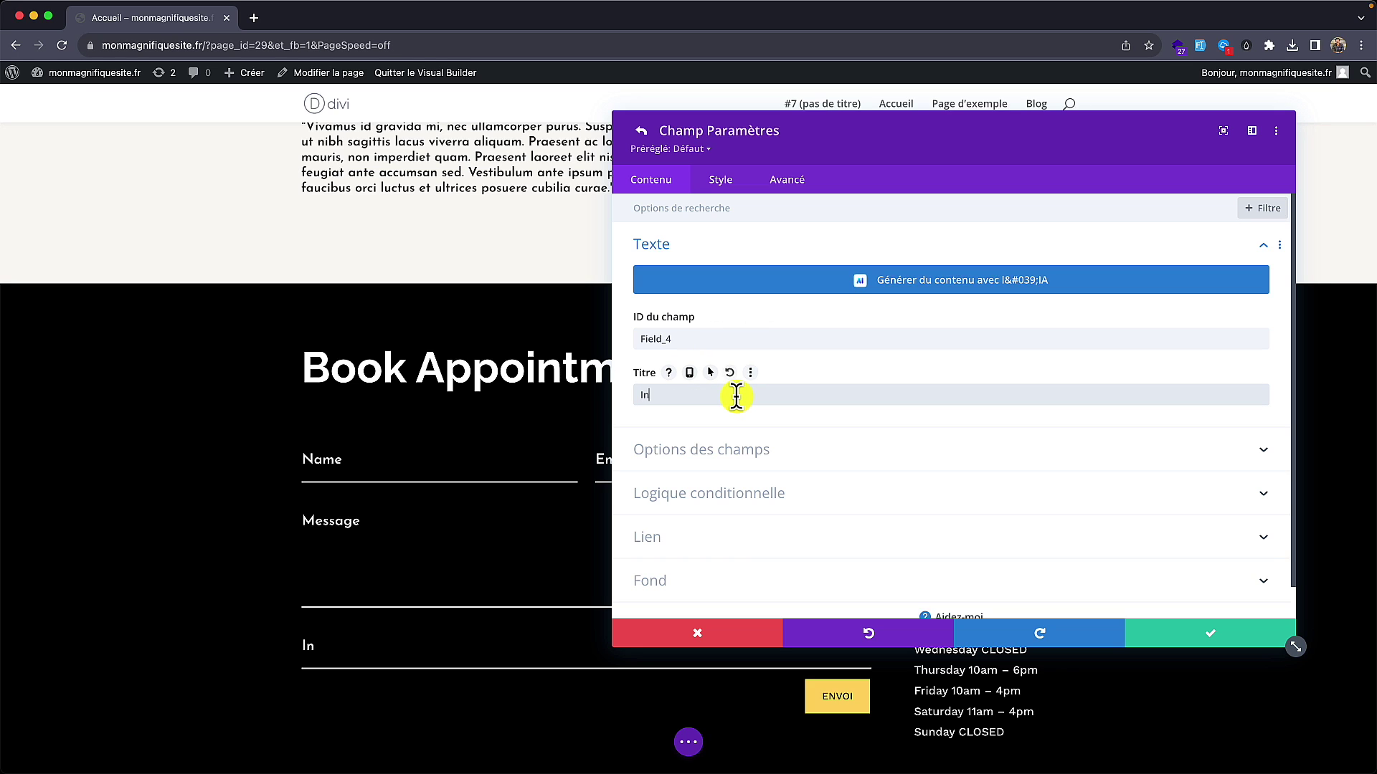
Step: Review the Infos field's type, minimum and maximum length, allowed symbols and required-field options
left_click(776, 450)
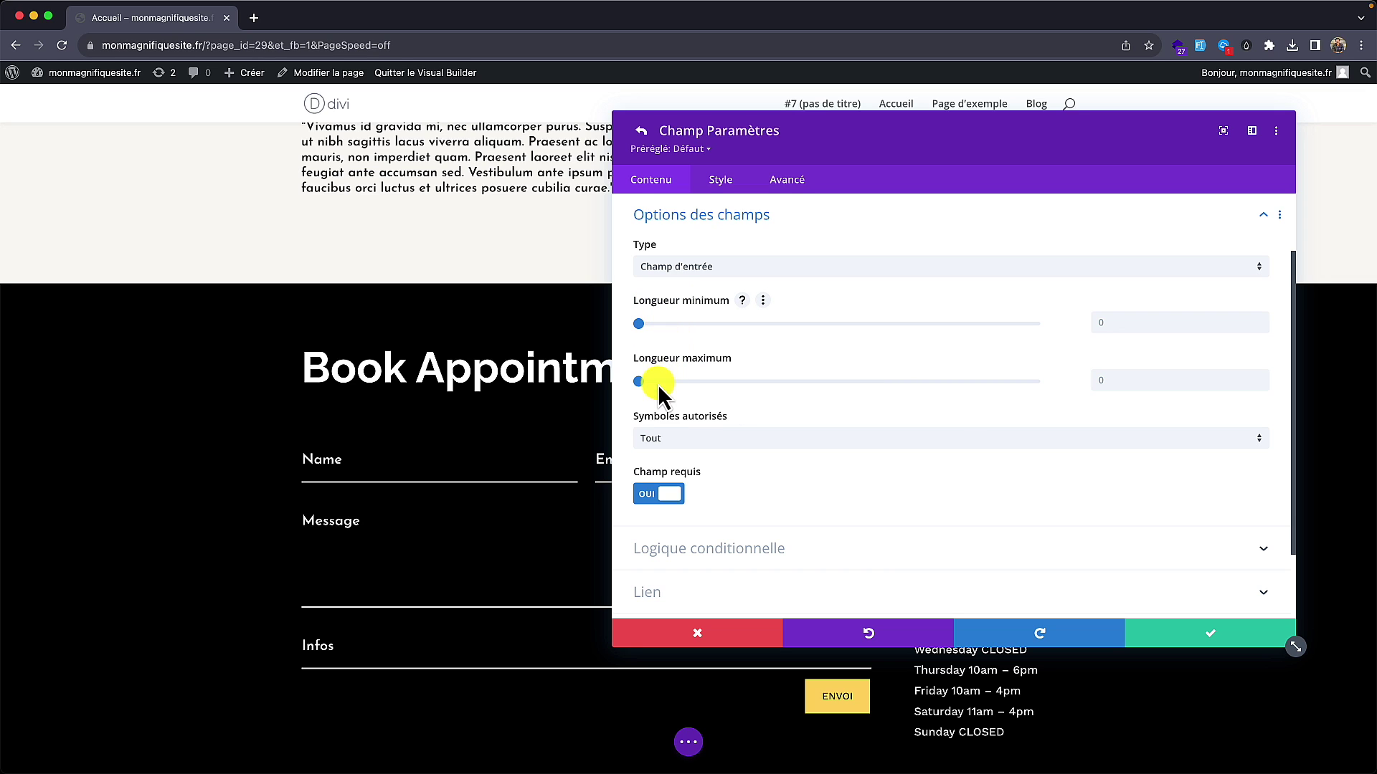
scroll(667, 454, "down", 1)
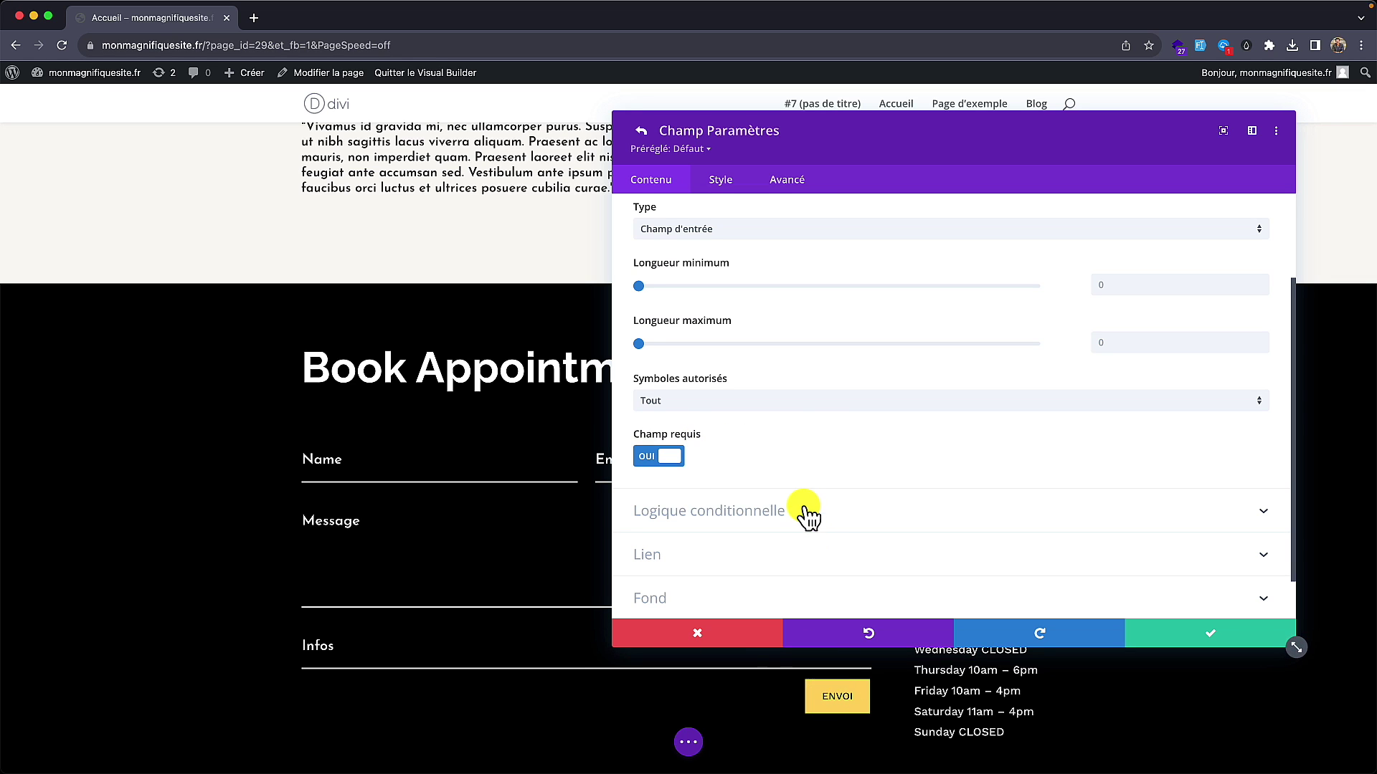
scroll(807, 513, "down", 1)
scroll(806, 513, "up", 3)
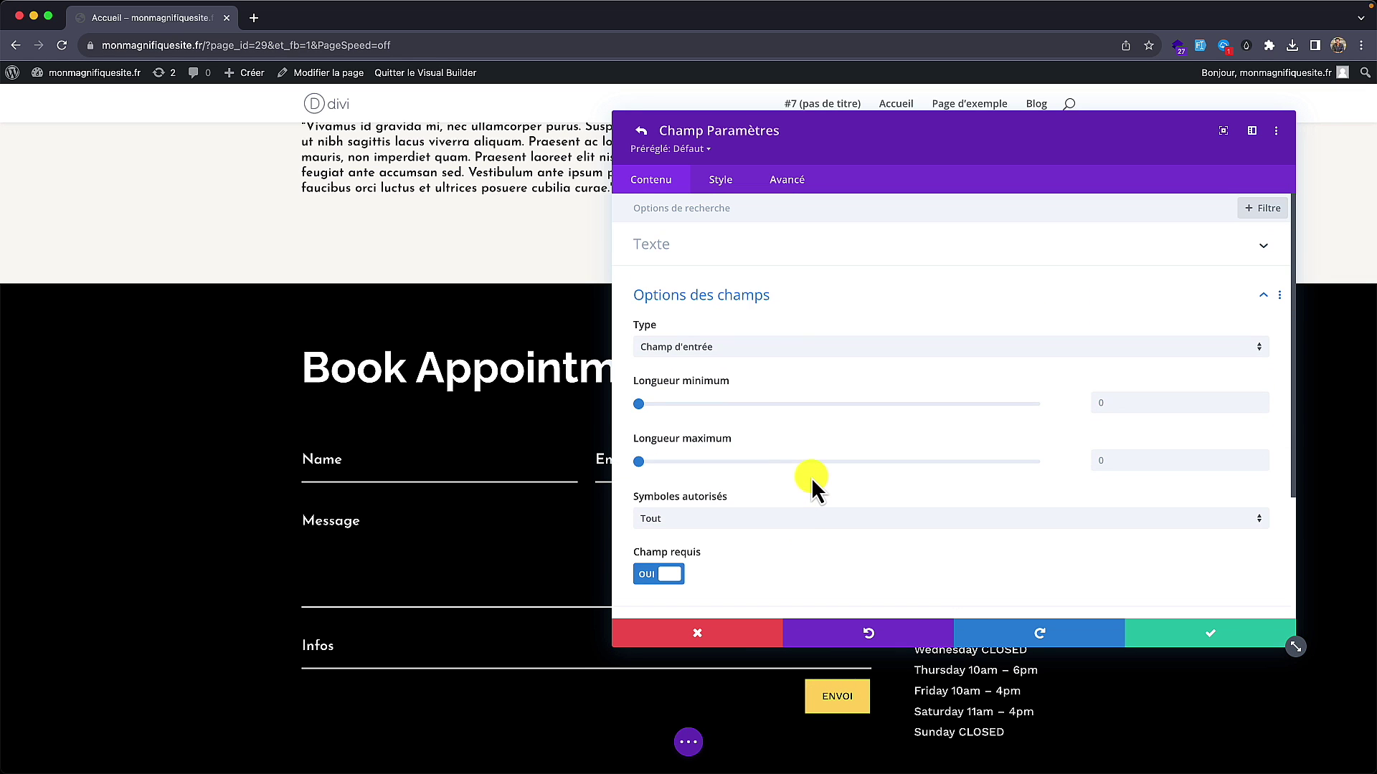
Step: Return to the contact form's field list and delete the added Infos field
left_click(642, 131)
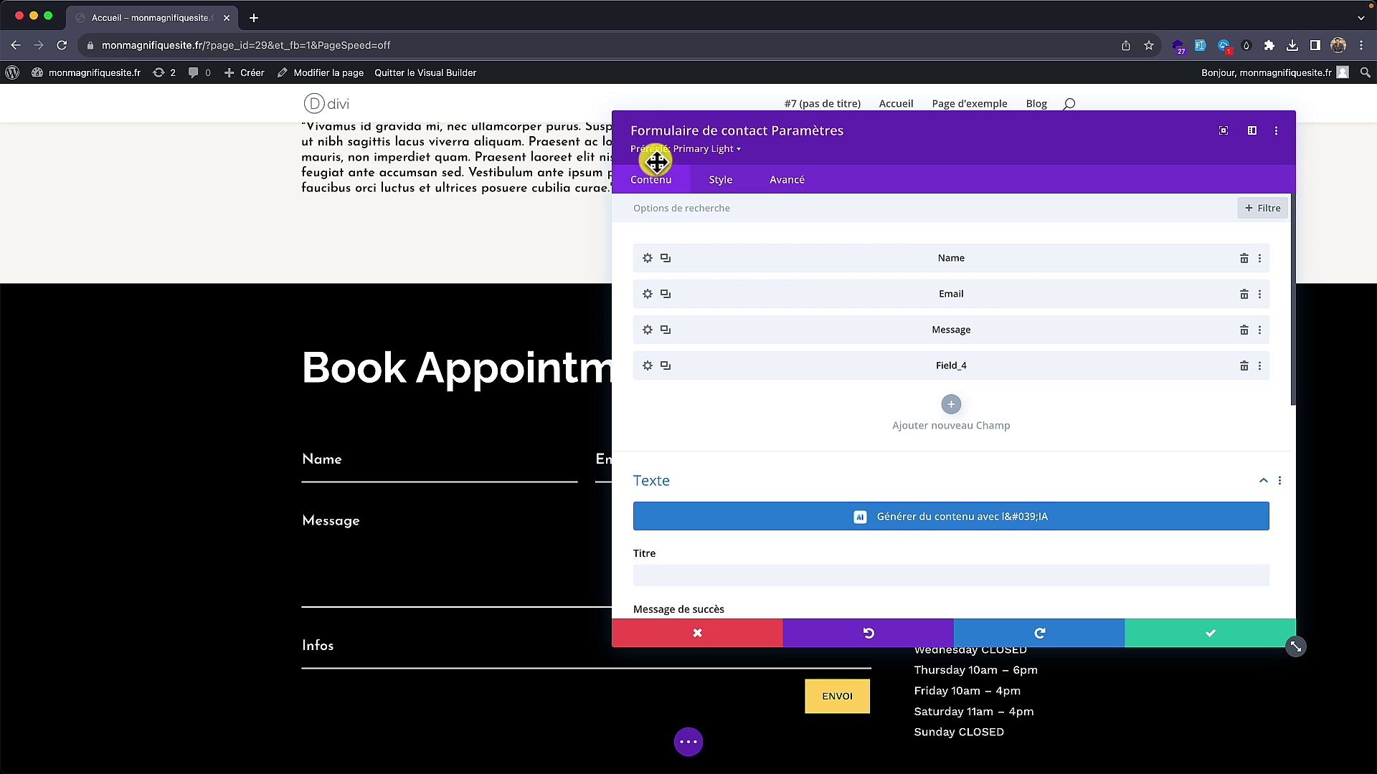
scroll(798, 433, "down", 2)
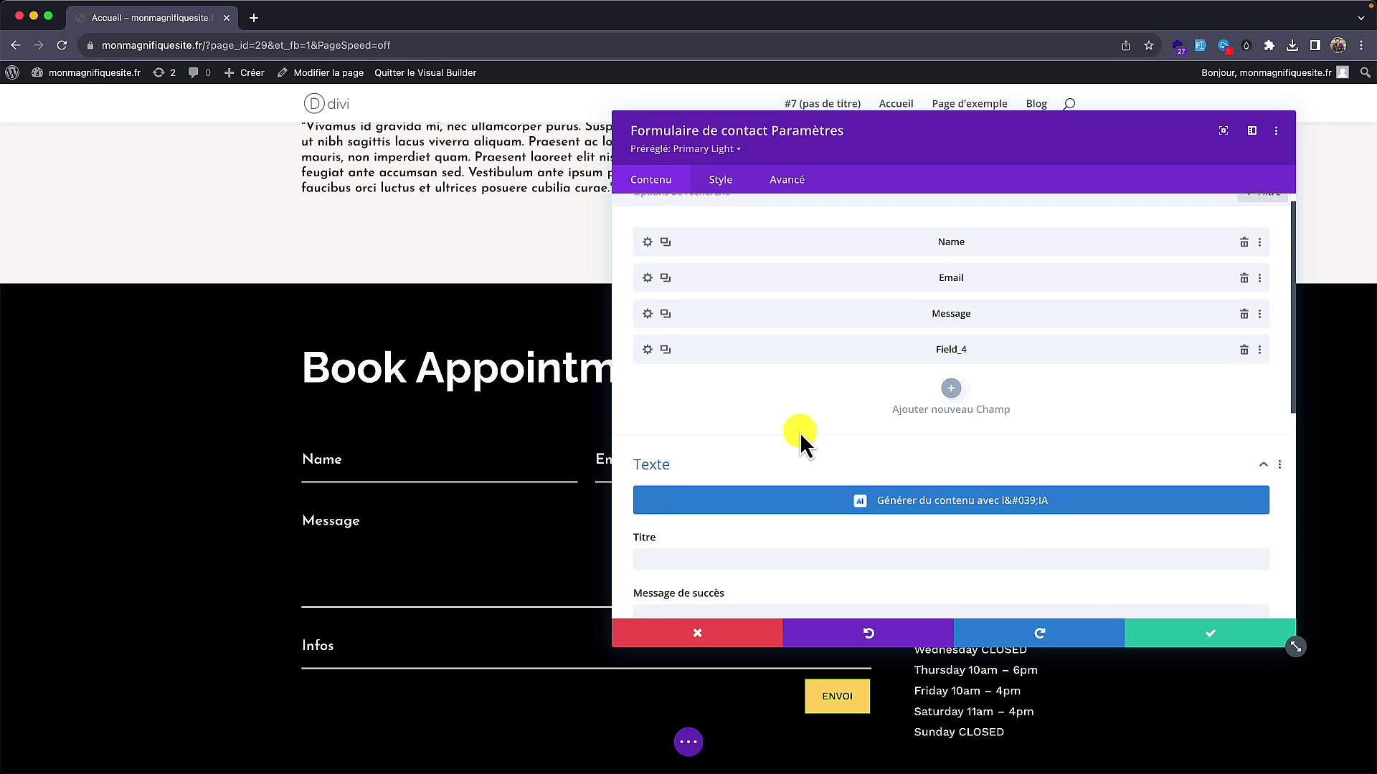
scroll(799, 394, "up", 2)
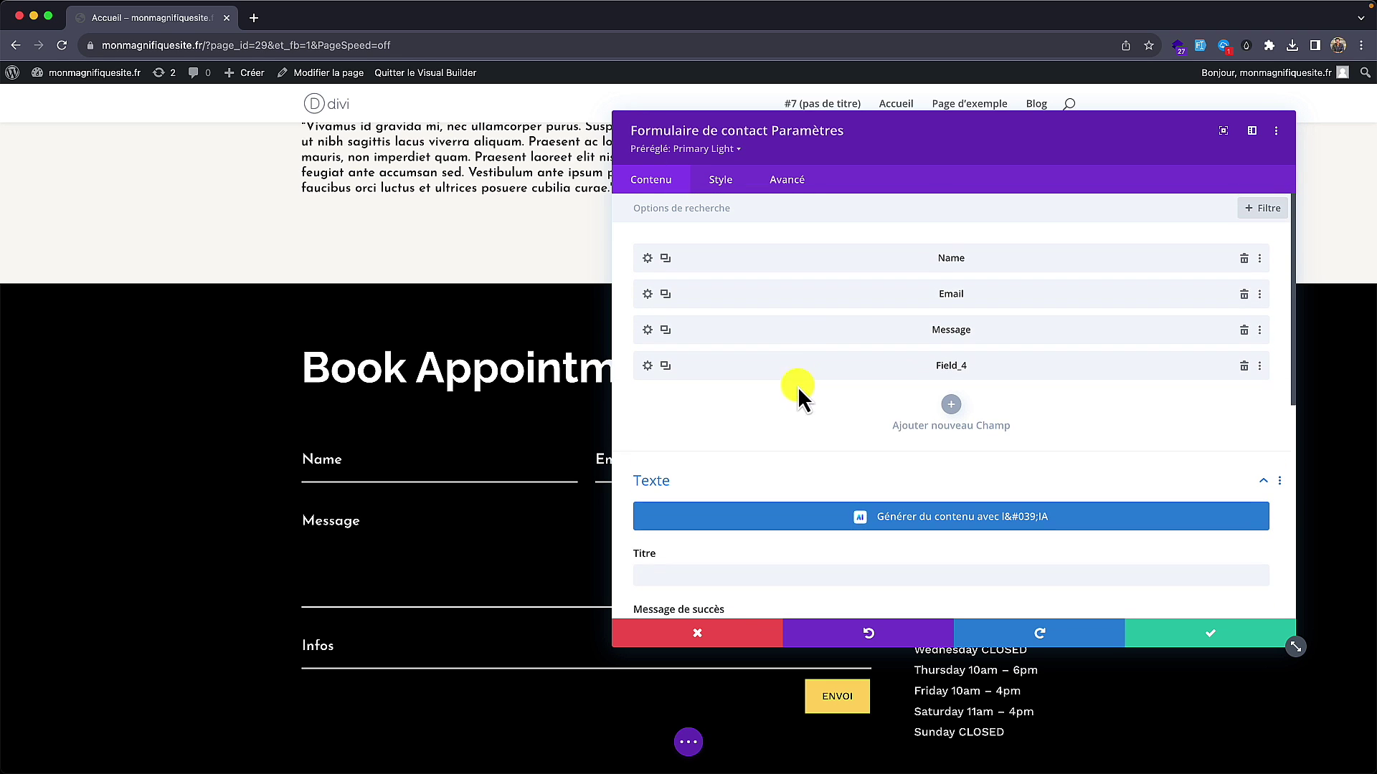
left_click(1245, 365)
Step: Try testess as the contact form's title and clear it again
scroll(1060, 359, "down", 5)
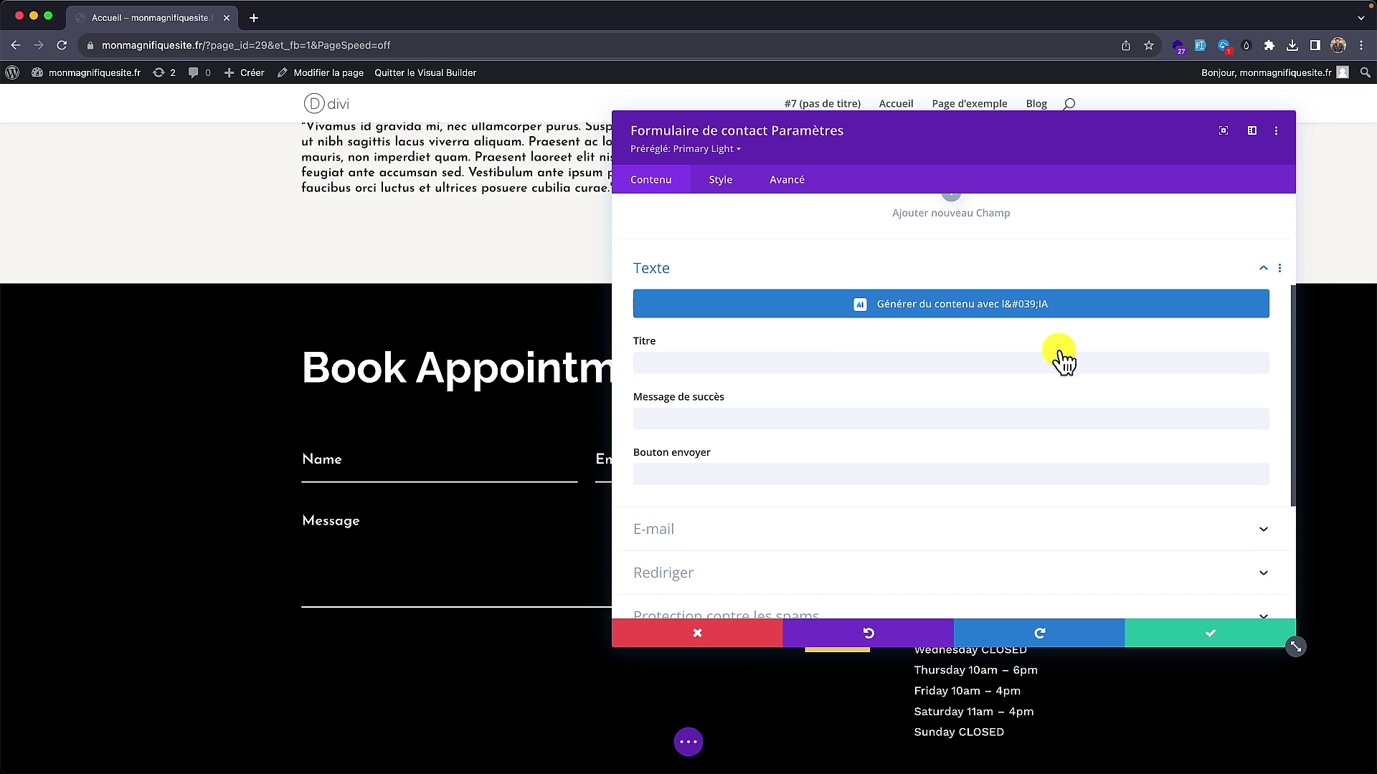
scroll(961, 360, "down", 2)
left_click(851, 280)
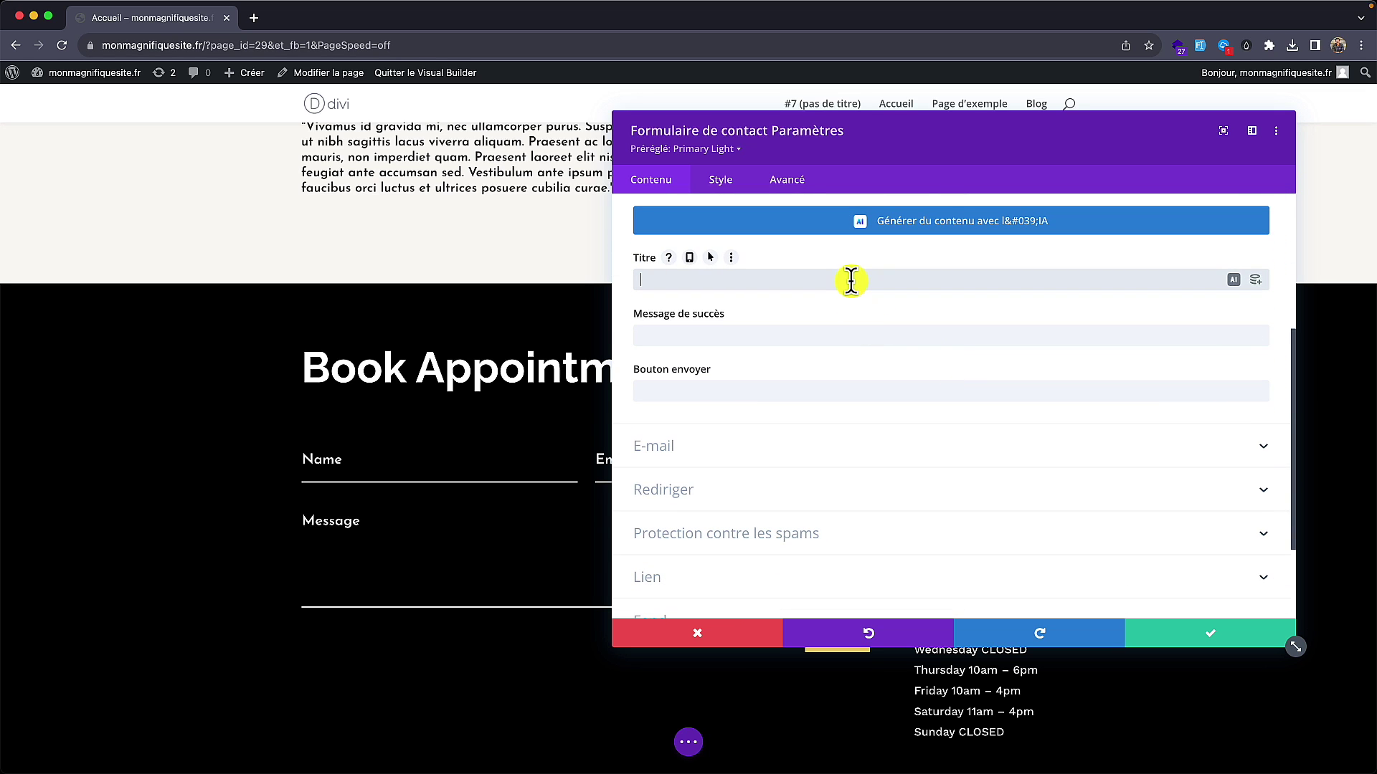
type("testess")
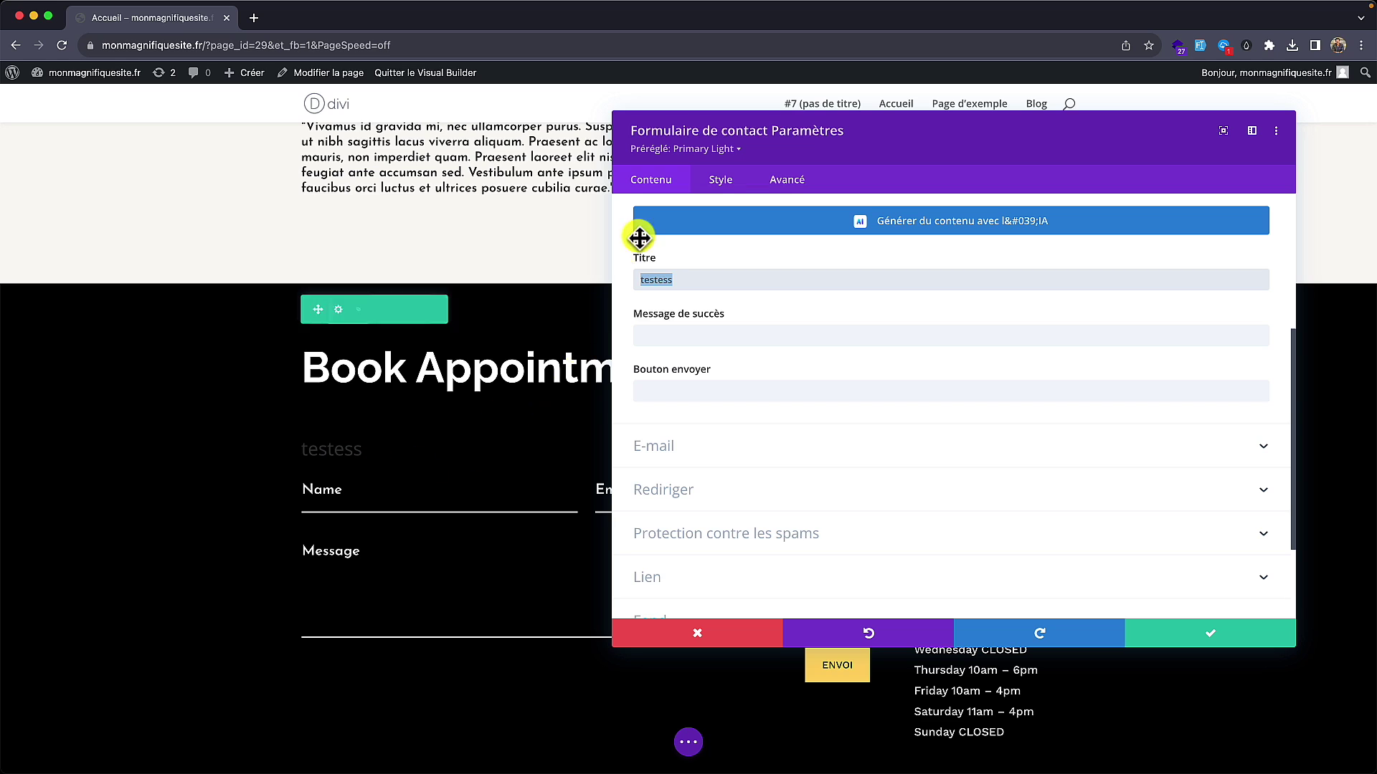
key("BackSpace")
Step: Try testsetes as the contact form's submit button text and clear it again
left_click(723, 336)
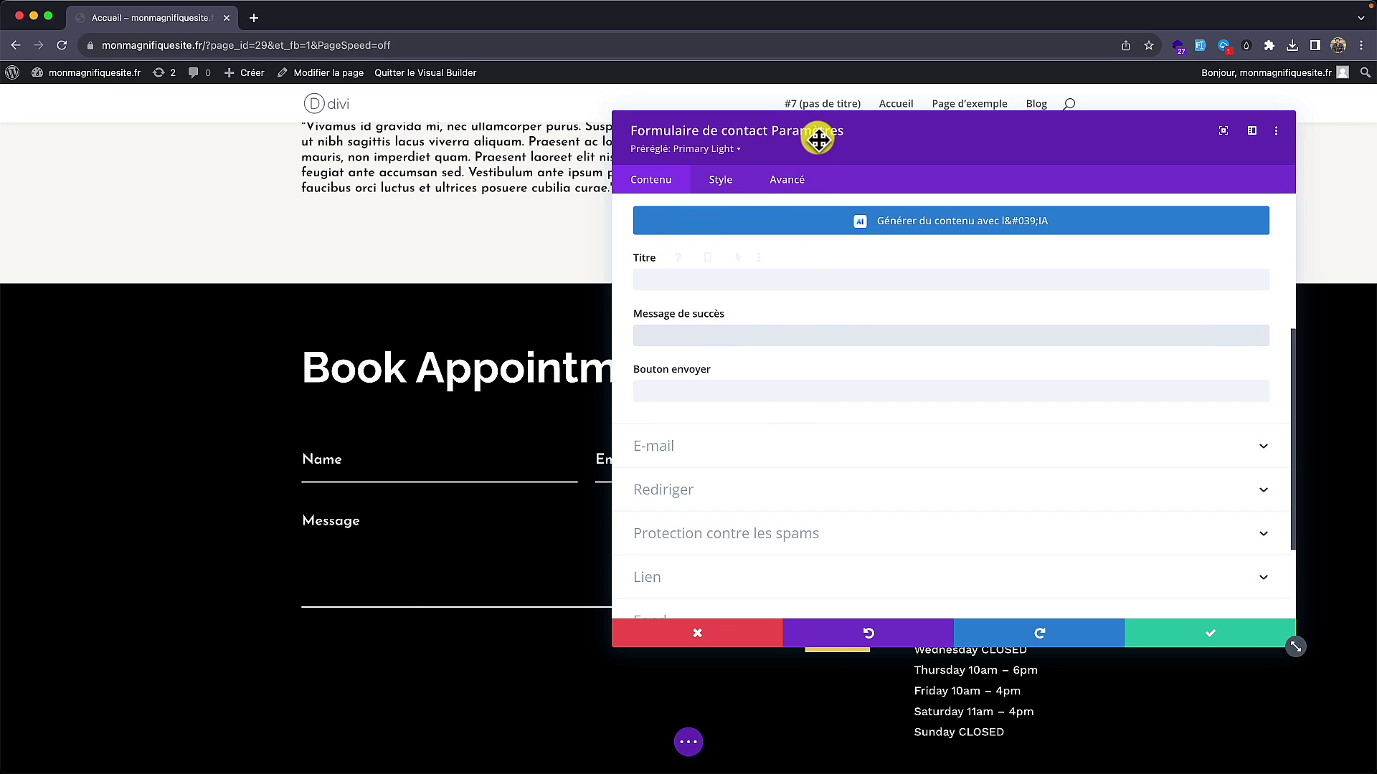
left_click_drag(818, 136, 851, 109)
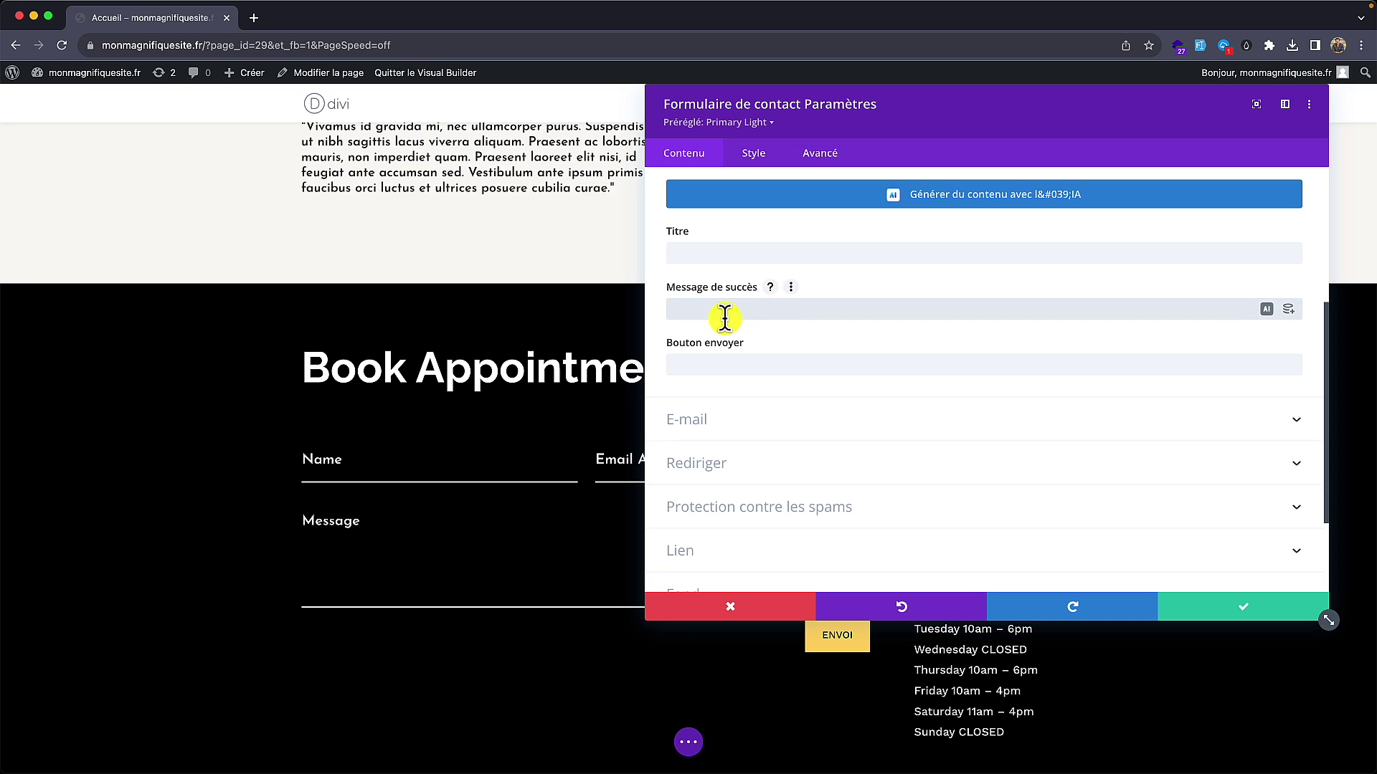
left_click(728, 363)
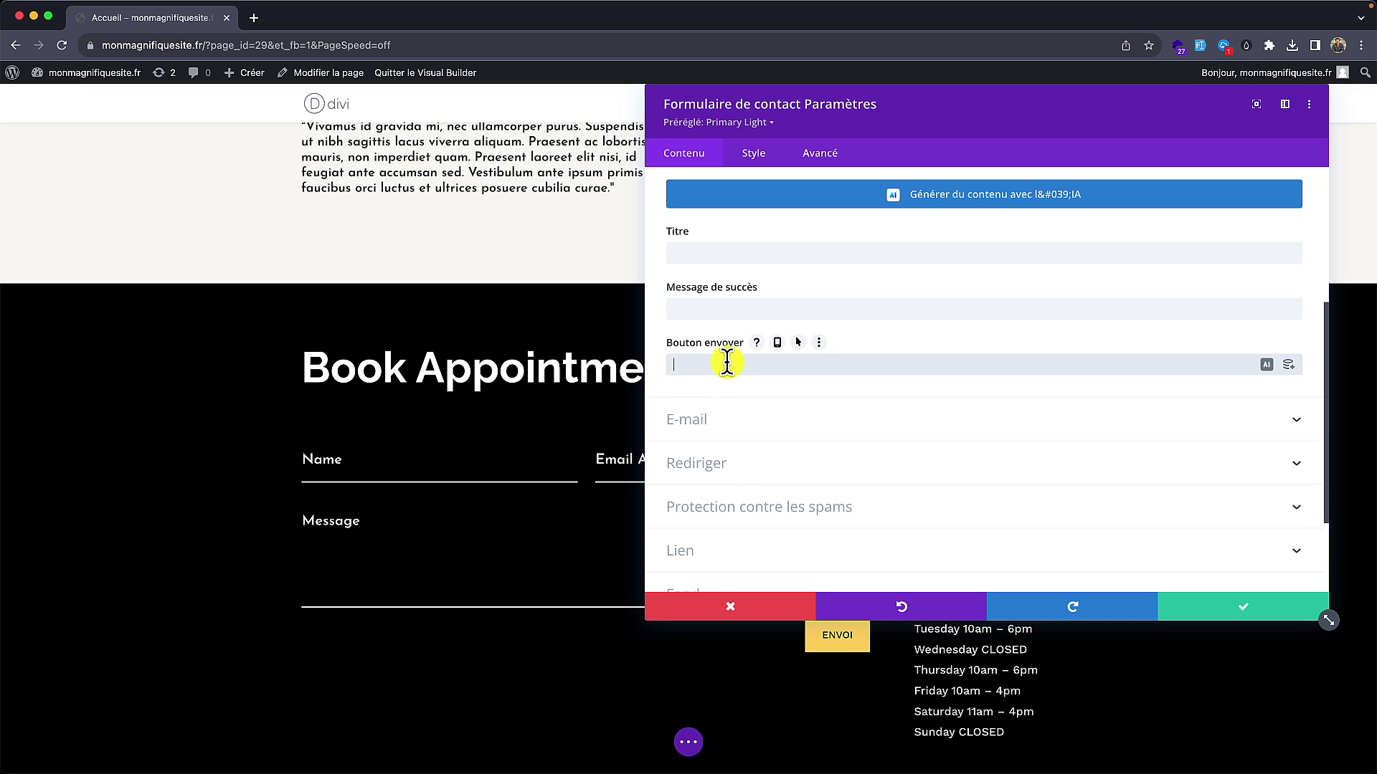
type("testsetes")
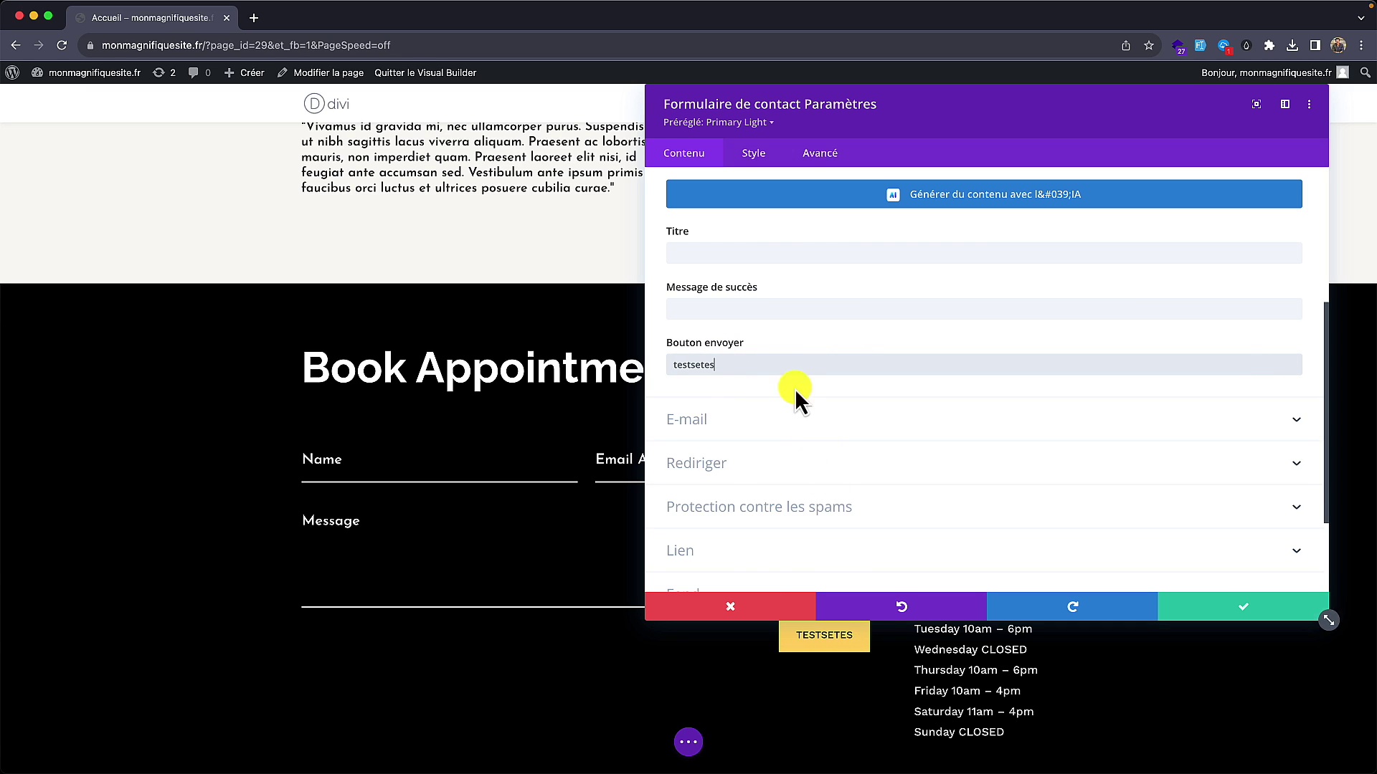
double_click(793, 364)
key("BackSpace")
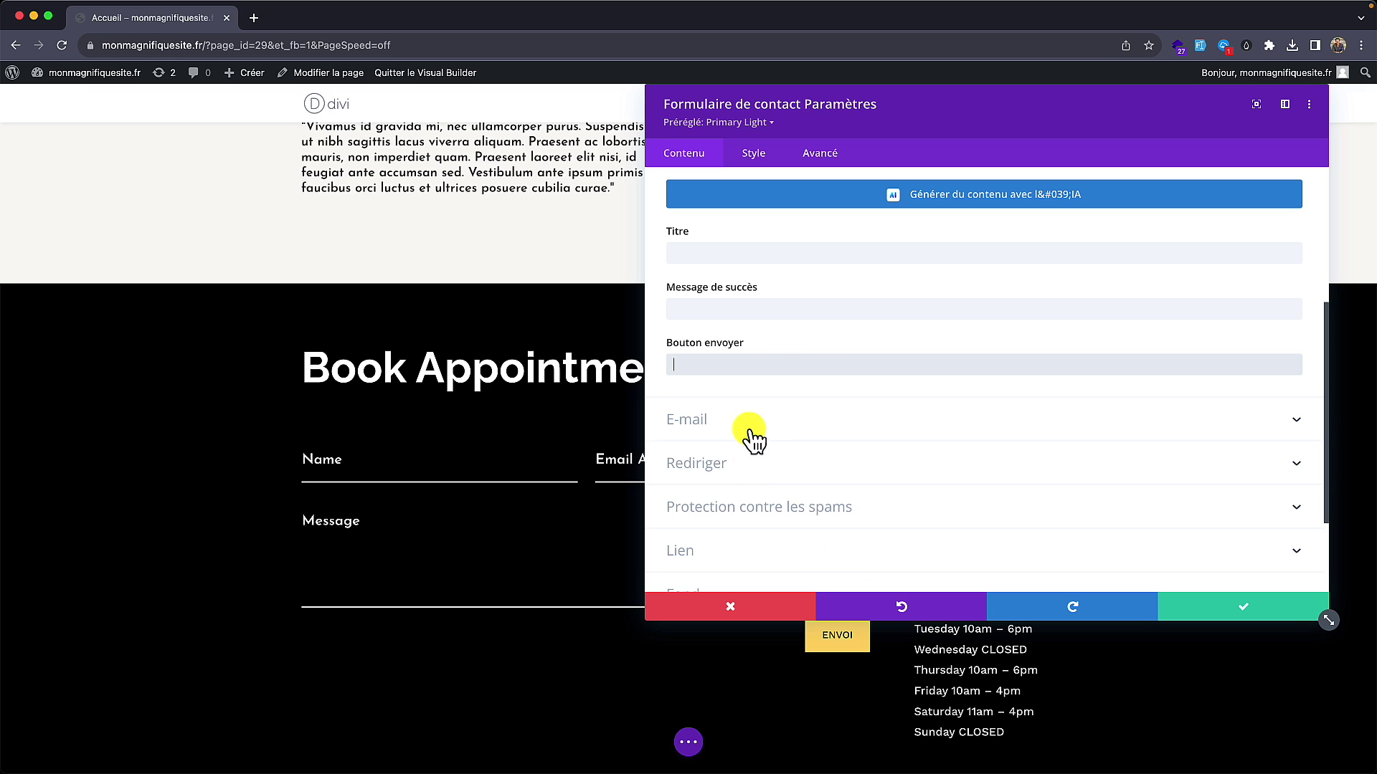
Step: Try placeholder text in the form's recipient e-mail address setting, clear it and go to the message template
left_click(726, 425)
left_click(725, 236)
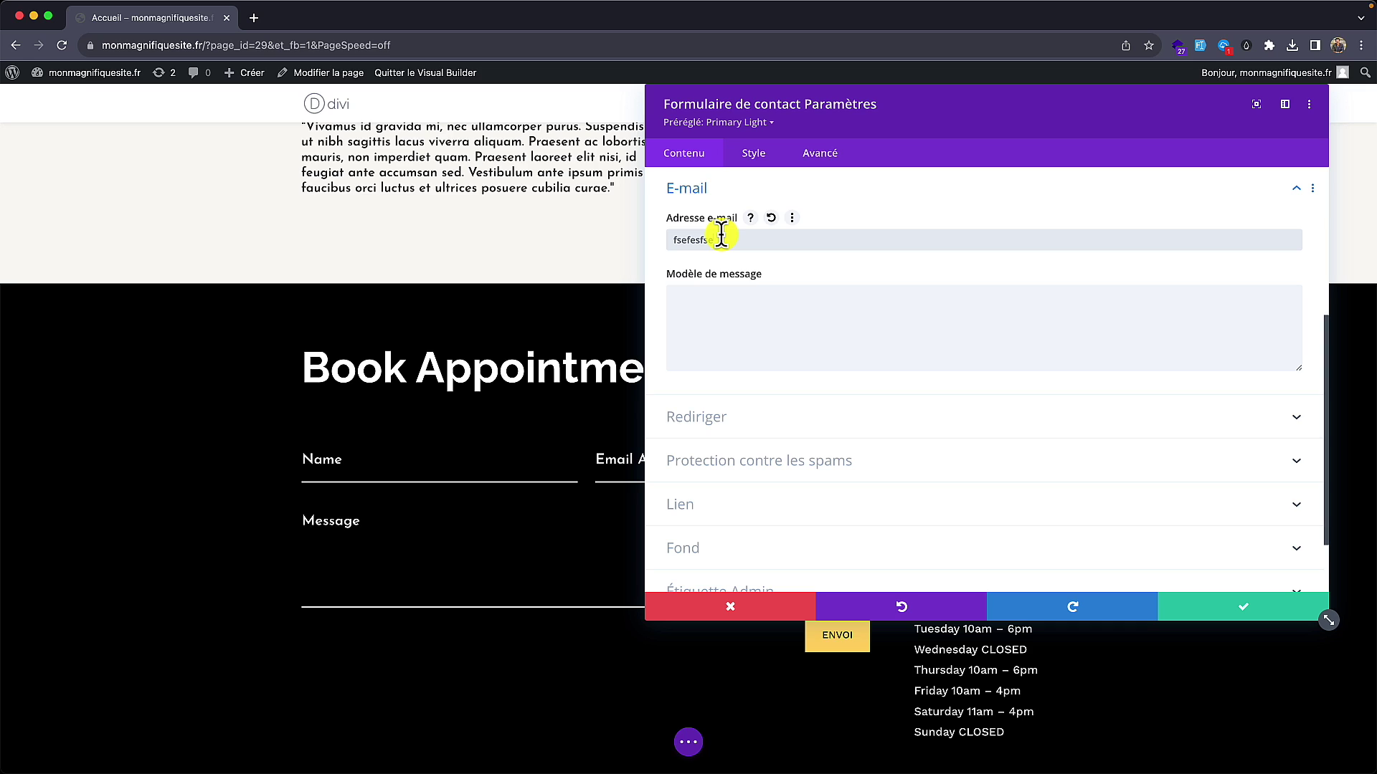
triple_click(721, 233)
key("BackSpace")
left_click(781, 313)
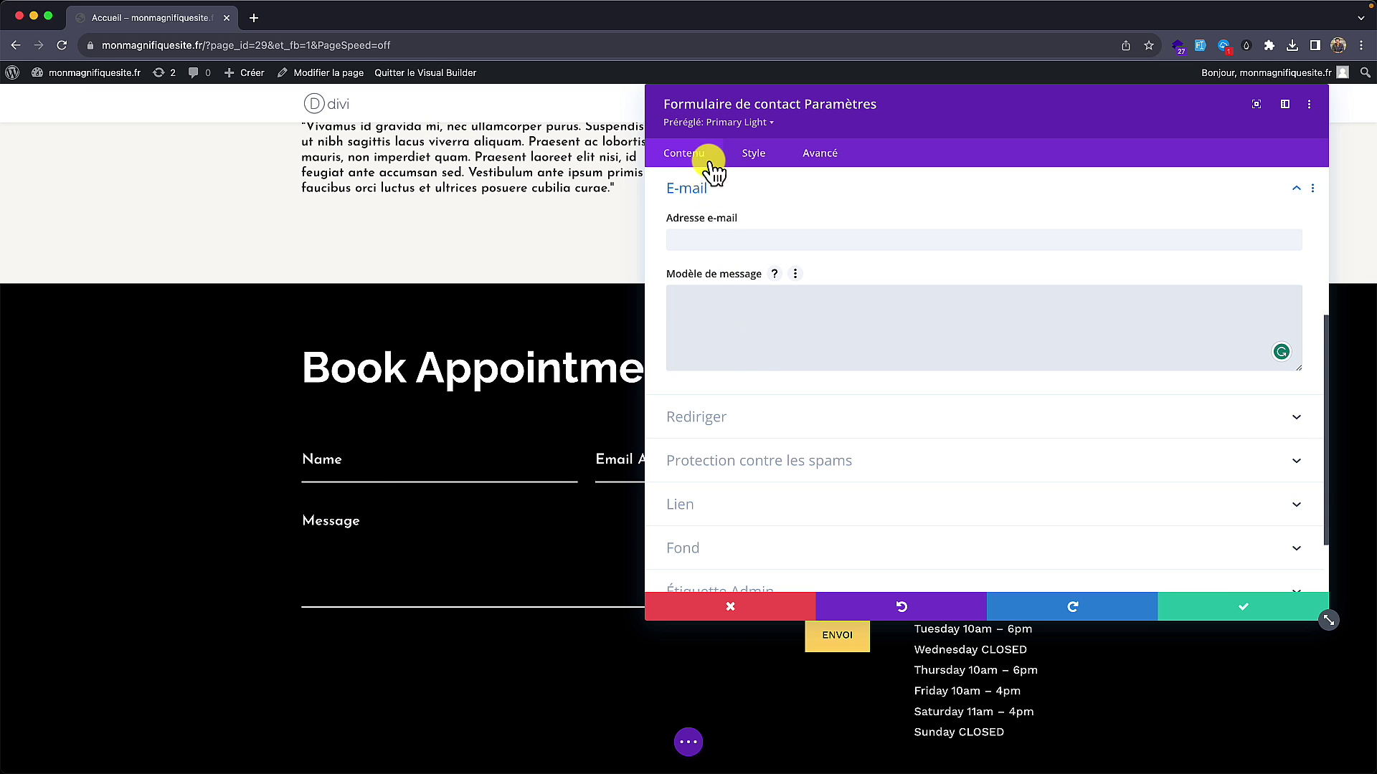
Step: Review the form's field list alongside its e-mail message template and open the Name field's settings
scroll(732, 294, "up", 4)
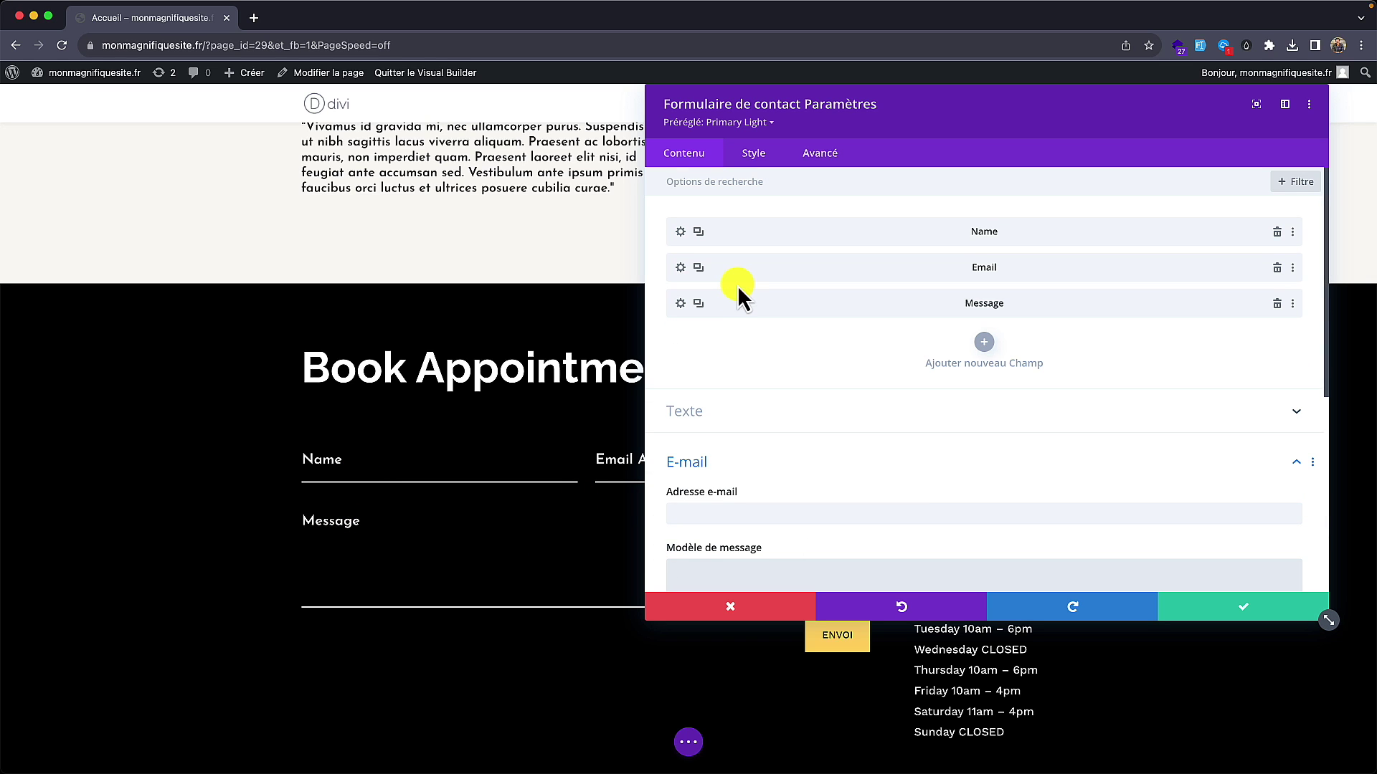
scroll(737, 285, "down", 3)
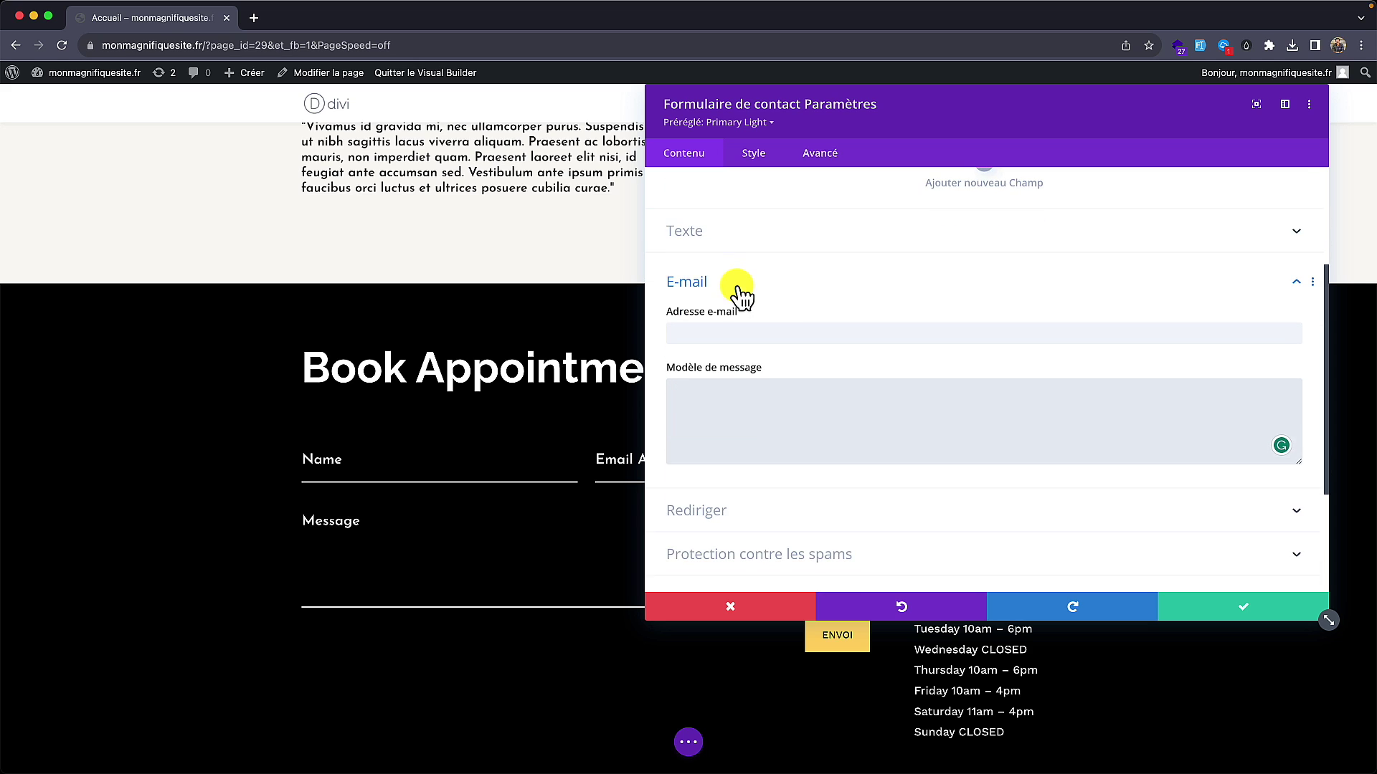
scroll(736, 285, "up", 2)
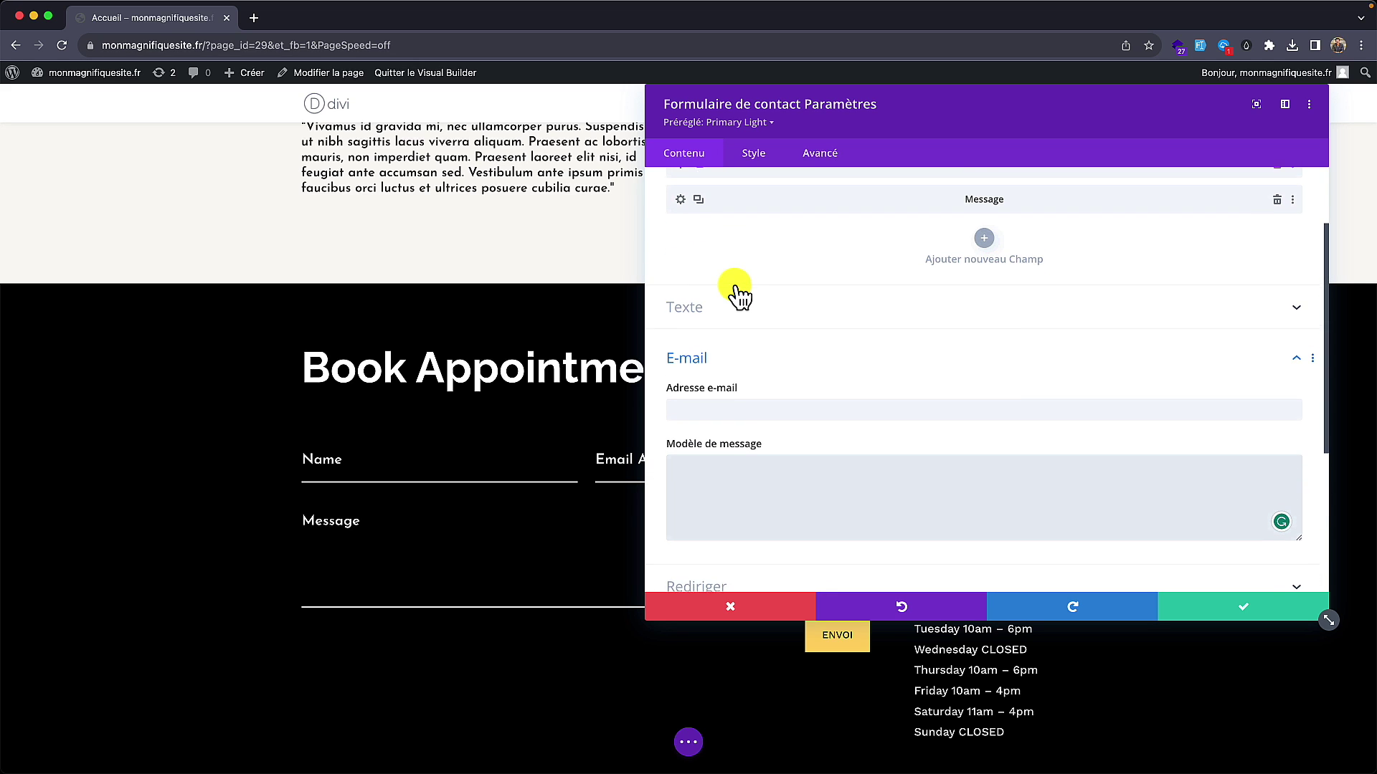
scroll(734, 285, "up", 2)
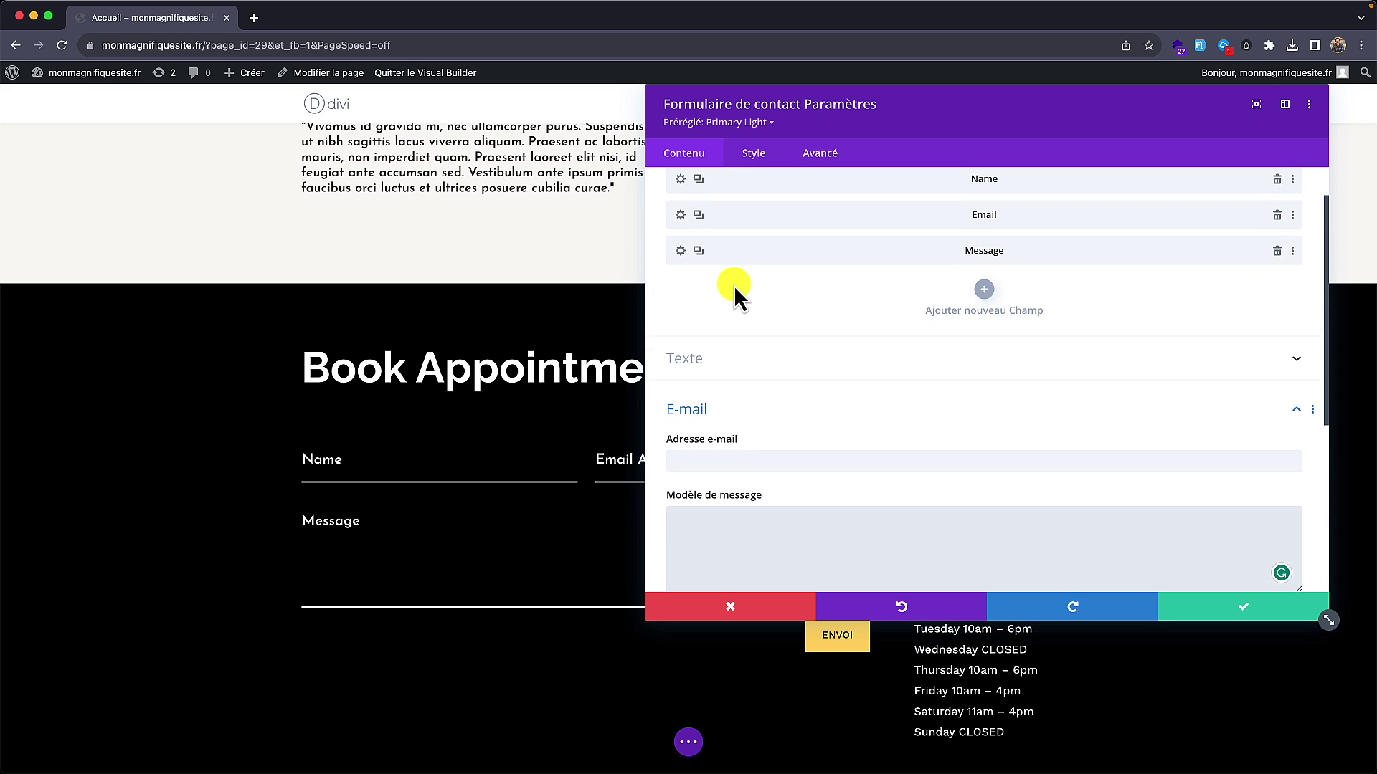
scroll(734, 285, "down", 2)
scroll(734, 286, "up", 2)
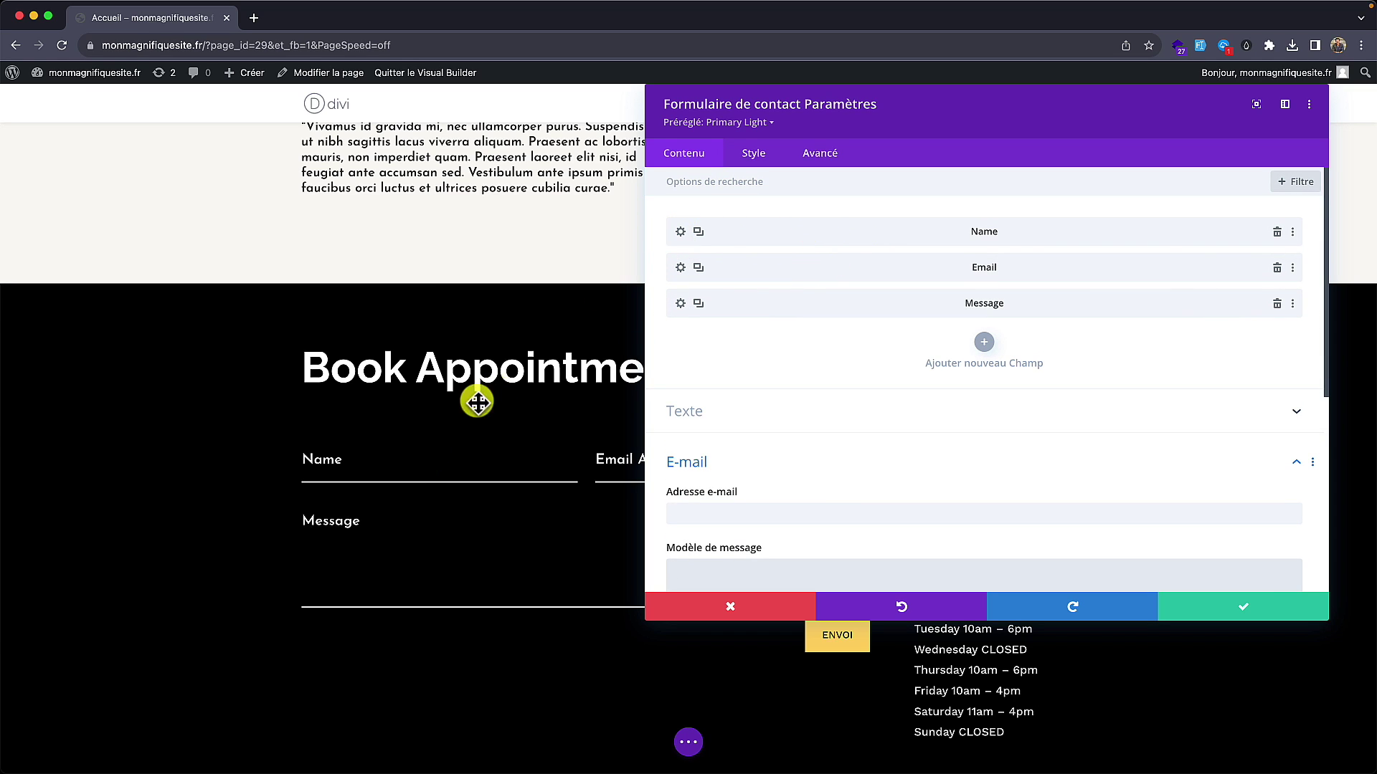
left_click(681, 232)
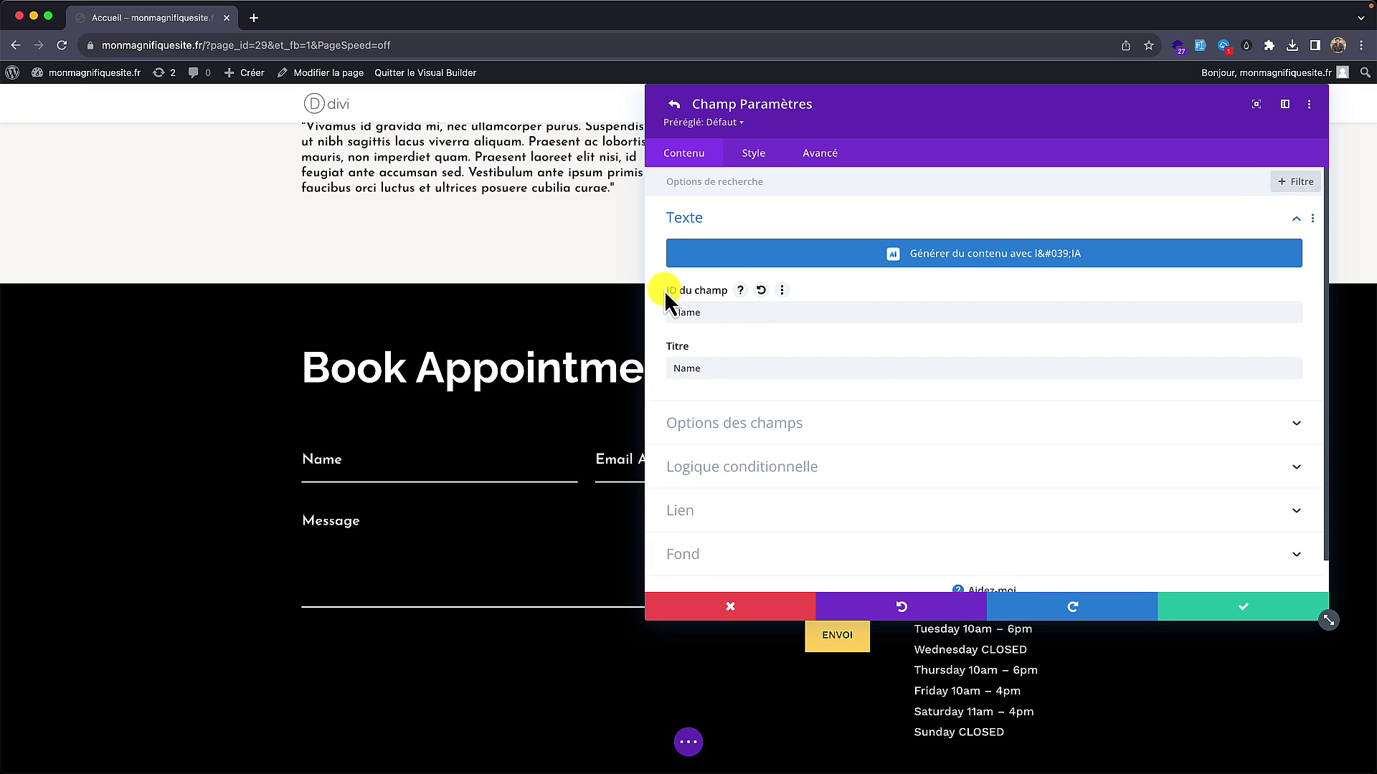
Step: Copy the Name field's ID and return to the contact form's e-mail message template
double_click(675, 311)
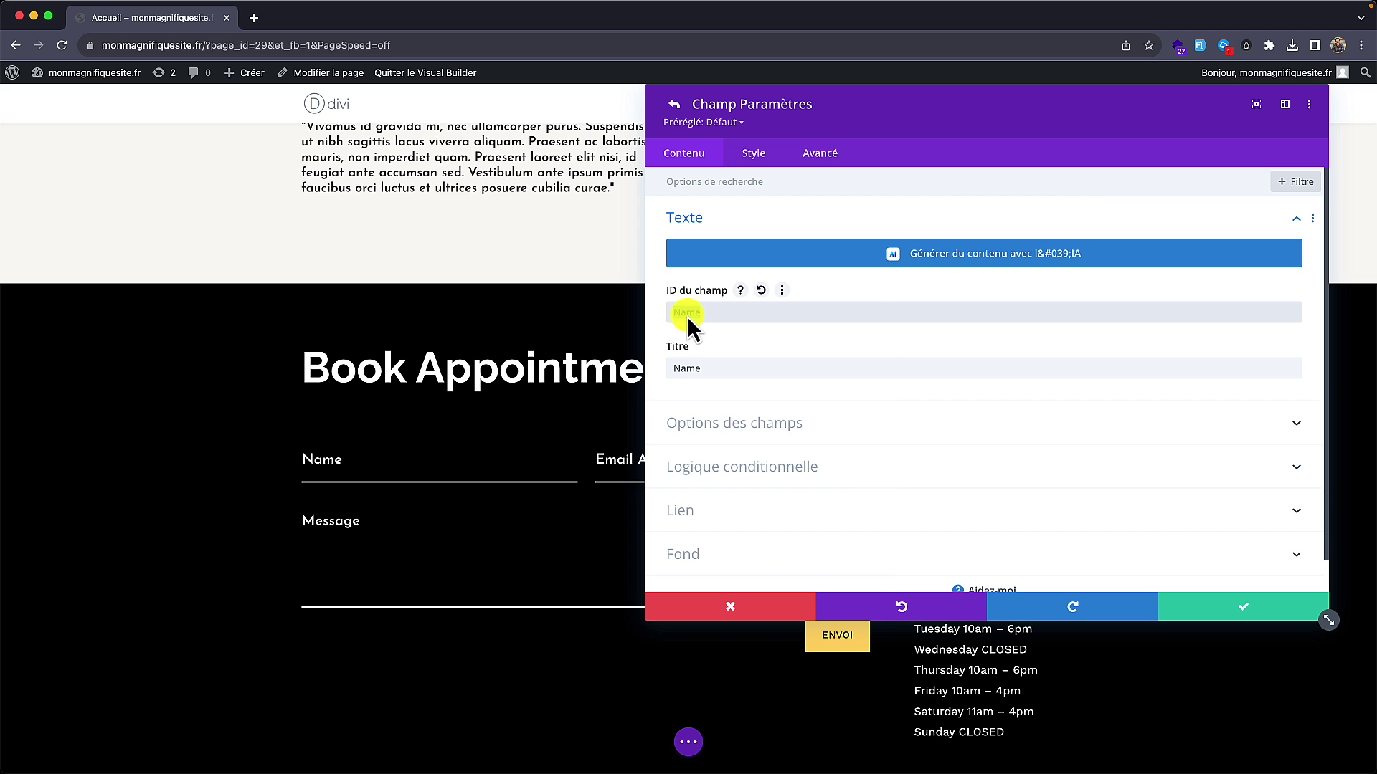
right_click(686, 314)
left_click(758, 428)
left_click(674, 119)
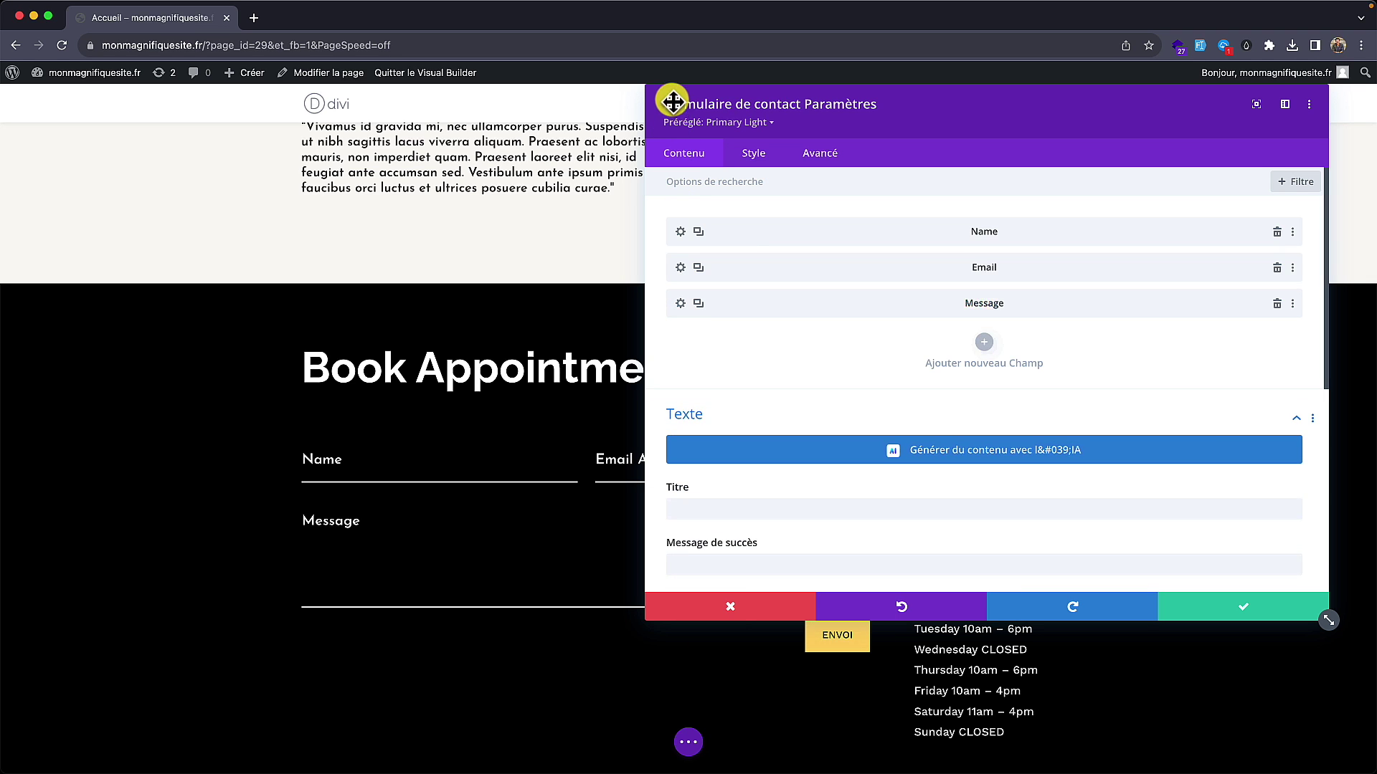
scroll(800, 360, "down", 5)
left_click(778, 376)
left_click(777, 338)
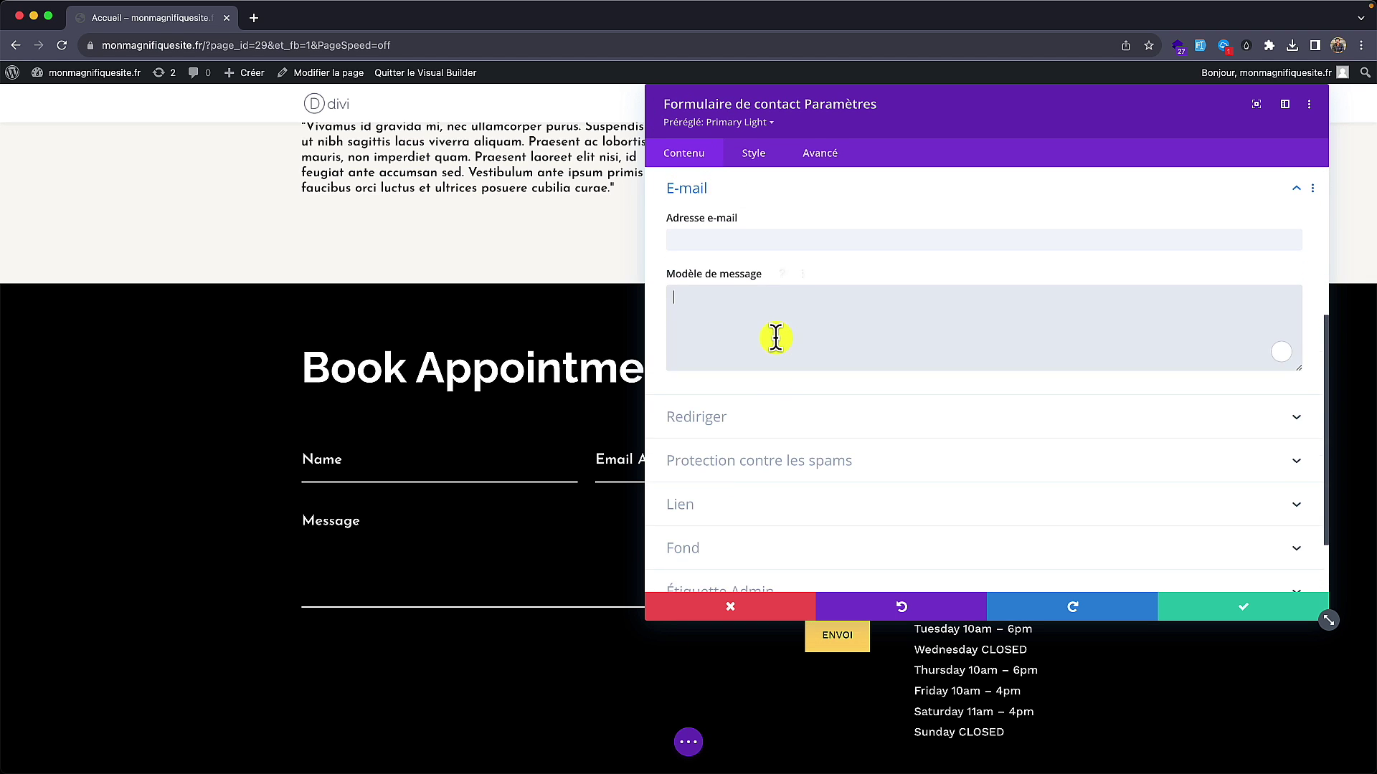
Step: Check the template's placeholder format and write "Nom de l'utilisateur: %%Name%%" with "Adresse email:" on the line below
left_click(774, 275)
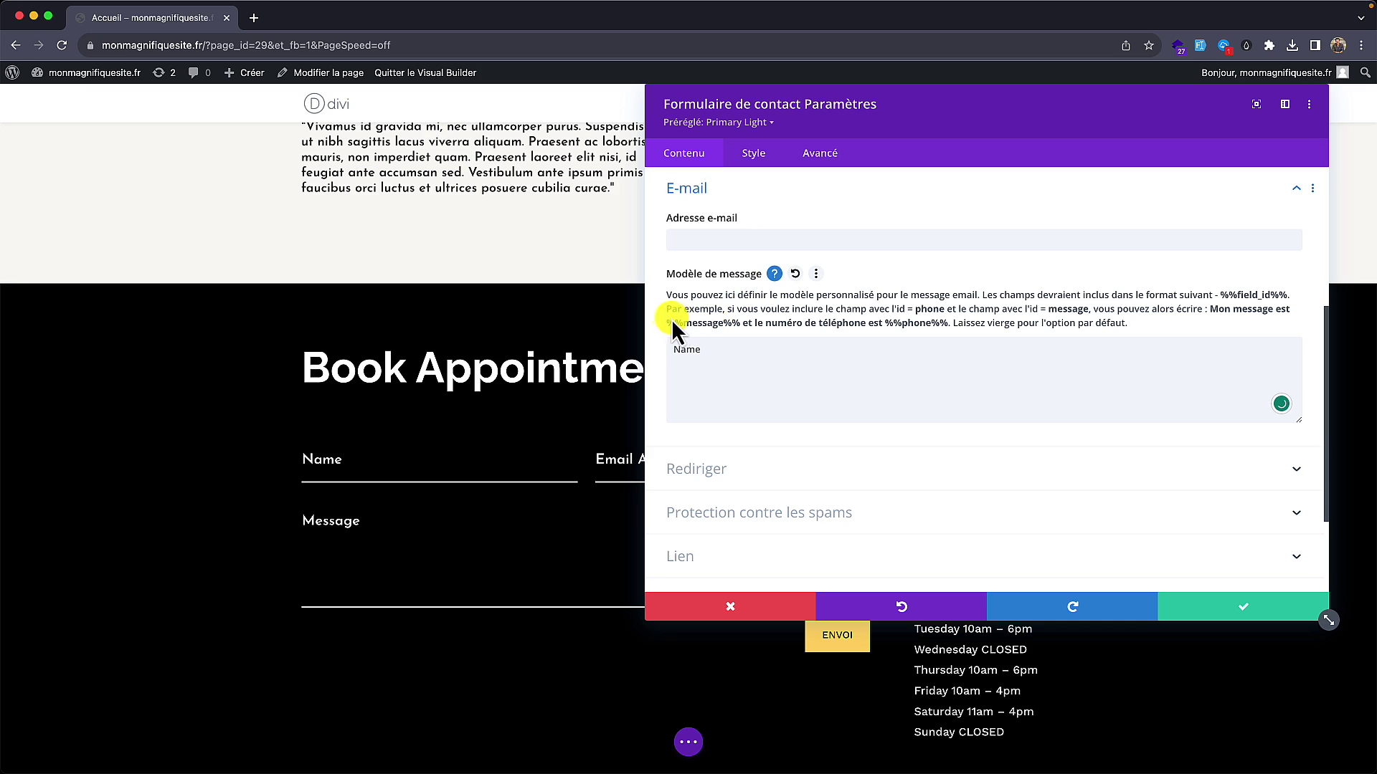
left_click_drag(665, 325, 717, 324)
left_click(741, 360)
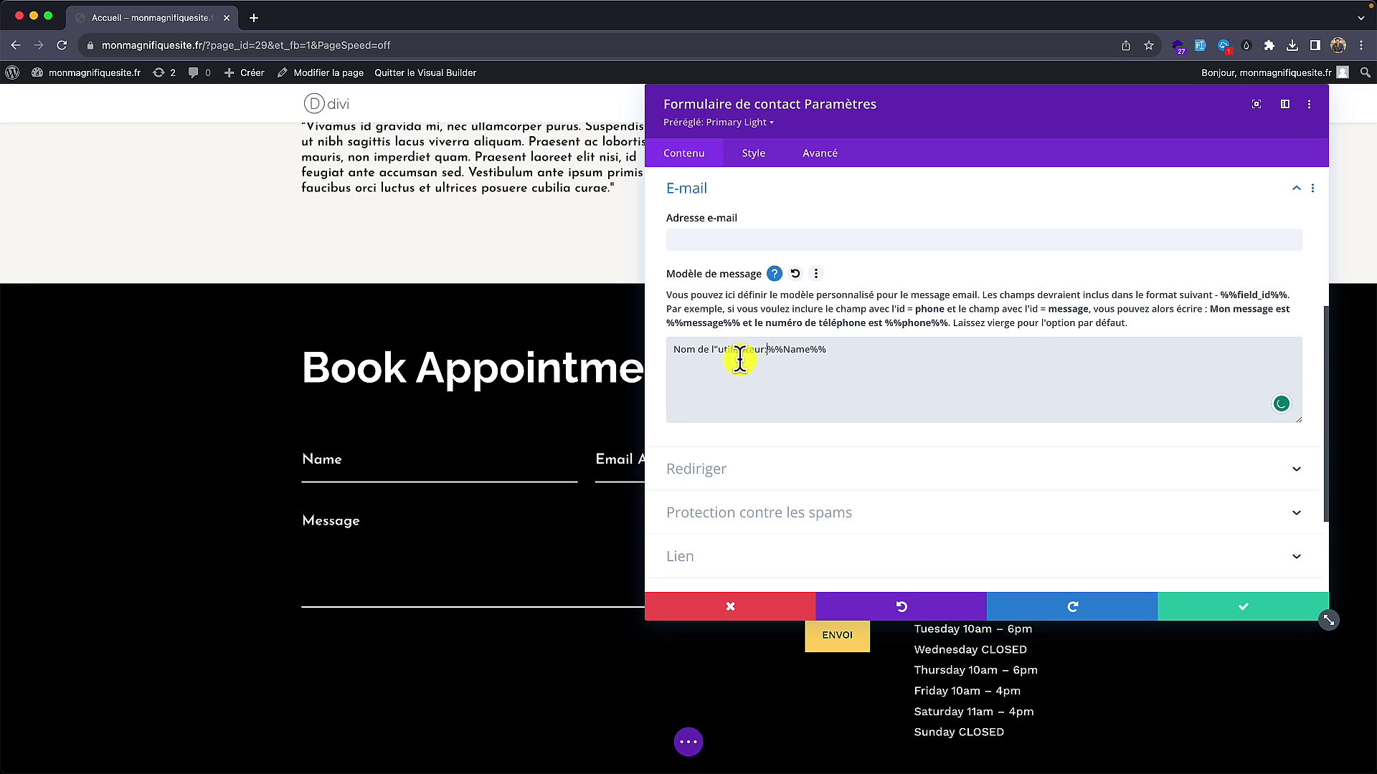
key("BackSpace")
key("shift+super+Right")
key("Left")
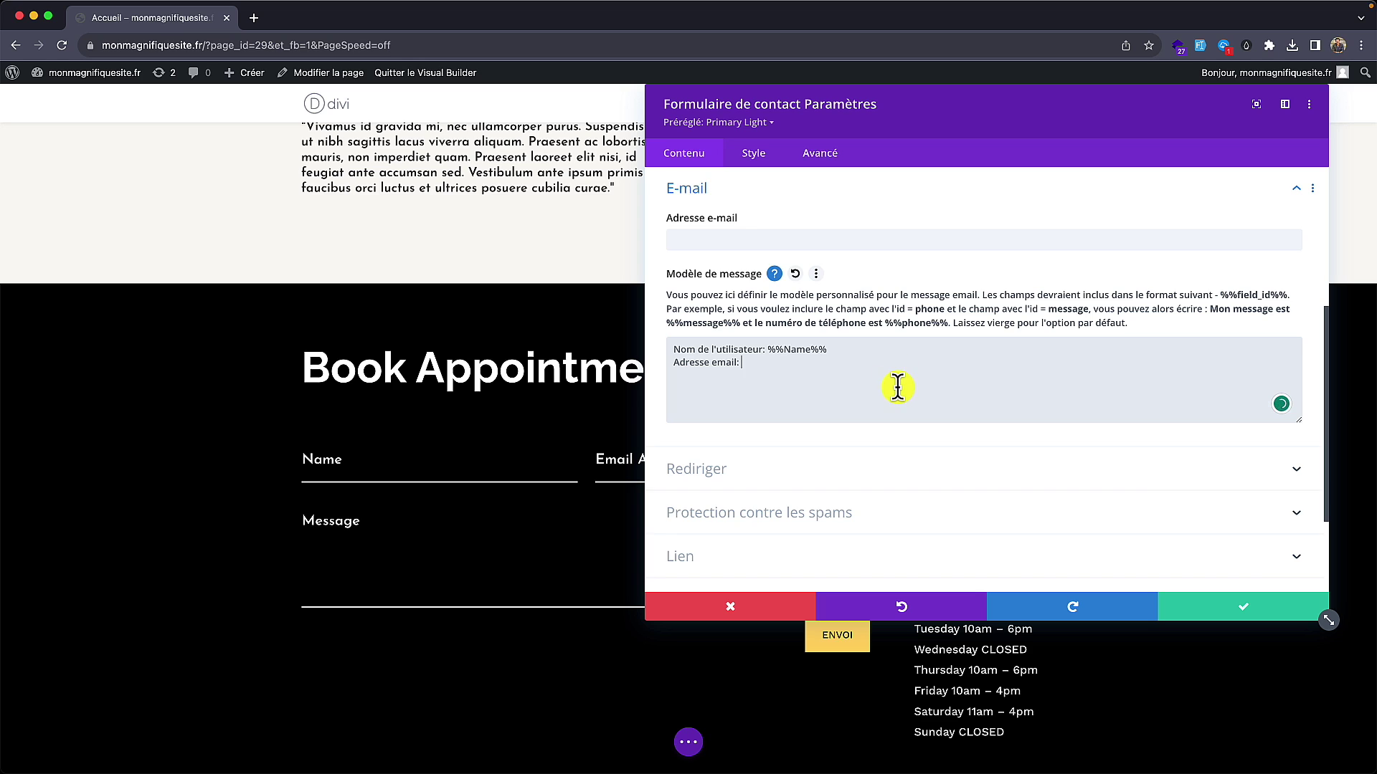
Step: Copy the Email field's ID from its settings and return to the contact form settings
scroll(882, 380, "up", 5)
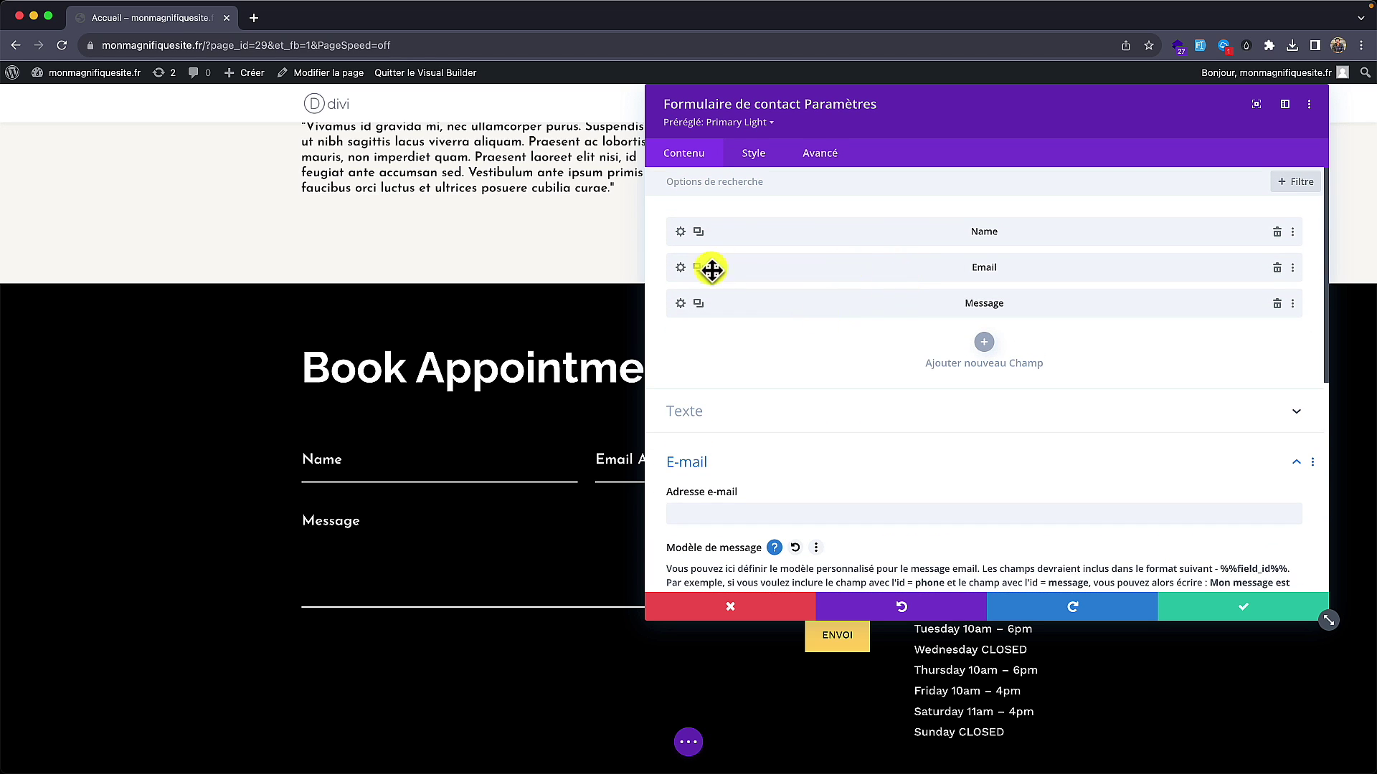
left_click(680, 269)
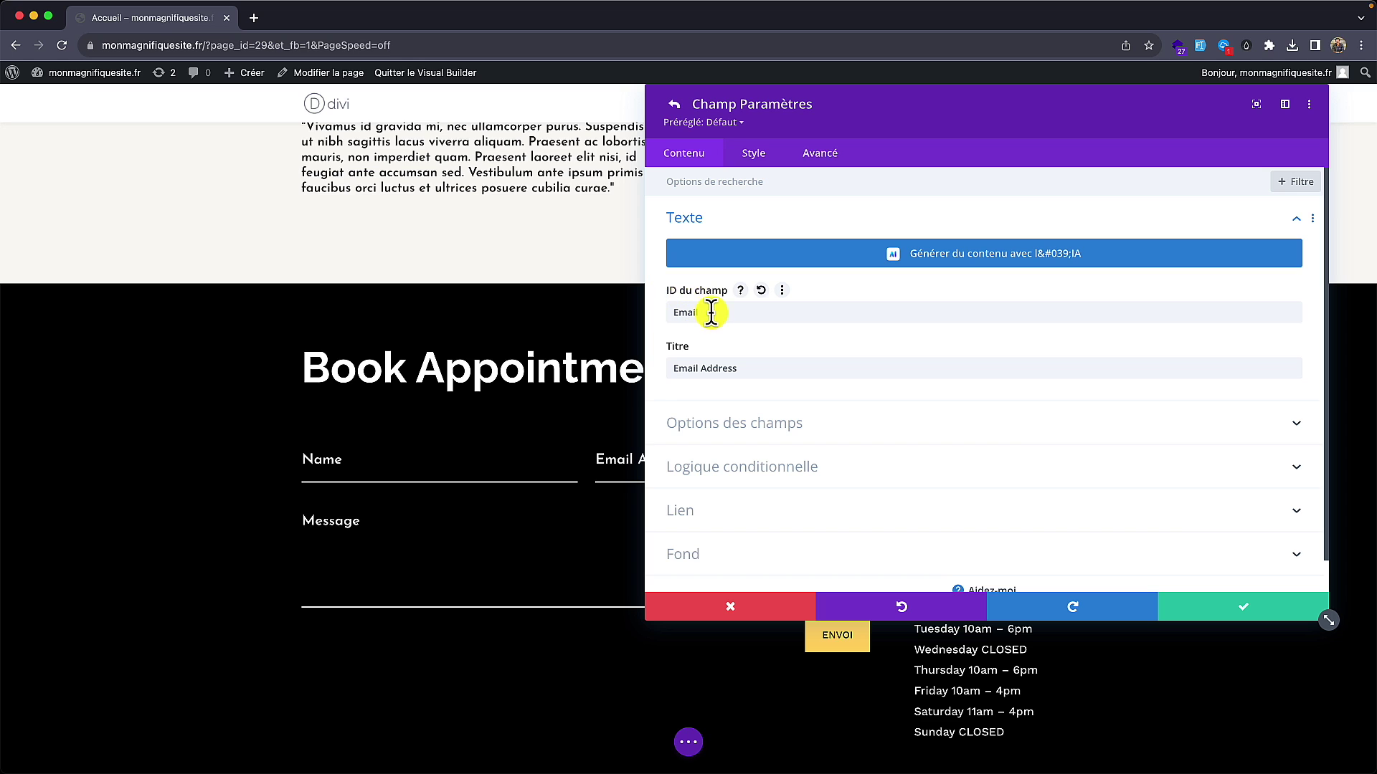
left_click_drag(694, 313, 673, 312)
right_click(683, 315)
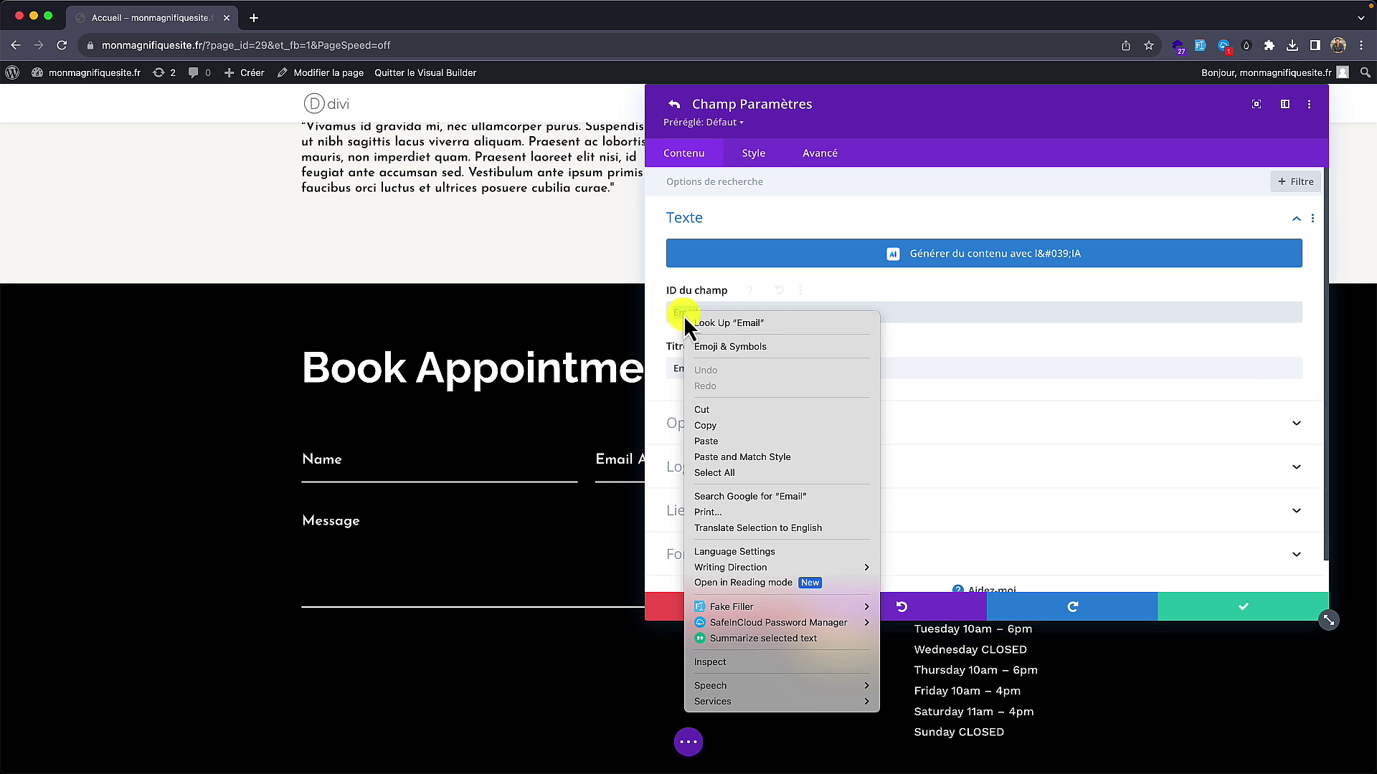
left_click(737, 422)
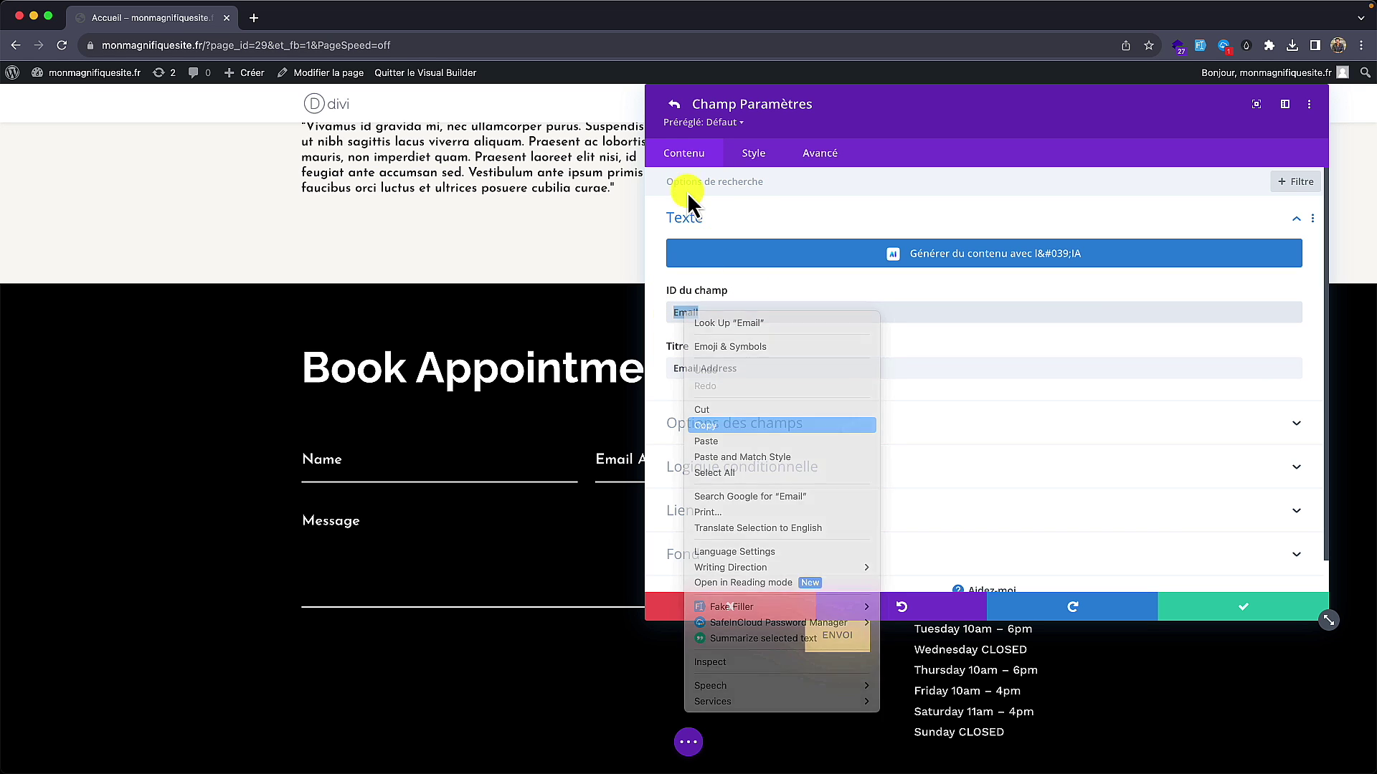
left_click(668, 106)
Step: Complete the template's "Adresse email:" line with the %%Email%% placeholder
scroll(780, 346, "down", 5)
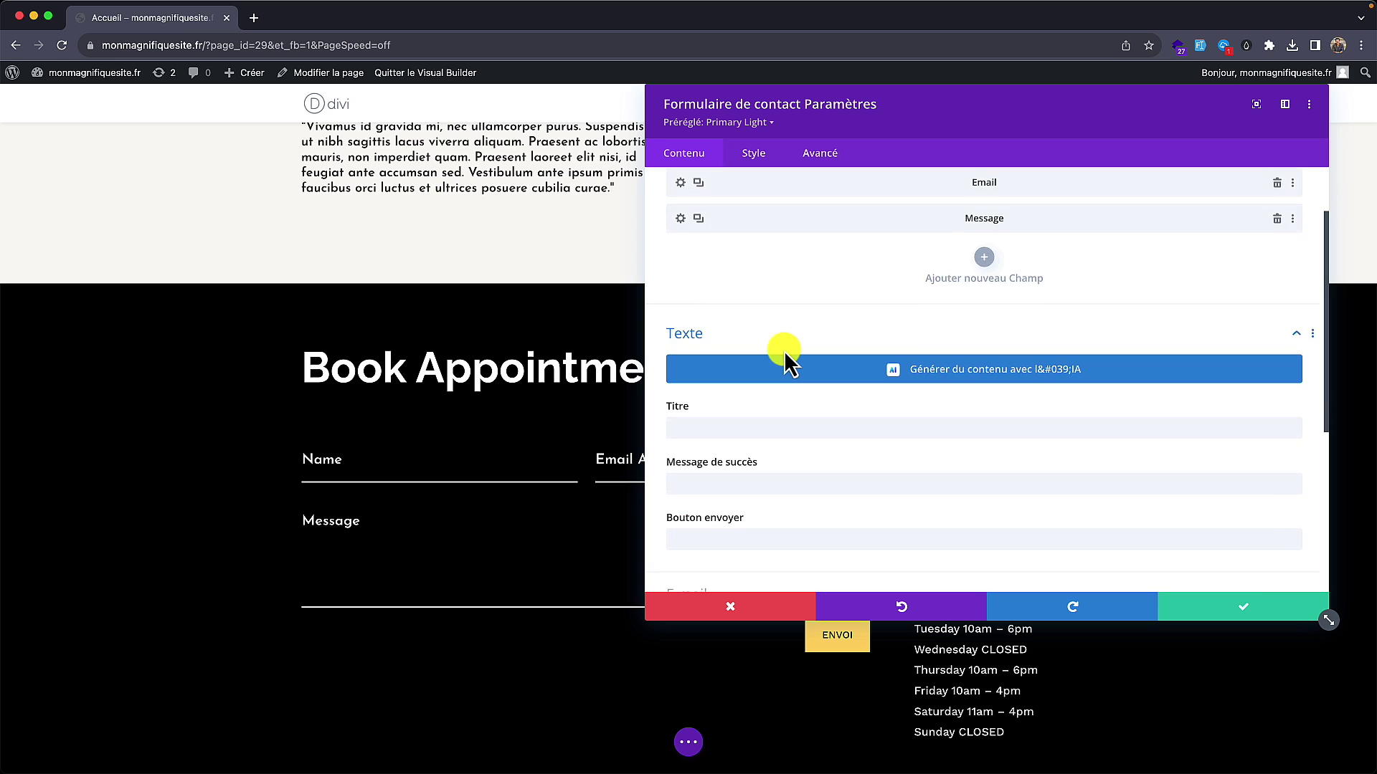
left_click(759, 333)
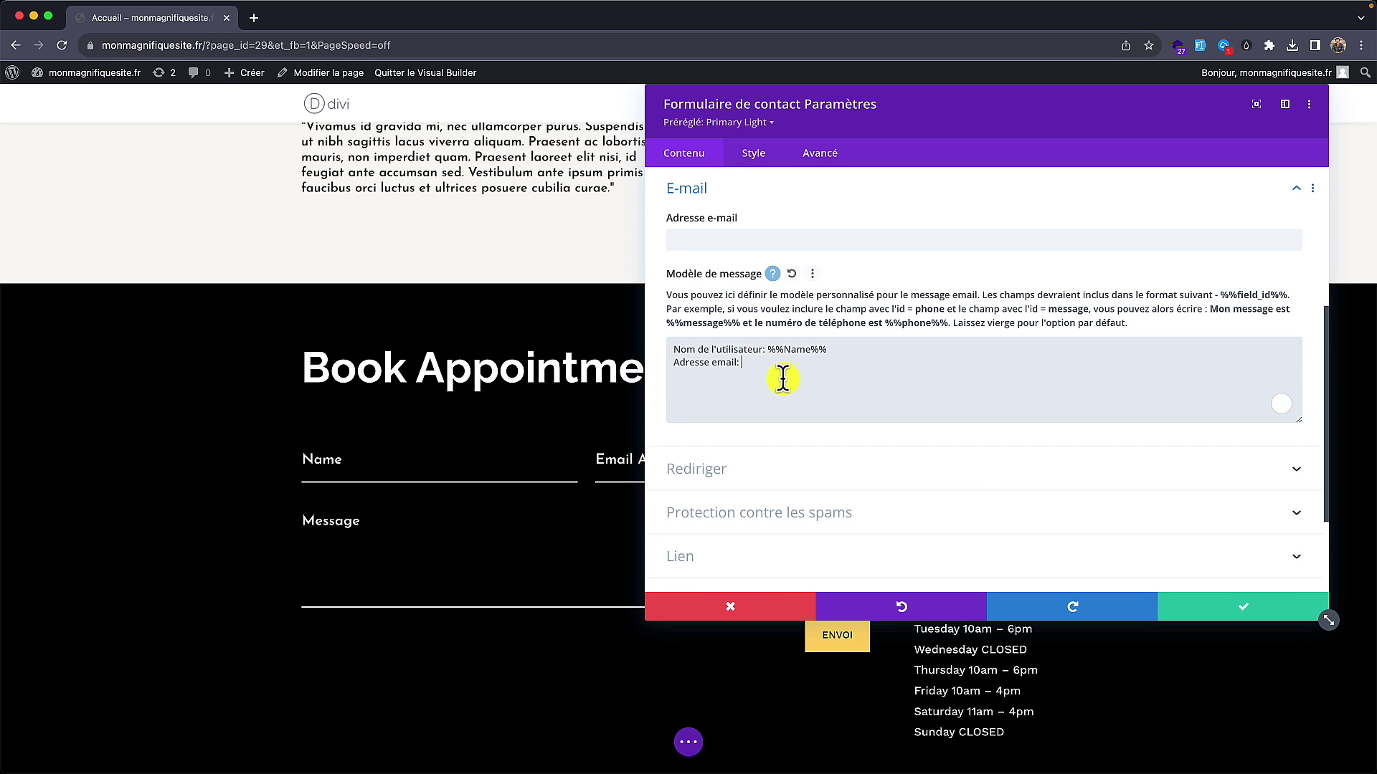
right_click(778, 358)
left_click(812, 463)
key("Return")
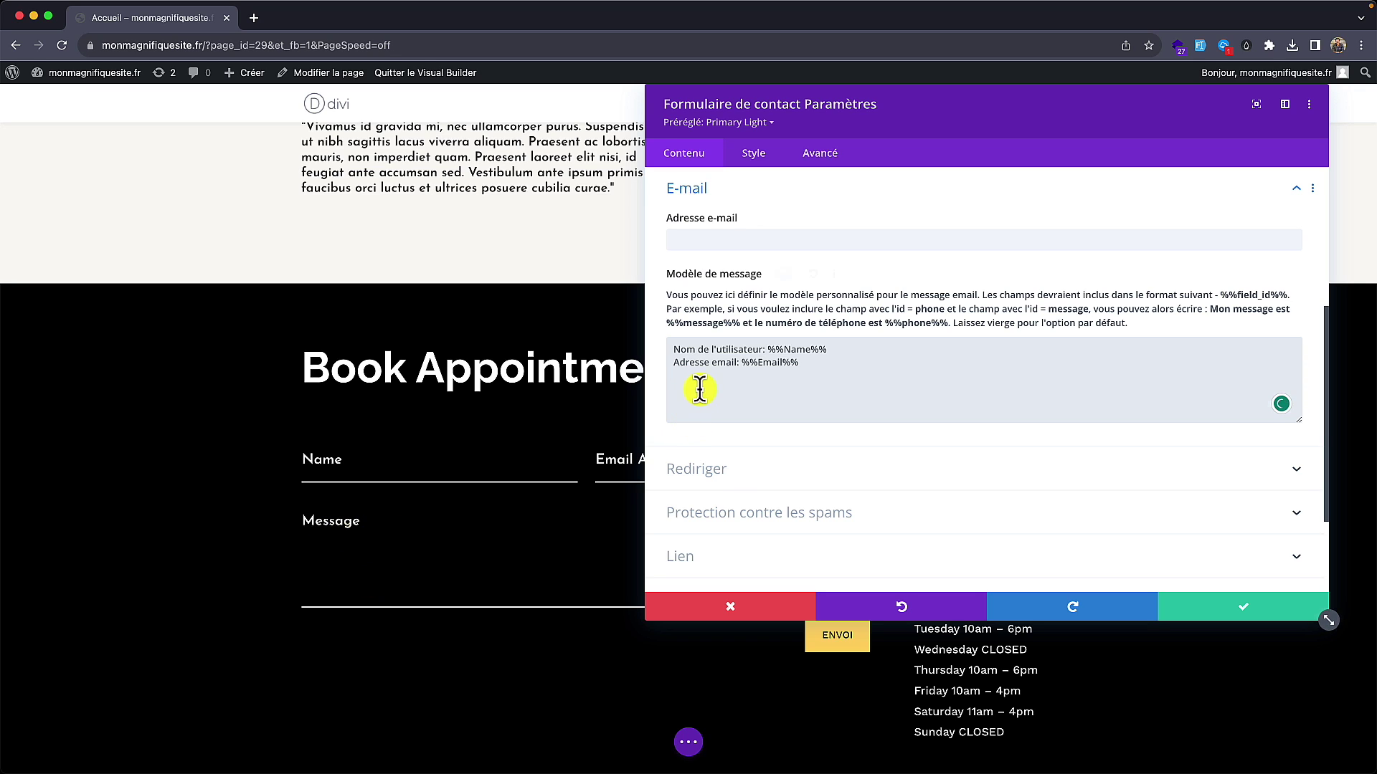
Step: Try enabling the form's redirection to a URL, turn it off again and save the contact form settings
scroll(733, 465, "down", 1)
left_click(732, 464)
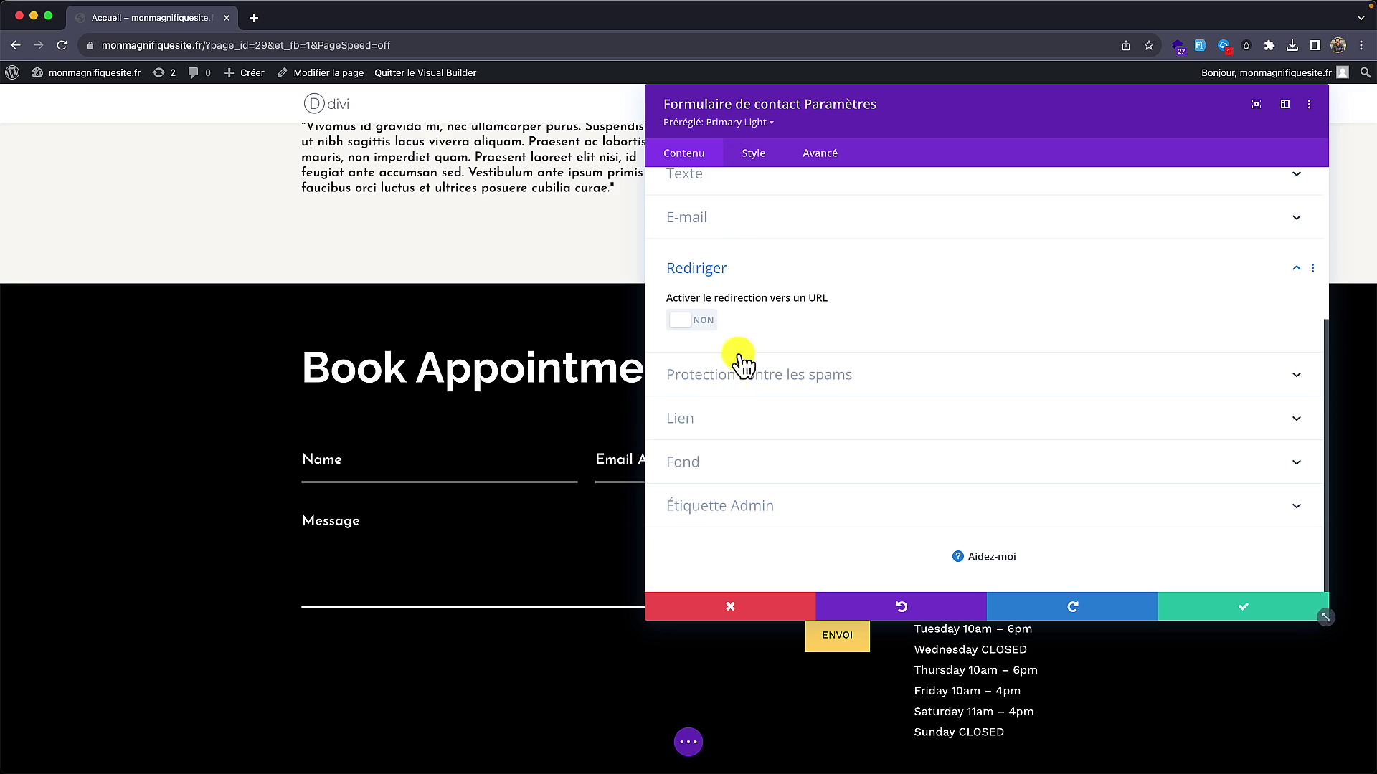
left_click(692, 322)
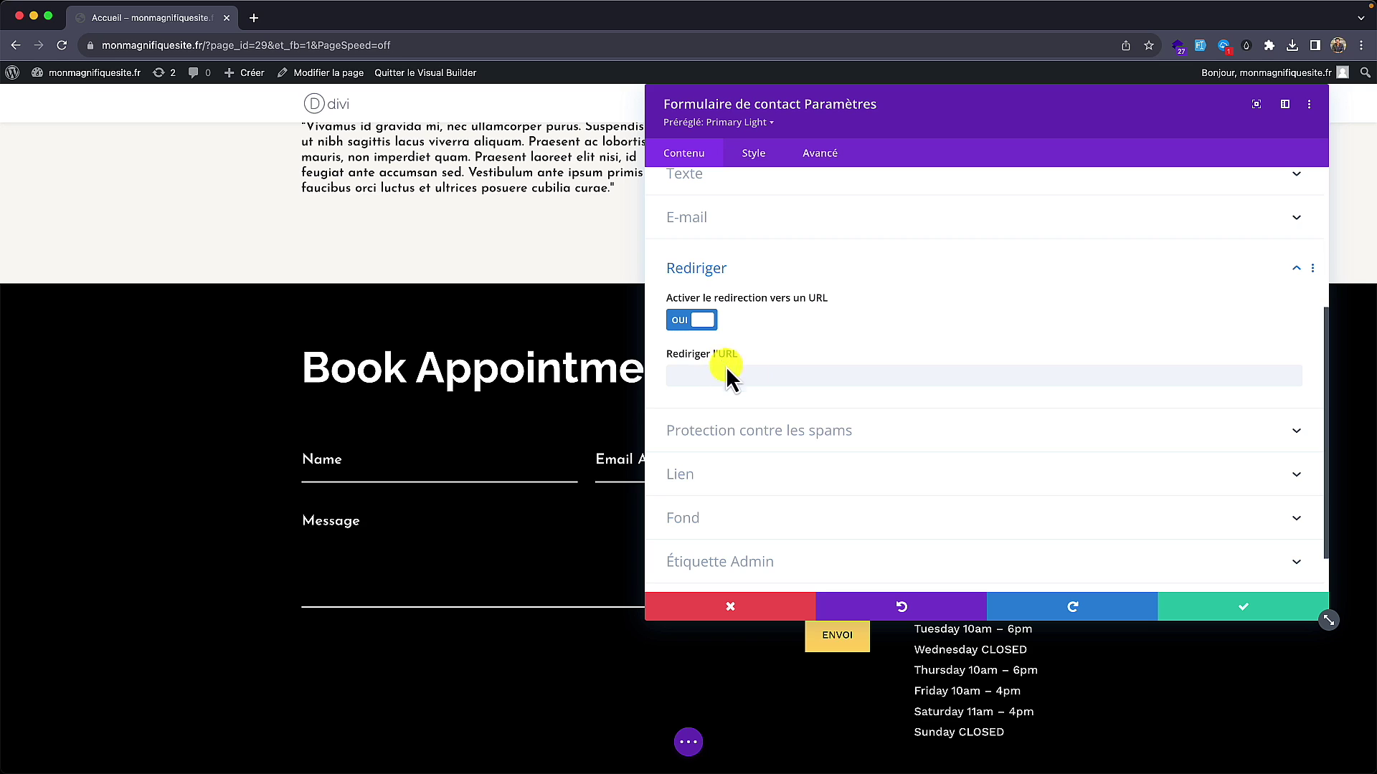
left_click(789, 379)
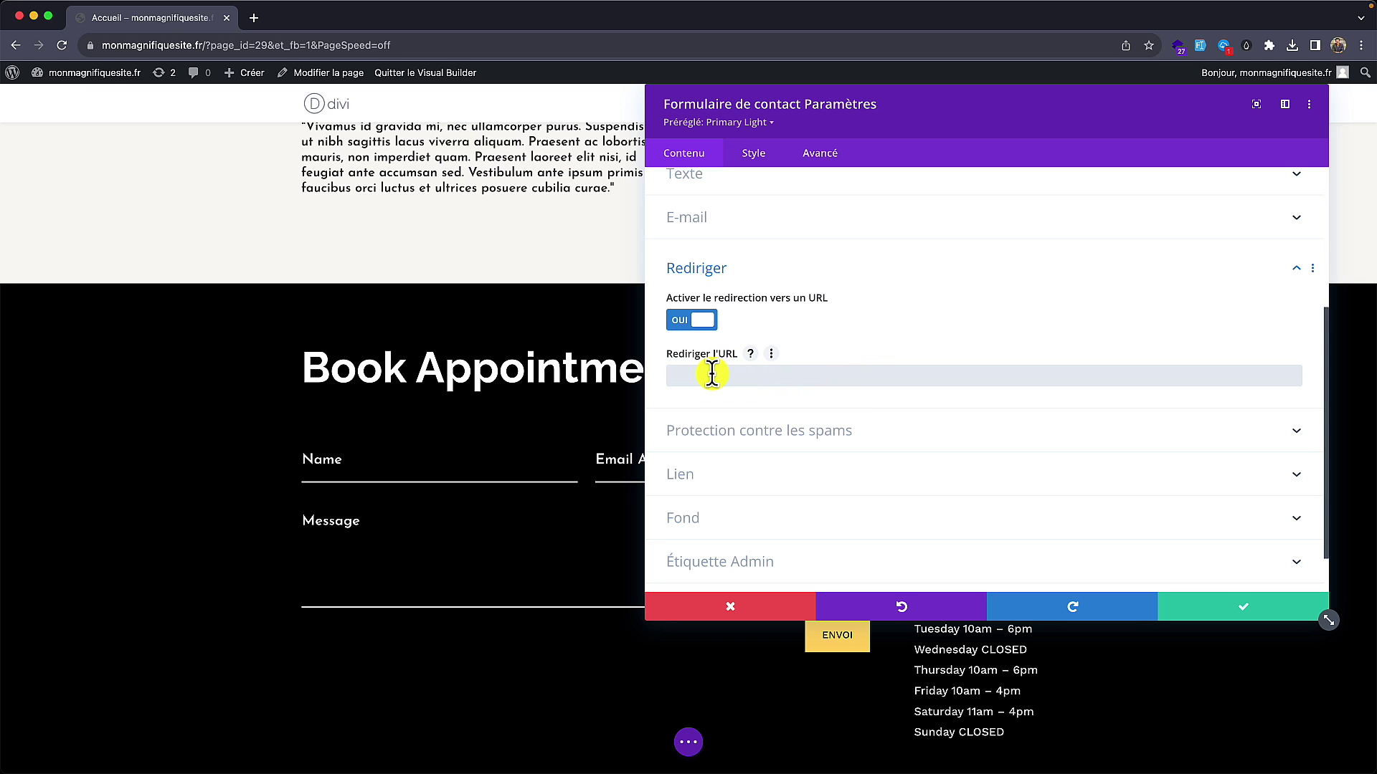
left_click_drag(217, 44, 112, 46)
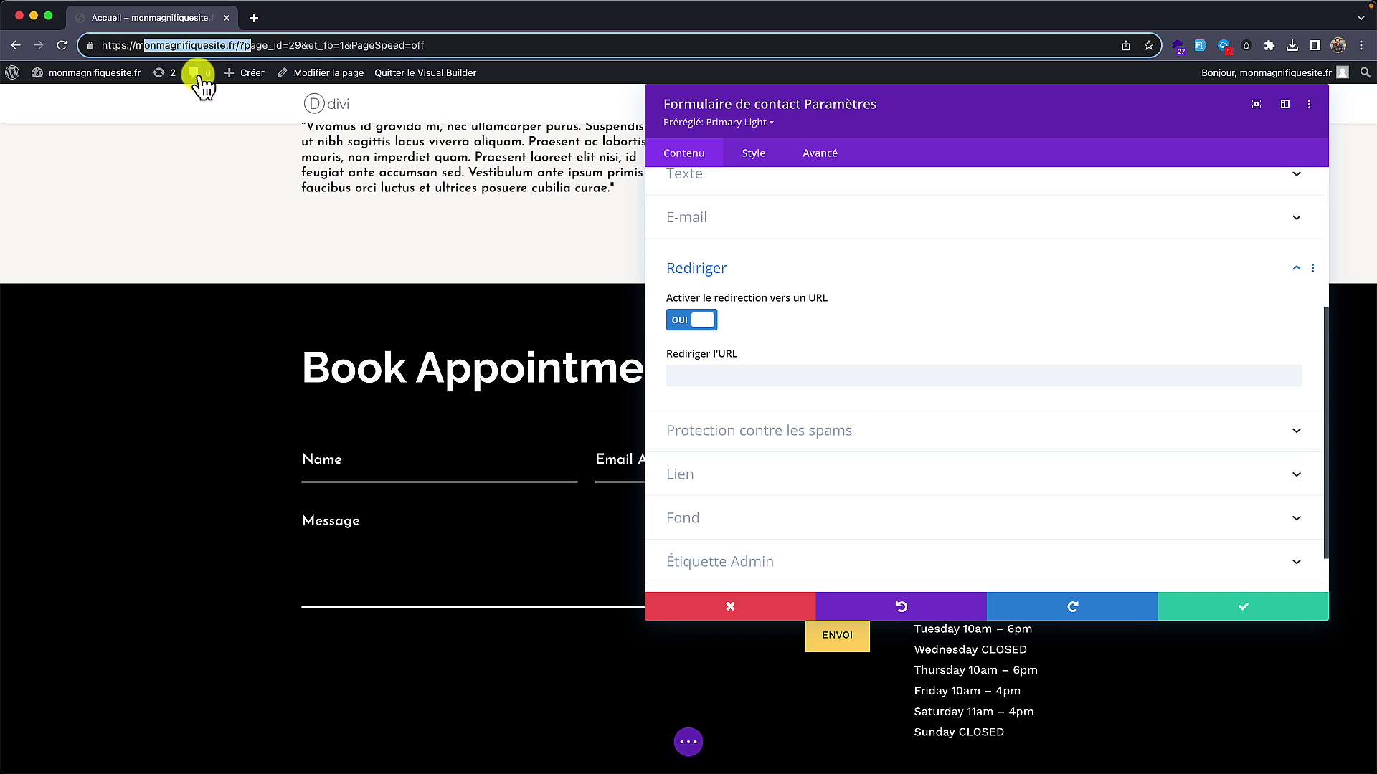
left_click(730, 368)
left_click(701, 322)
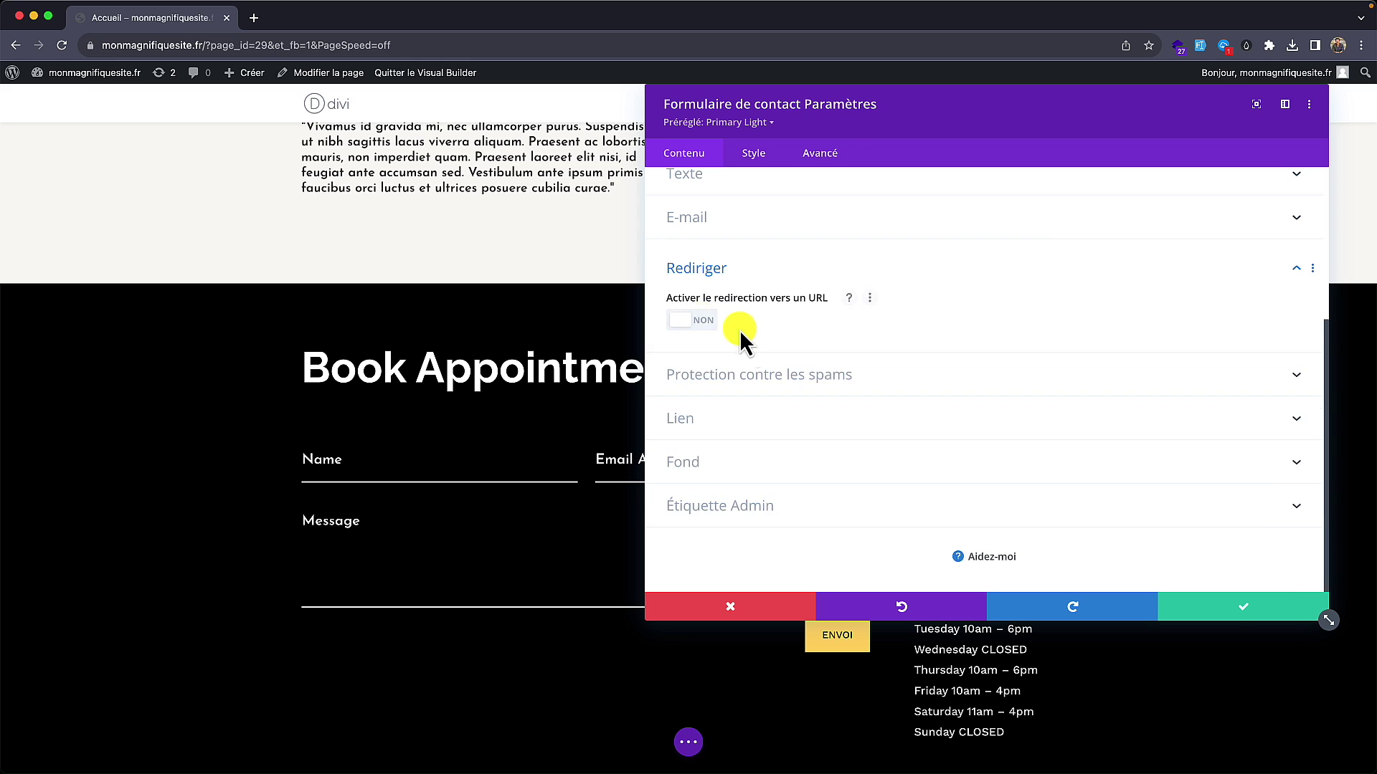
left_click(1223, 610)
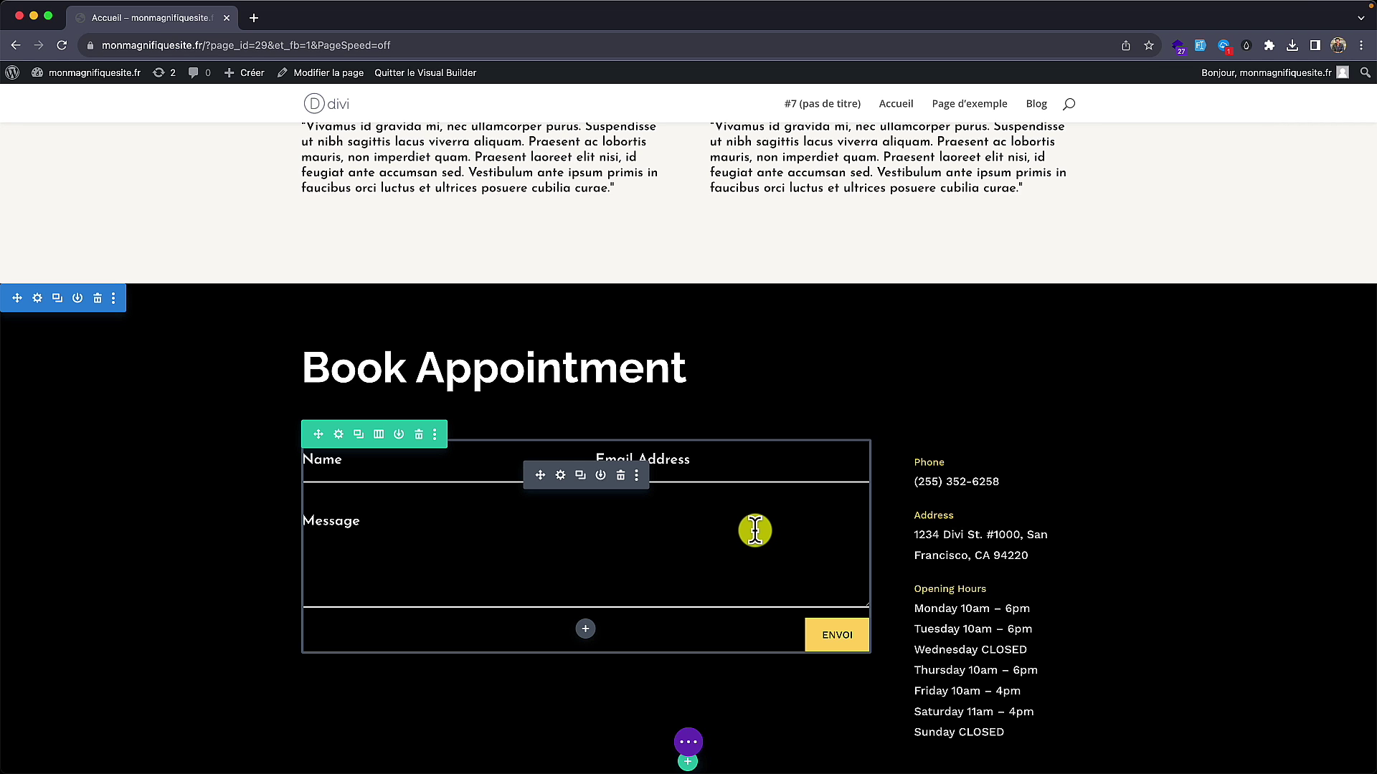
Step: Insert a single-column row beneath the Thermal, Color Retouch and Blowout row
scroll(514, 420, "up", 15)
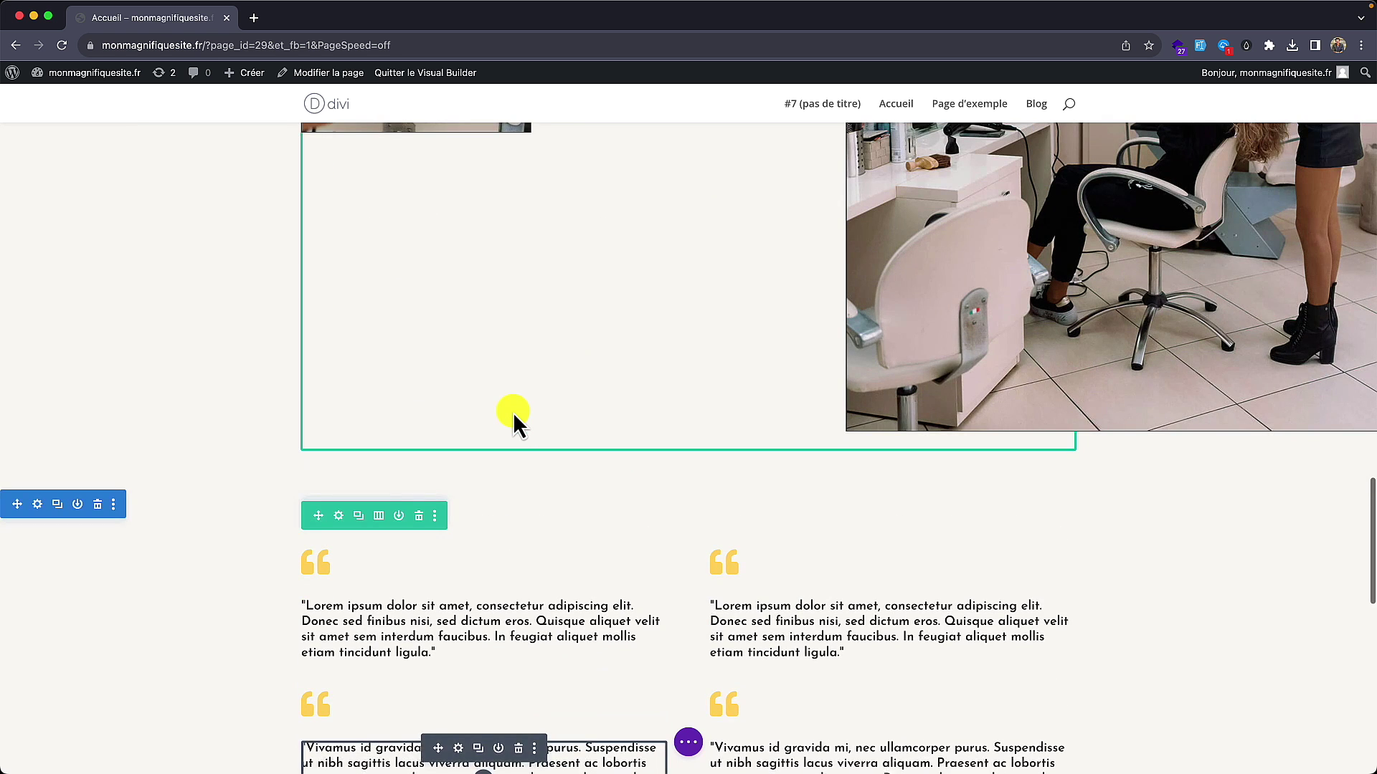
scroll(514, 412, "up", 3)
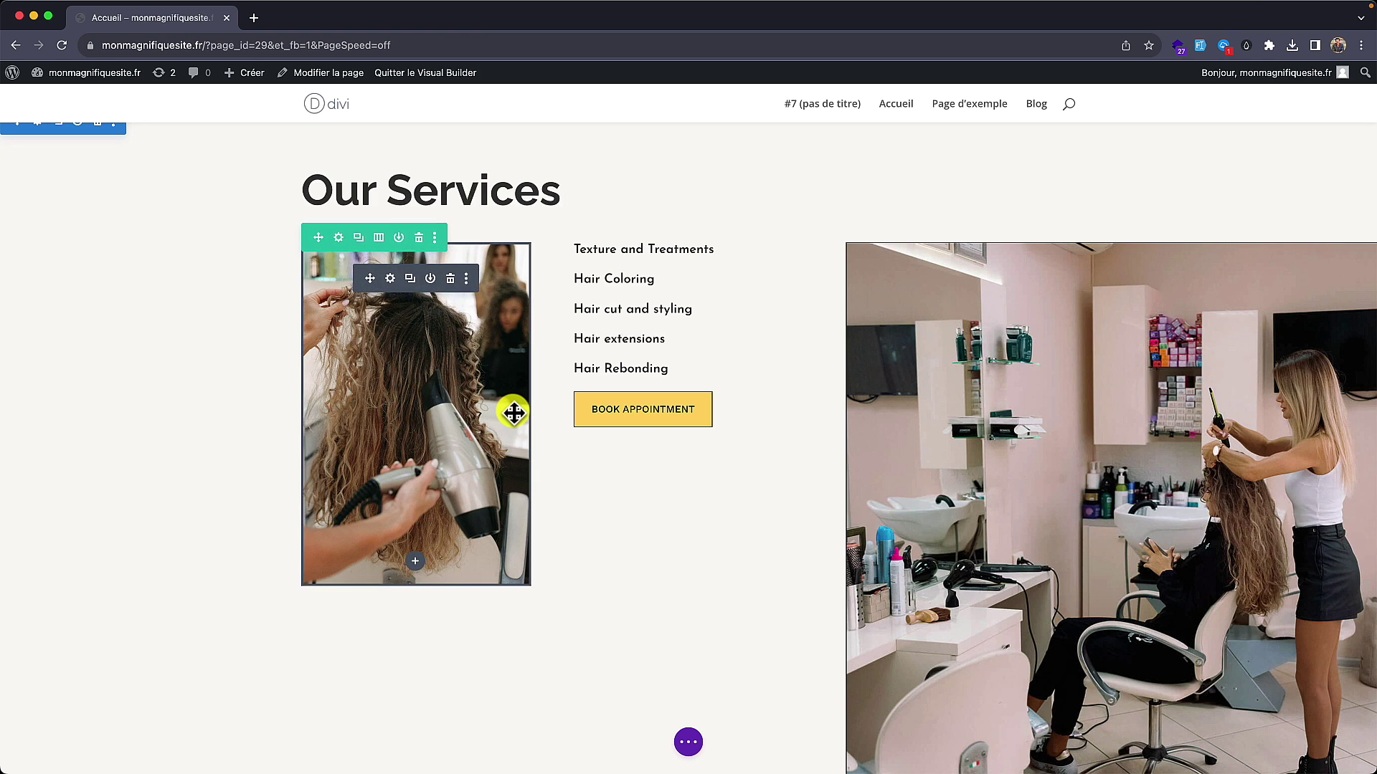
scroll(513, 411, "up", 7)
scroll(514, 413, "up", 10)
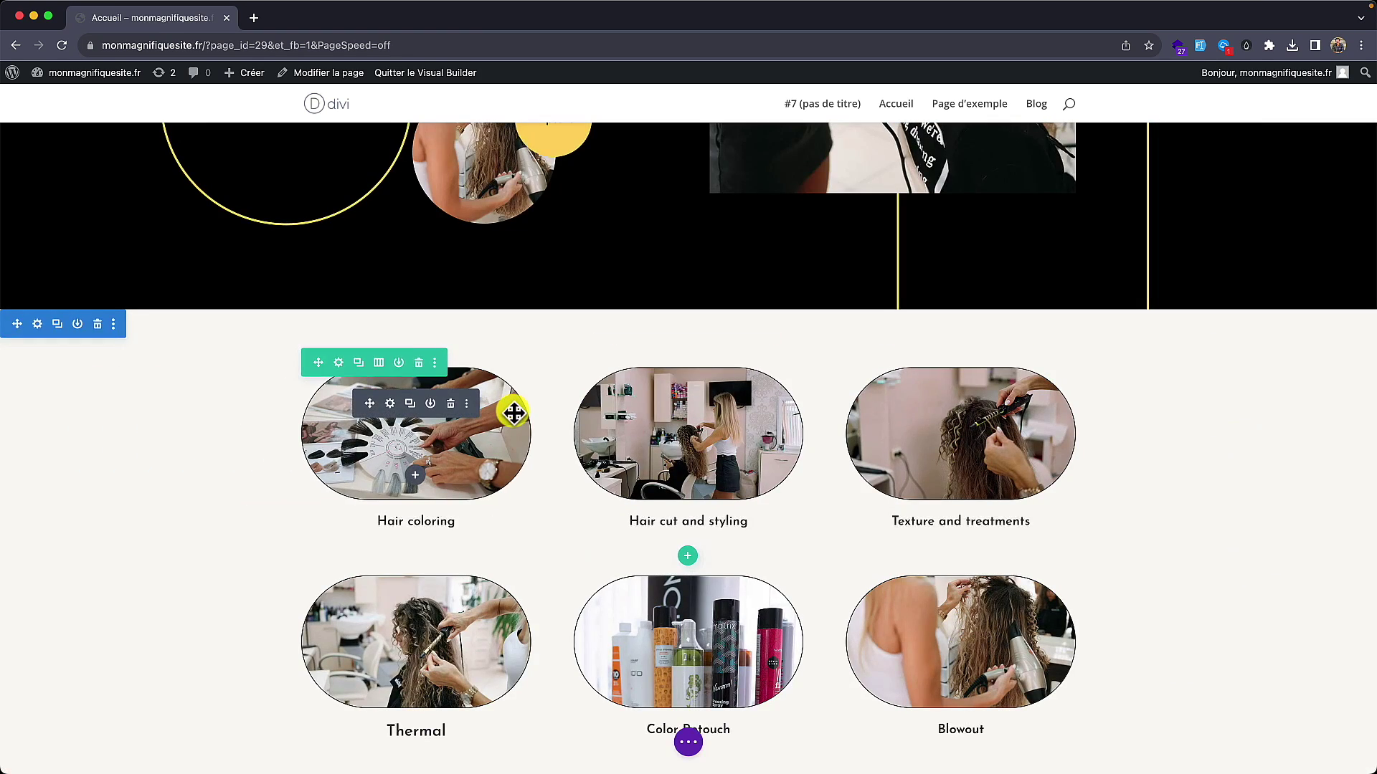
scroll(513, 413, "down", 3)
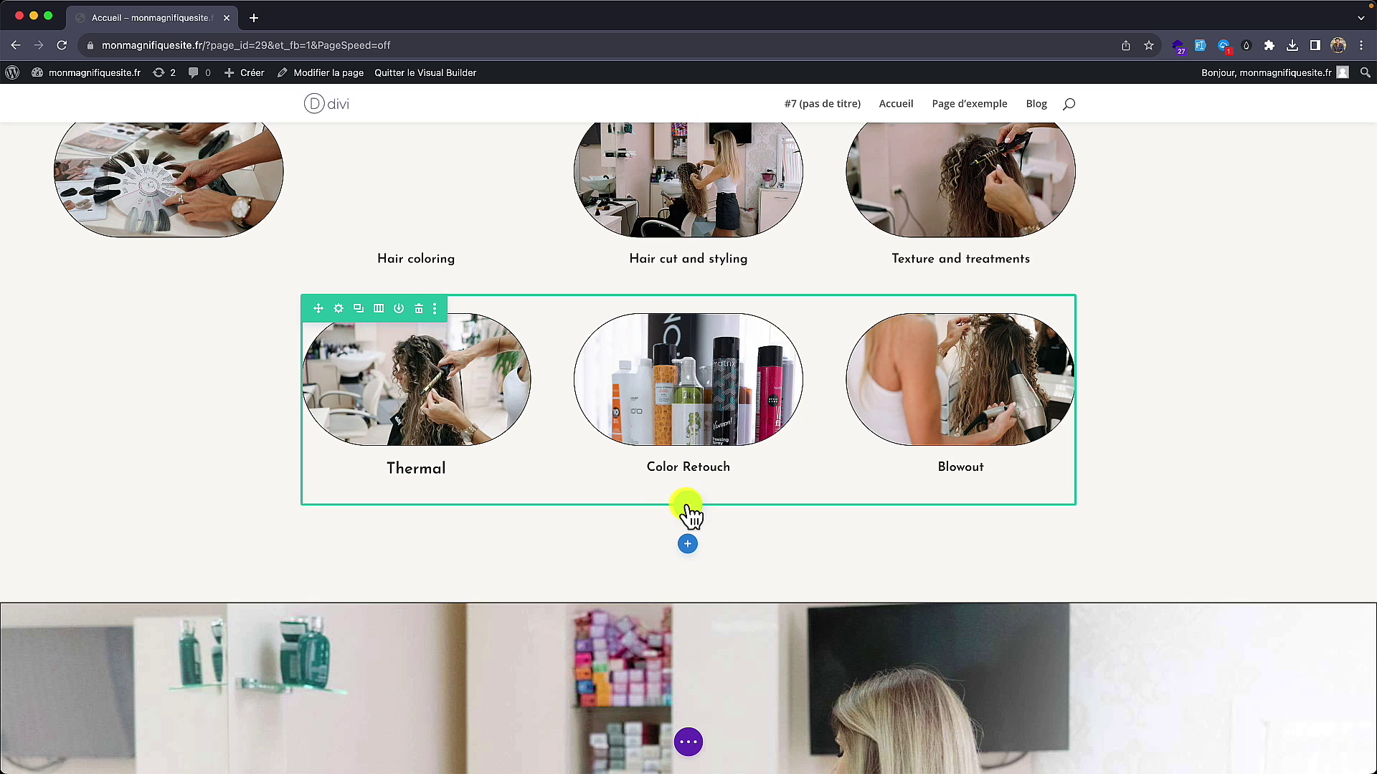
left_click(686, 506)
left_click(614, 249)
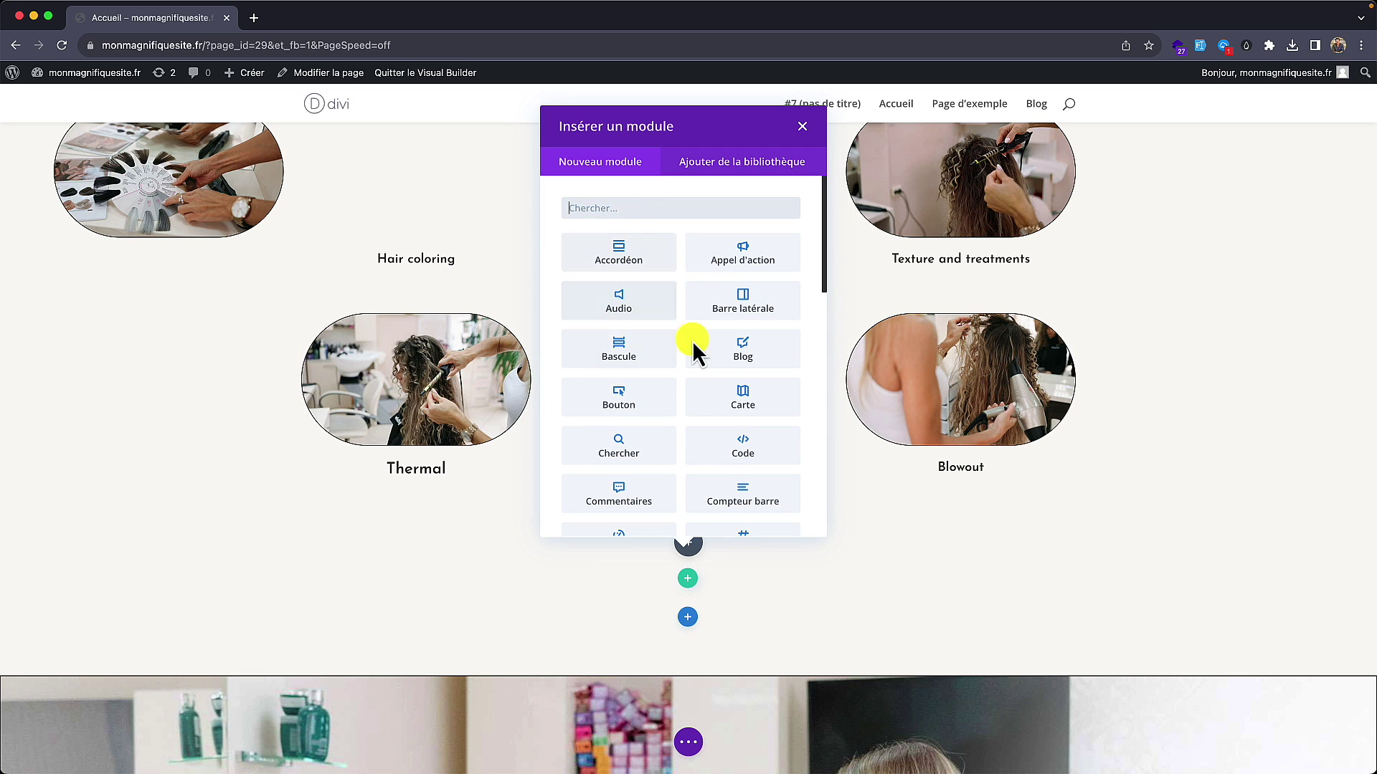
Step: Search the module list for "vid" and insert a Vidéo module in the new row
scroll(768, 423, "down", 5)
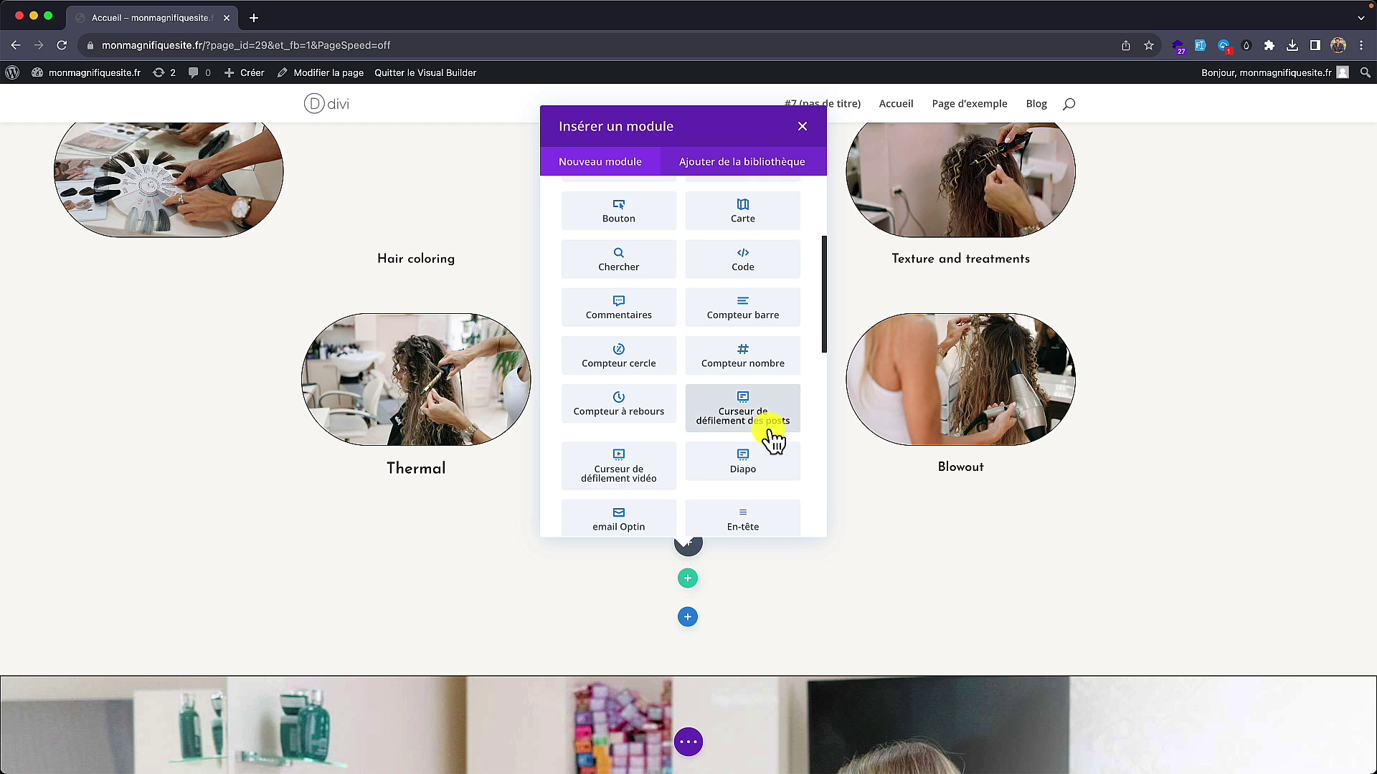
type("vid")
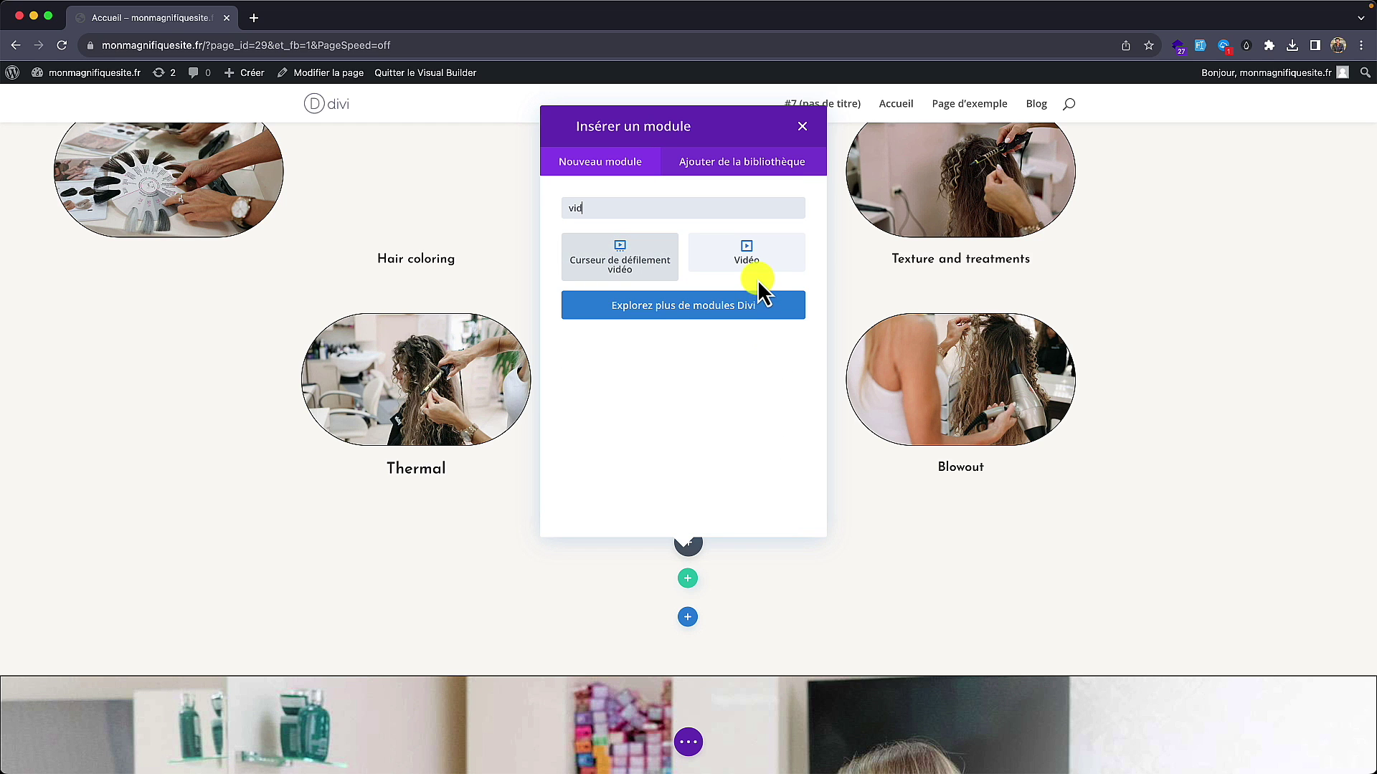
left_click(754, 276)
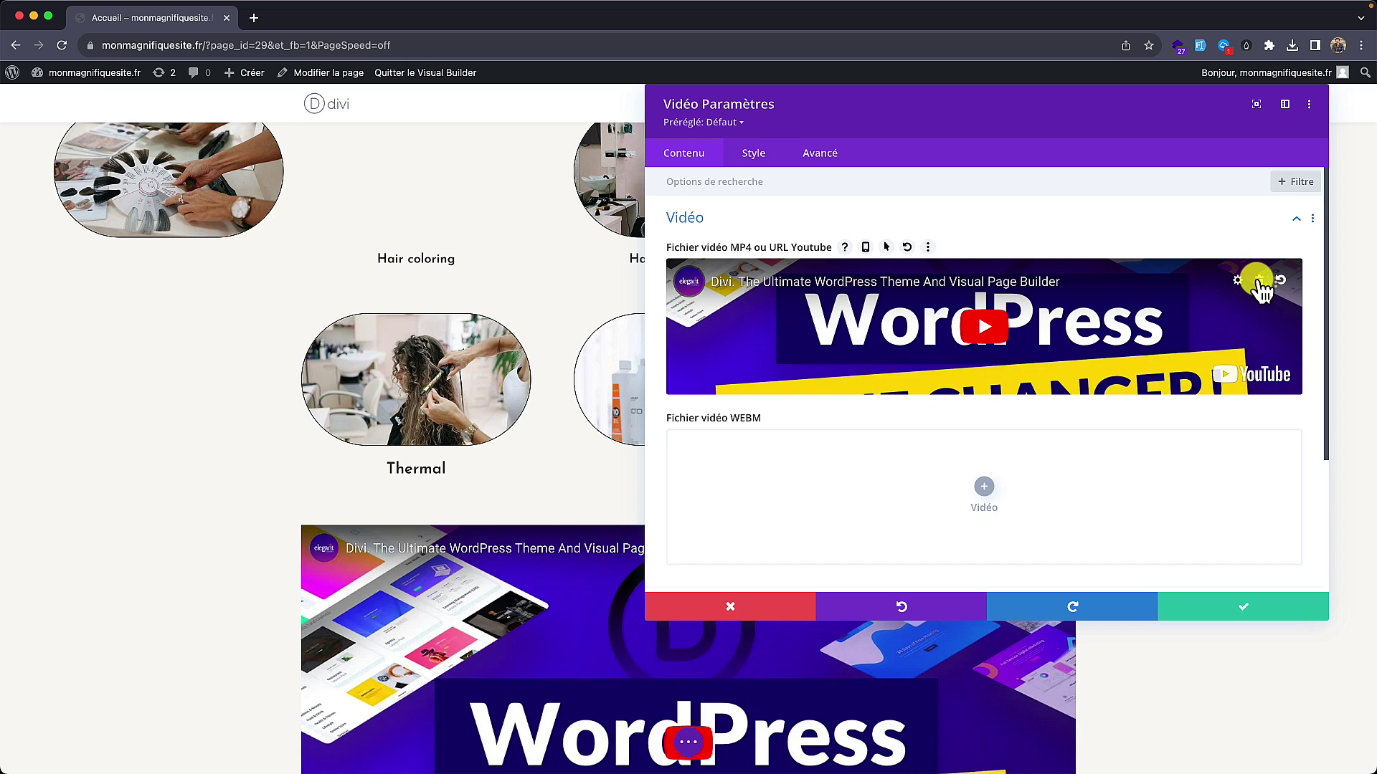
Step: Remove the module's sample YouTube video, review the MP4 upload and URL insertion options, and save the module without a video
left_click(1259, 281)
left_click(997, 321)
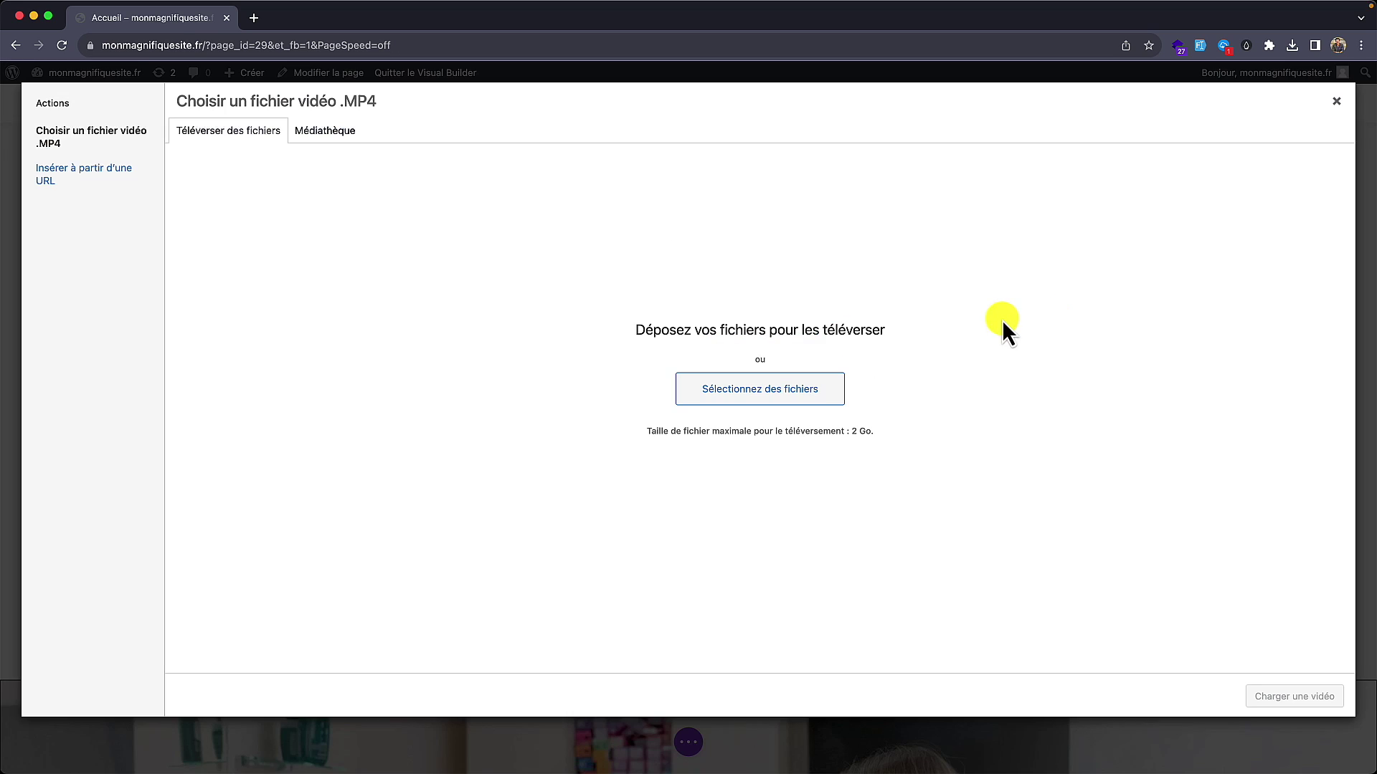
left_click(83, 173)
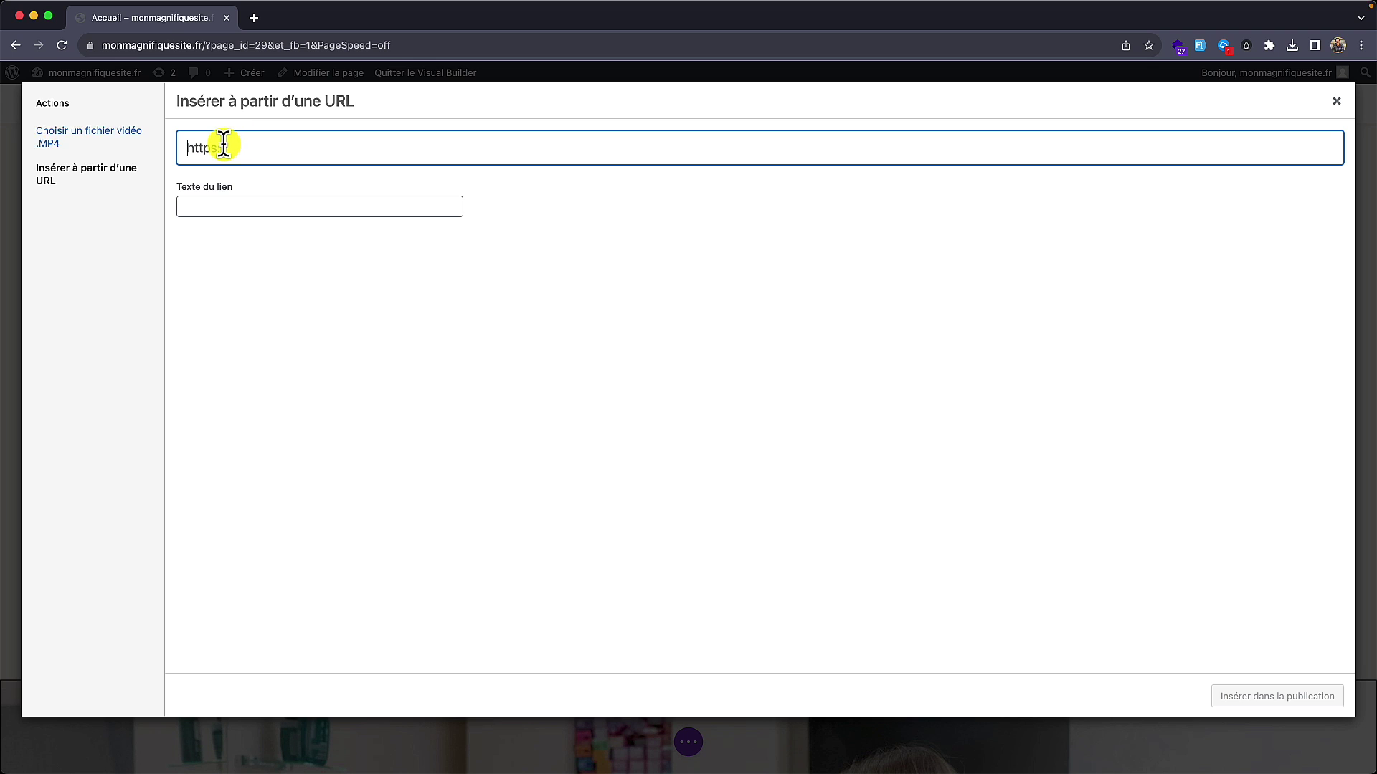
left_click(107, 144)
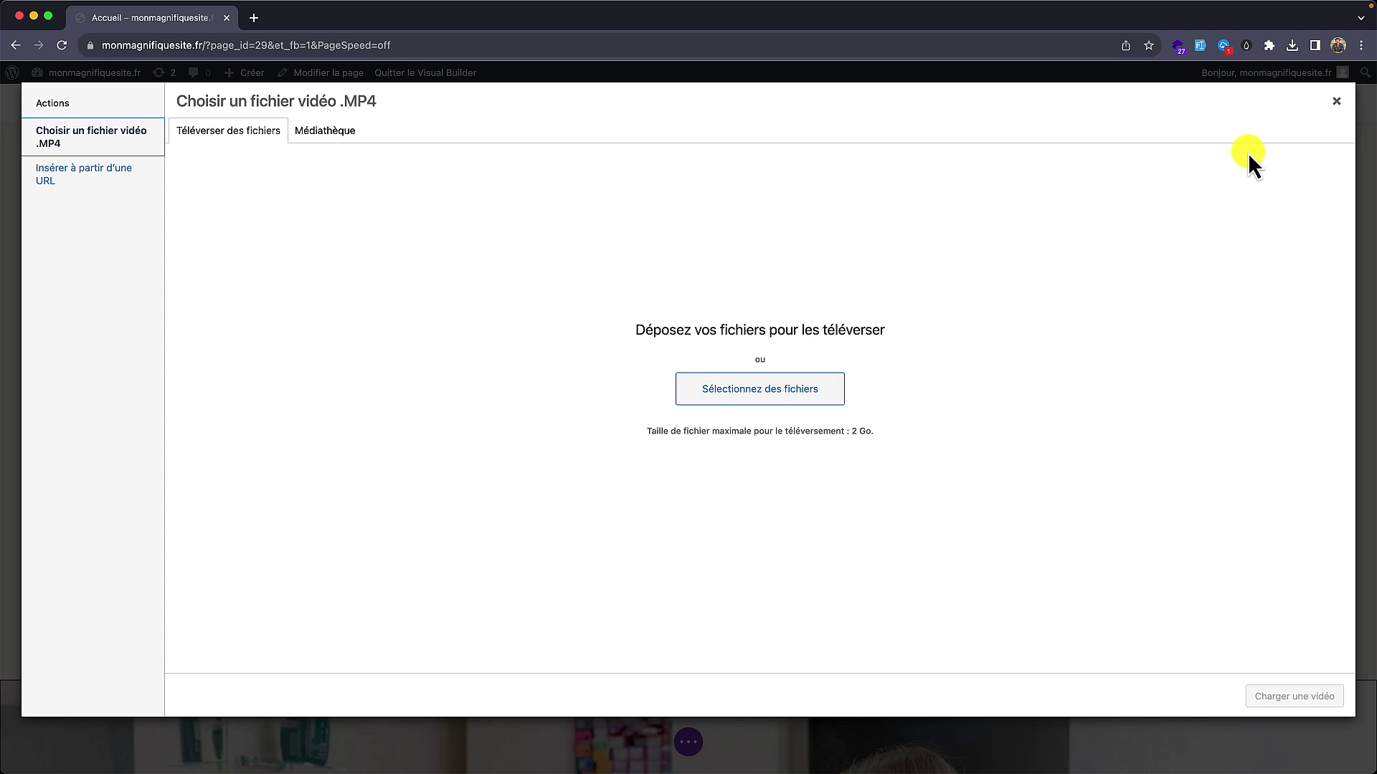
left_click(1336, 101)
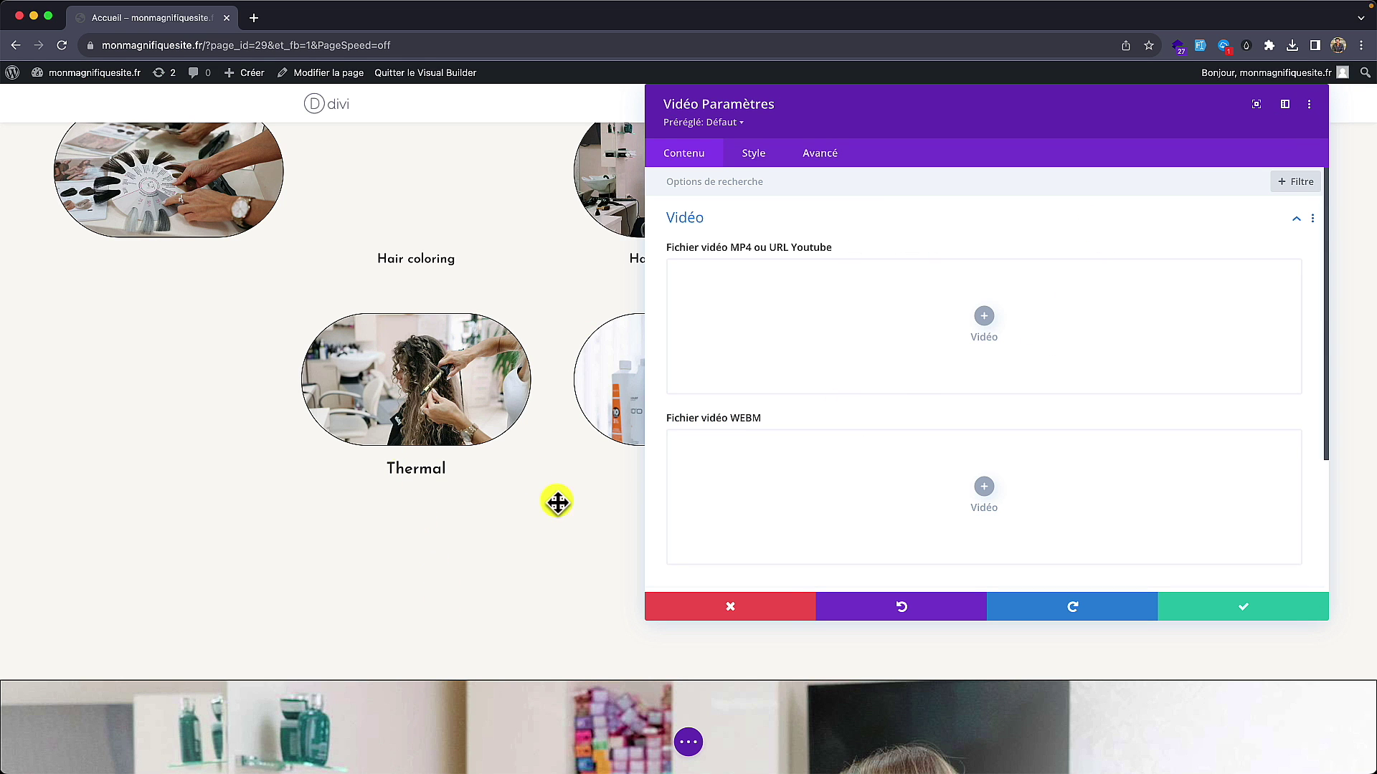
left_click(1230, 613)
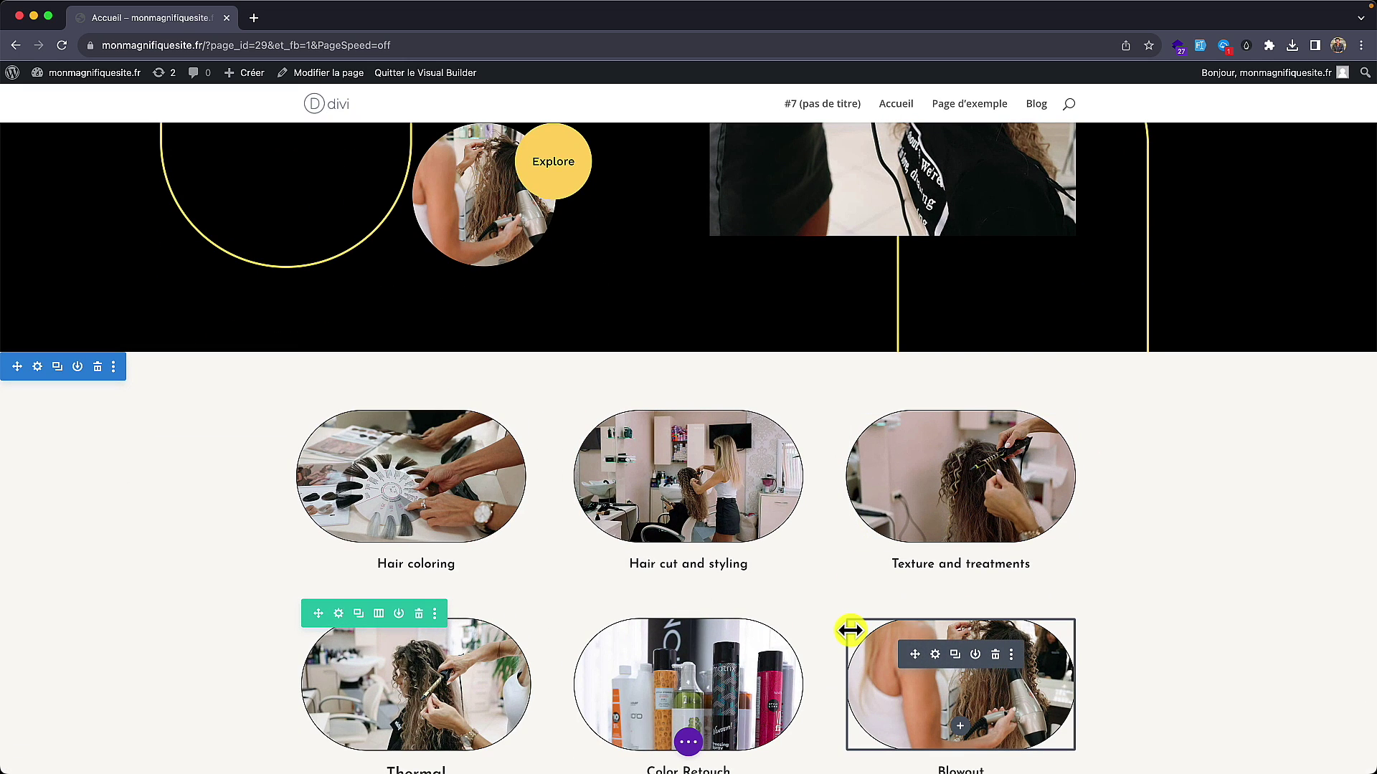
scroll(849, 630, "down", 3)
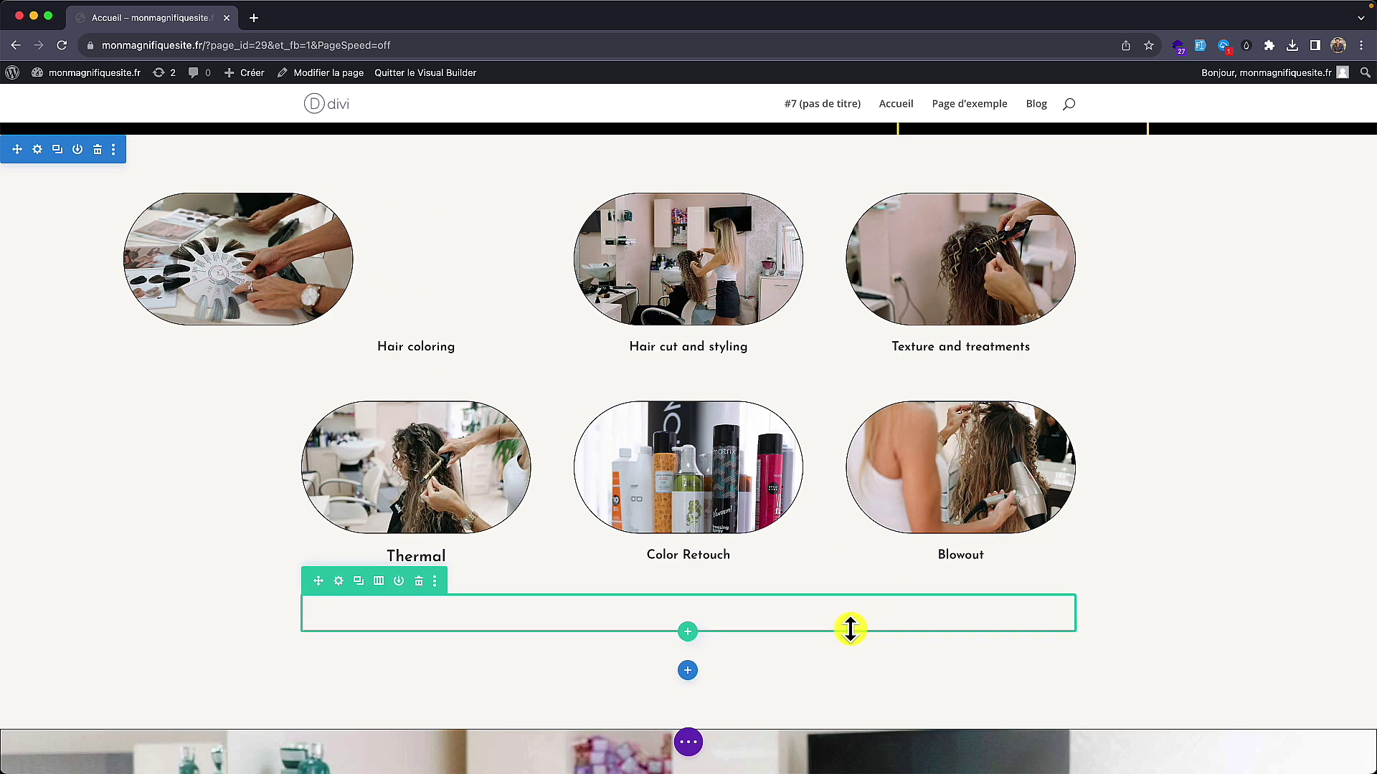
scroll(850, 630, "down", 1)
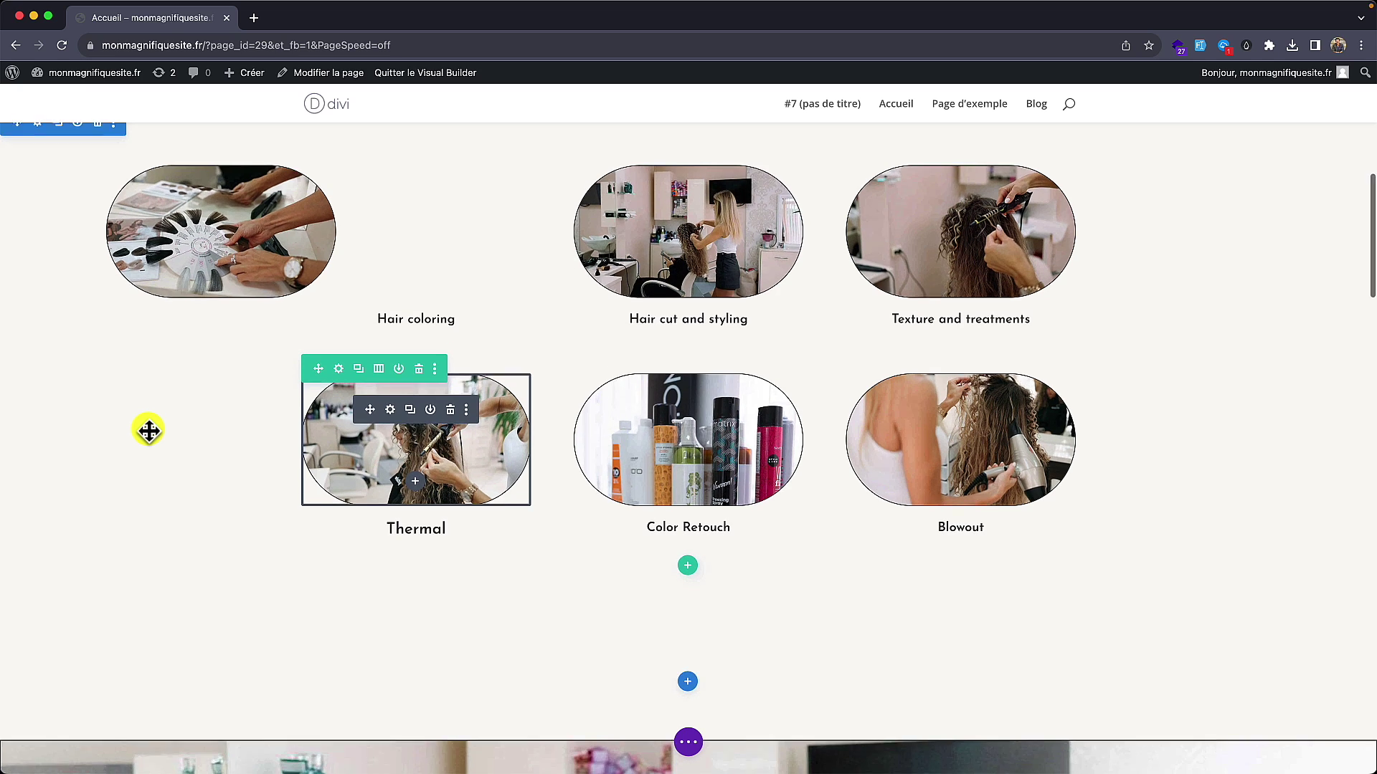
scroll(148, 430, "down", 3)
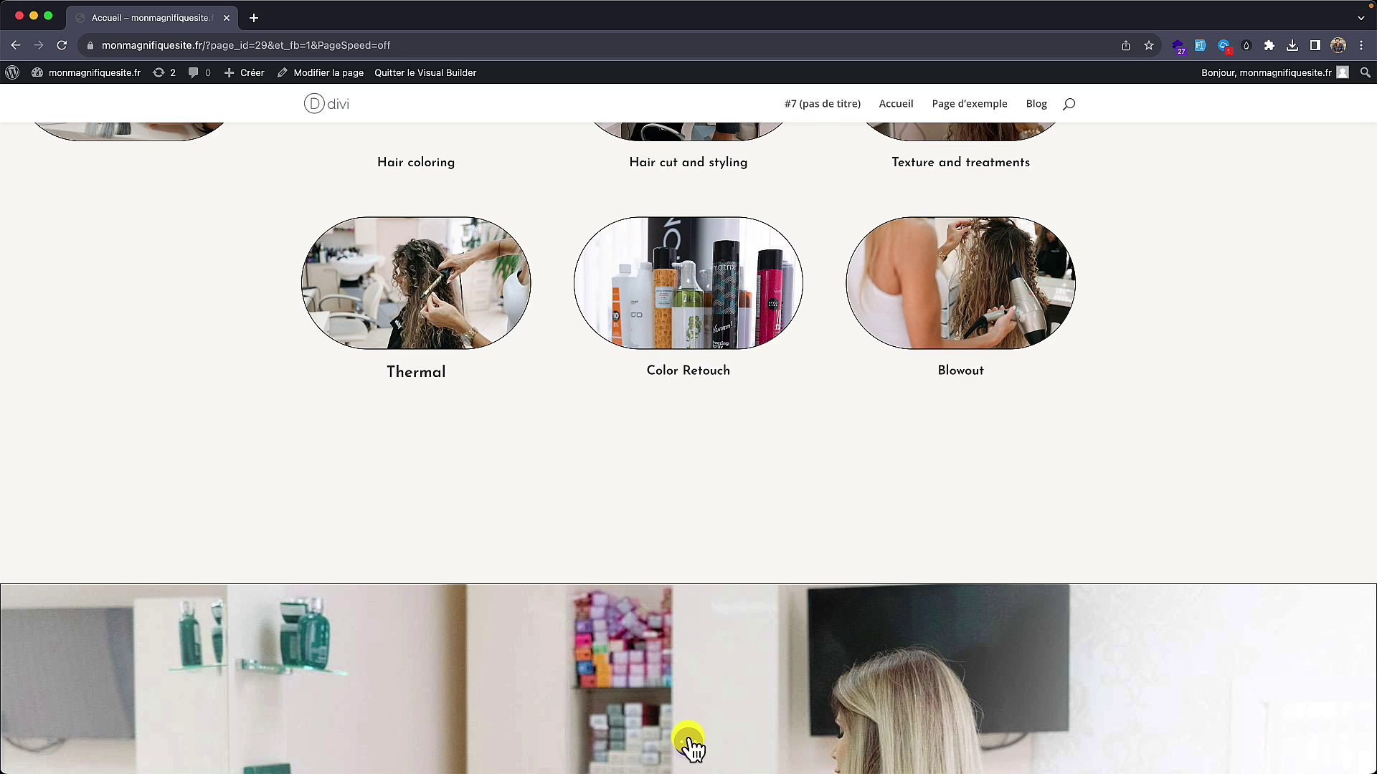
Step: Preview the page in the tablet and phone views and examine how its sections, images and Our Services block adapt to mobile
left_click(688, 743)
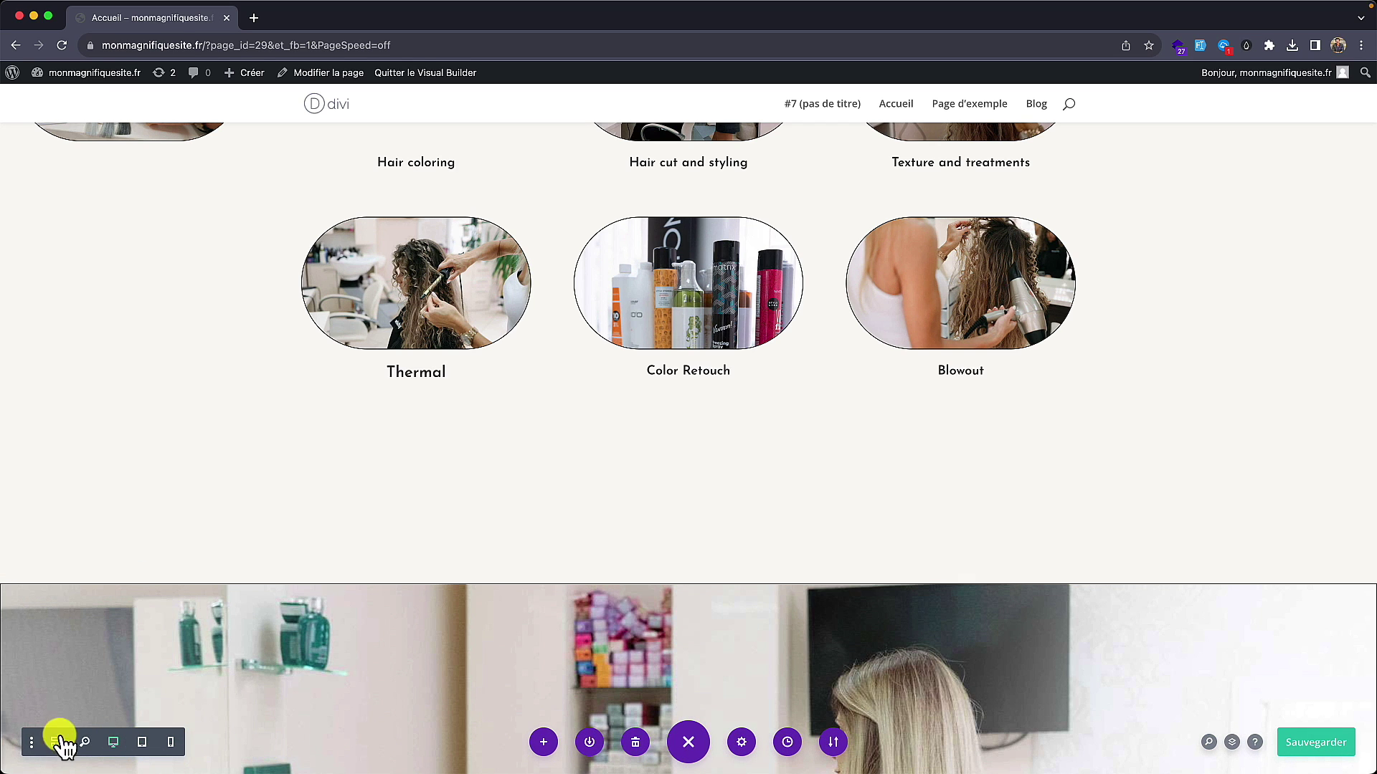
left_click(142, 743)
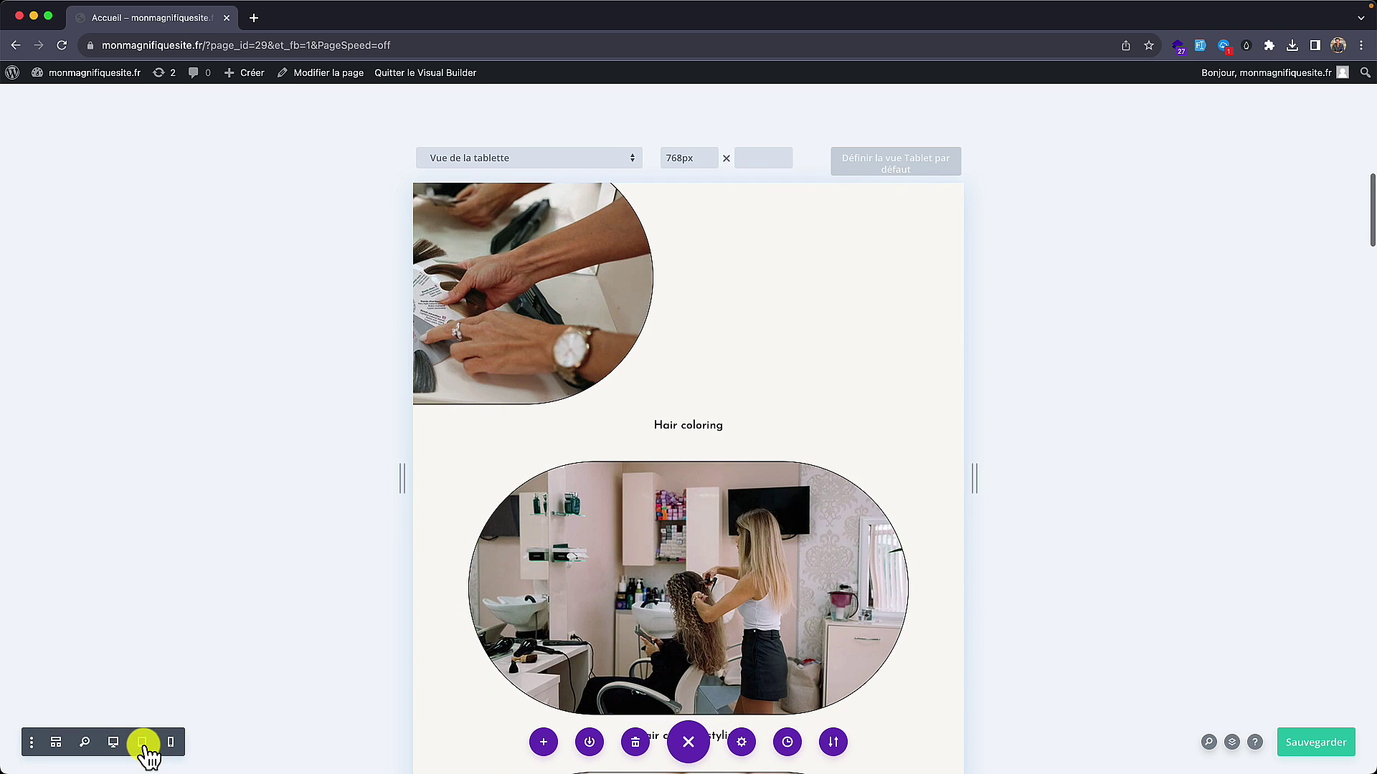
left_click(171, 743)
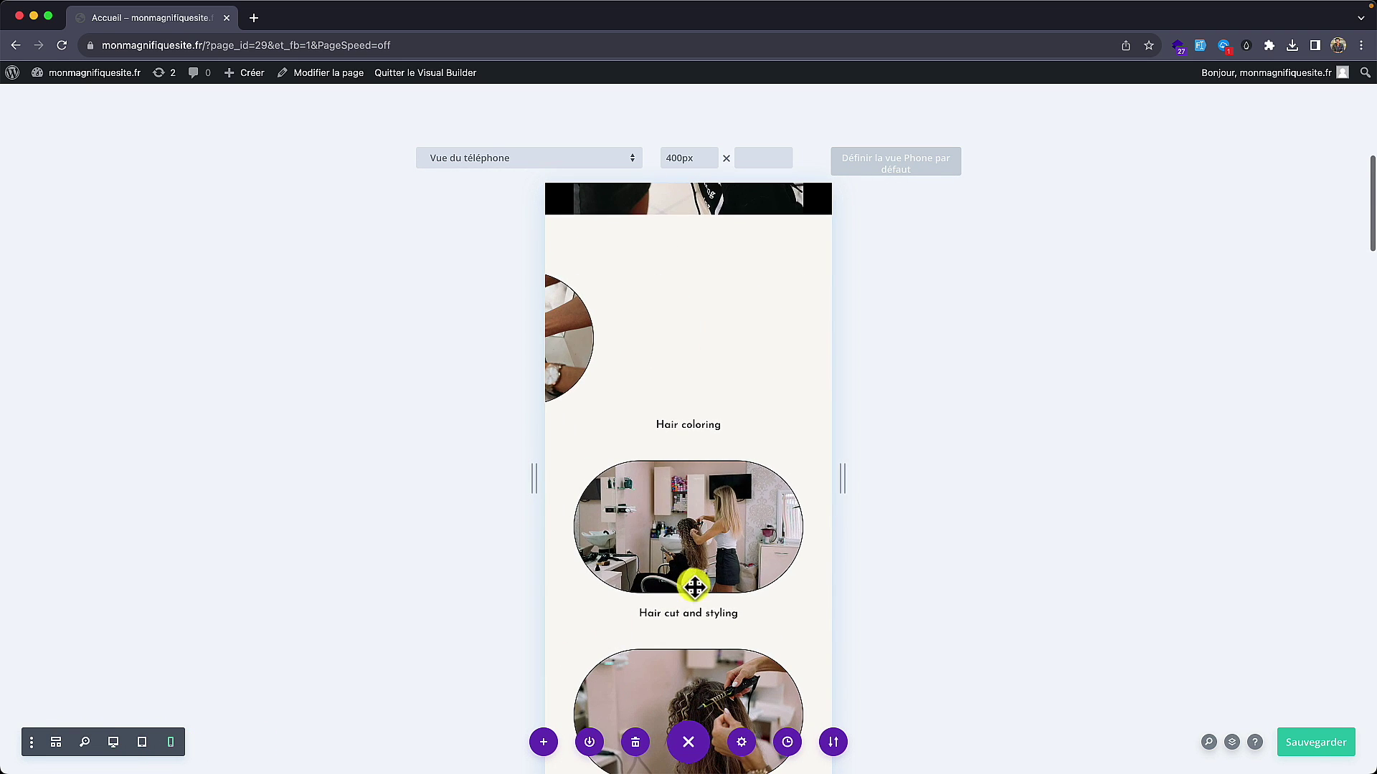
scroll(706, 563, "up", 4)
scroll(714, 550, "up", 6)
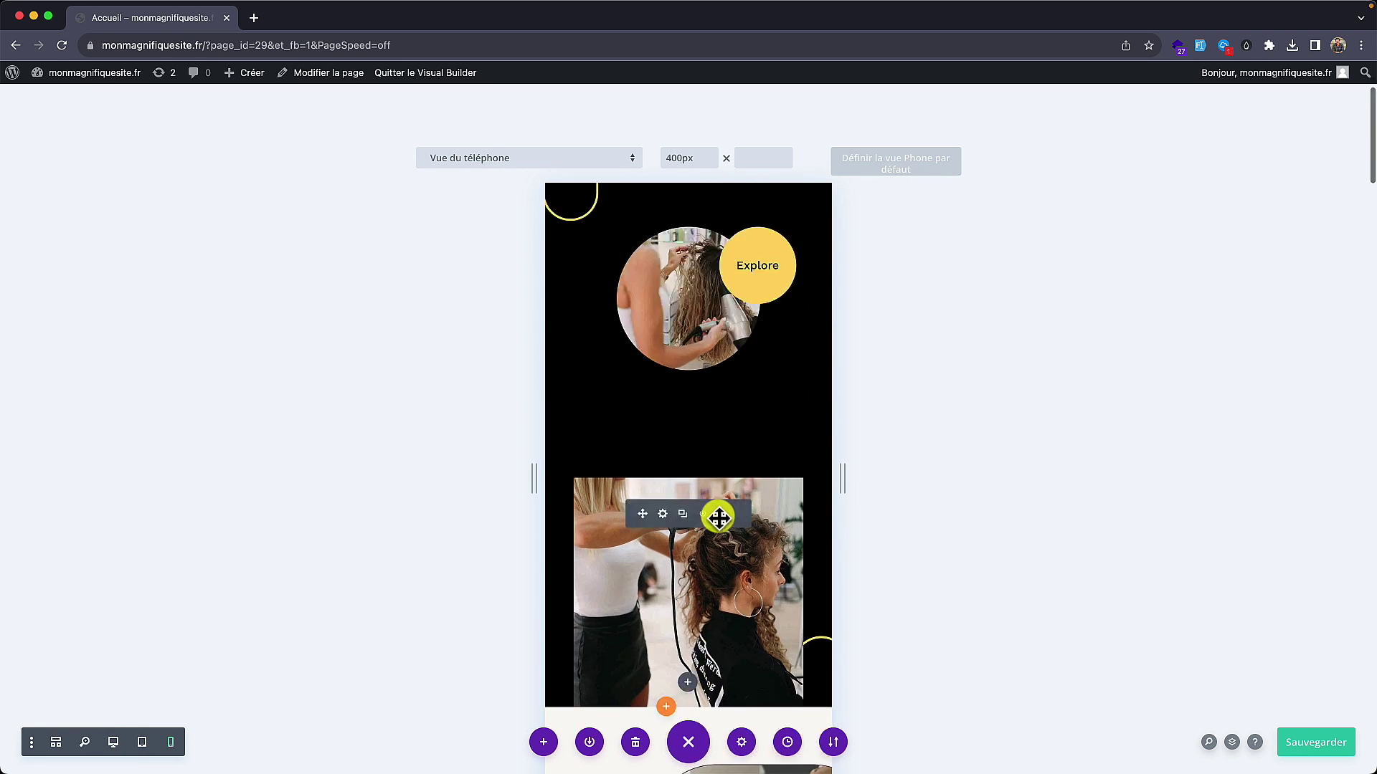
scroll(674, 466, "down", 1)
scroll(567, 445, "down", 4)
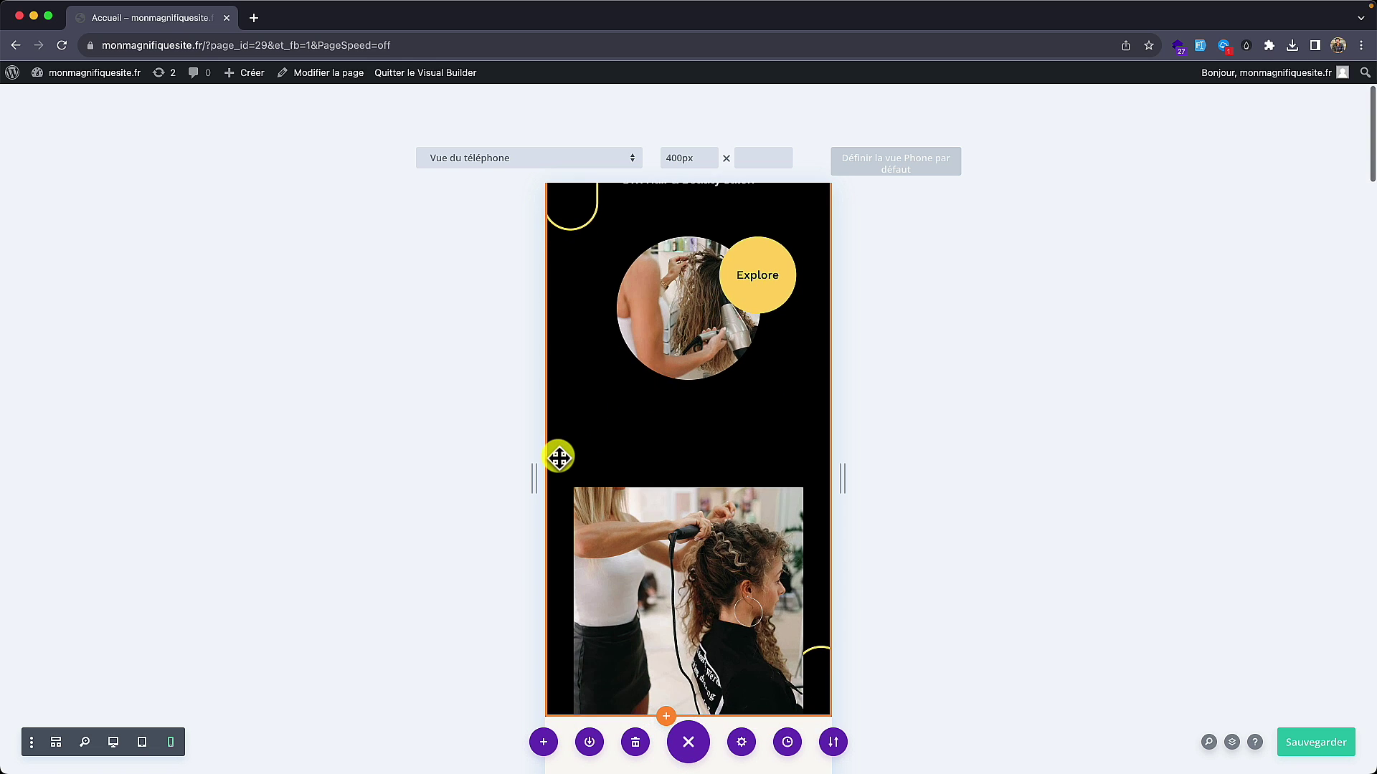
scroll(558, 457, "down", 4)
scroll(559, 457, "down", 5)
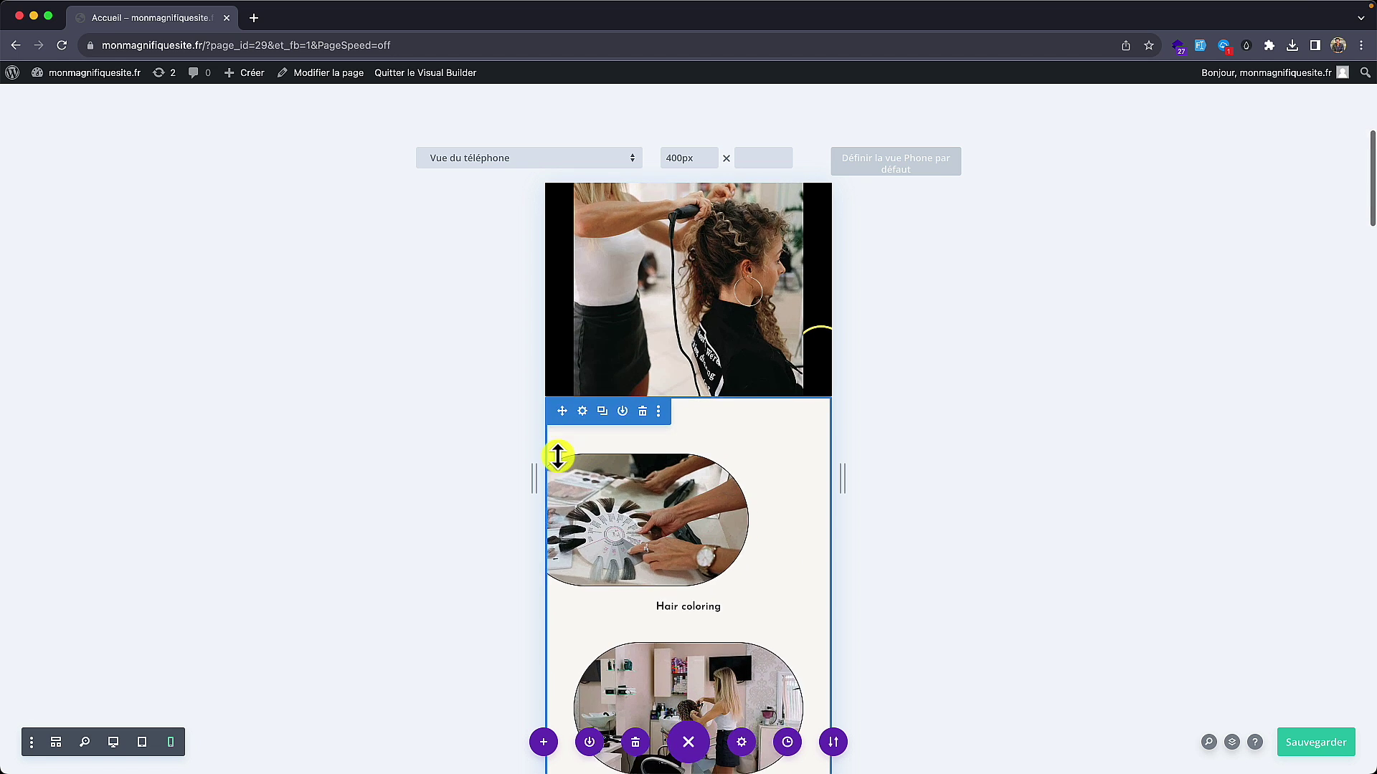
scroll(559, 457, "down", 6)
scroll(576, 471, "down", 8)
scroll(578, 472, "down", 20)
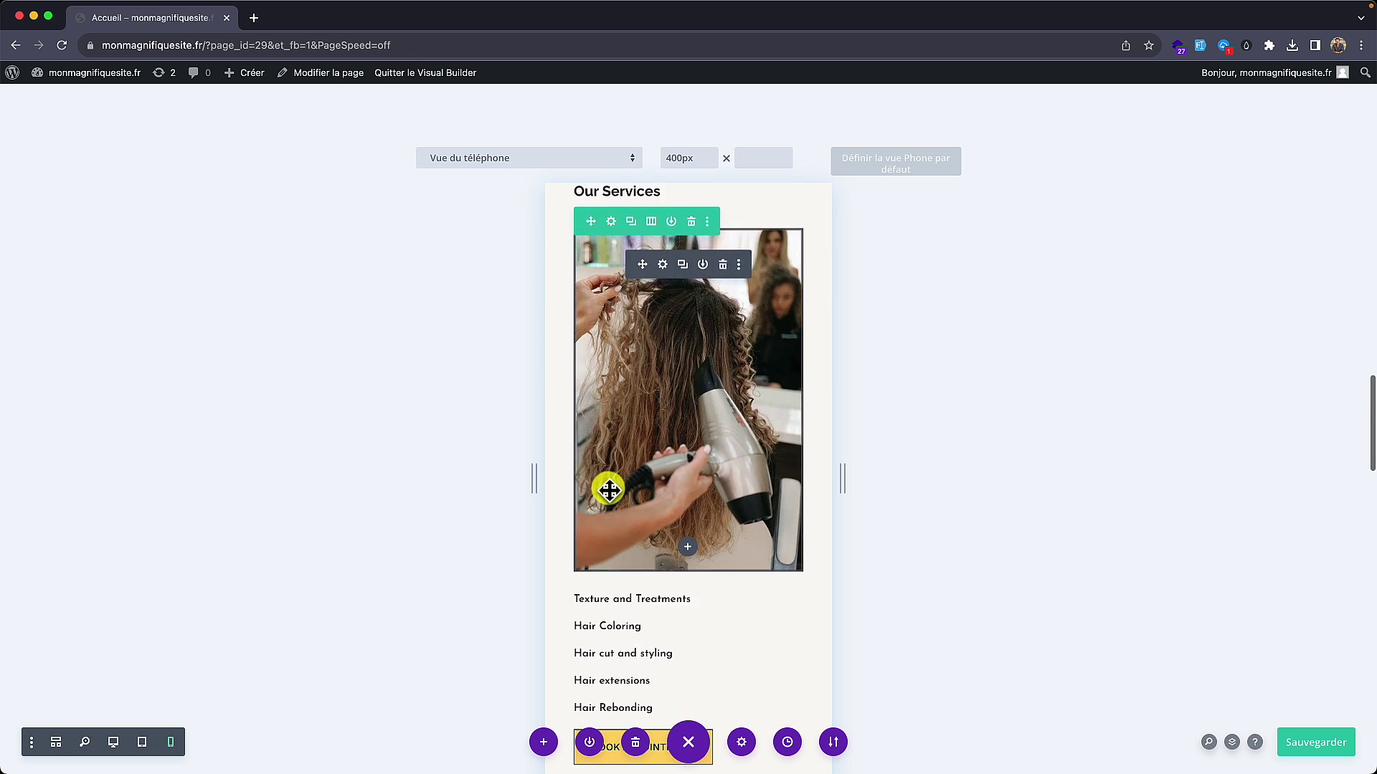
scroll(609, 490, "down", 13)
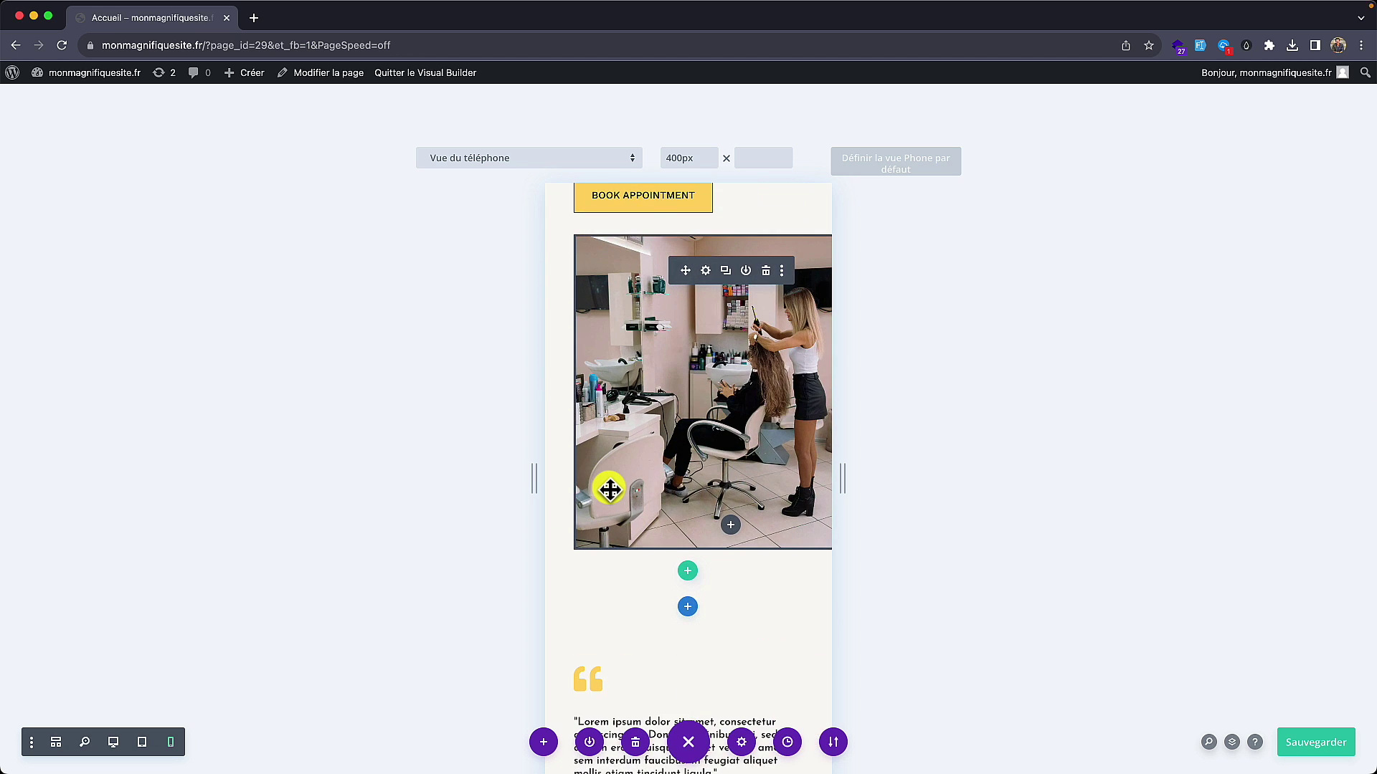
scroll(676, 519, "up", 4)
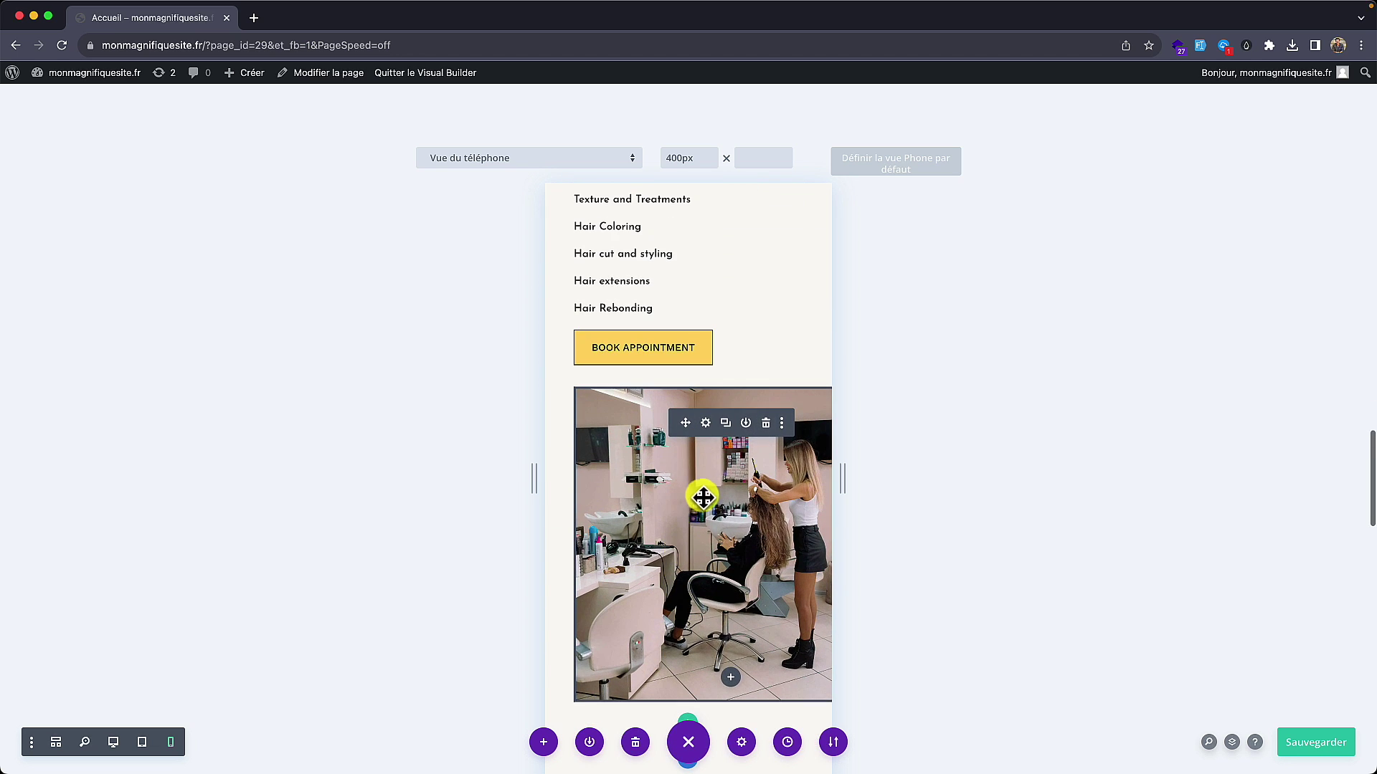
scroll(715, 500, "down", 5)
Step: In the visibility settings of the Our Services blow-dryer image, try disabling it on Téléphone, re-enable it there and disable it on Bureau instead
scroll(715, 501, "up", 6)
scroll(710, 501, "up", 10)
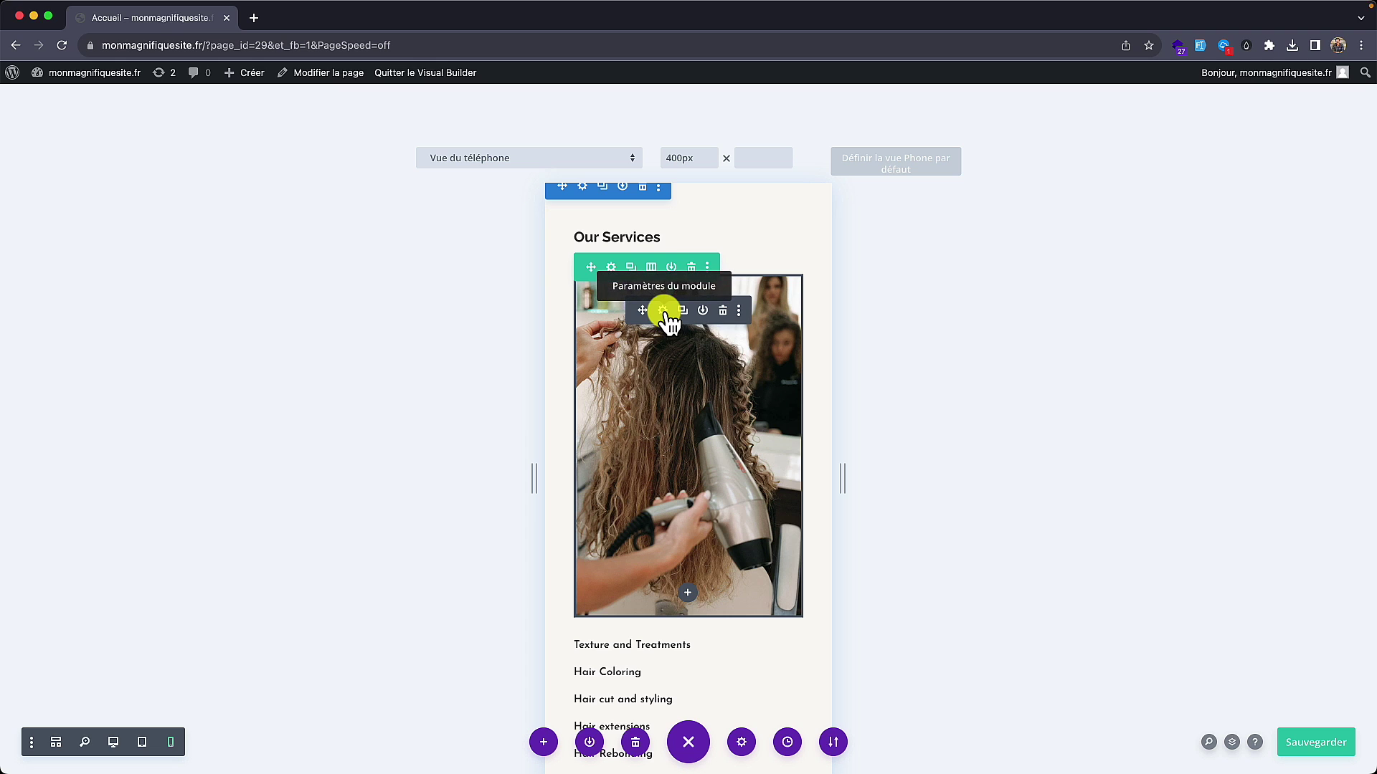
left_click(662, 311)
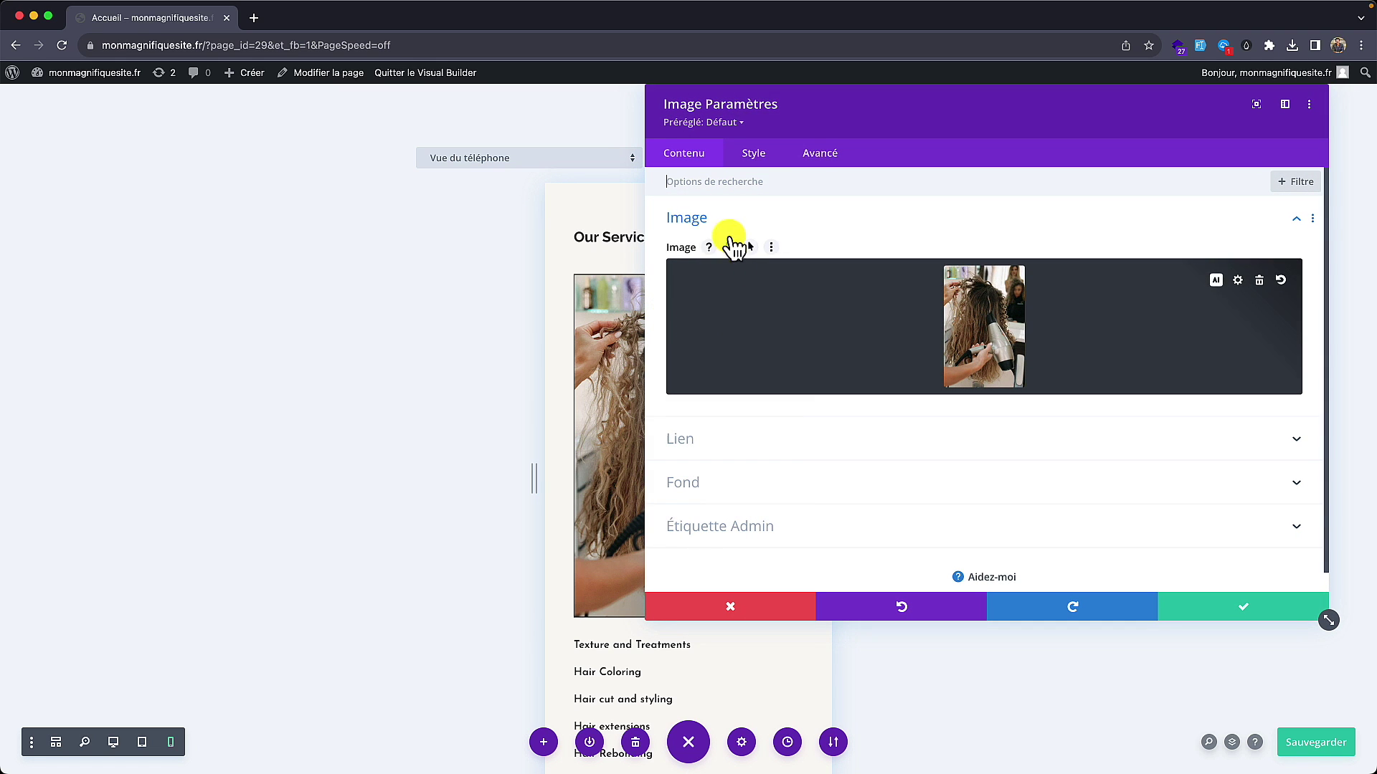
left_click(832, 154)
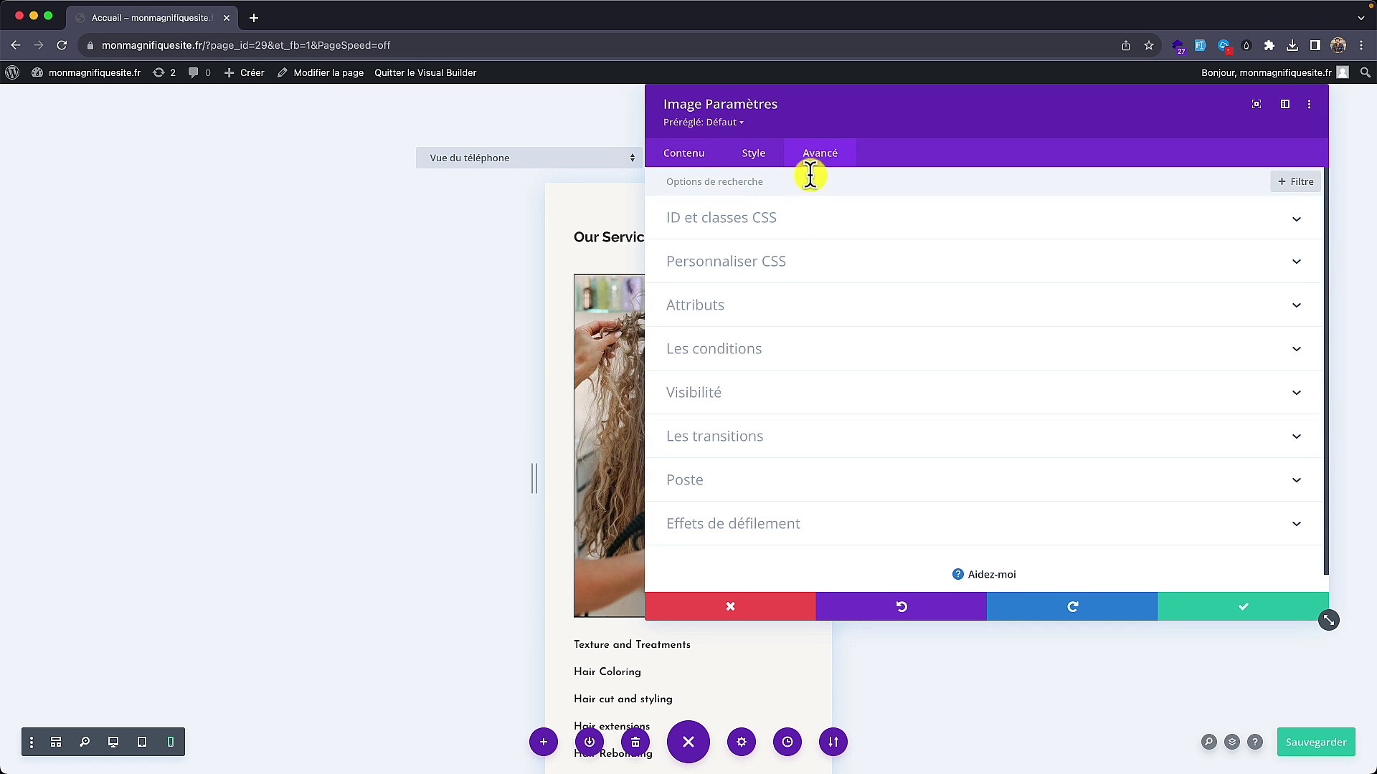
left_click(751, 395)
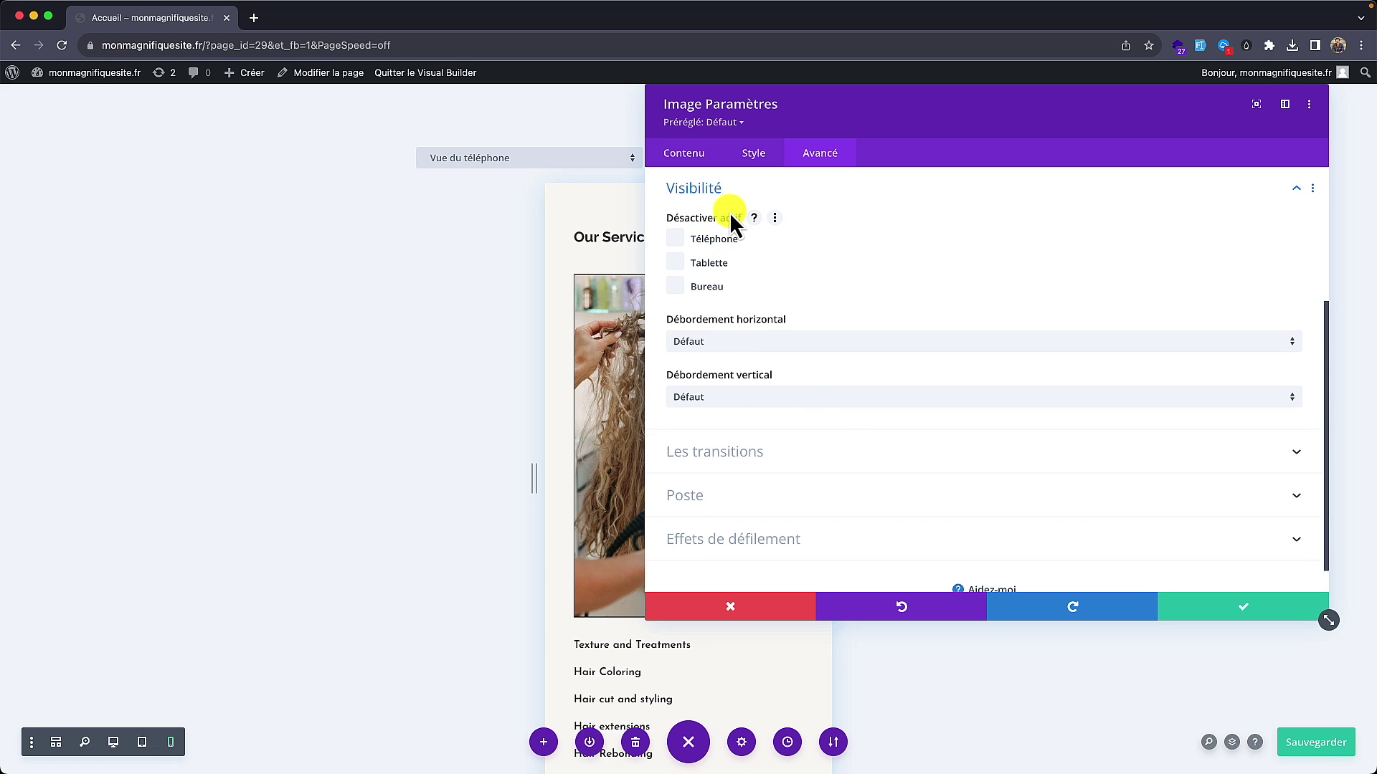
left_click(678, 247)
left_click_drag(734, 119, 877, 129)
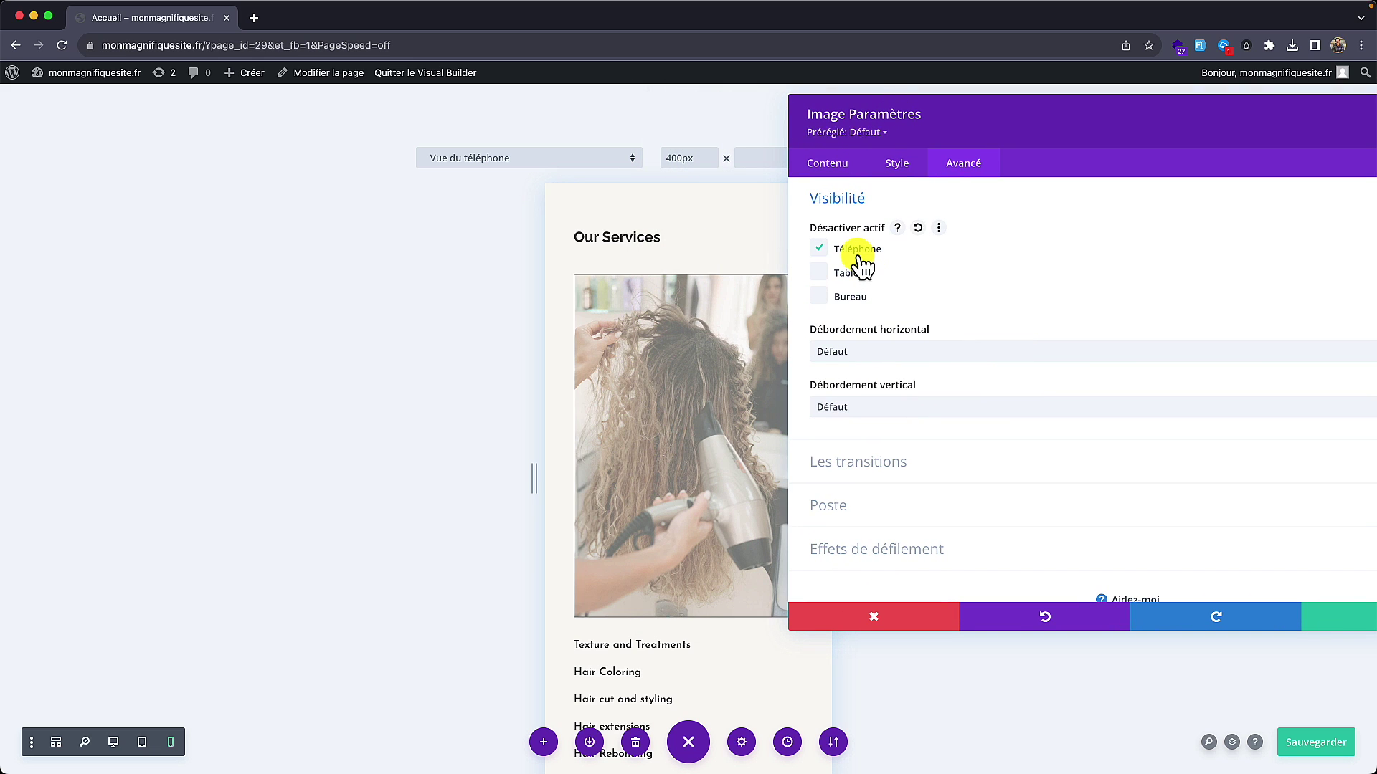
left_click(818, 251)
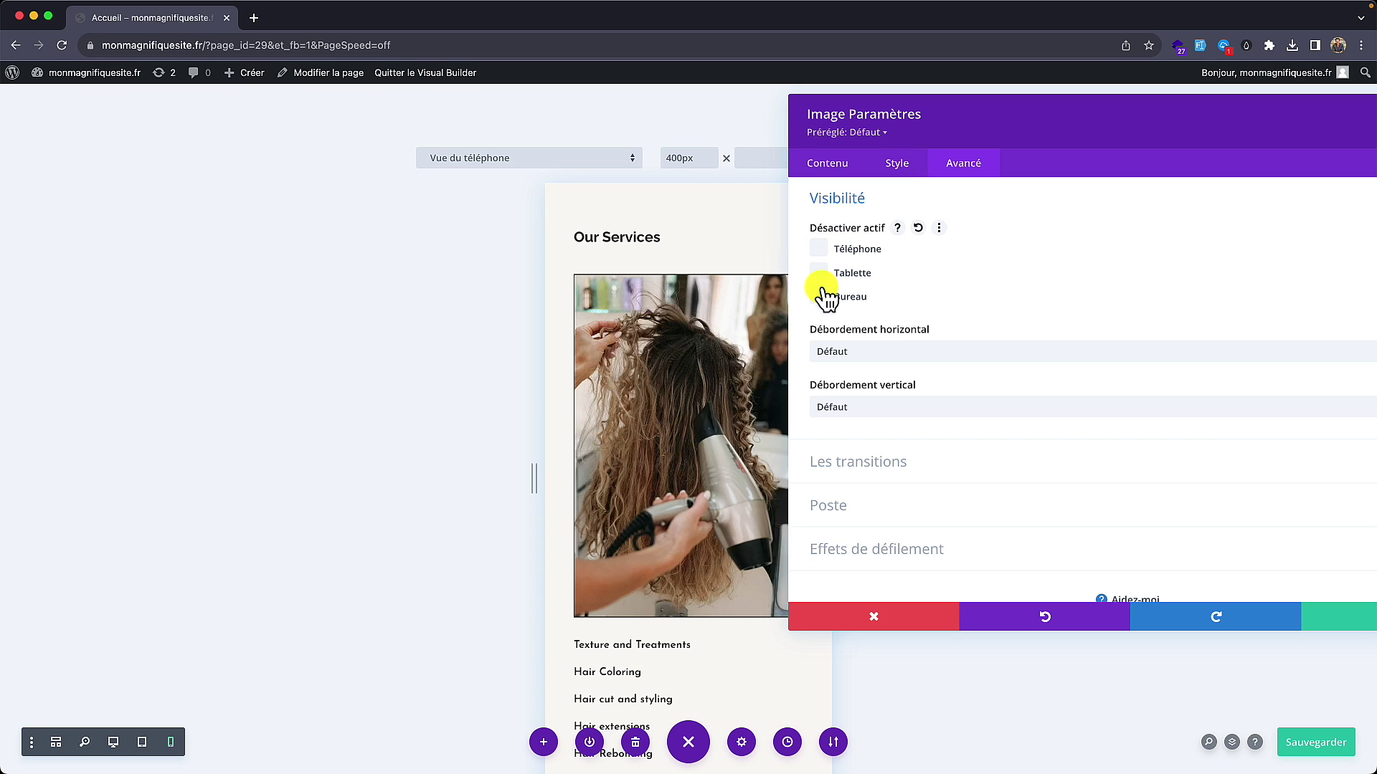
left_click(818, 297)
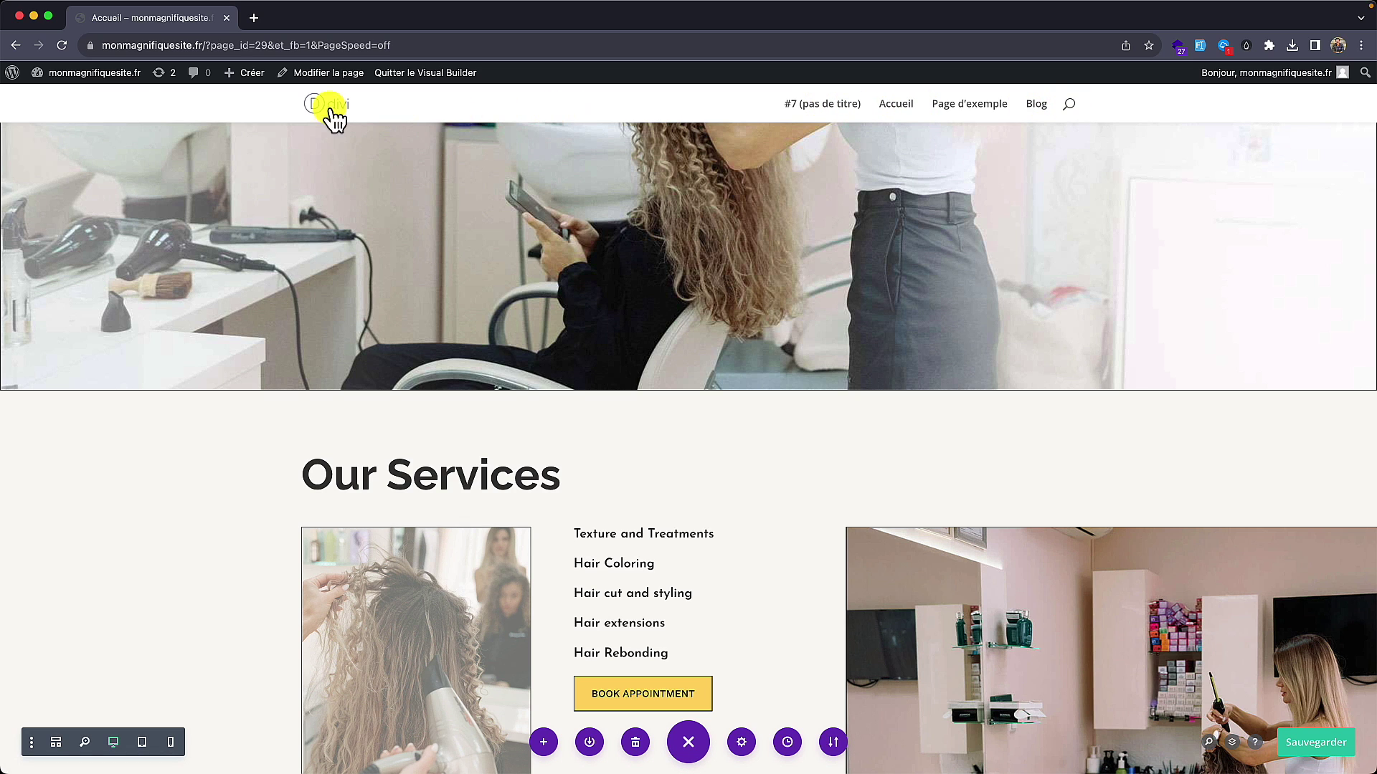
Step: Open the WordPress dashboard in a new tab, go to the Apparence menu management page and check the site's current header menu
mouse_move(100, 77)
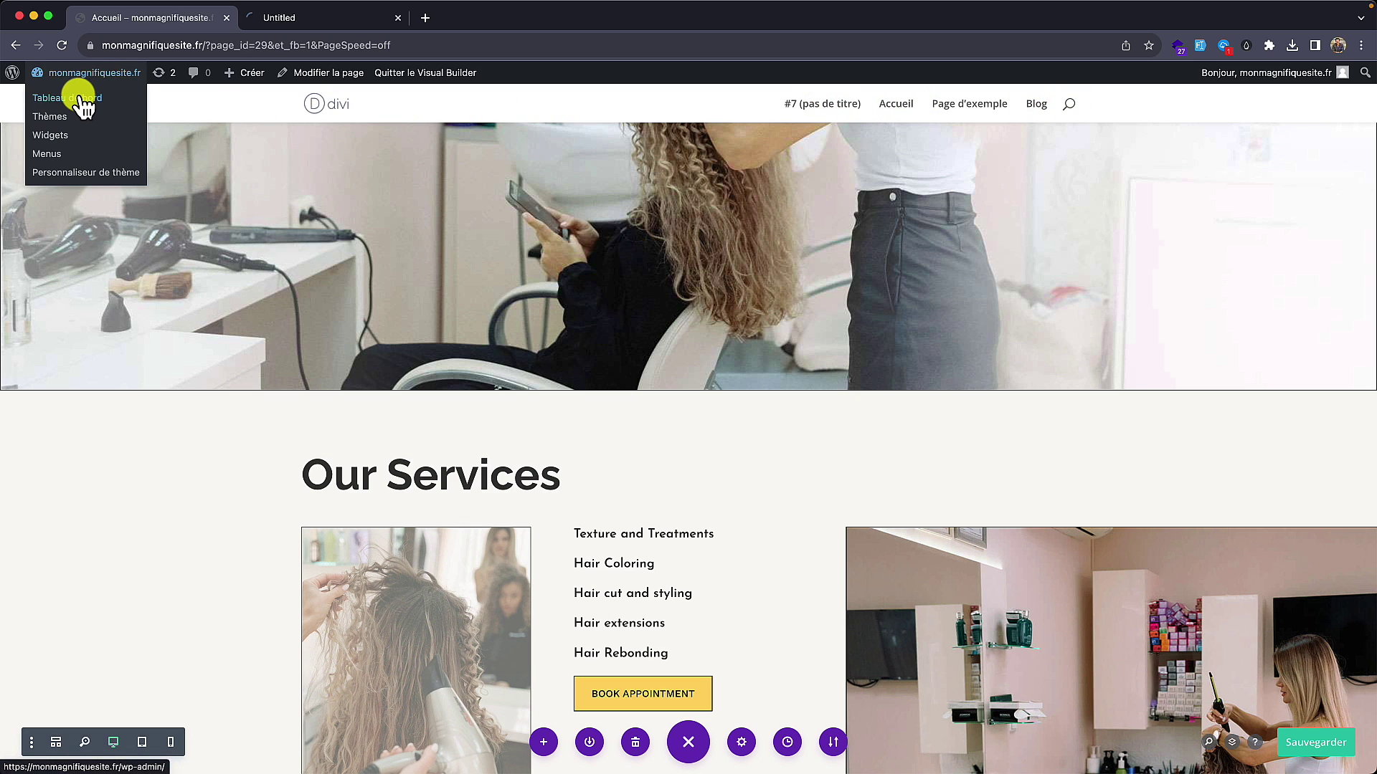
left_click(317, 22)
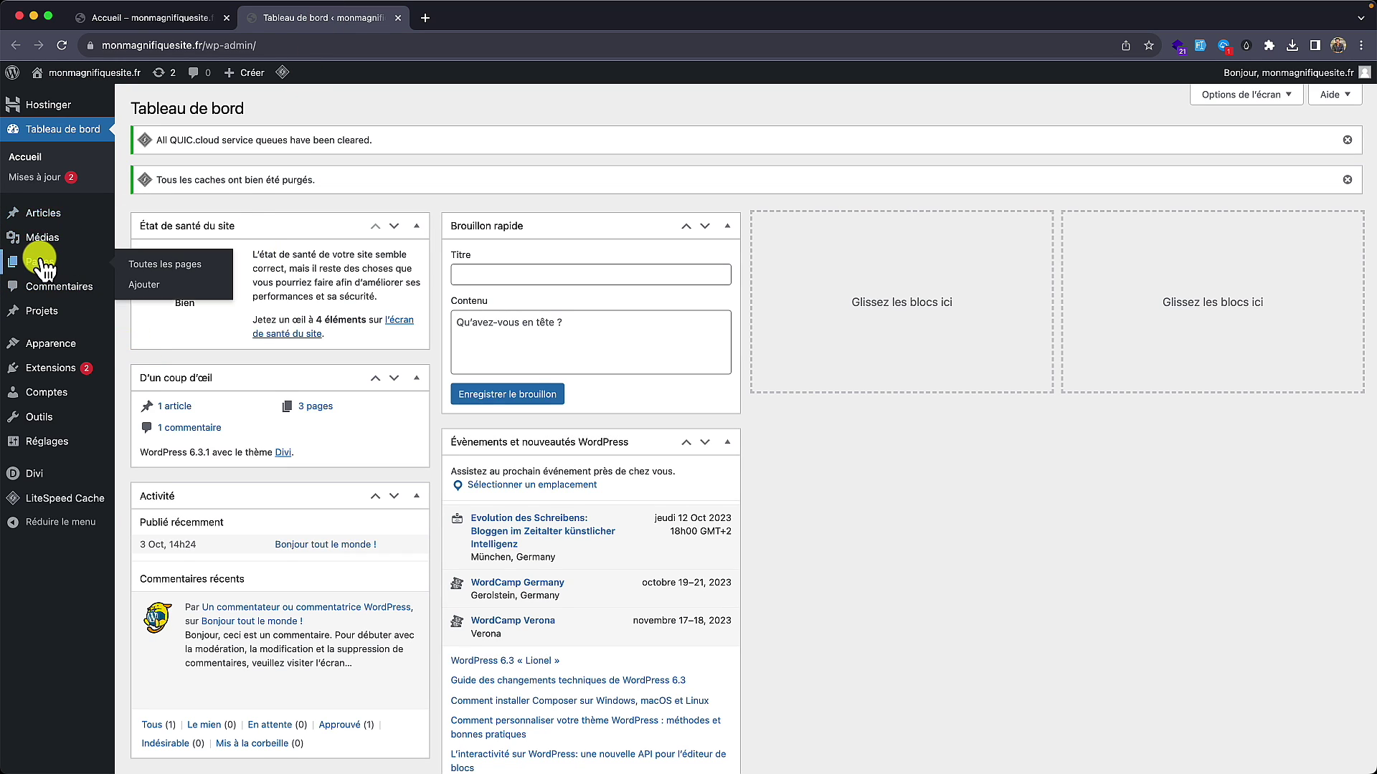
mouse_move(60, 350)
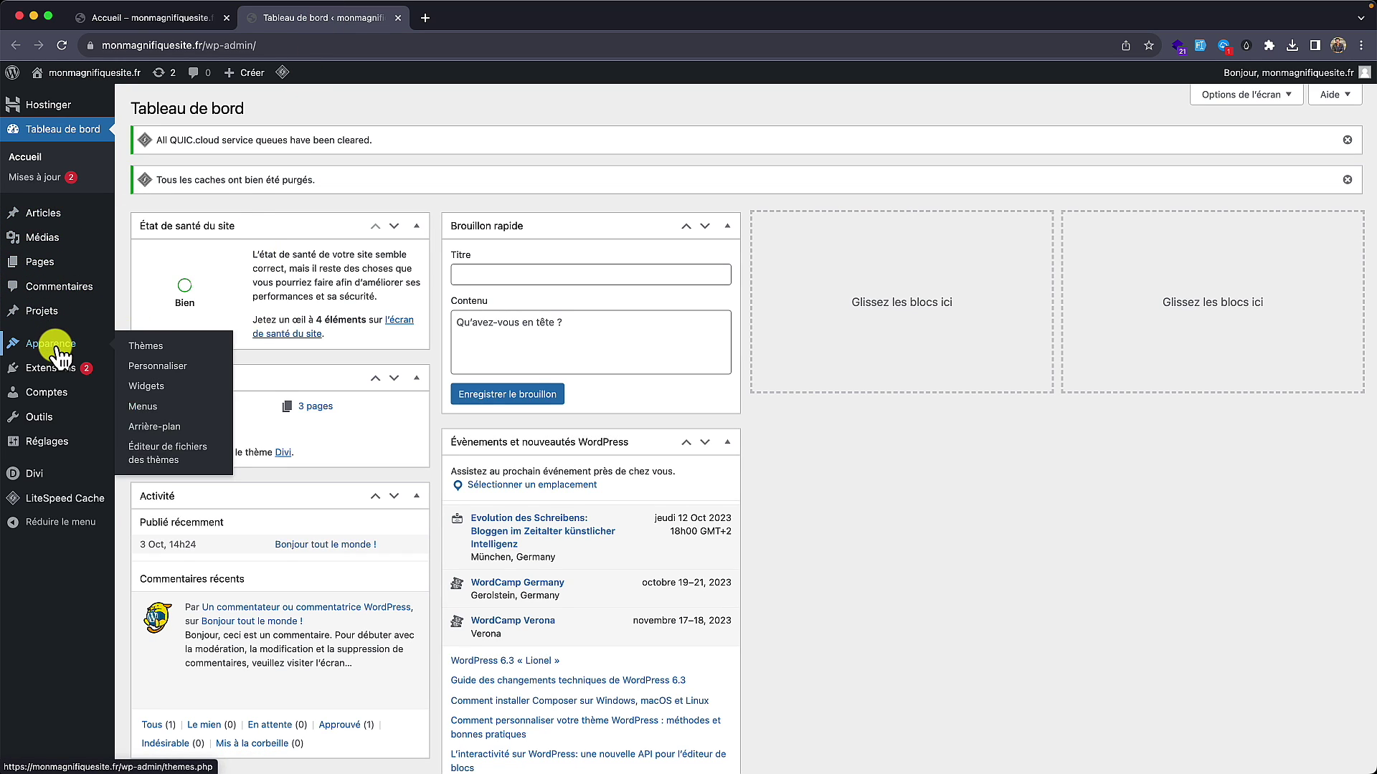
left_click(143, 406)
left_click(185, 21)
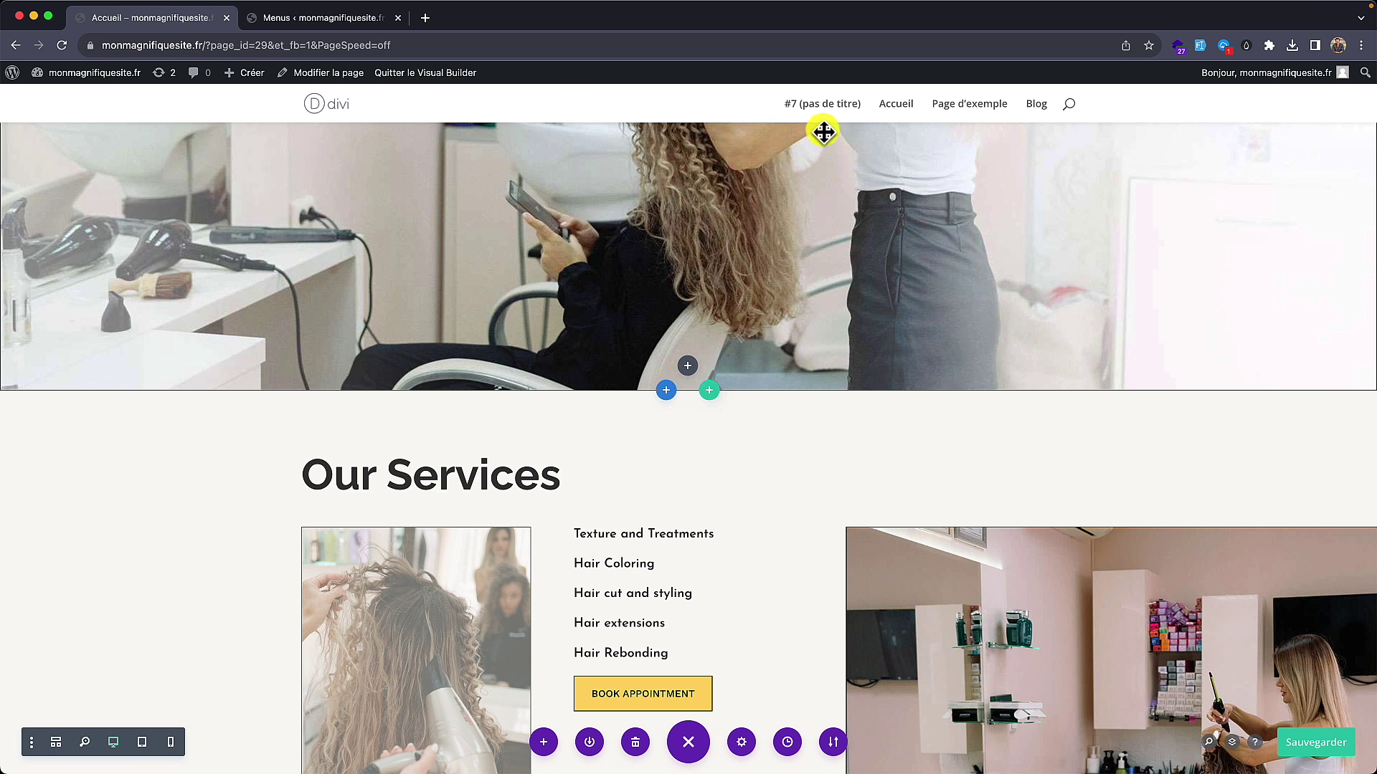
Step: Create a navigation menu named "menu principal" and assign it to the Menu Principal location
left_click(355, 20)
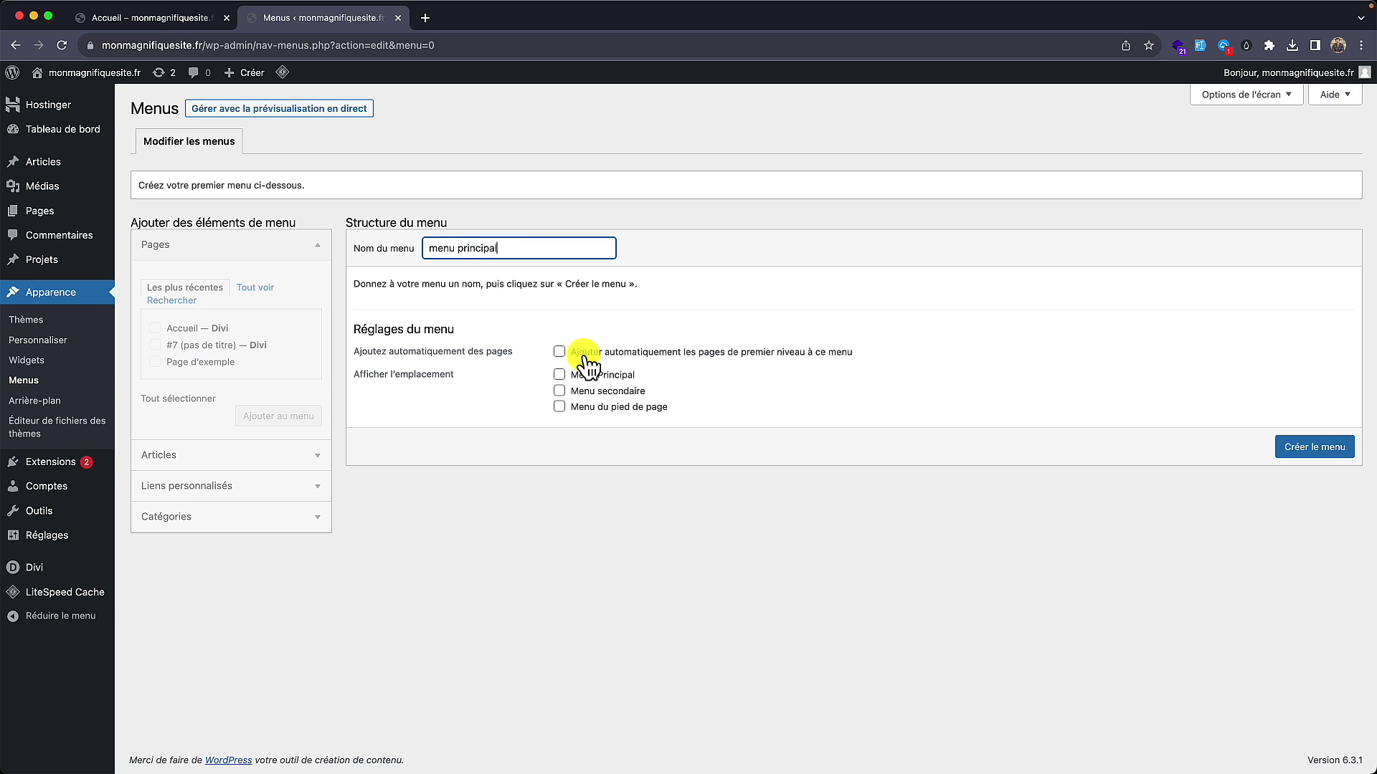
left_click(559, 376)
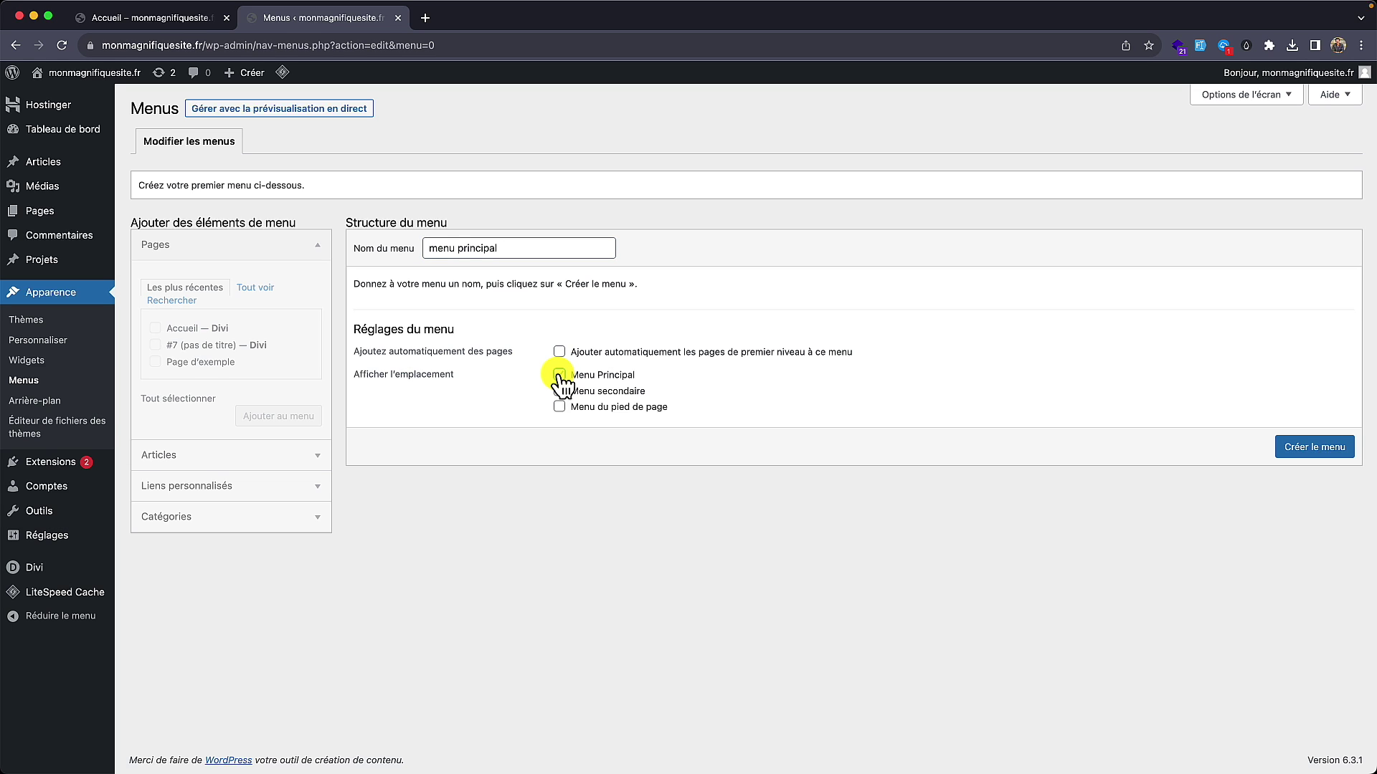
left_click(1315, 447)
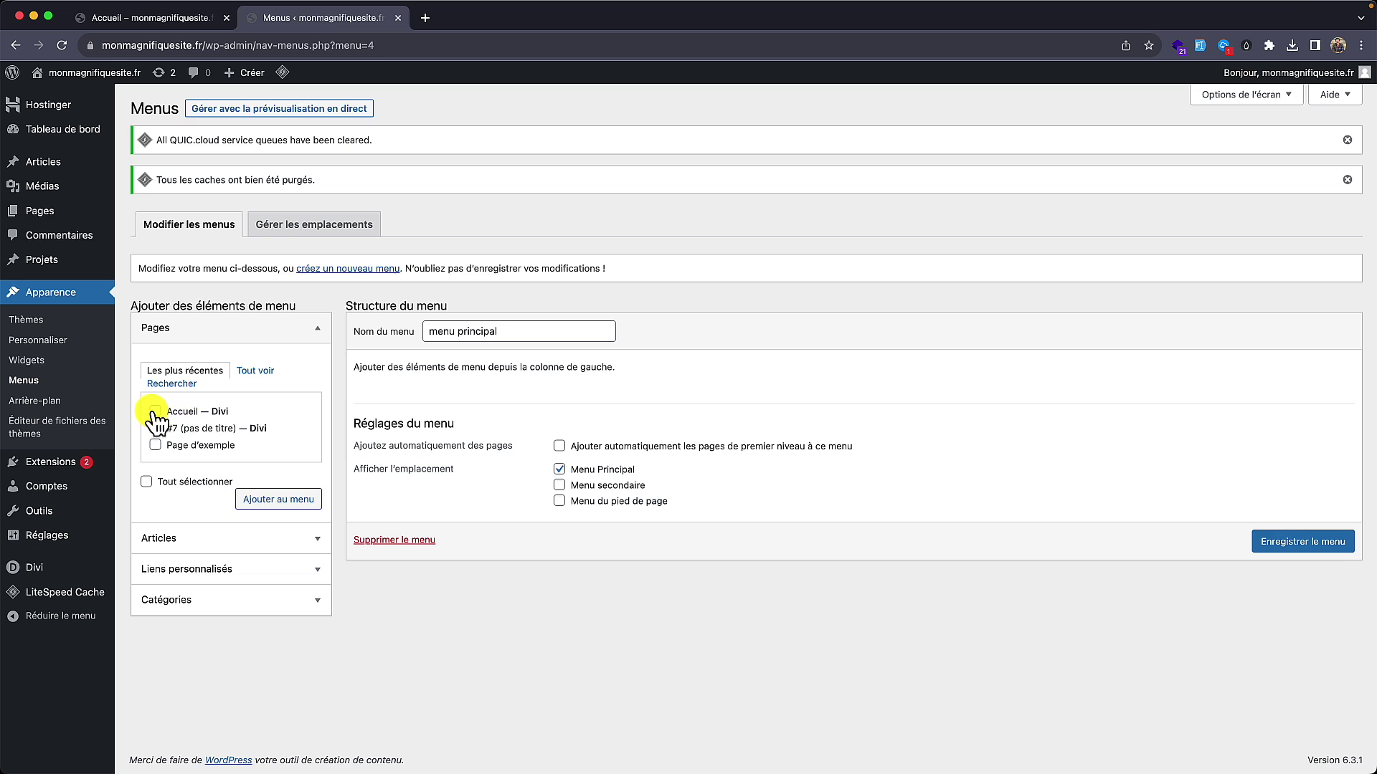
Step: Add the Accueil and Page d'exemple pages to the menu, save it and reload the site page to check the header
left_click(155, 411)
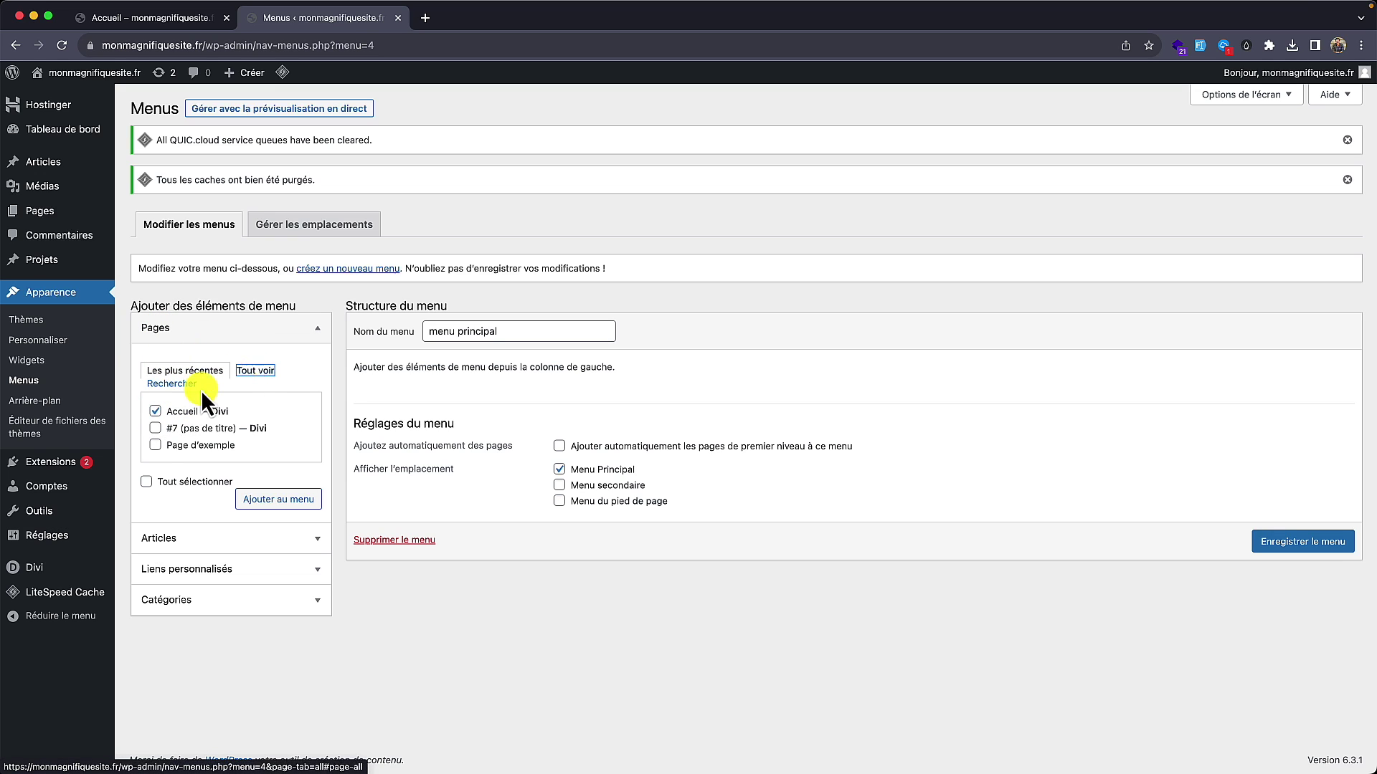
left_click(155, 445)
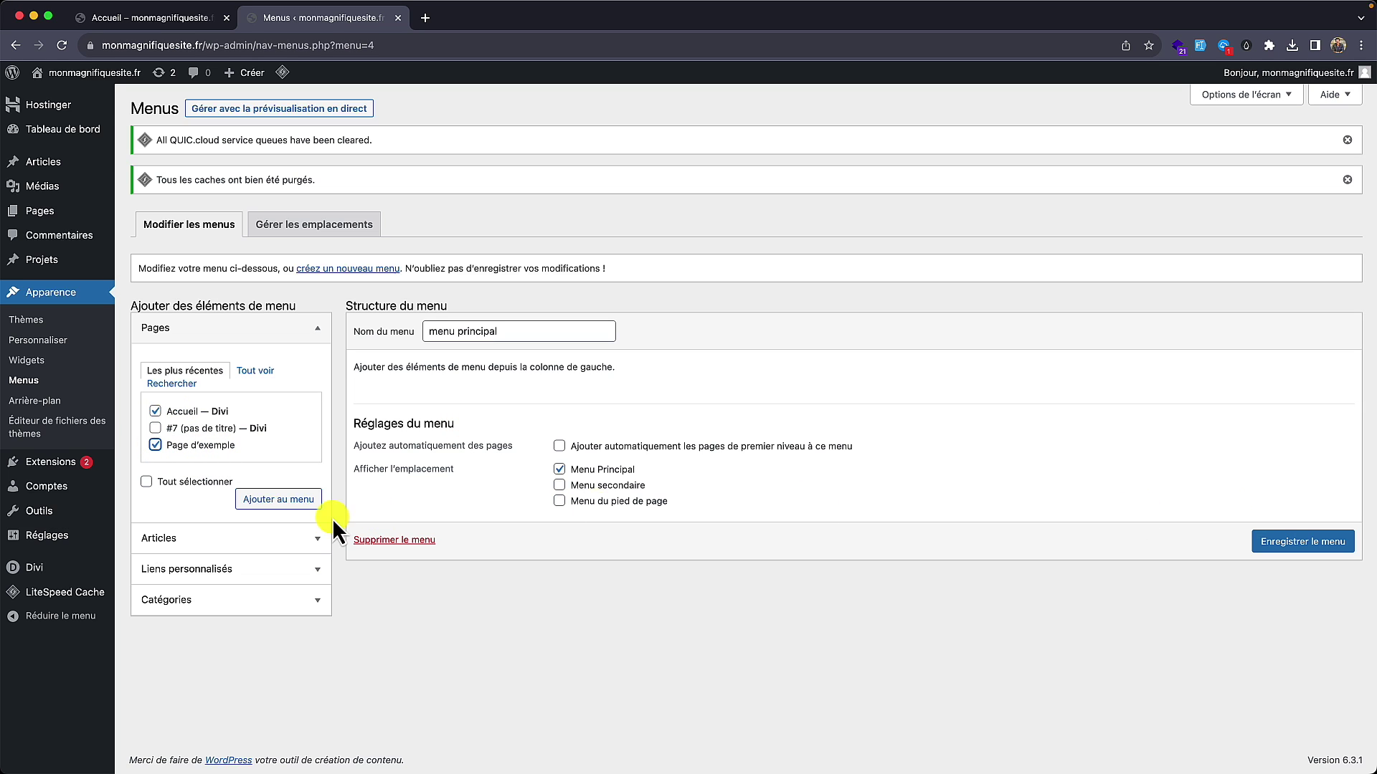
left_click(300, 507)
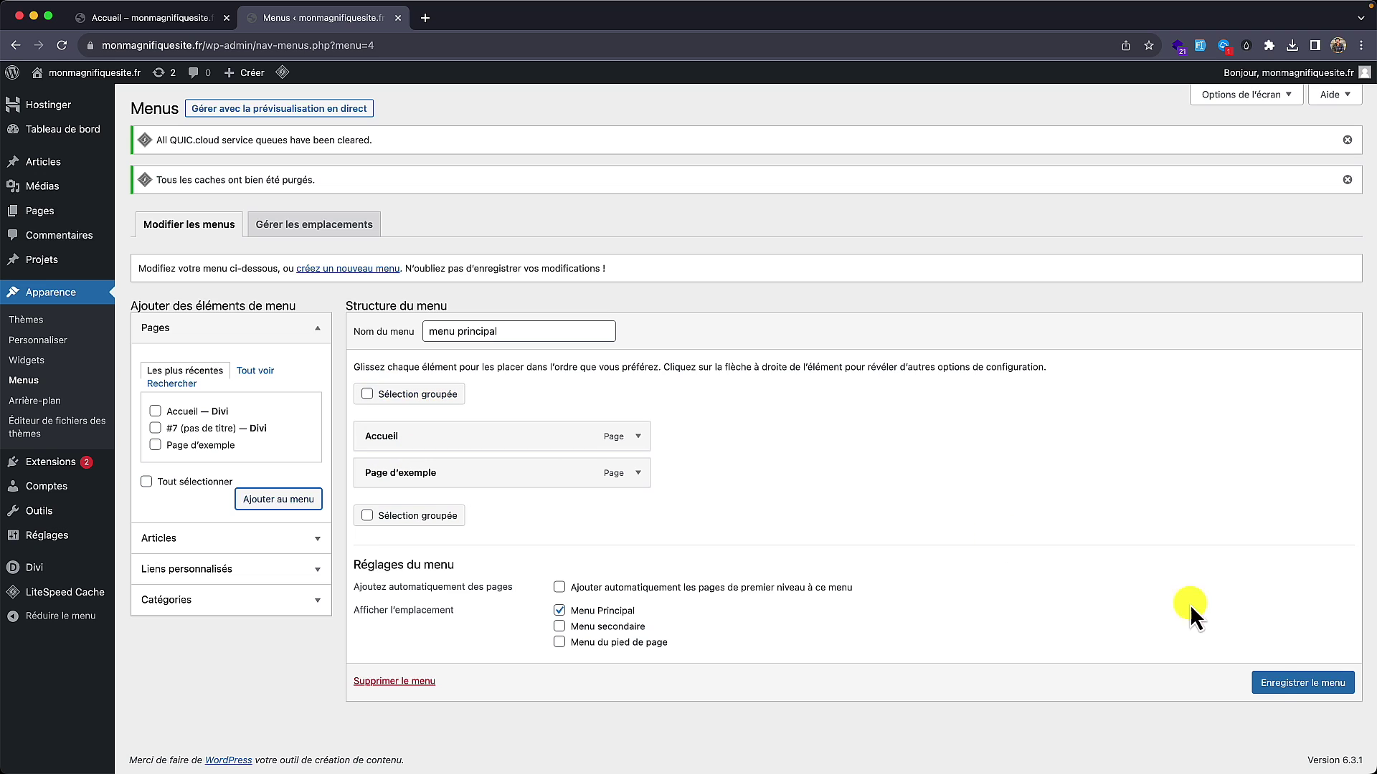
left_click(1276, 685)
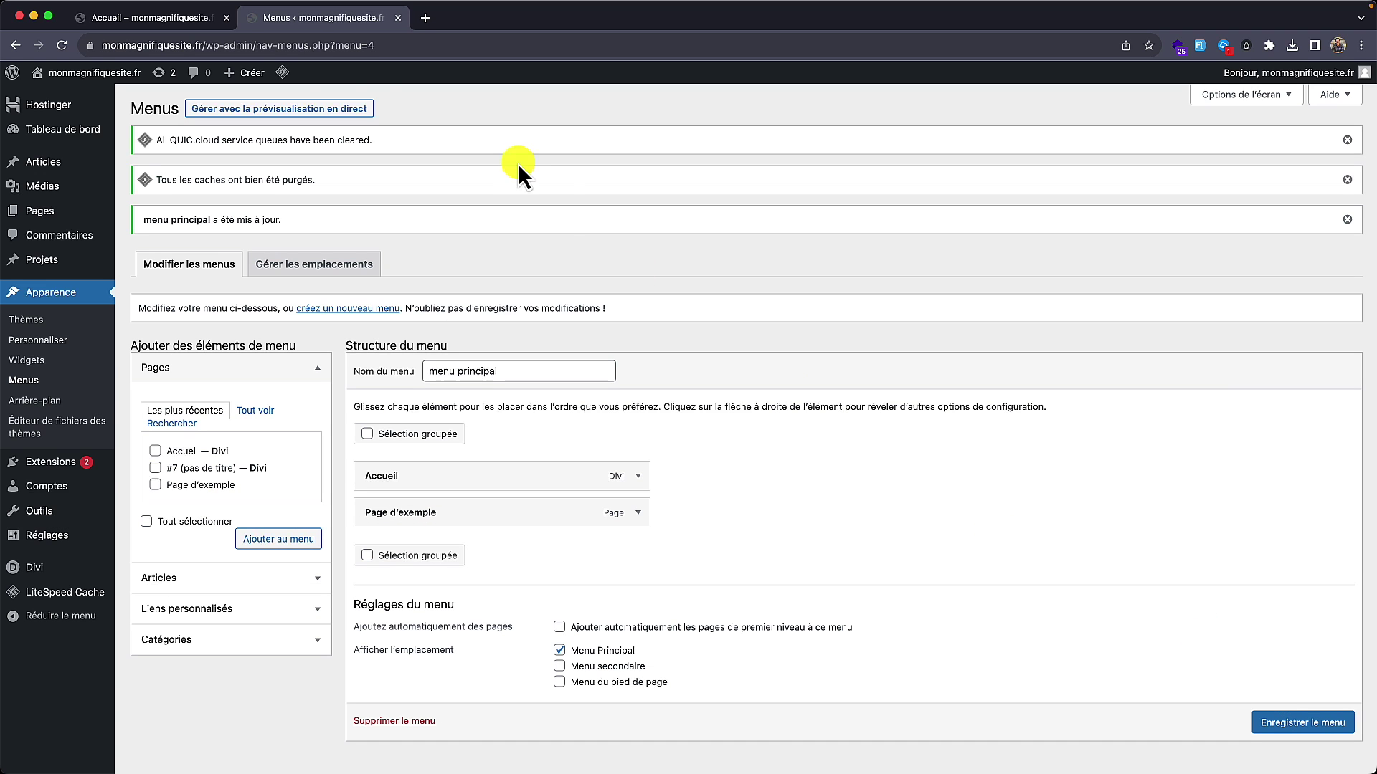
left_click(173, 20)
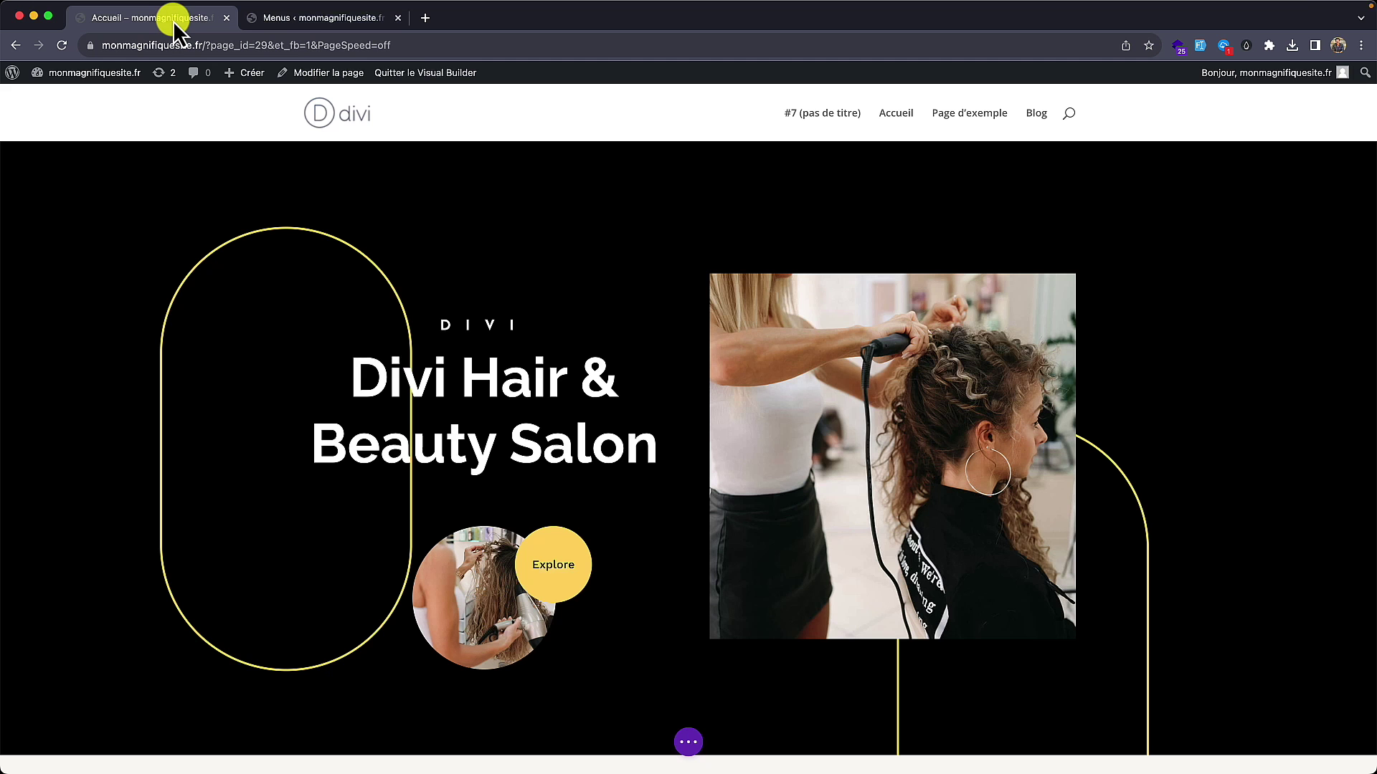
left_click(62, 45)
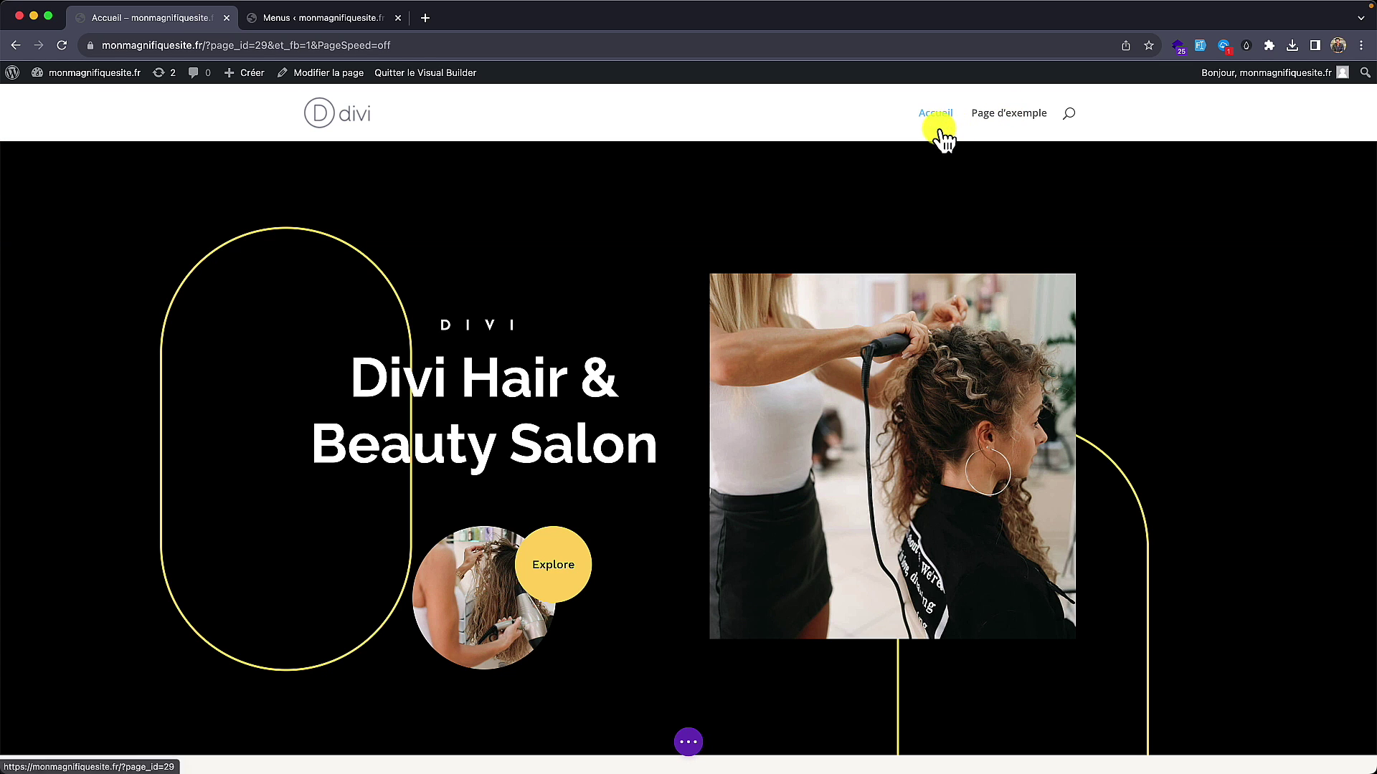
Step: Nest Page d'exemple as a sub-item of Accueil, save the menu and reload the site page to check the header dropdown
left_click(344, 23)
left_click_drag(399, 523, 450, 523)
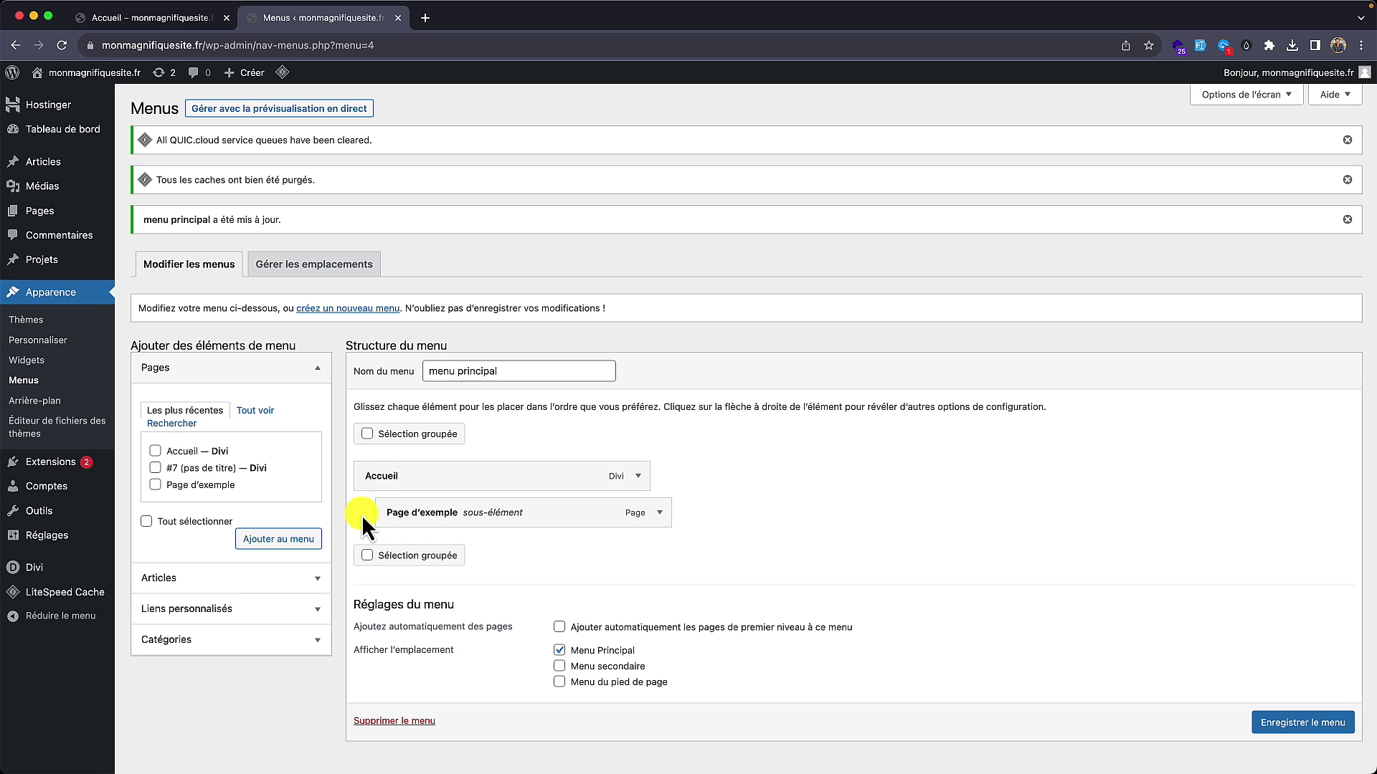
left_click(1269, 722)
left_click(1312, 723)
left_click(193, 22)
left_click(64, 46)
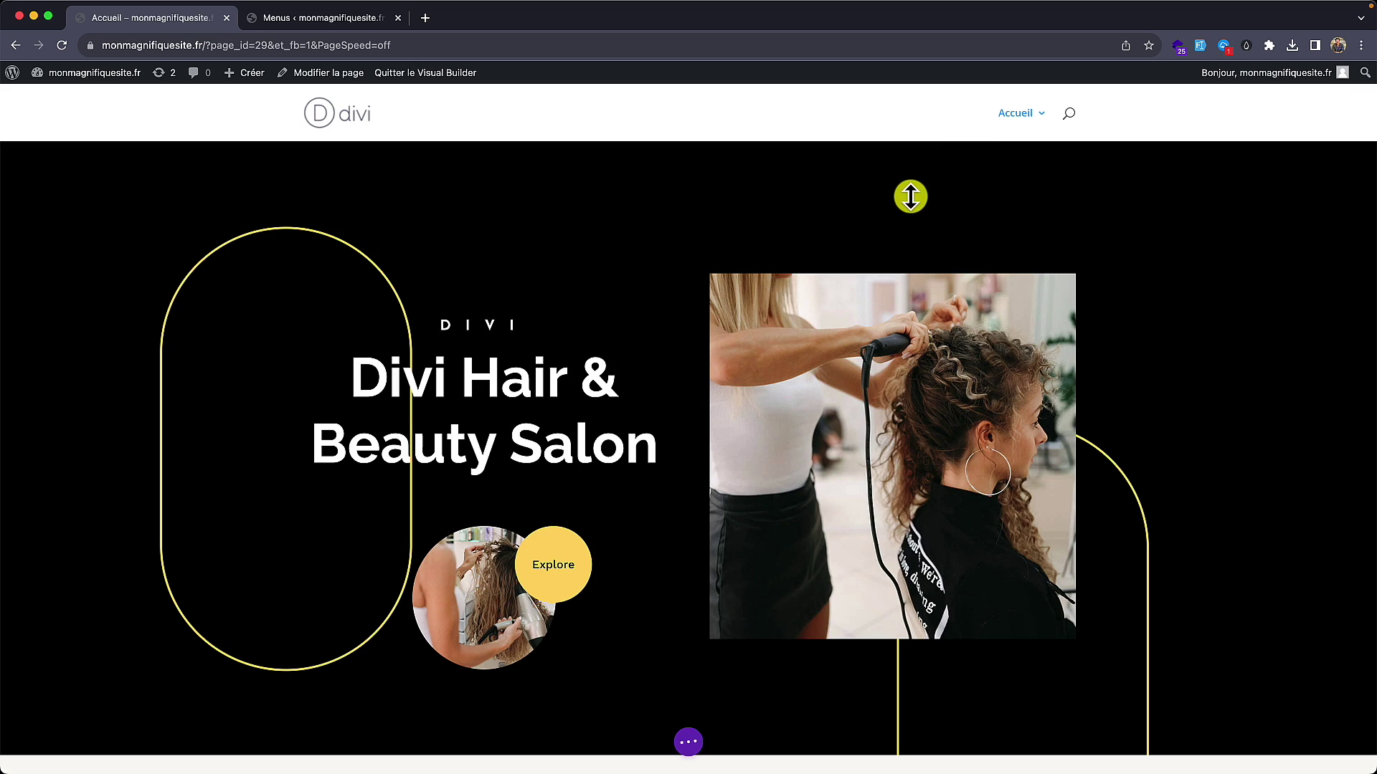
mouse_move(1021, 115)
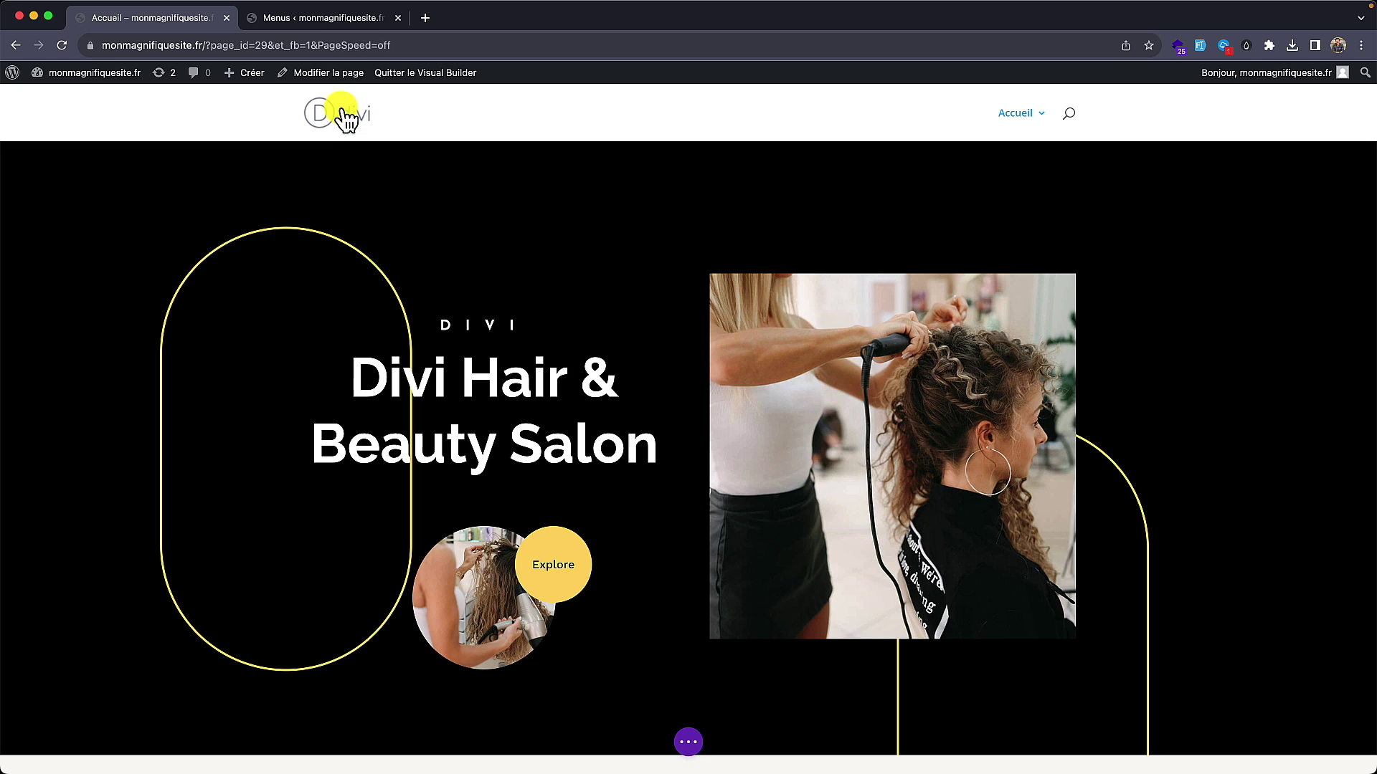
Step: In the Divi theme options, set the beach-rental-01 image from the media library as the site logo and save the changes
left_click(357, 18)
mouse_move(37, 577)
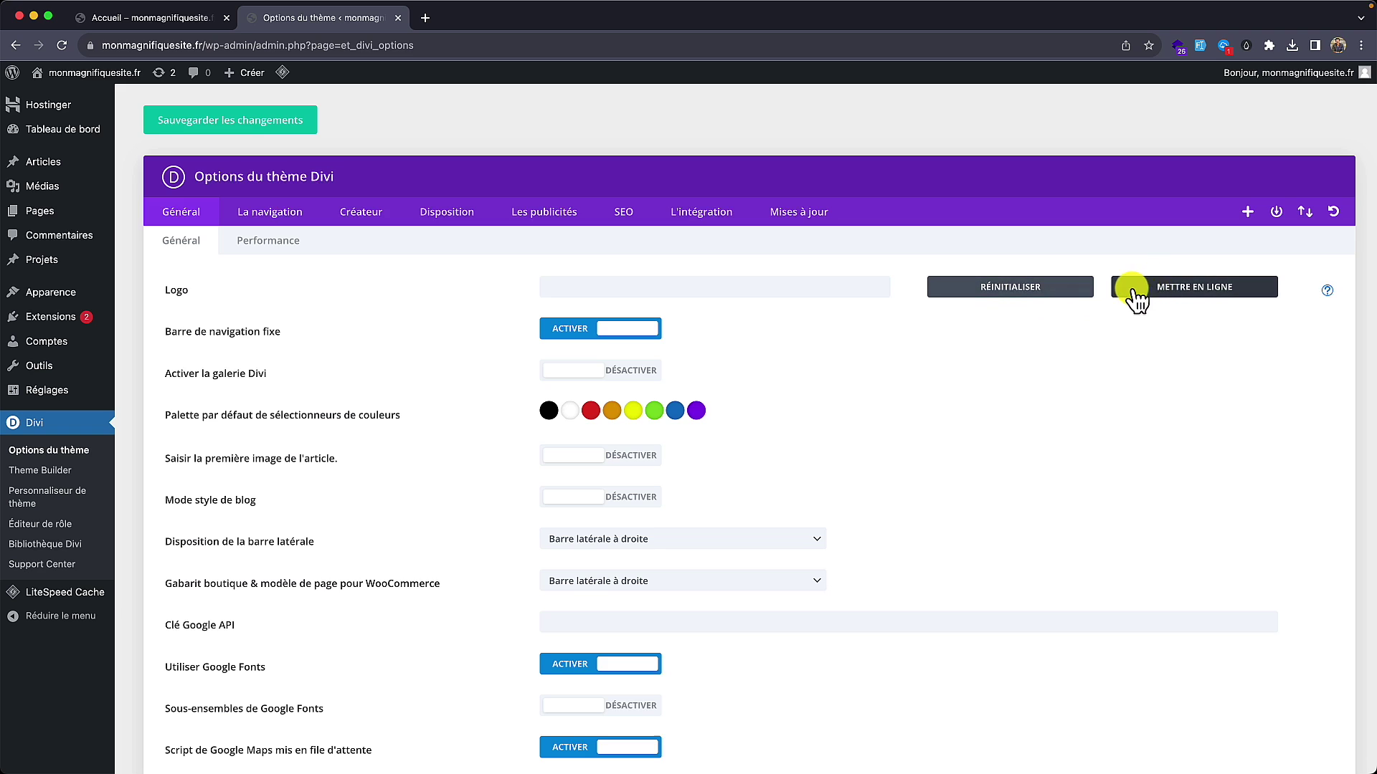
left_click(1158, 287)
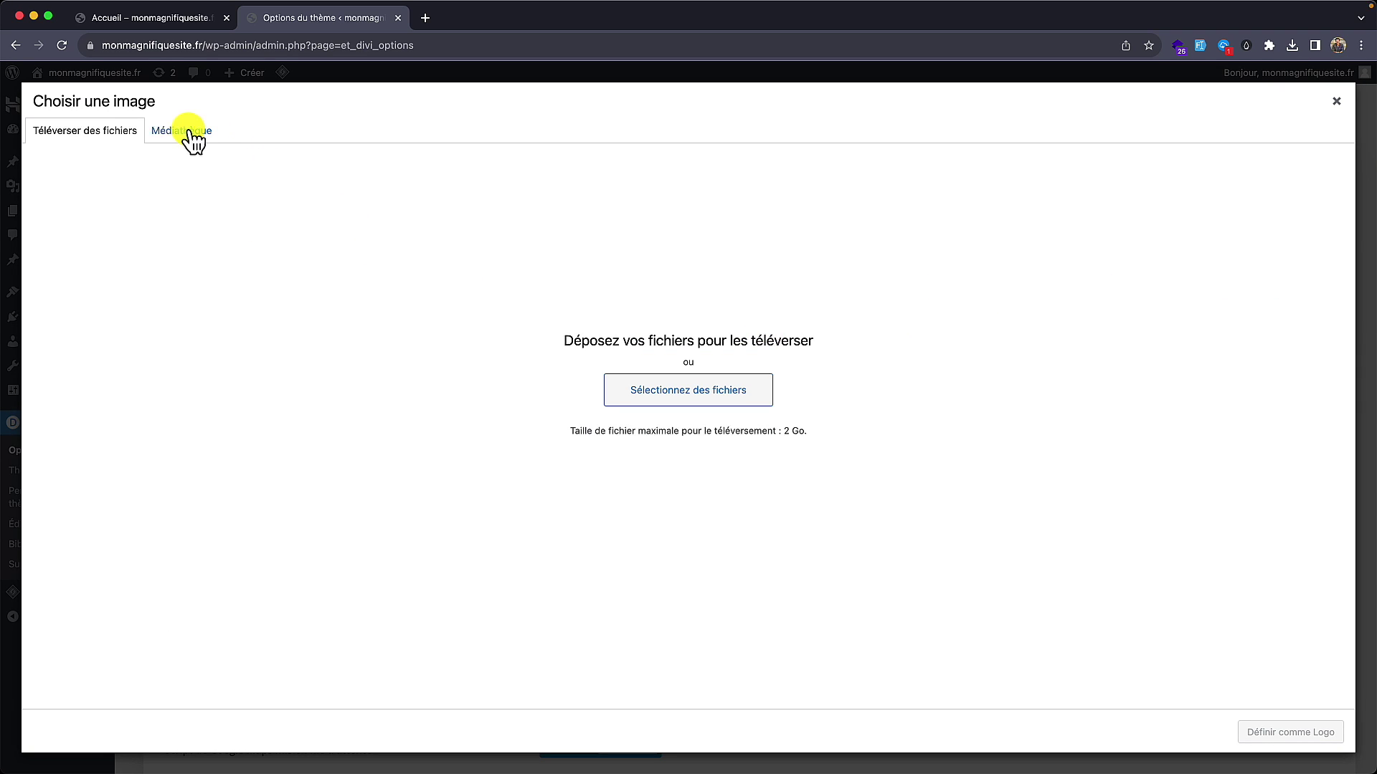
left_click(194, 136)
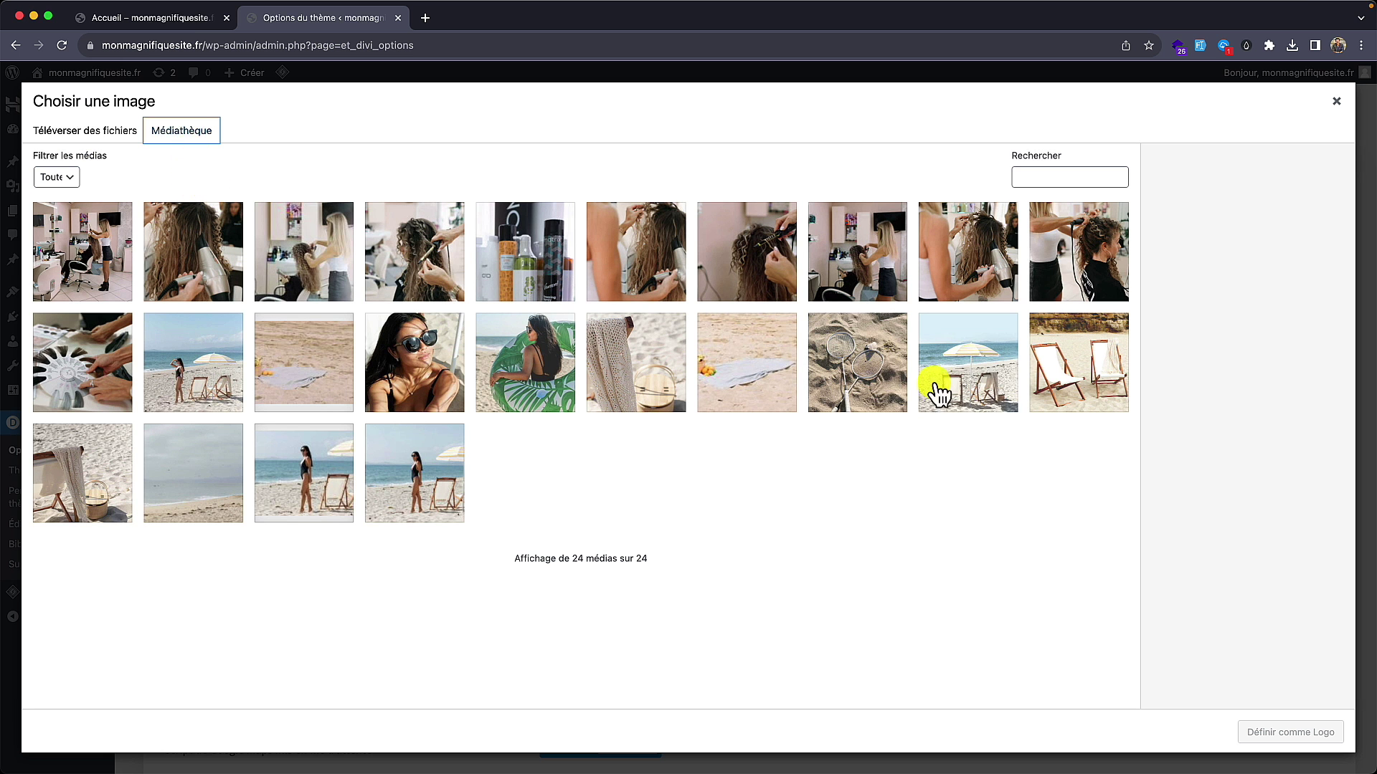
left_click(861, 380)
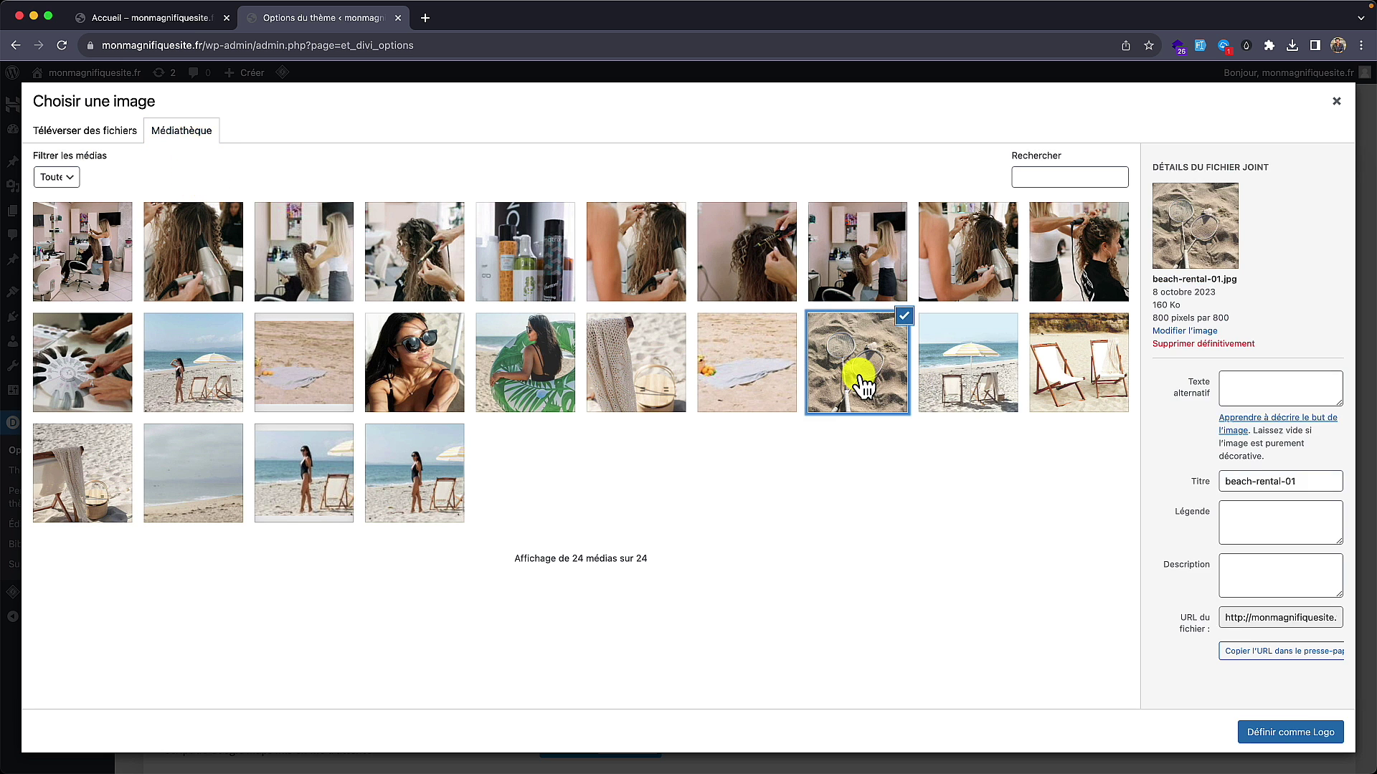
left_click(1312, 733)
scroll(965, 433, "down", 15)
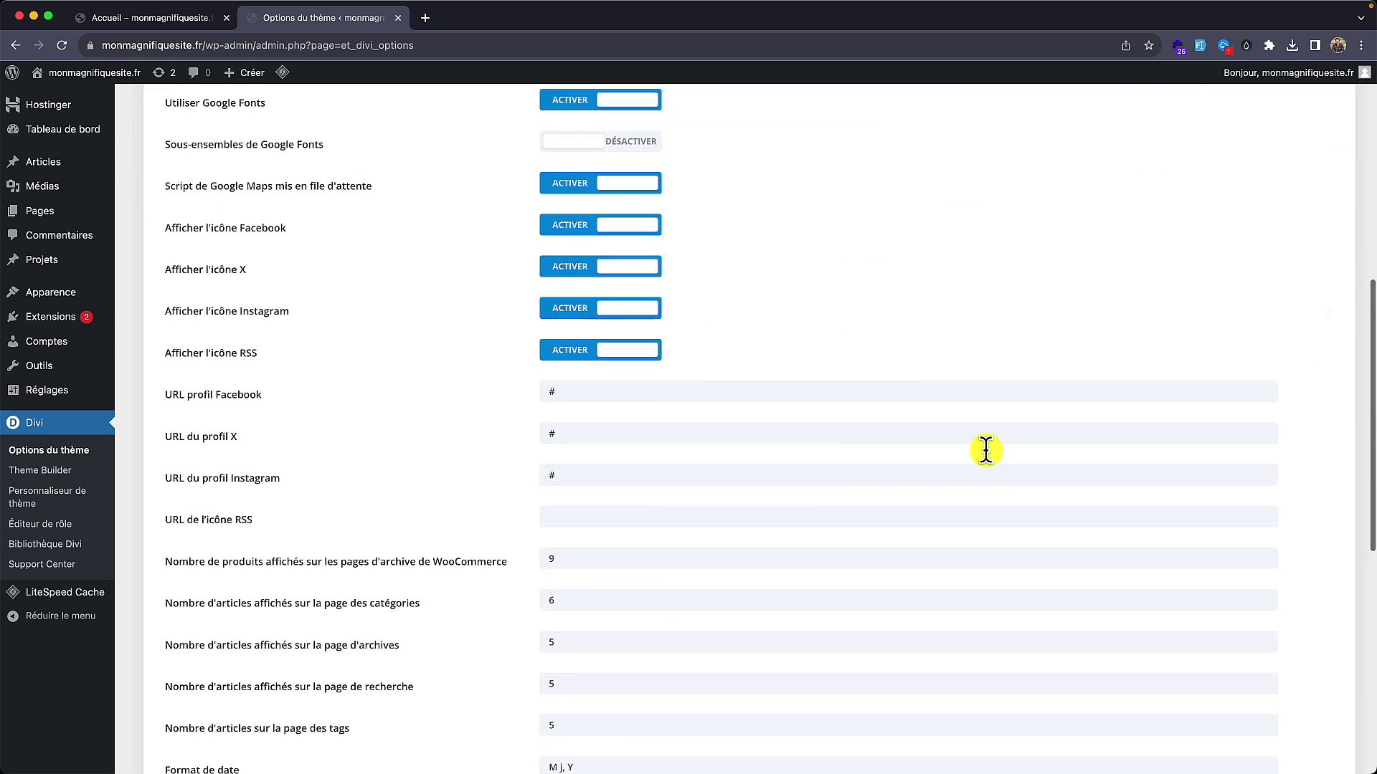
left_click(191, 717)
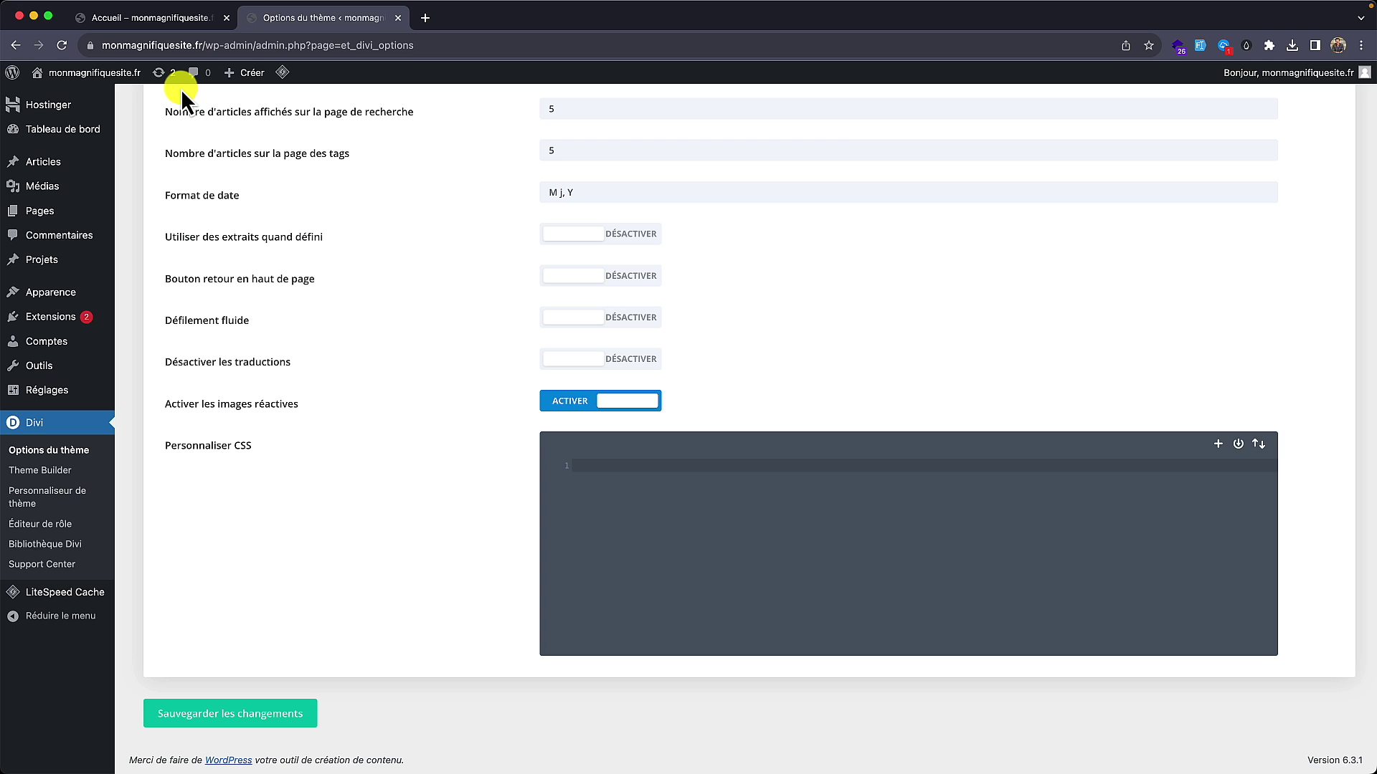
Step: Reload the Accueil page on the site and check the header logo and the footer area
left_click(173, 20)
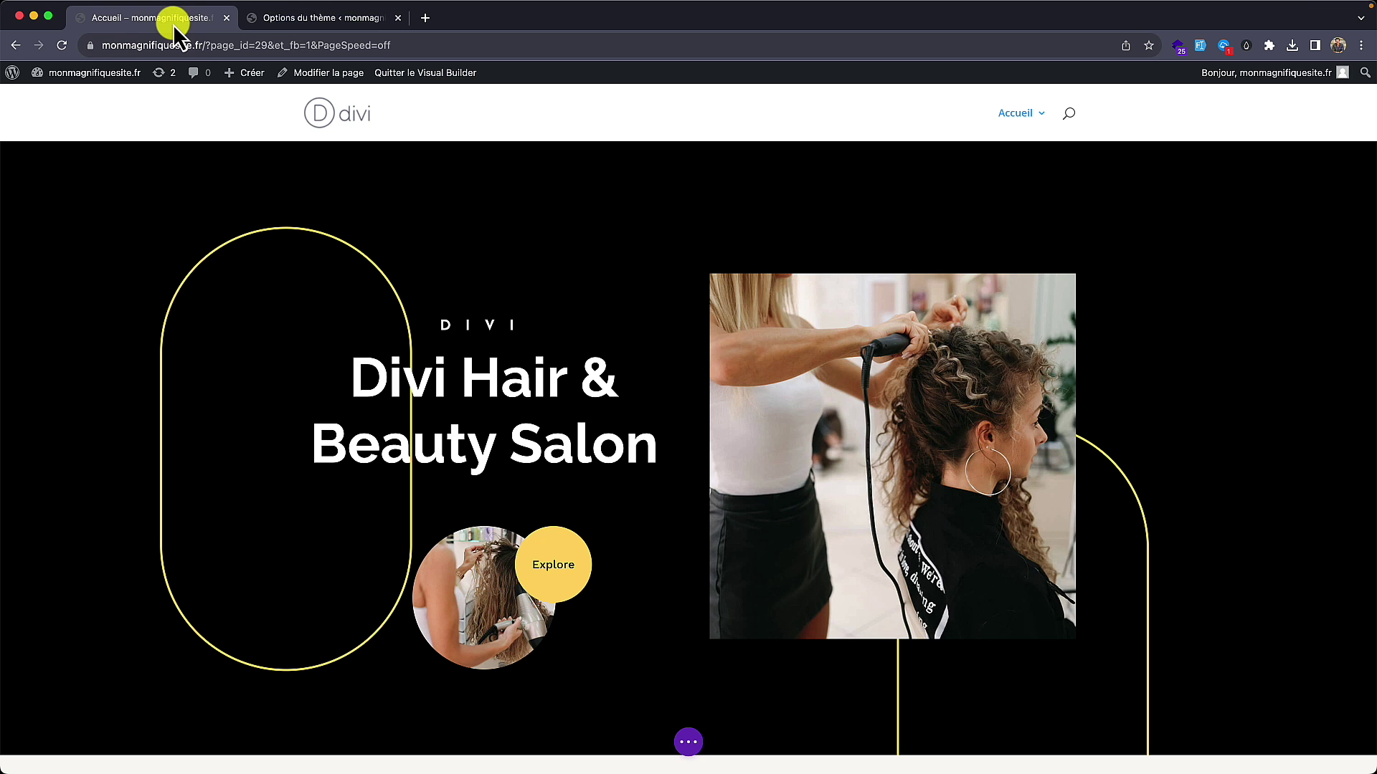
left_click(62, 46)
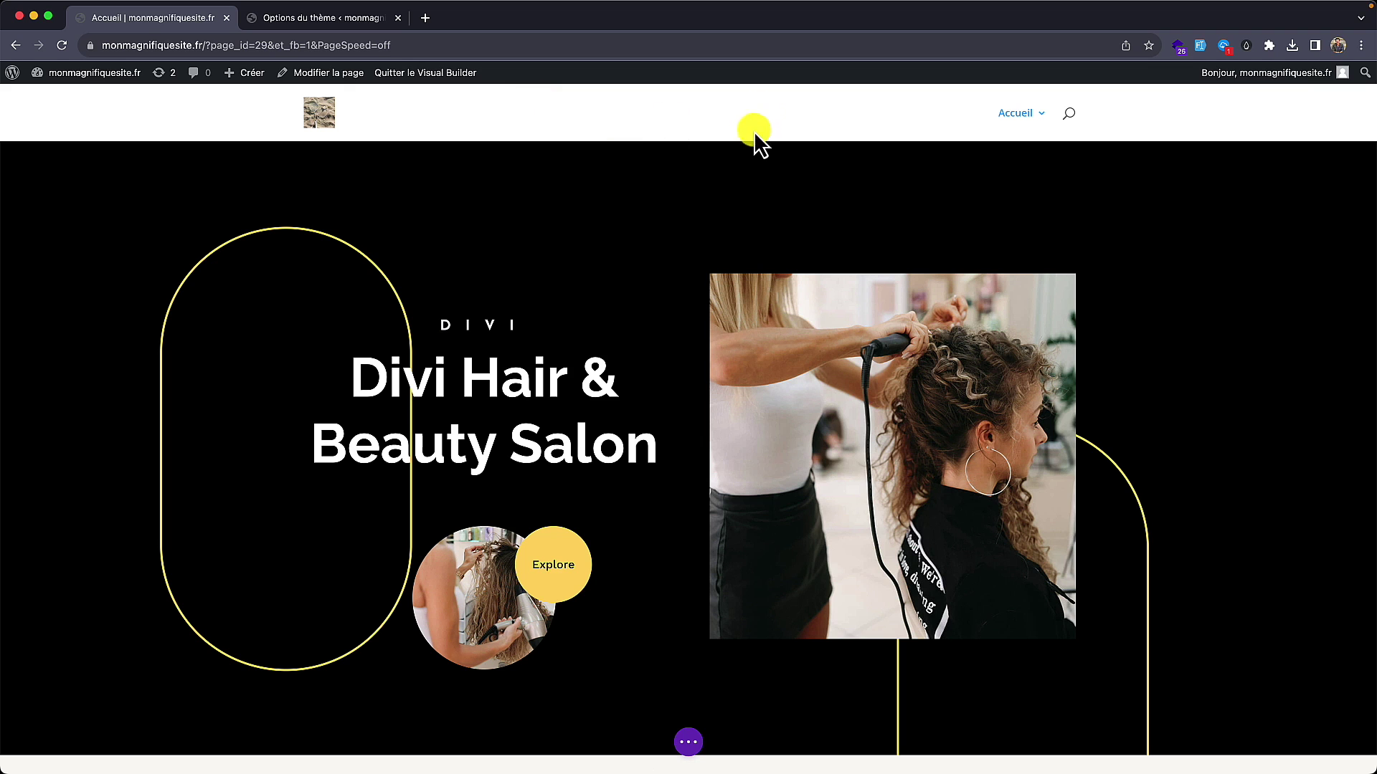
scroll(409, 139, "down", 15)
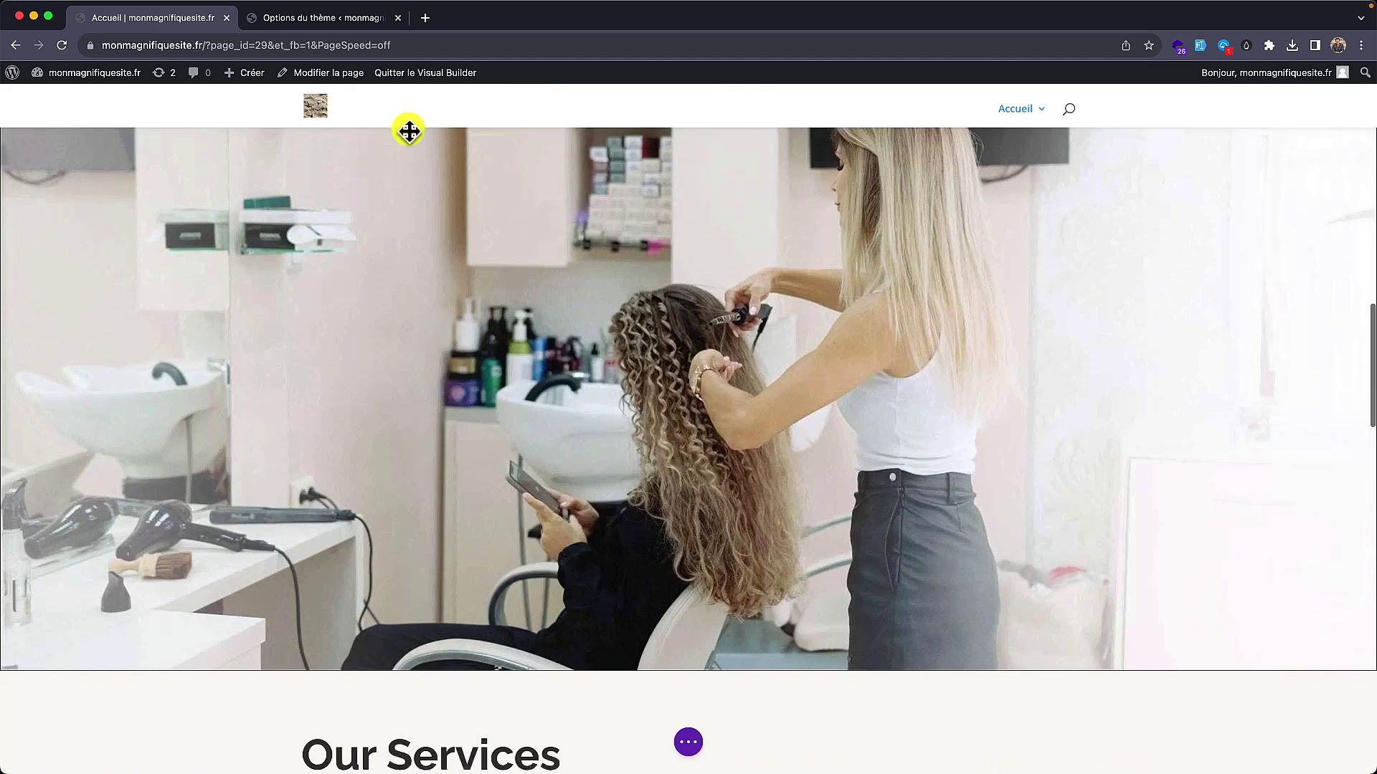
scroll(410, 140, "down", 3)
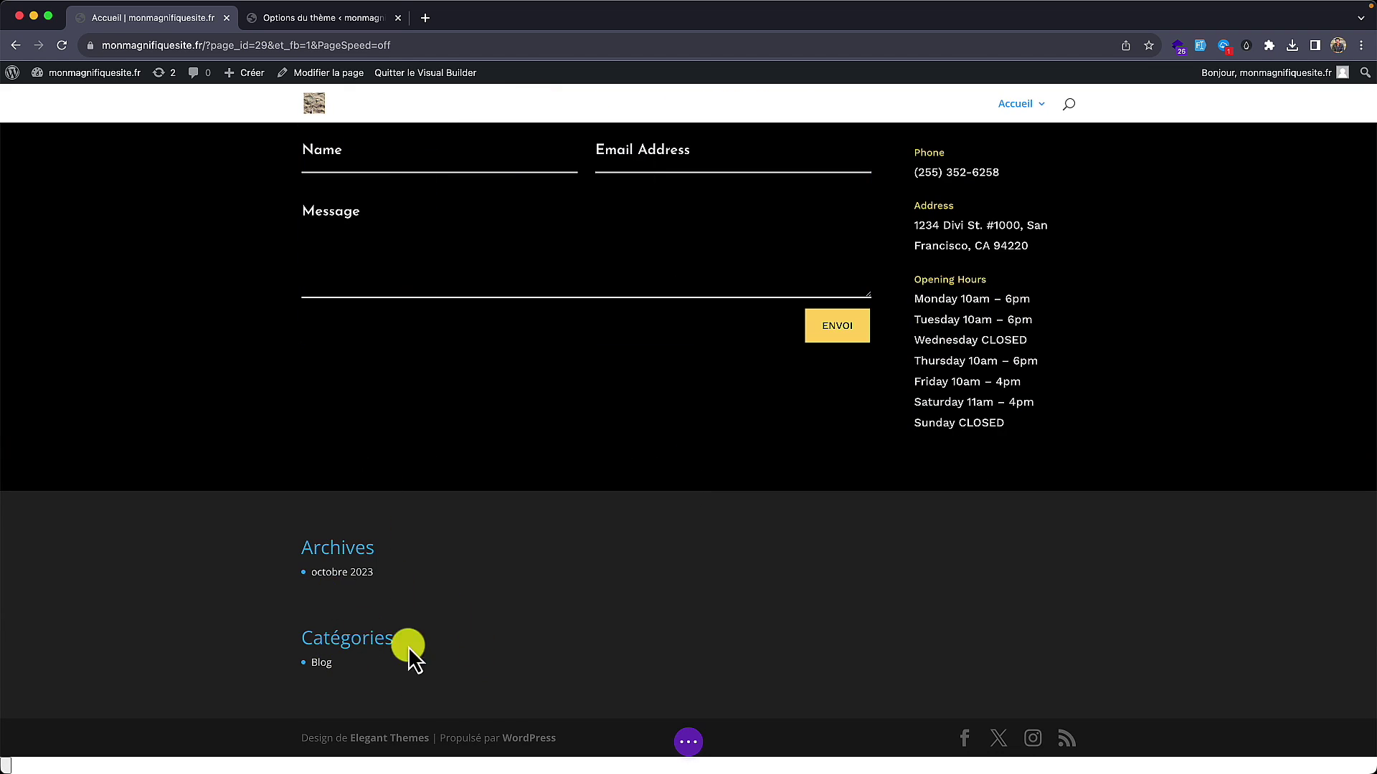
Step: Create a second navigation menu named "pied de page" and assign it to the Menu du pied de page location
left_click(326, 15)
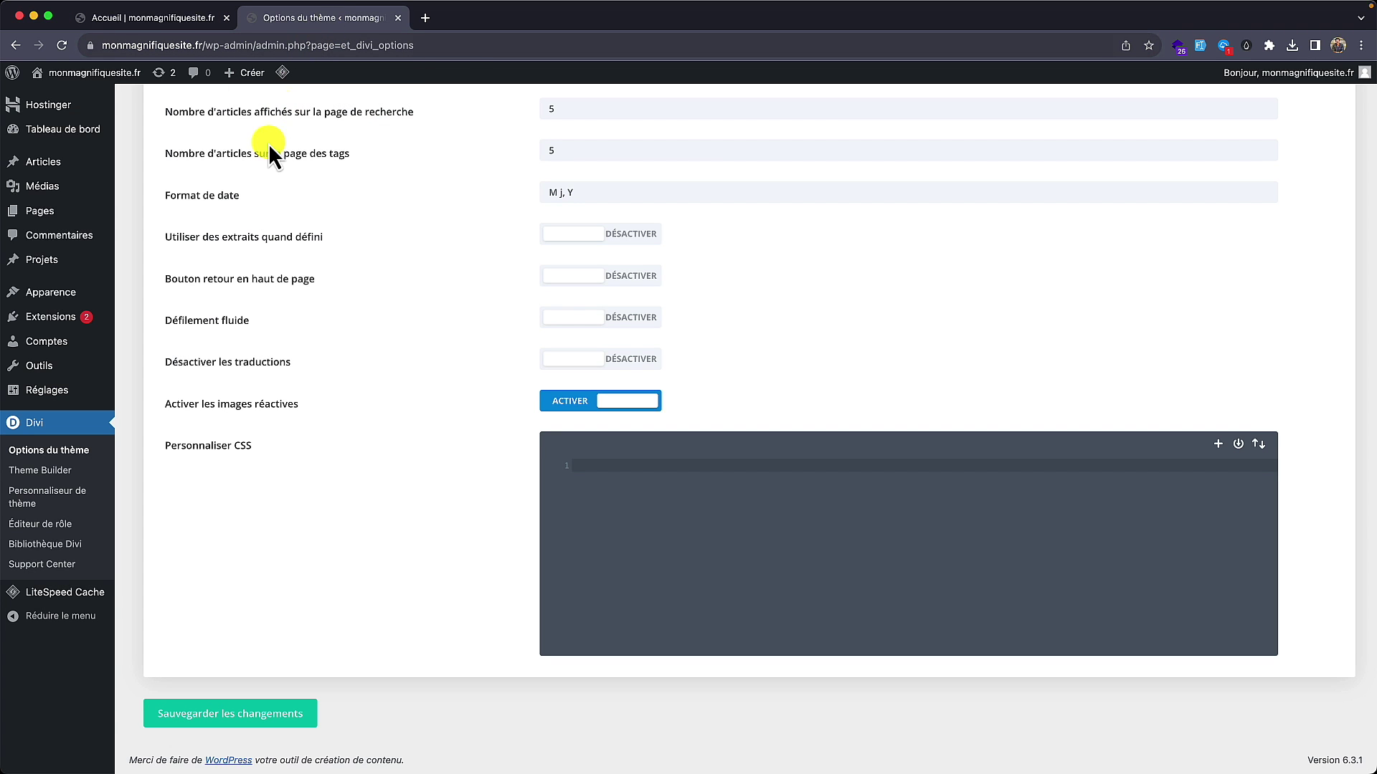
mouse_move(107, 295)
left_click(152, 356)
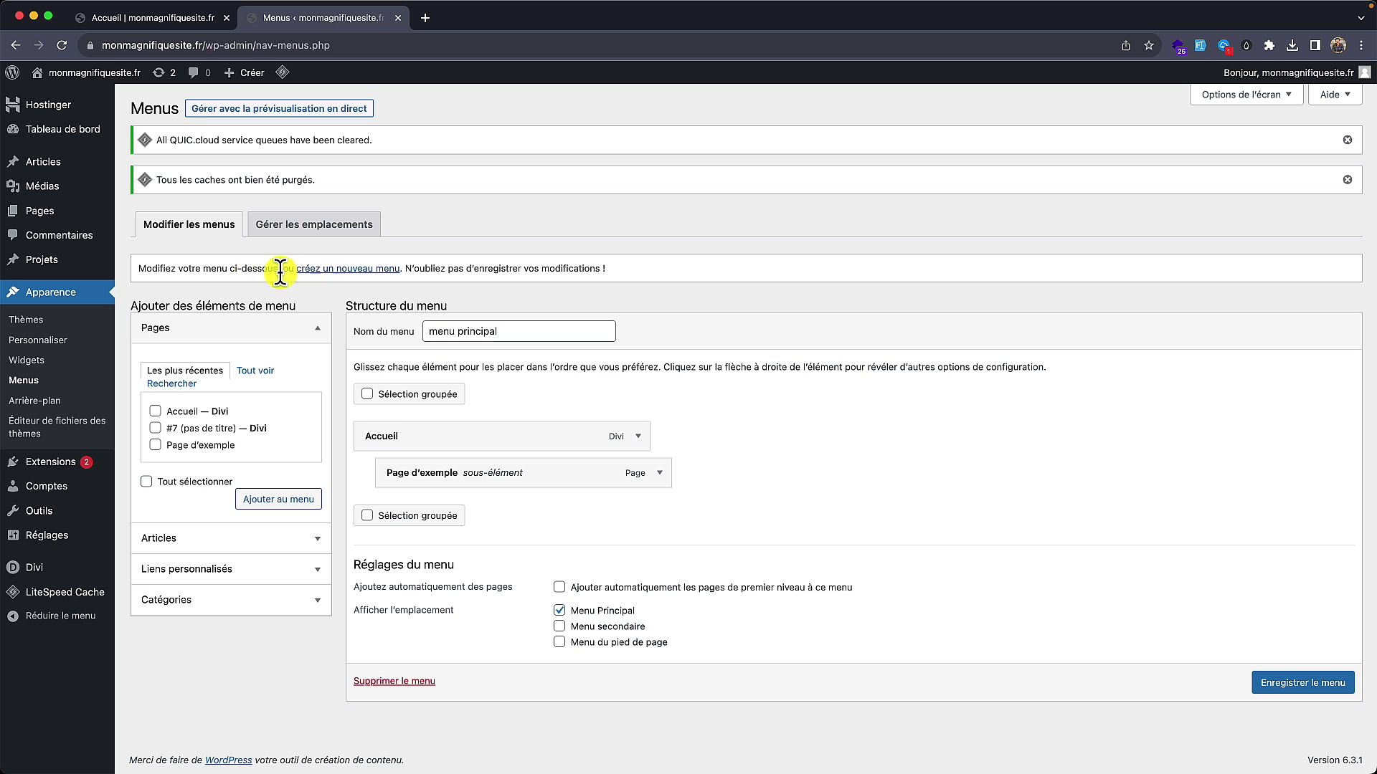
left_click(342, 272)
left_click(459, 251)
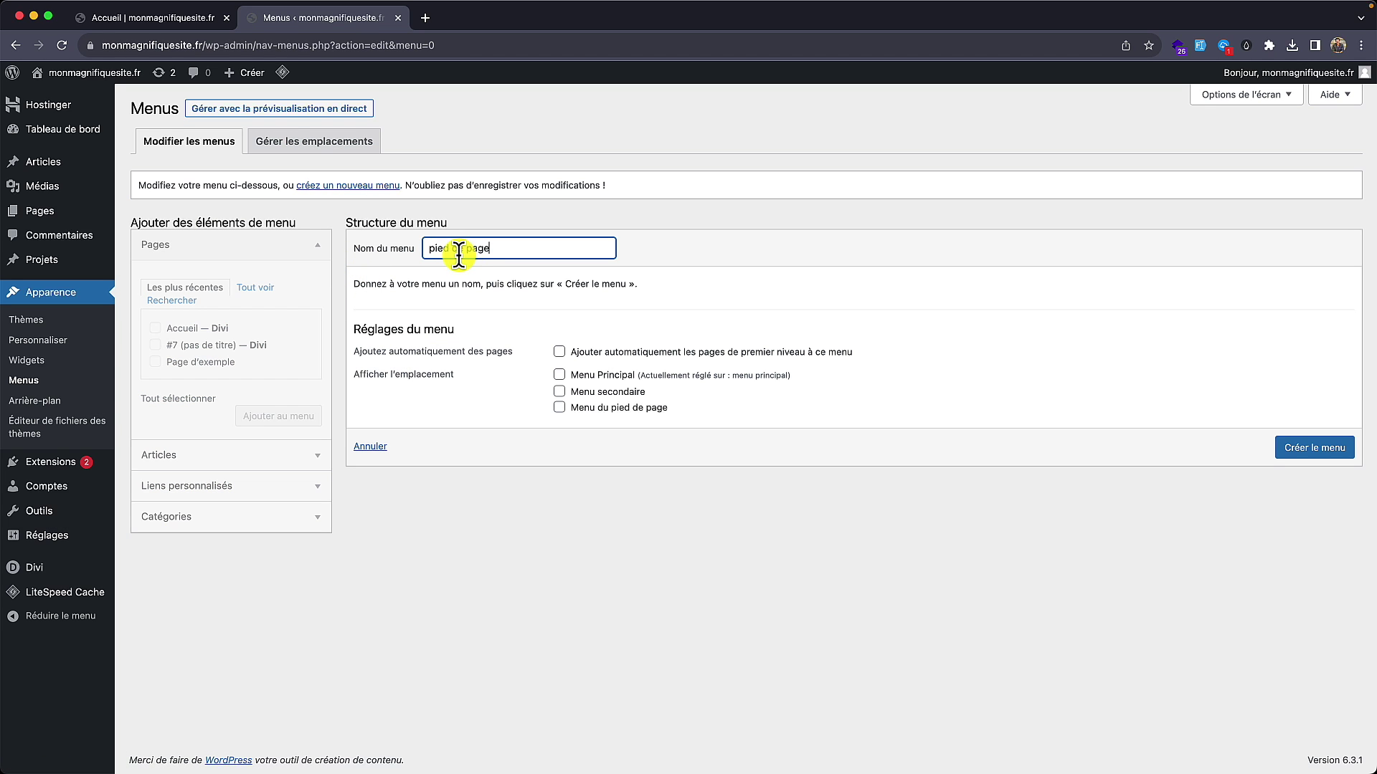
left_click(560, 409)
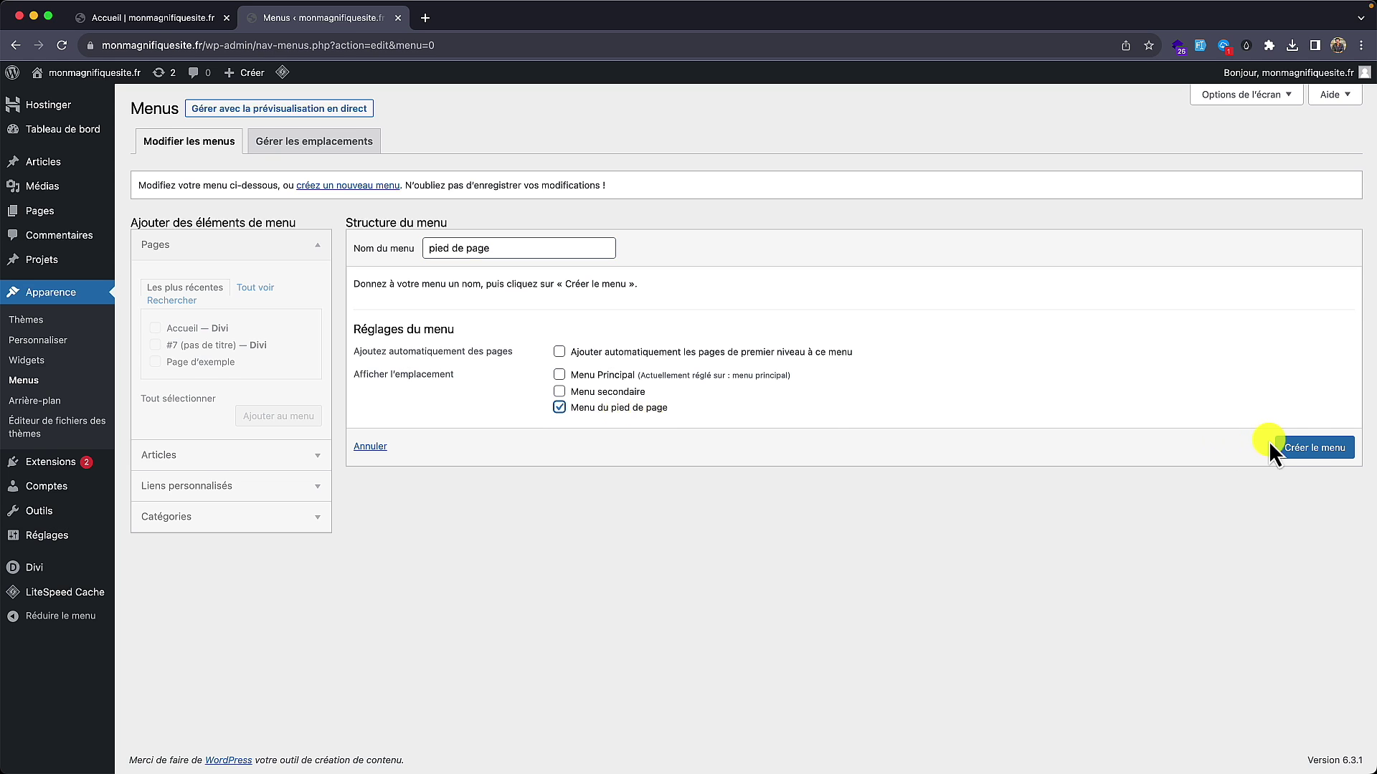
left_click(1305, 451)
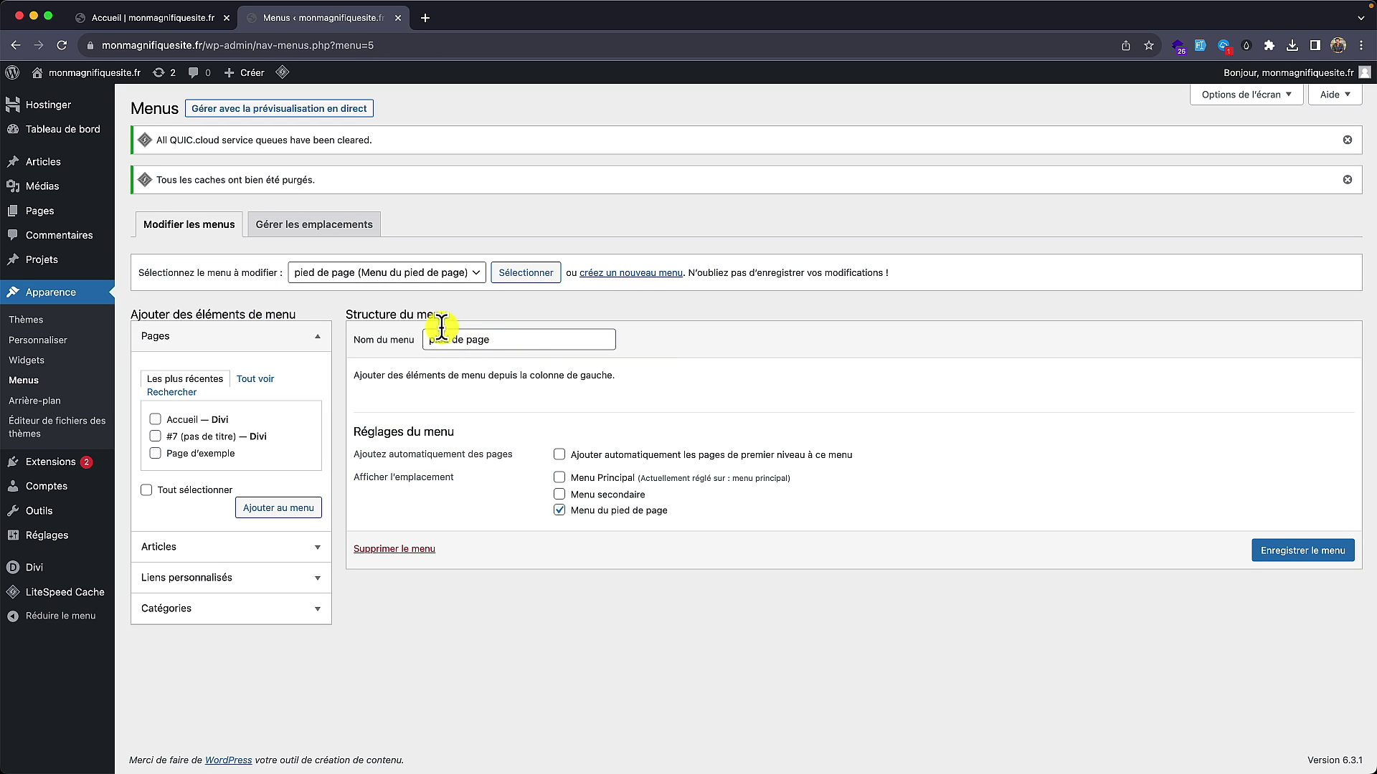
Step: Select the pied de page menu for editing, add the Page d'exemple page to it and save the menu
left_click(385, 281)
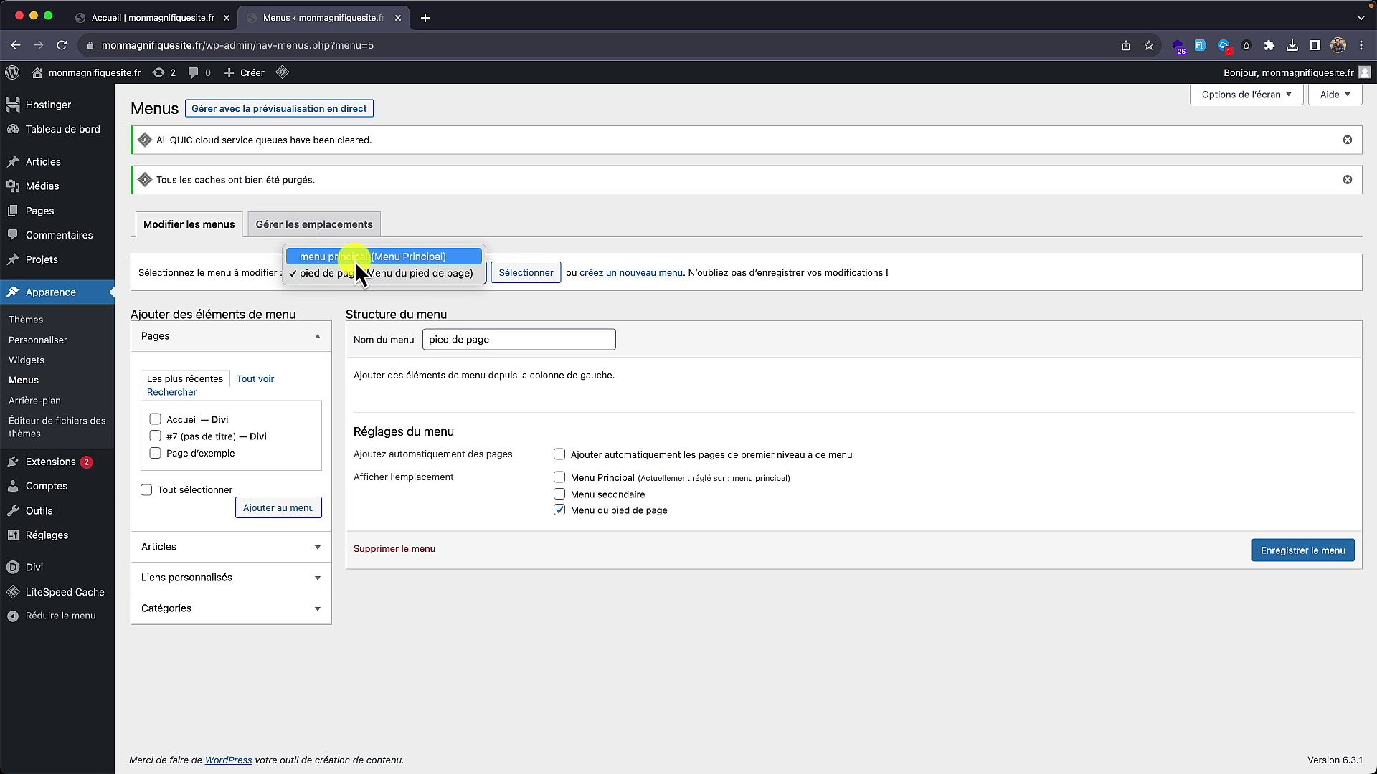
left_click(357, 259)
left_click(461, 273)
left_click(426, 290)
left_click(507, 279)
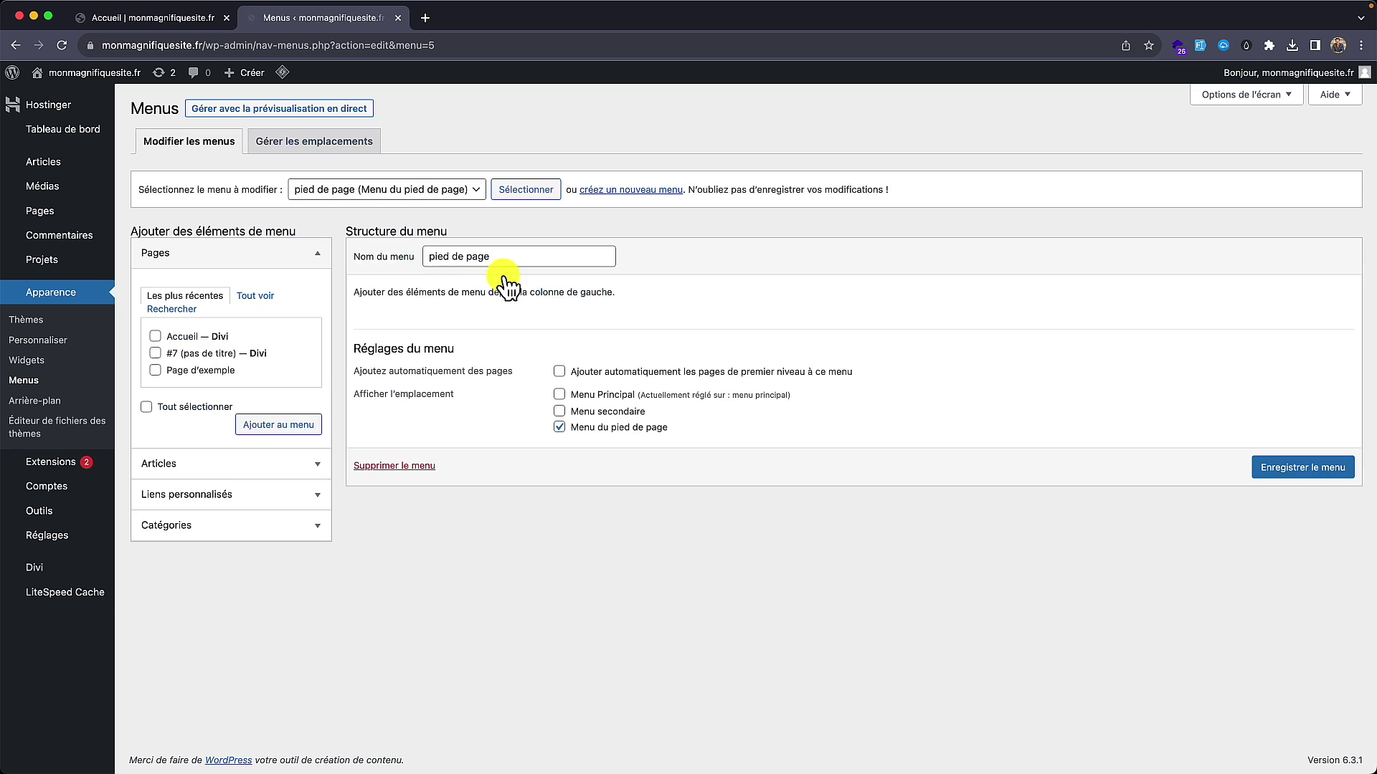
left_click(155, 370)
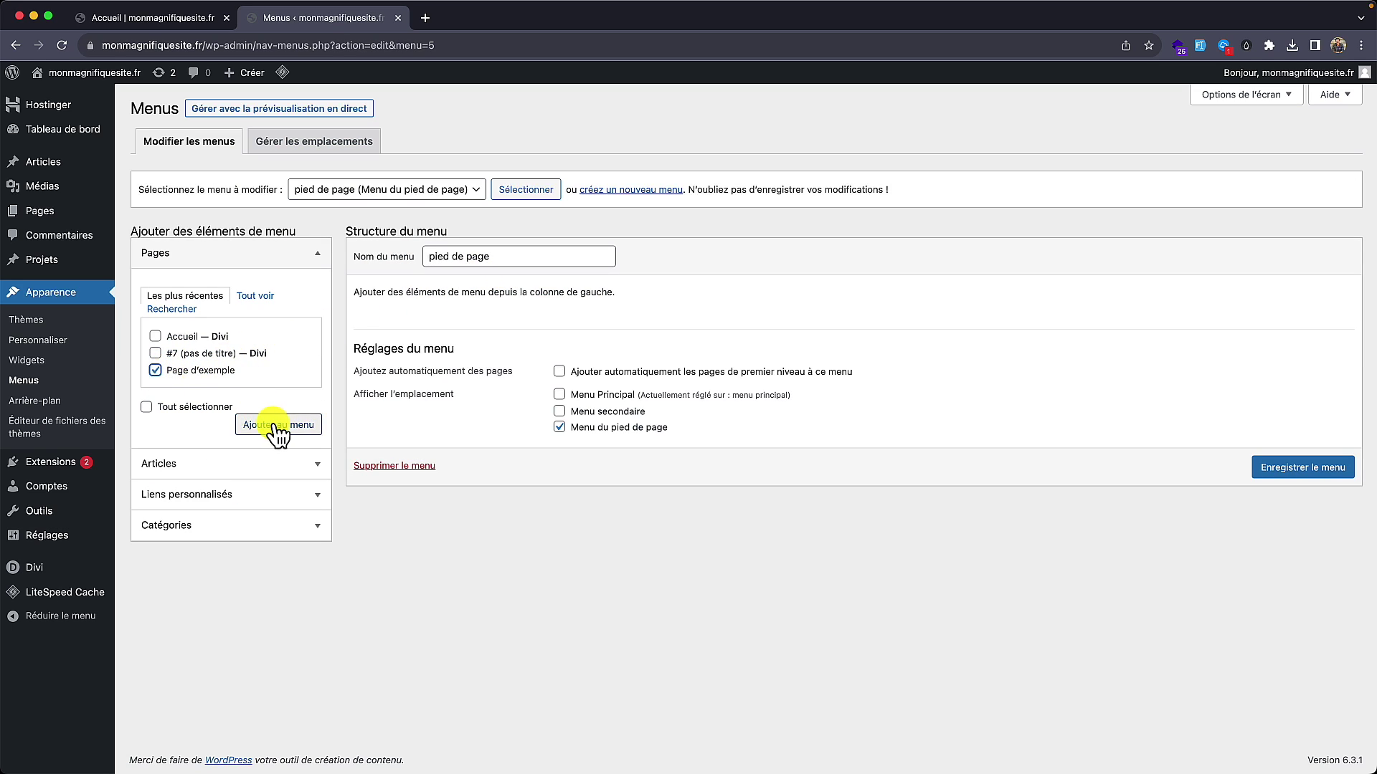
left_click(1309, 577)
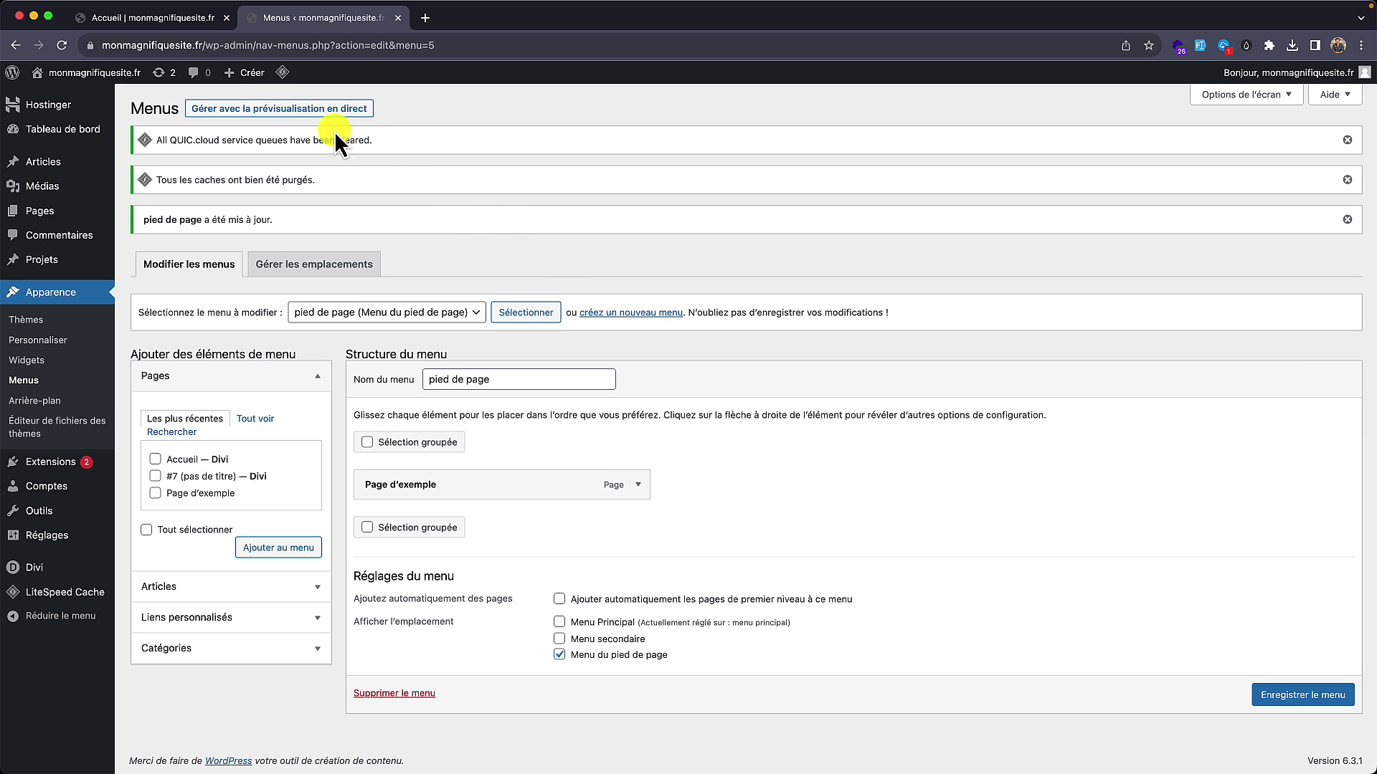
Step: Reload the Accueil page and check the footer menu and the header navigation
left_click(194, 21)
left_click(63, 45)
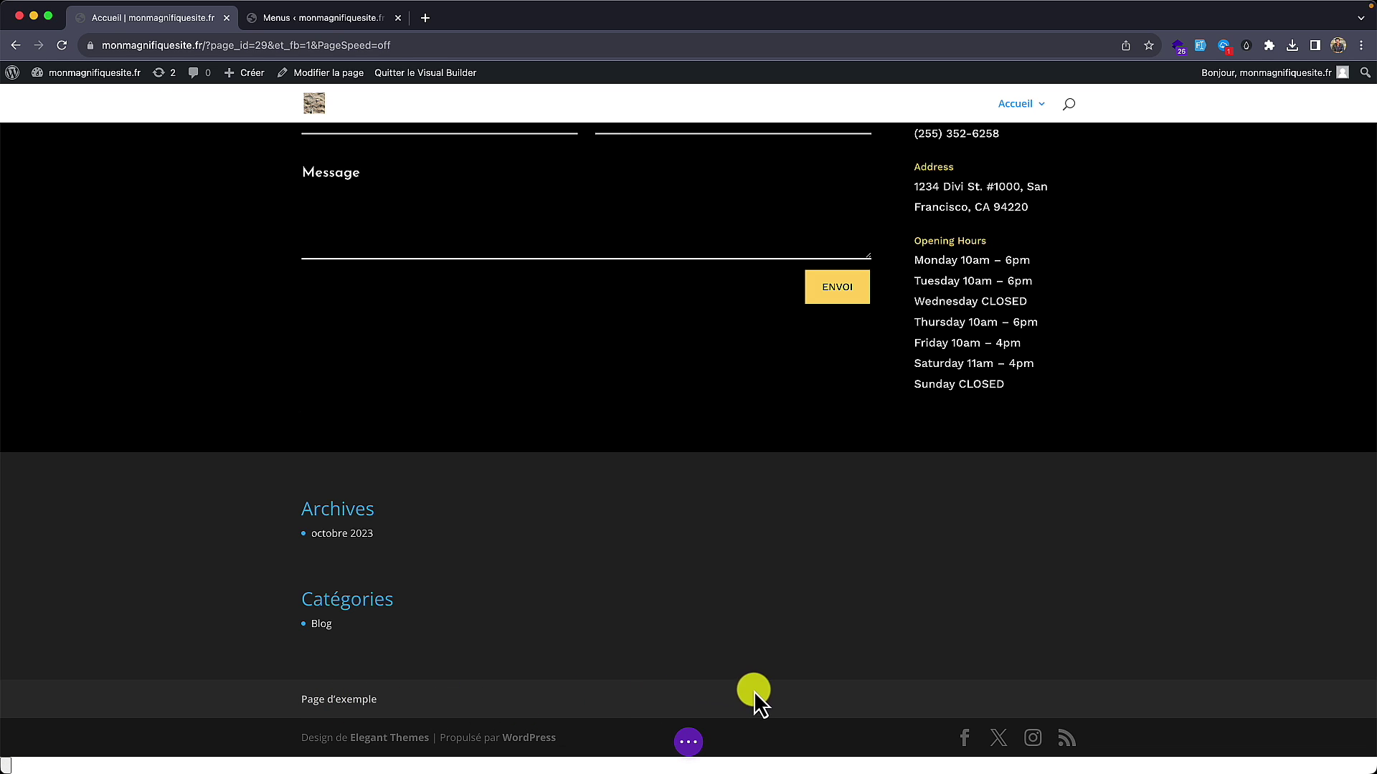
mouse_move(1036, 109)
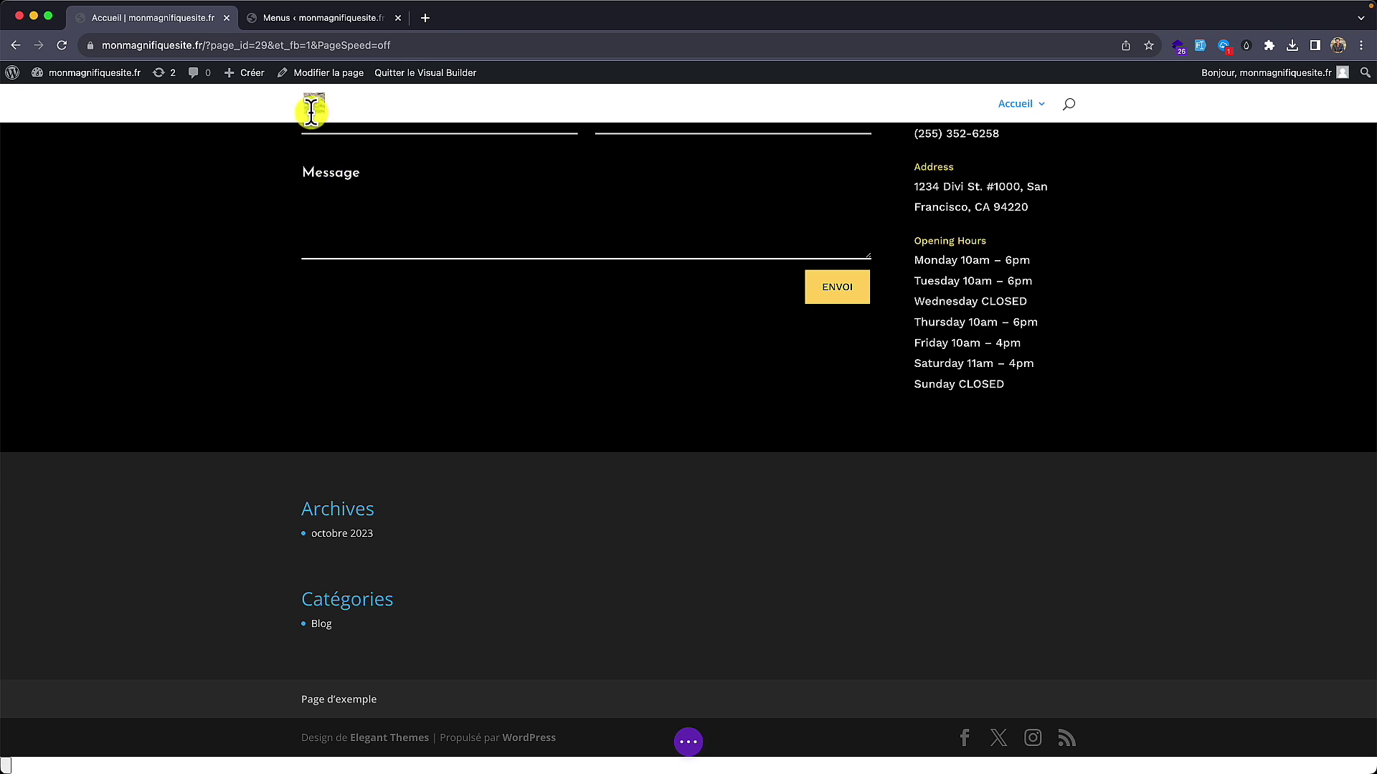
Step: In the Divi Theme Builder, hide the global footer of the default website template and save the changes
key("ctrl+Tab")
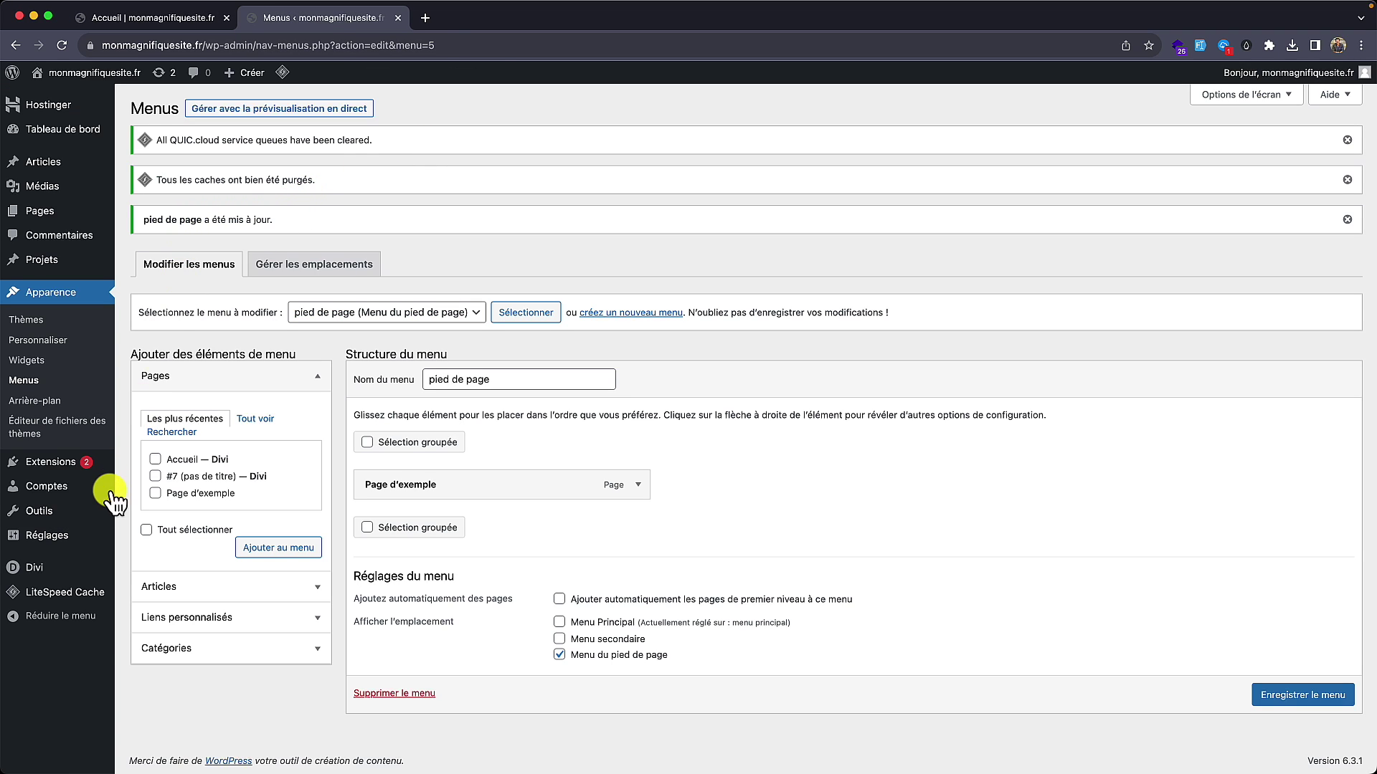
mouse_move(54, 570)
left_click(185, 593)
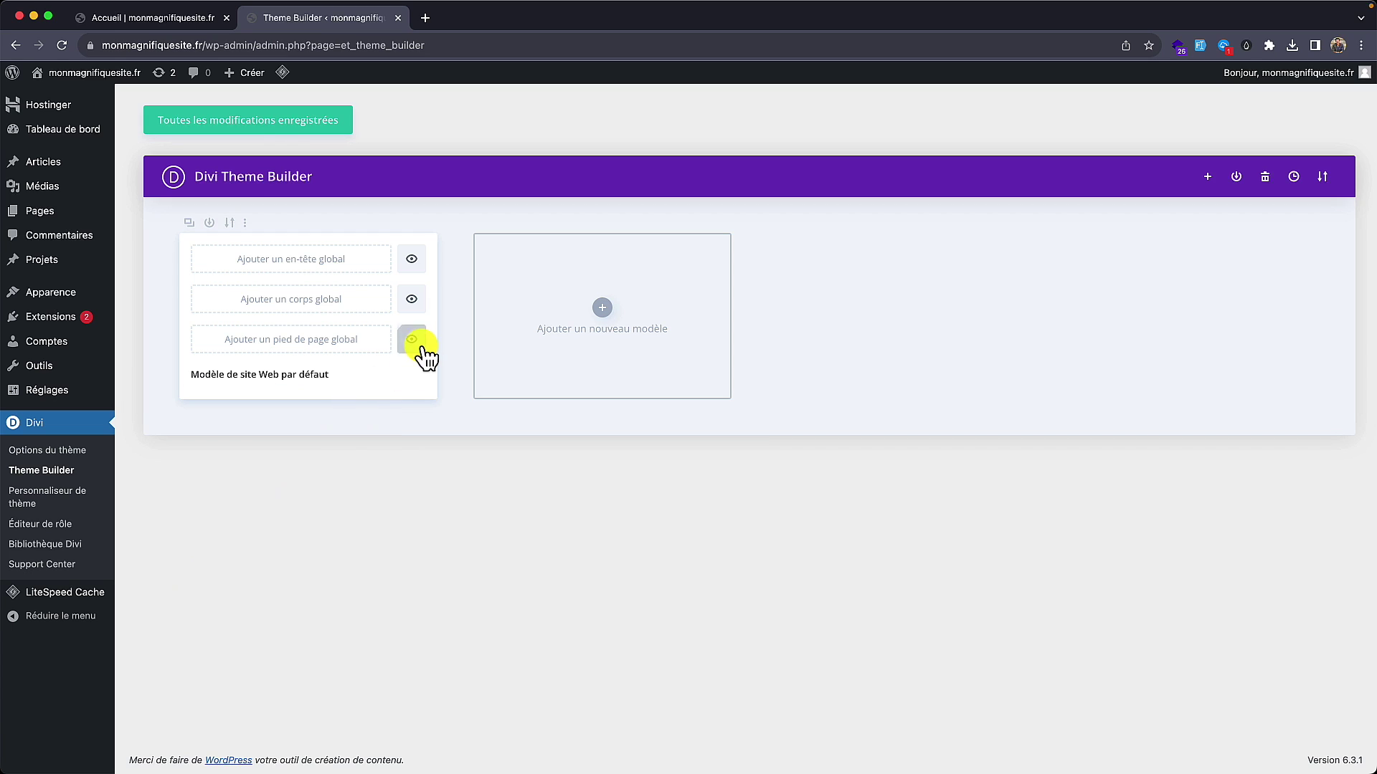
left_click(422, 347)
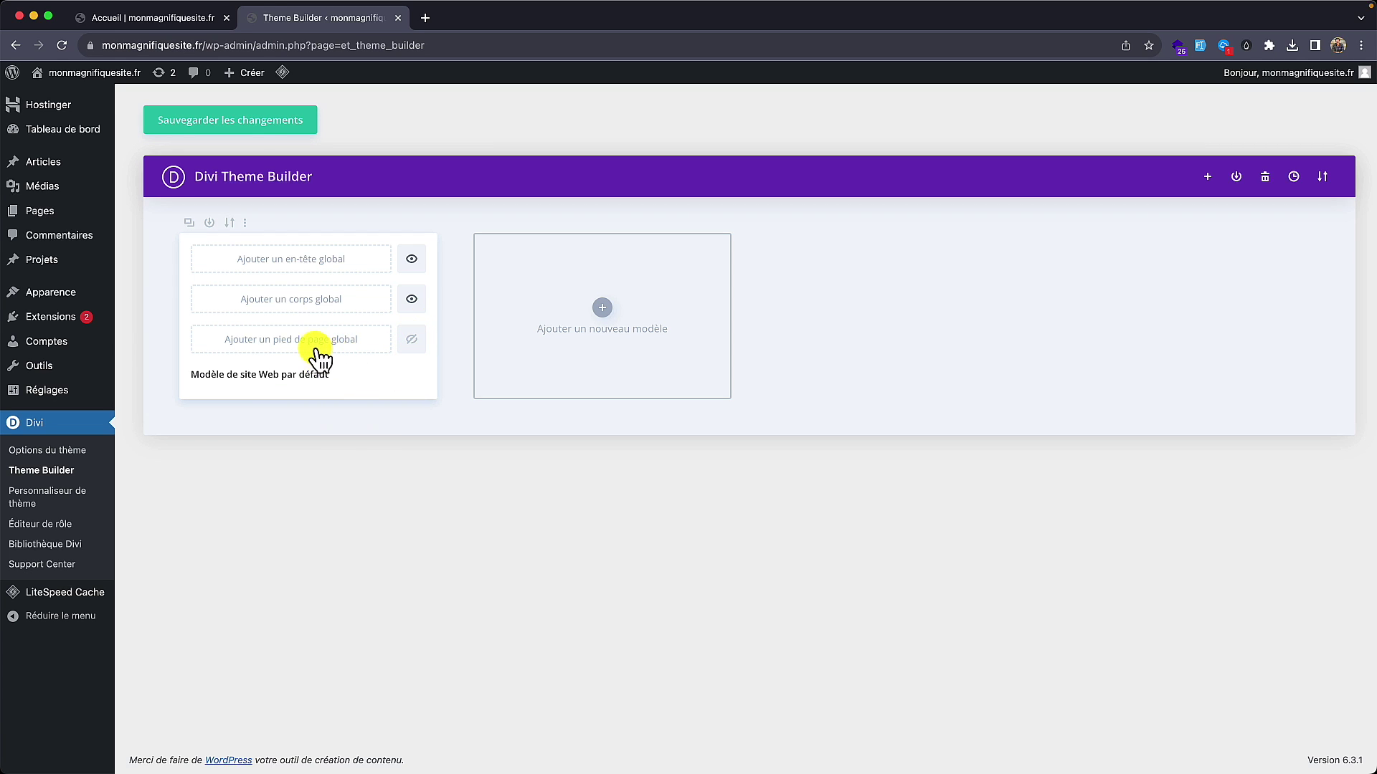
left_click(273, 131)
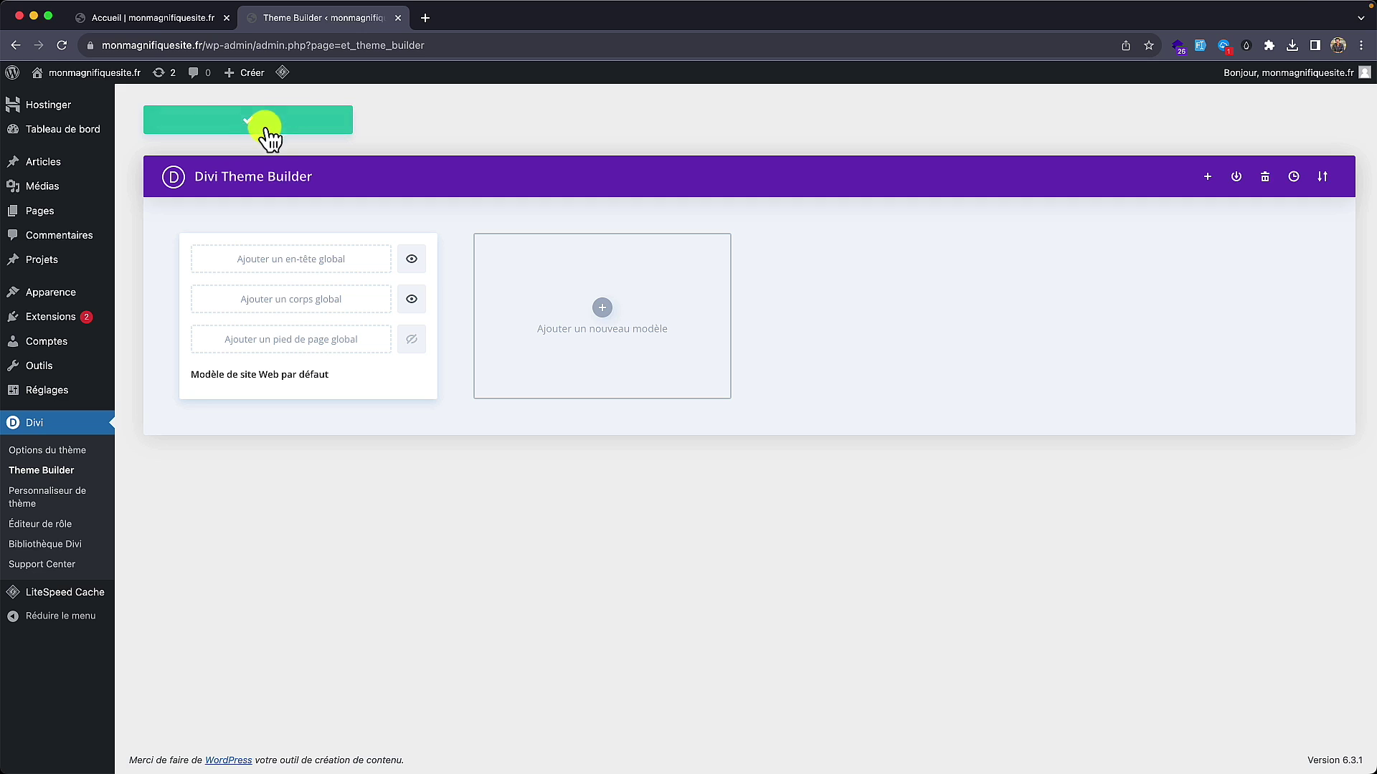
Step: Reload the Accueil page and inspect its end, below the Book Appointment section, for the footer
key("super+1")
left_click(122, 54)
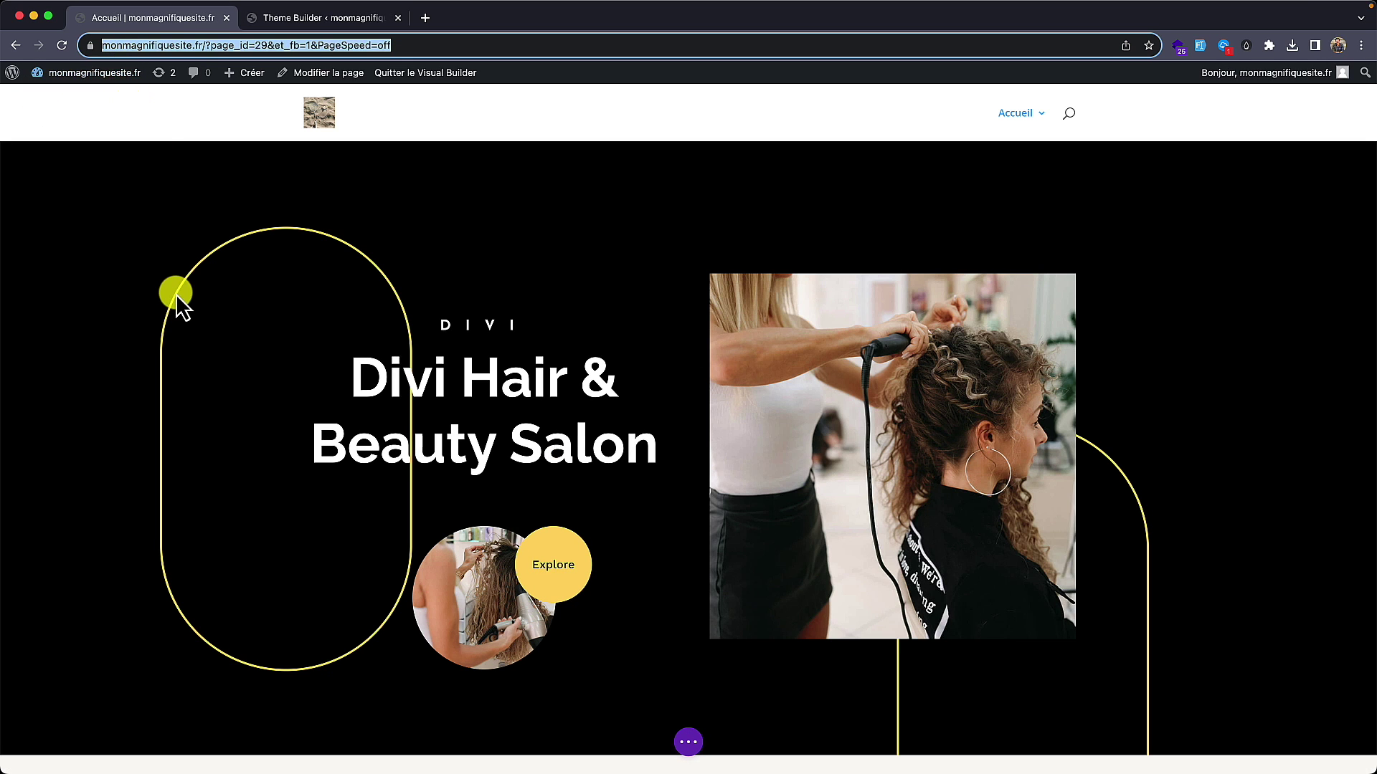
scroll(178, 298, "down", 20)
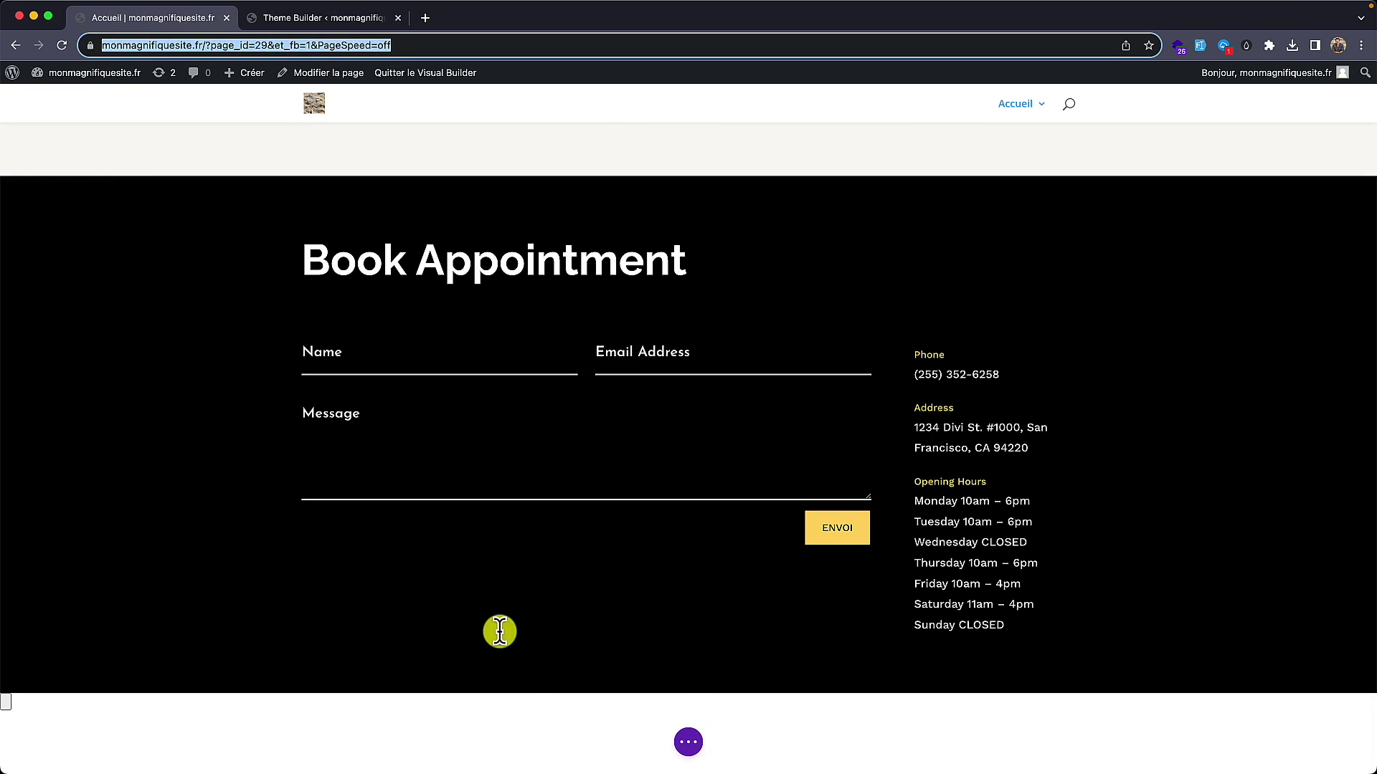
scroll(406, 522, "up", 3)
scroll(406, 523, "down", 3)
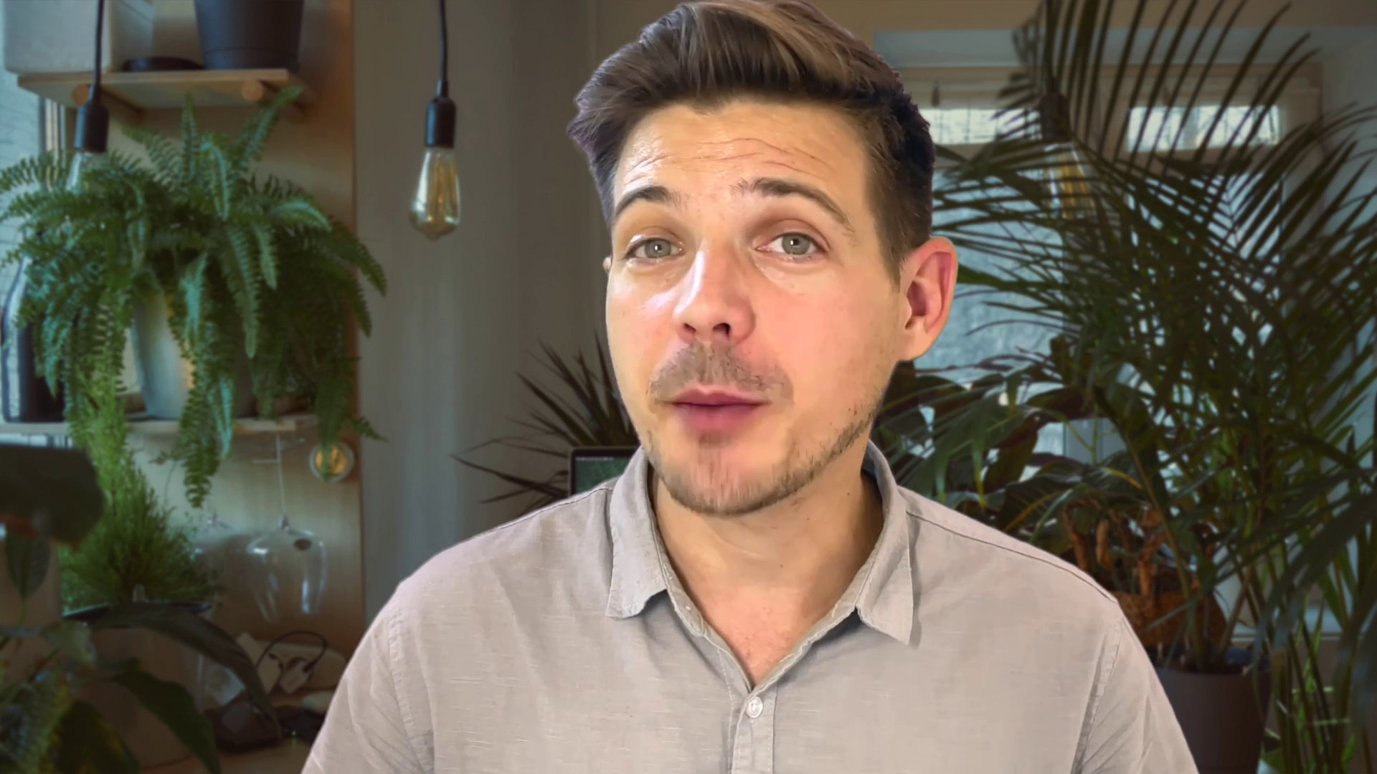